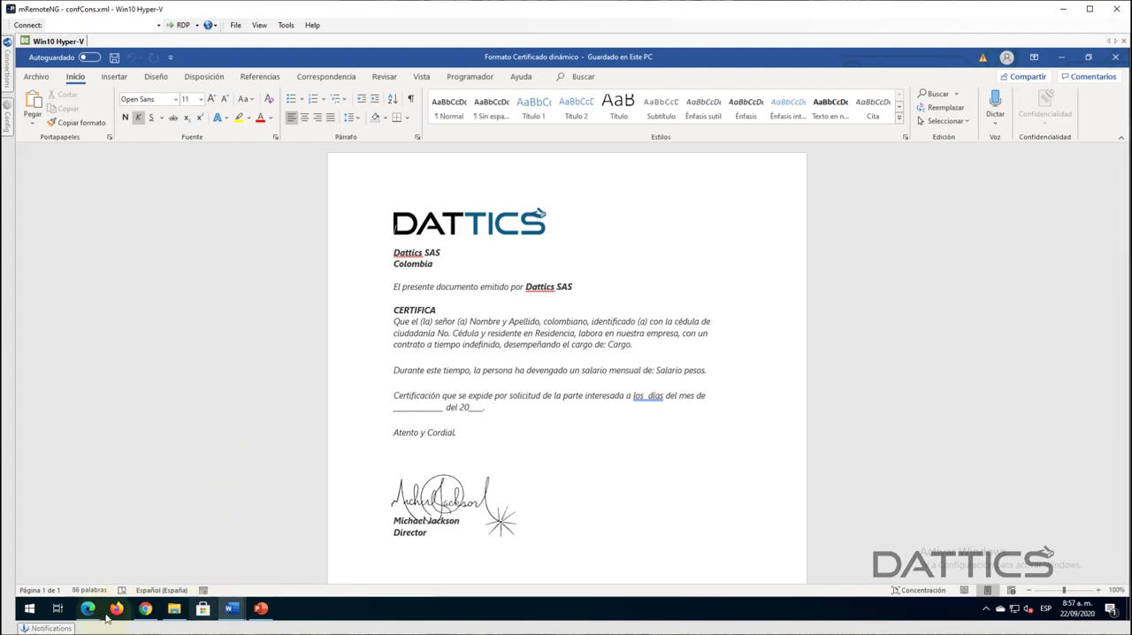
# - Bring up the Formato Certificado document in Word and close its navigation pane
pyautogui.click(145, 608)
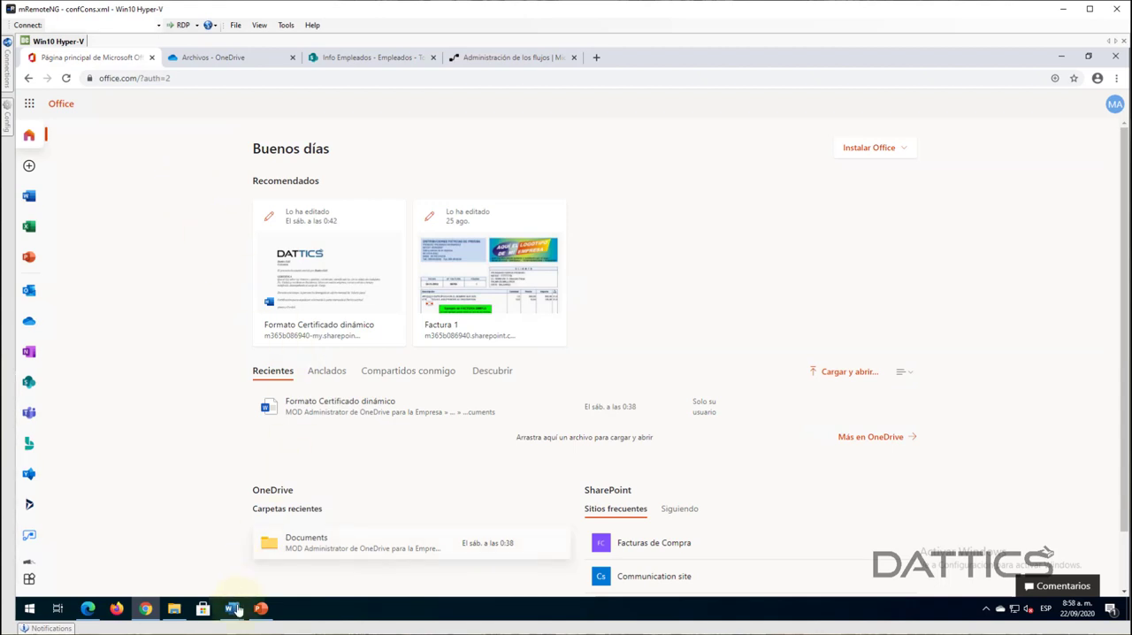
pyautogui.moveTo(235, 619)
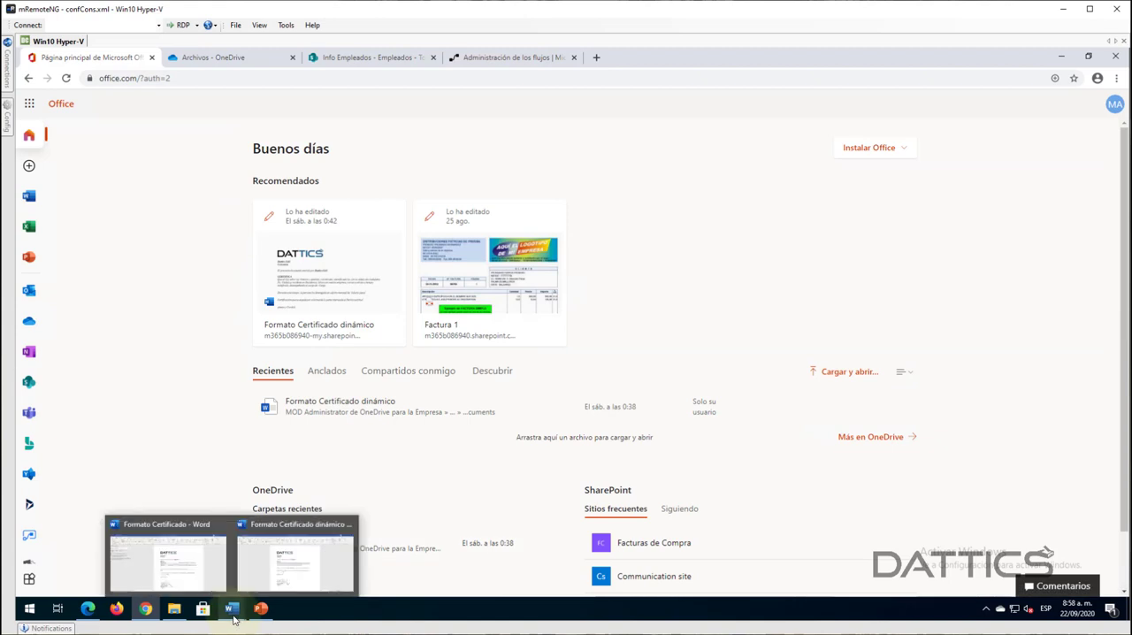
pyautogui.click(164, 576)
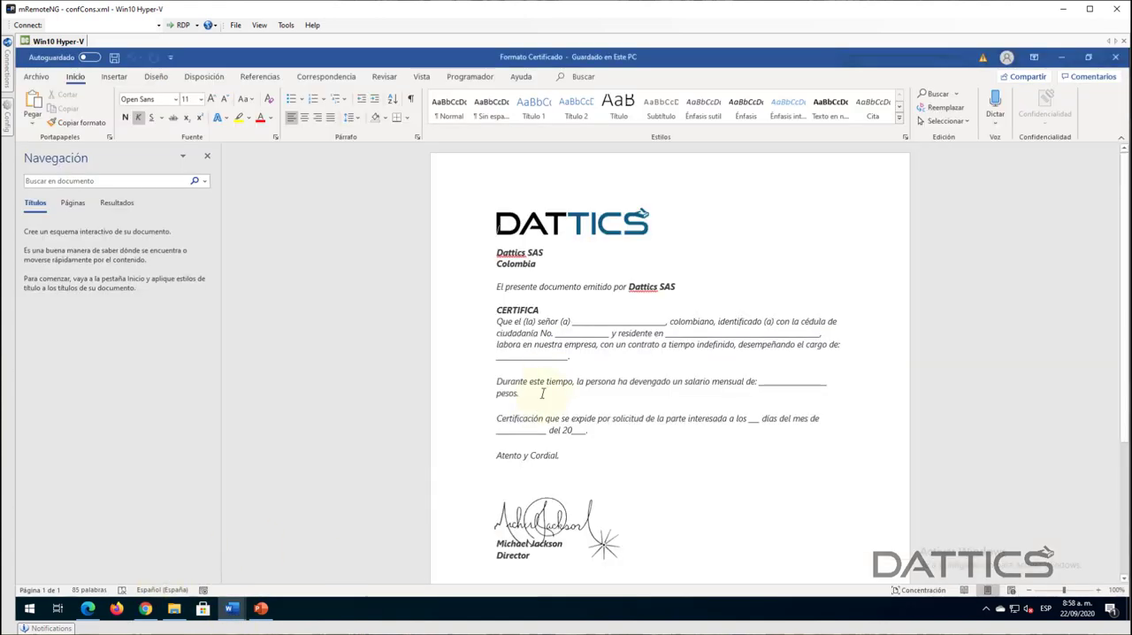
pyautogui.click(207, 156)
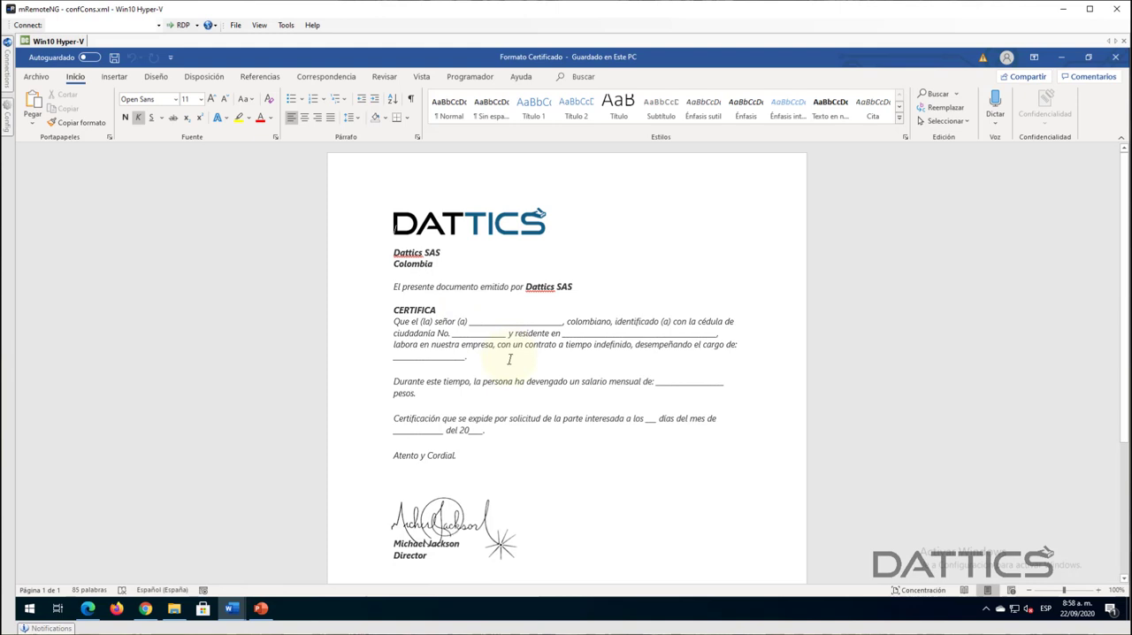
# - Review the blank fields for name, ID, residence, position, salary and date in the certificate template
pyautogui.scroll(-1, 541, 356)
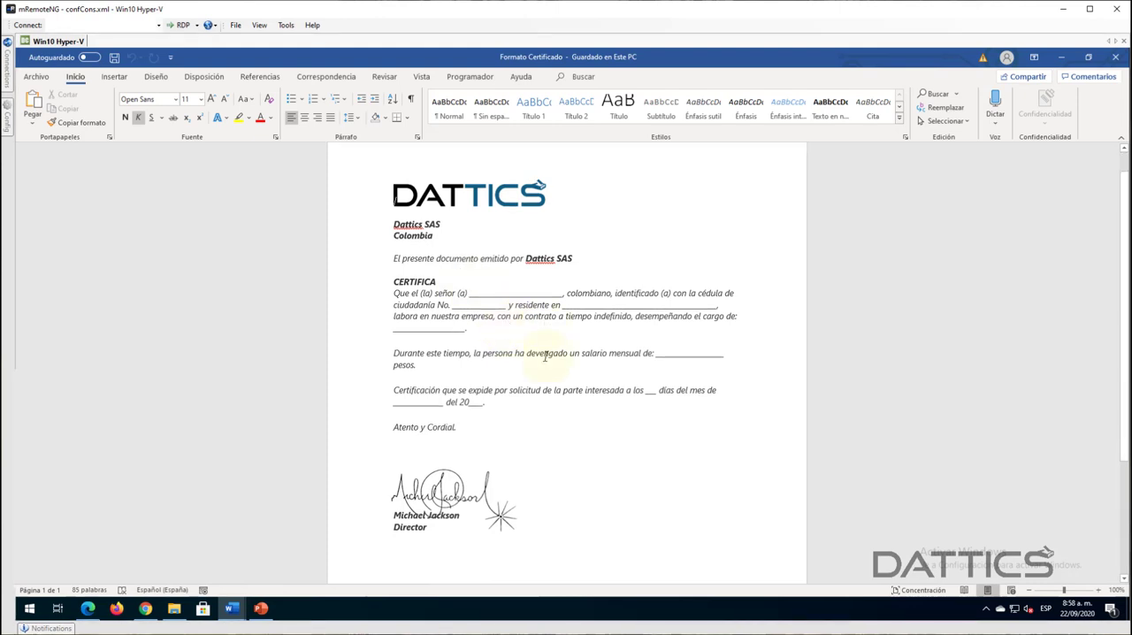
pyautogui.scroll(1, 545, 355)
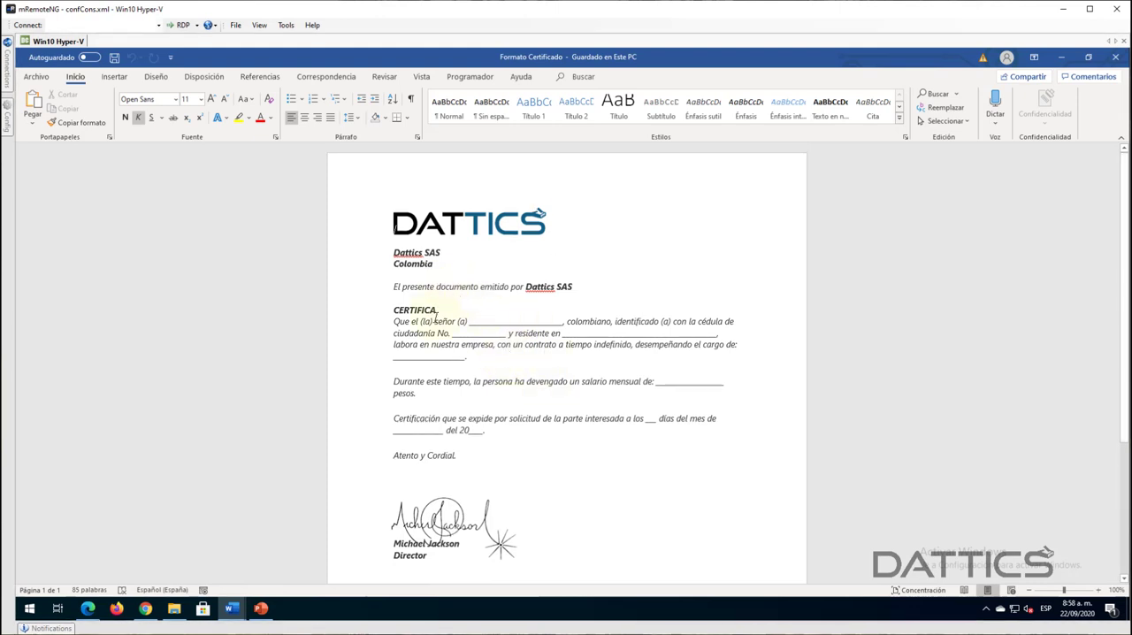
pyautogui.moveTo(470, 321); pyautogui.dragTo(517, 320)
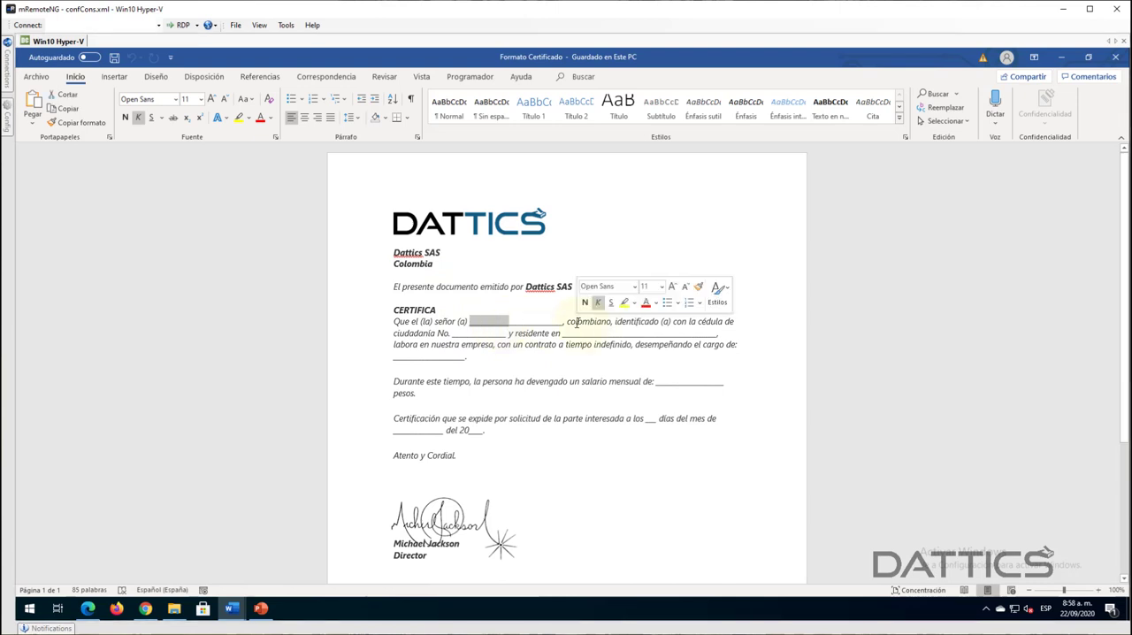
pyautogui.click(569, 321)
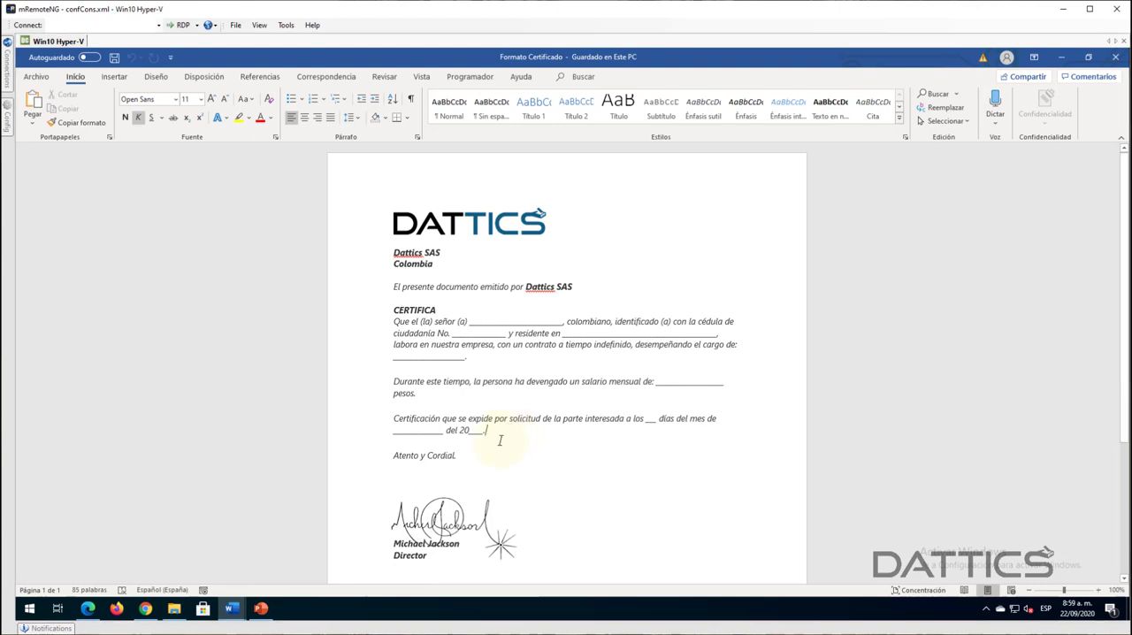
pyautogui.click(458, 455)
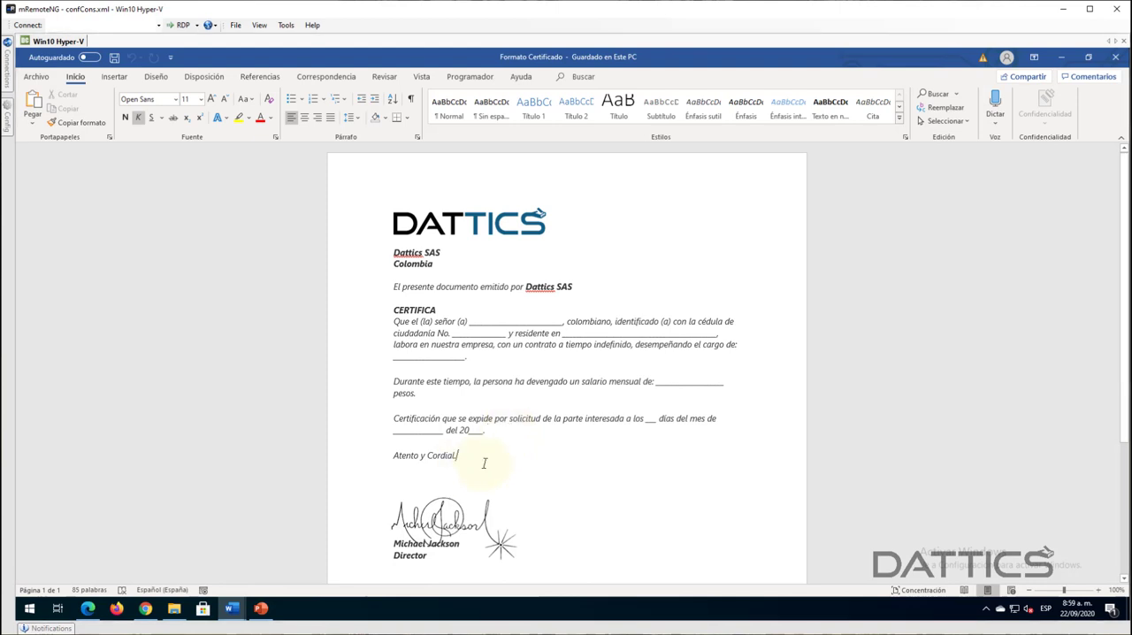
pyautogui.click(514, 432)
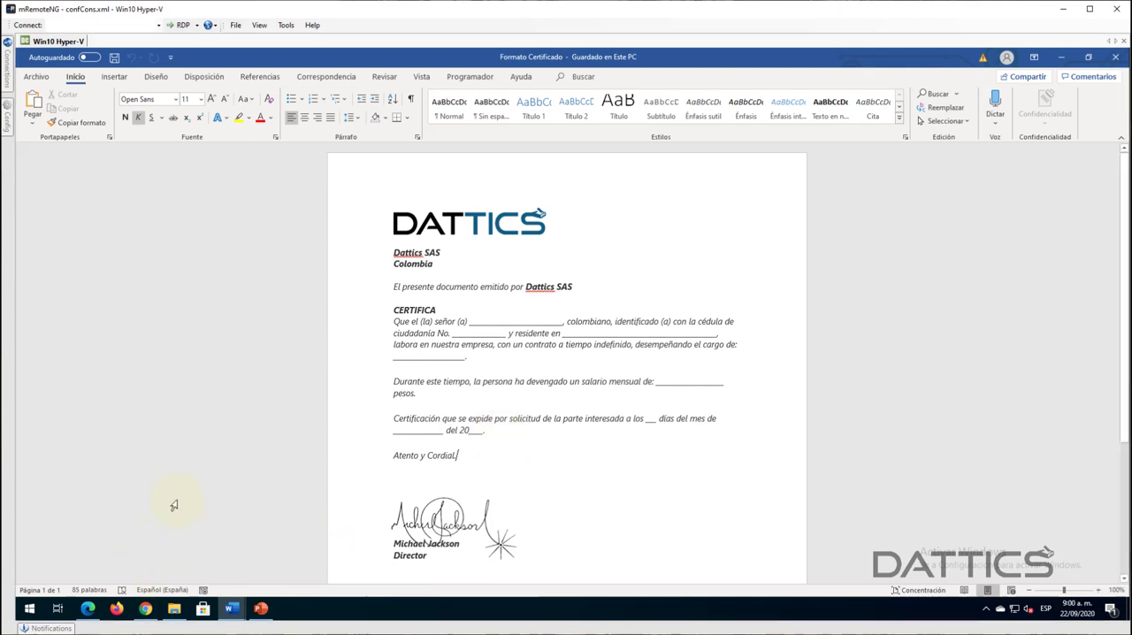
# - Switch to Power Automate in Chrome and start a run of the Certificados - Demo flow
pyautogui.click(146, 616)
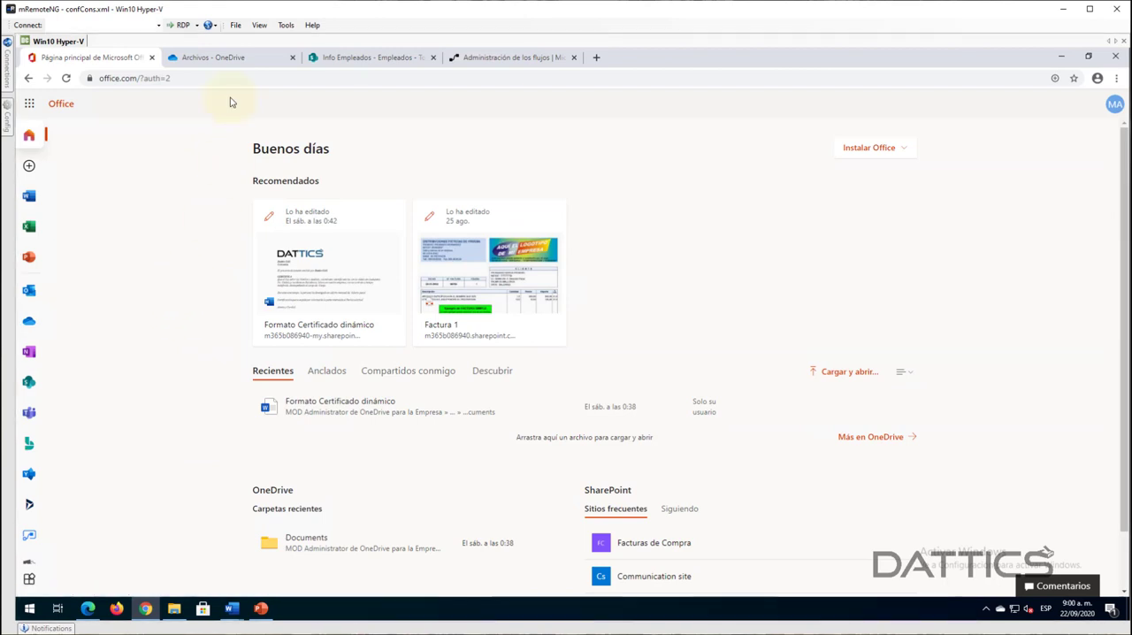
pyautogui.click(481, 57)
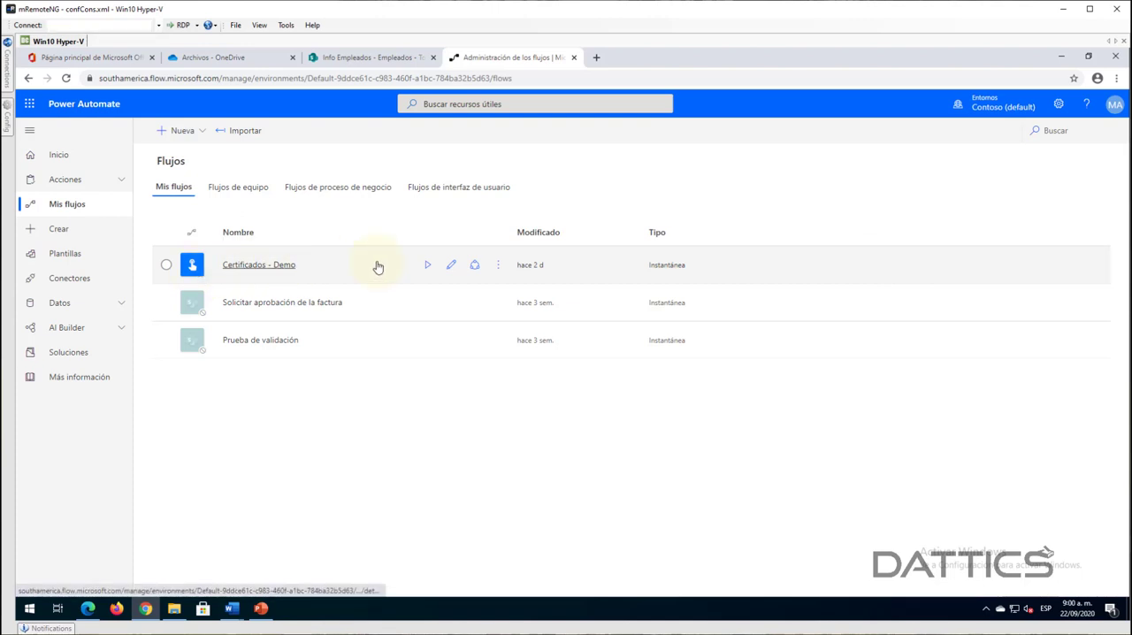
pyautogui.click(428, 267)
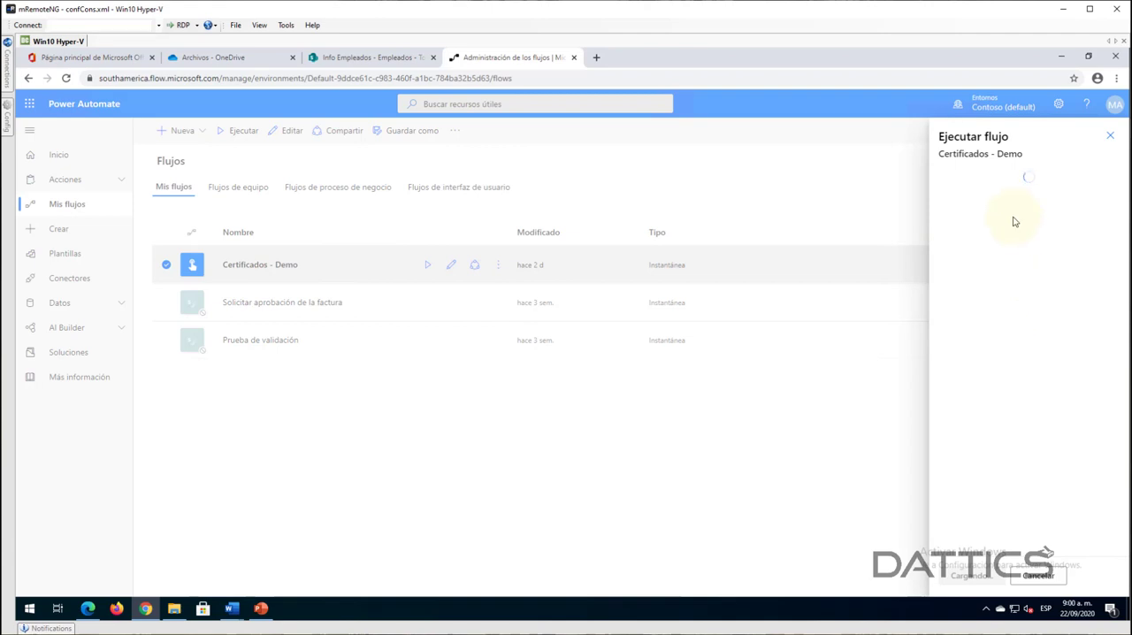
# - Copy the Cédula value of the employee with the Defensa position from the SharePoint Empleados list, and close the item's properties
pyautogui.click(371, 56)
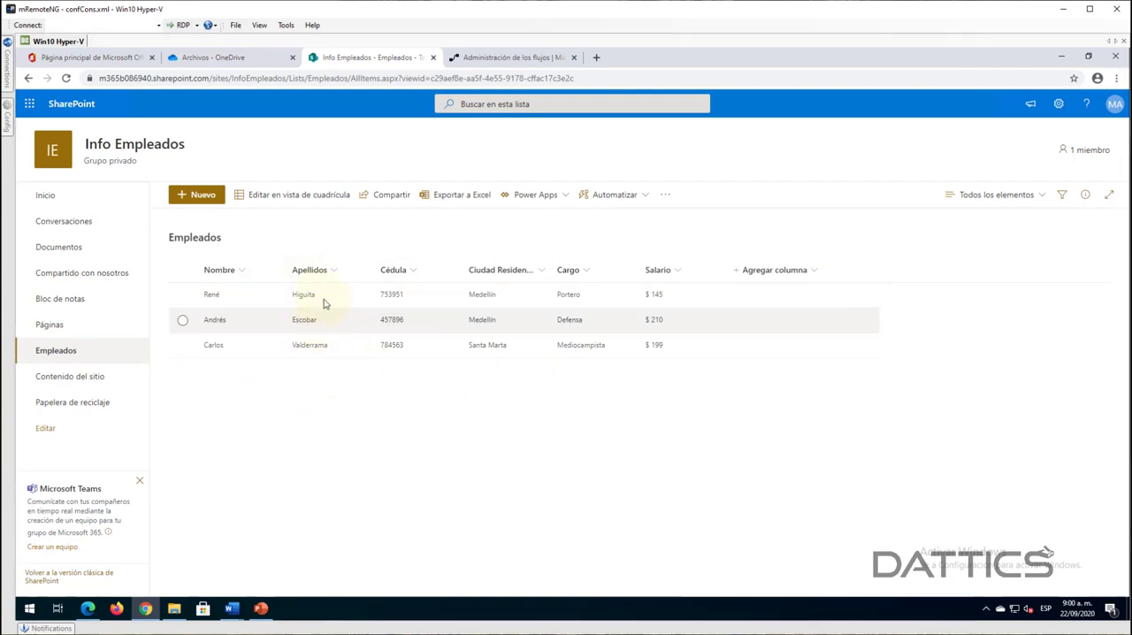
pyautogui.doubleClick(392, 323)
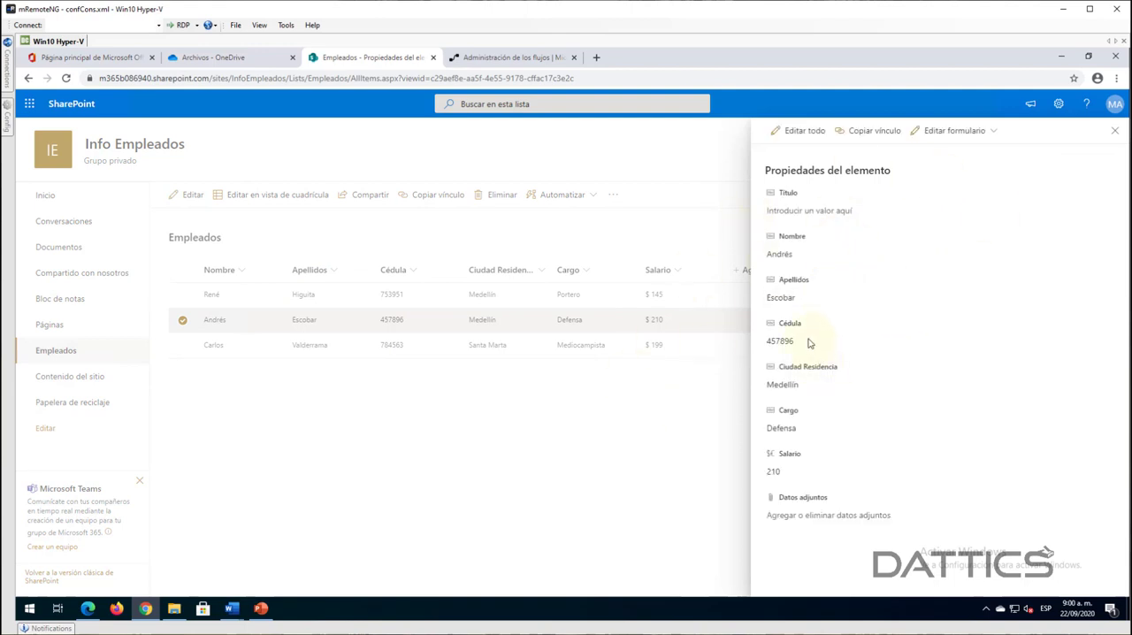
pyautogui.click(808, 341)
pyautogui.hotkey('ctrl', 'c')
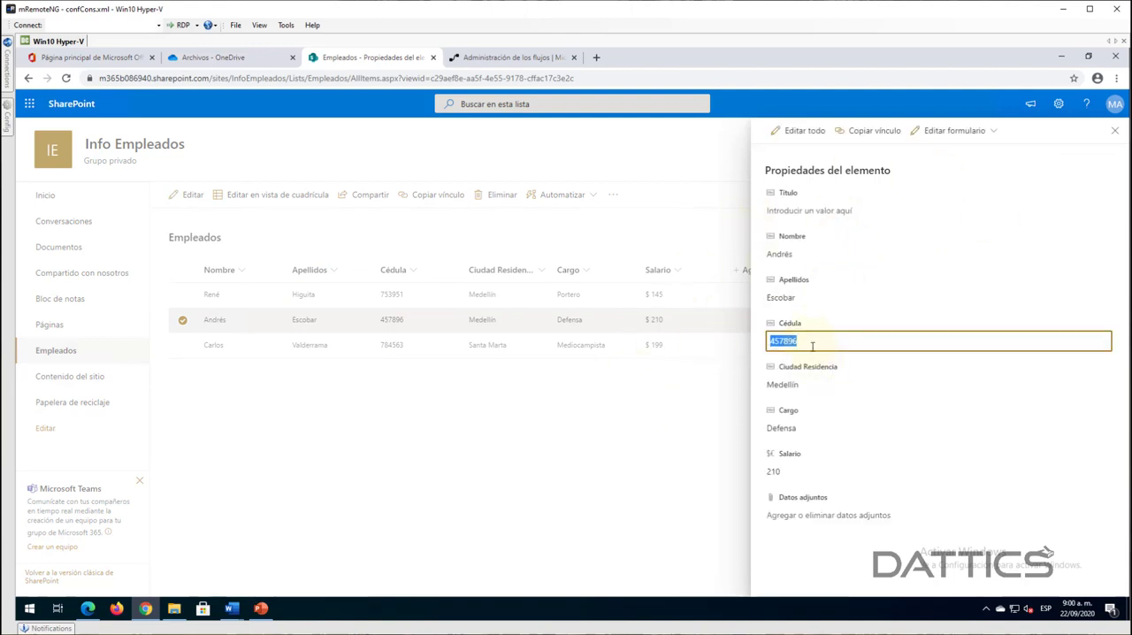
pyautogui.click(1114, 132)
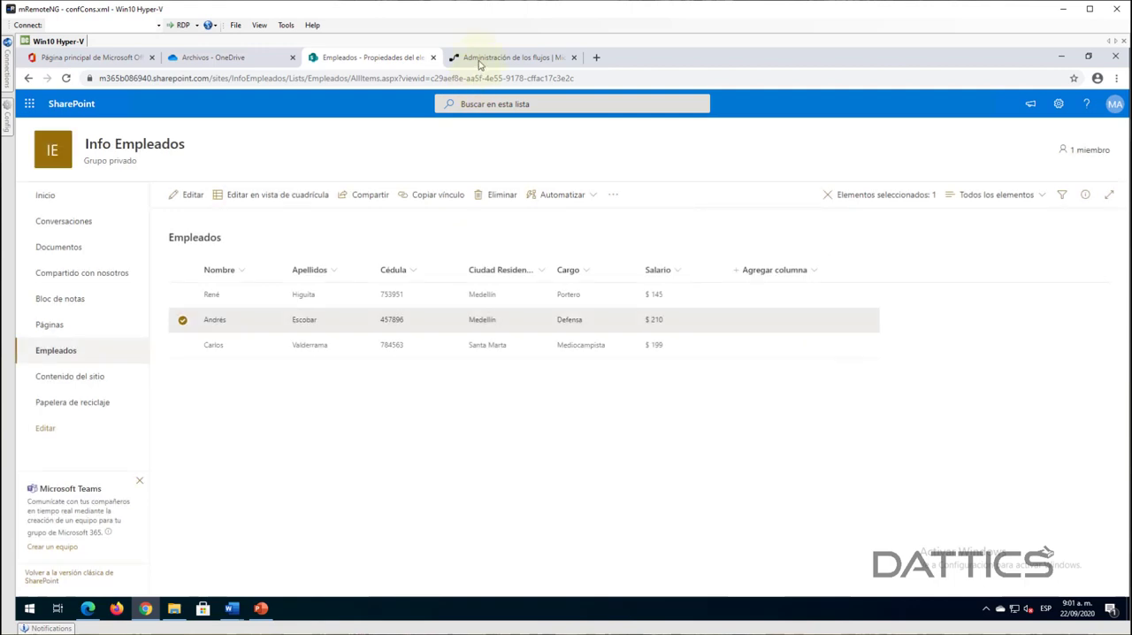
# - Paste the copied ID number into the Cédula field of the Certificados - Demo flow in Power Automate, run it and finish
pyautogui.click(482, 58)
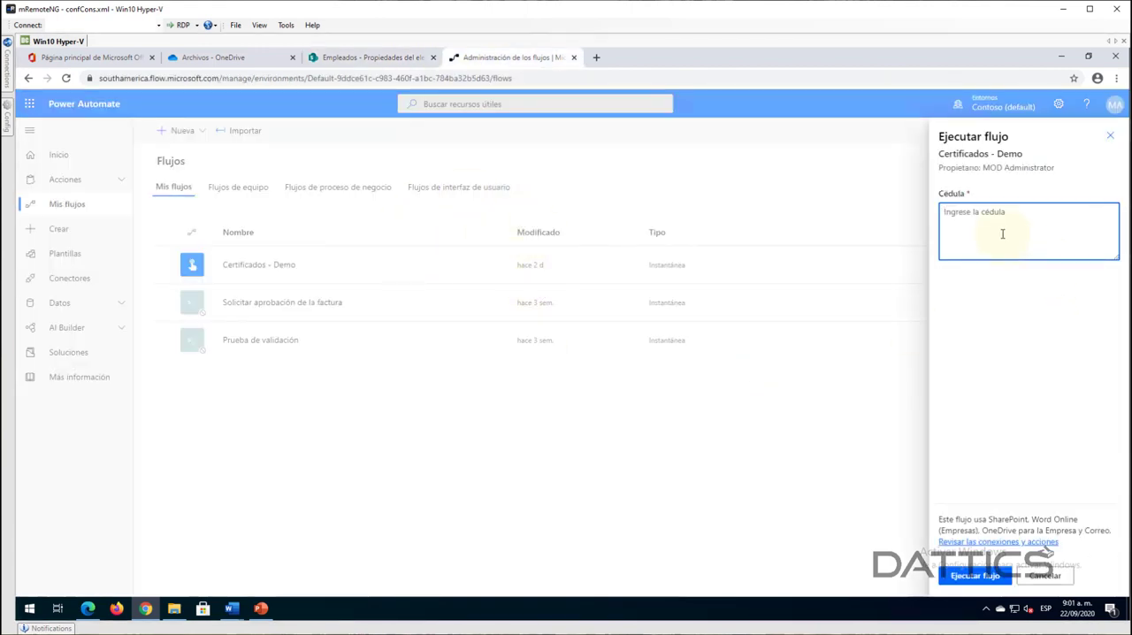
pyautogui.hotkey('ctrl', 'v')
pyautogui.click(974, 575)
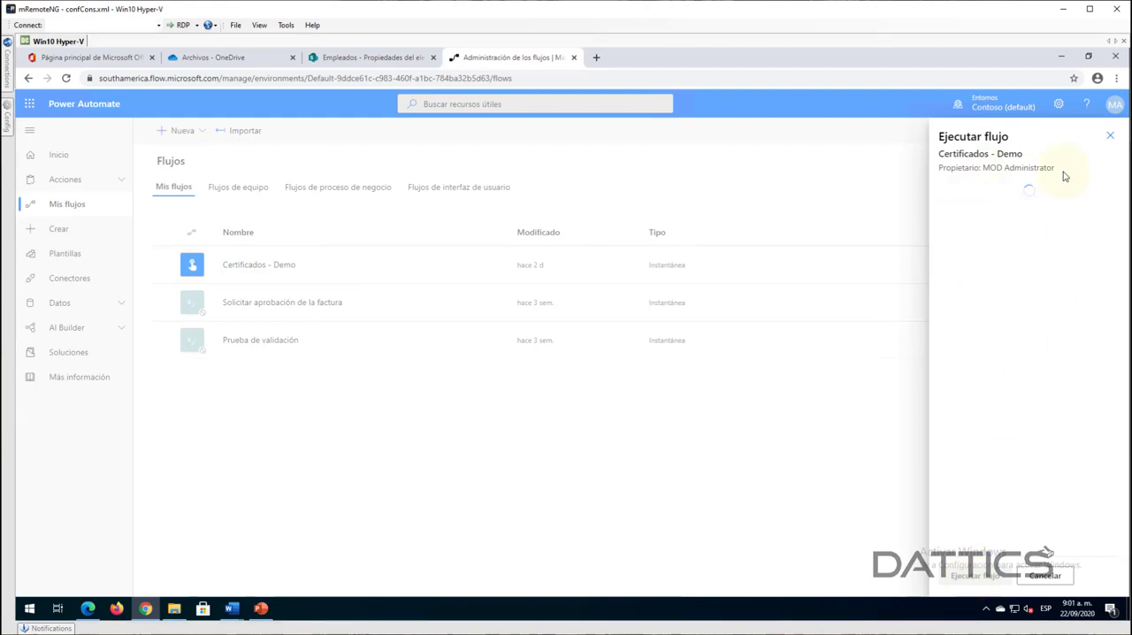
pyautogui.click(963, 576)
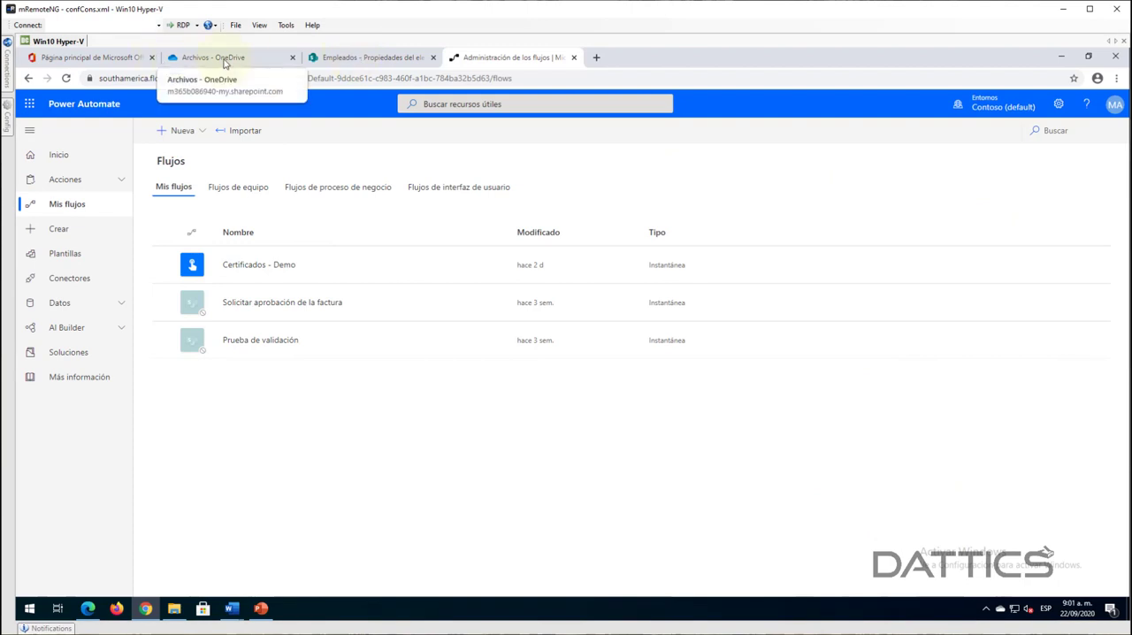
# - Open the Outlook inbox from the Office home page and dismiss the recommendation survey
pyautogui.click(93, 62)
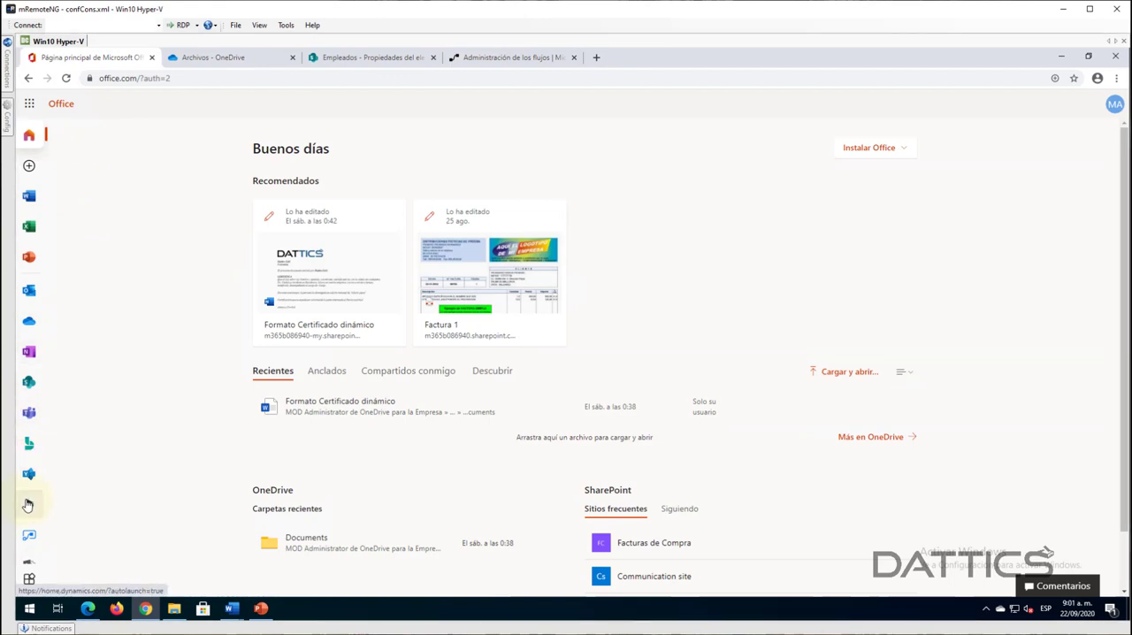
pyautogui.click(28, 294)
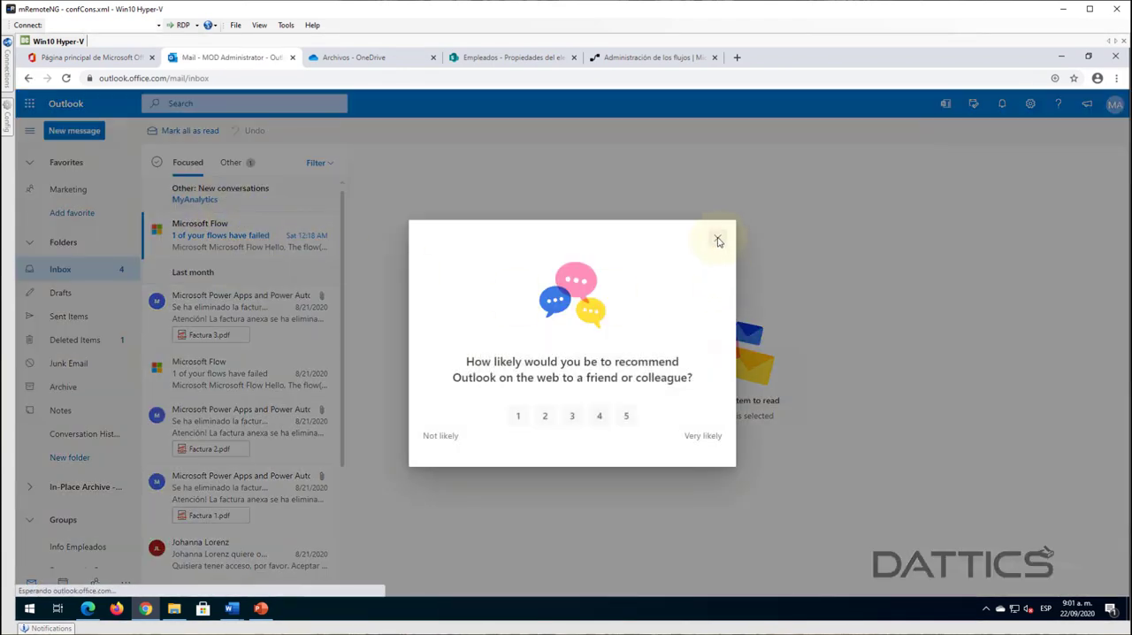
pyautogui.click(718, 241)
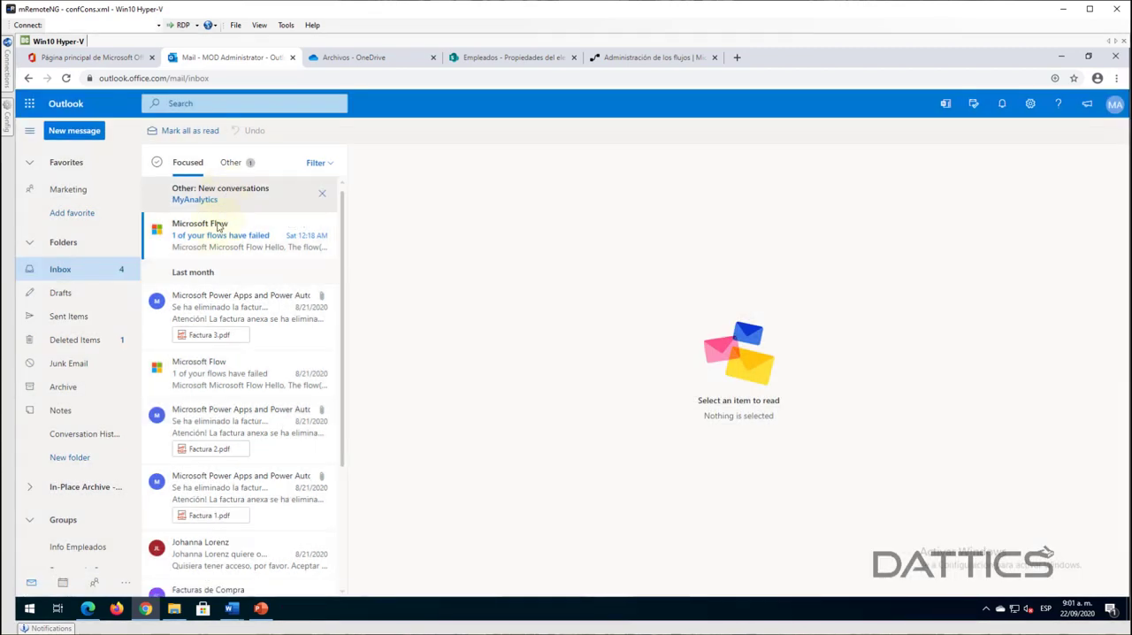
# - Check the Focused inbox for the requested certificate, viewing the failed-flow notice and the Factura 3 message
pyautogui.click(211, 197)
pyautogui.click(187, 163)
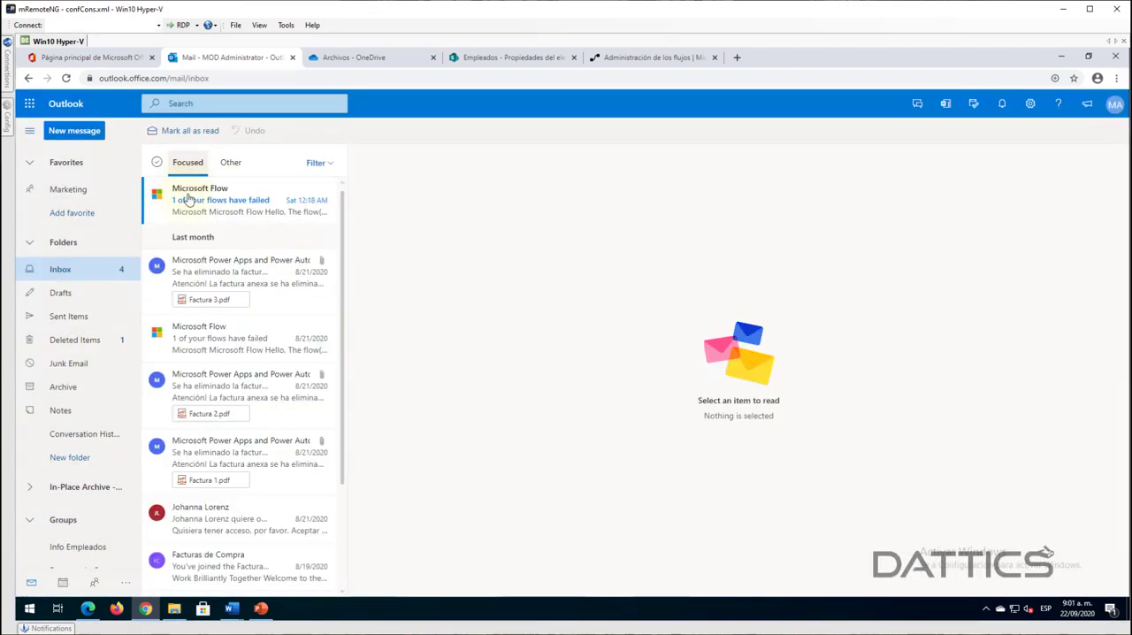
pyautogui.click(187, 200)
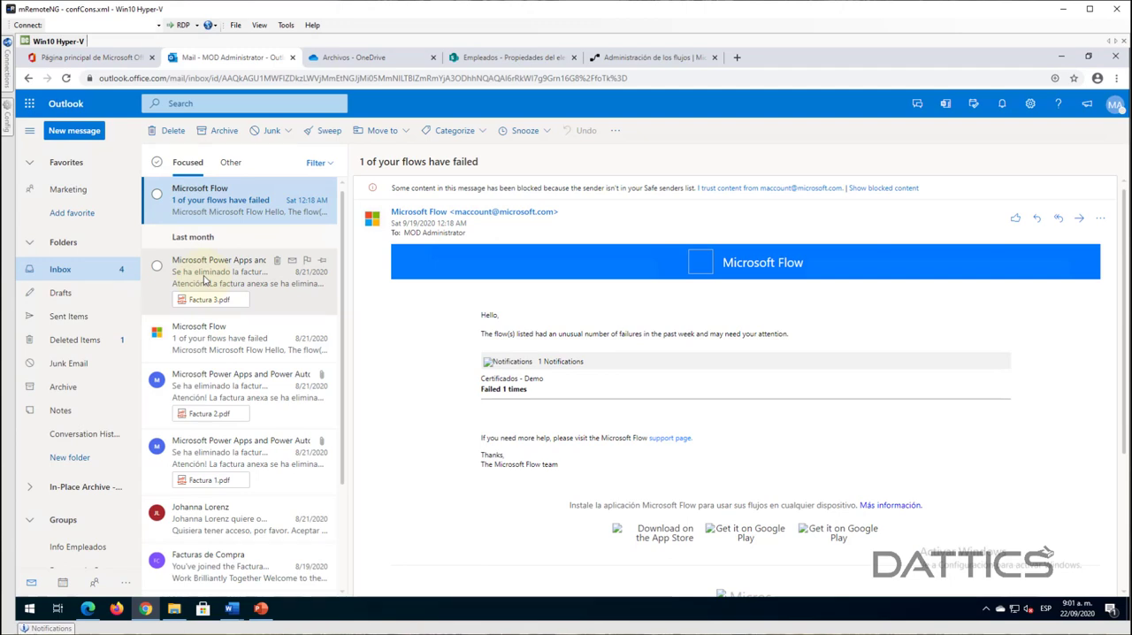
pyautogui.click(204, 279)
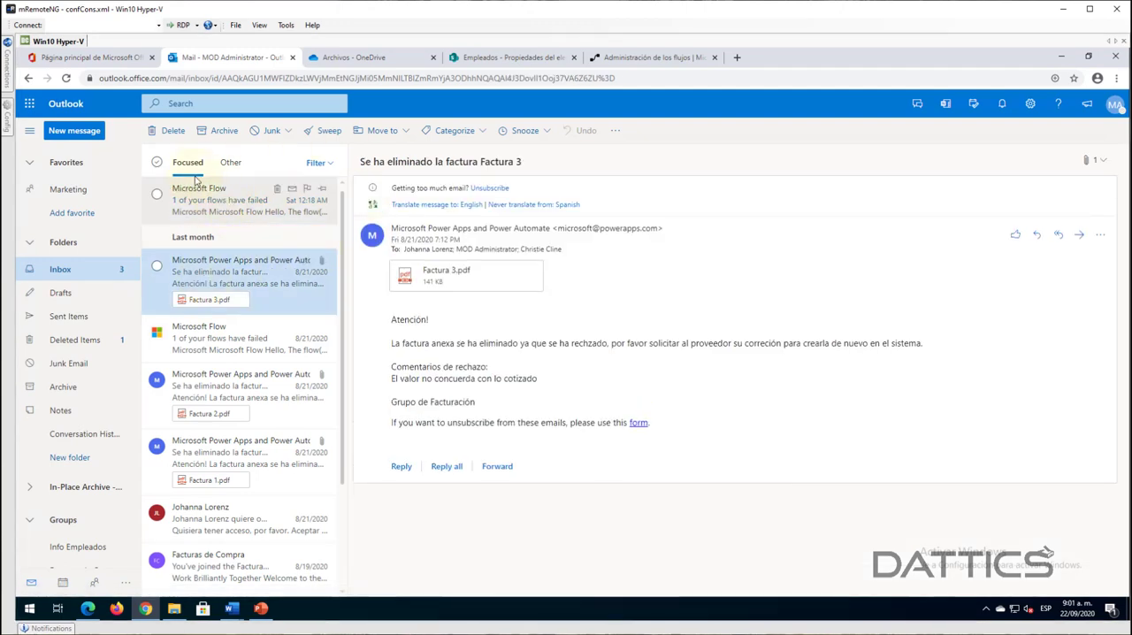
# - Reload the mailbox, dismiss the survey and open the new "Certificado solicitado" email
pyautogui.click(65, 78)
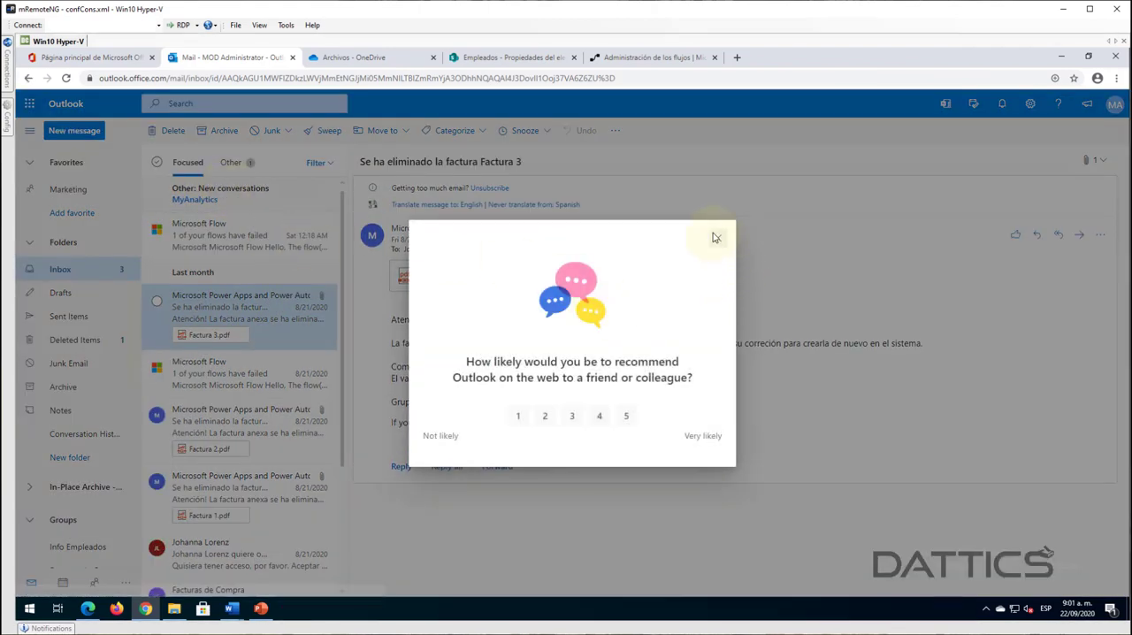
pyautogui.click(715, 237)
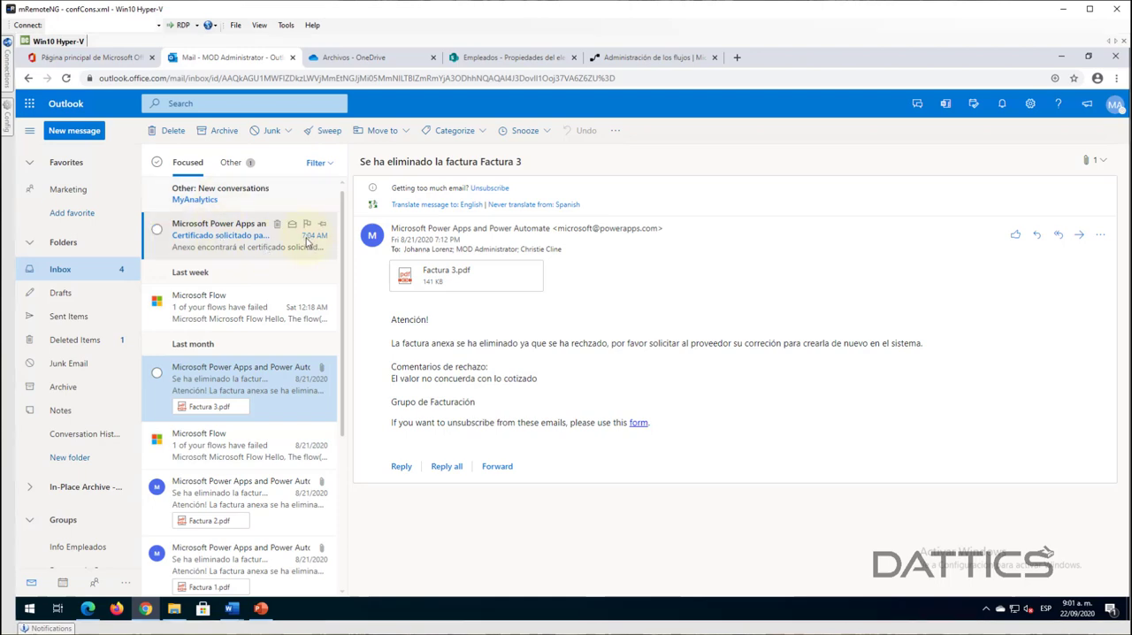
pyautogui.click(225, 247)
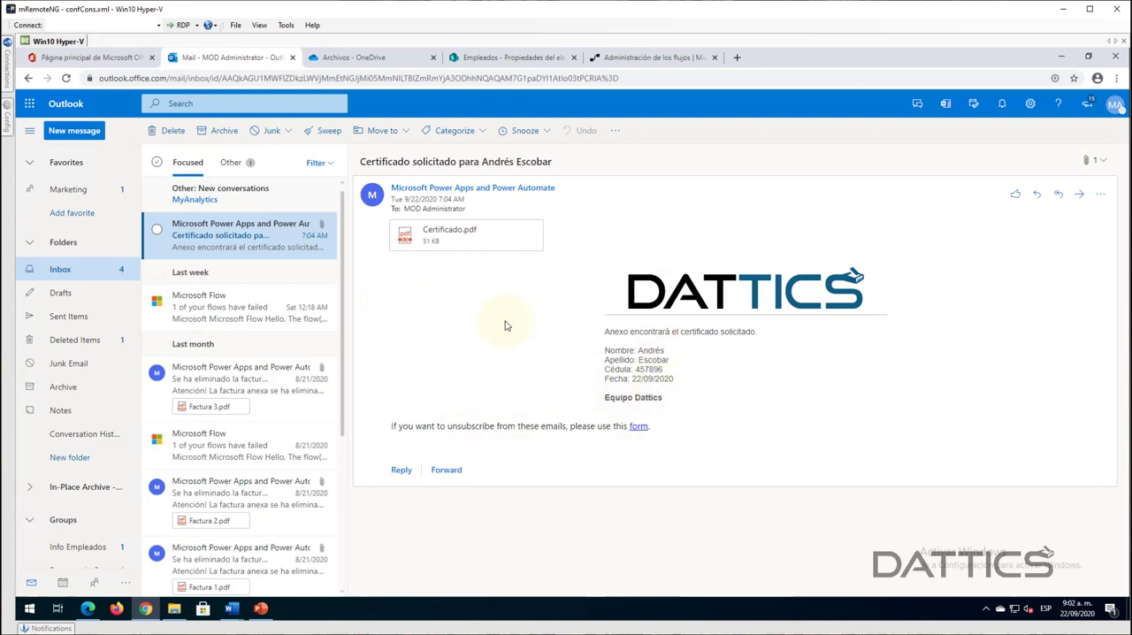
# - Preview the attached Certificado.pdf and compare its details with the employee's record in the SharePoint Empleados list
pyautogui.click(441, 240)
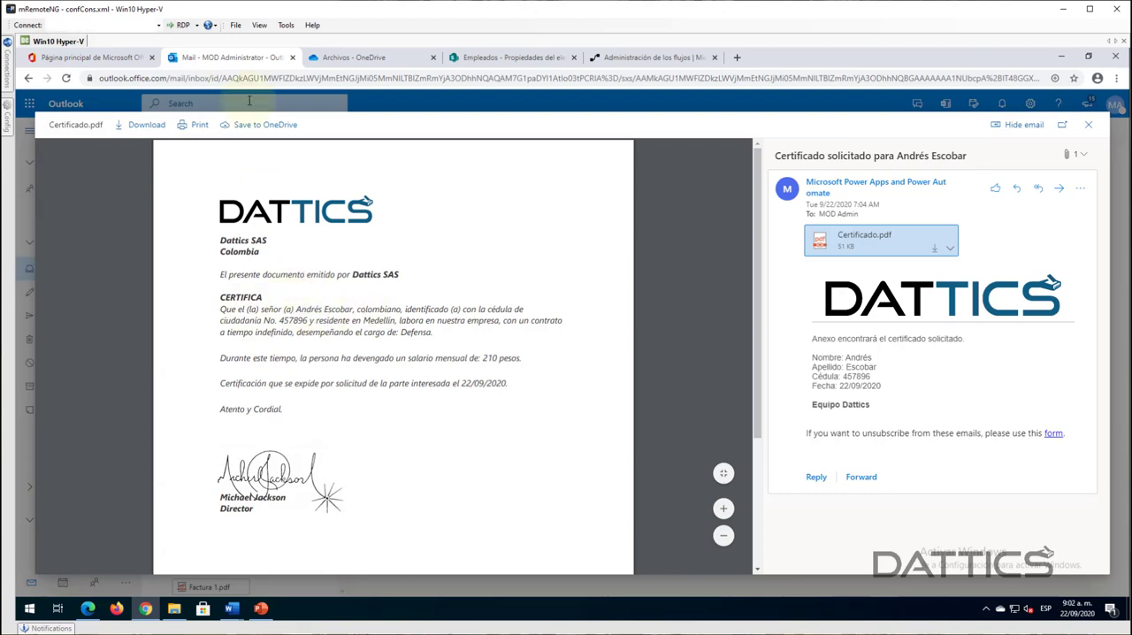
pyautogui.click(461, 60)
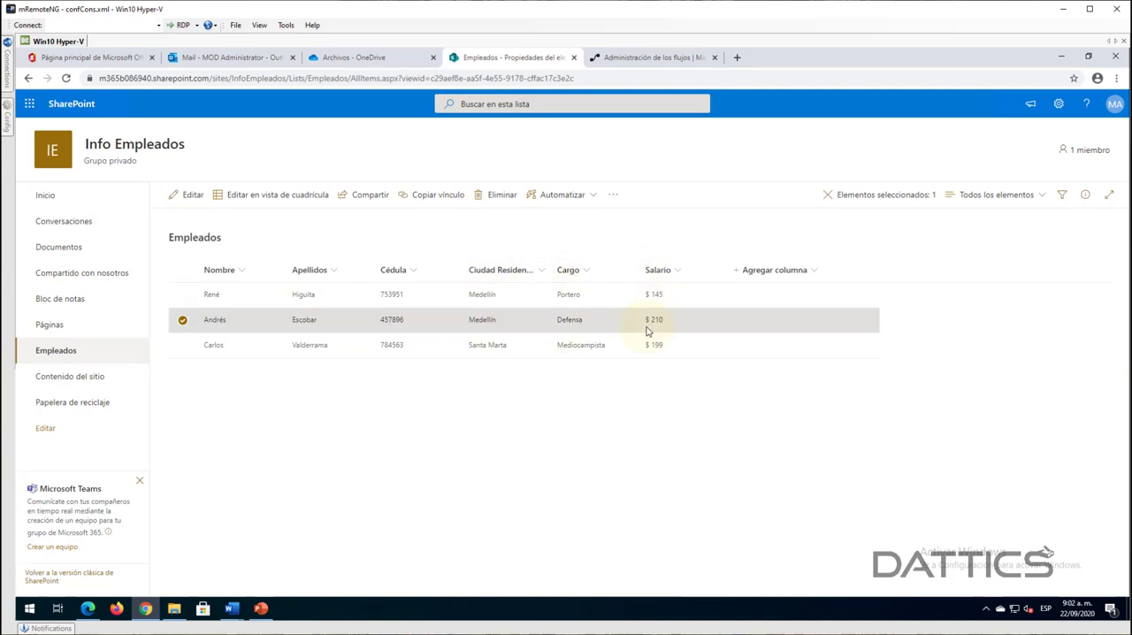
pyautogui.click(248, 57)
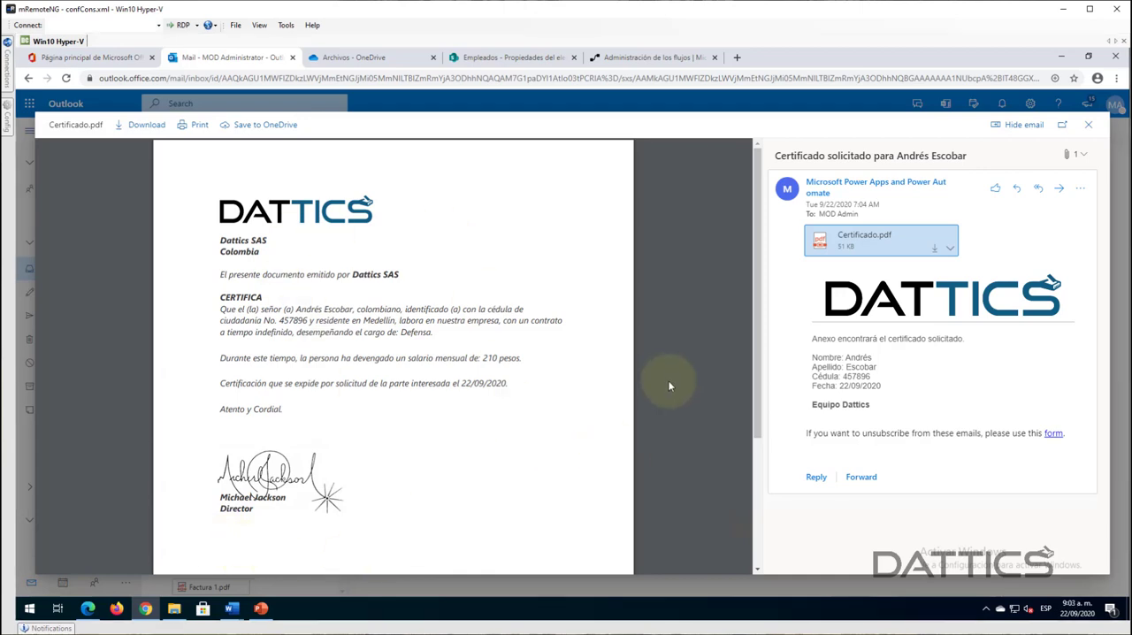
pyautogui.scroll(-2, 510, 419)
pyautogui.scroll(2, 522, 419)
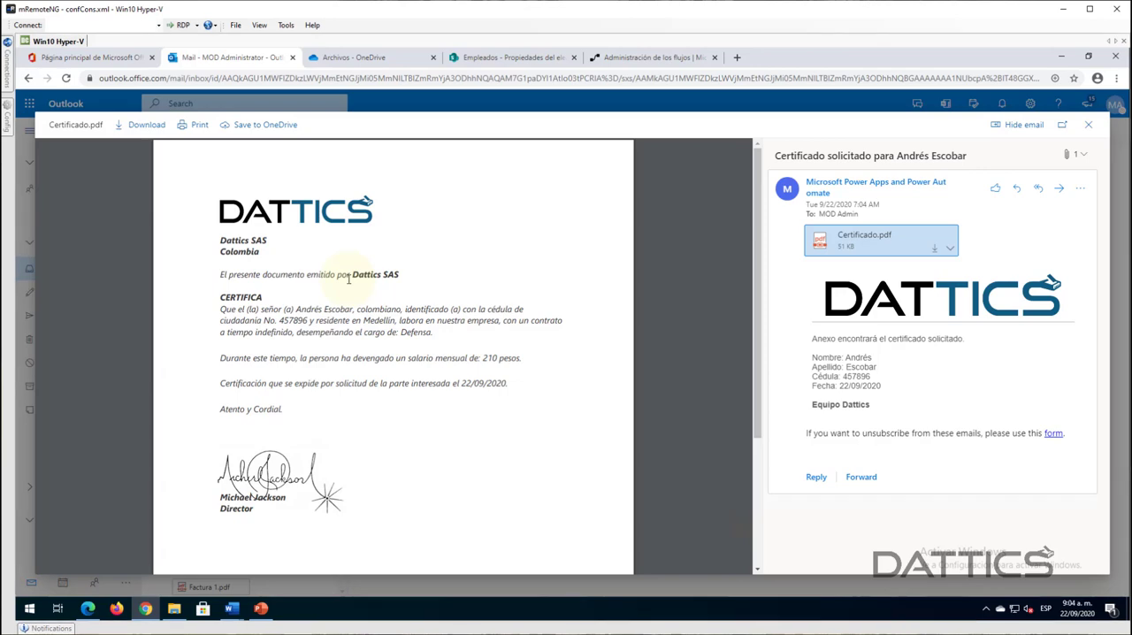
# - Close the PDF preview and reopen the "Certificado solicitado" email from the Focused inbox
pyautogui.click(1089, 129)
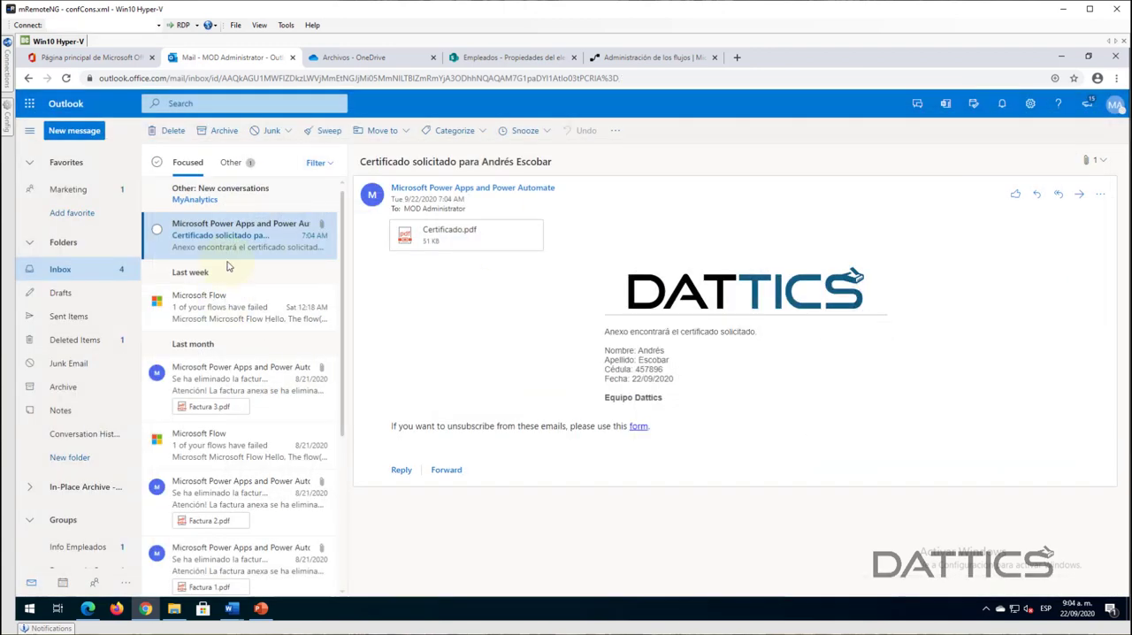
pyautogui.click(221, 211)
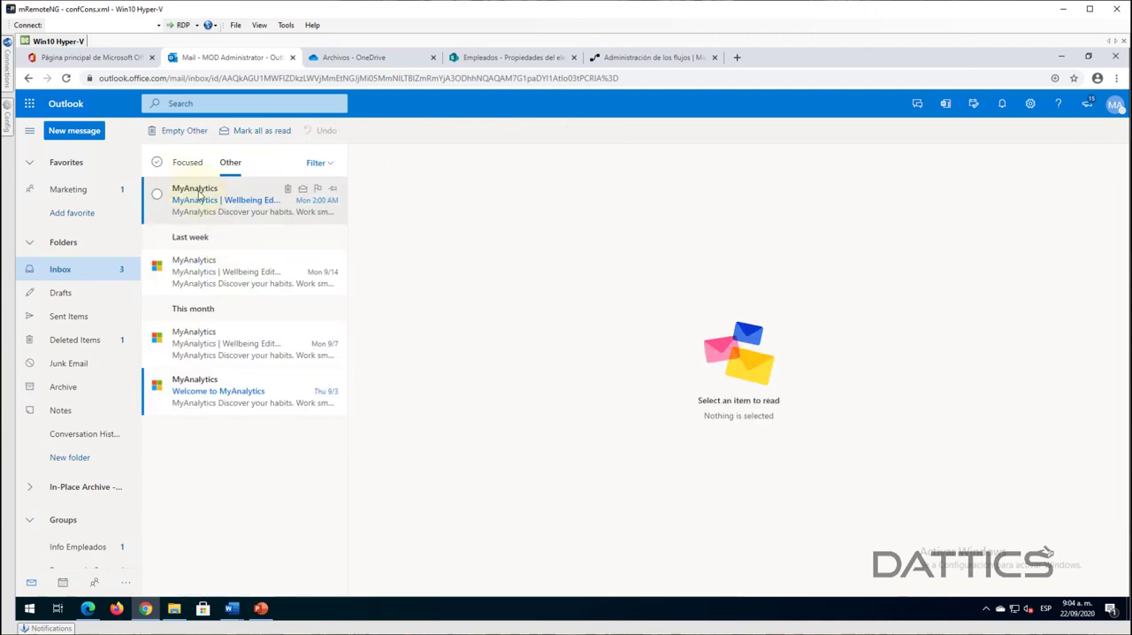
pyautogui.click(181, 162)
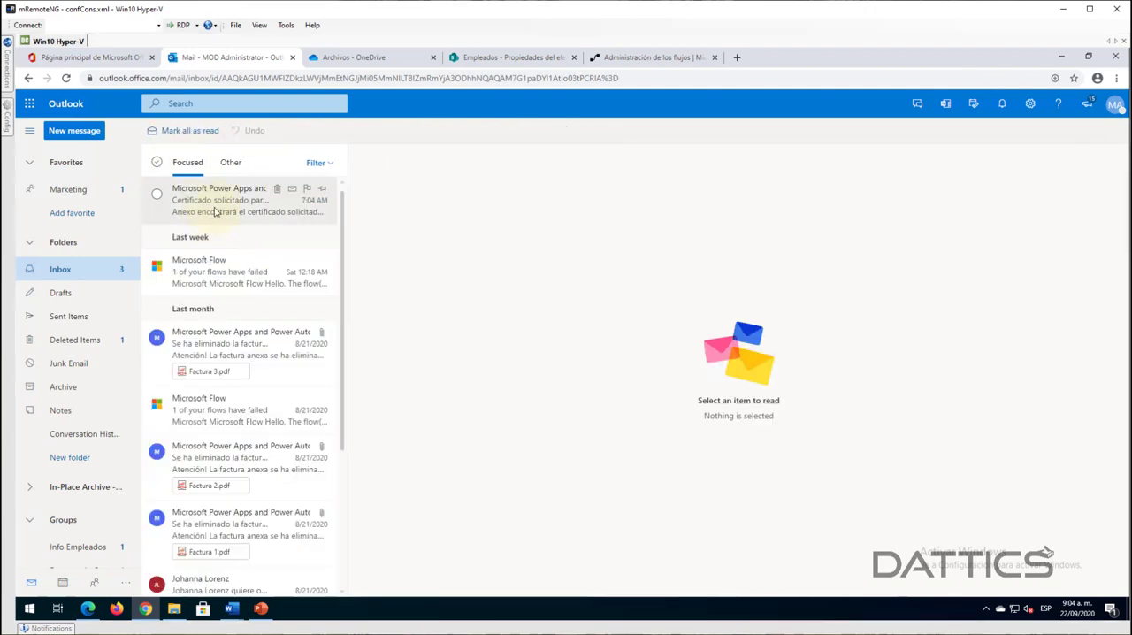
pyautogui.click(214, 211)
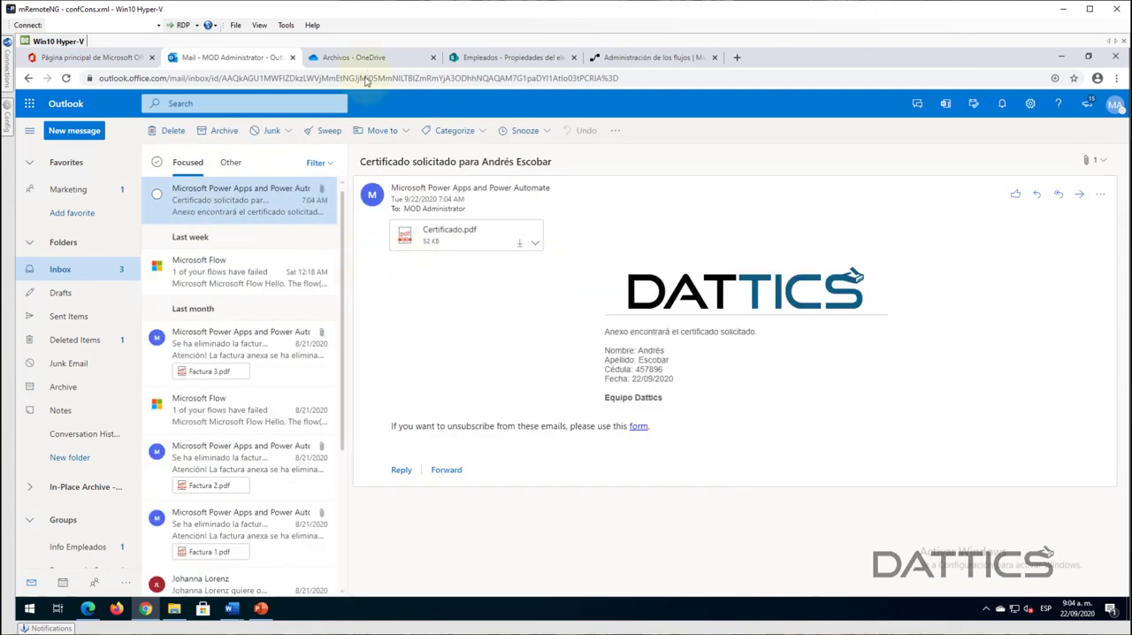
# - Switch to Power Automate and open the latest run of the Certificados - Demo flow from its run history
pyautogui.click(640, 58)
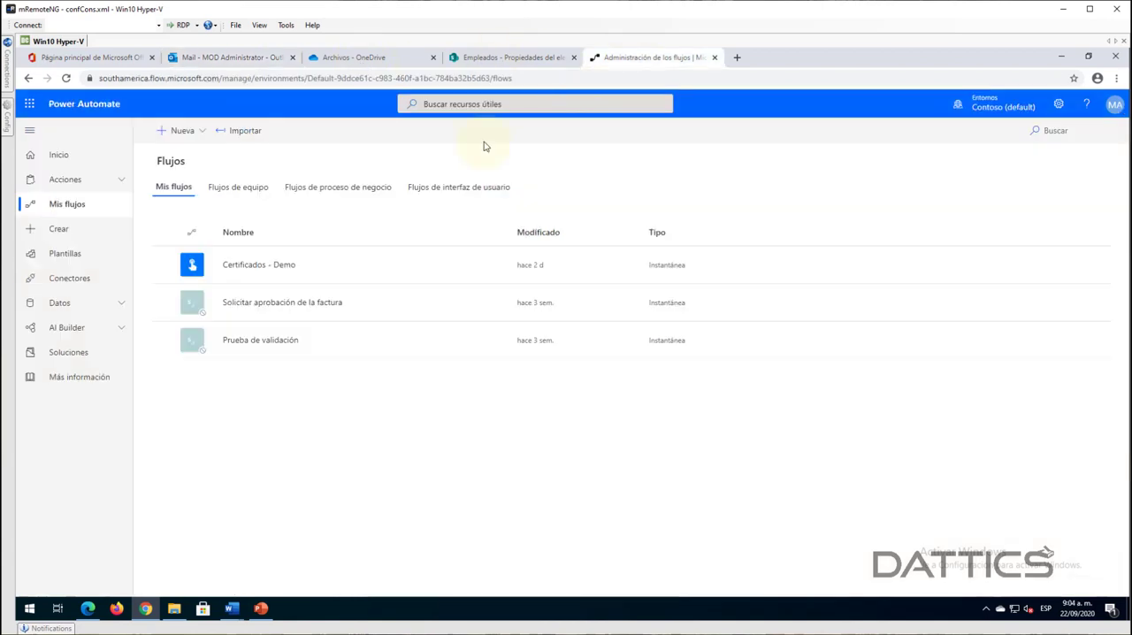
pyautogui.click(275, 266)
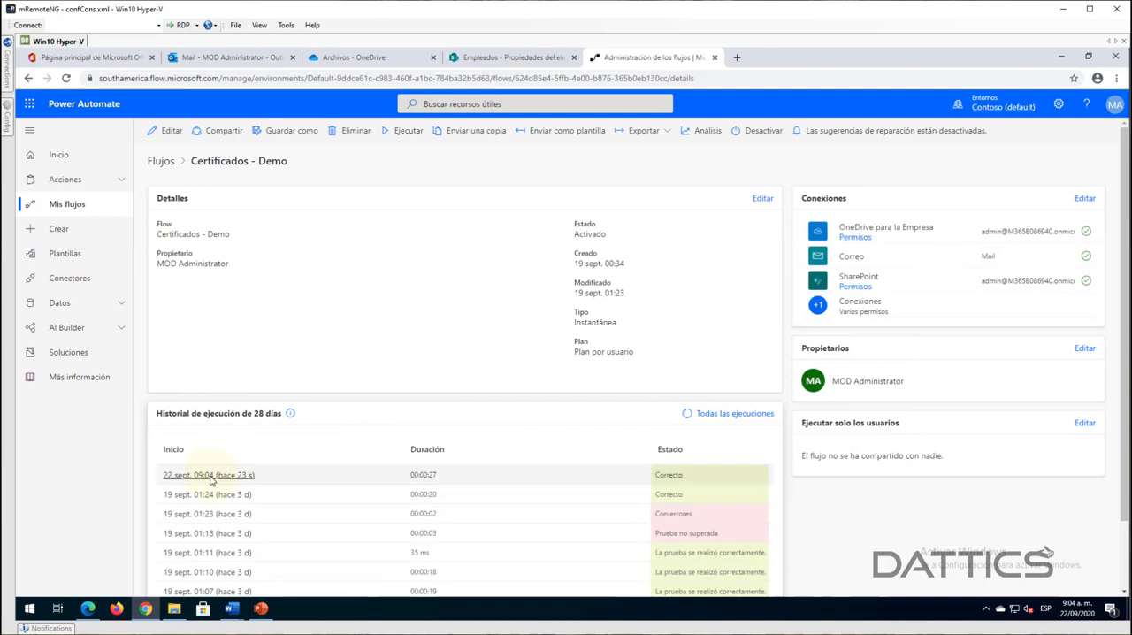
pyautogui.click(212, 476)
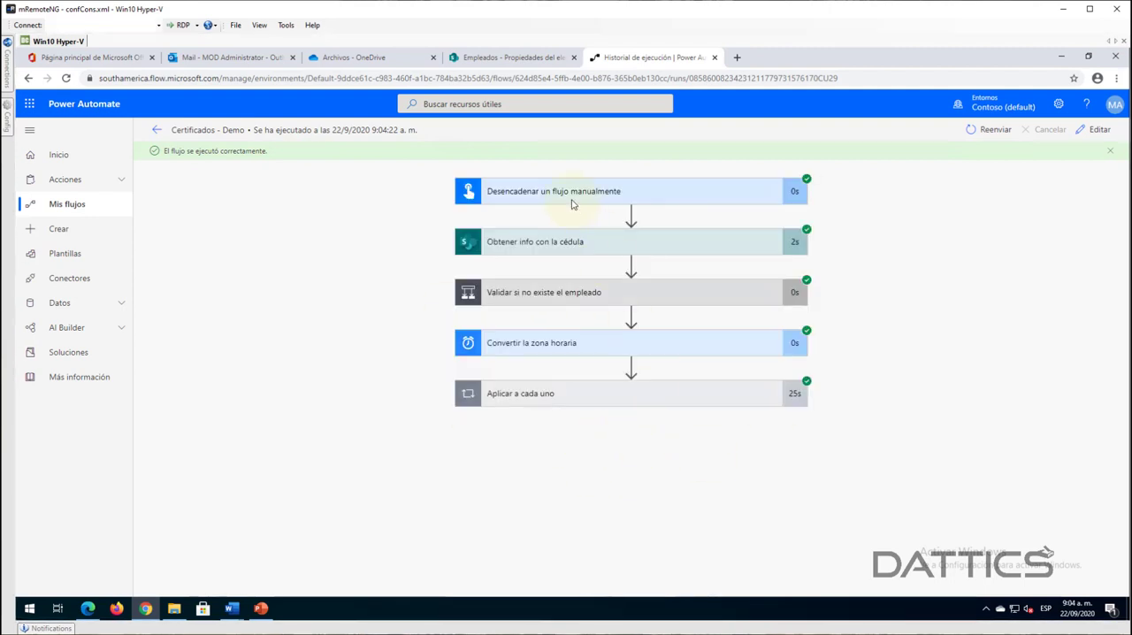
# - Examine the input schema and output of the Desencadenar un flujo manualmente trigger, then collapse its details
pyautogui.click(572, 206)
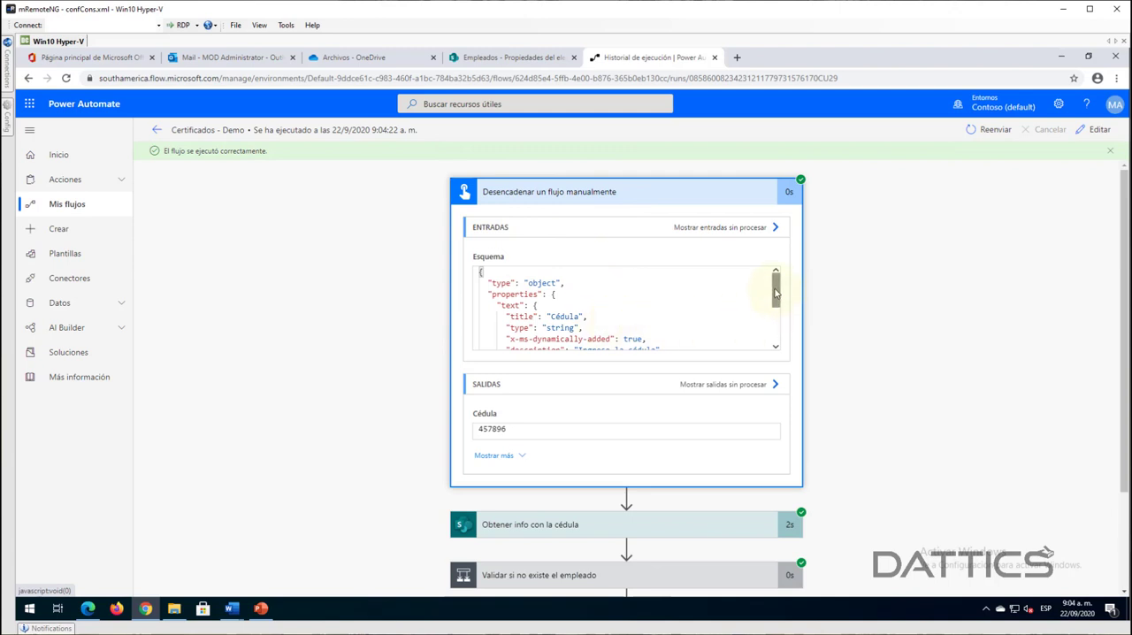
pyautogui.scroll(-3, 776, 301)
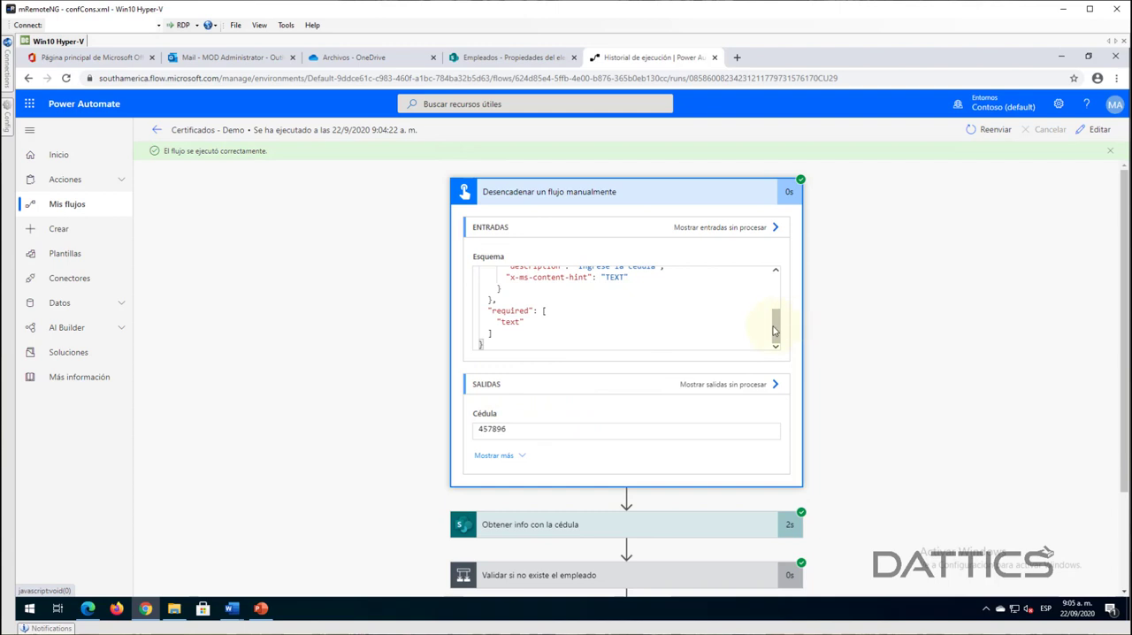
pyautogui.scroll(3, 669, 345)
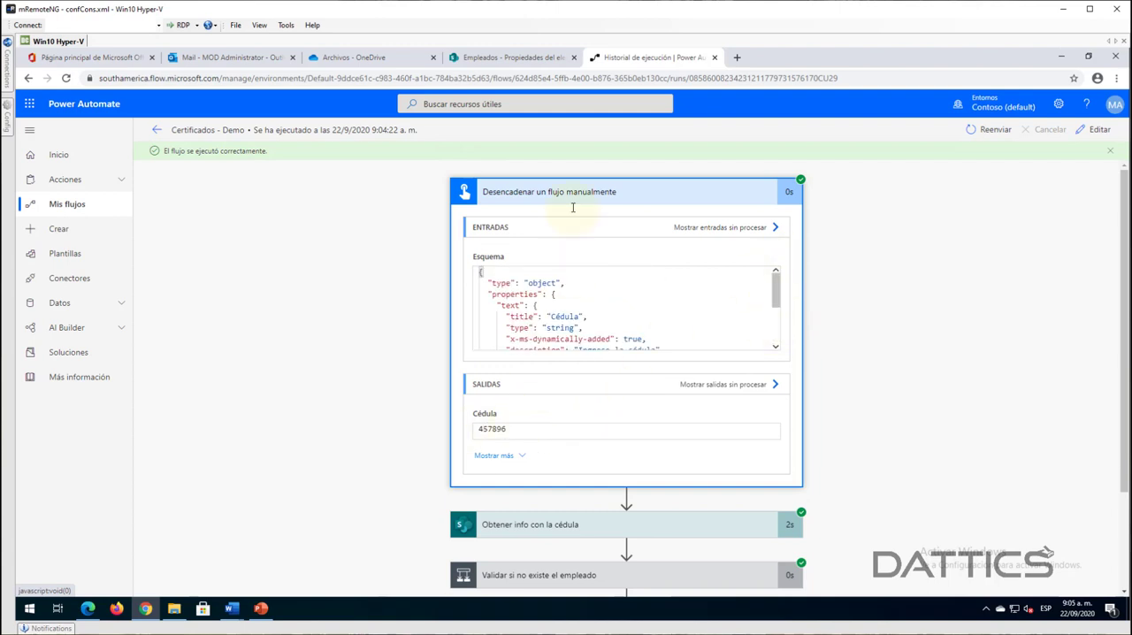
pyautogui.click(356, 293)
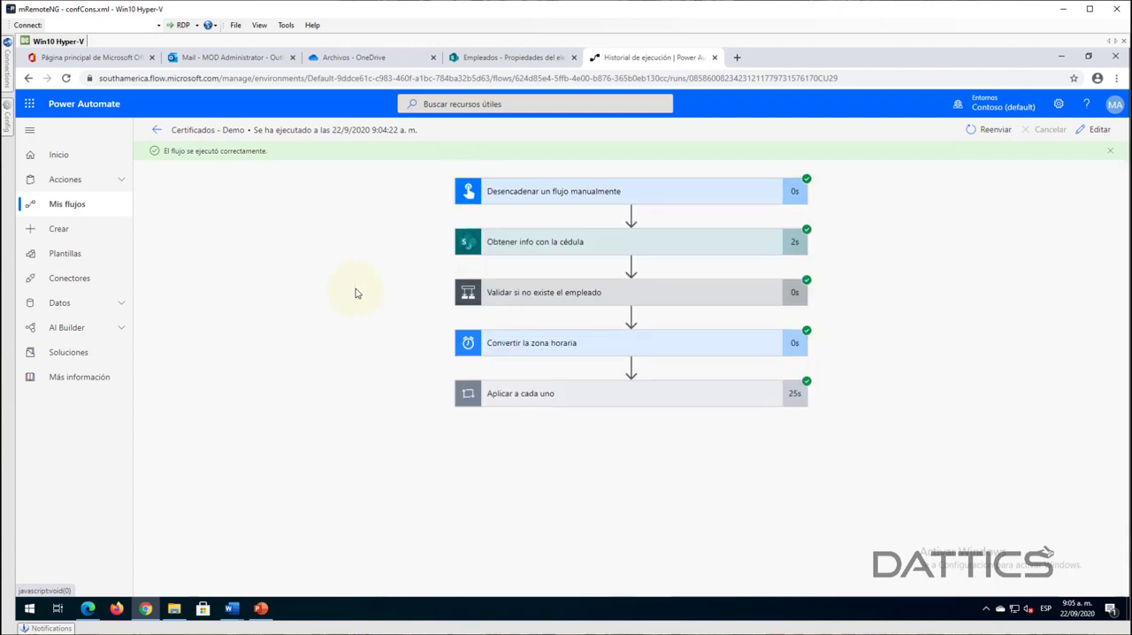
# - Examine the site address, list name and filter query of the Obtener info con la cédula action, then collapse it
pyautogui.click(555, 241)
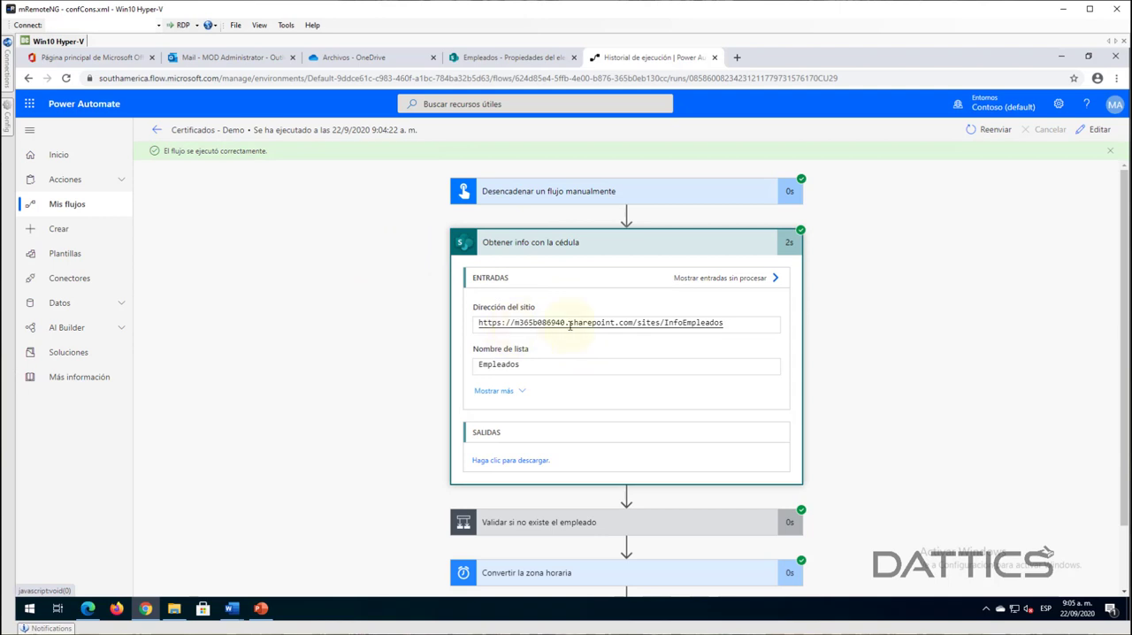
pyautogui.moveTo(525, 322); pyautogui.dragTo(724, 320)
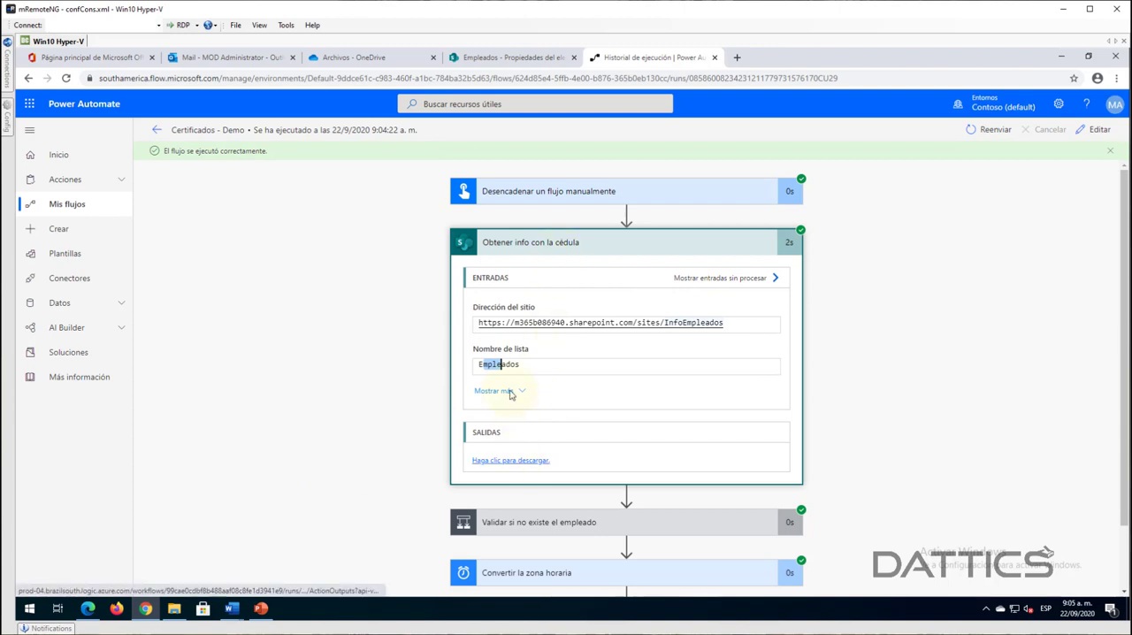
pyautogui.click(509, 391)
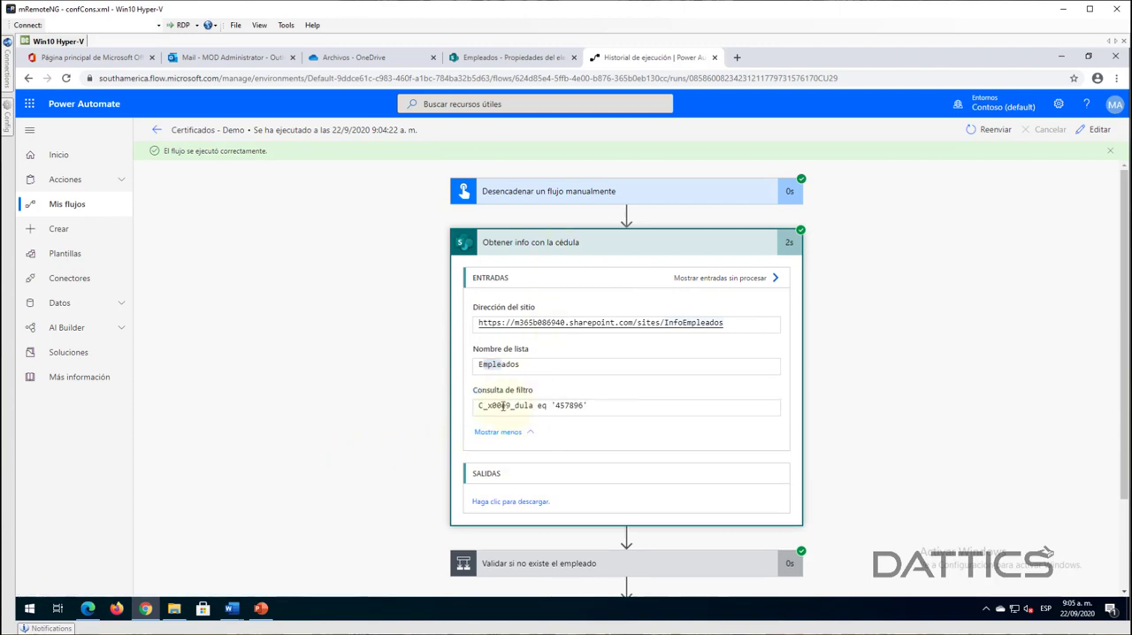
pyautogui.moveTo(491, 392); pyautogui.dragTo(524, 405)
pyautogui.click(504, 405)
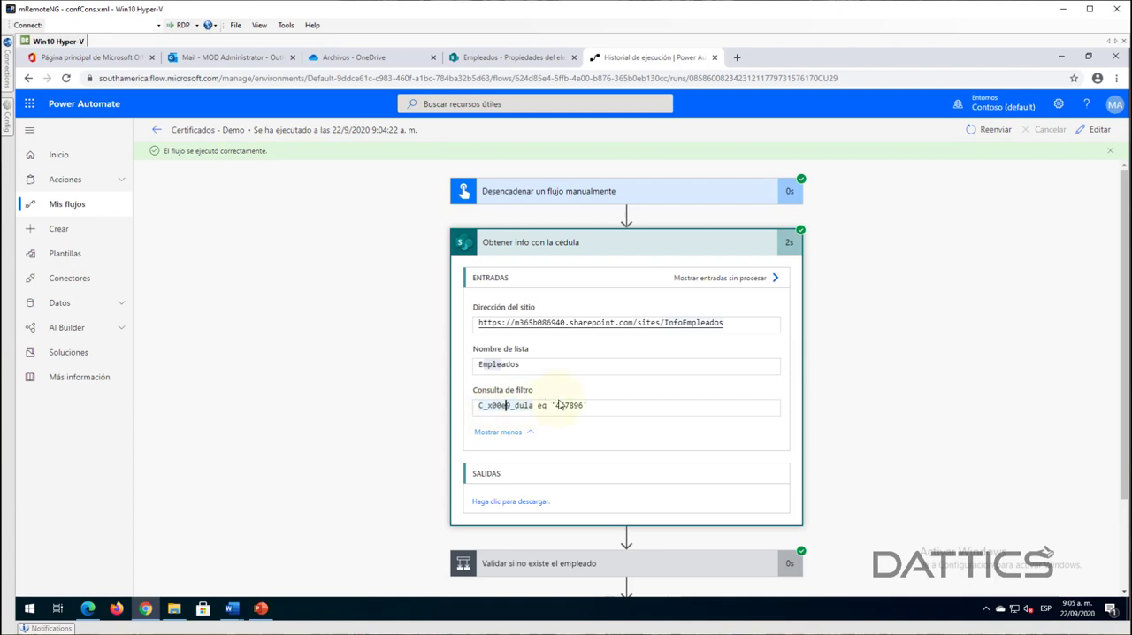
pyautogui.moveTo(557, 405); pyautogui.dragTo(589, 405)
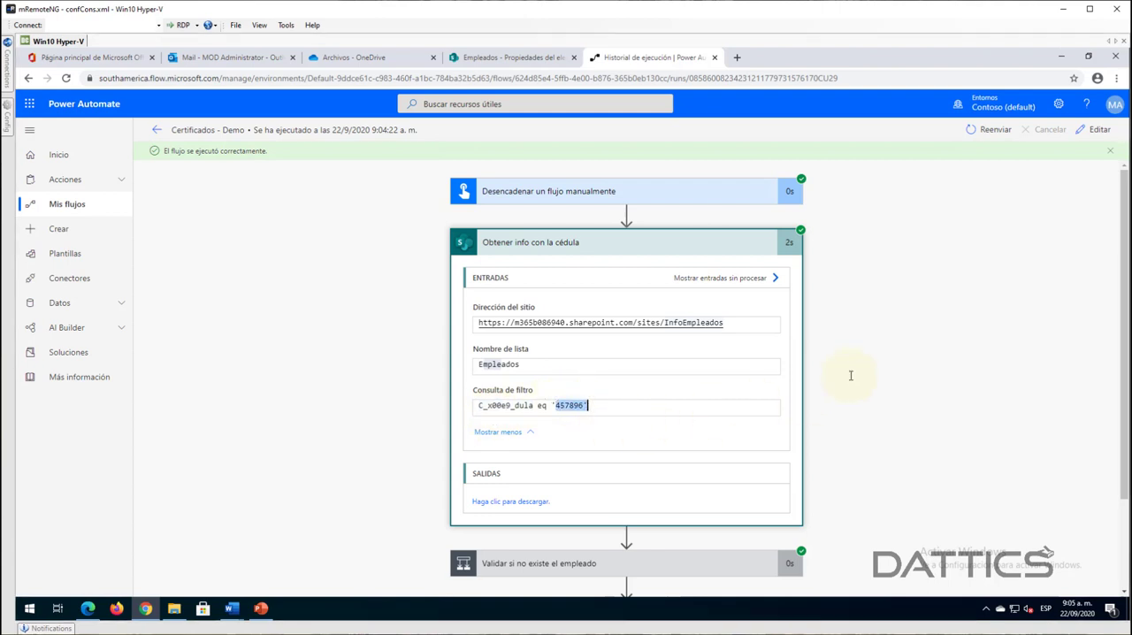
pyautogui.scroll(-1, 477, 444)
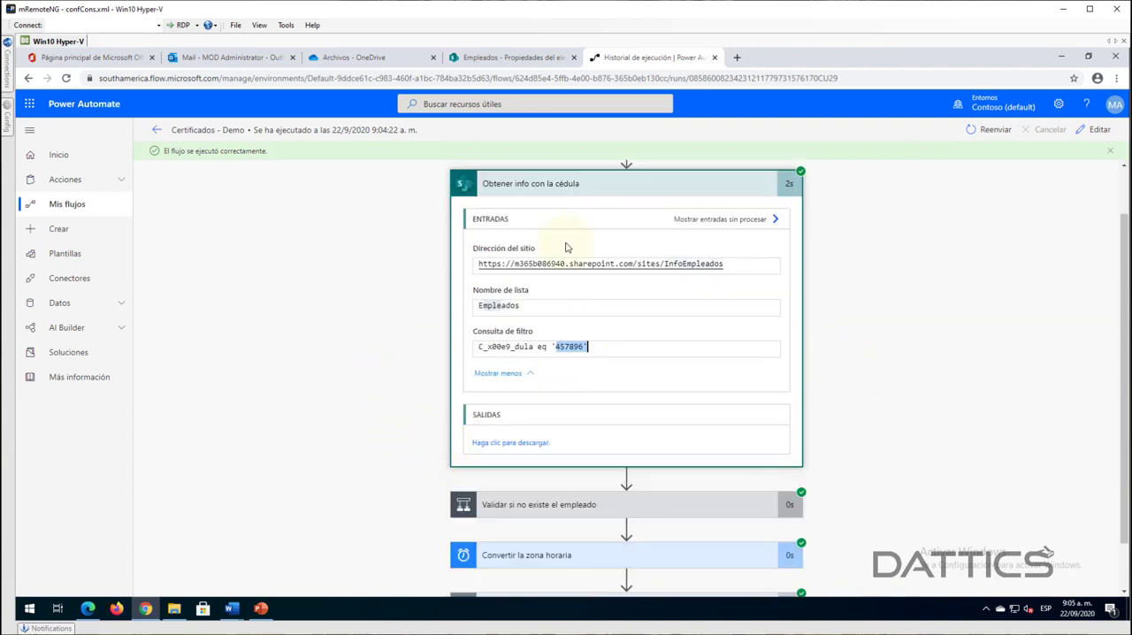
pyautogui.click(568, 190)
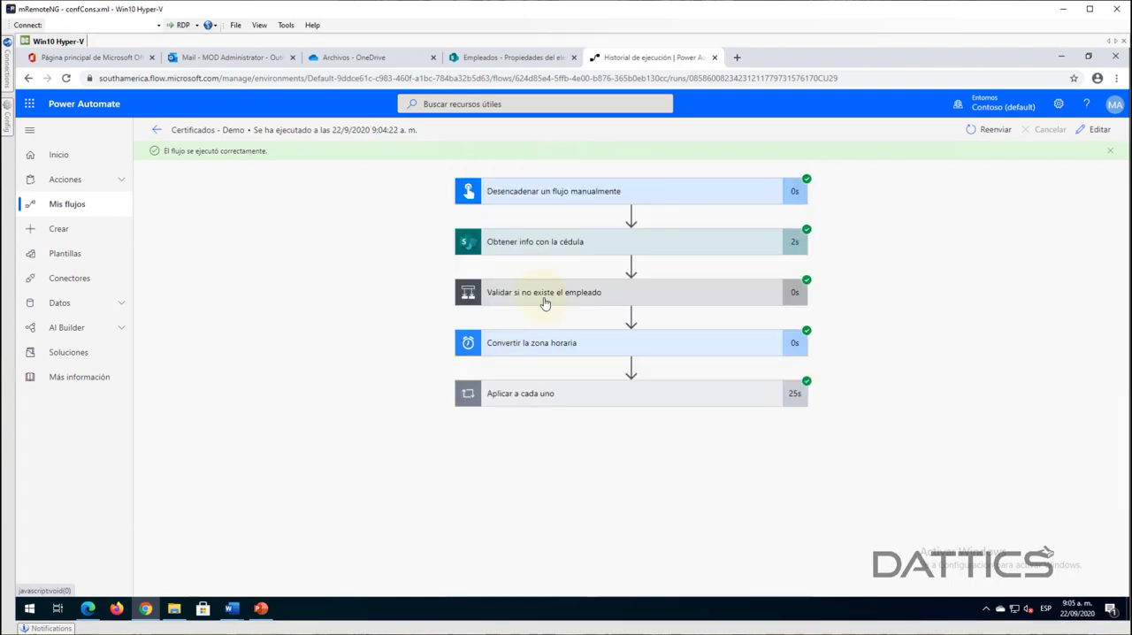
# - Review the expression result and both branches of the Validar si no existe el empleado condition, then collapse it
pyautogui.click(536, 301)
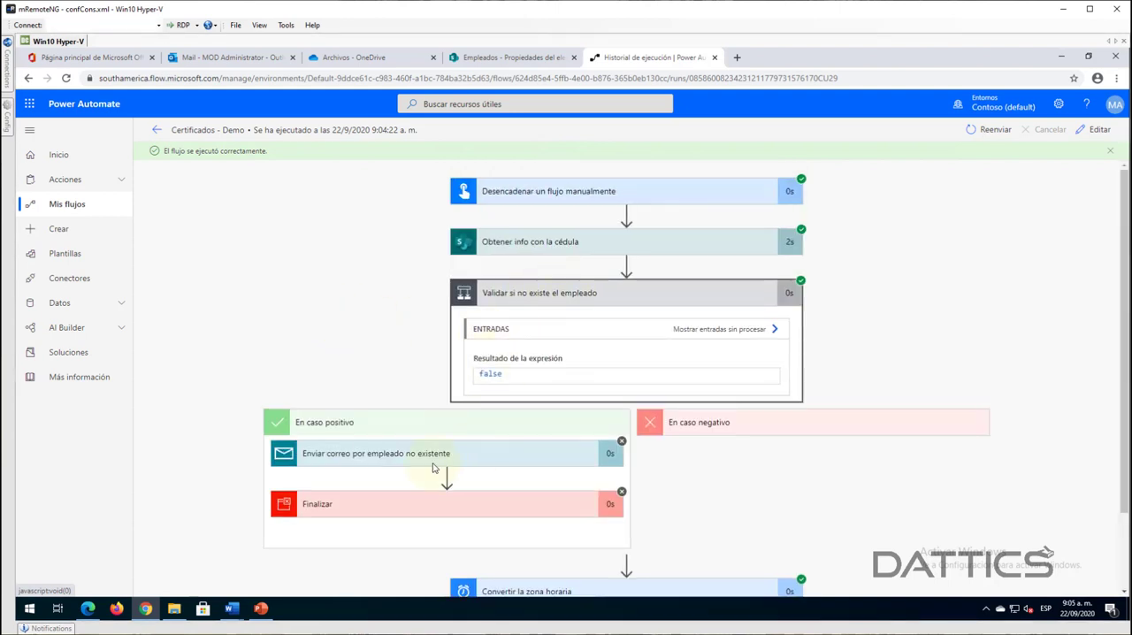
pyautogui.scroll(-1, 884, 318)
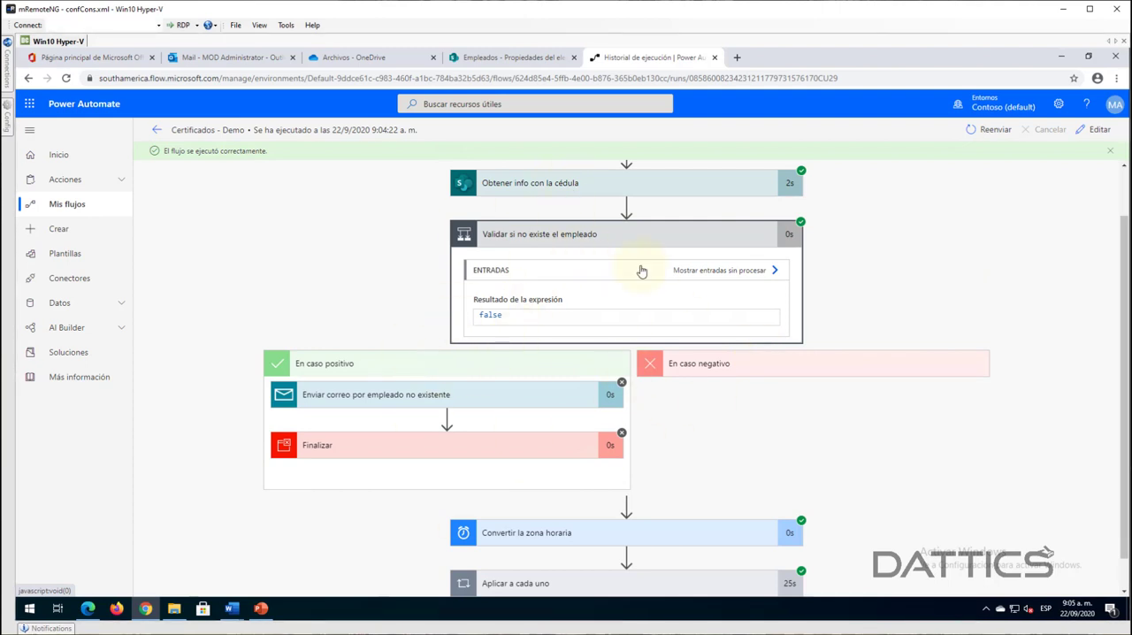
pyautogui.click(567, 243)
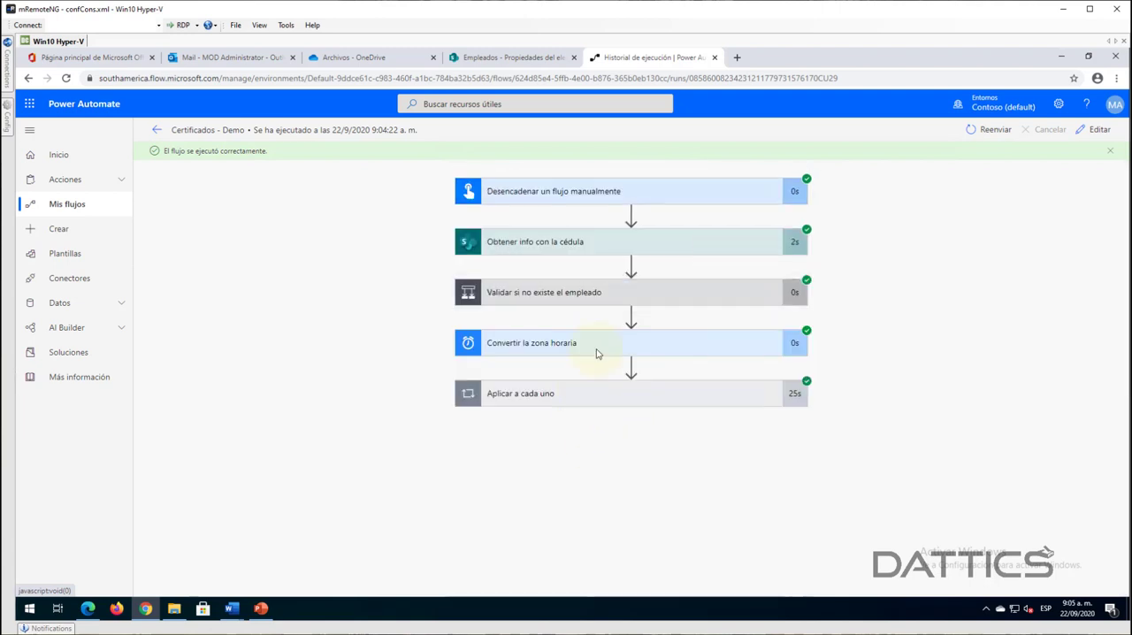
# - Examine the base time, destination time zone and output date of the Convertir la zona horaria action, then collapse it
pyautogui.click(614, 350)
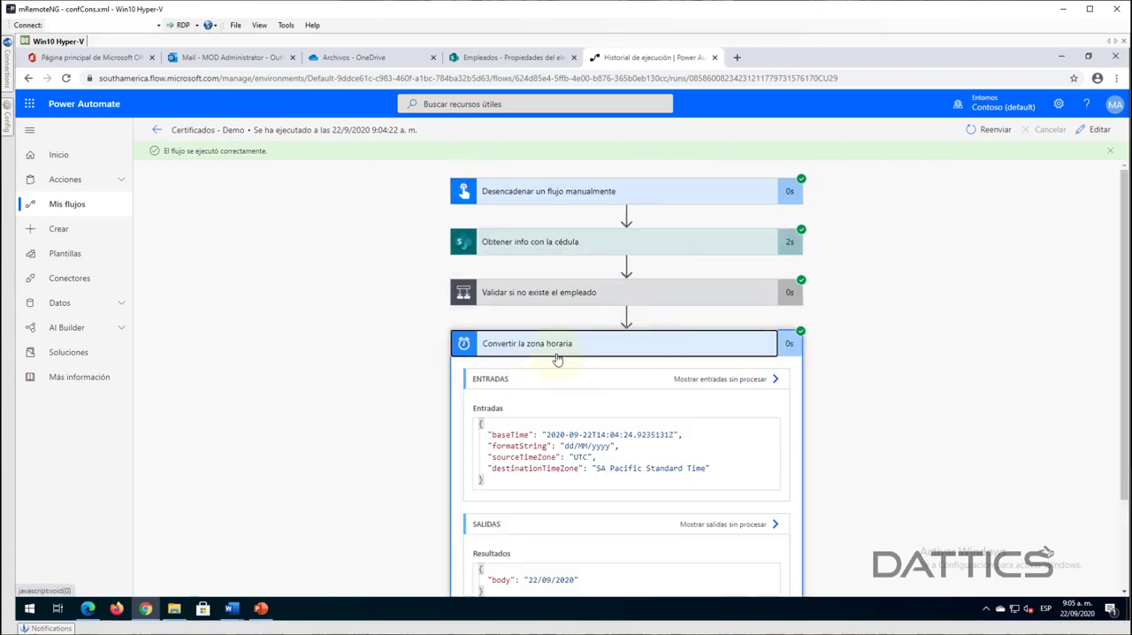
pyautogui.scroll(-1, 864, 369)
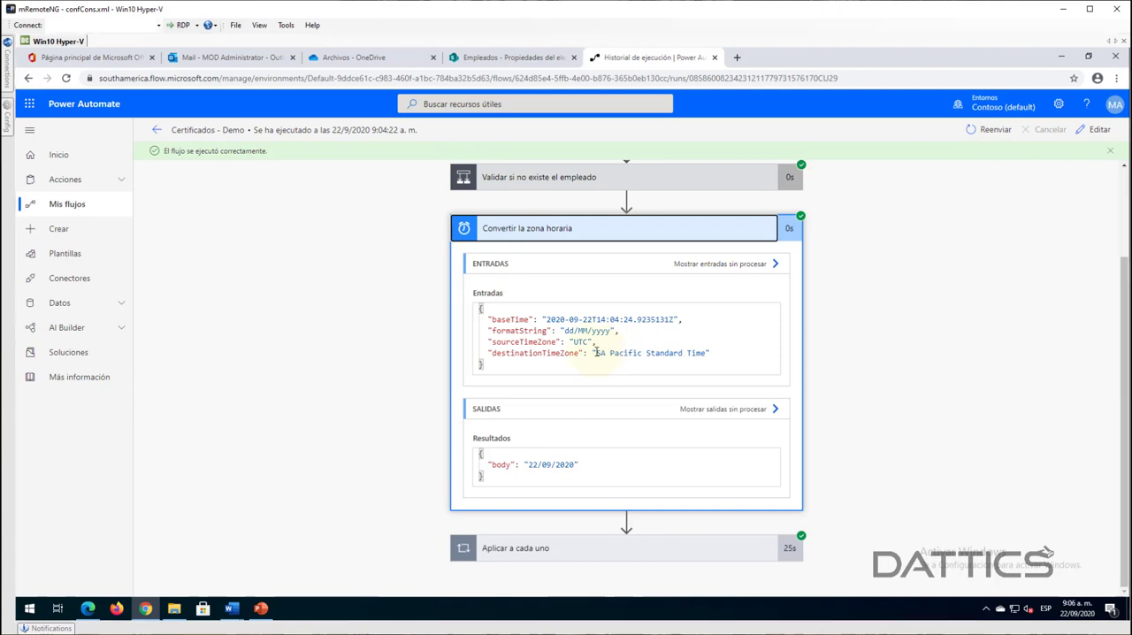
pyautogui.moveTo(598, 352); pyautogui.dragTo(663, 355)
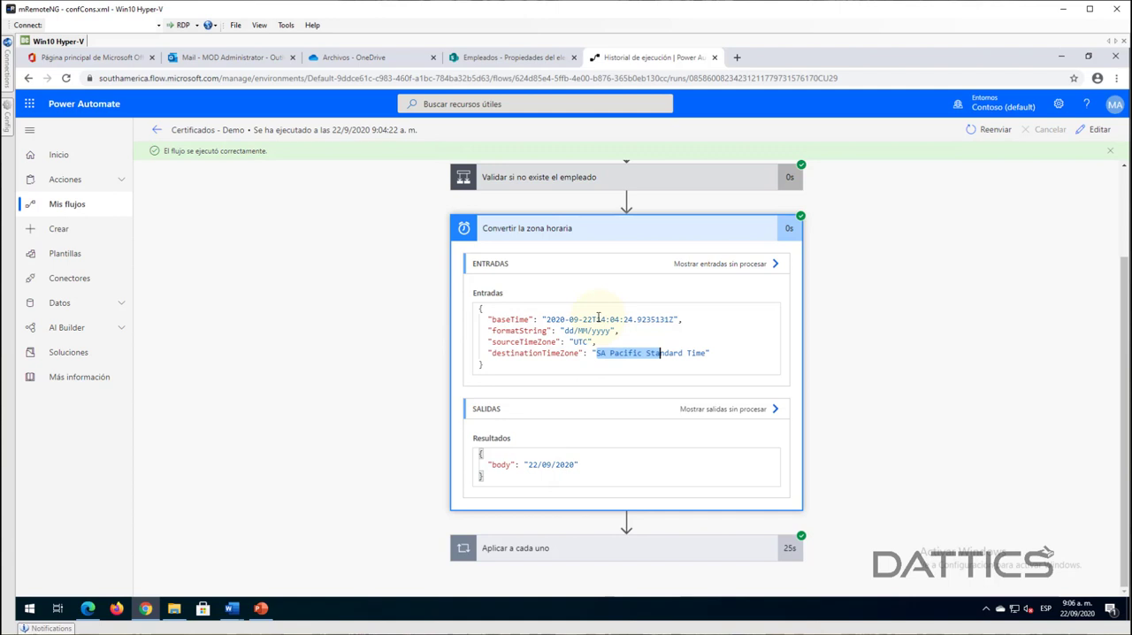
pyautogui.moveTo(597, 319); pyautogui.dragTo(622, 319)
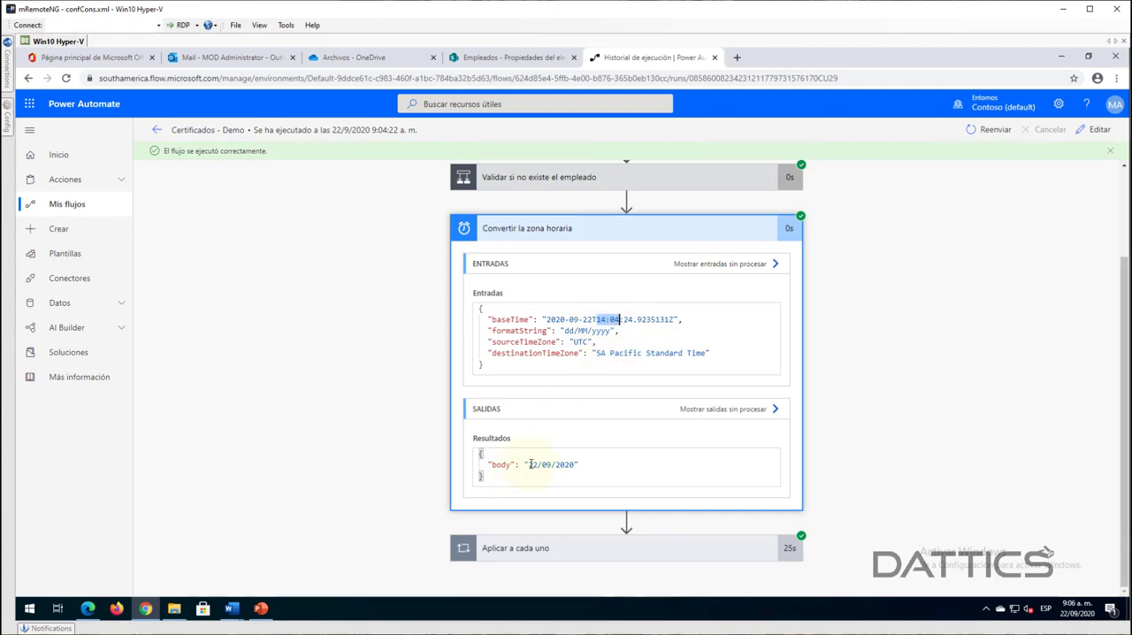
pyautogui.moveTo(530, 464); pyautogui.dragTo(579, 464)
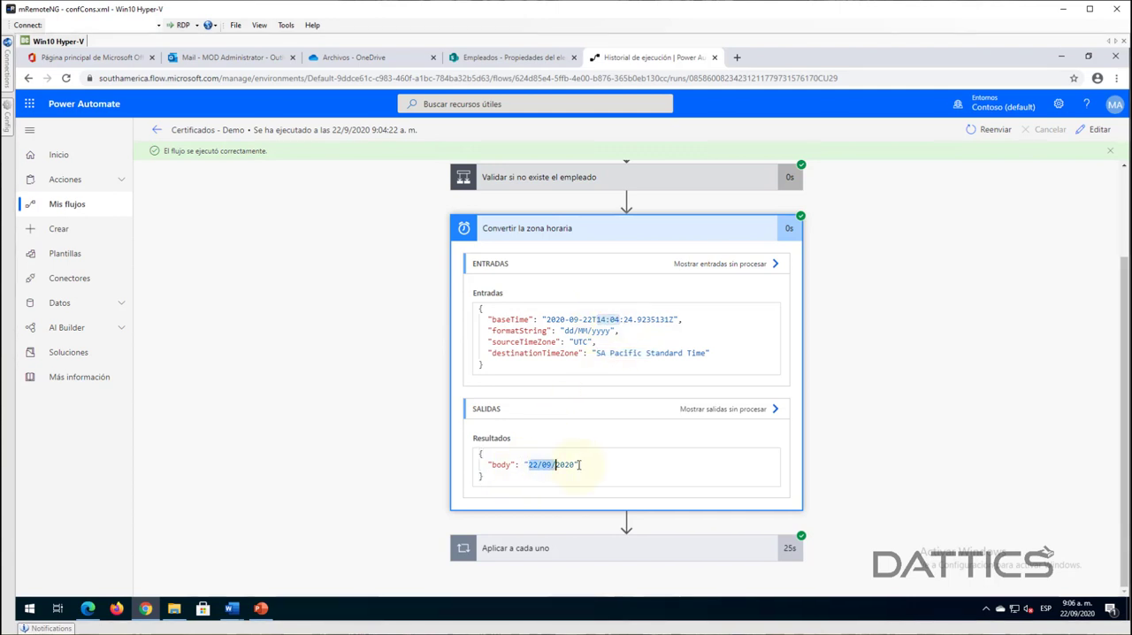
pyautogui.click(650, 230)
# - Review the sequence of Word, OneDrive and email actions inside the Aplicar a cada uno loop, then collapse it
pyautogui.click(557, 399)
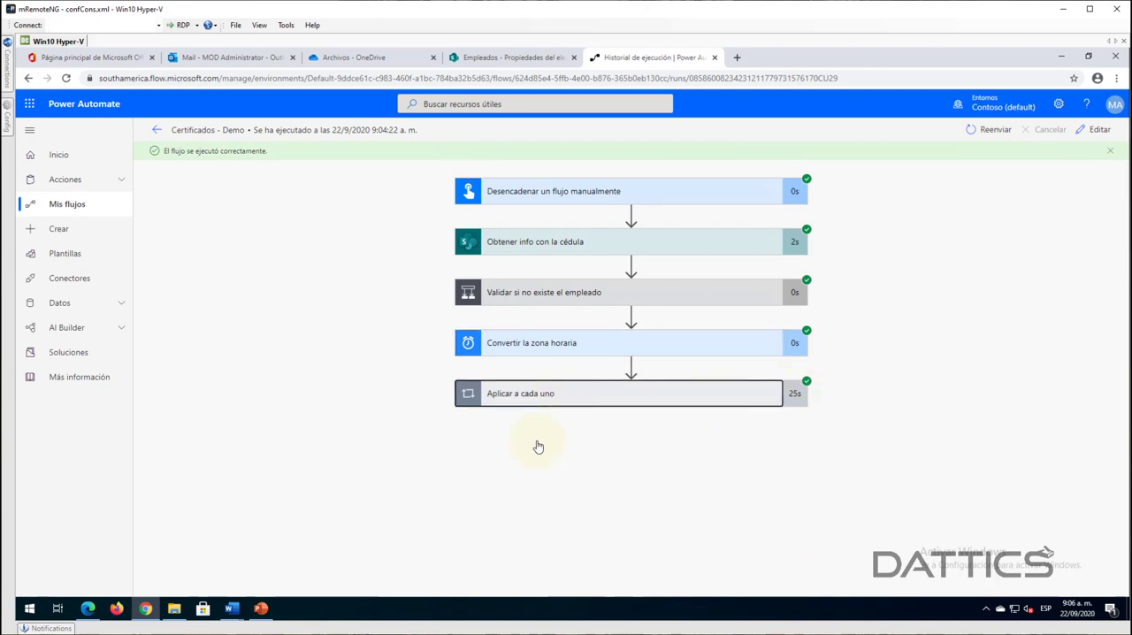
pyautogui.scroll(-1, 904, 398)
pyautogui.scroll(1, 903, 398)
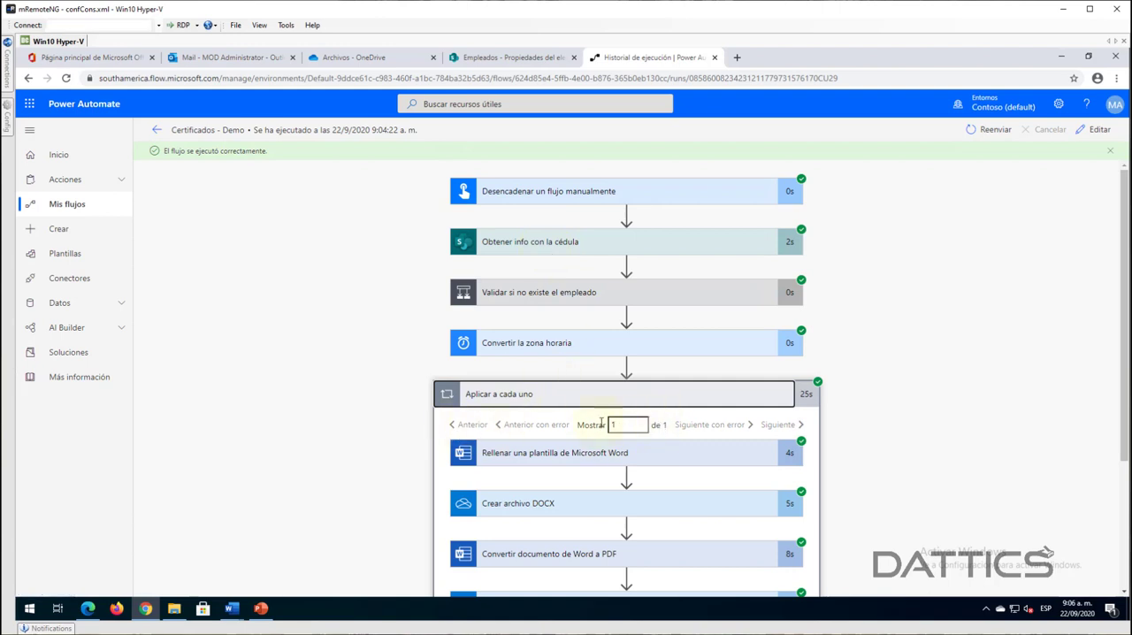
pyautogui.scroll(-1, 880, 383)
pyautogui.scroll(-1, 391, 495)
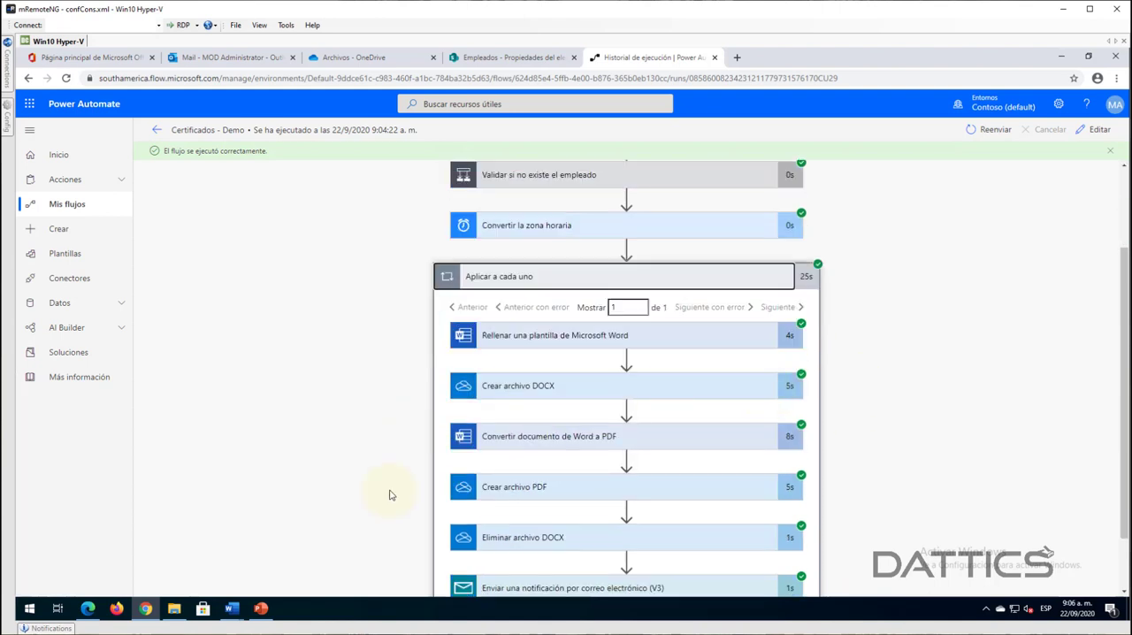
pyautogui.scroll(-1, 672, 358)
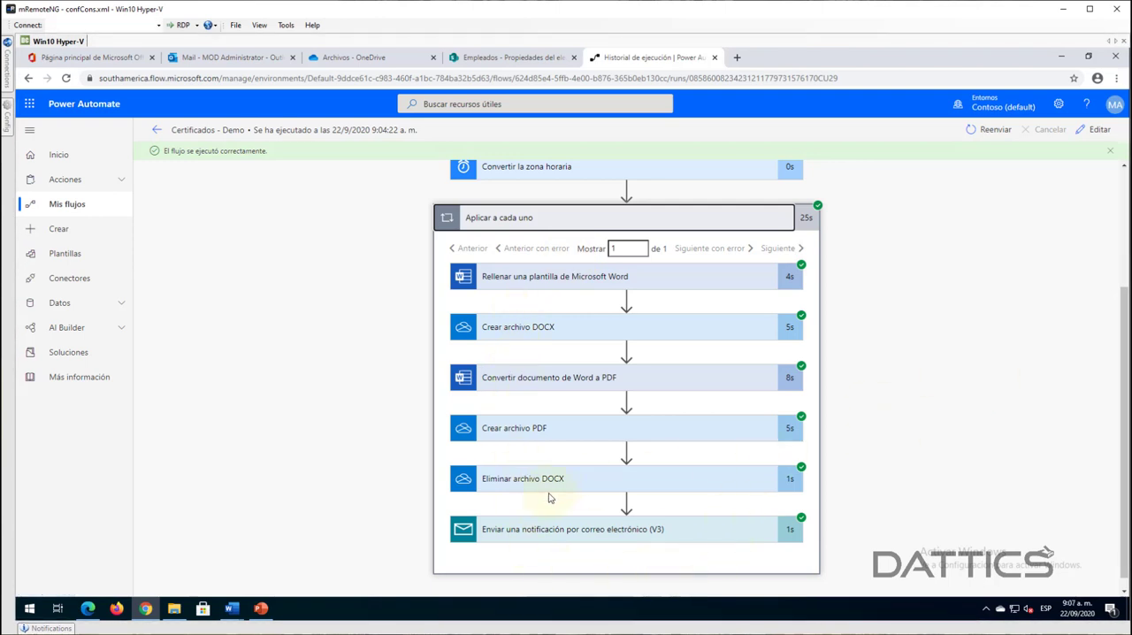
pyautogui.scroll(2, 583, 402)
pyautogui.click(585, 402)
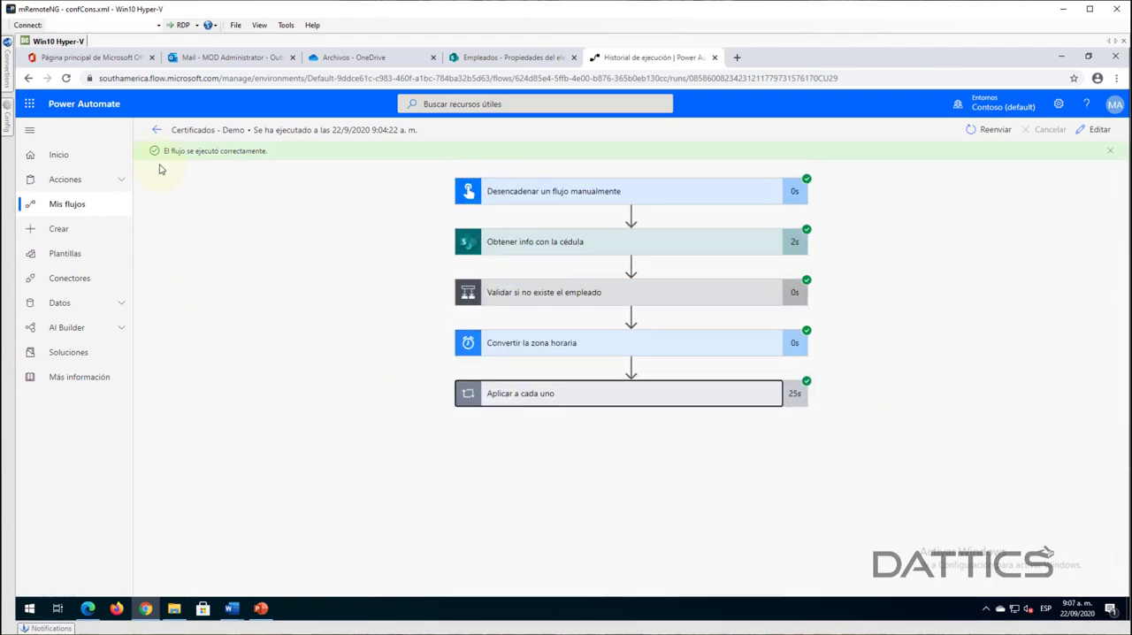
# - Return to the flow's details page, open Certificados - Demo for editing and duplicate its browser tab
pyautogui.click(156, 130)
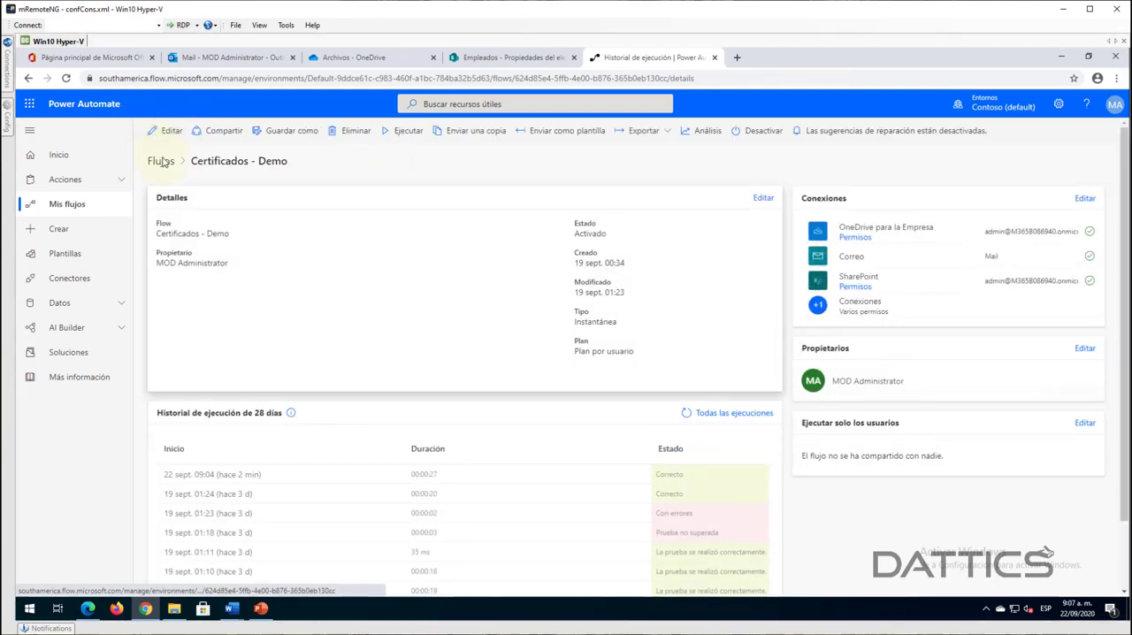
pyautogui.click(166, 131)
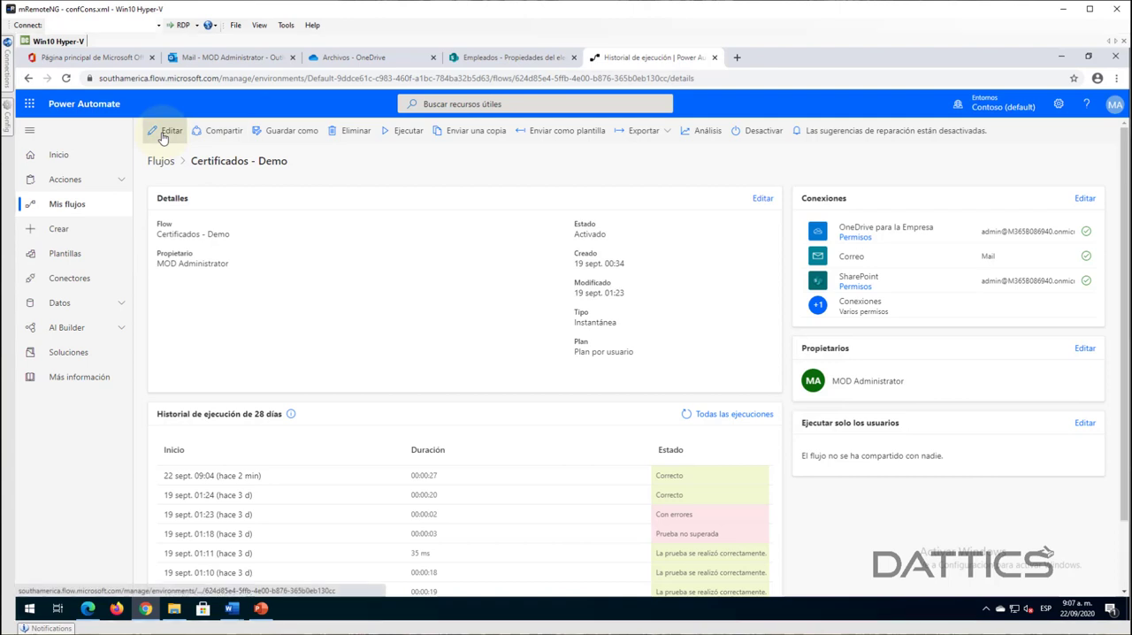
pyautogui.rightClick(676, 60)
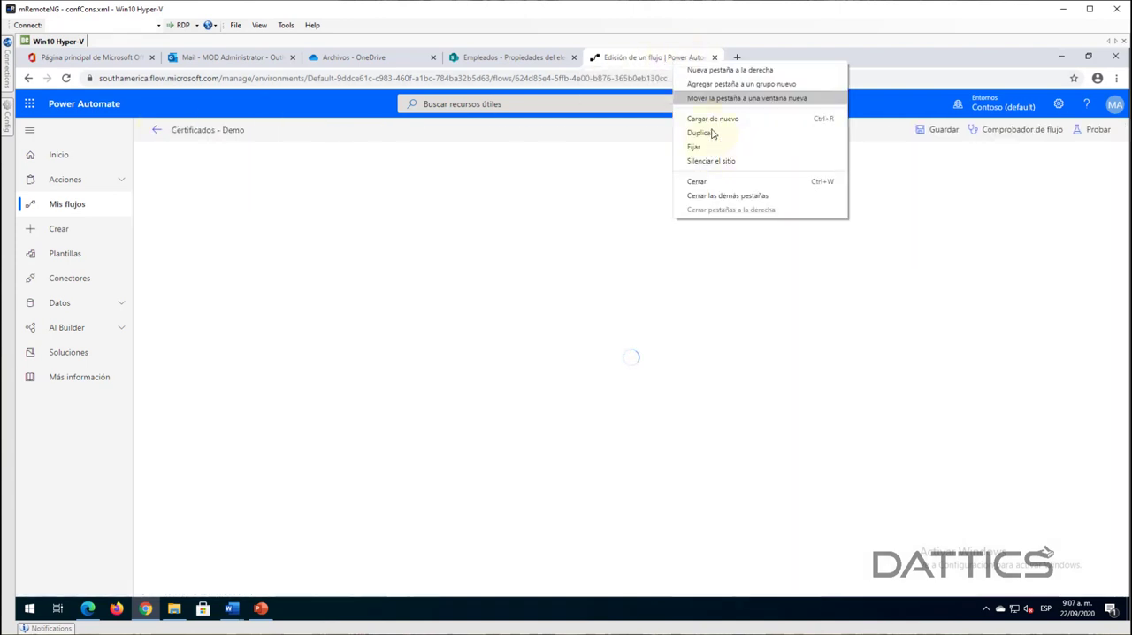
pyautogui.click(699, 132)
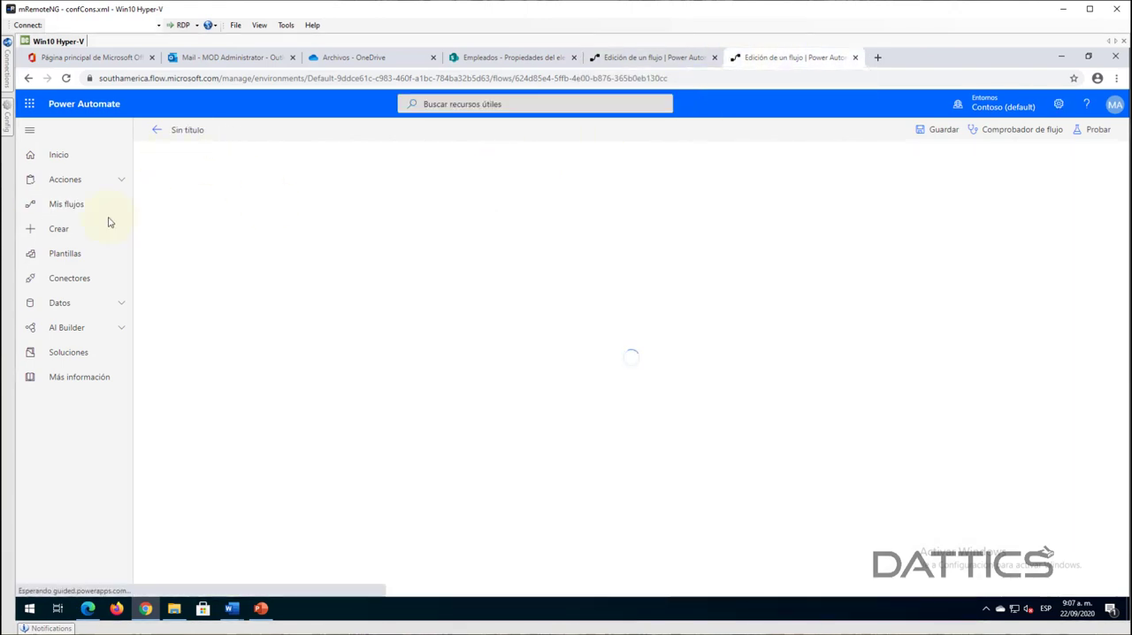
# - Open the Crear page in the duplicated tab, accepting to leave the flow editor there
pyautogui.click(61, 231)
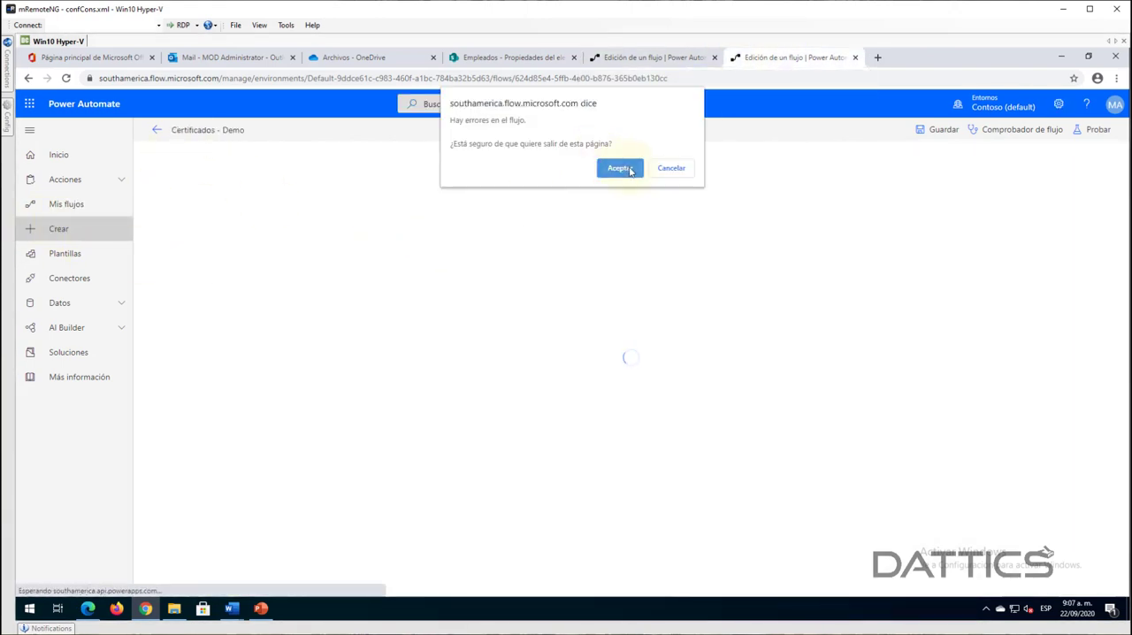
pyautogui.click(631, 169)
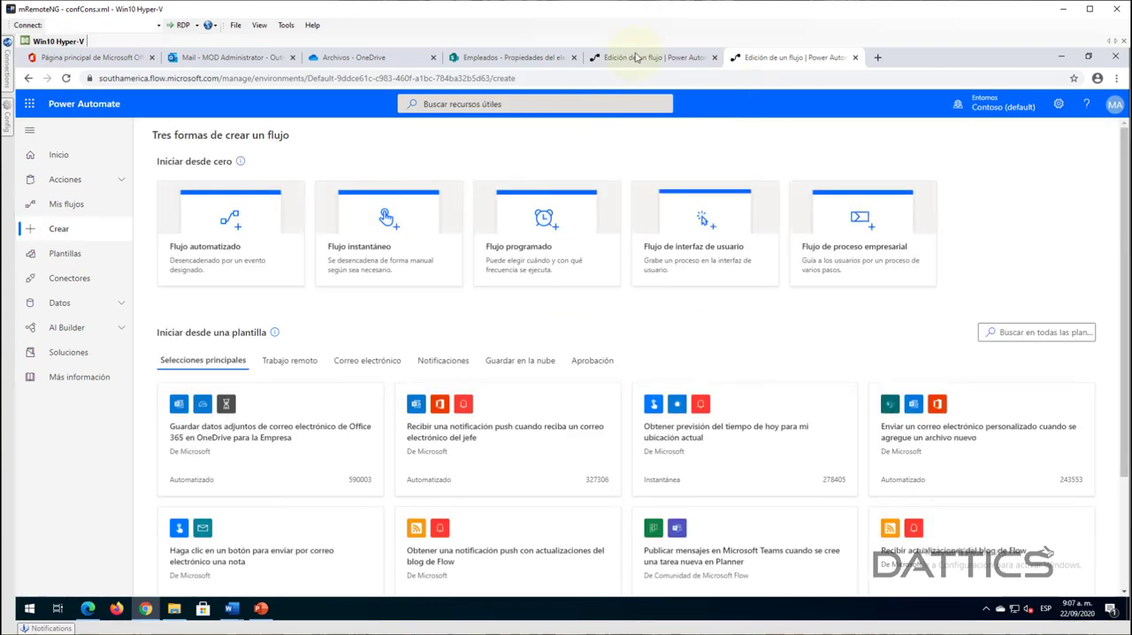
pyautogui.click(637, 58)
pyautogui.click(776, 58)
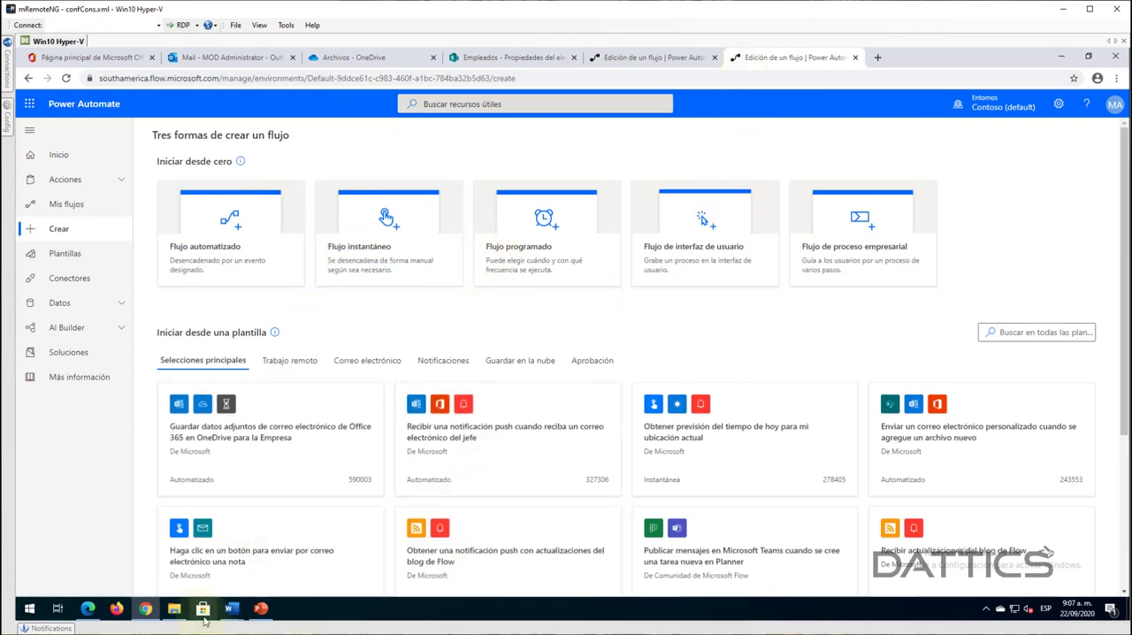
# - Switch to Word and bring up the Formato Certificado document with the blank certificate fields
pyautogui.moveTo(234, 610)
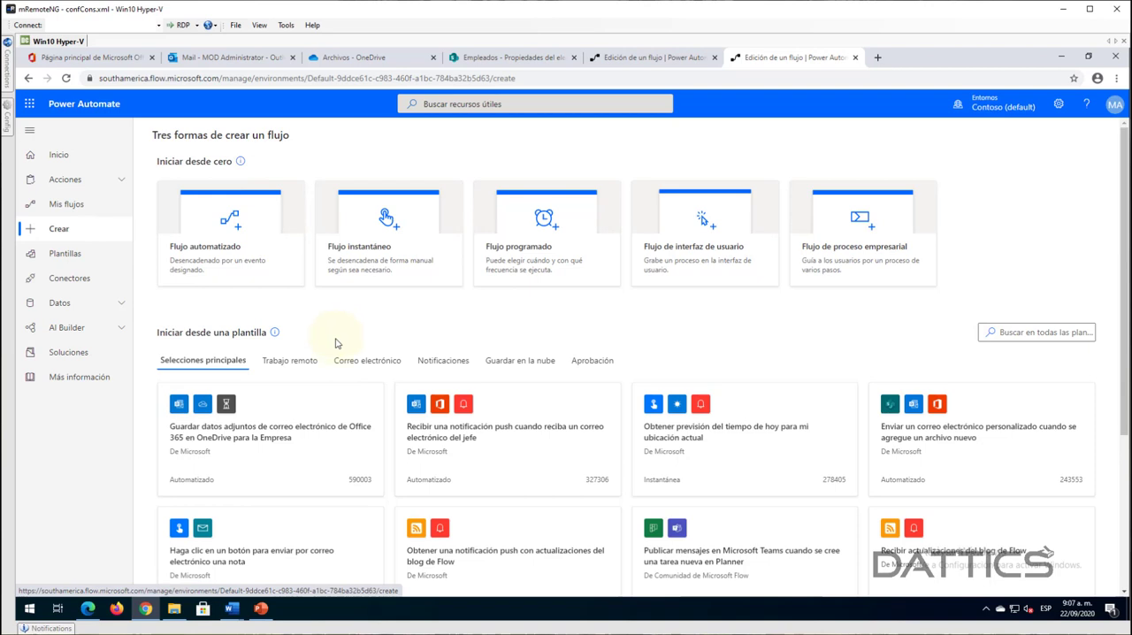
pyautogui.moveTo(237, 612)
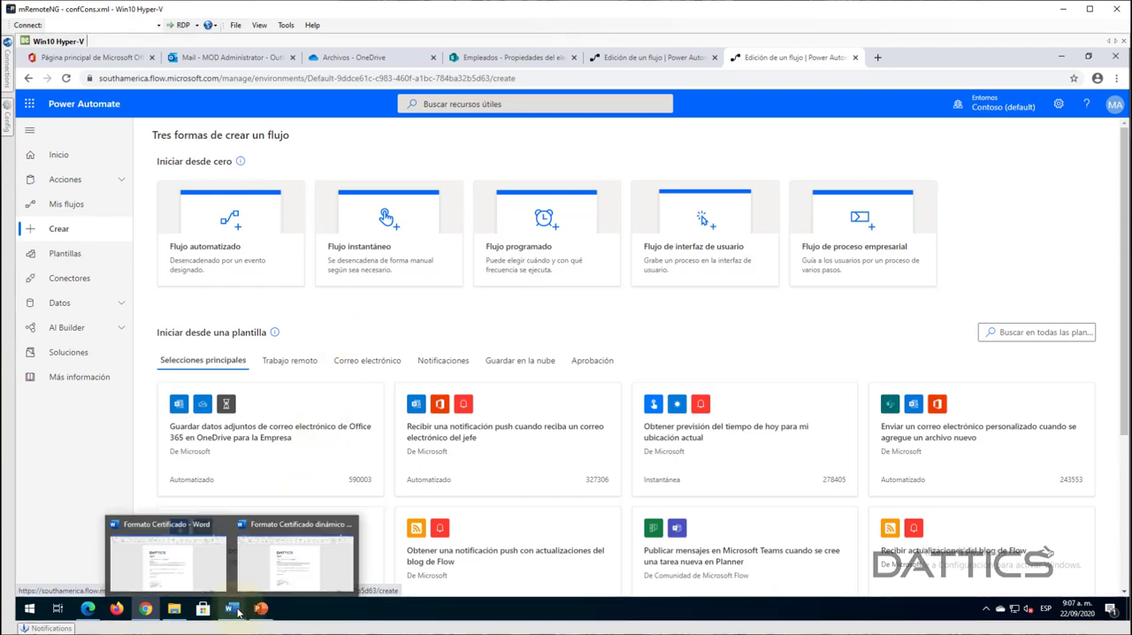
pyautogui.click(167, 553)
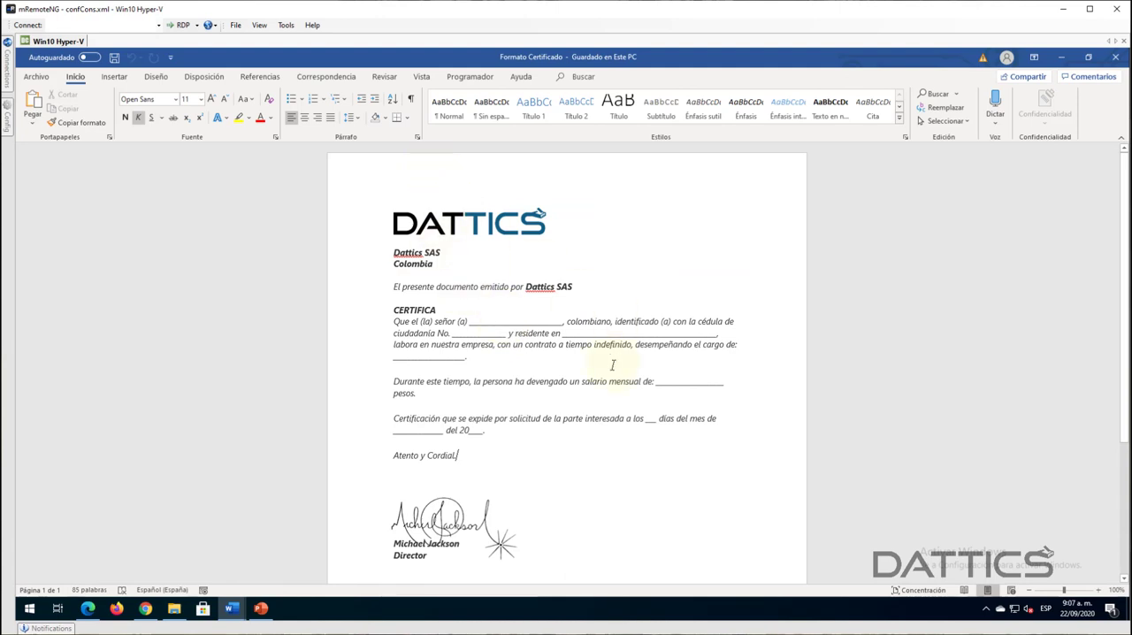
# - Review the certificate template from the company logo and heading through the blank fields to the director's signature
pyautogui.scroll(-5, 612, 365)
pyautogui.scroll(5, 568, 265)
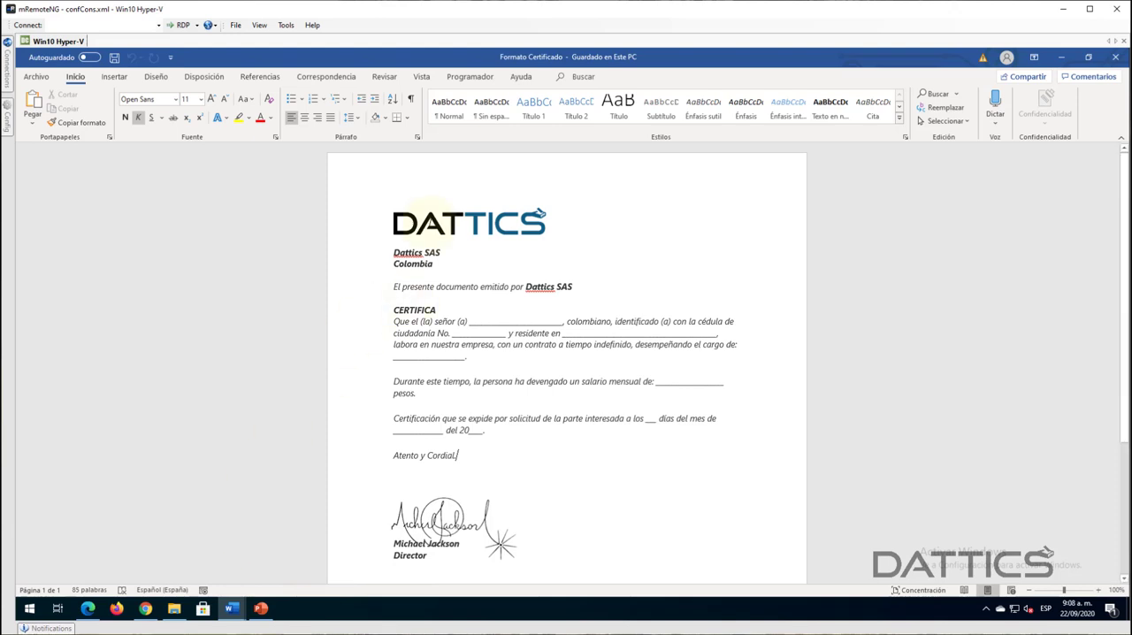
pyautogui.scroll(-1, 559, 247)
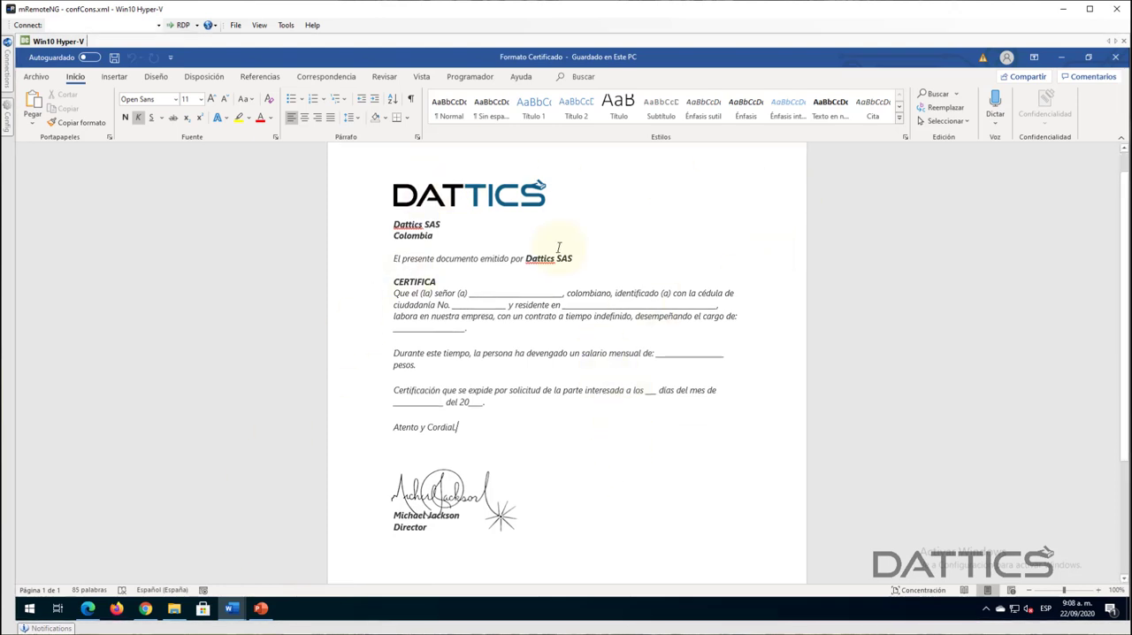
pyautogui.scroll(-3, 560, 398)
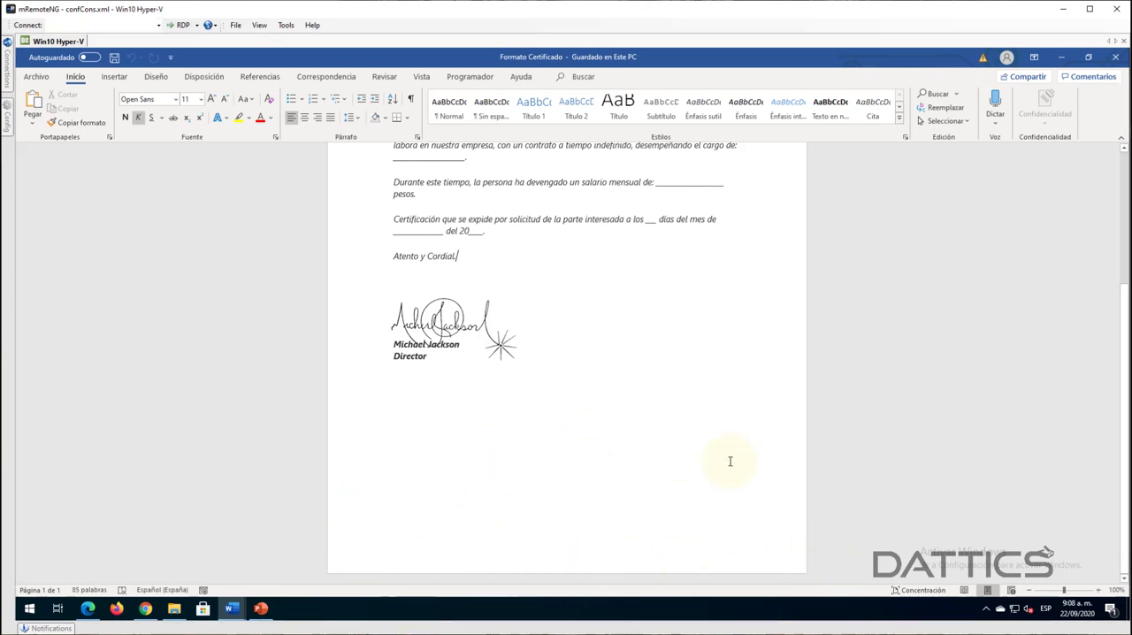
pyautogui.scroll(2, 657, 454)
pyautogui.scroll(2, 475, 191)
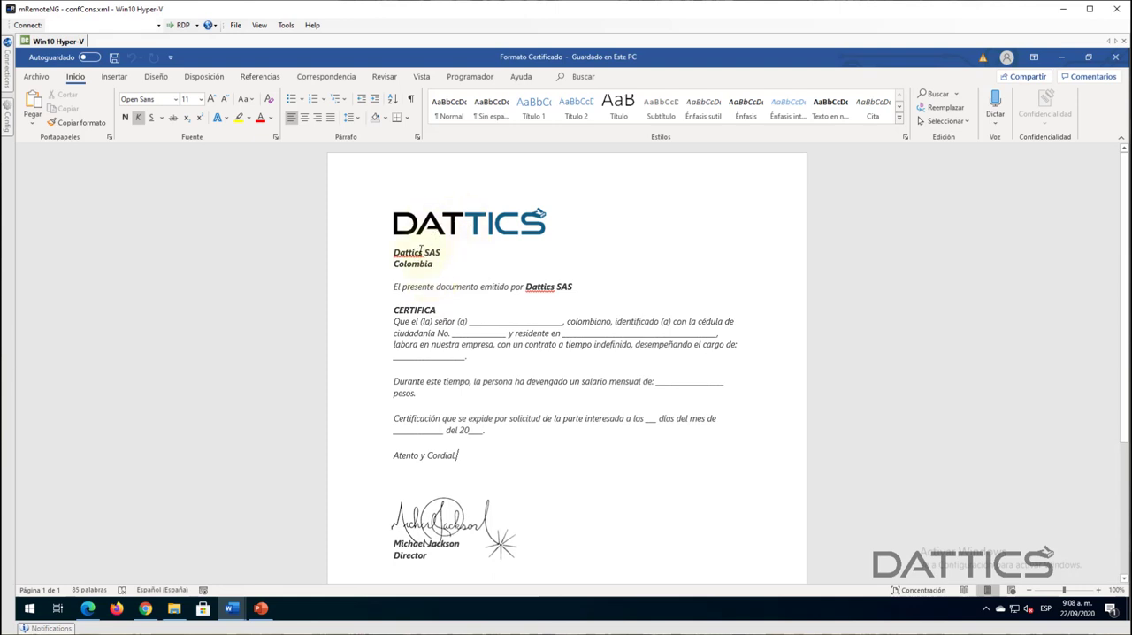
pyautogui.click(435, 223)
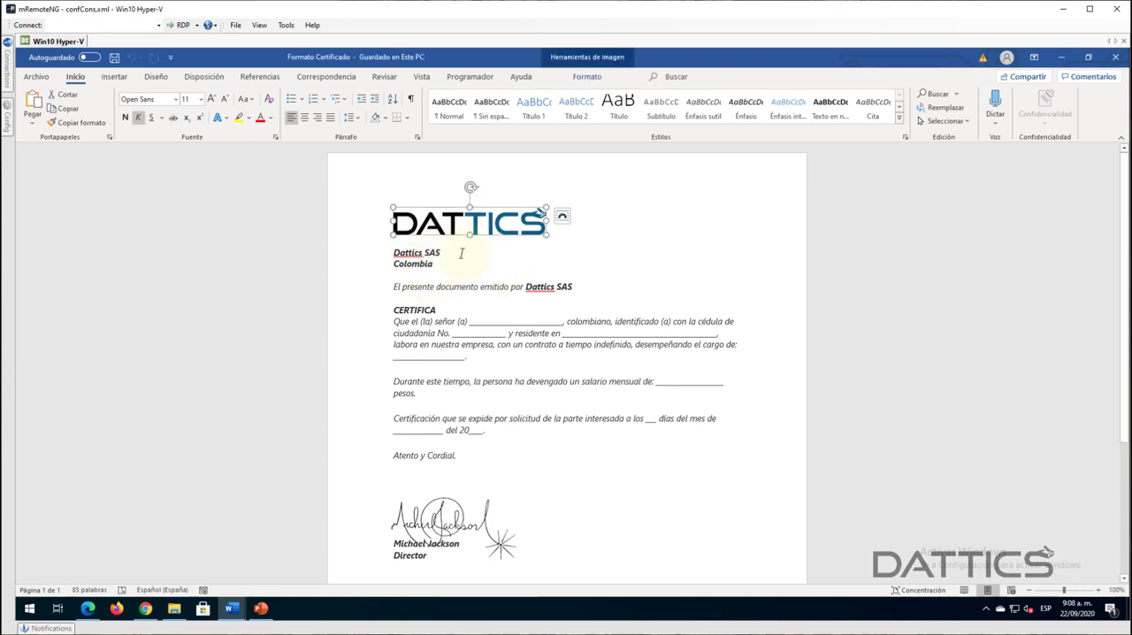
pyautogui.click(464, 254)
pyautogui.click(475, 229)
pyautogui.click(451, 253)
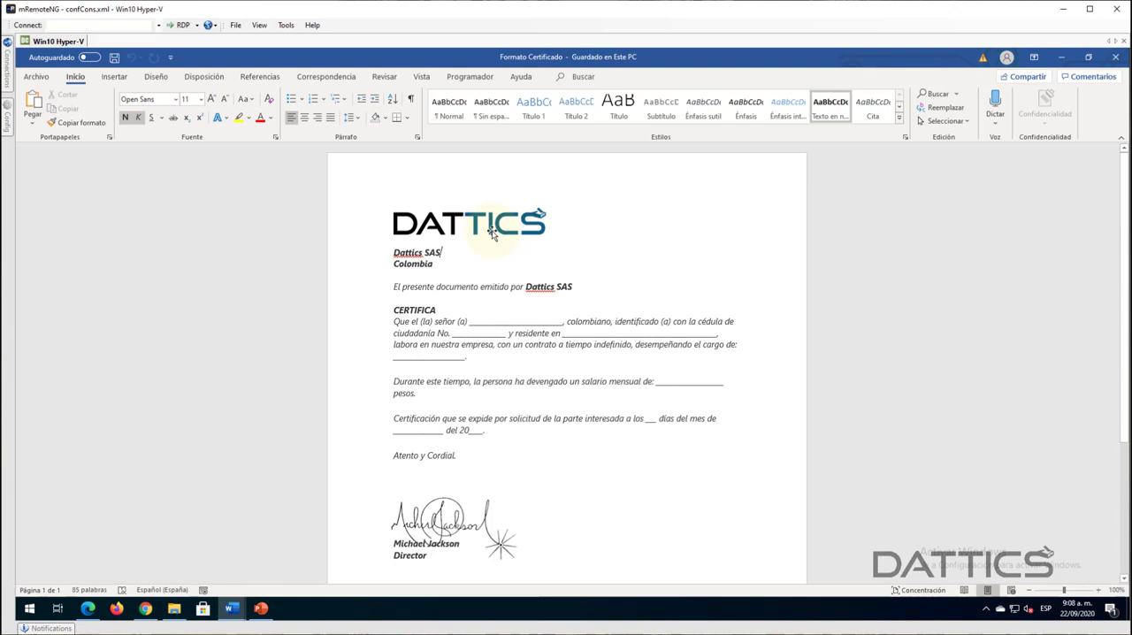
pyautogui.click(492, 231)
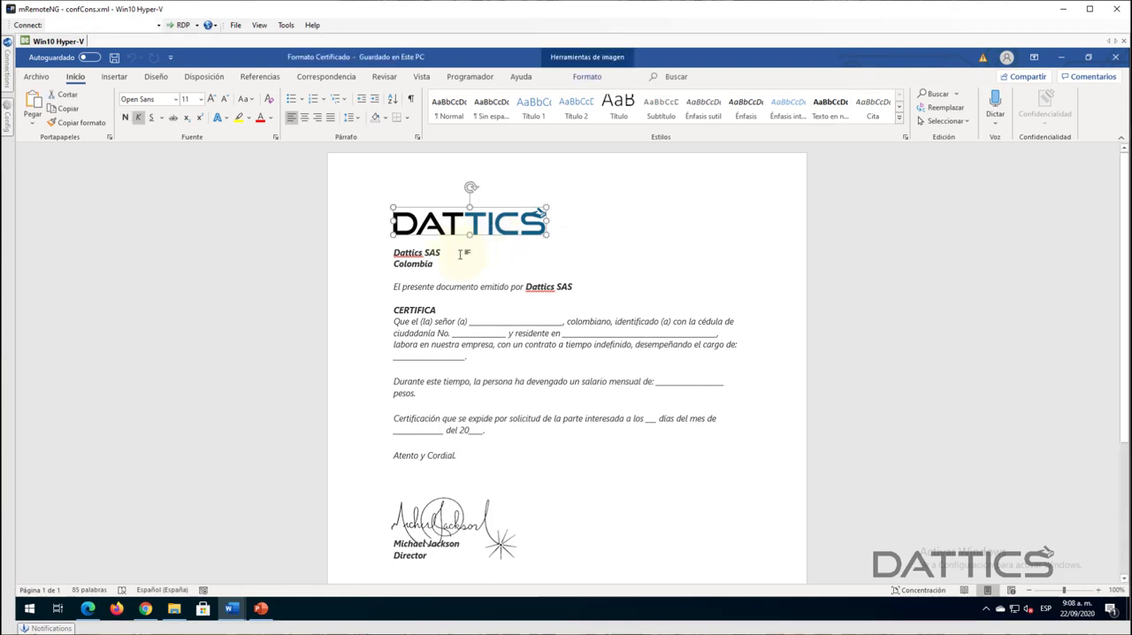
pyautogui.click(463, 250)
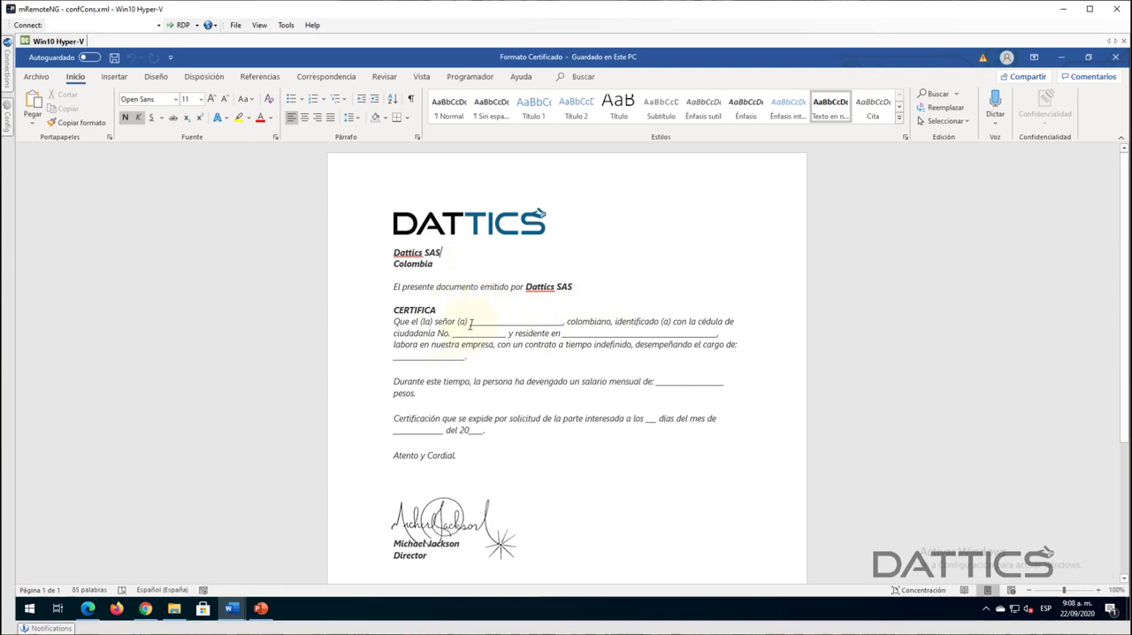
# - Delete the underscored name blank after "Que el (la) señor (a)" in the CERTIFICA paragraph
pyautogui.moveTo(469, 322); pyautogui.dragTo(559, 324)
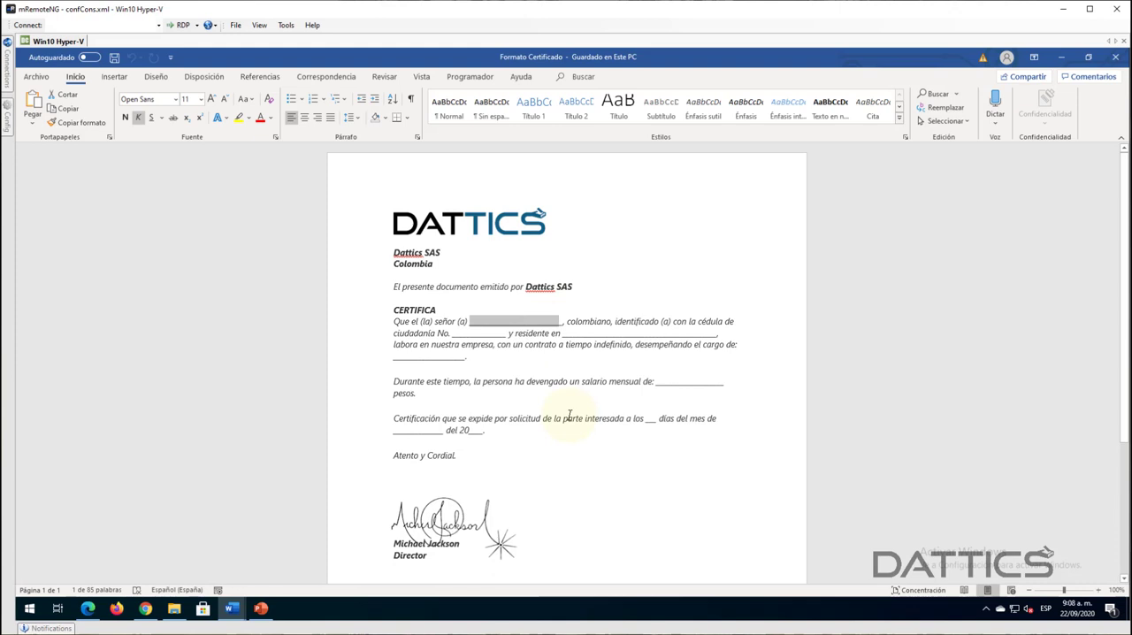
pyautogui.press('Delete')
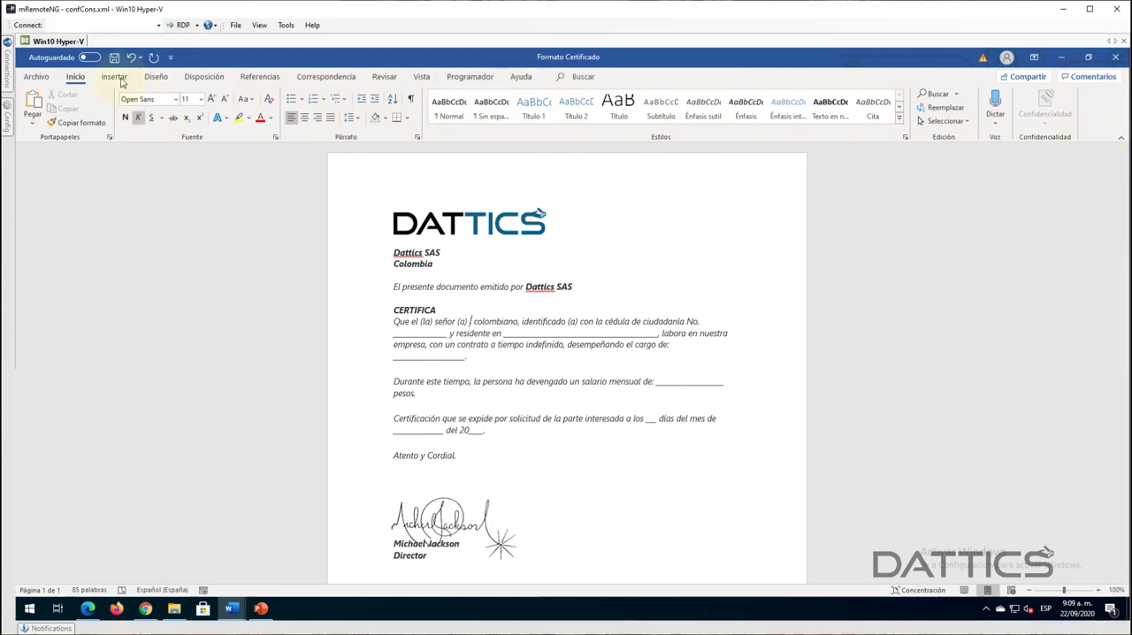
# - Check in Word's ribbon customization options that Programador is enabled, then leave the options without saving changes
pyautogui.click(482, 78)
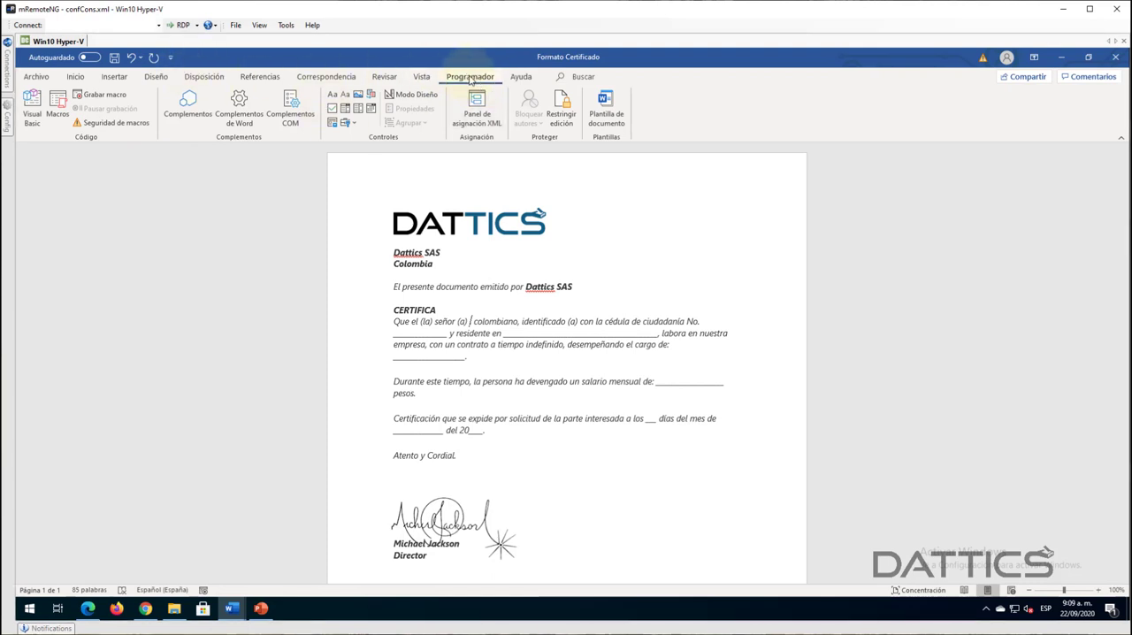
pyautogui.click(71, 79)
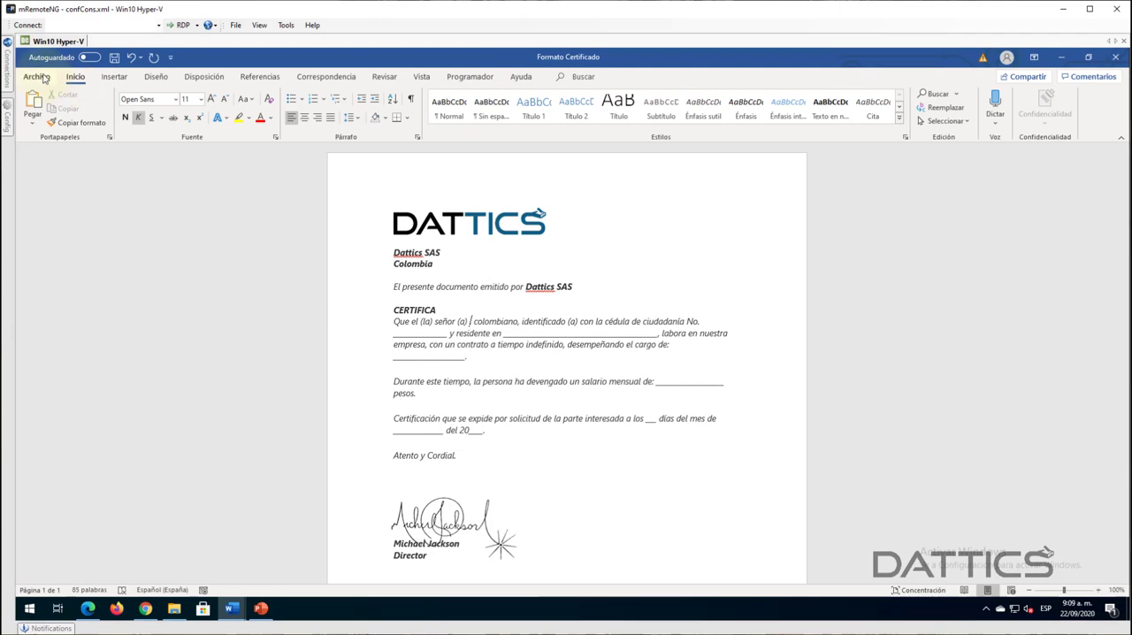
pyautogui.click(36, 77)
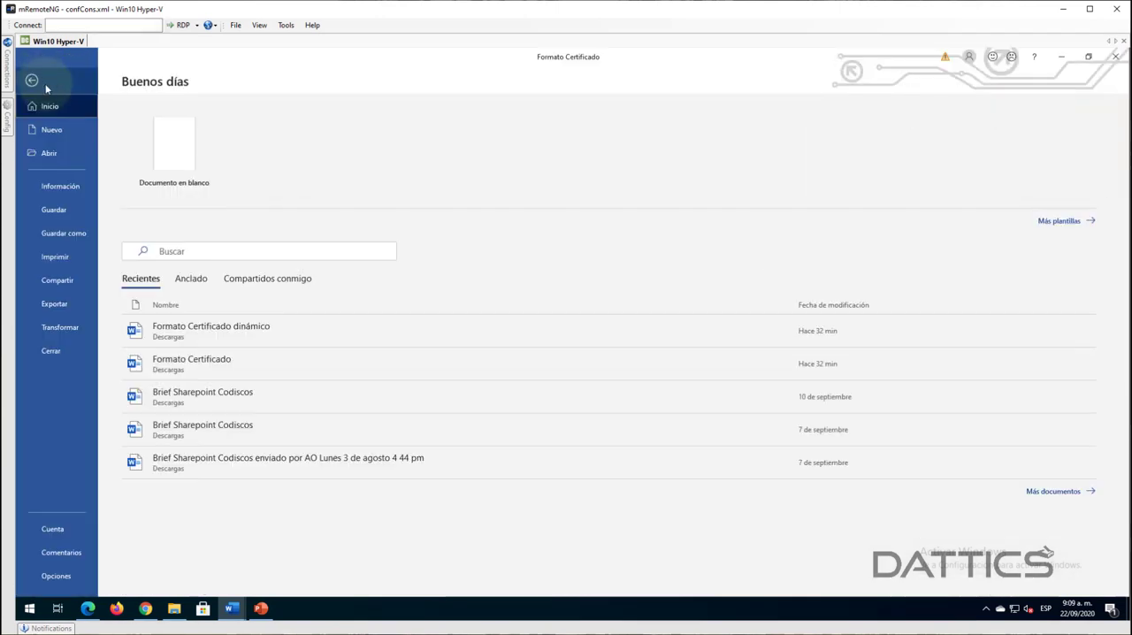
pyautogui.click(55, 576)
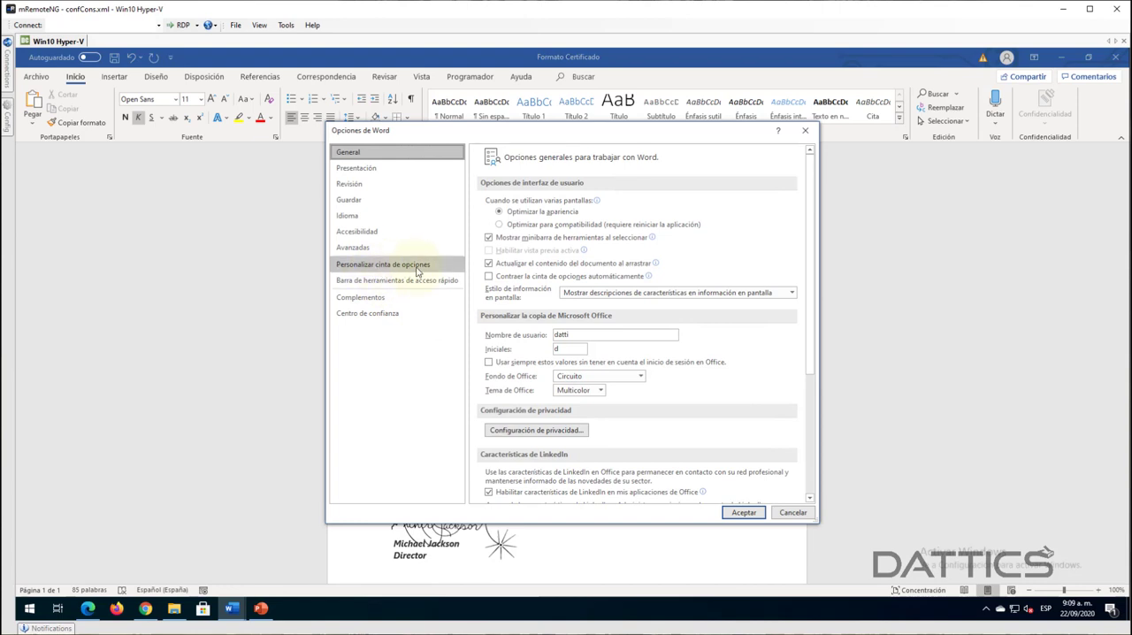
pyautogui.click(402, 265)
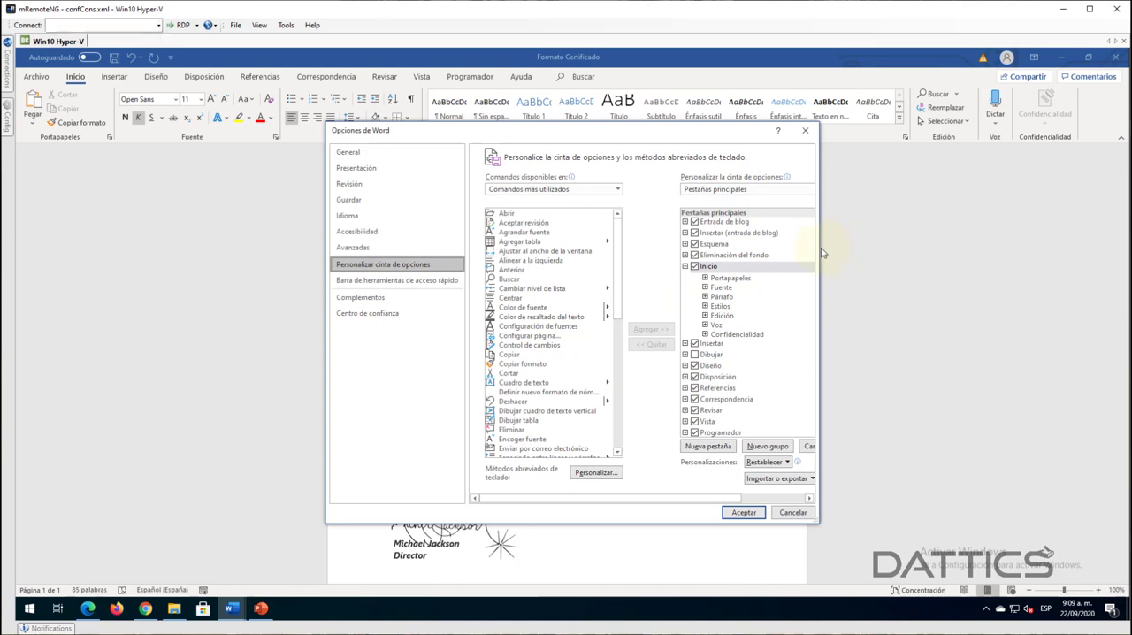
pyautogui.moveTo(859, 249); pyautogui.dragTo(887, 252)
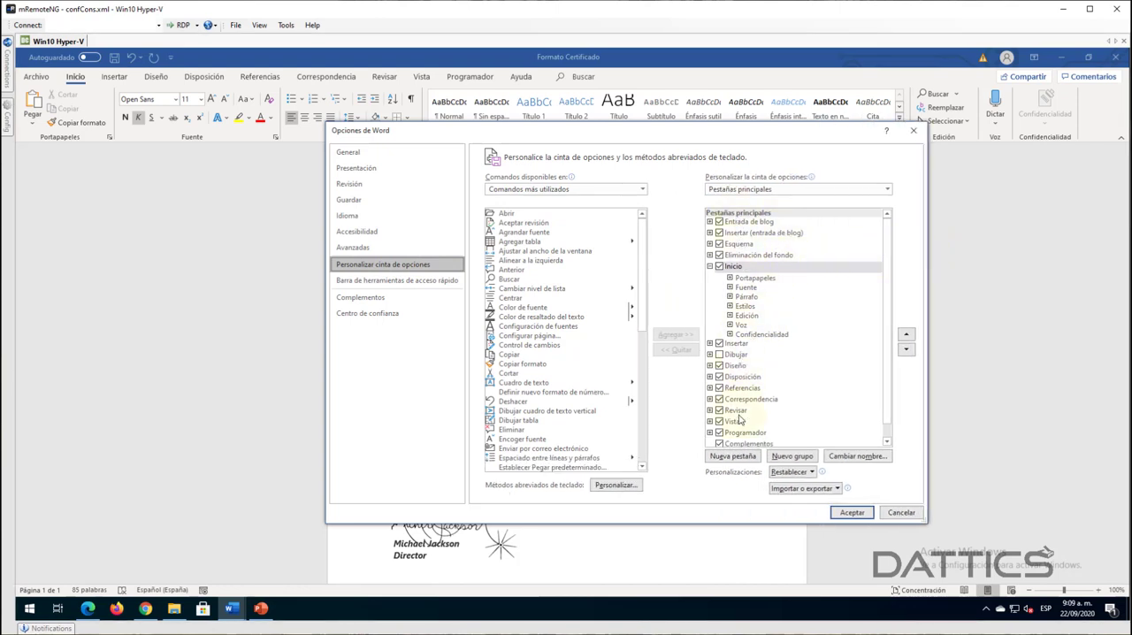
pyautogui.scroll(-1, 875, 354)
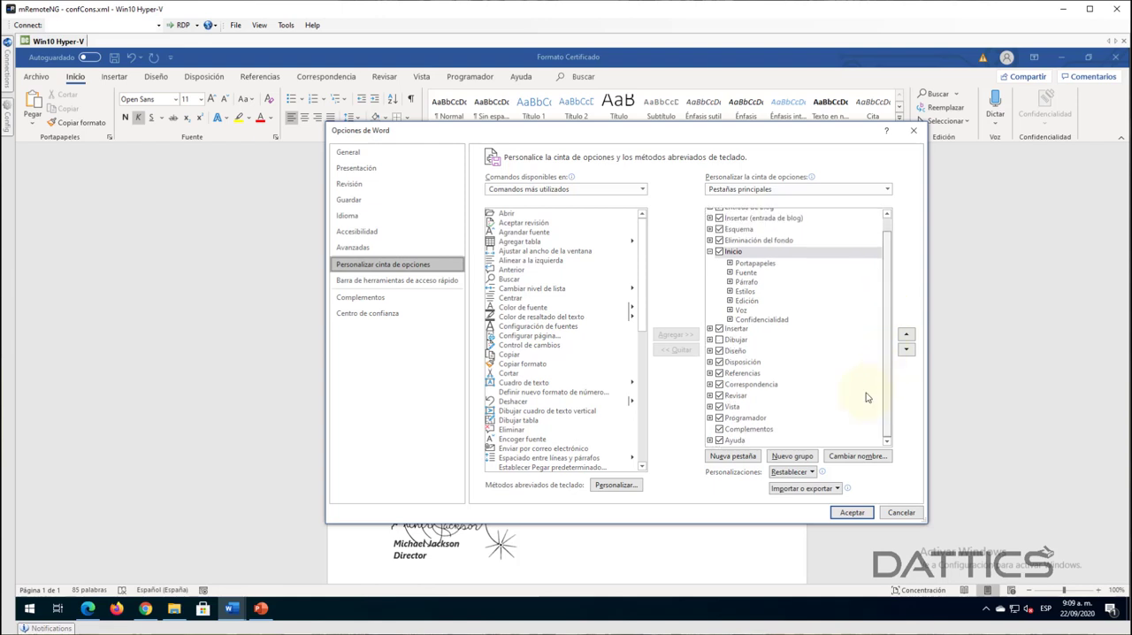
pyautogui.click(722, 419)
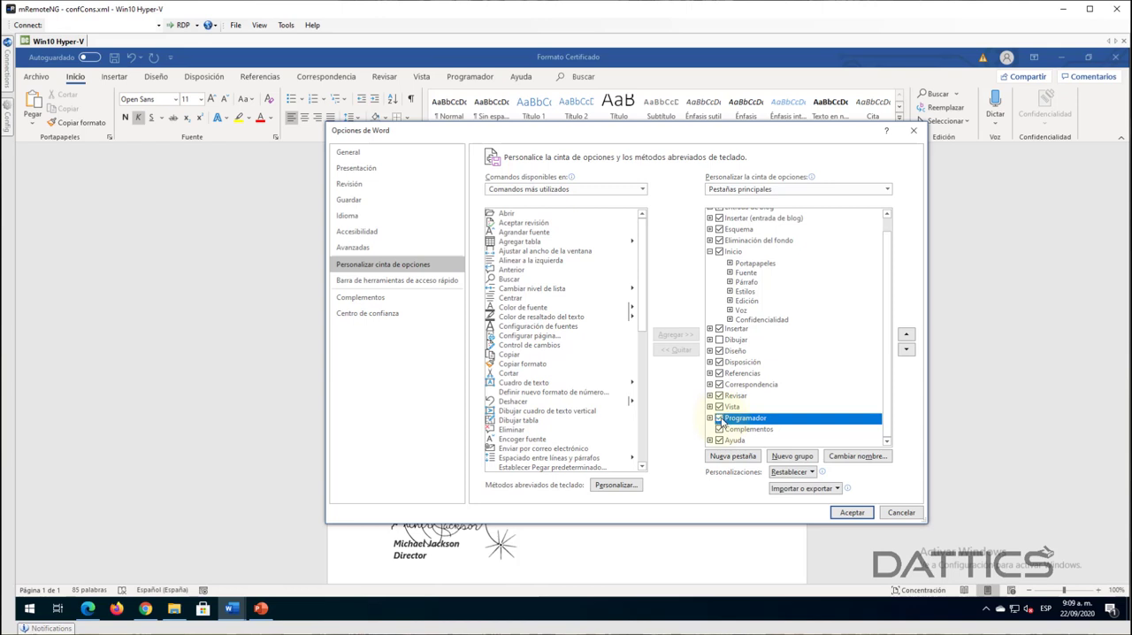
pyautogui.click(718, 418)
pyautogui.click(899, 513)
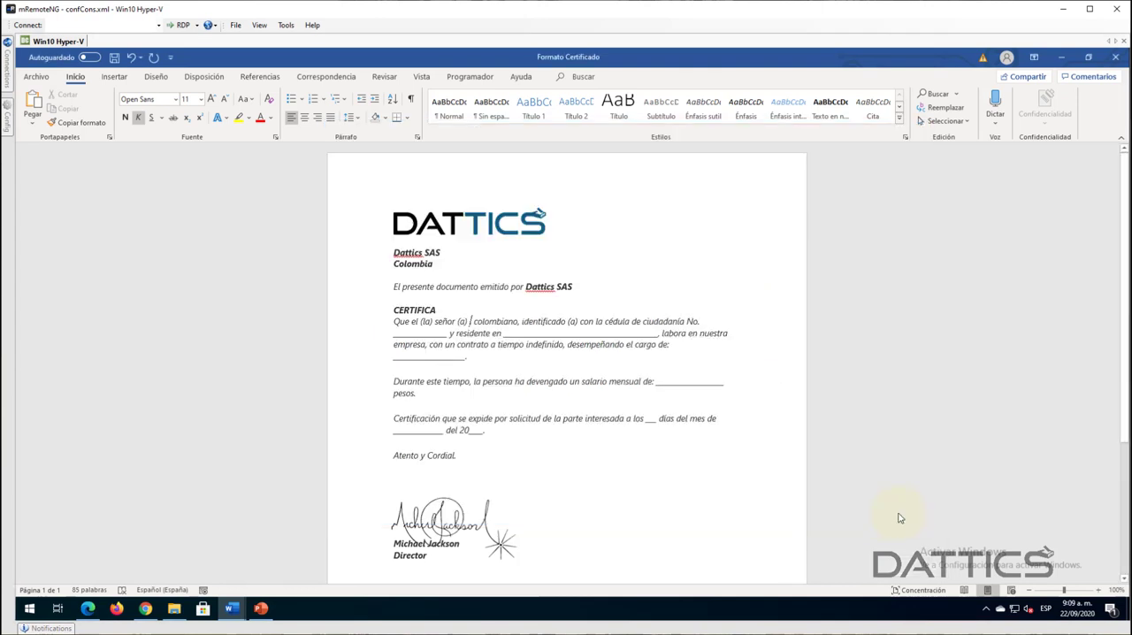
# - Insert a plain text content control after "Que el (la) señor (a)" and turn on design mode
pyautogui.click(476, 76)
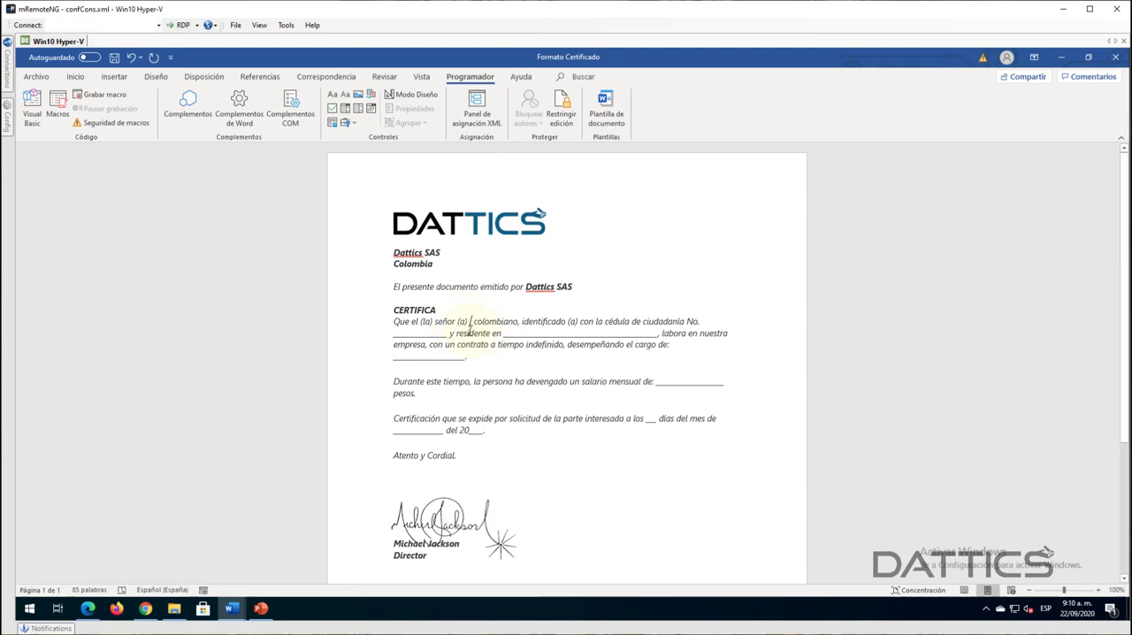
pyautogui.click(346, 96)
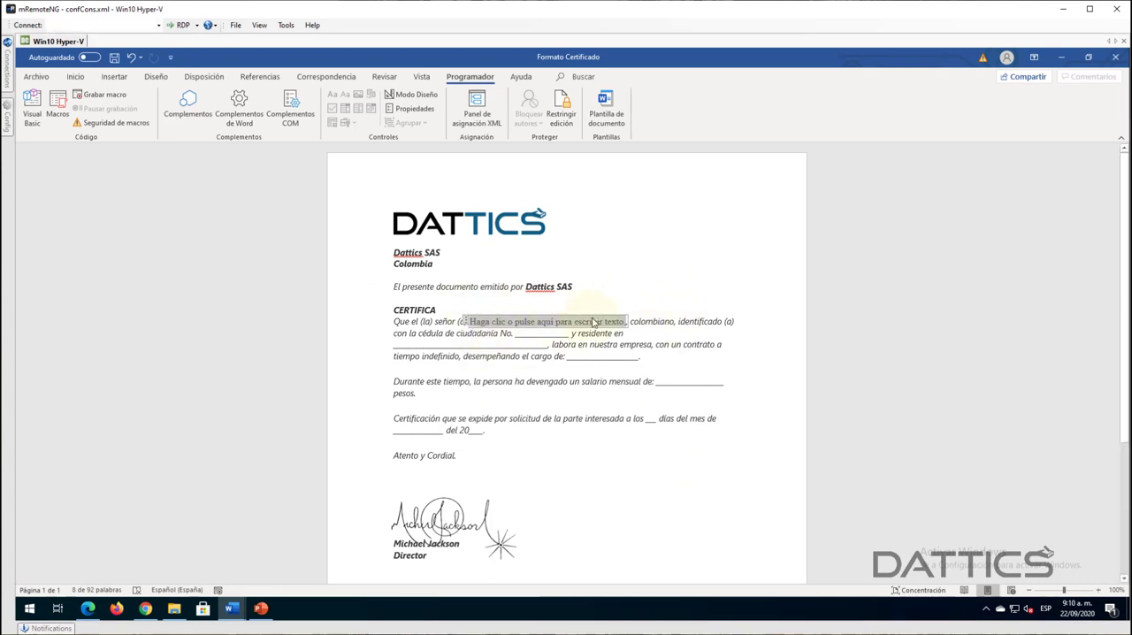
pyautogui.click(661, 320)
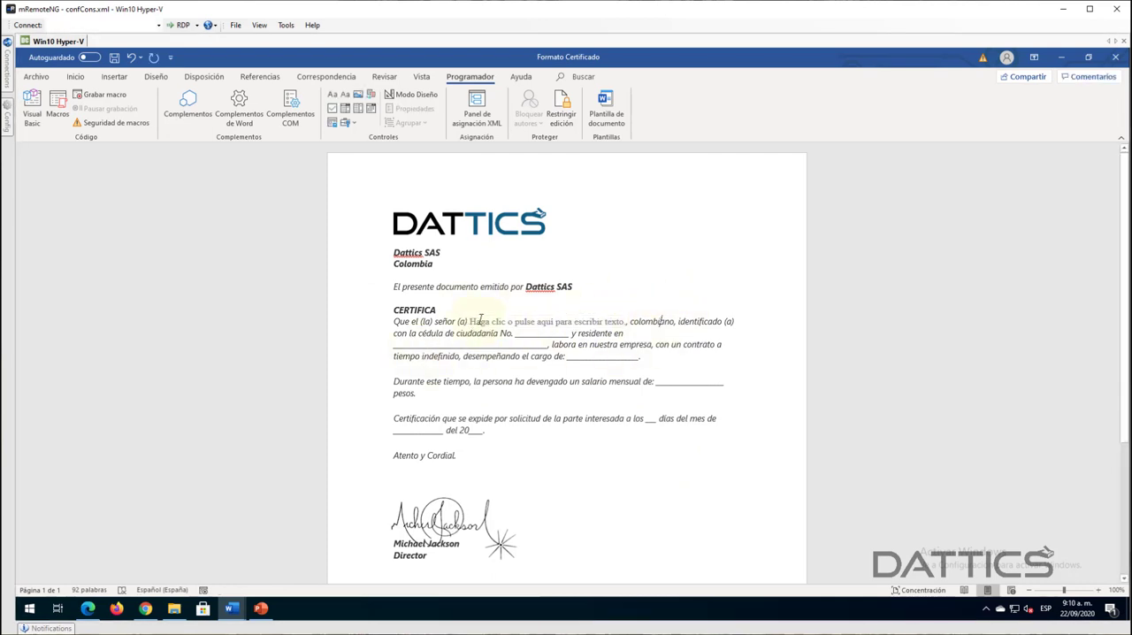
pyautogui.click(626, 320)
pyautogui.click(674, 320)
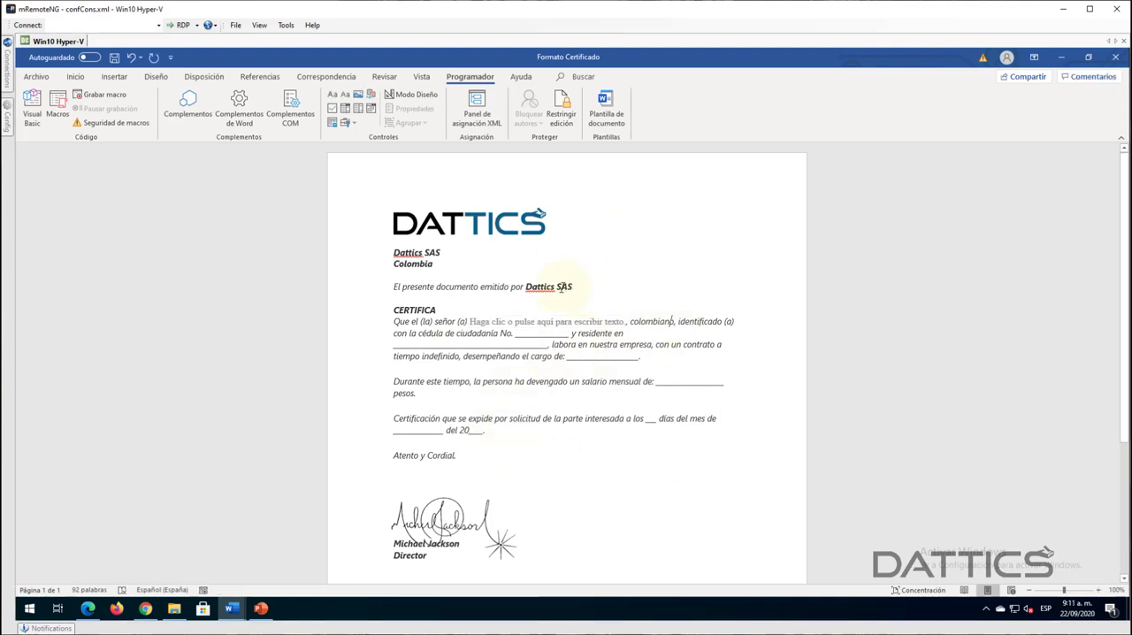
pyautogui.click(414, 103)
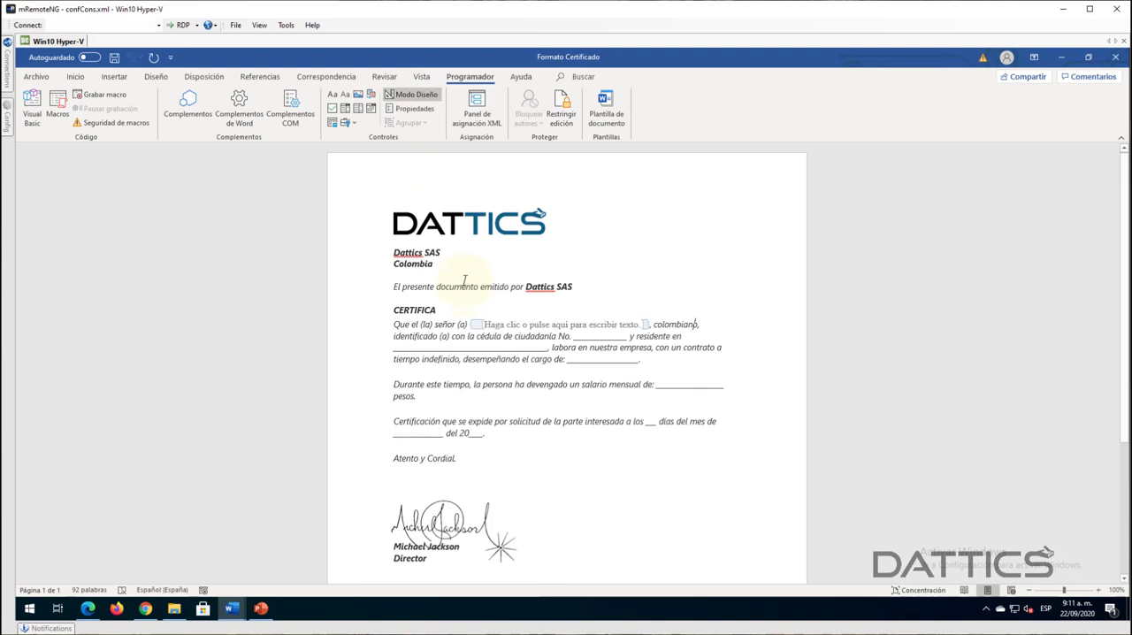
# - Replace the placeholder text inside the content control after "señor (a)" with "Nombre del usuario", keeping the control itself
pyautogui.click(482, 325)
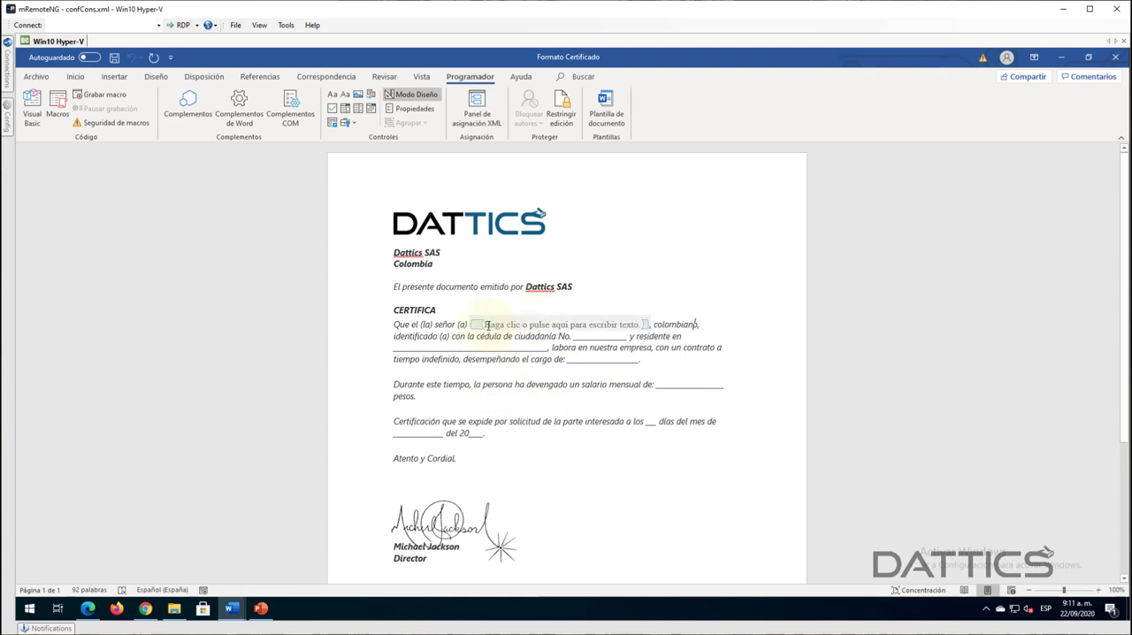
pyautogui.click(486, 324)
pyautogui.moveTo(489, 324); pyautogui.dragTo(639, 325)
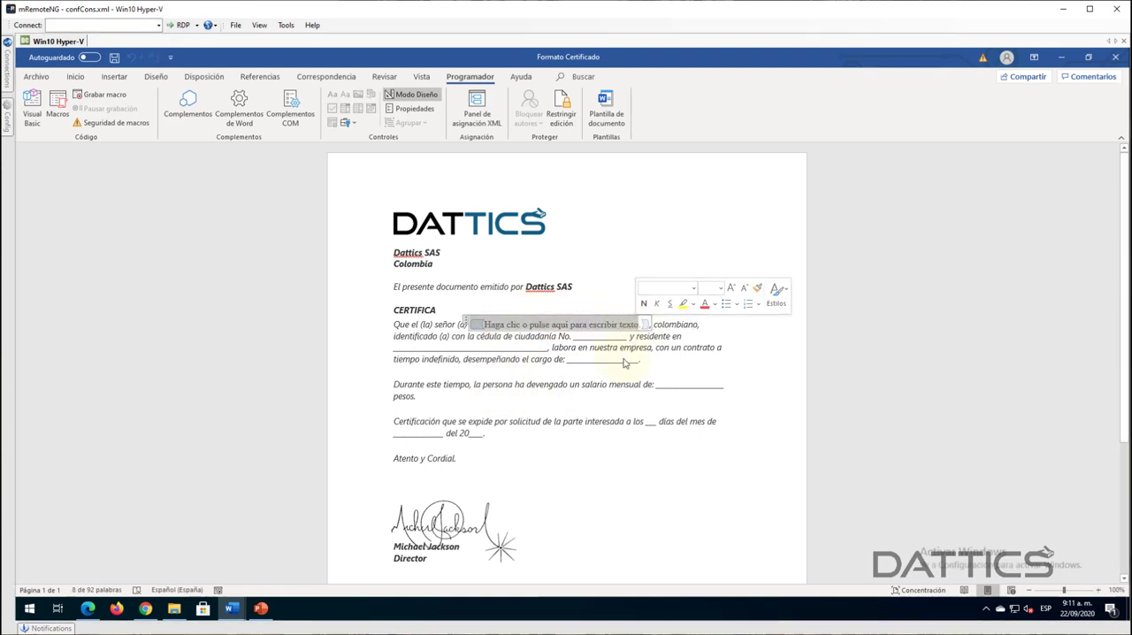
pyautogui.press('Delete')
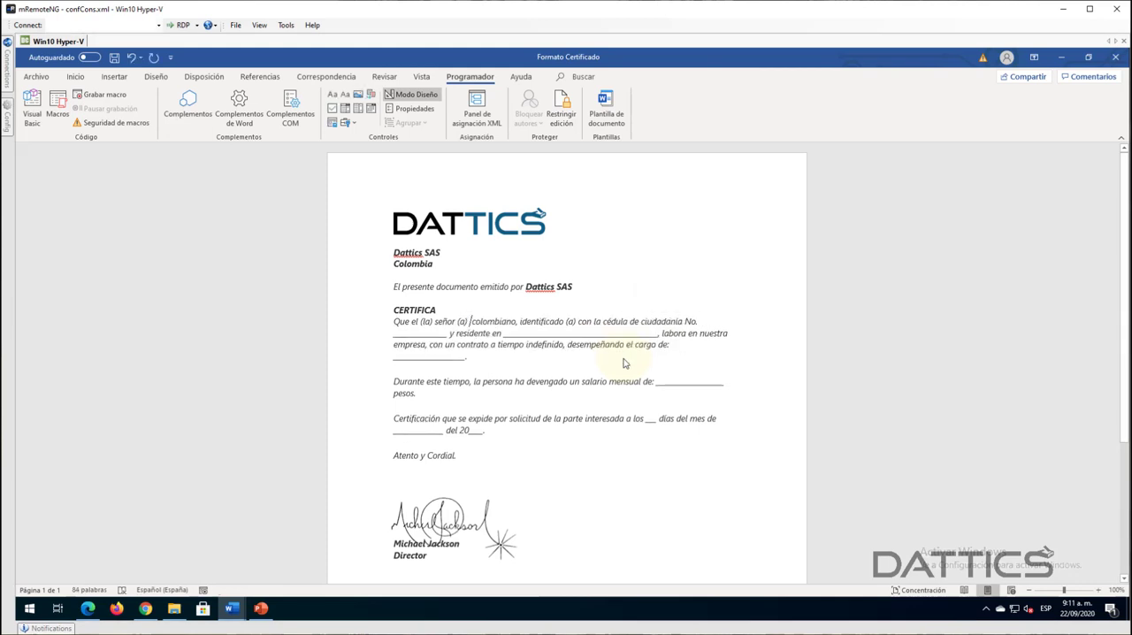
pyautogui.hotkey('ctrl', 'z')
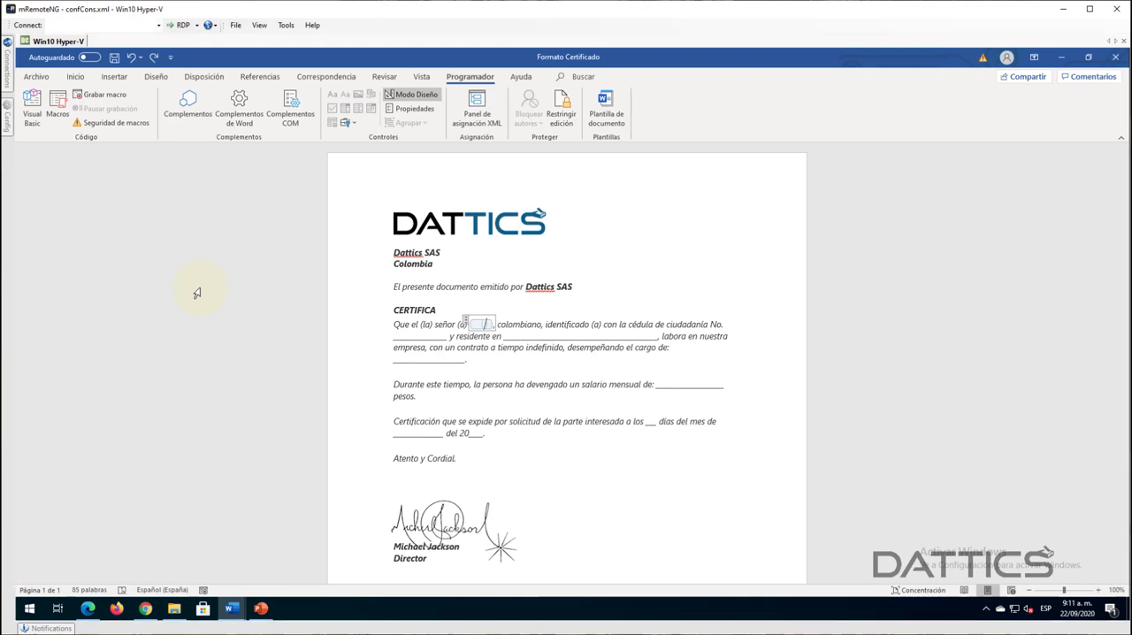
pyautogui.write('Nombre')
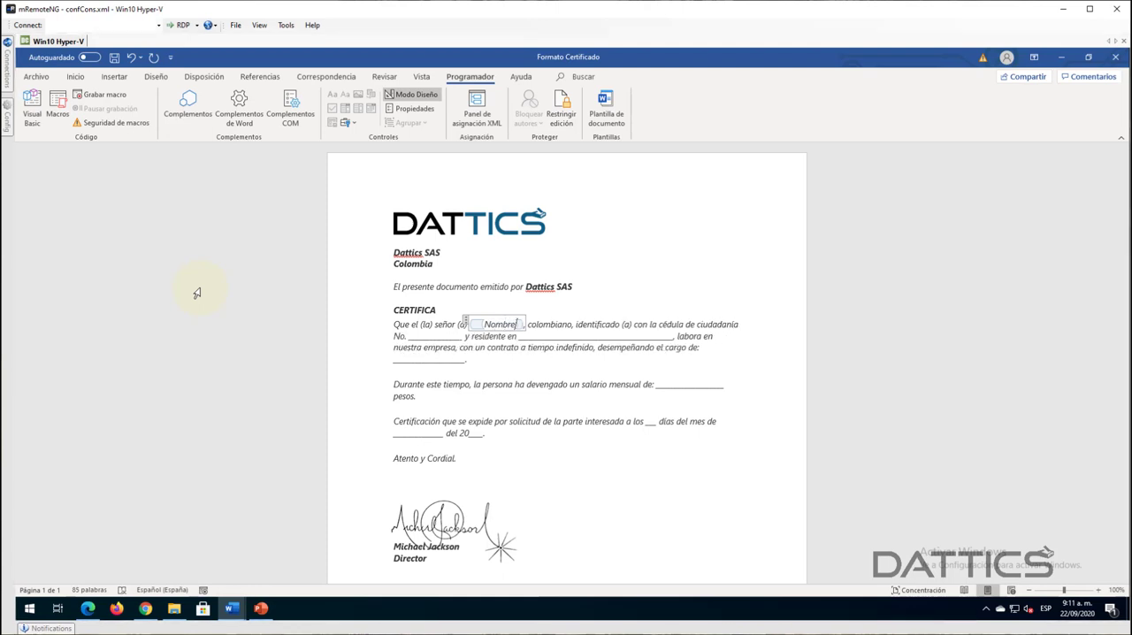
pyautogui.write(' del usua')
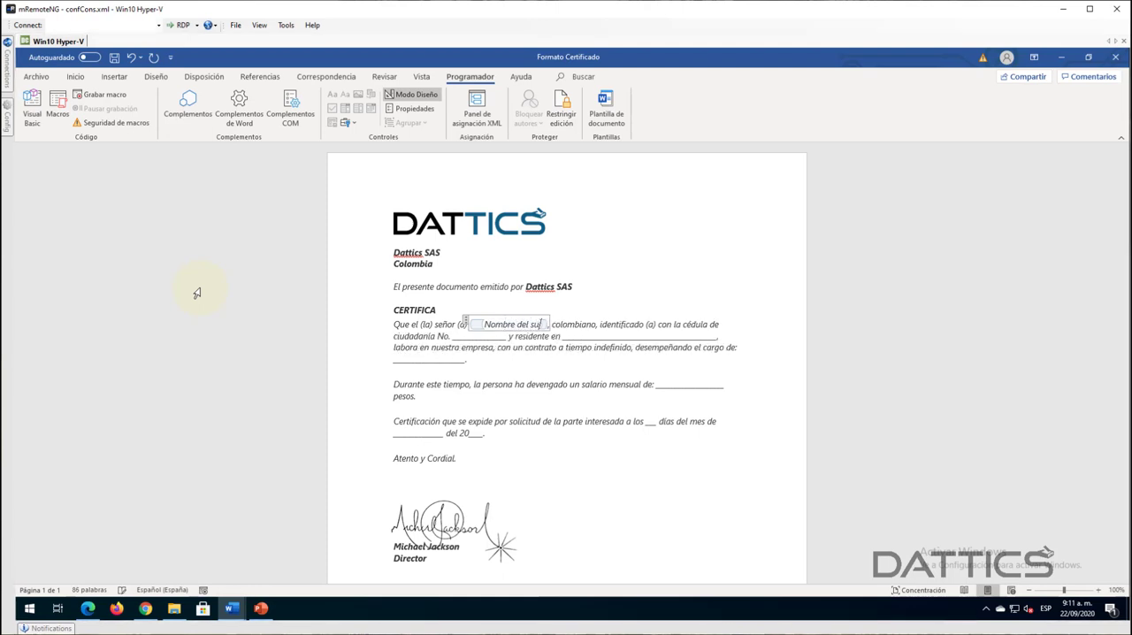
pyautogui.write('rio')
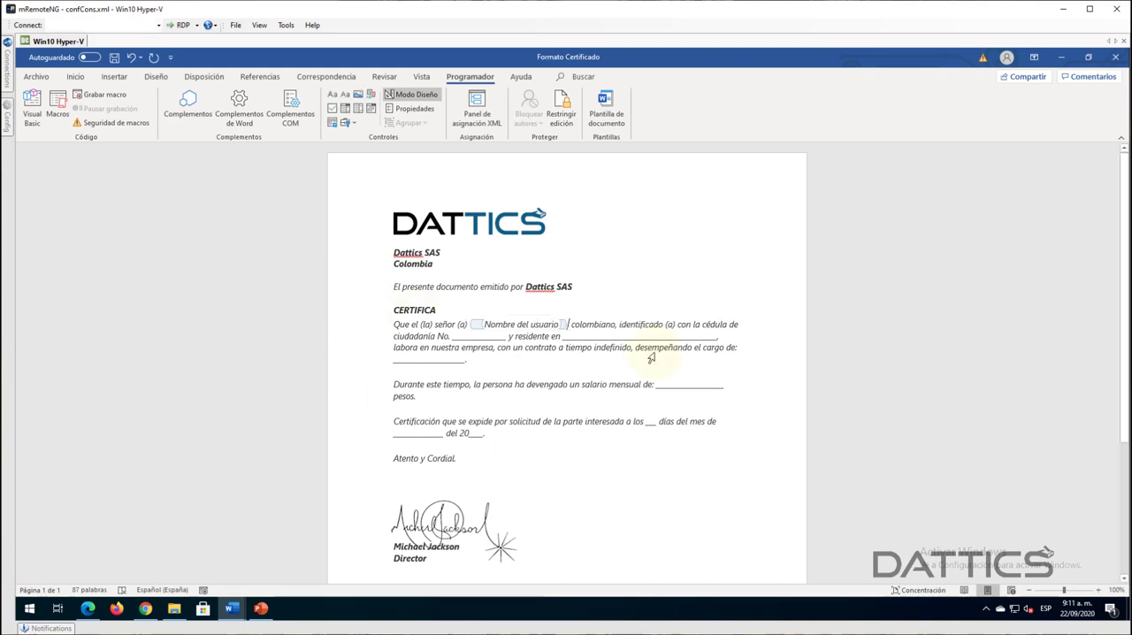
# - Add a space after the "Nombre del usuario" control and insert a second plain text content control there
pyautogui.press('Left')
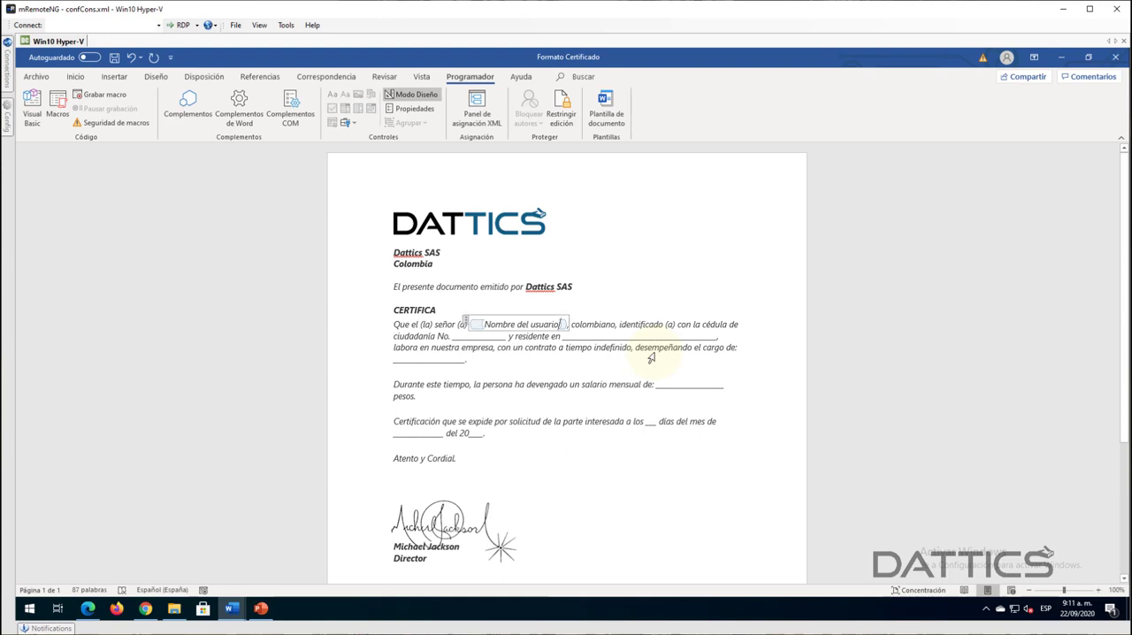
pyautogui.click(468, 323)
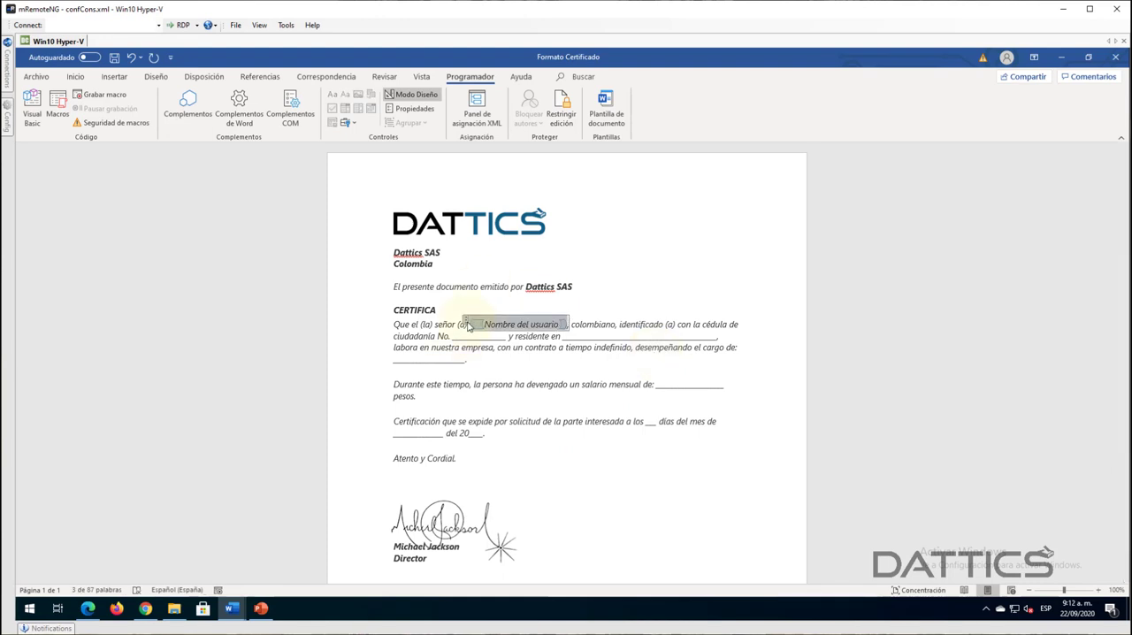
pyautogui.click(581, 325)
pyautogui.press('Left')
pyautogui.press('Left')
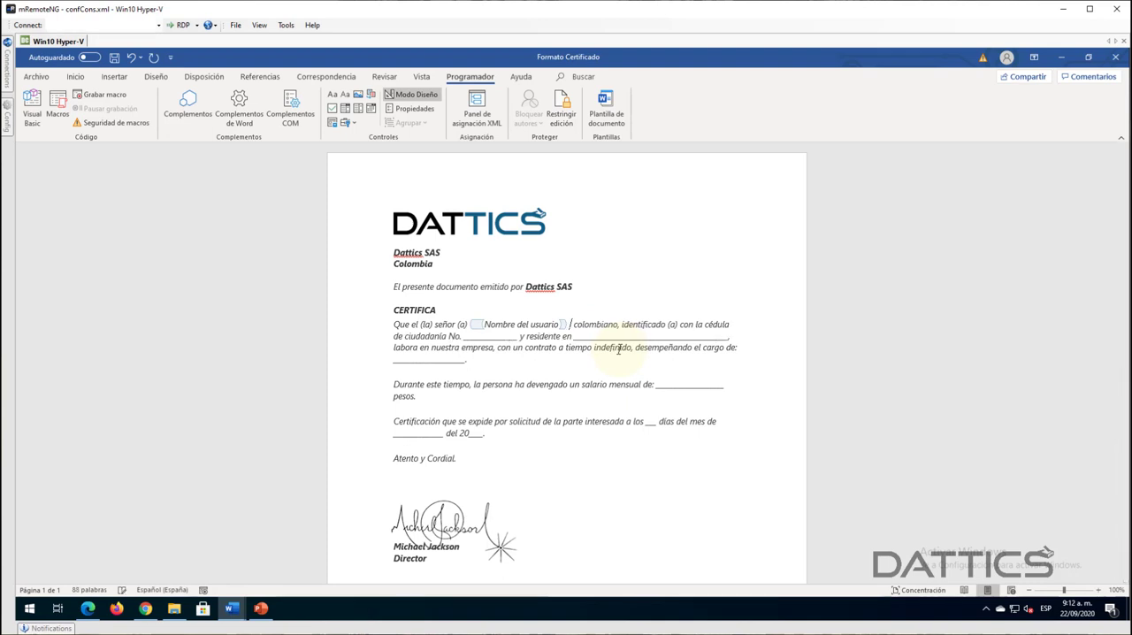
pyautogui.click(345, 94)
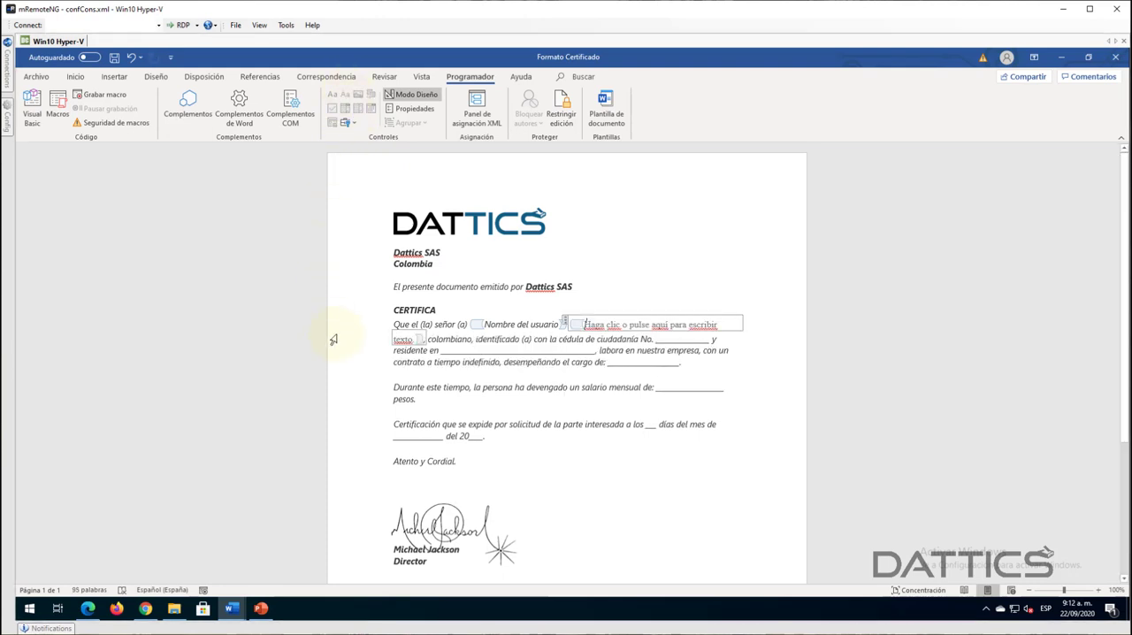
# - Replace the placeholder text inside the second content control with "Apellido", keeping the control itself
pyautogui.press('Delete')
pyautogui.press('Delete')
pyautogui.press('Delete')
pyautogui.press('Delete')
pyautogui.press('Delete')
pyautogui.press('Delete')
pyautogui.press('Delete')
pyautogui.press('Delete')
pyautogui.press('Delete')
pyautogui.press('Delete')
pyautogui.press('Delete')
pyautogui.press('Delete')
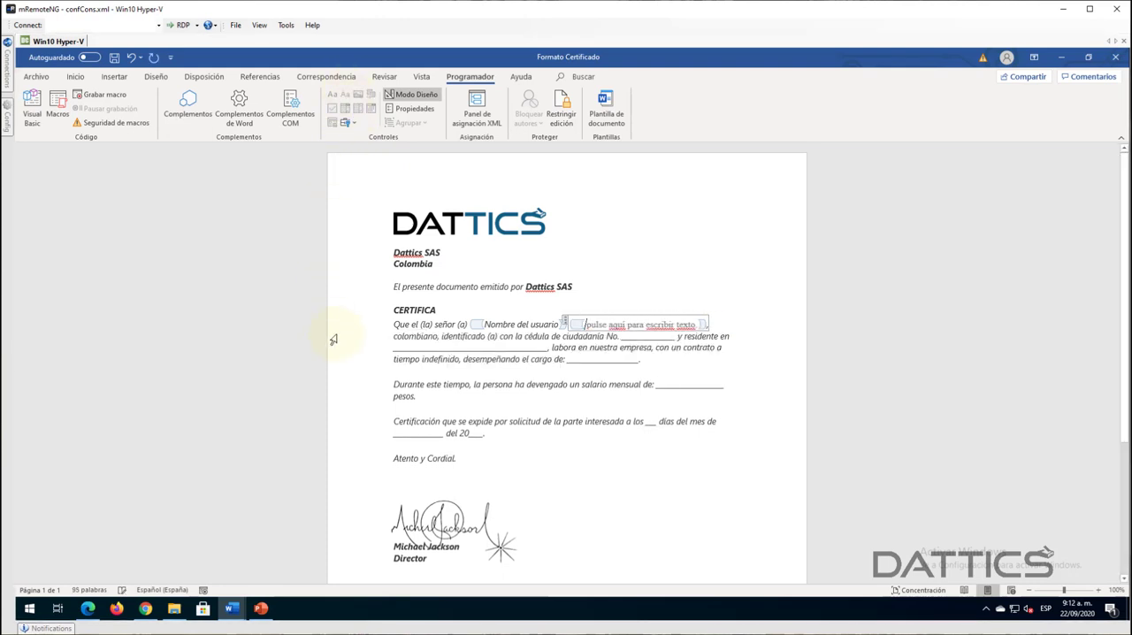
pyautogui.press('Delete')
pyautogui.press('Delete')
pyautogui.press('Delete')
pyautogui.press('Delete')
pyautogui.press('Delete')
pyautogui.press('Delete')
pyautogui.press('Delete')
pyautogui.press('Delete')
pyautogui.press('Delete')
pyautogui.press('Delete')
pyautogui.press('Delete')
pyautogui.press('Delete')
pyautogui.press('Delete')
pyautogui.press('Delete')
pyautogui.press('Delete')
pyautogui.press('Delete')
pyautogui.press('Delete')
pyautogui.press('Delete')
pyautogui.press('Delete')
pyautogui.press('Delete')
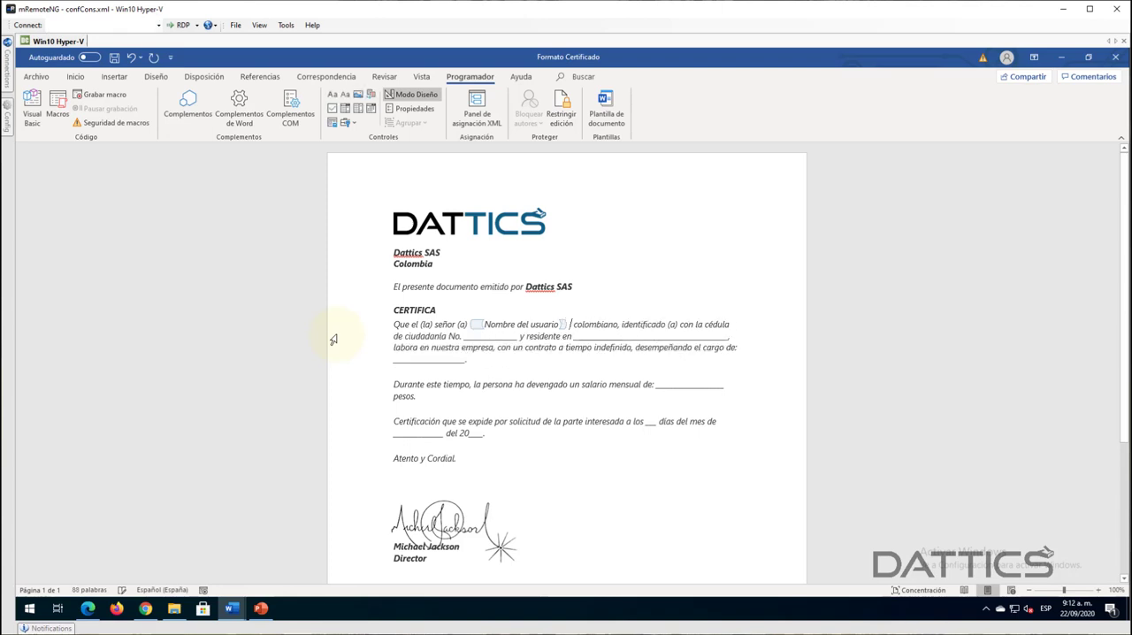
pyautogui.press('Delete')
pyautogui.hotkey('ctrl', 'z')
pyautogui.hotkey('ctrl', 'z')
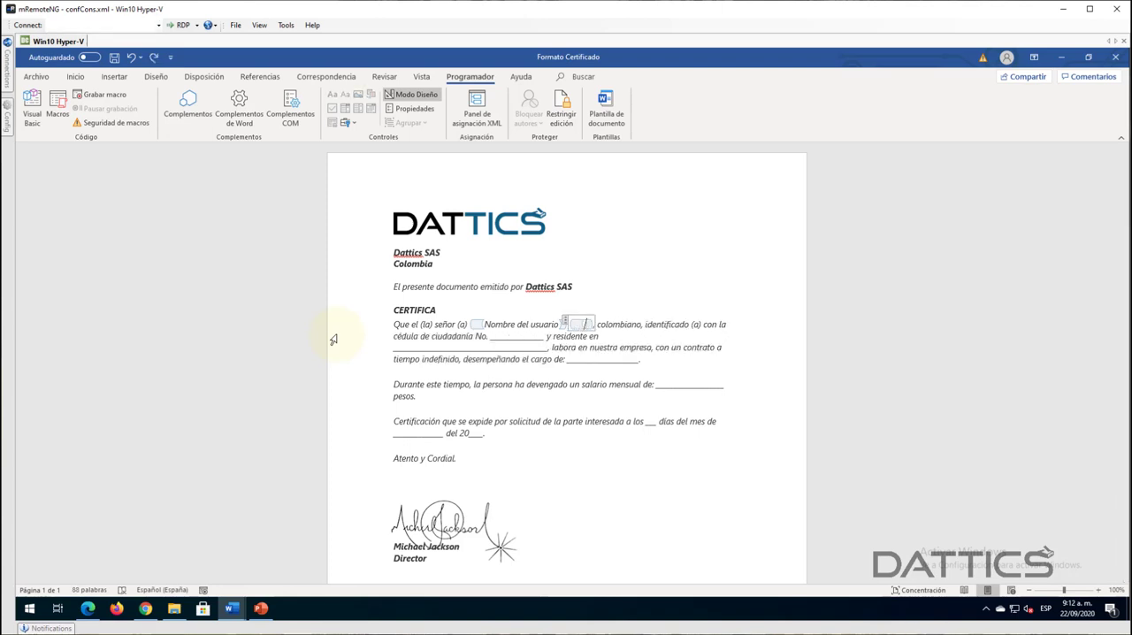
pyautogui.write('Apellido')
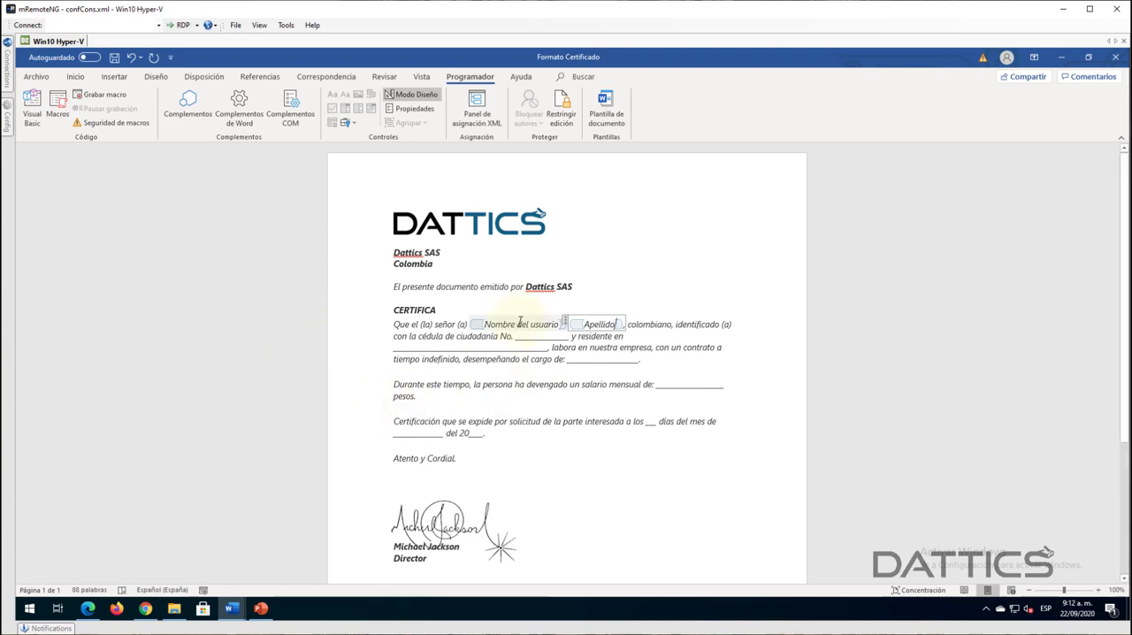
# - Shorten the text of the first content control after "señor (a)" to "Nombre"
pyautogui.moveTo(518, 324); pyautogui.dragTo(555, 324)
pyautogui.press('BackSpace')
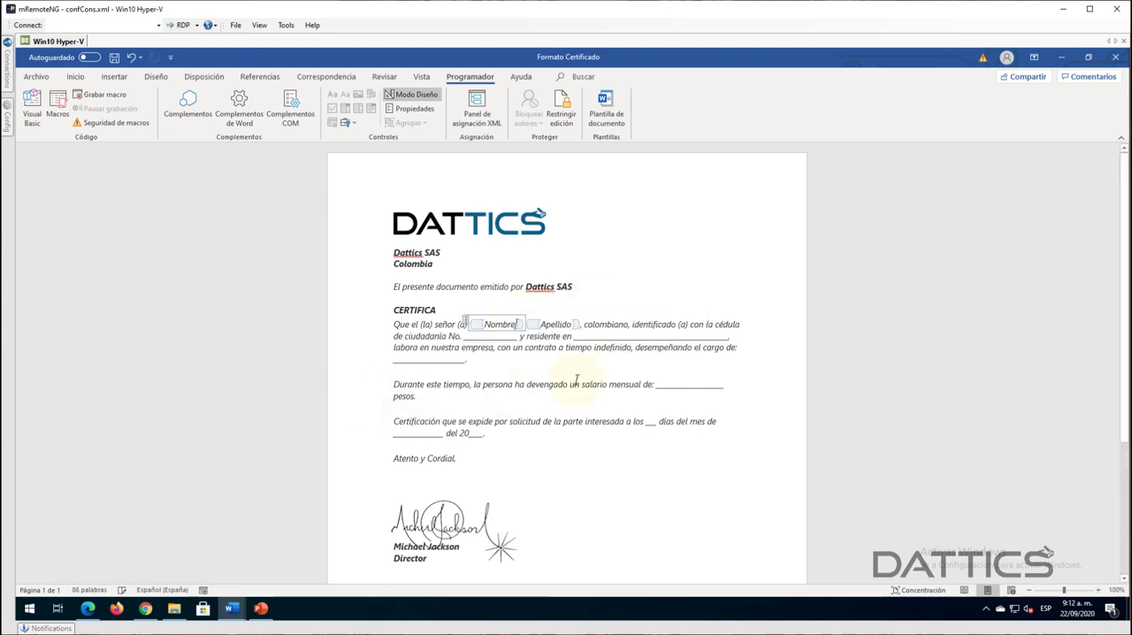
pyautogui.click(636, 326)
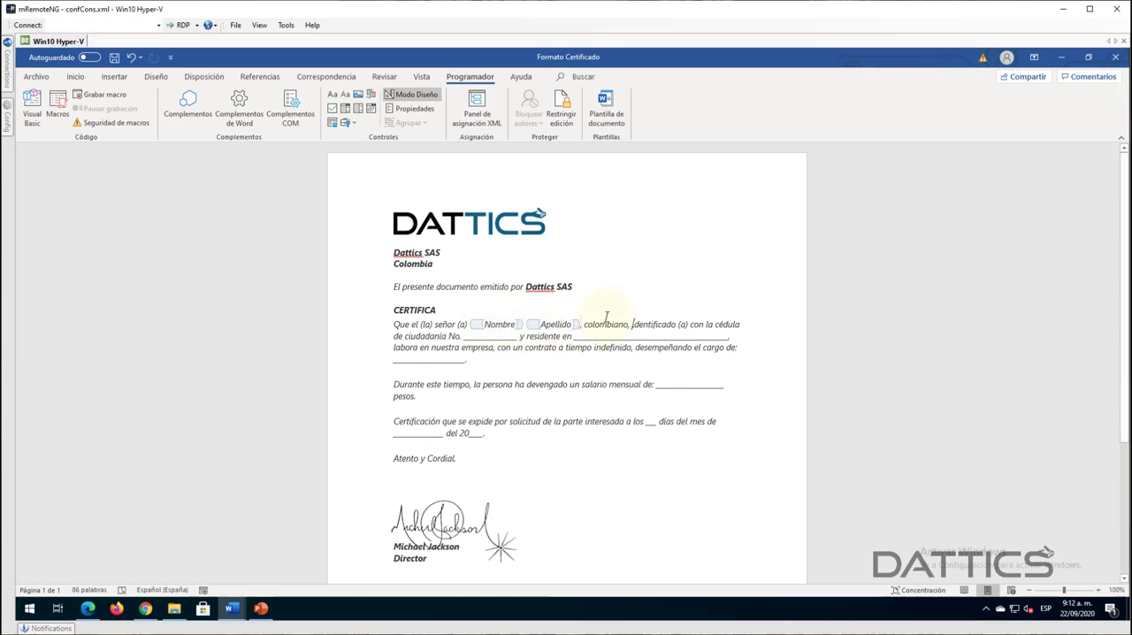
pyautogui.moveTo(588, 325); pyautogui.dragTo(608, 324)
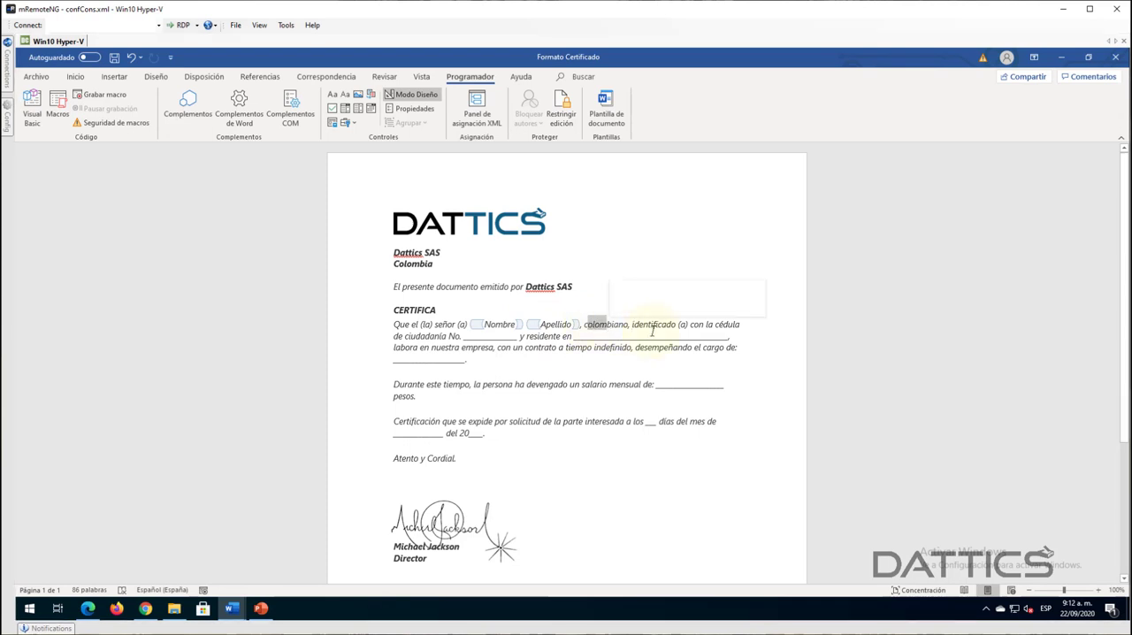
pyautogui.click(653, 325)
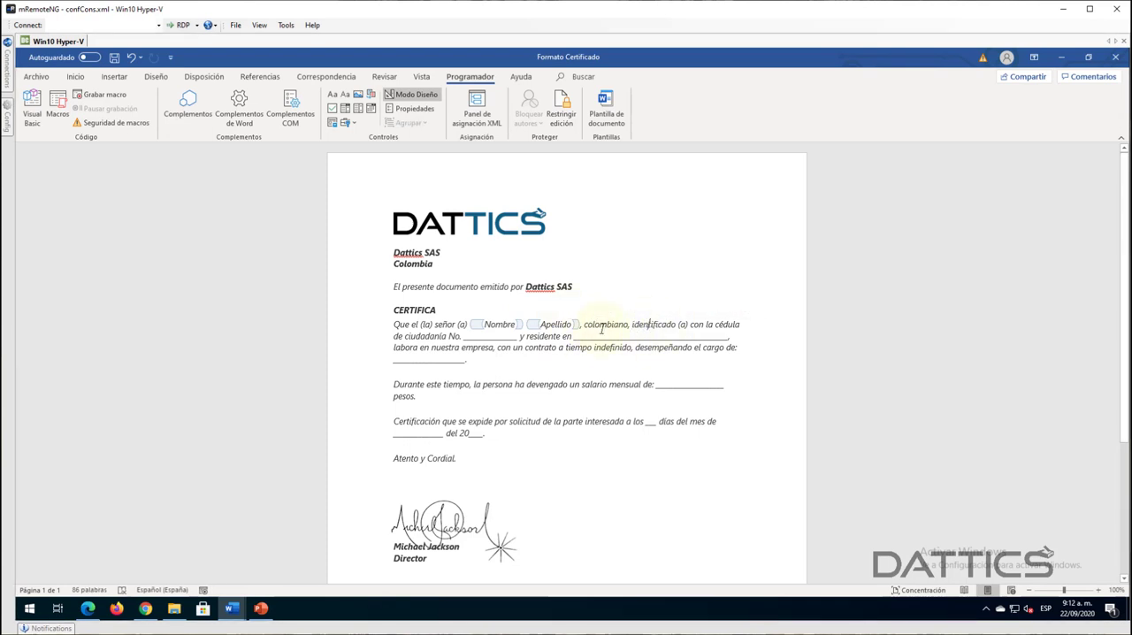
pyautogui.moveTo(584, 324); pyautogui.dragTo(615, 324)
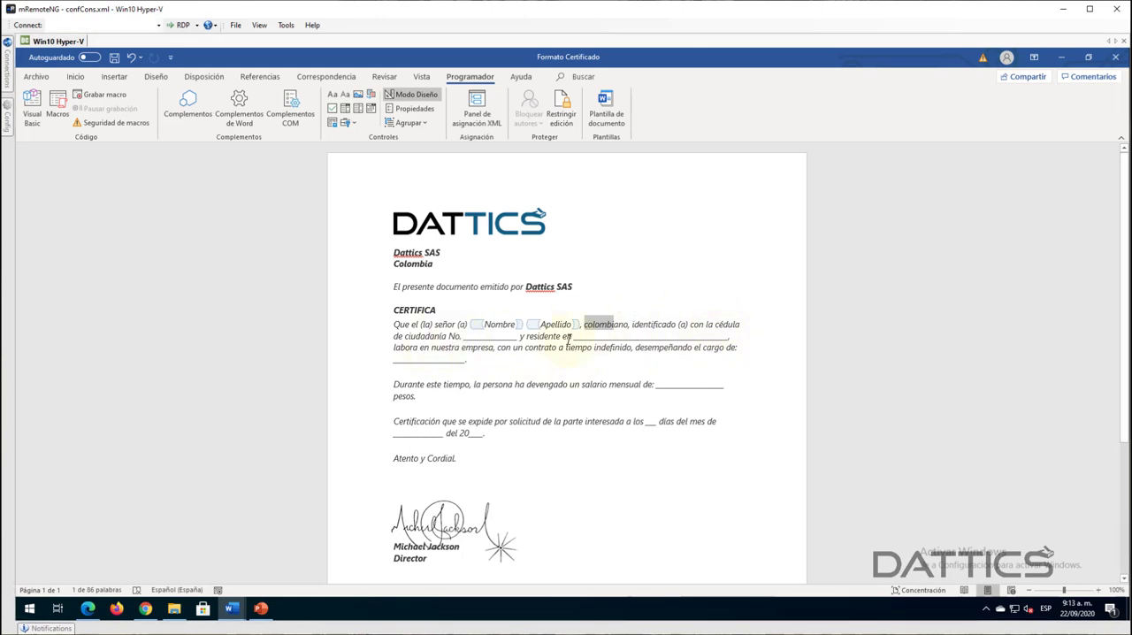
pyautogui.click(569, 338)
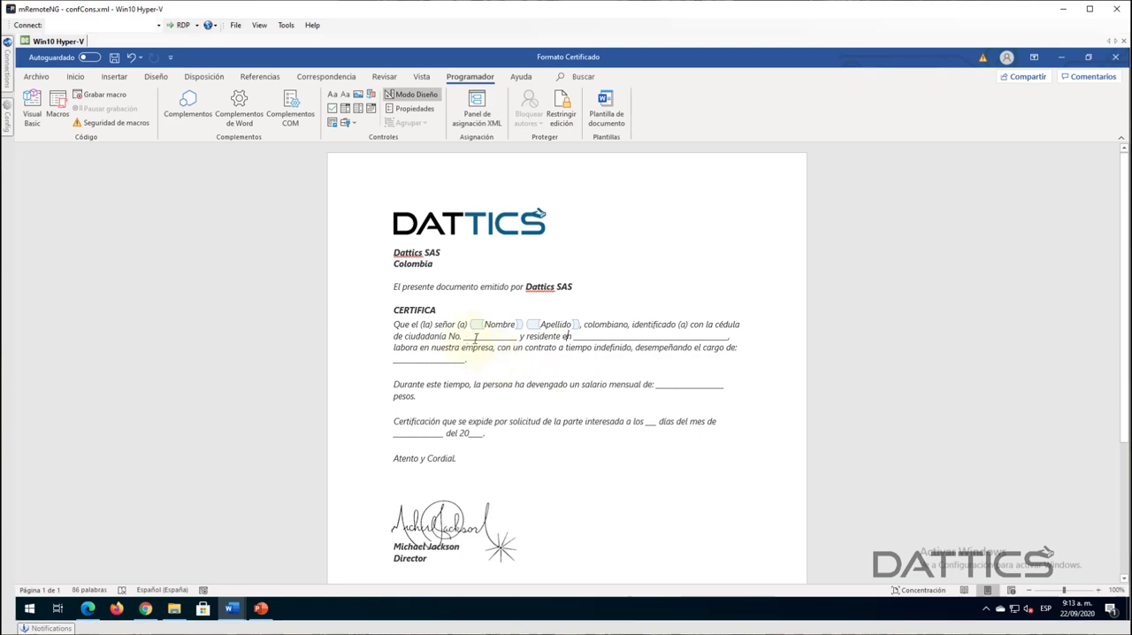
# - Replace the blank after "cédula de ciudadanía No." with a plain text content control
pyautogui.moveTo(464, 339); pyautogui.dragTo(511, 338)
pyautogui.press('Delete')
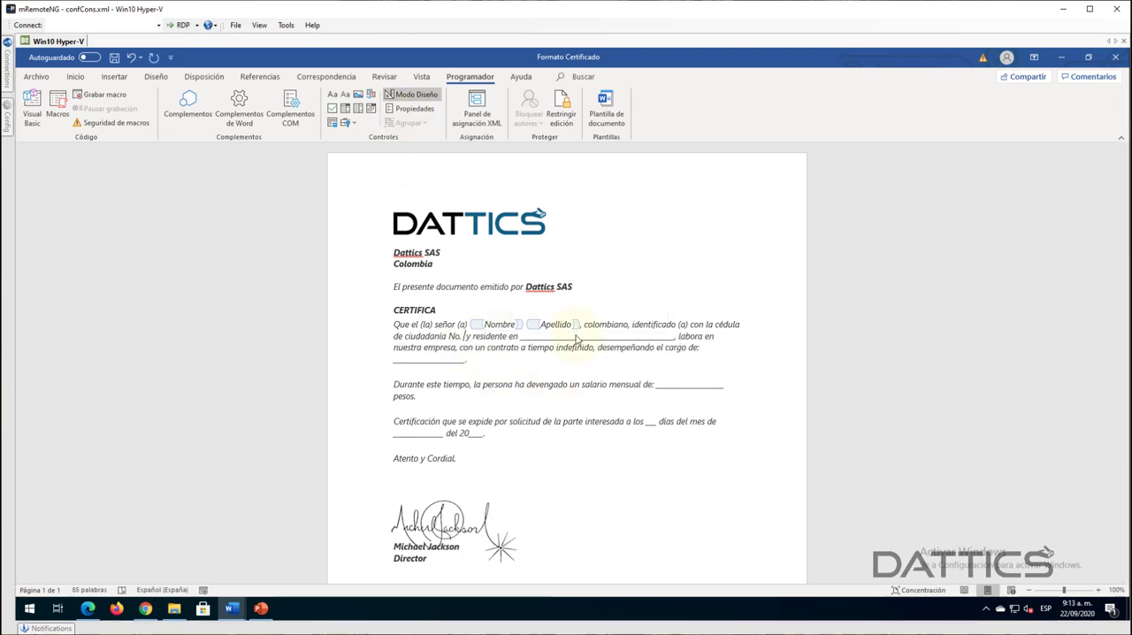
pyautogui.click(345, 95)
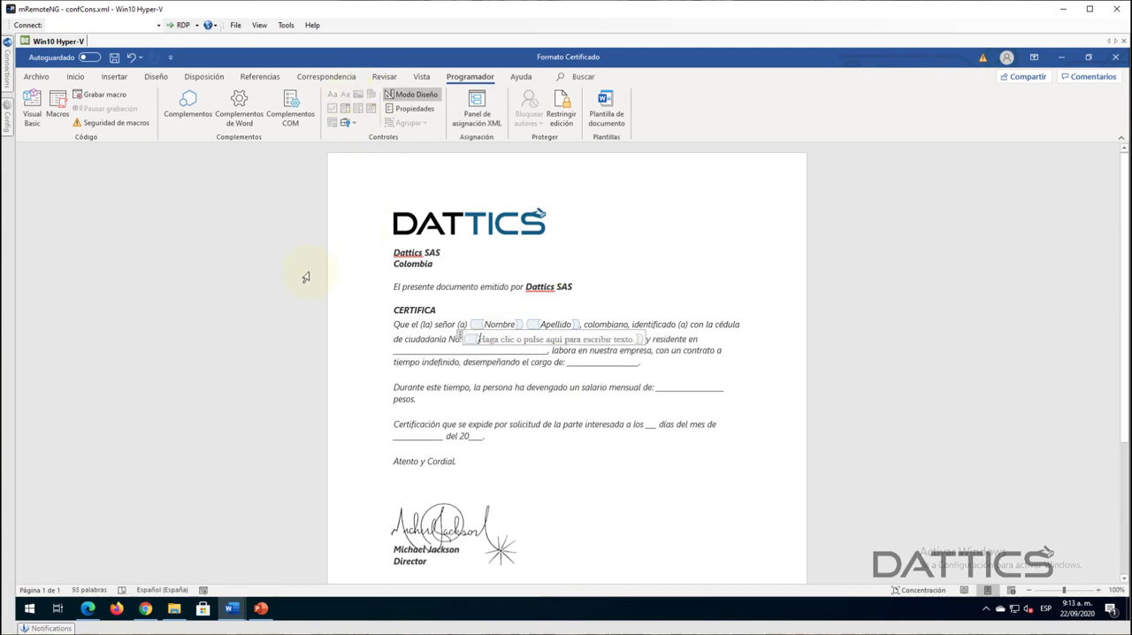
# - Replace the placeholder text in the control after "cédula de ciudadanía No." with "No Cédula"
pyautogui.press('Delete')
pyautogui.press('Delete')
pyautogui.press('Delete')
pyautogui.press('Delete')
pyautogui.press('Delete')
pyautogui.press('Delete')
pyautogui.press('Delete')
pyautogui.press('Delete')
pyautogui.press('Delete')
pyautogui.press('Delete')
pyautogui.press('Delete')
pyautogui.press('Delete')
pyautogui.press('Delete')
pyautogui.press('Delete')
pyautogui.press('Delete')
pyautogui.press('Delete')
pyautogui.press('Delete')
pyautogui.press('Delete')
pyautogui.press('Delete')
pyautogui.press('Delete')
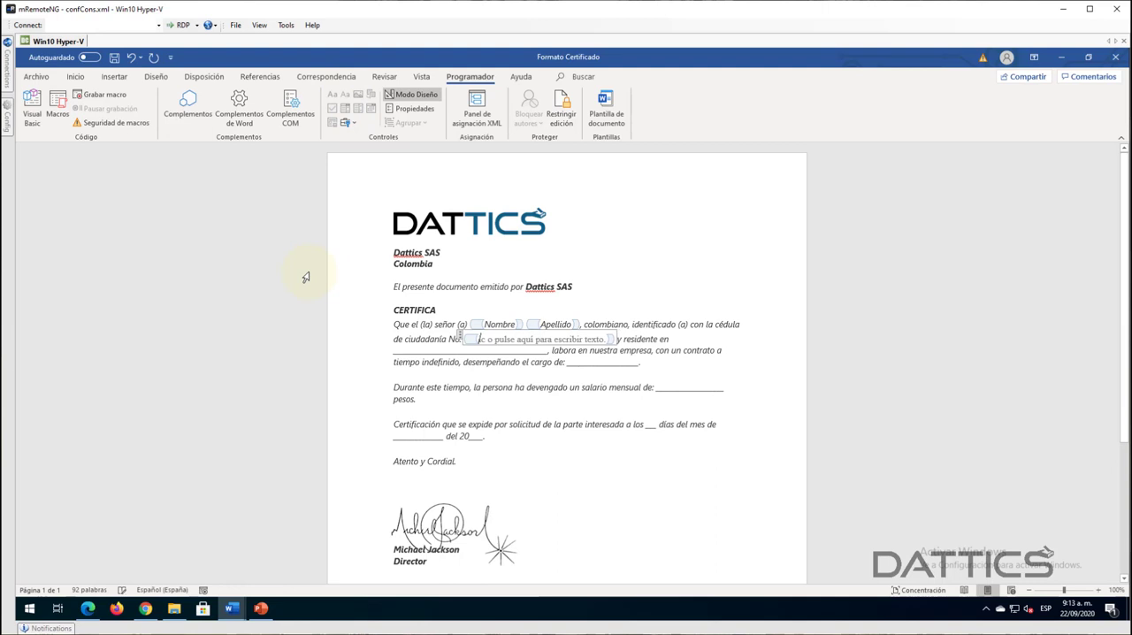
pyautogui.press('Delete')
pyautogui.press('Delete')
pyautogui.press('Delete')
pyautogui.press('Delete')
pyautogui.press('Delete')
pyautogui.press('Delete')
pyautogui.press('Delete')
pyautogui.press('Delete')
pyautogui.press('Delete')
pyautogui.press('Delete')
pyautogui.press('Delete')
pyautogui.press('Delete')
pyautogui.press('Delete')
pyautogui.press('Delete')
pyautogui.press('Delete')
pyautogui.press('Delete')
pyautogui.press('Delete')
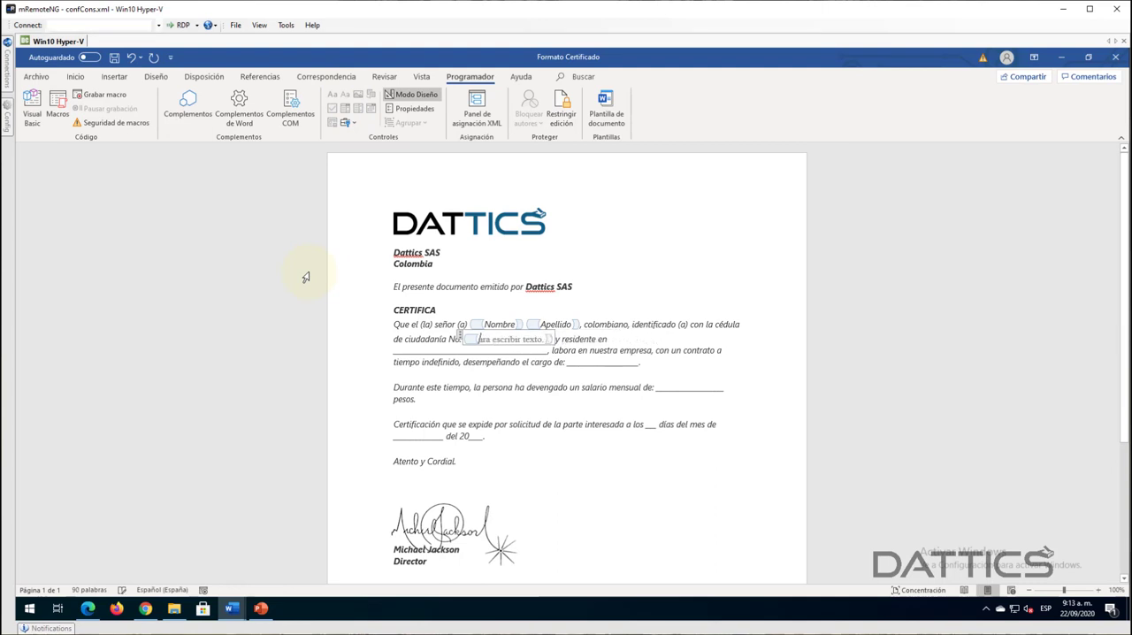
pyautogui.press('Delete')
pyautogui.press('Delete')
pyautogui.press('Delete')
pyautogui.press('Delete')
pyautogui.press('Delete')
pyautogui.press('Delete')
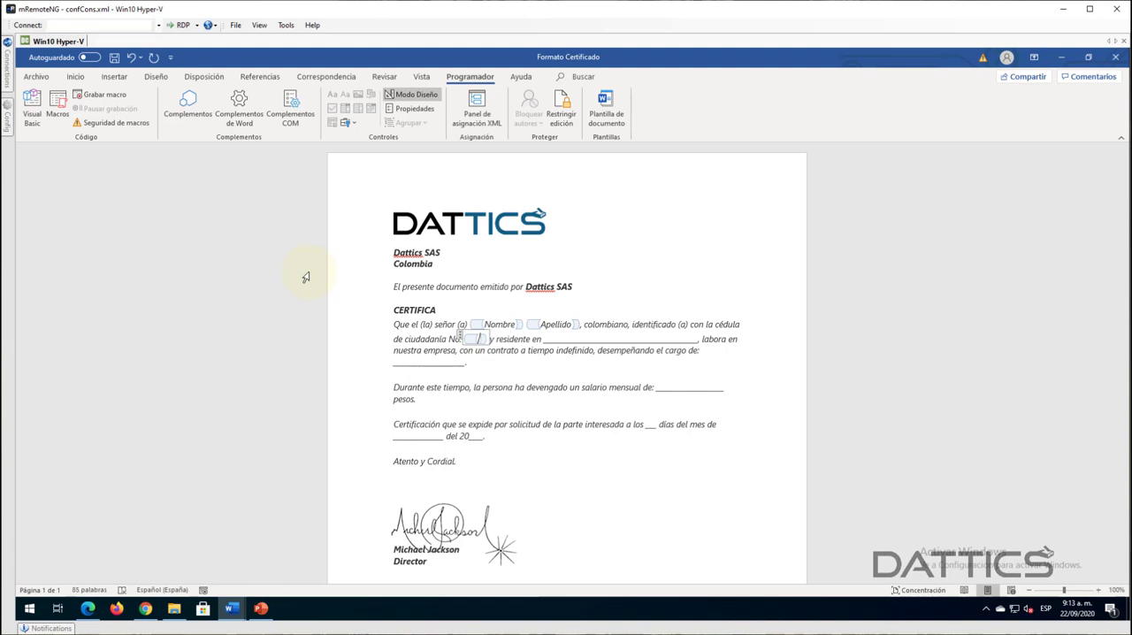
pyautogui.write('No C')
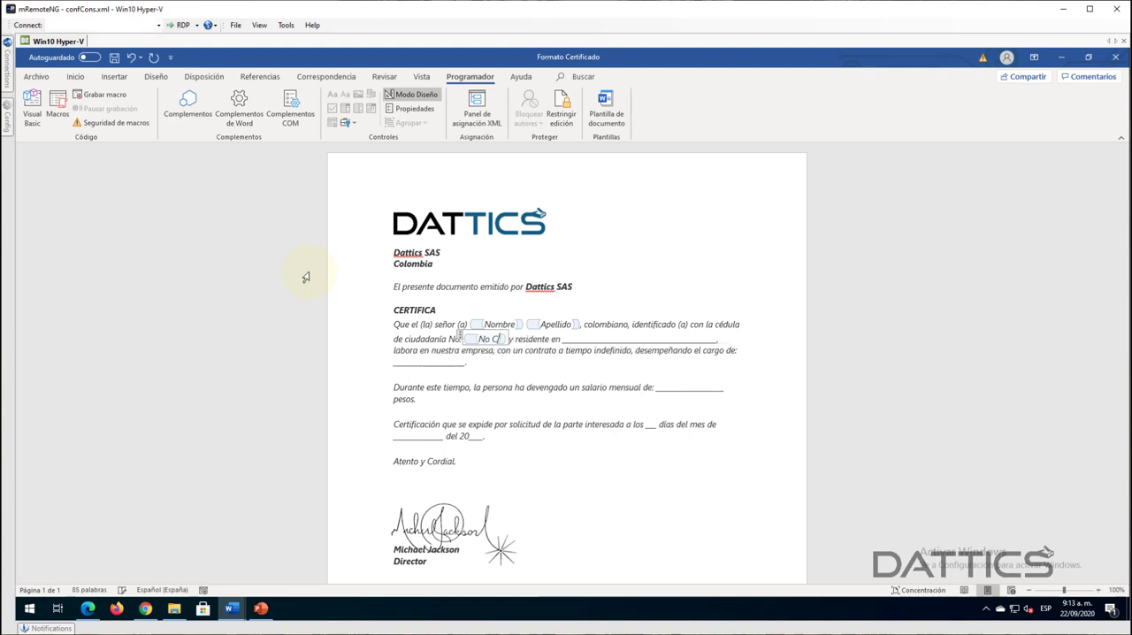
pyautogui.write('édula')
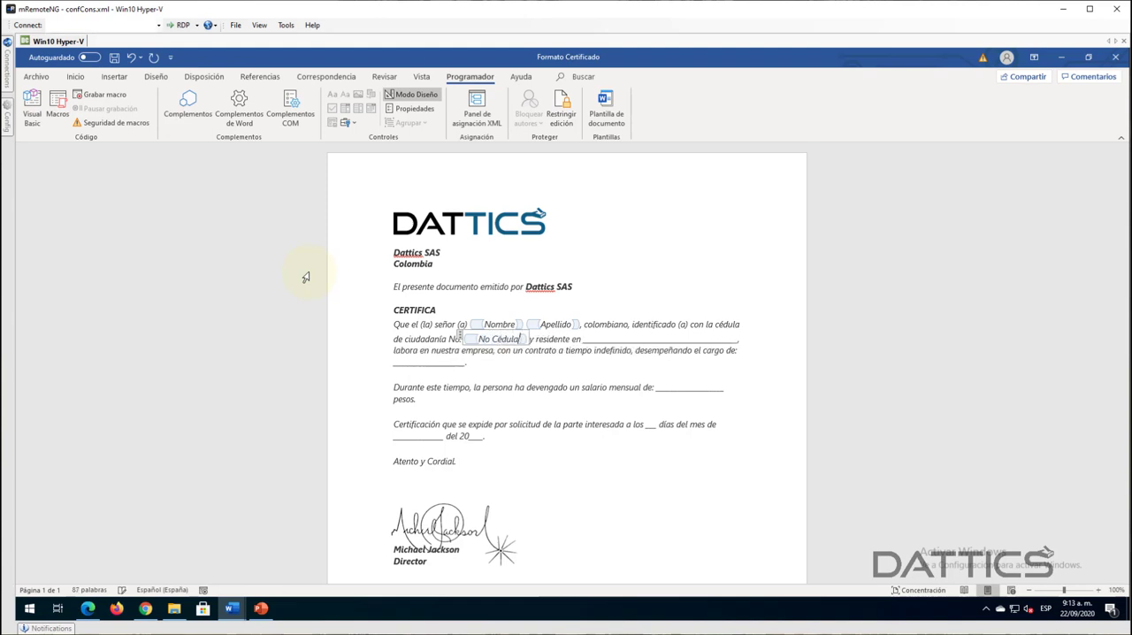
pyautogui.click(590, 358)
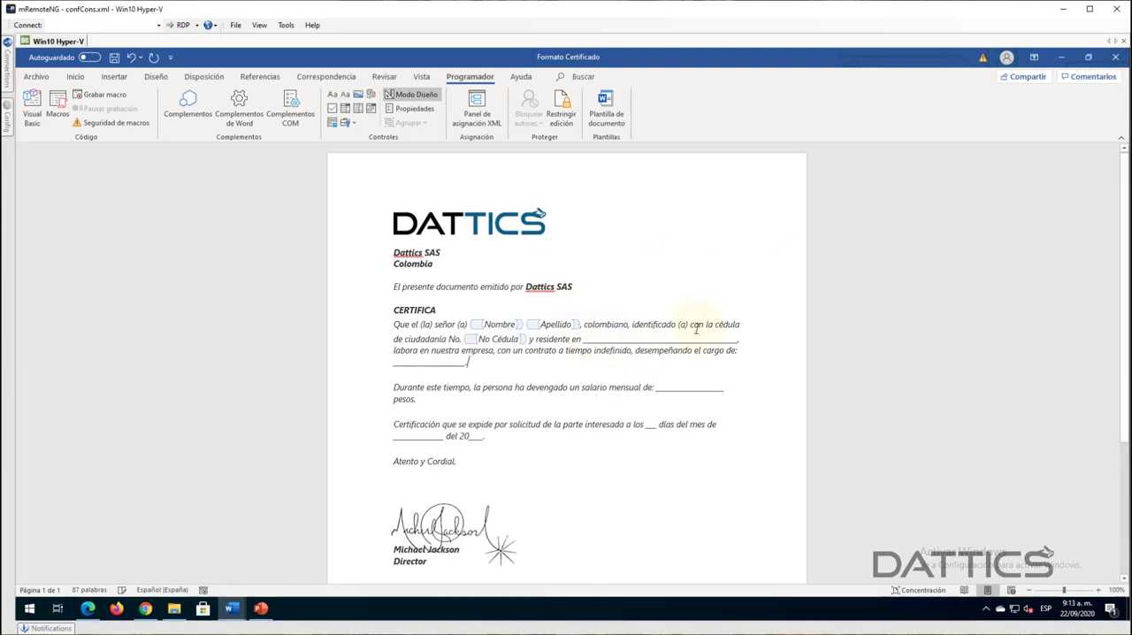
# - Add a new line below the DATTICS logo and insert a picture content control there
pyautogui.click(580, 246)
pyautogui.press('Return')
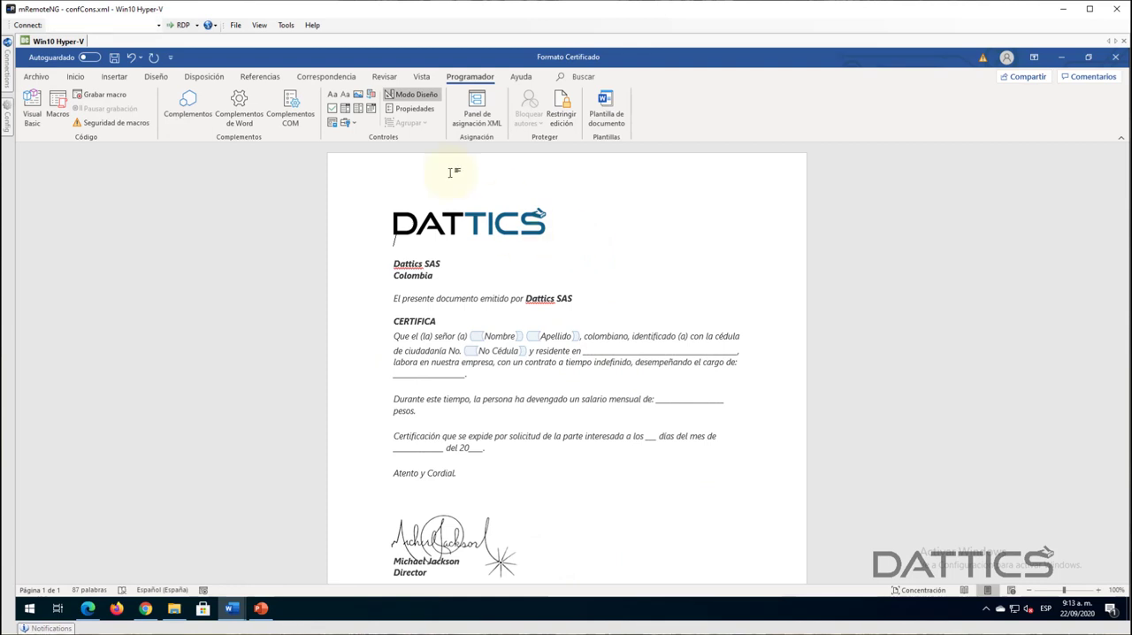
pyautogui.click(359, 95)
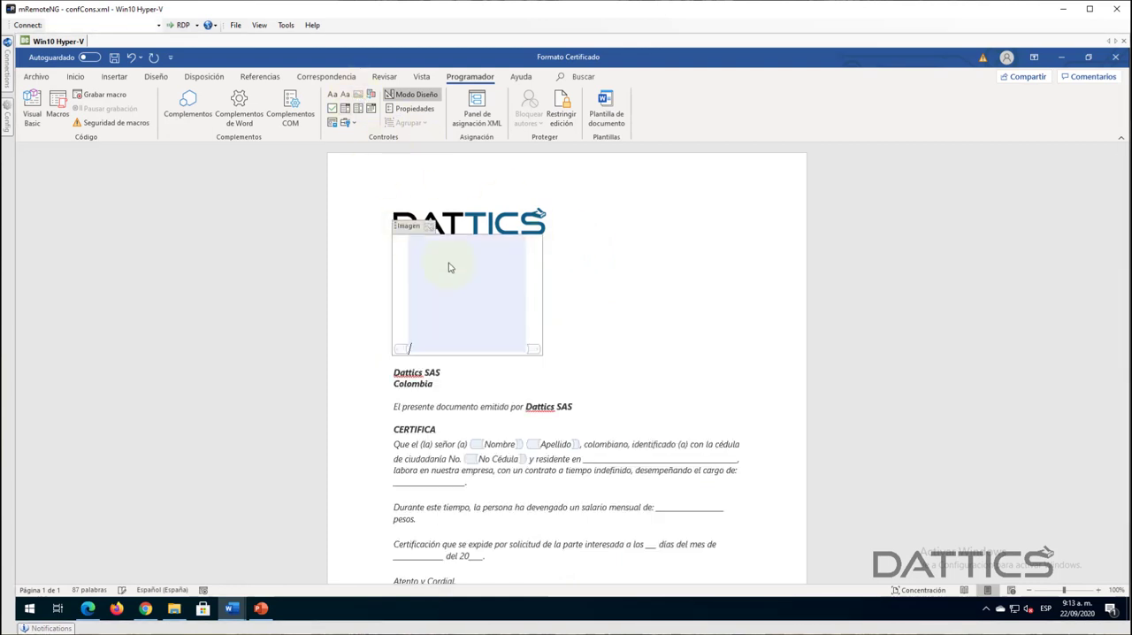
pyautogui.click(467, 347)
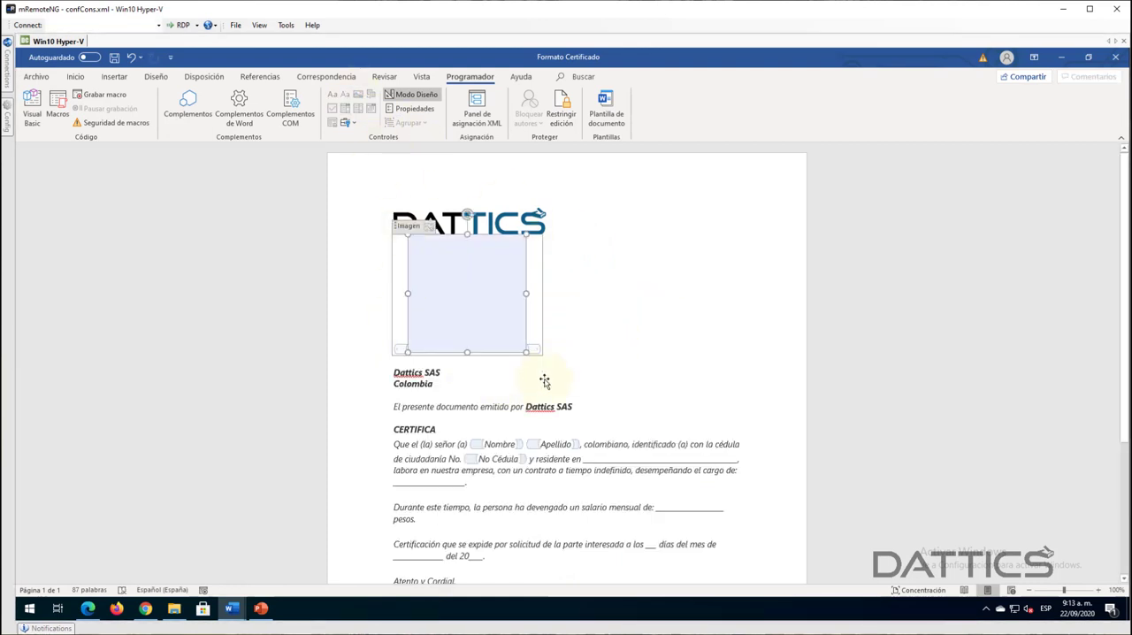
pyautogui.click(469, 383)
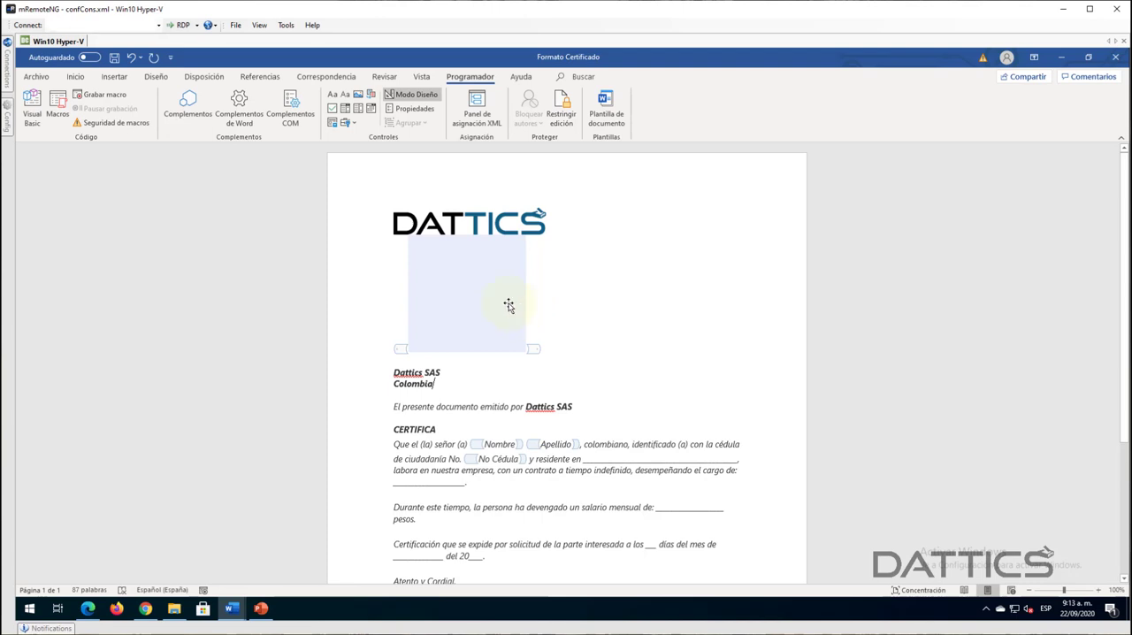
# - Add an empty line below "Colombia" and insert a repeating section content control on it
pyautogui.click(459, 371)
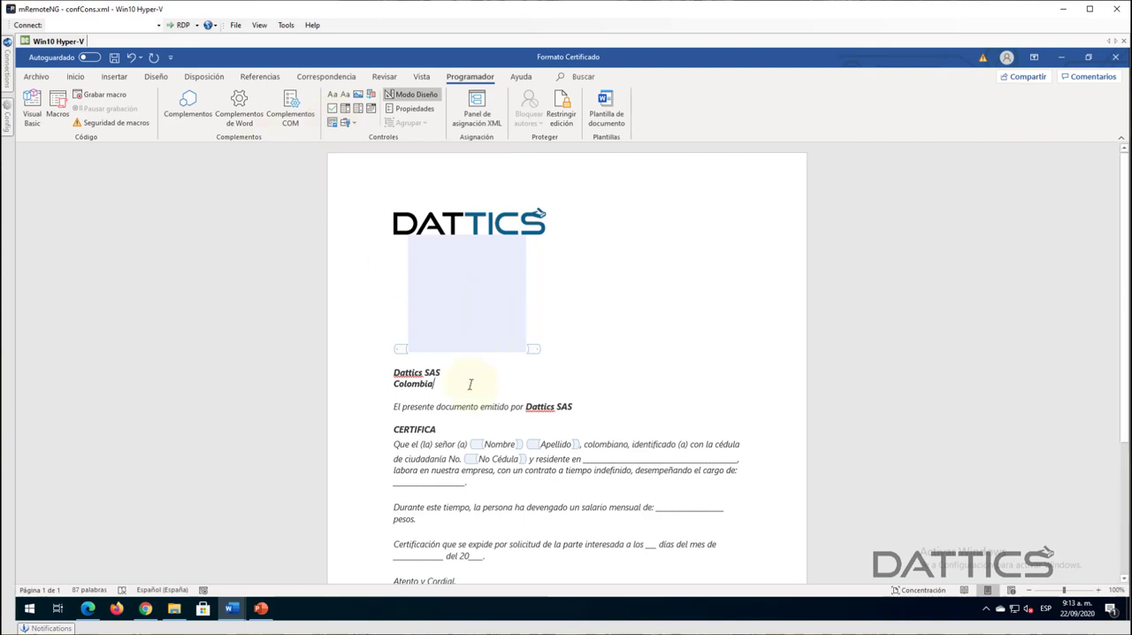
pyautogui.press('Return')
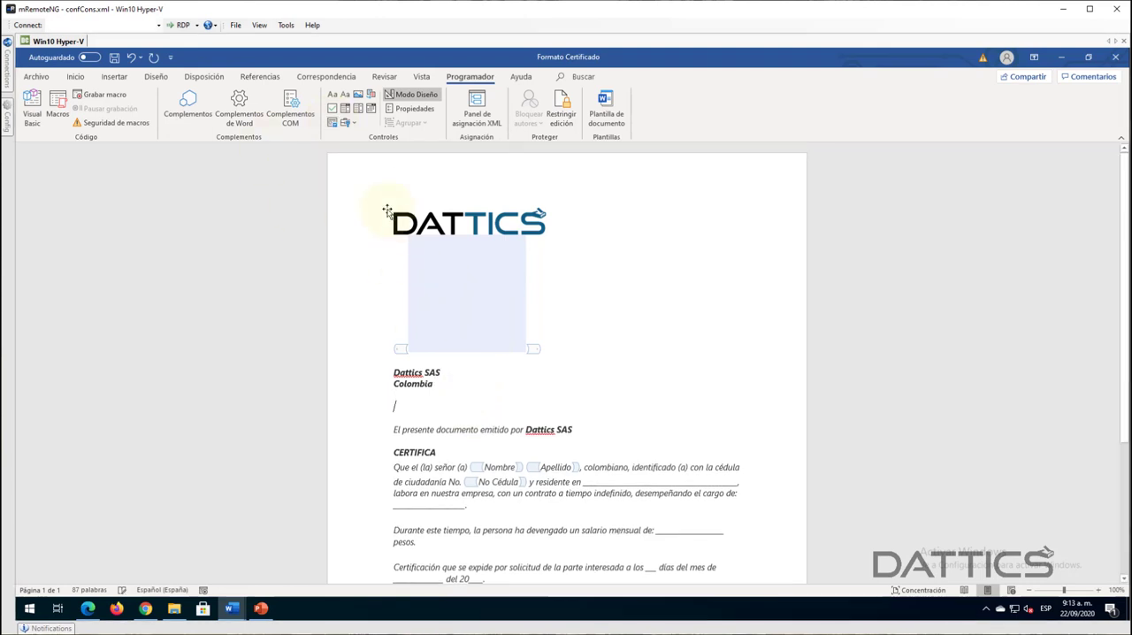
pyautogui.click(333, 124)
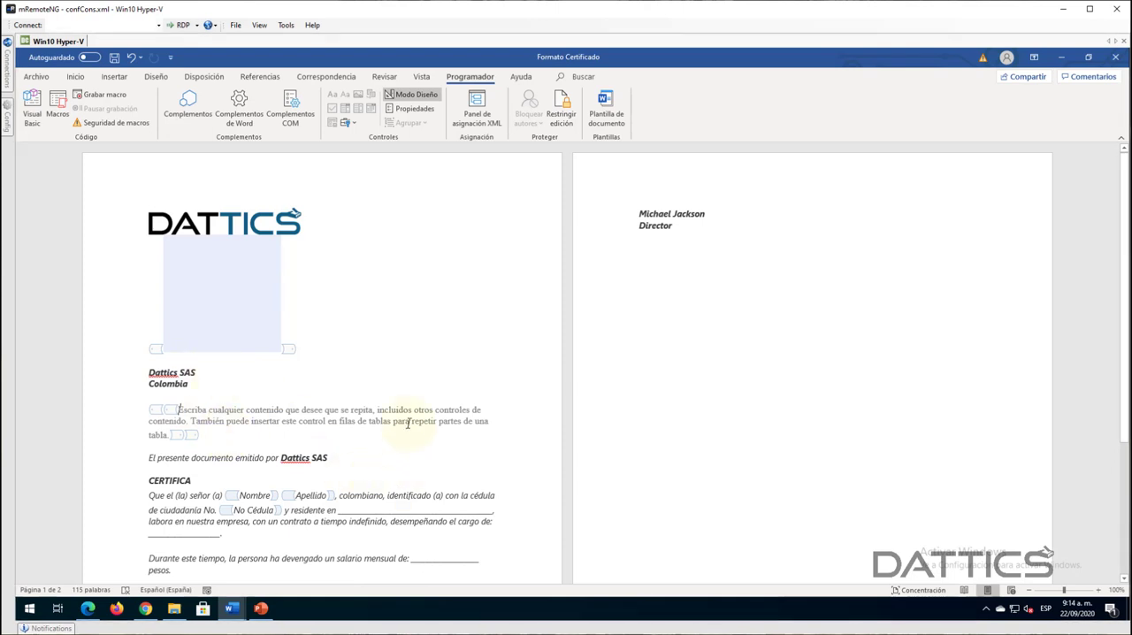
pyautogui.scroll(-1, 407, 423)
pyautogui.scroll(1, 213, 328)
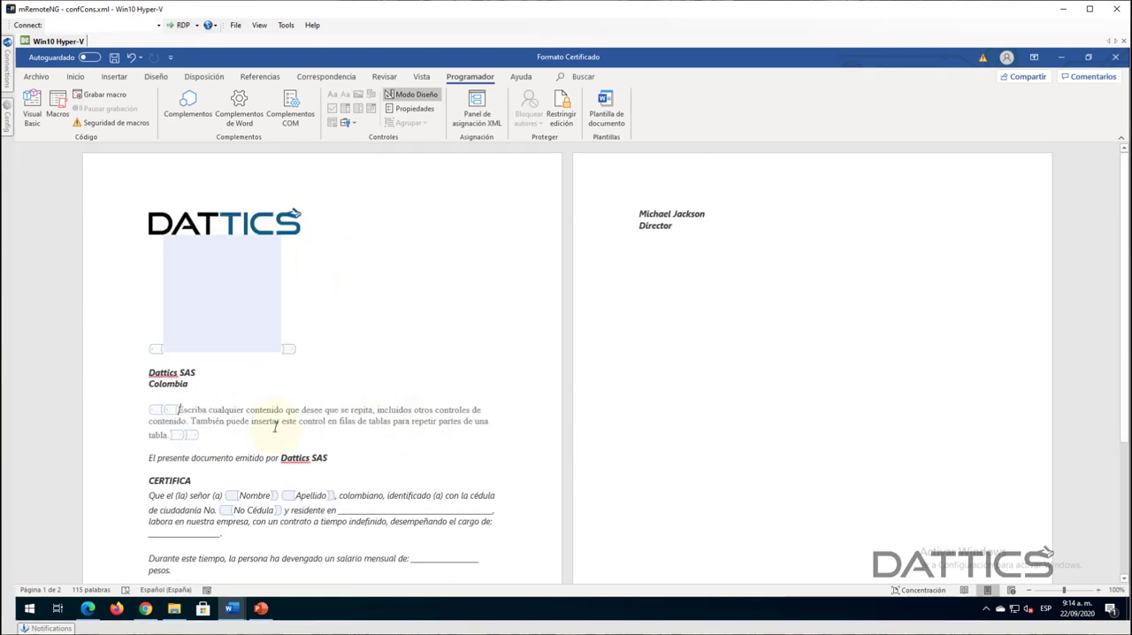
pyautogui.click(362, 457)
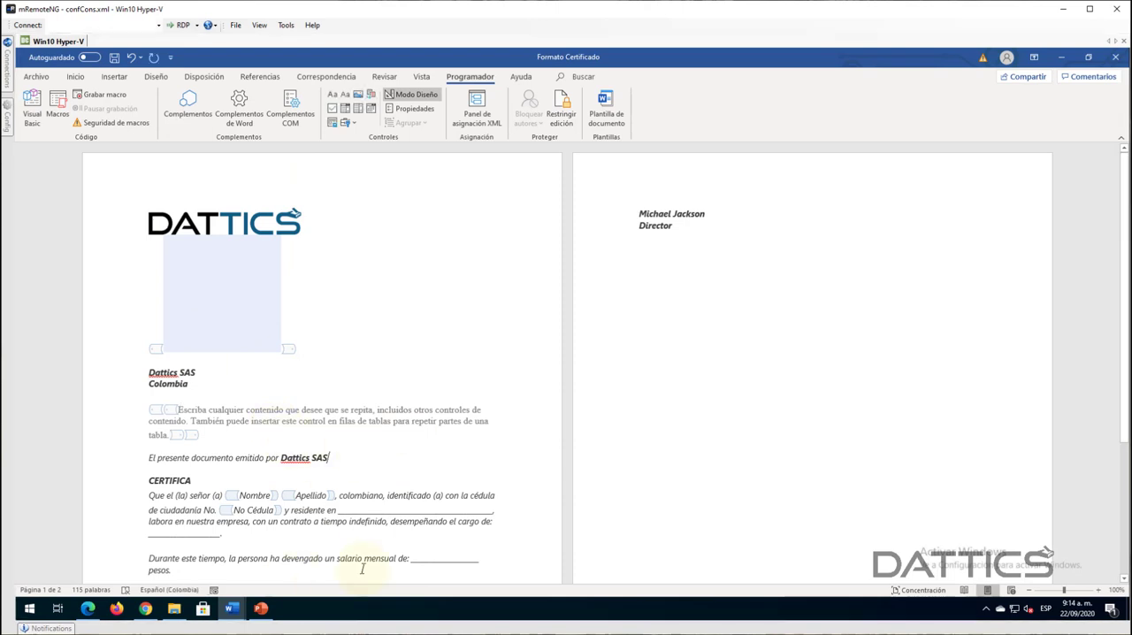
# - Switch to the "Formato Certificado dinámico" document and turn on design mode to show its content controls
pyautogui.moveTo(235, 609)
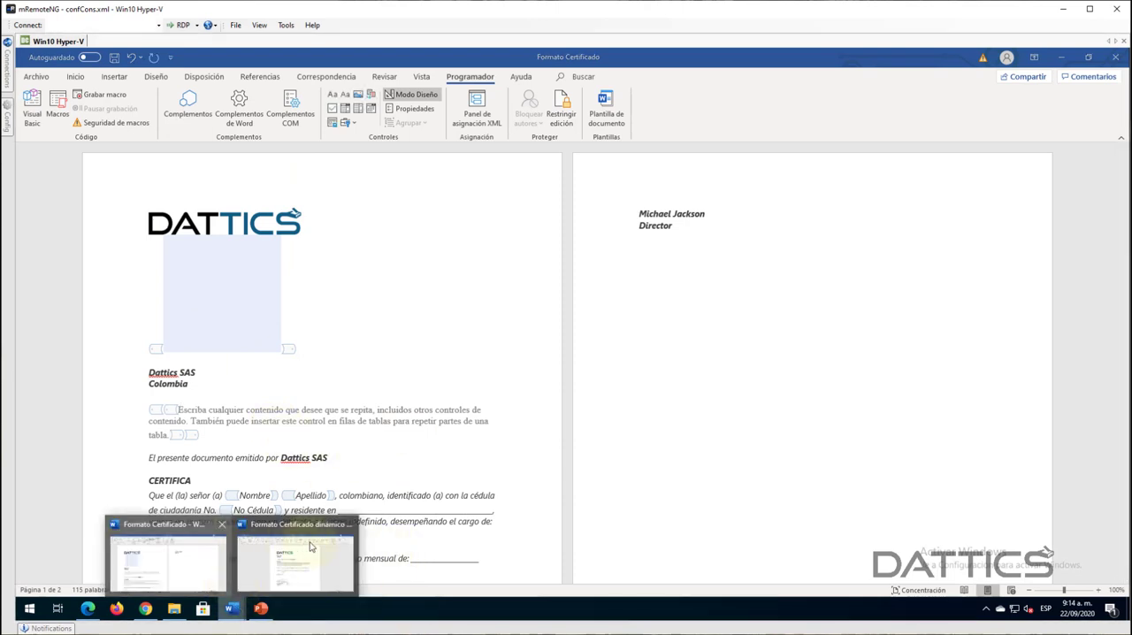
pyautogui.click(294, 566)
pyautogui.click(503, 320)
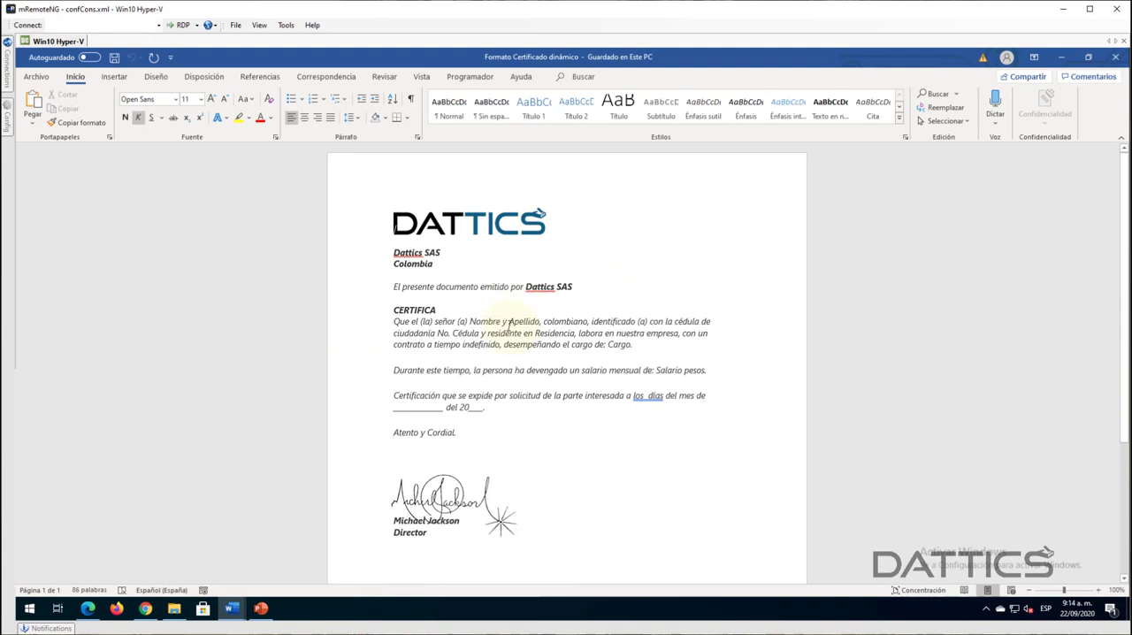
pyautogui.click(480, 78)
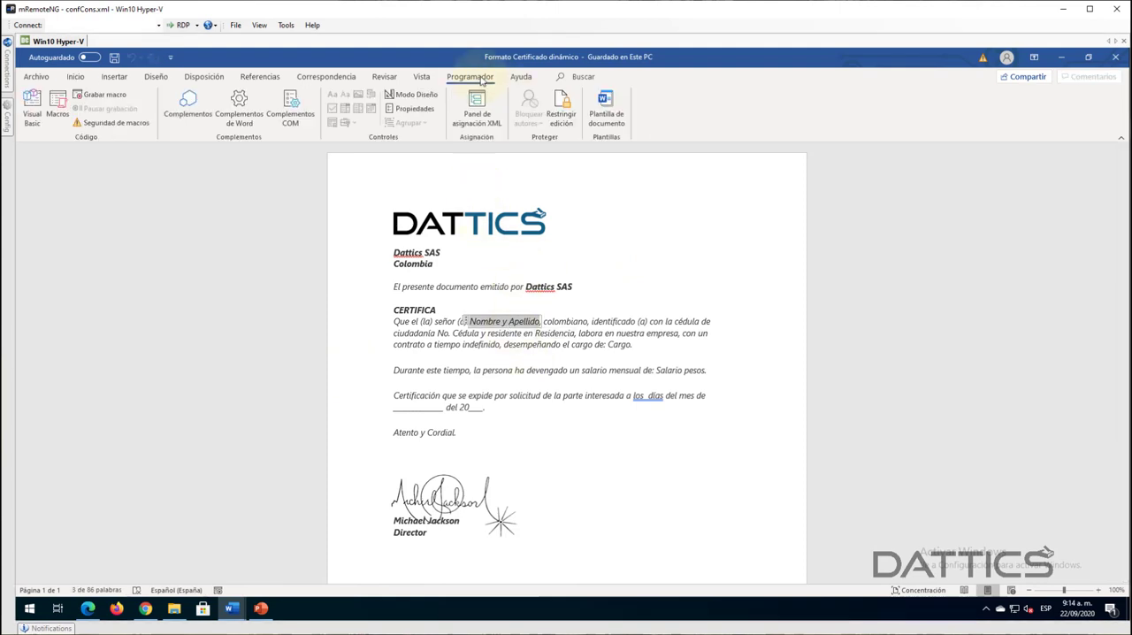
pyautogui.click(412, 95)
pyautogui.click(563, 380)
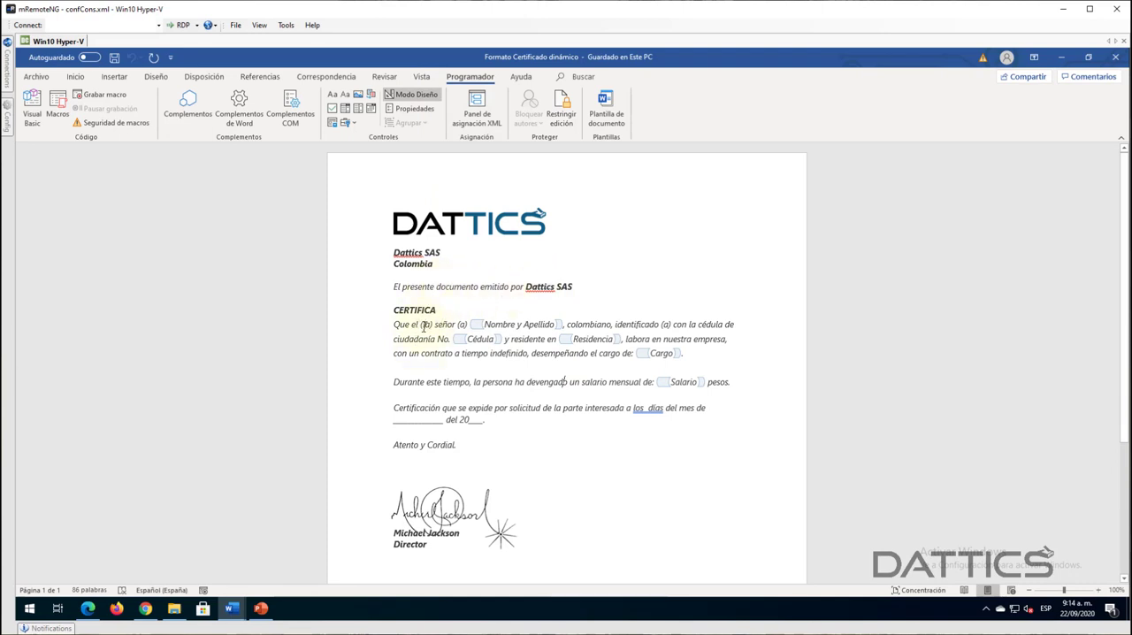
# - Examine the content controls for name, ID number, residence, position and salary in the dynamic certificate text
pyautogui.click(541, 326)
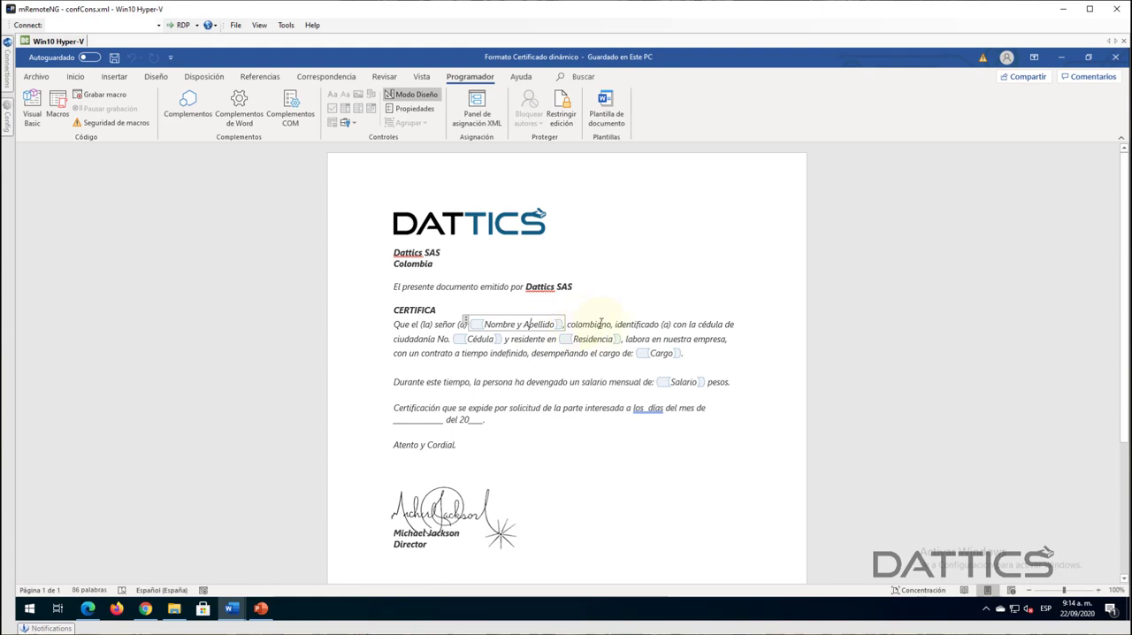
pyautogui.click(656, 324)
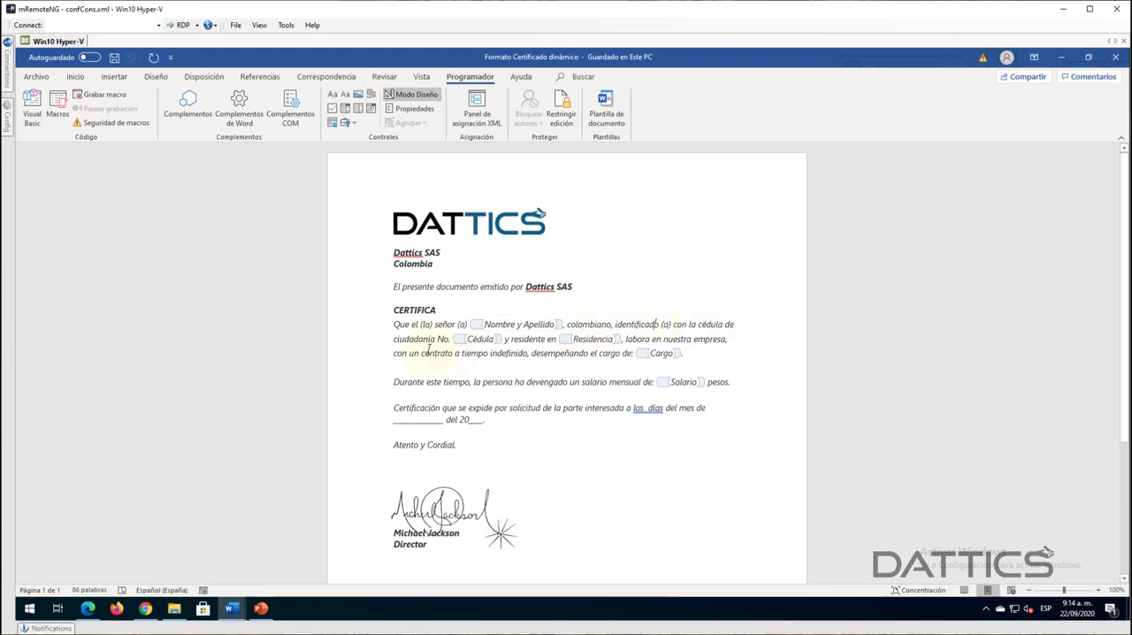
pyautogui.click(482, 339)
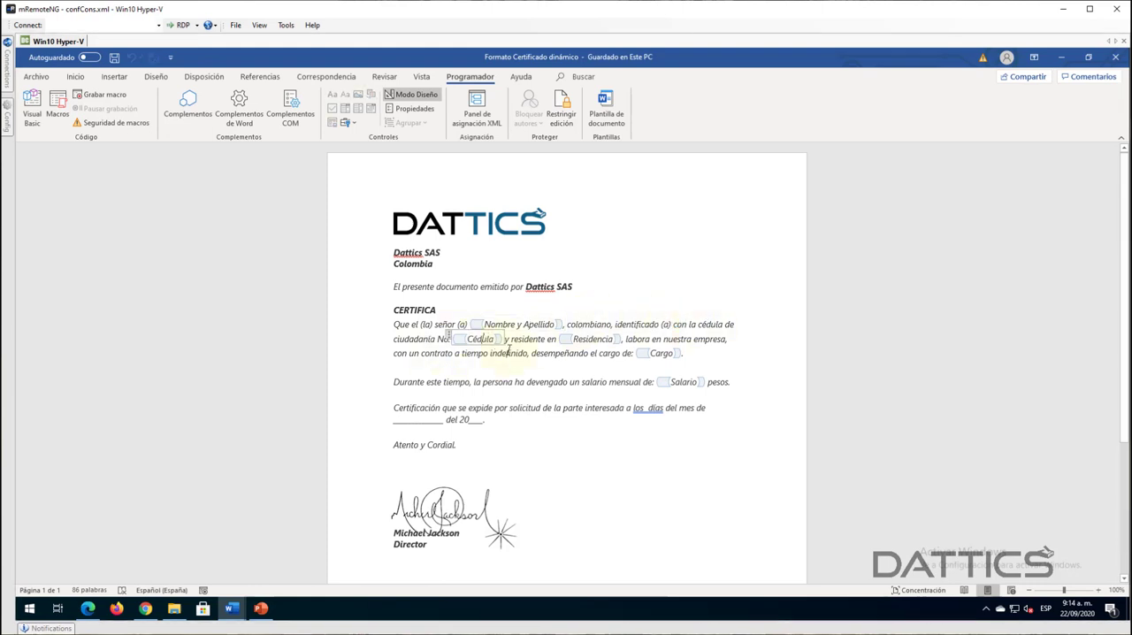
pyautogui.click(580, 341)
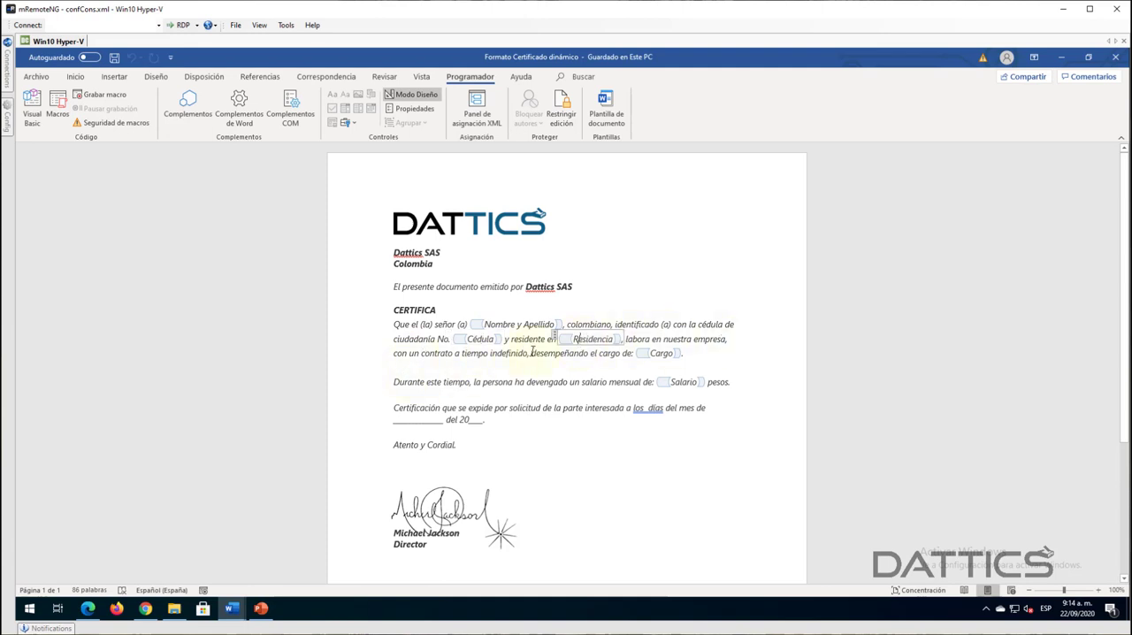
pyautogui.click(661, 353)
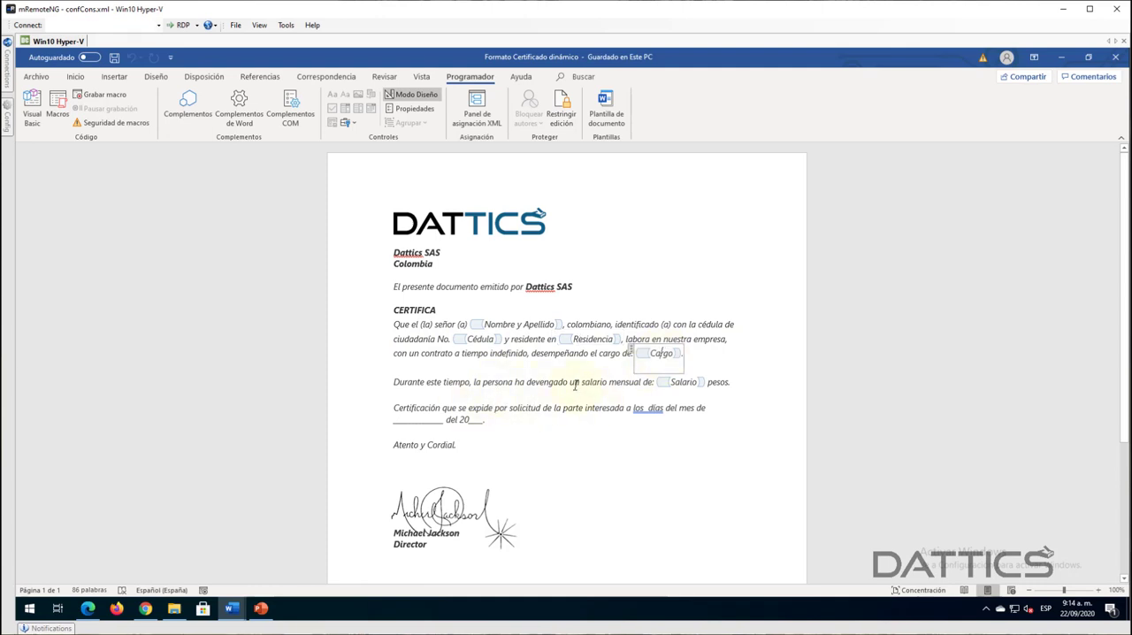
pyautogui.click(732, 382)
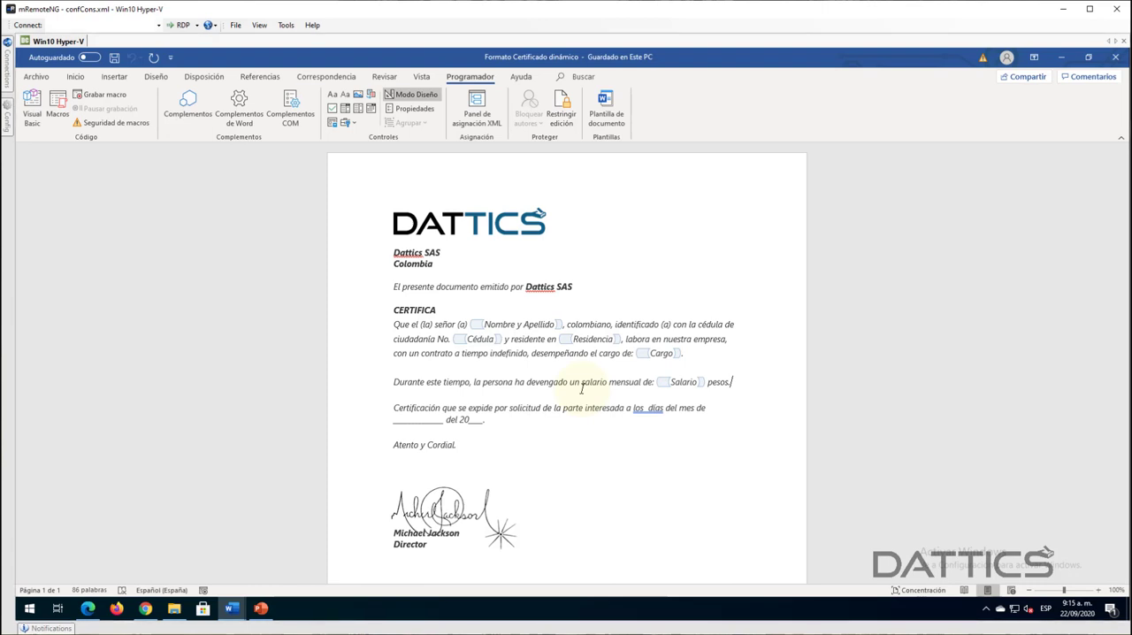
# - Minimize both Word documents, check the certificate template in the Descargas folder and switch to the OneDrive files
pyautogui.click(1062, 60)
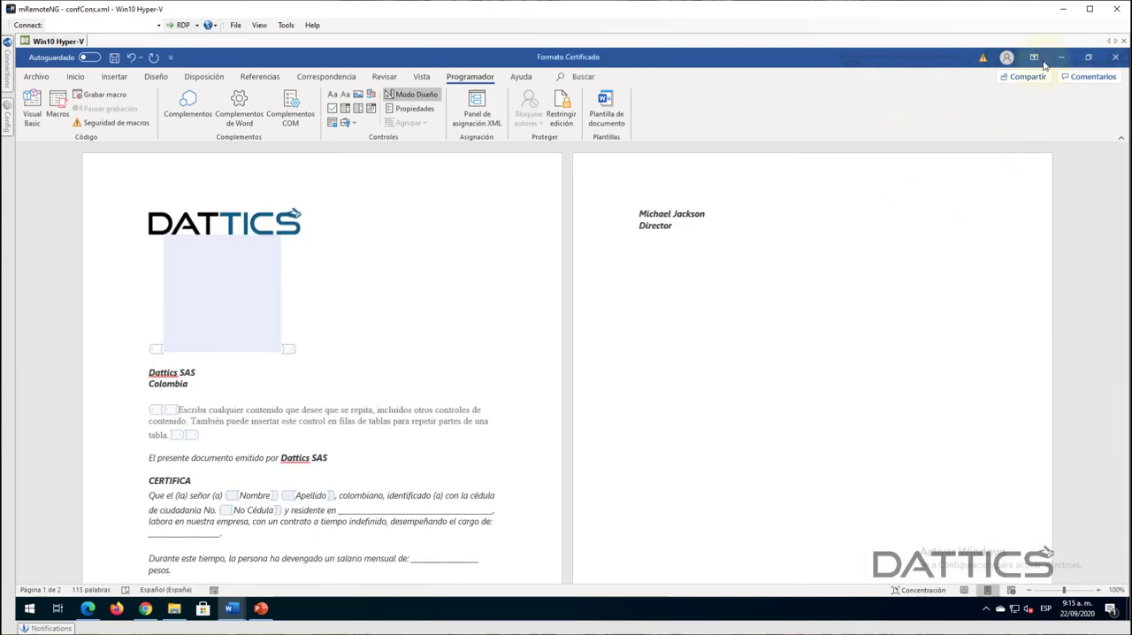
pyautogui.click(1060, 61)
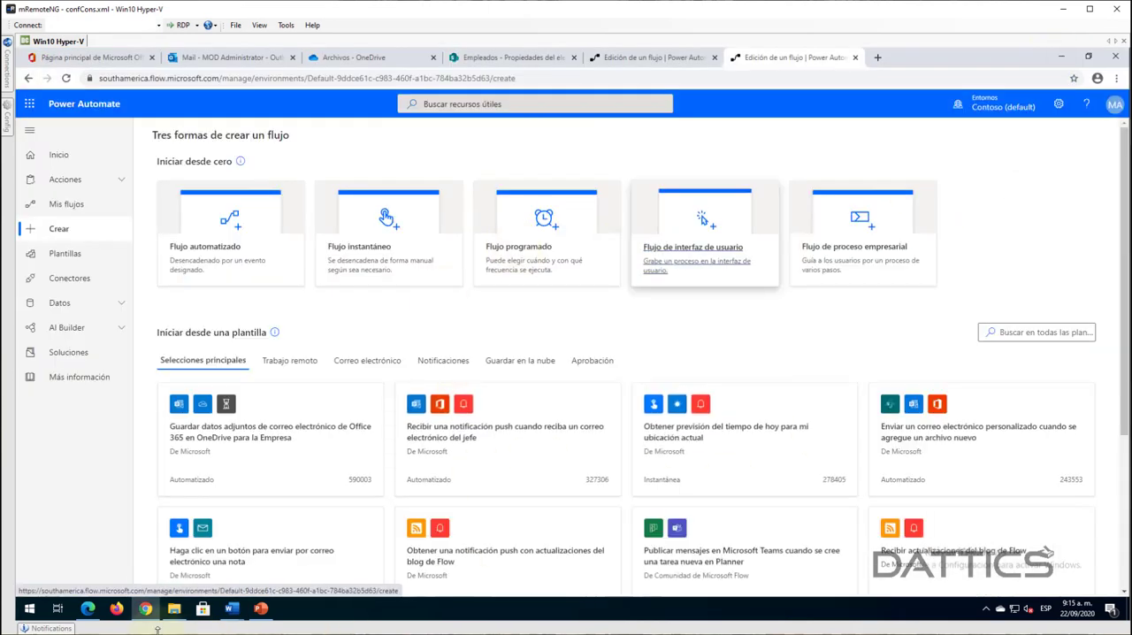
pyautogui.click(176, 608)
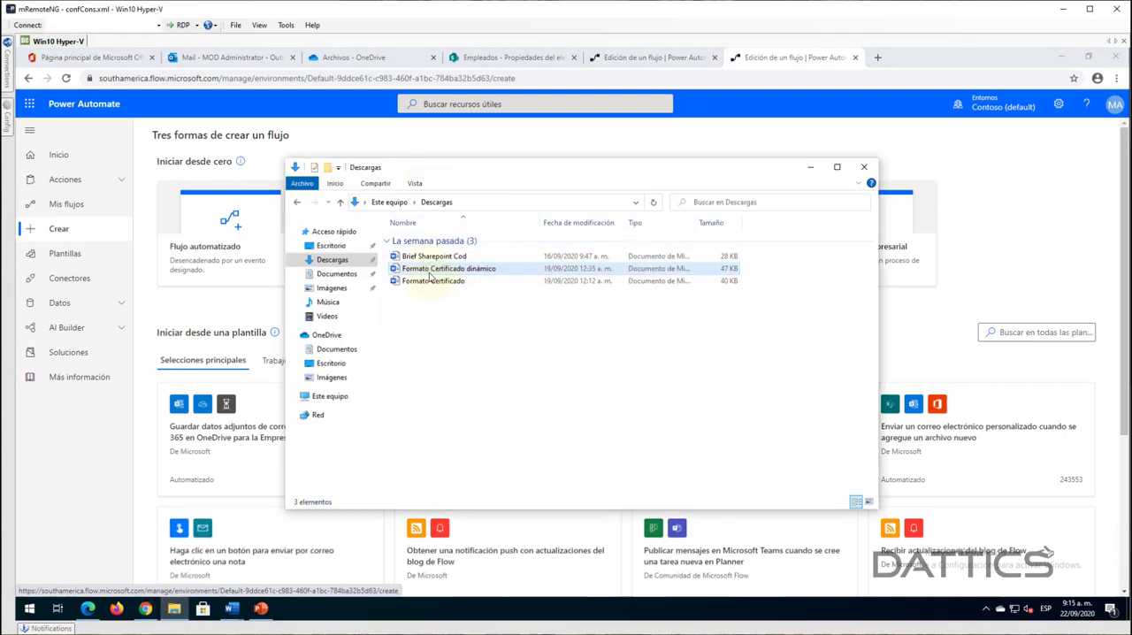
pyautogui.click(429, 273)
pyautogui.click(488, 403)
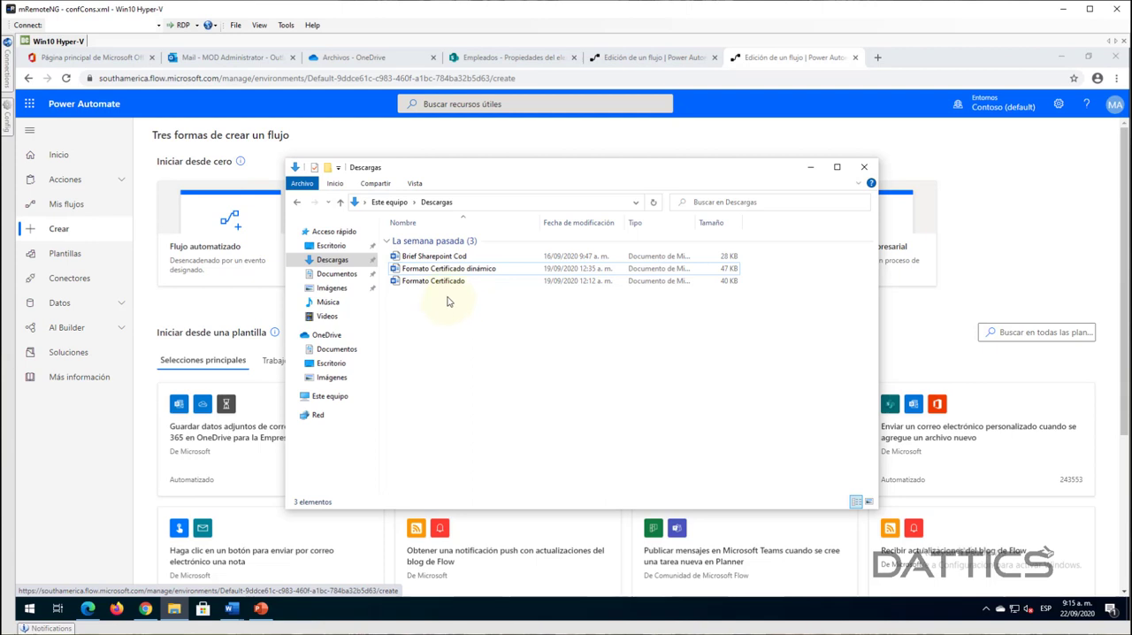
pyautogui.click(372, 67)
pyautogui.click(354, 57)
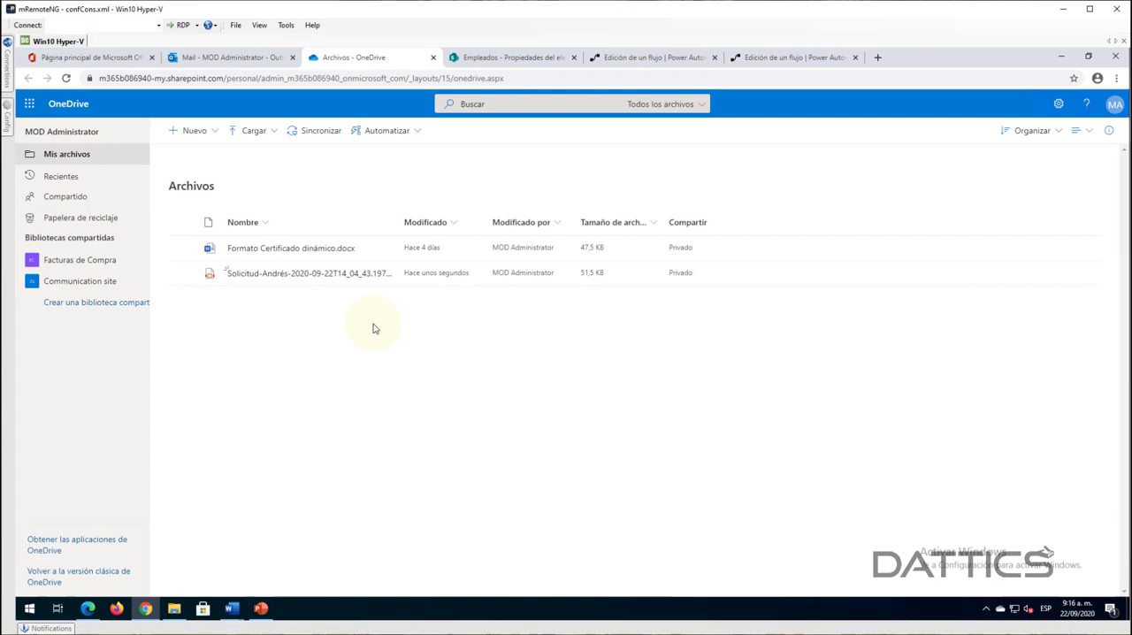
# - Bring up the local "Formato Certificado dinámico" document in Word and close it, returning to OneDrive
pyautogui.moveTo(265, 249)
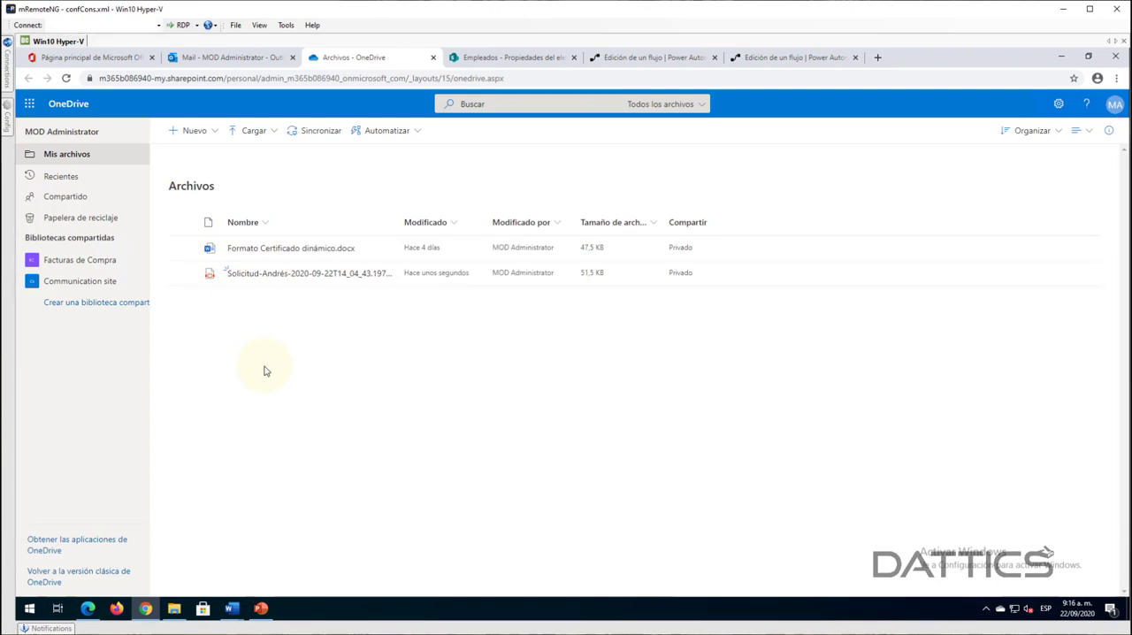
pyautogui.moveTo(233, 607)
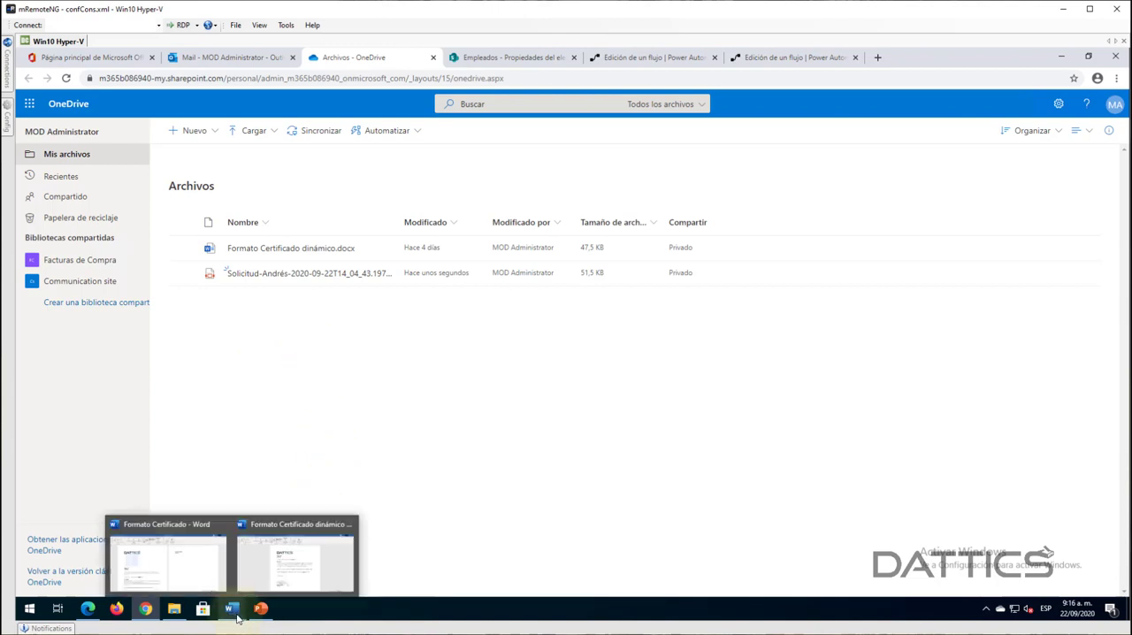
pyautogui.click(285, 577)
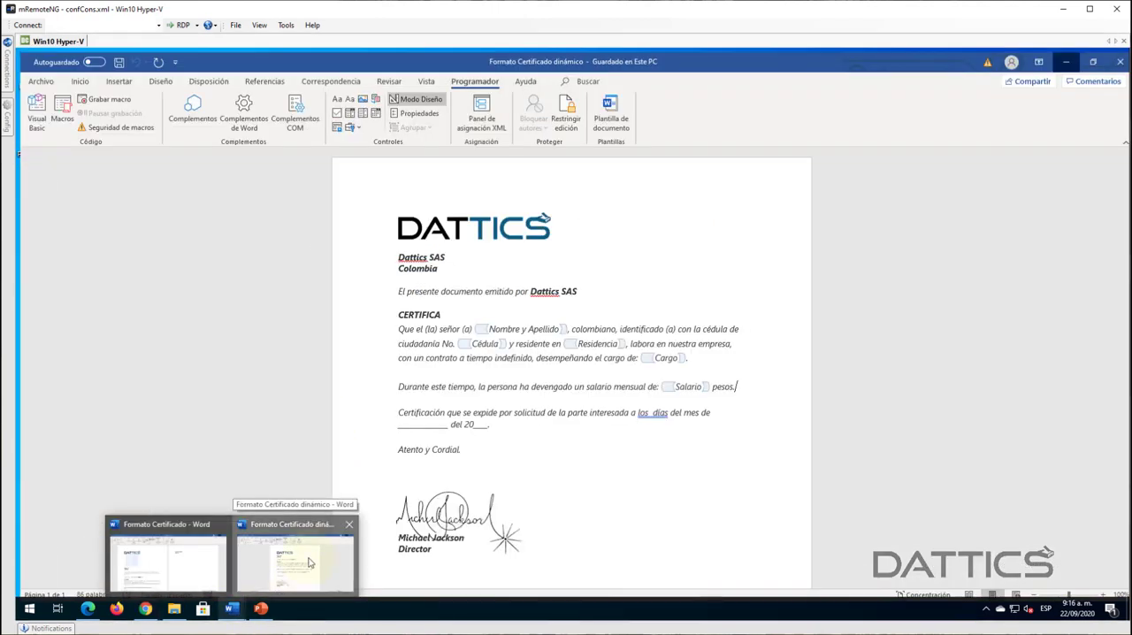
pyautogui.click(1115, 57)
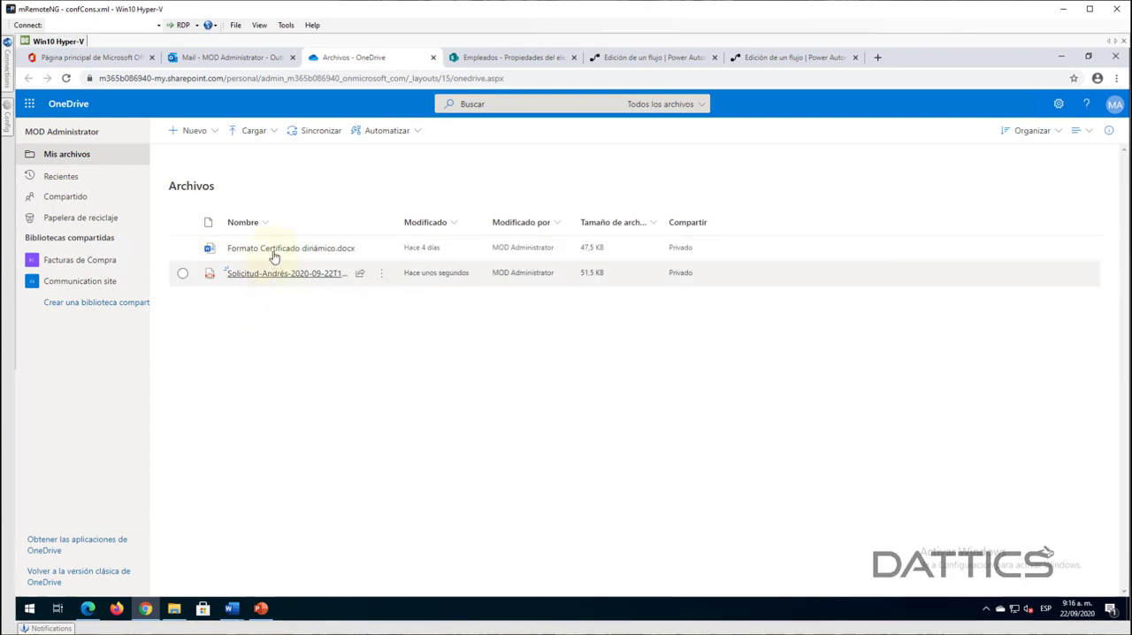
# - Delete the generated "Solicitud" PDF from the OneDrive files
pyautogui.click(182, 273)
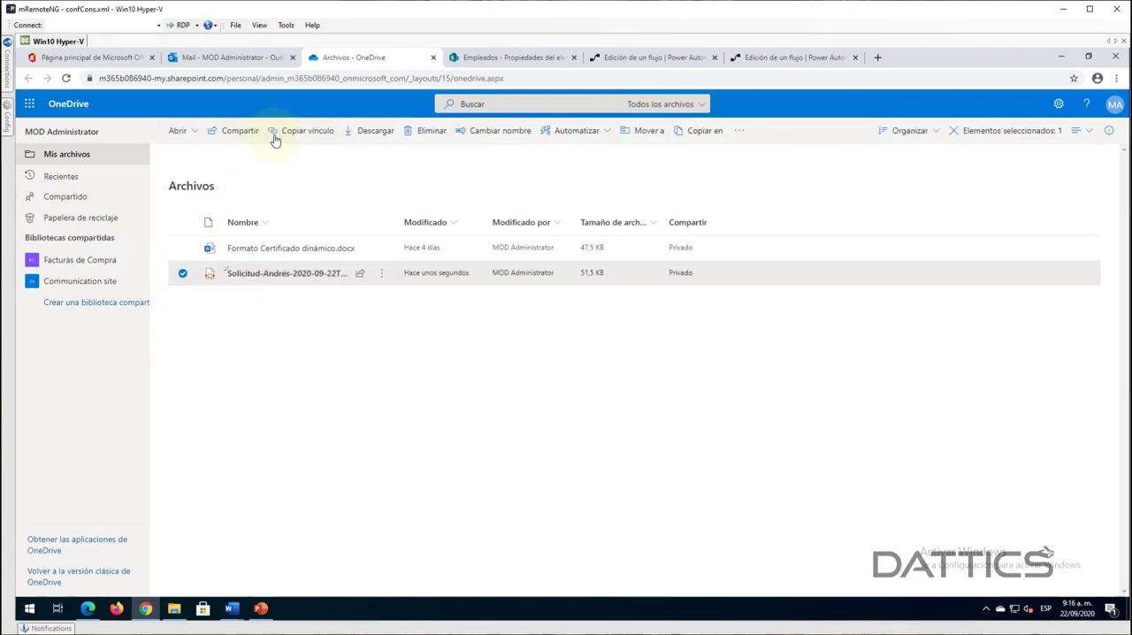
pyautogui.click(424, 131)
pyautogui.click(572, 383)
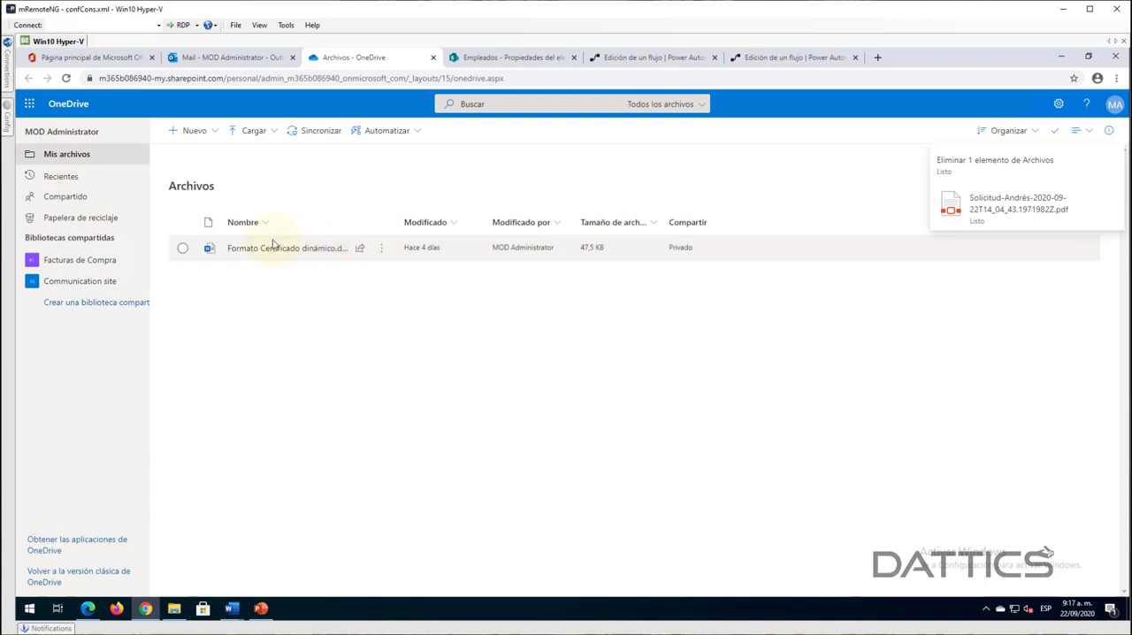
# - Open "Formato Certificado dinámico.docx" from OneDrive in the browser, examine its content controls through "Fecha solicitud", and close it
pyautogui.click(286, 257)
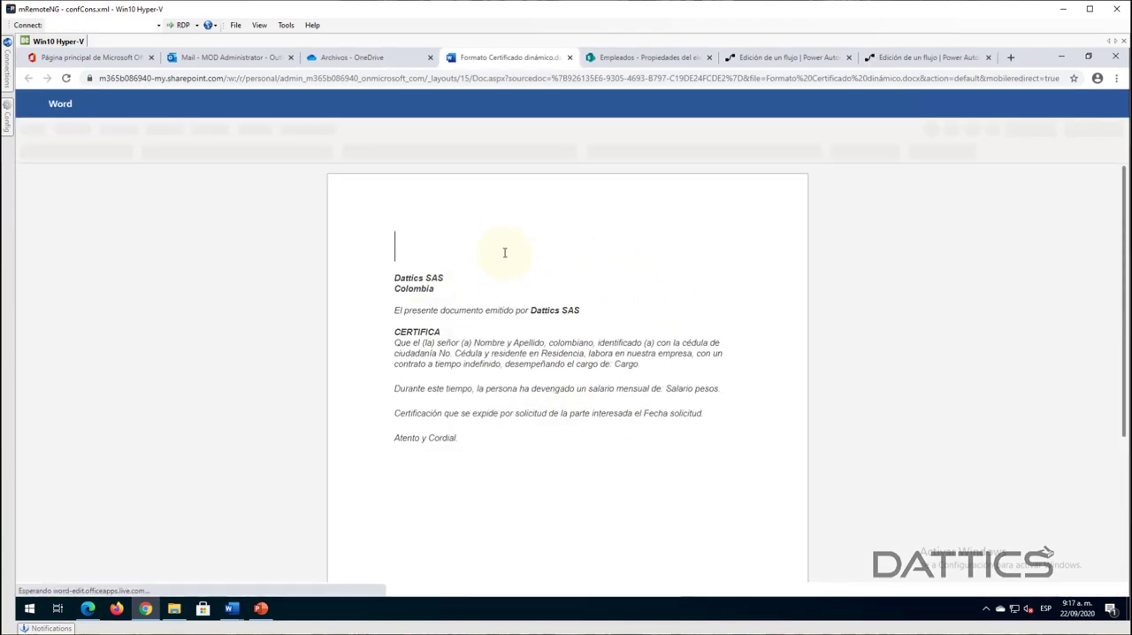
pyautogui.click(503, 340)
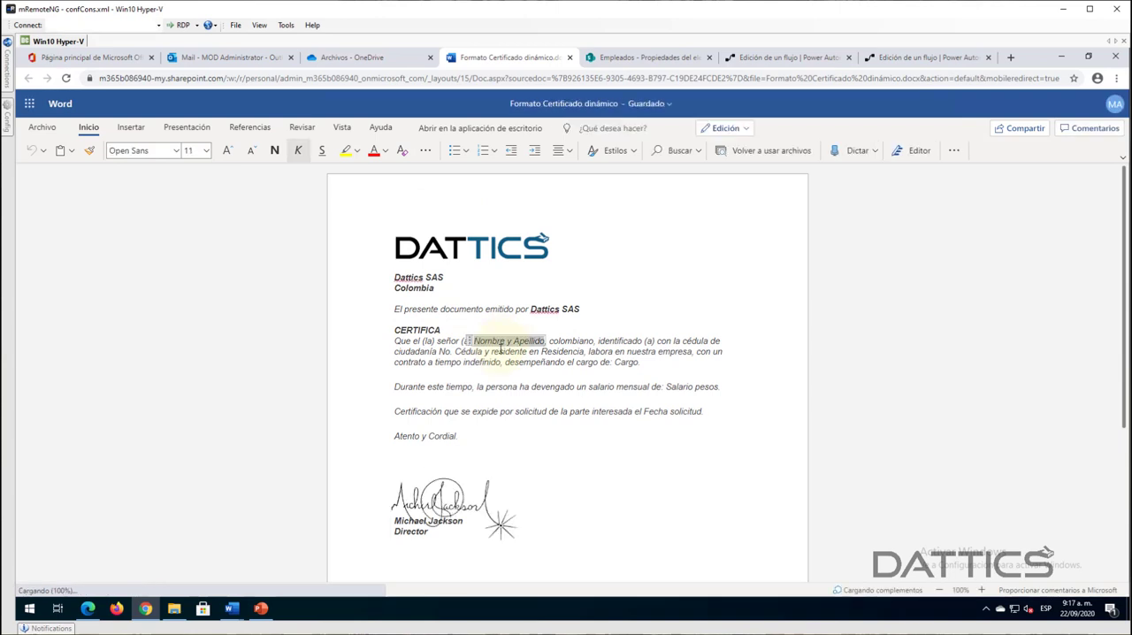
pyautogui.click(562, 353)
pyautogui.click(457, 351)
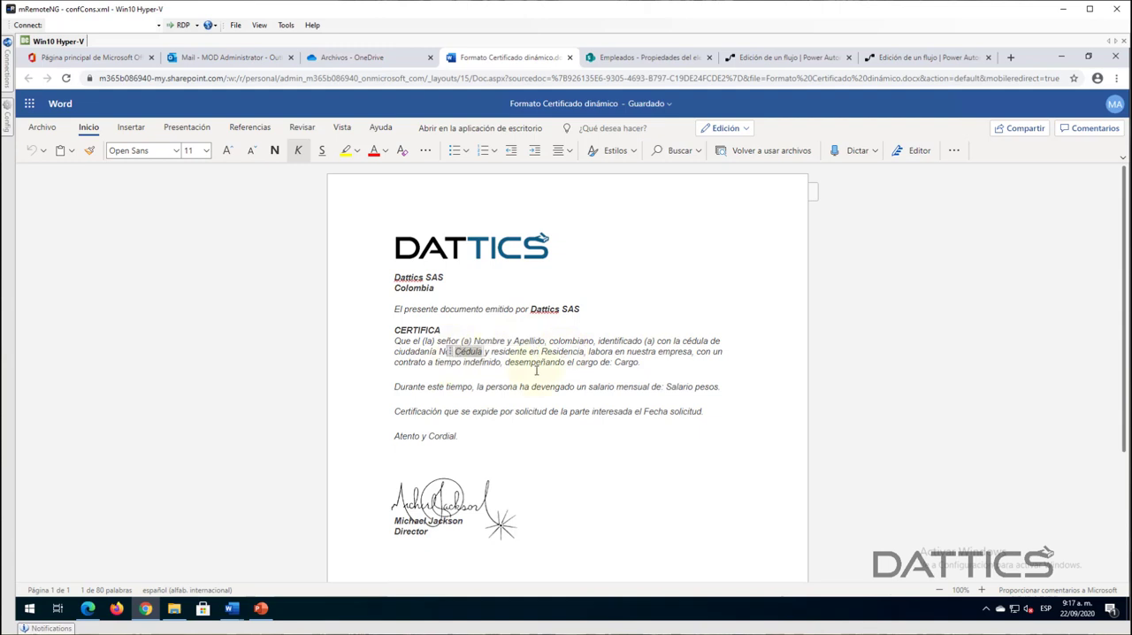
pyautogui.click(675, 387)
pyautogui.click(661, 412)
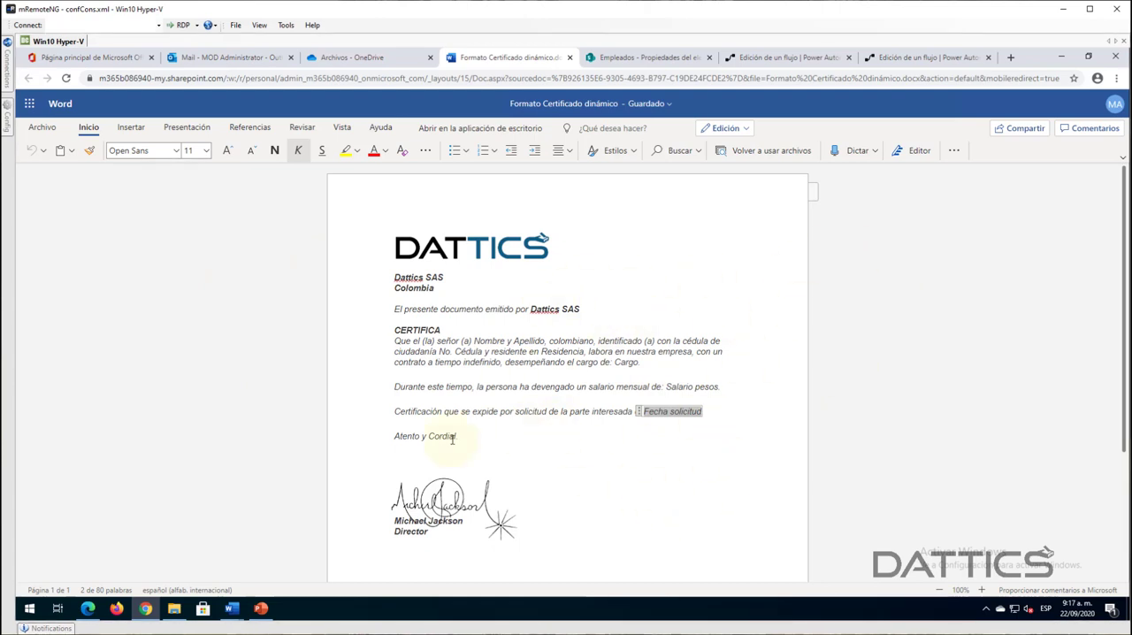
pyautogui.click(506, 511)
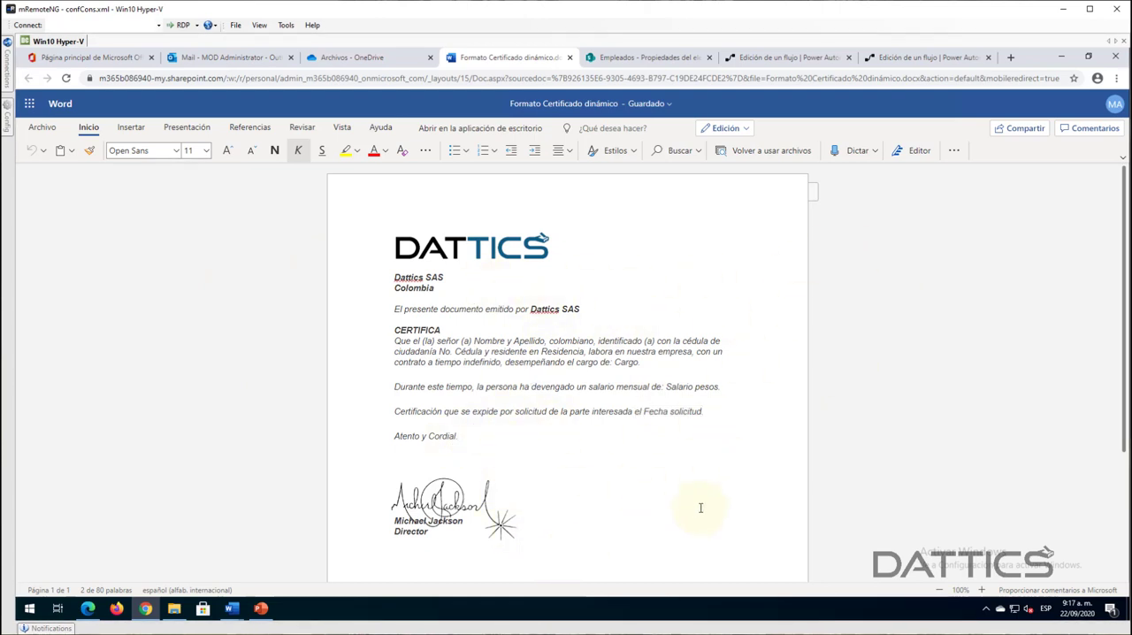
pyautogui.scroll(-1, 701, 460)
pyautogui.scroll(1, 725, 425)
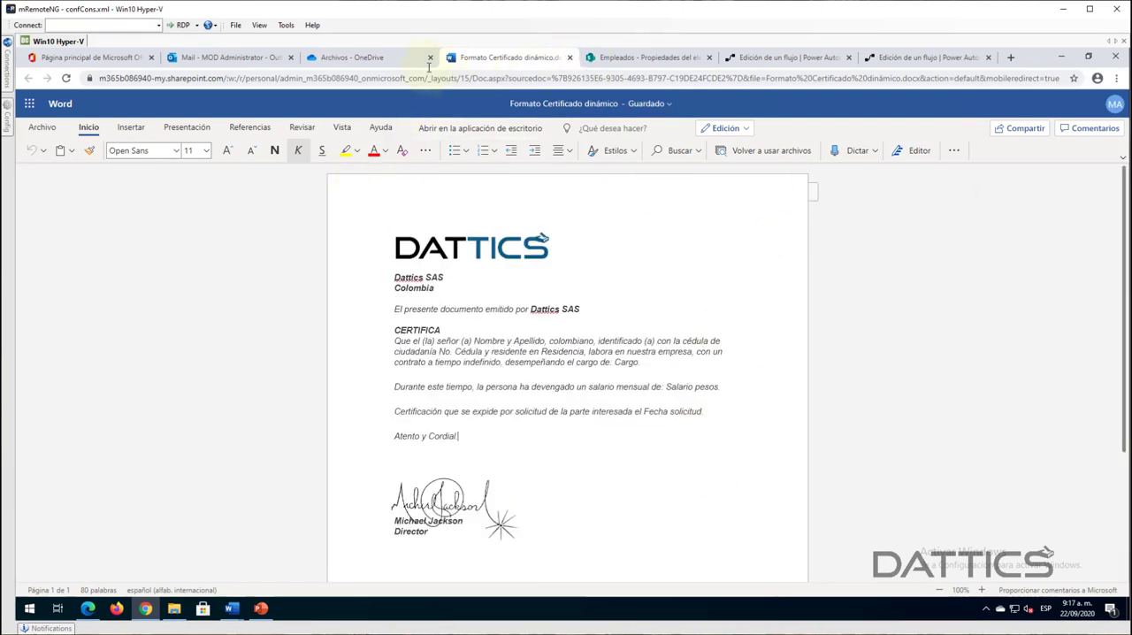
pyautogui.hotkey('ctrl', 'w')
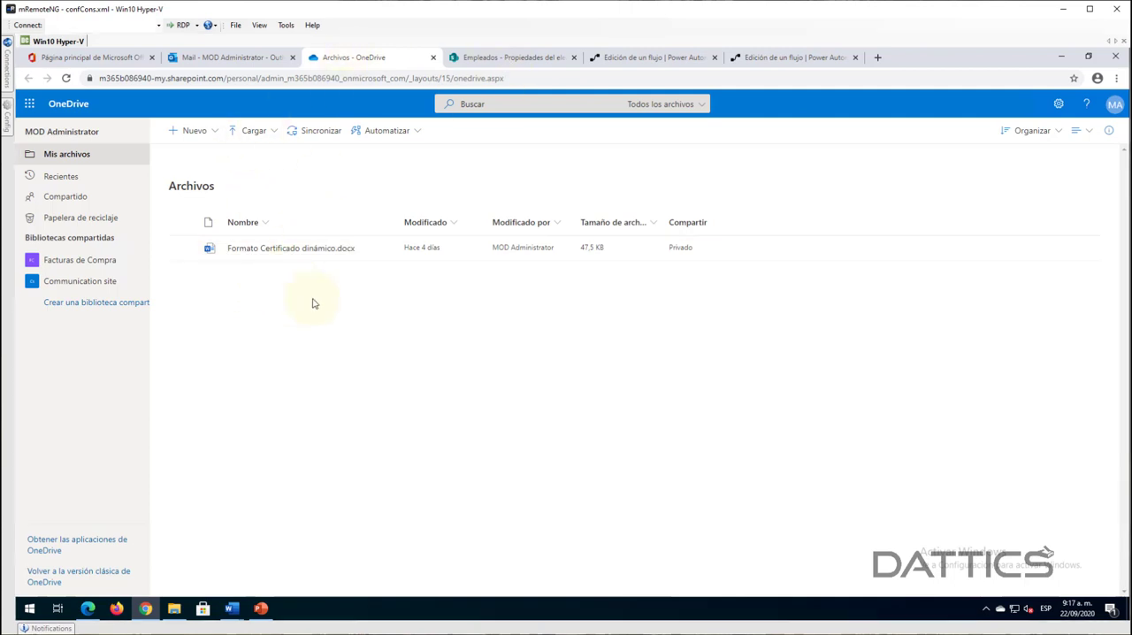
# - In Power Automate, start an instant flow without naming it and use "Desencadenar un flujo manualmente" as its trigger
pyautogui.click(759, 57)
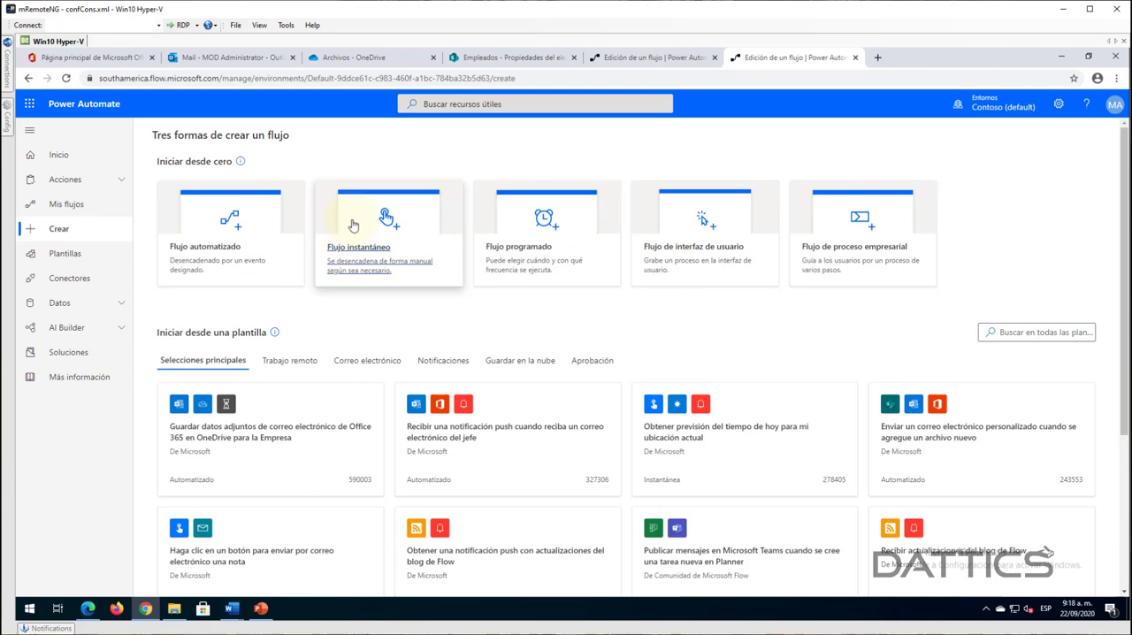
pyautogui.click(373, 258)
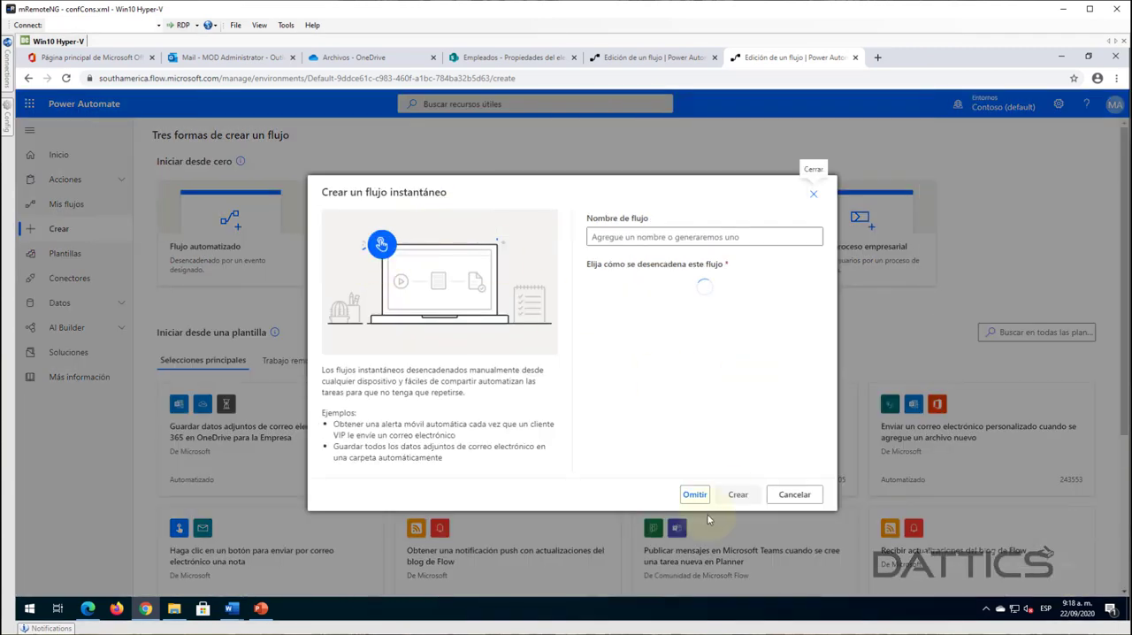
pyautogui.click(697, 496)
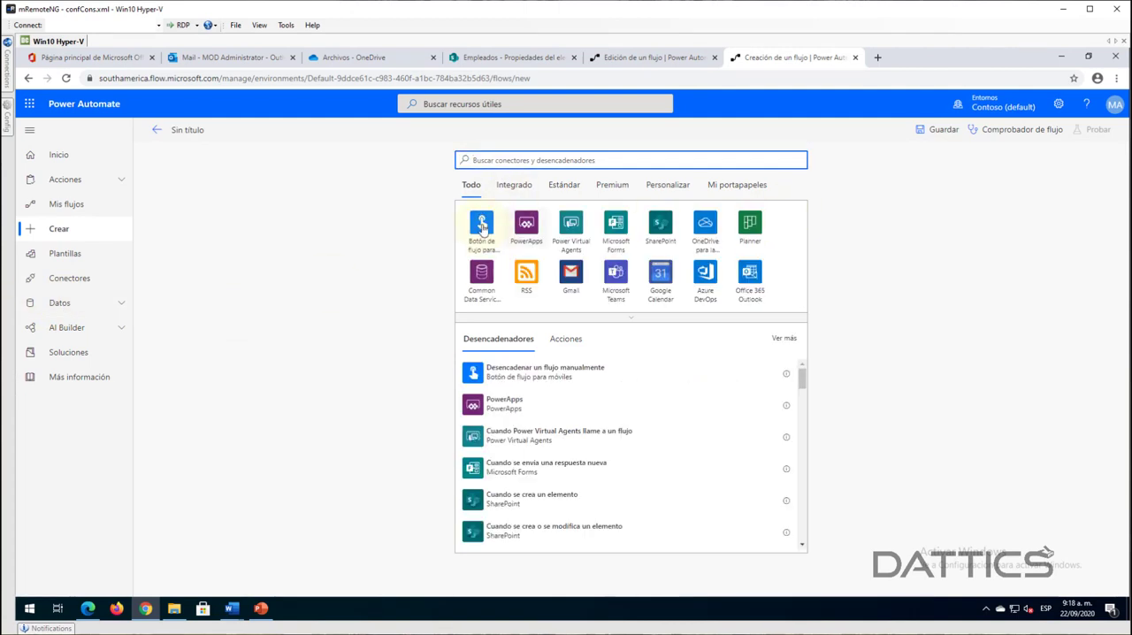
pyautogui.click(482, 226)
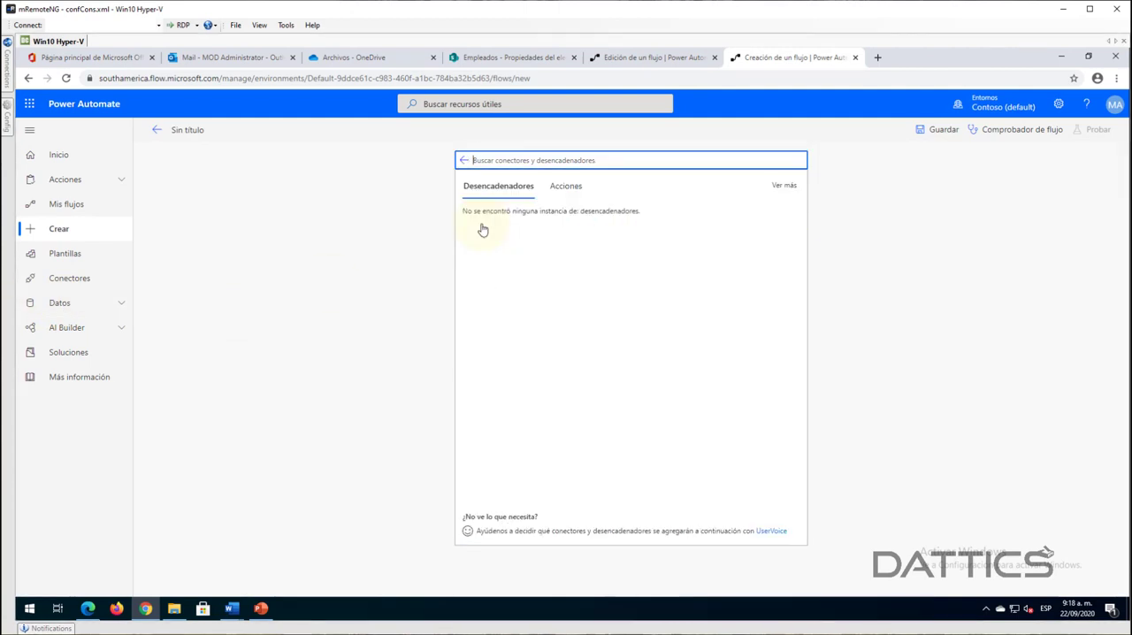
pyautogui.click(523, 221)
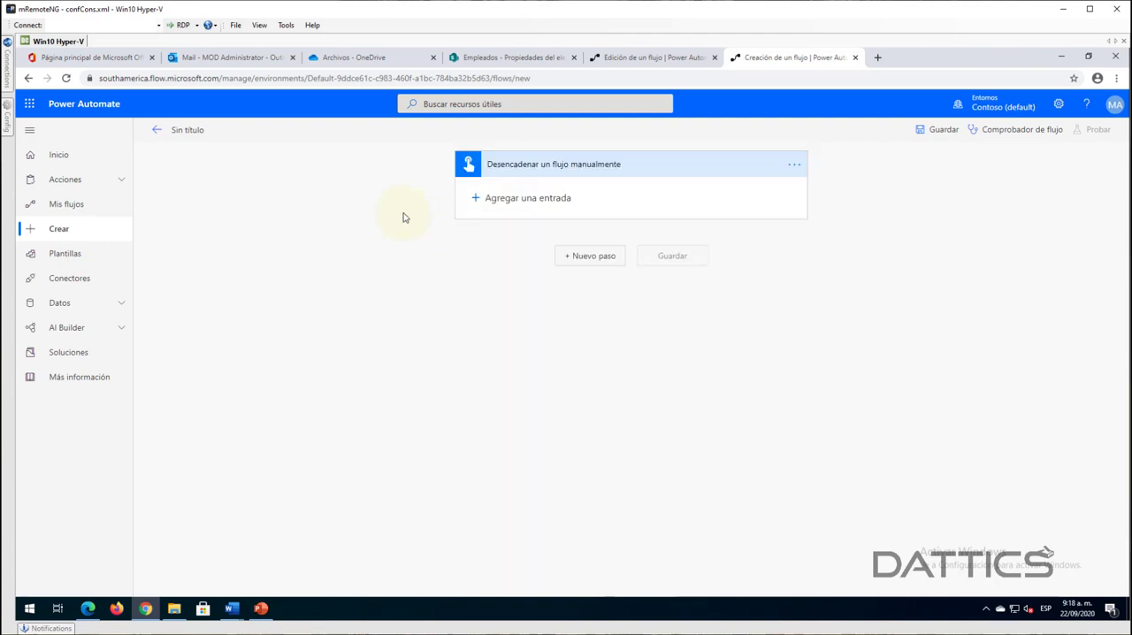
# - Add a text input to the manual trigger and name it "Cédula"
pyautogui.click(507, 203)
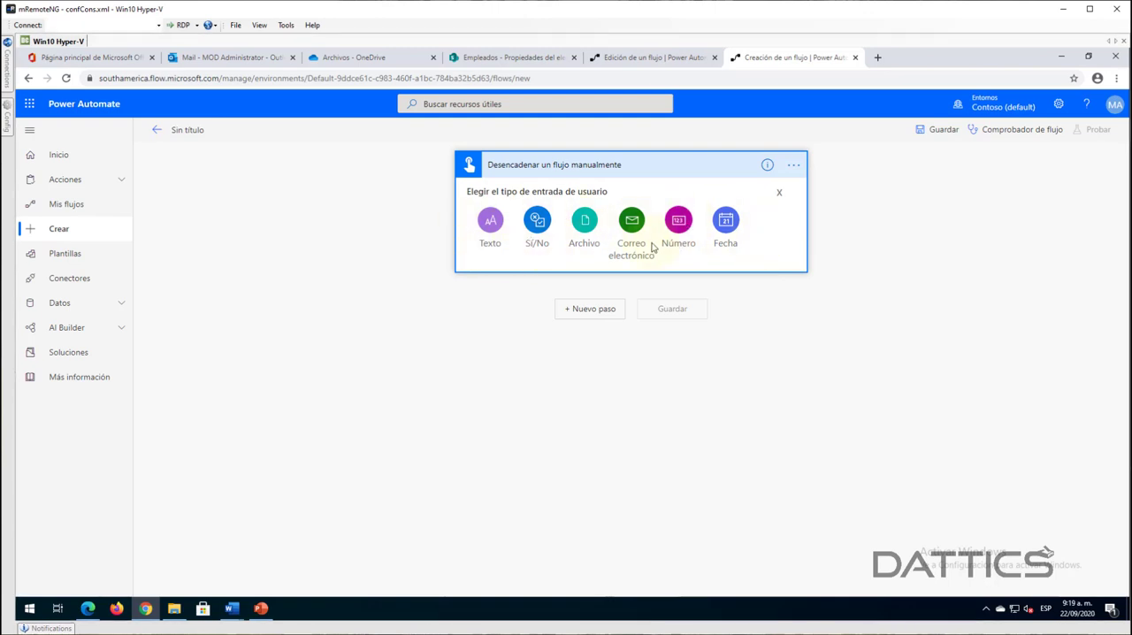
pyautogui.click(491, 221)
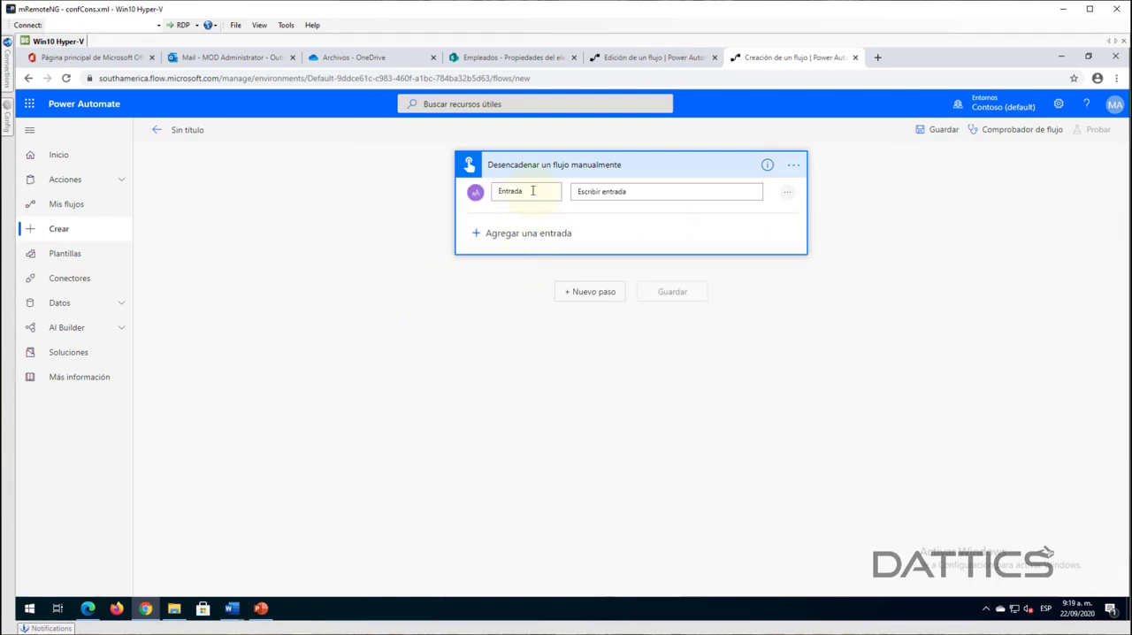
pyautogui.click(535, 185)
pyautogui.hotkey('ctrl', 'a')
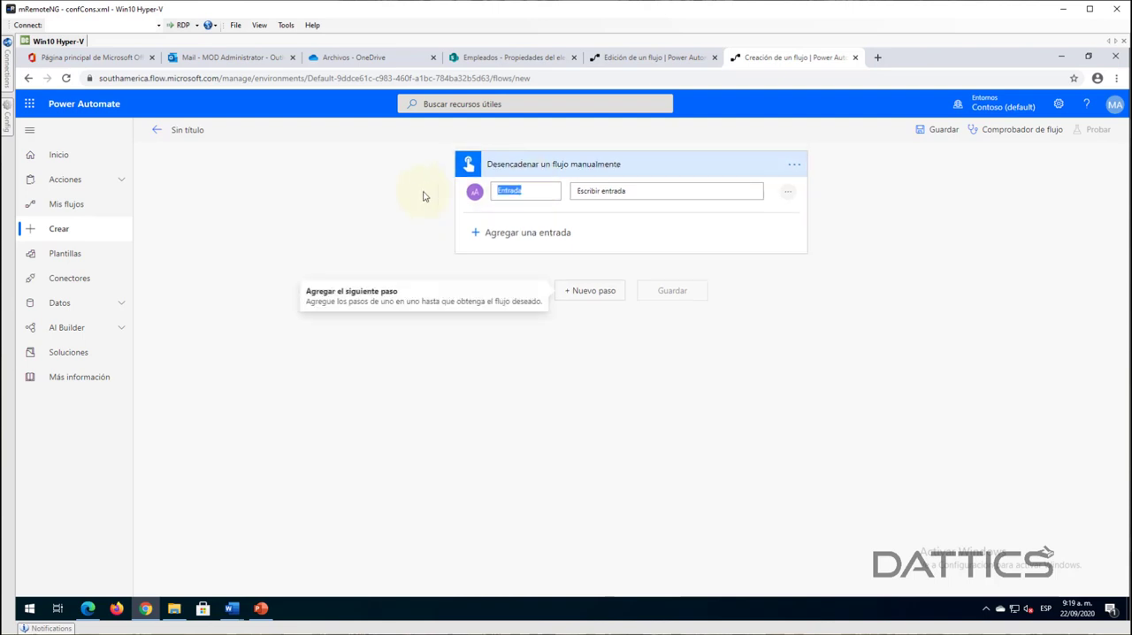
pyautogui.write('Cédula')
# - Set the prompt text of the trigger's "Cédula" input to "Por favor ingrese la cédula de la persona"
pyautogui.click(668, 192)
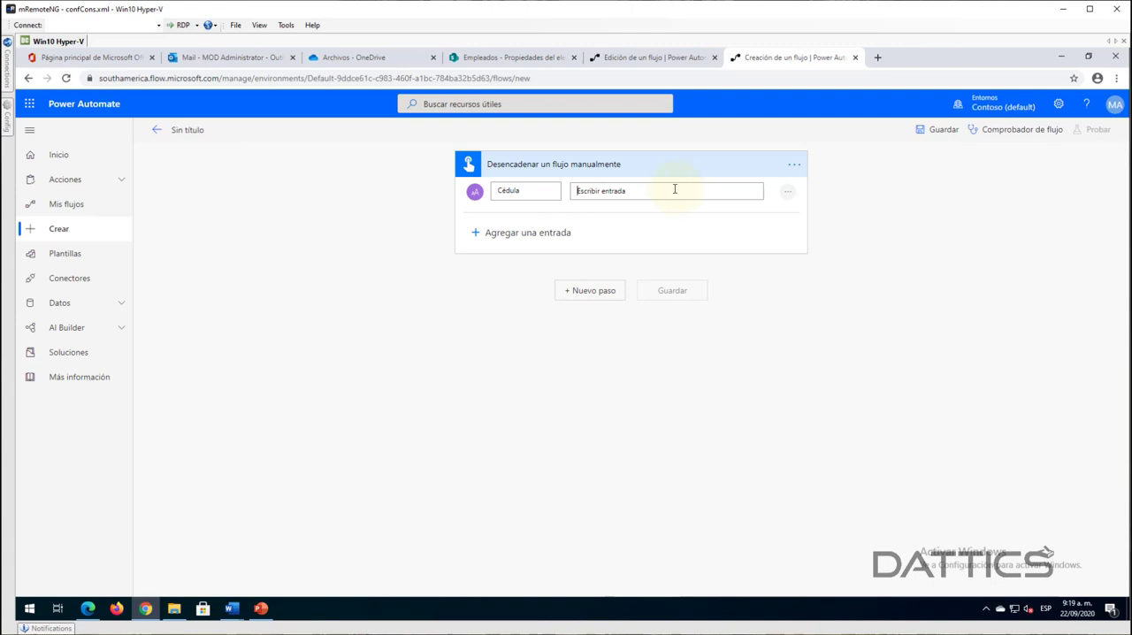
pyautogui.hotkey('ctrl', 'a')
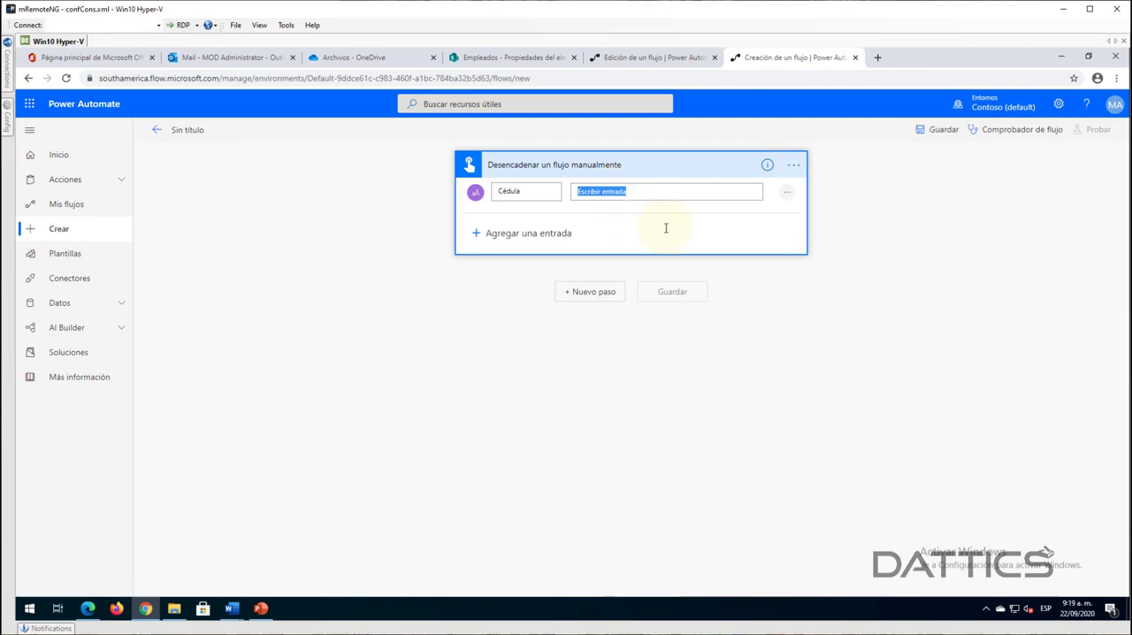
pyautogui.write('Por favor ingrese la cédula de la')
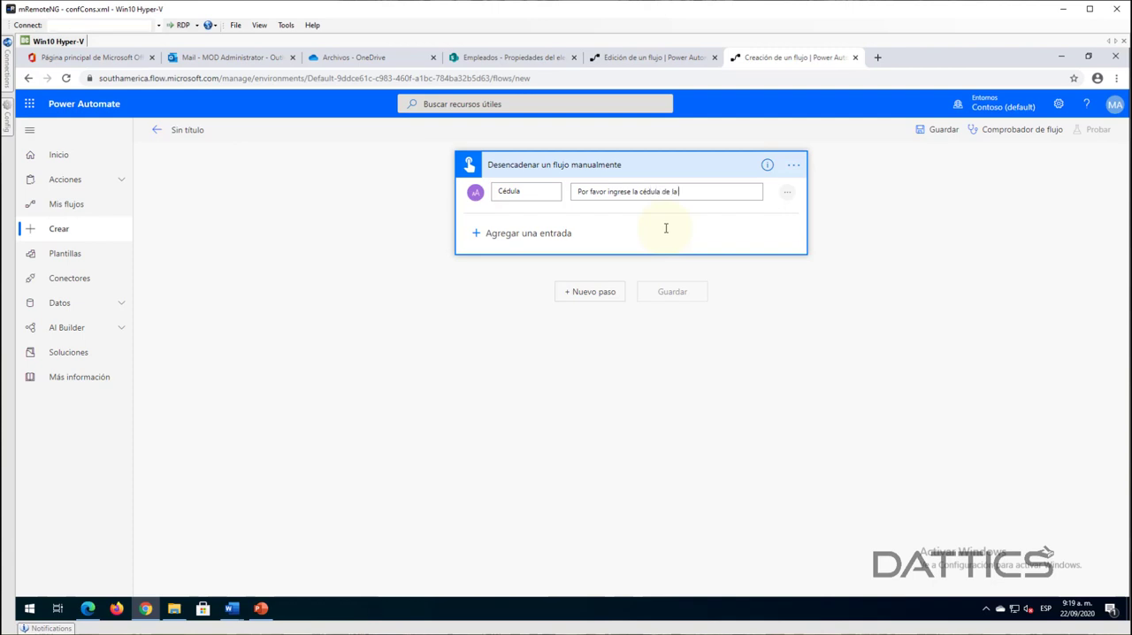
pyautogui.write(' persona')
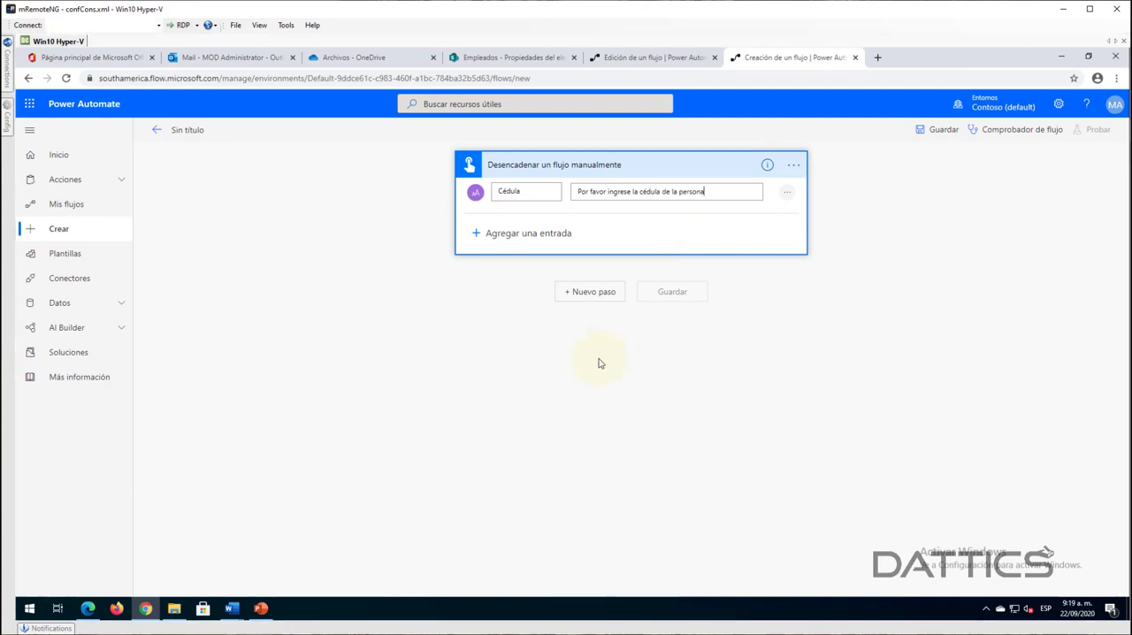
pyautogui.click(598, 362)
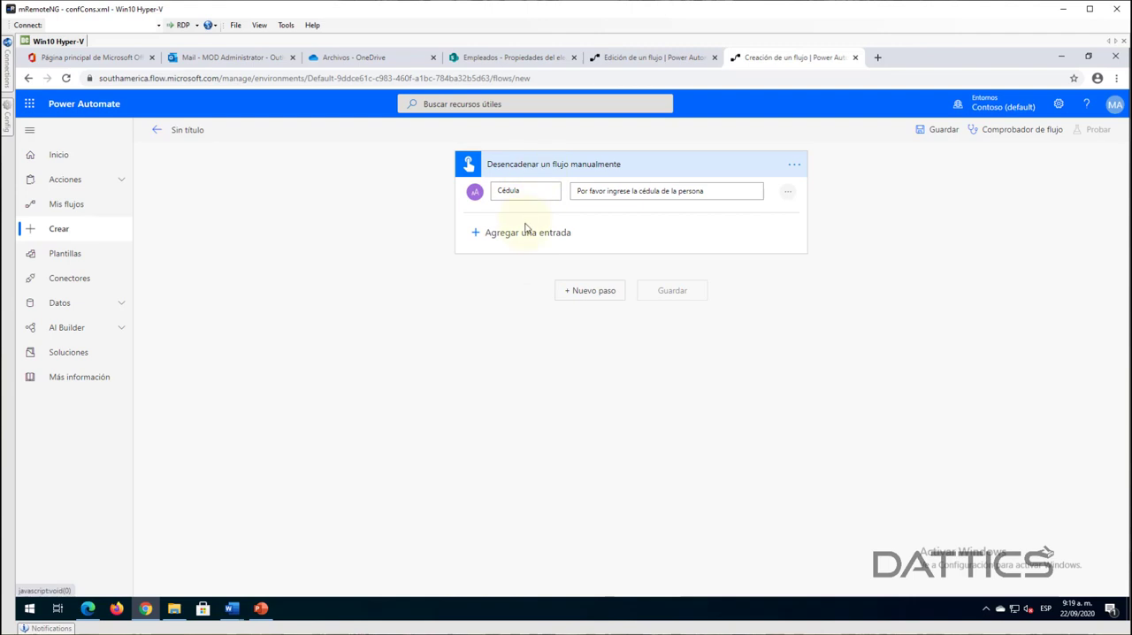
# - Add a new step after the manual trigger using the SharePoint action "Obtener elementos"
pyautogui.click(584, 291)
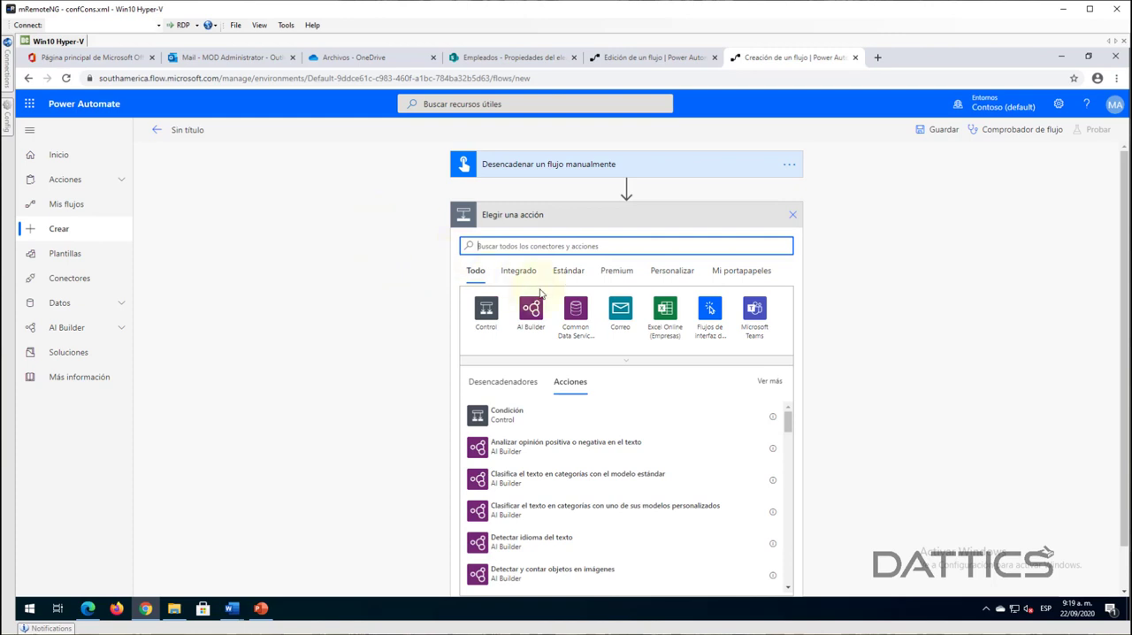
pyautogui.write('sharepo')
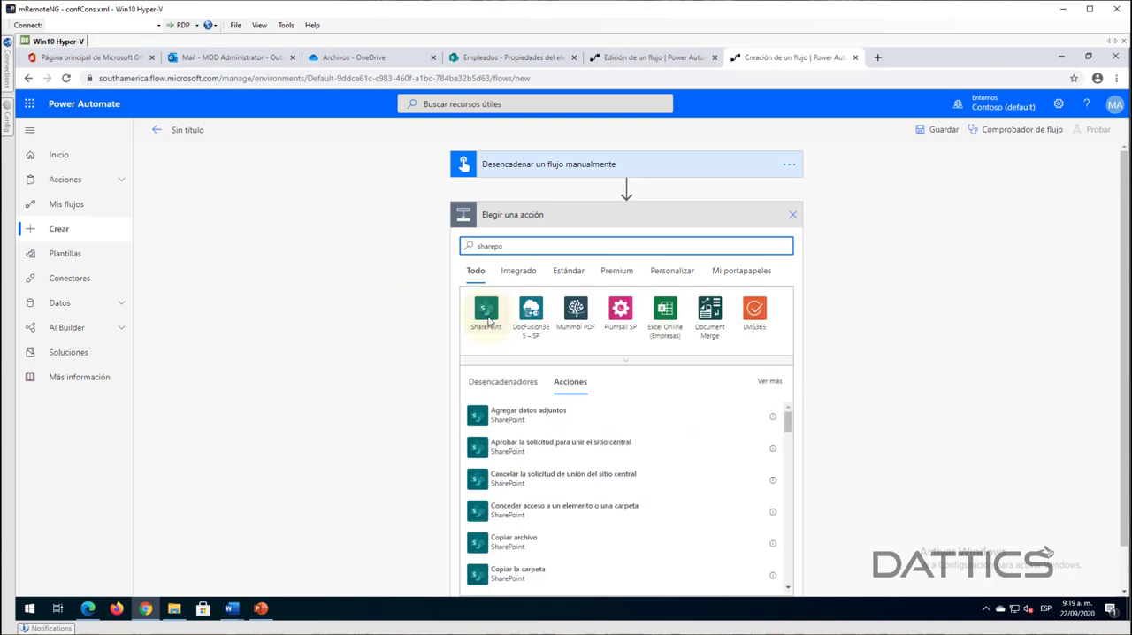
pyautogui.click(485, 315)
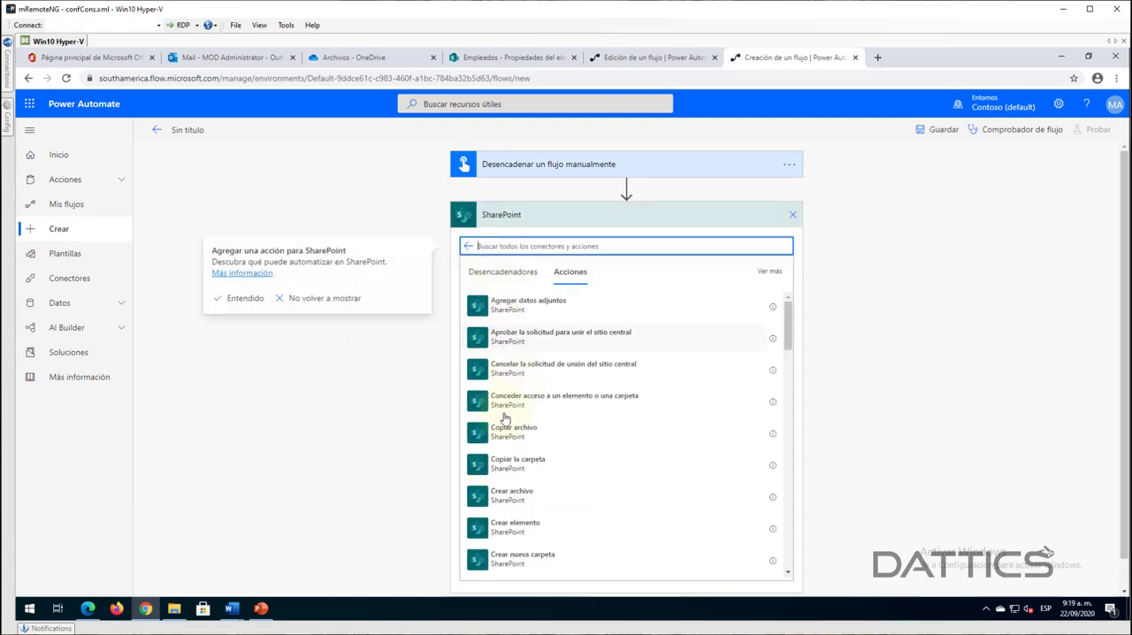
pyautogui.write('obtene')
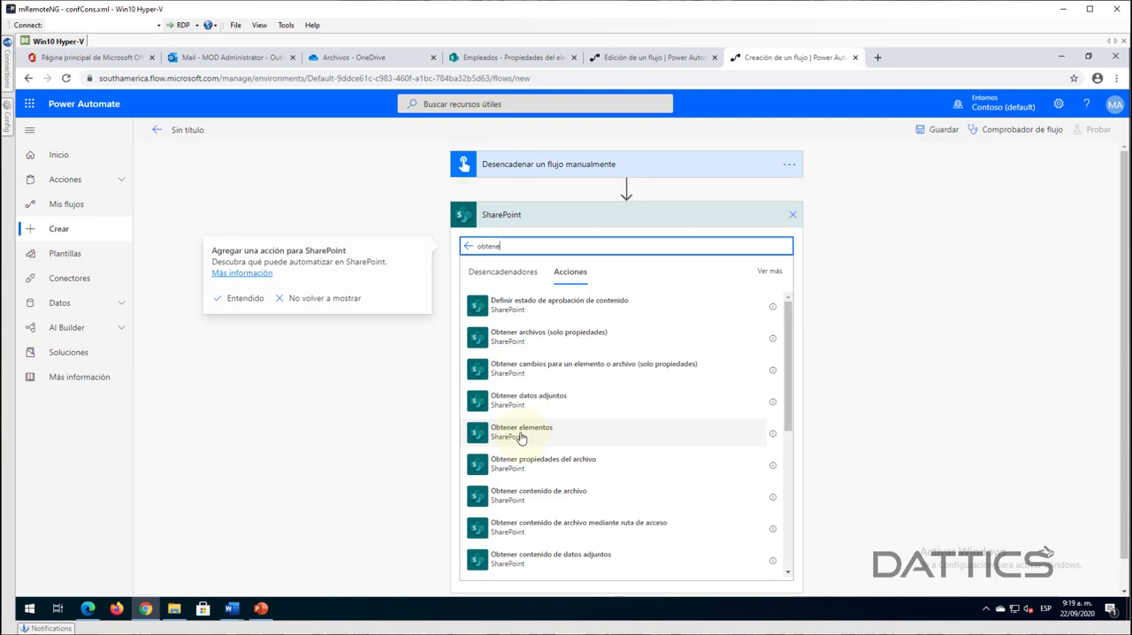
pyautogui.click(522, 438)
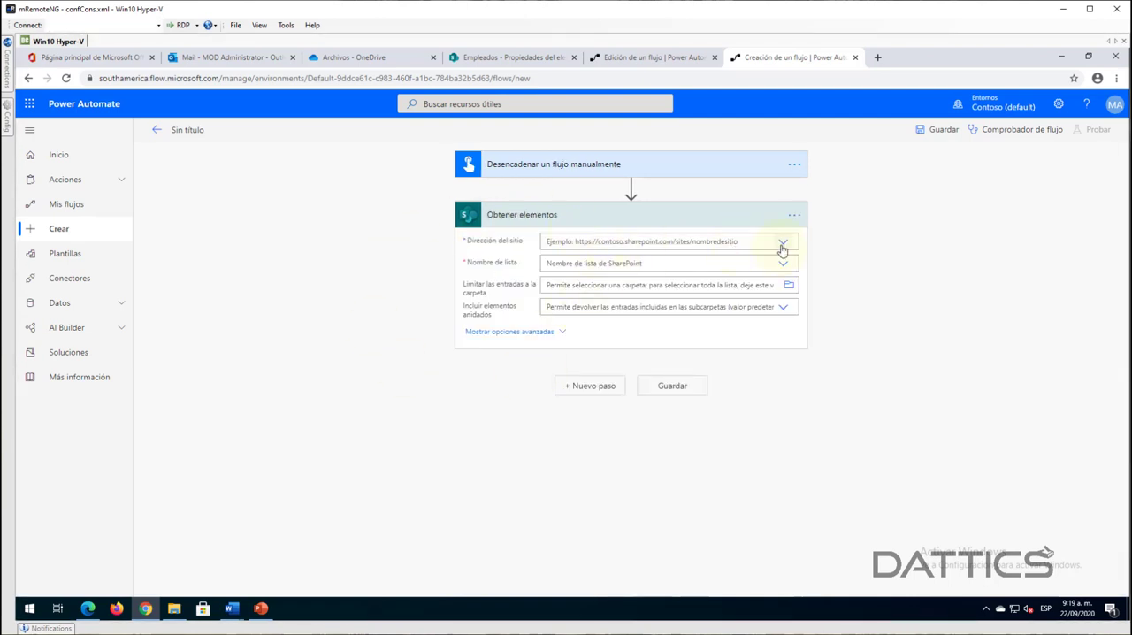
# - Try the "Facturas de Compra" site as the site address of "Obtener elementos"
pyautogui.click(781, 248)
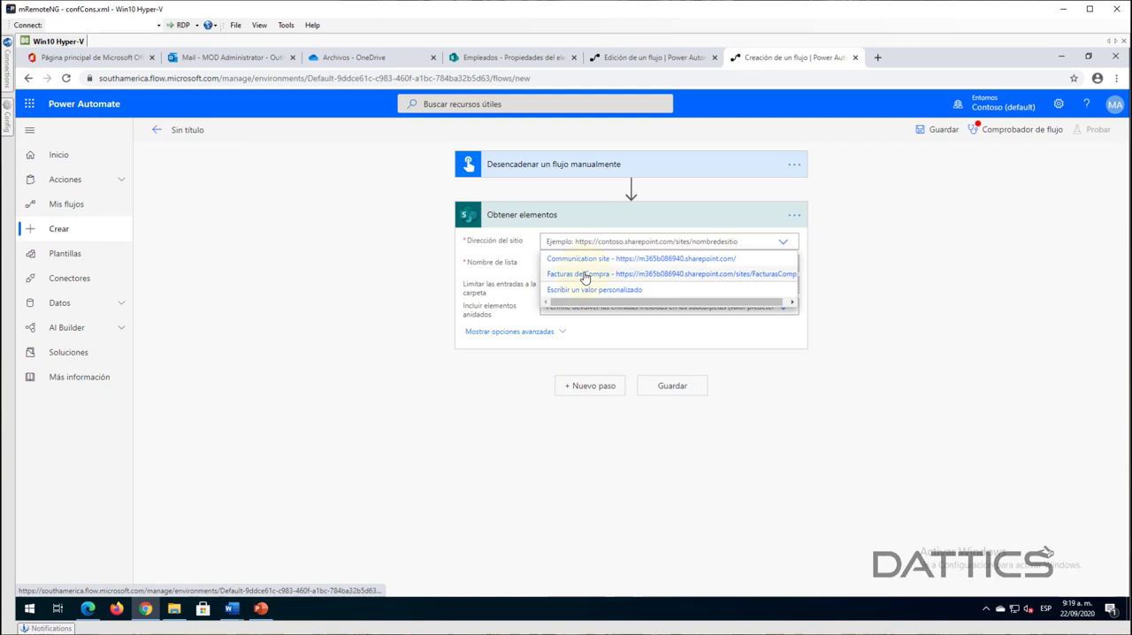
pyautogui.click(585, 275)
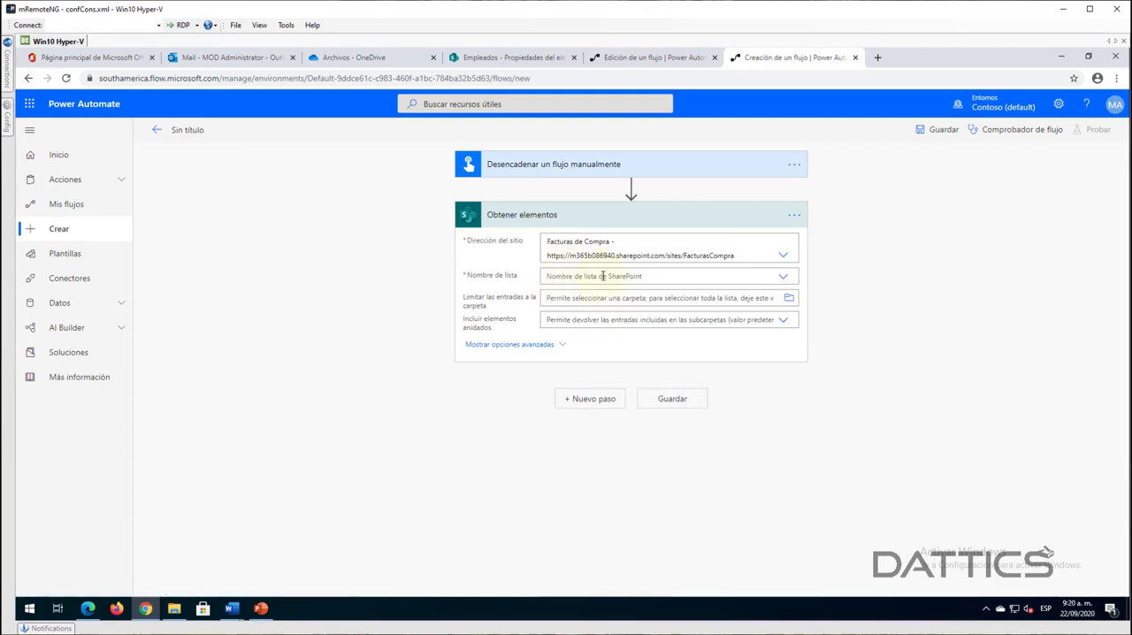
pyautogui.click(782, 255)
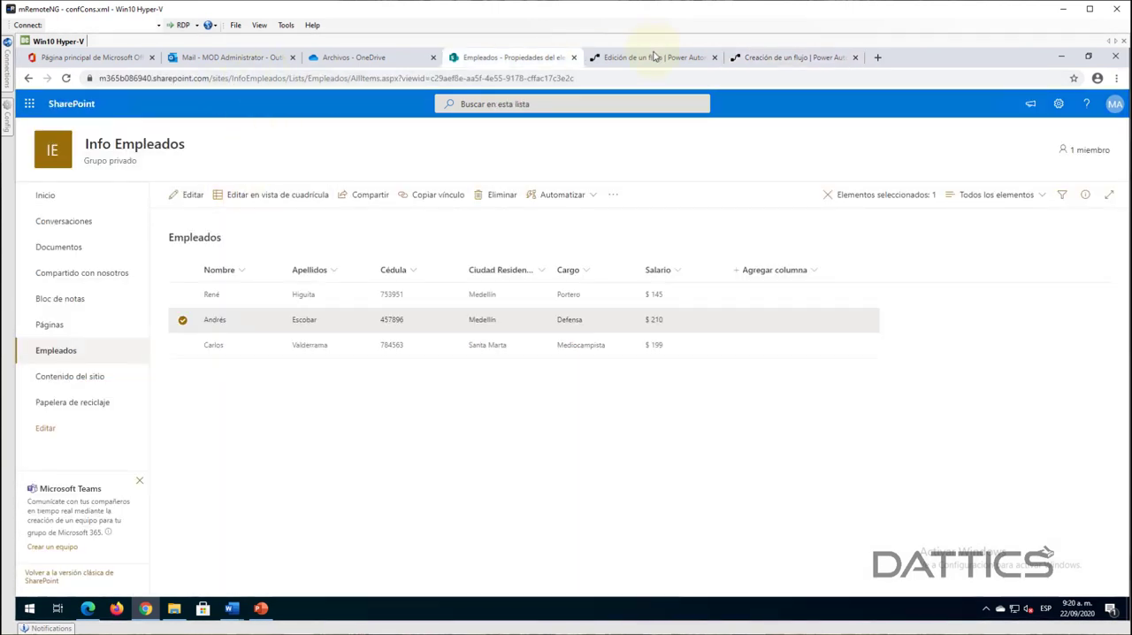
pyautogui.click(655, 56)
pyautogui.click(770, 57)
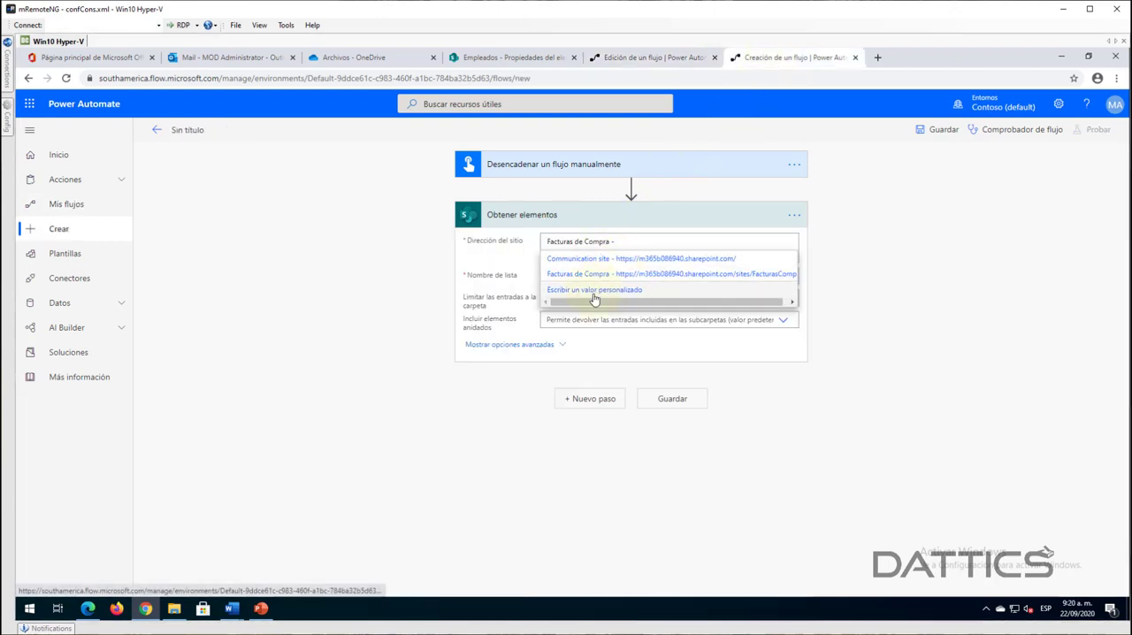
pyautogui.click(524, 59)
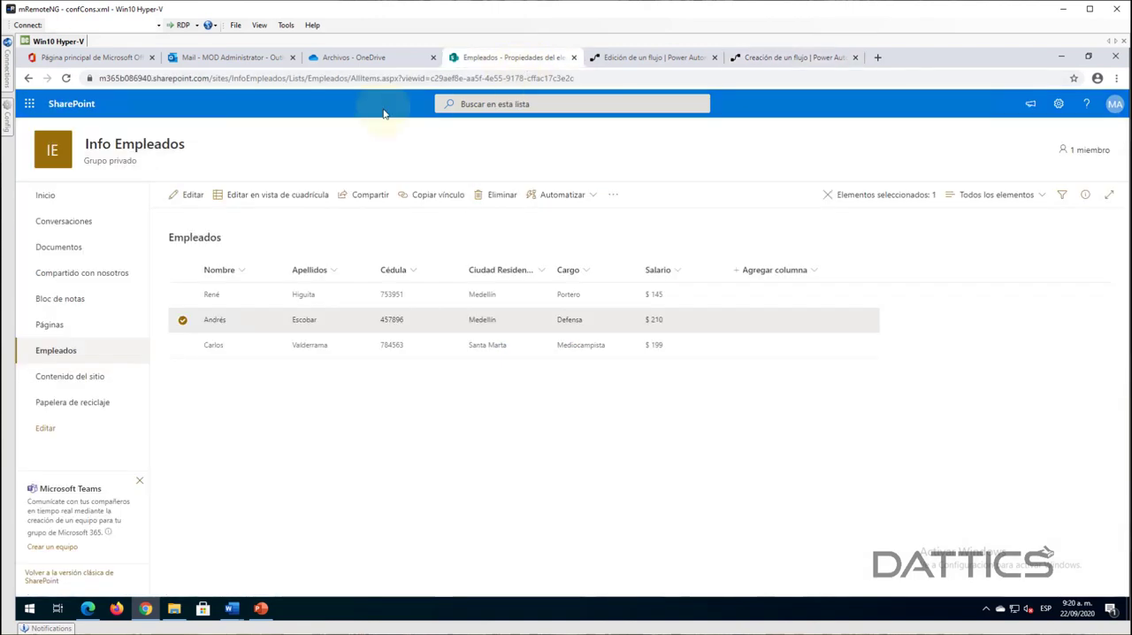
pyautogui.click(281, 79)
pyautogui.click(290, 81)
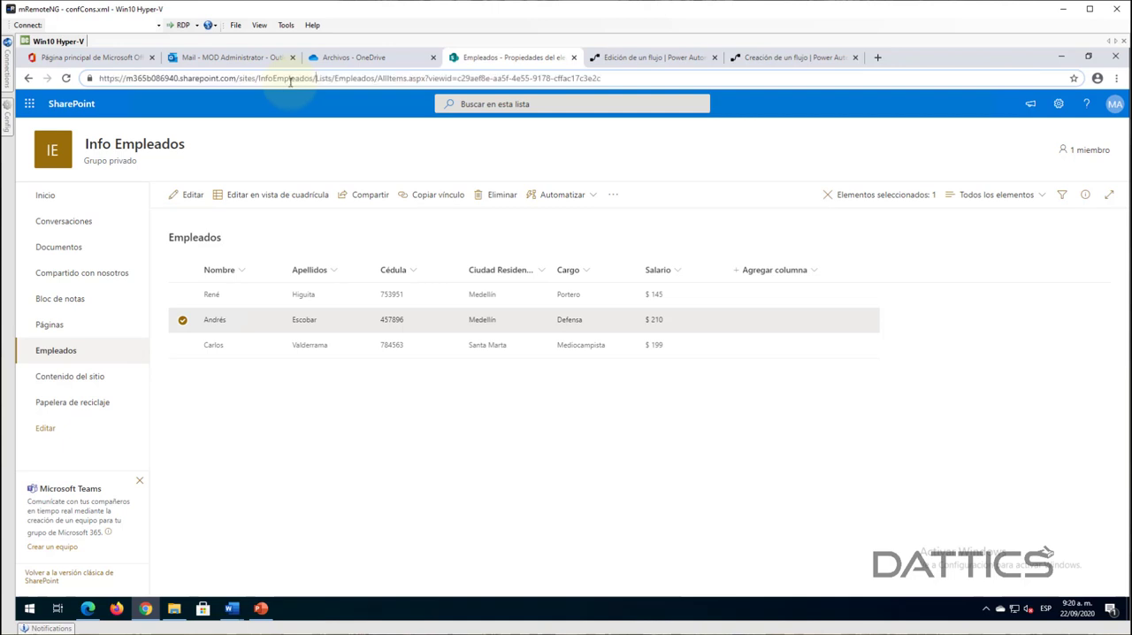
pyautogui.moveTo(314, 79); pyautogui.dragTo(114, 104)
pyautogui.hotkey('ctrl', 'c')
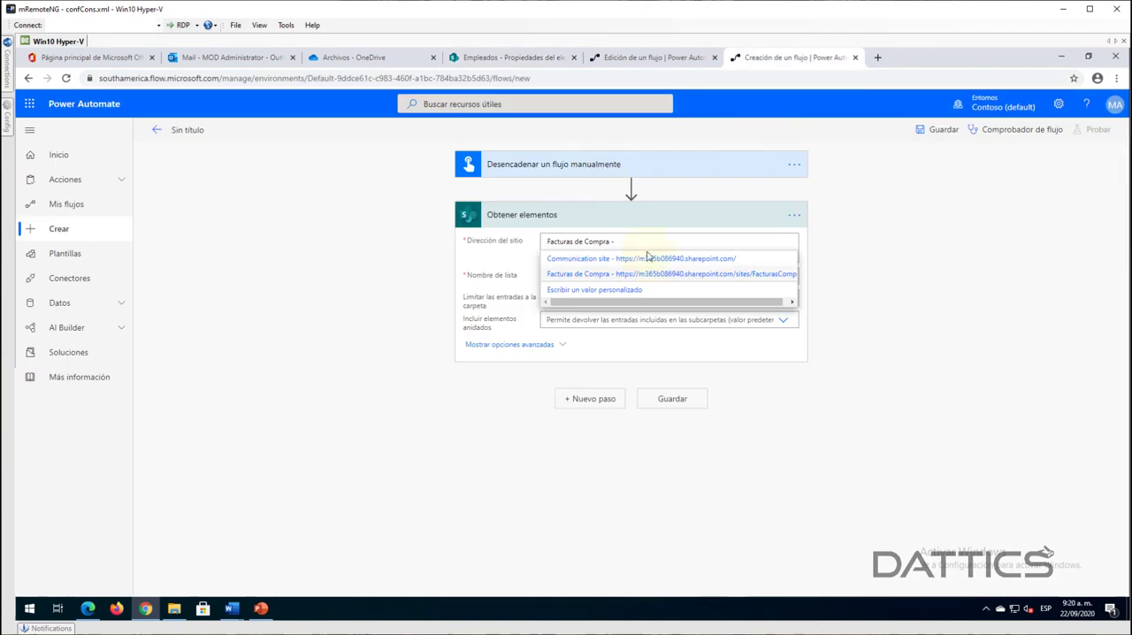
pyautogui.click(579, 289)
pyautogui.hotkey('ctrl', 'v')
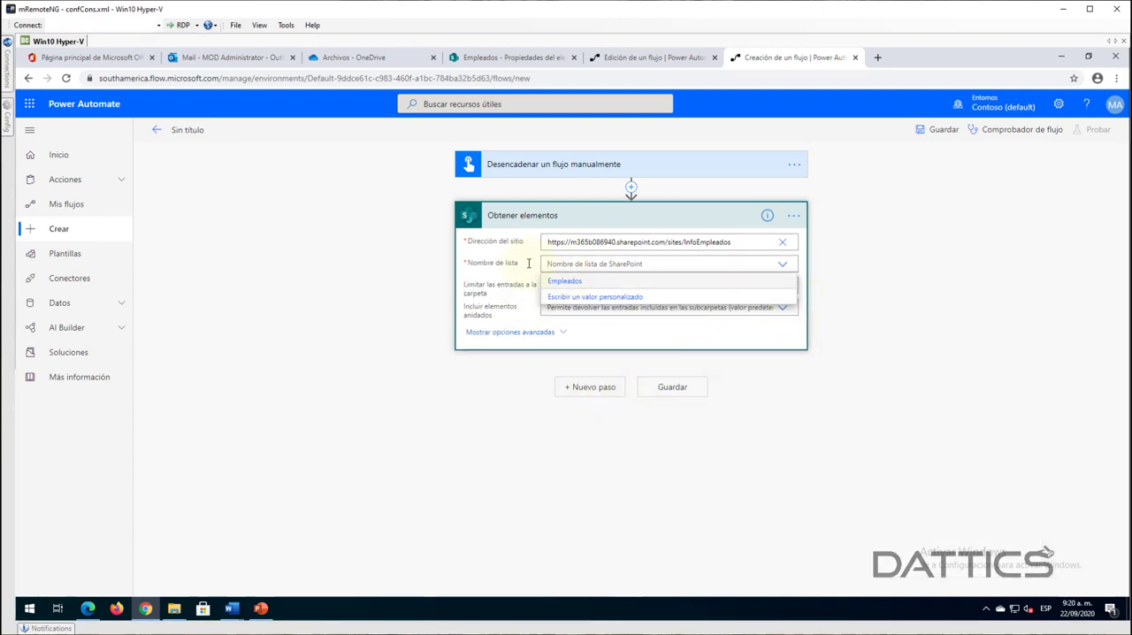
pyautogui.click(572, 286)
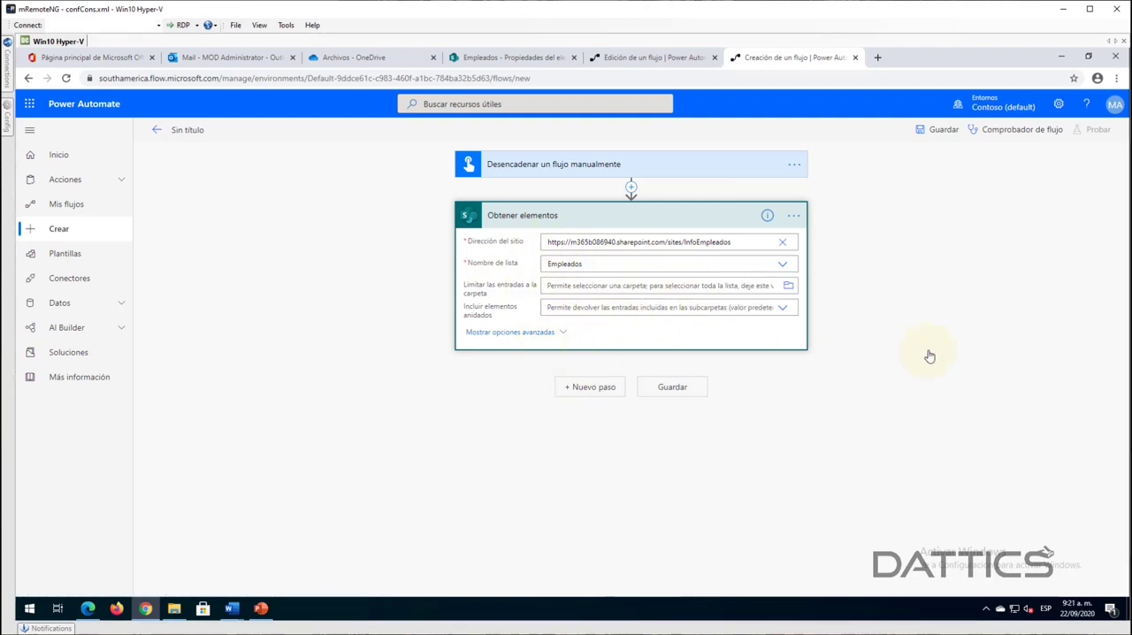
# - Save the new flow and dismiss the clipboard history window
pyautogui.click(944, 133)
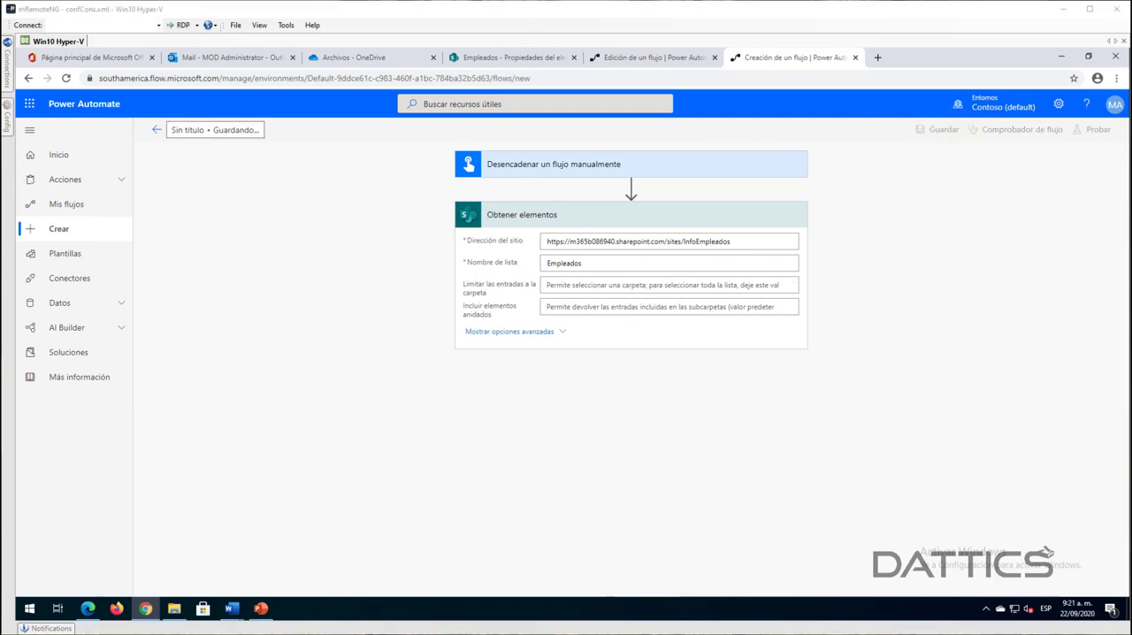
pyautogui.hotkey('ctrl', '`')
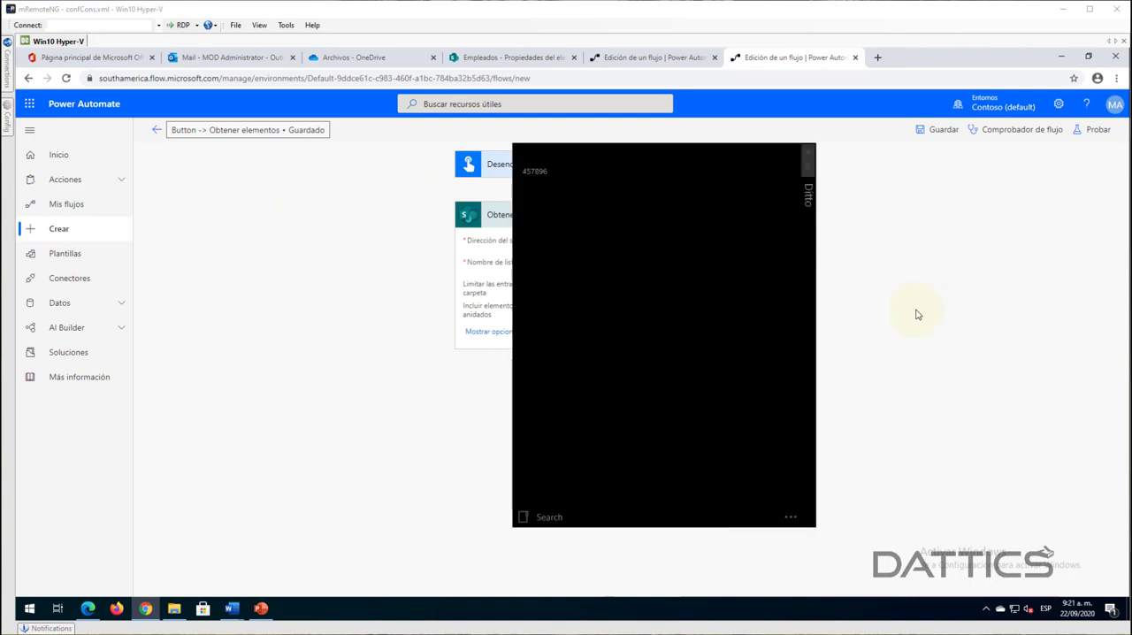
pyautogui.press('Escape')
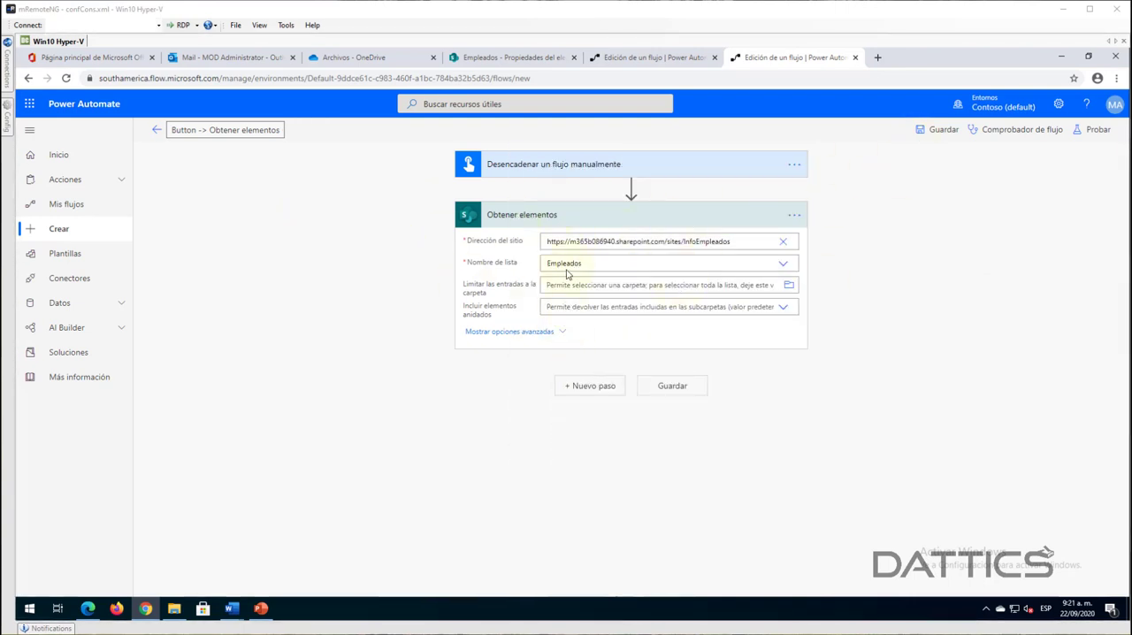
# - Test the flow by performing the trigger action manually, entering an ID number for "Cédula", and run it
pyautogui.click(1085, 130)
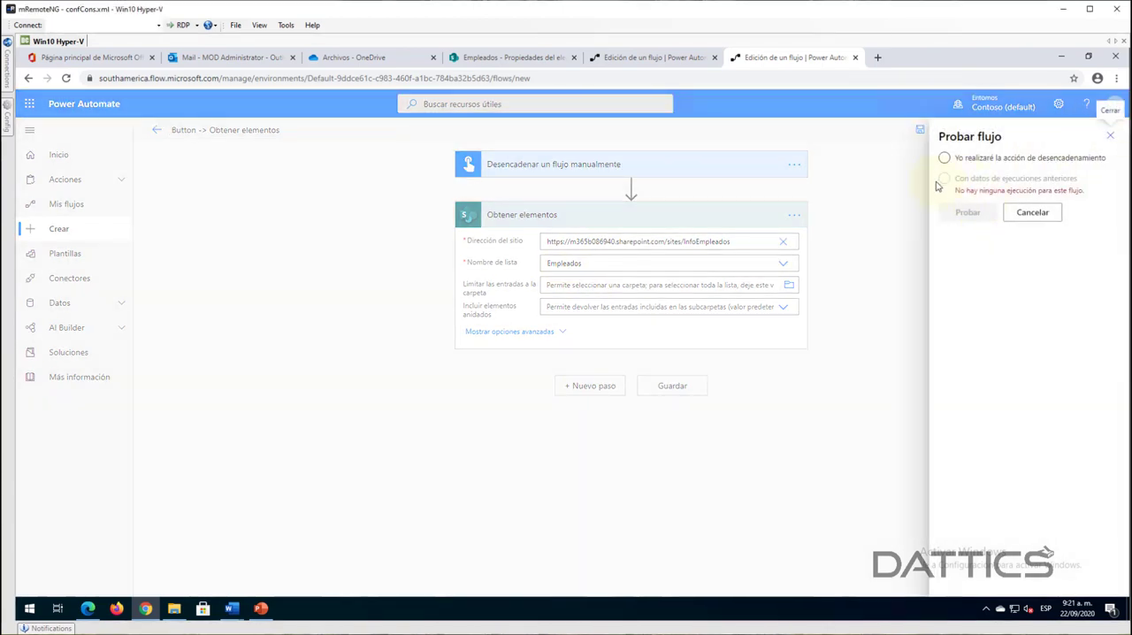
pyautogui.click(944, 158)
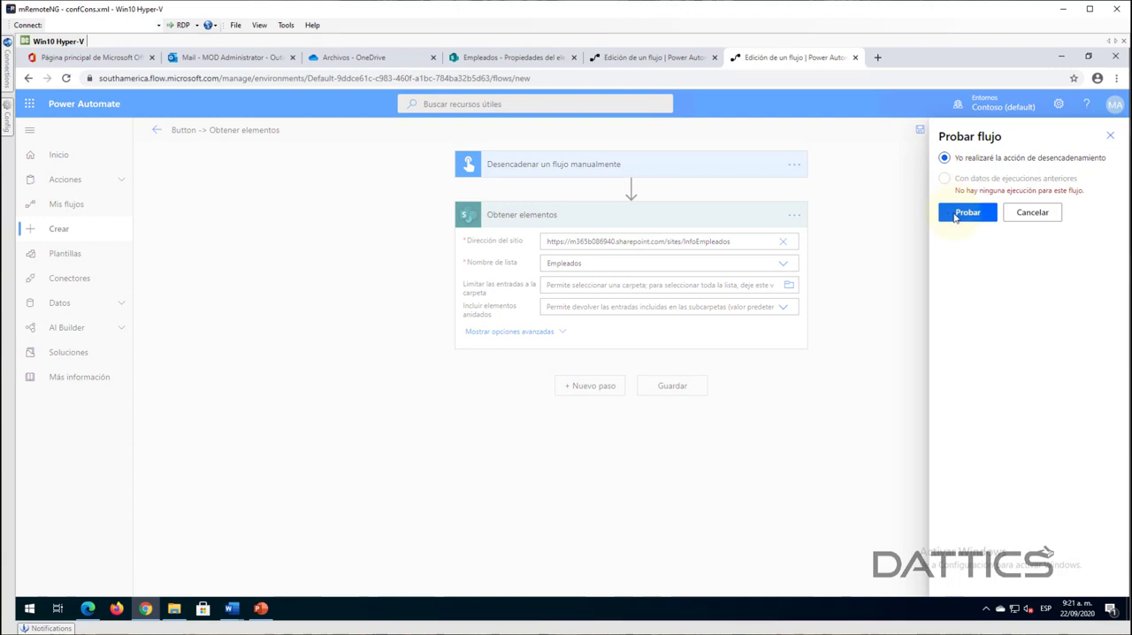
pyautogui.click(967, 212)
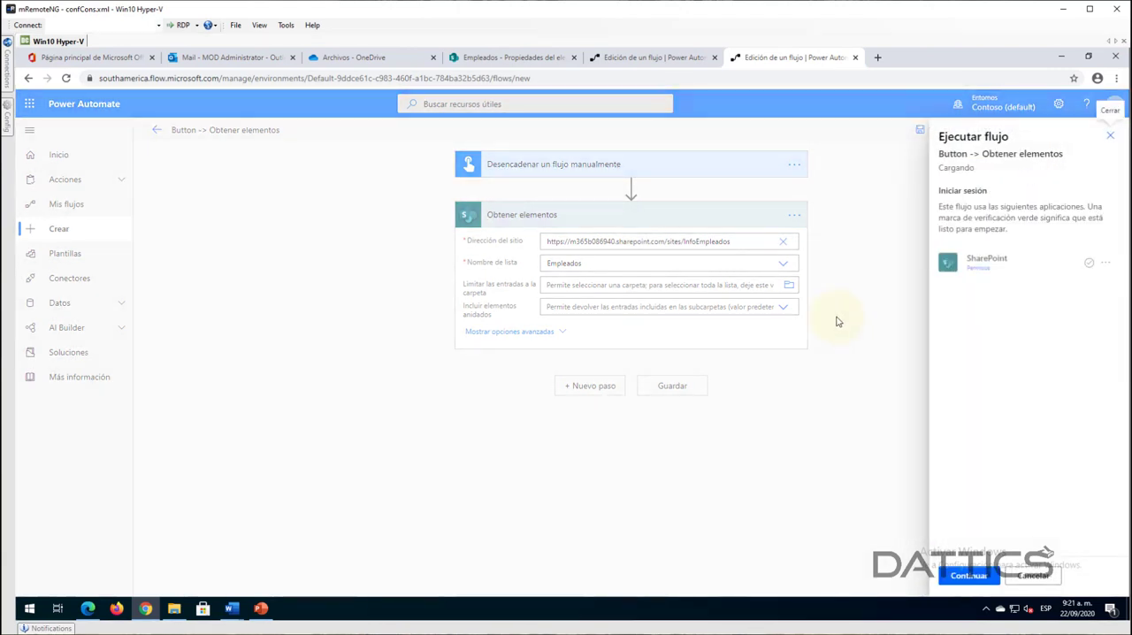
pyautogui.click(972, 573)
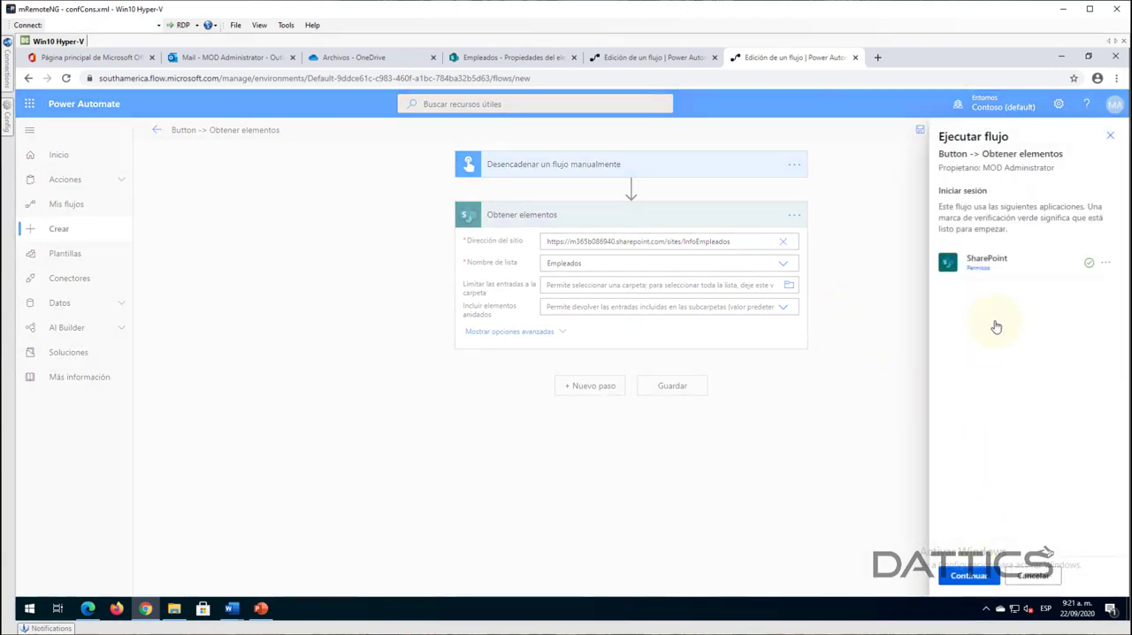
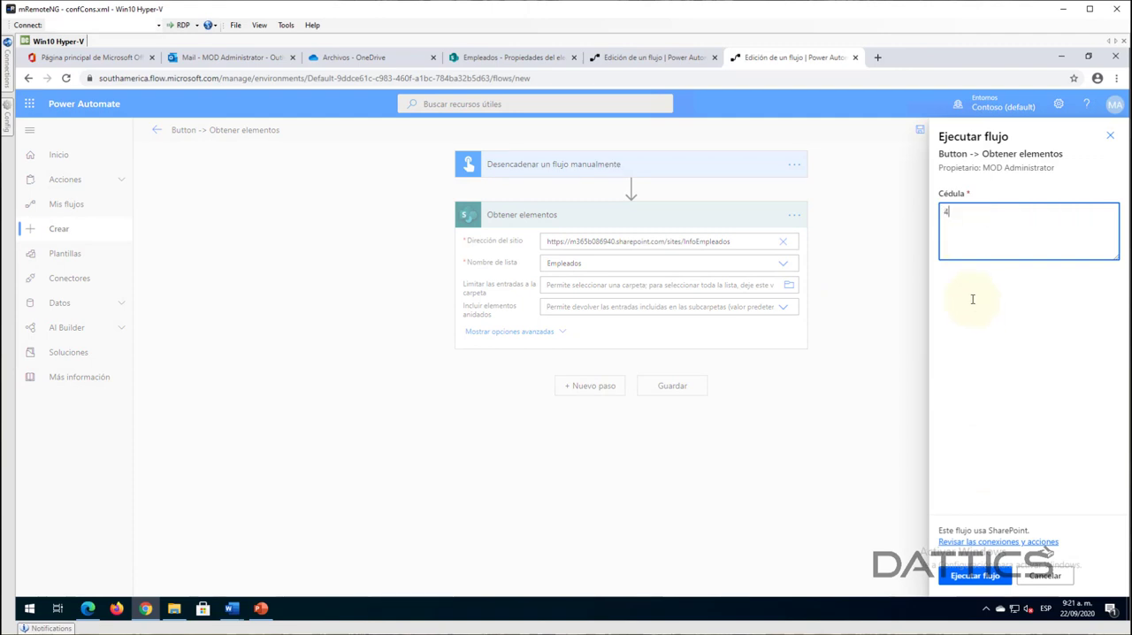
pyautogui.click(974, 574)
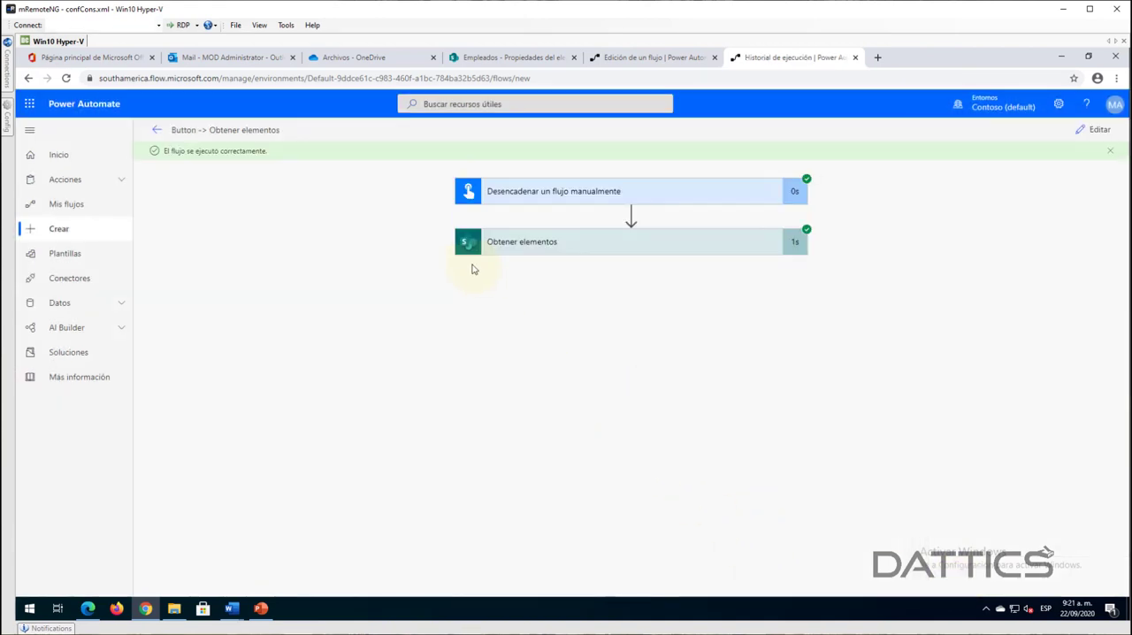
# - Examine the "Obtener elementos" inputs in the test run, open its outputs, and select the entire JSON text for copying
pyautogui.click(488, 243)
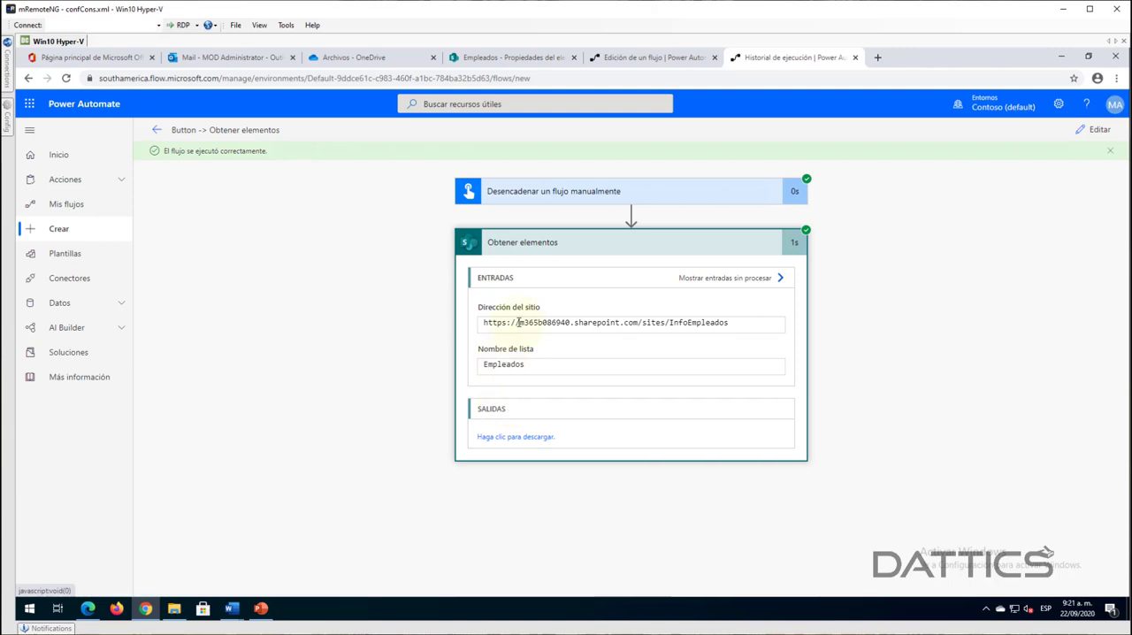
pyautogui.moveTo(518, 323); pyautogui.dragTo(599, 323)
pyautogui.moveTo(488, 365); pyautogui.dragTo(511, 365)
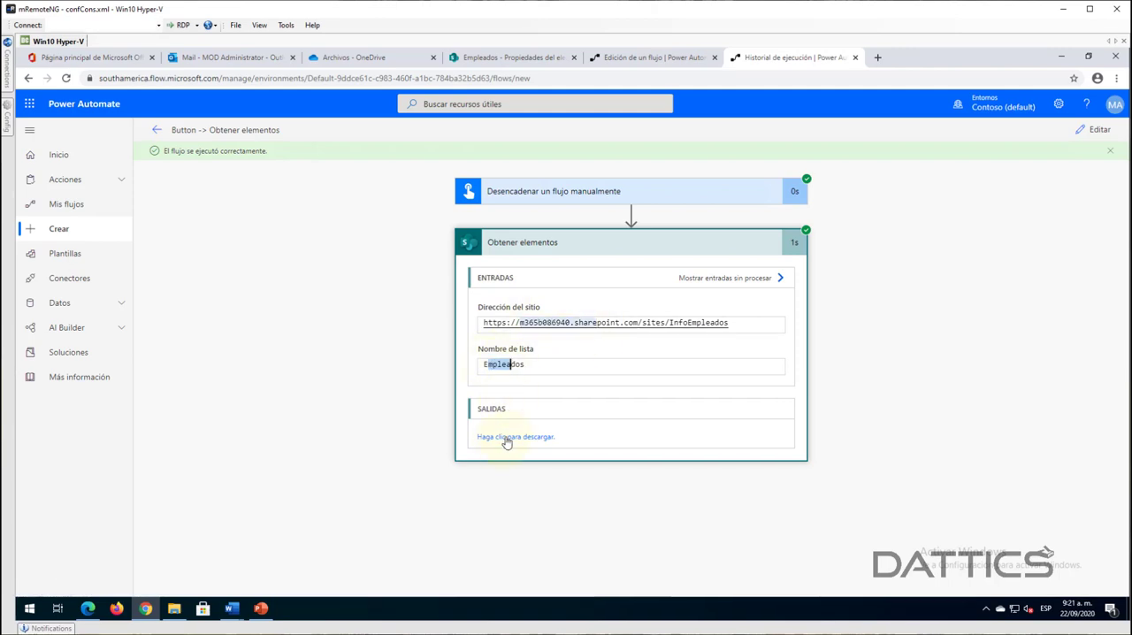
pyautogui.click(506, 440)
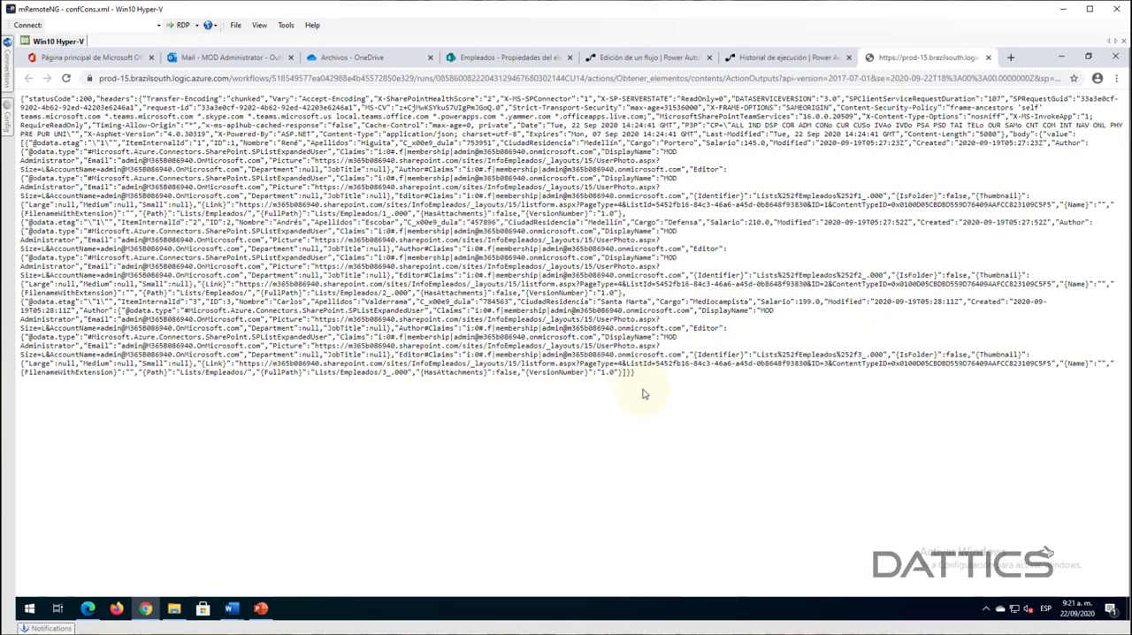
pyautogui.moveTo(637, 372); pyautogui.dragTo(17, 93)
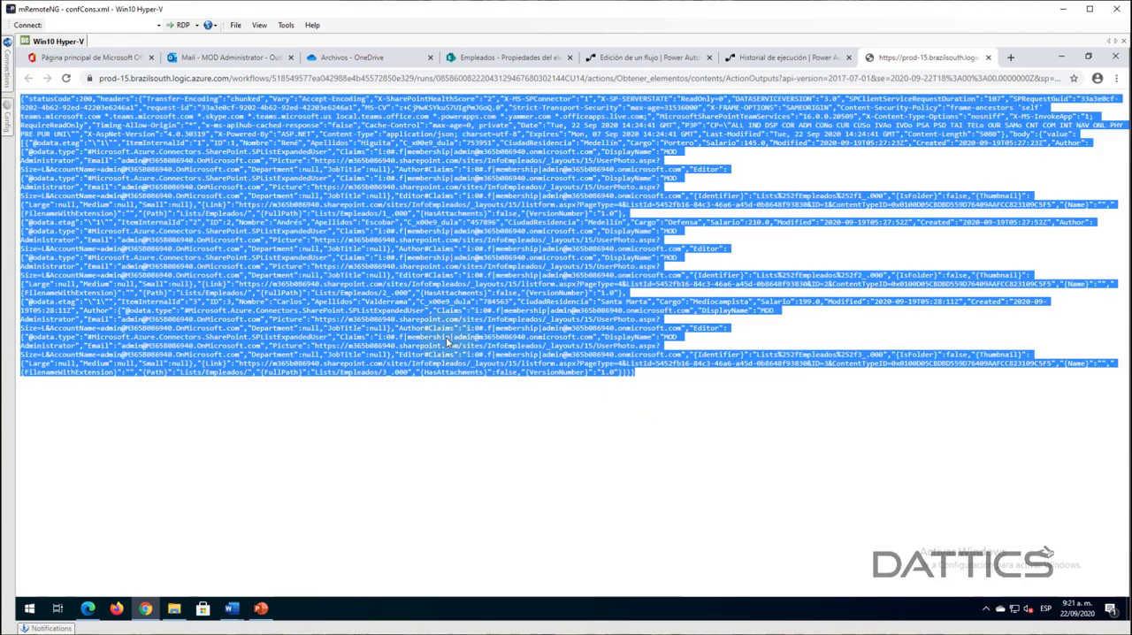
# - Search the web for "json beautify" in the tab holding the JSON output
pyautogui.click(900, 80)
pyautogui.write('json b')
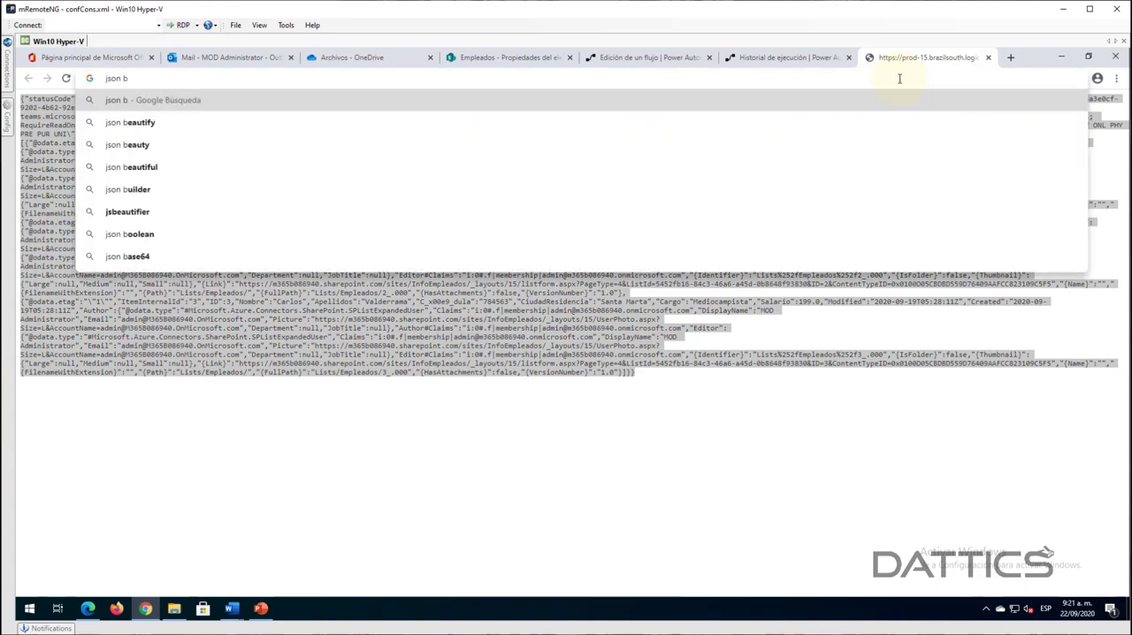
pyautogui.press('Down')
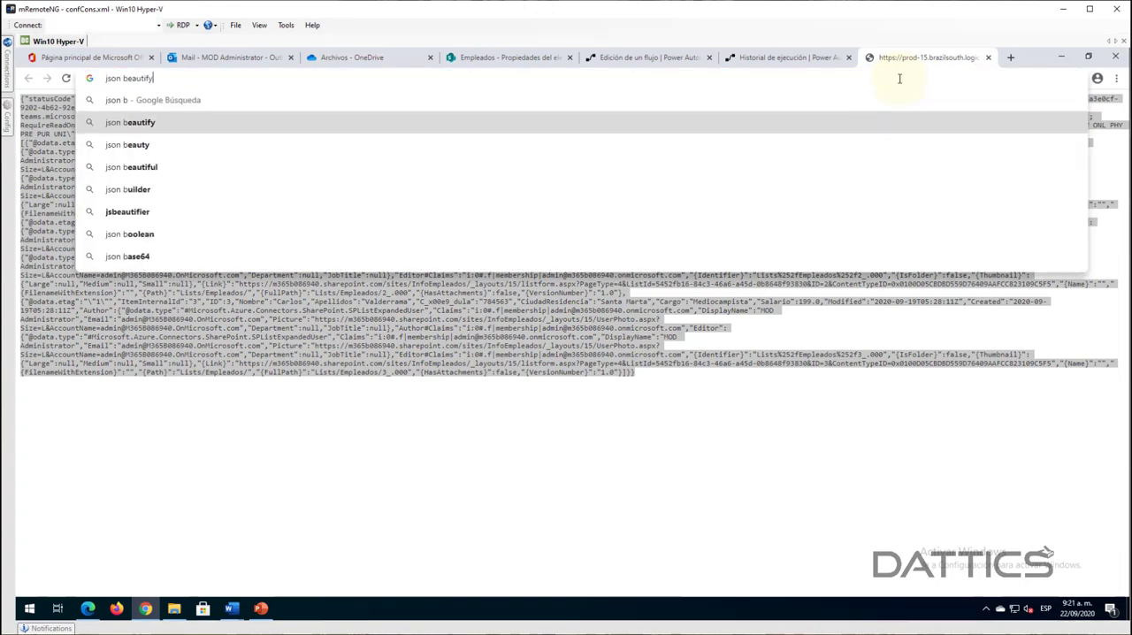
pyautogui.press('Return')
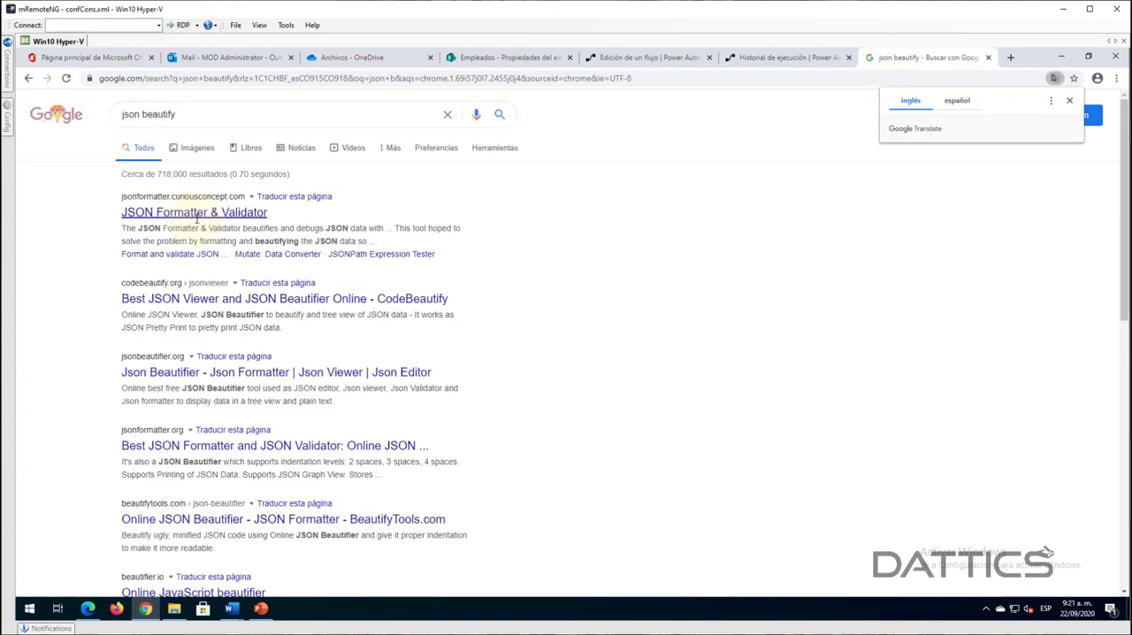
# - Open the JSON Formatter & Validator site, paste the copied outputs JSON into it, and process it
pyautogui.click(183, 213)
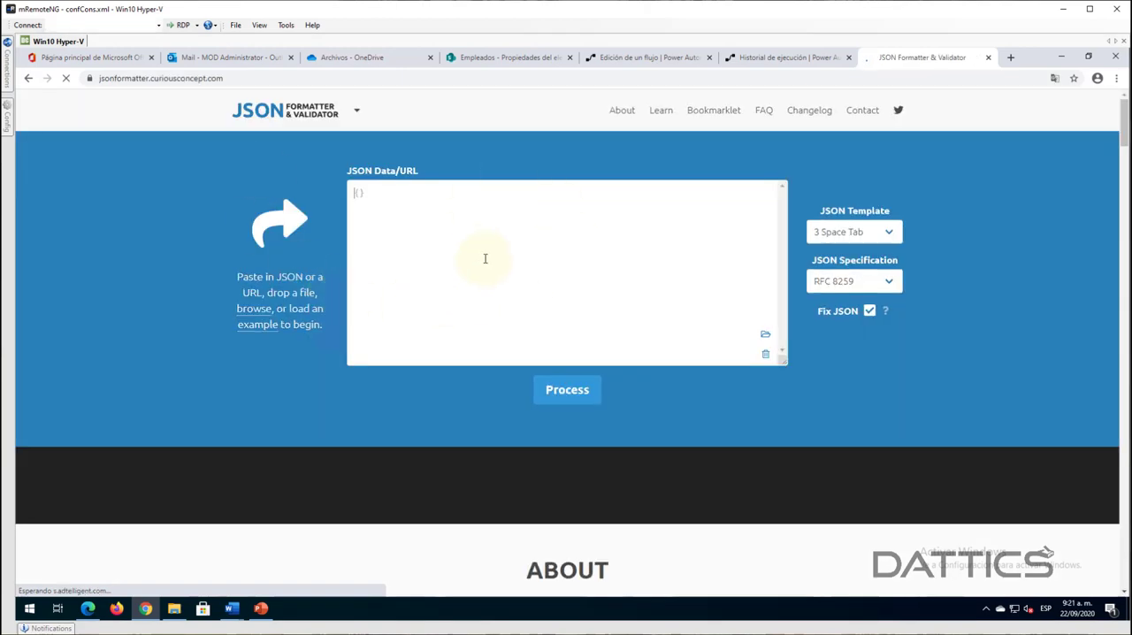
pyautogui.hotkey('ctrl', 'v')
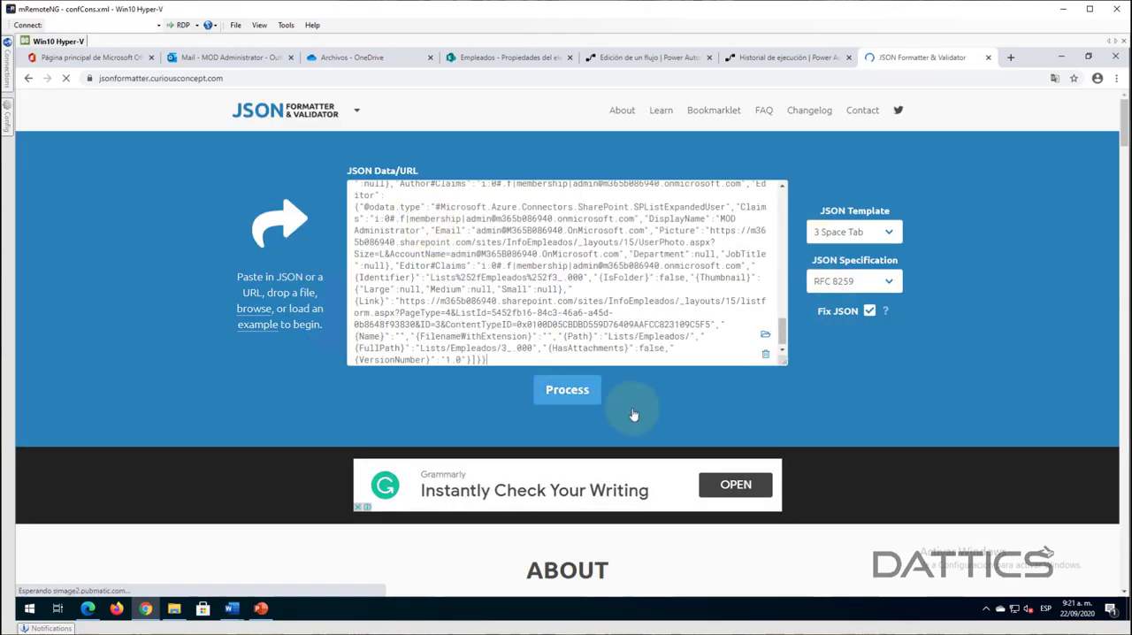
pyautogui.click(570, 390)
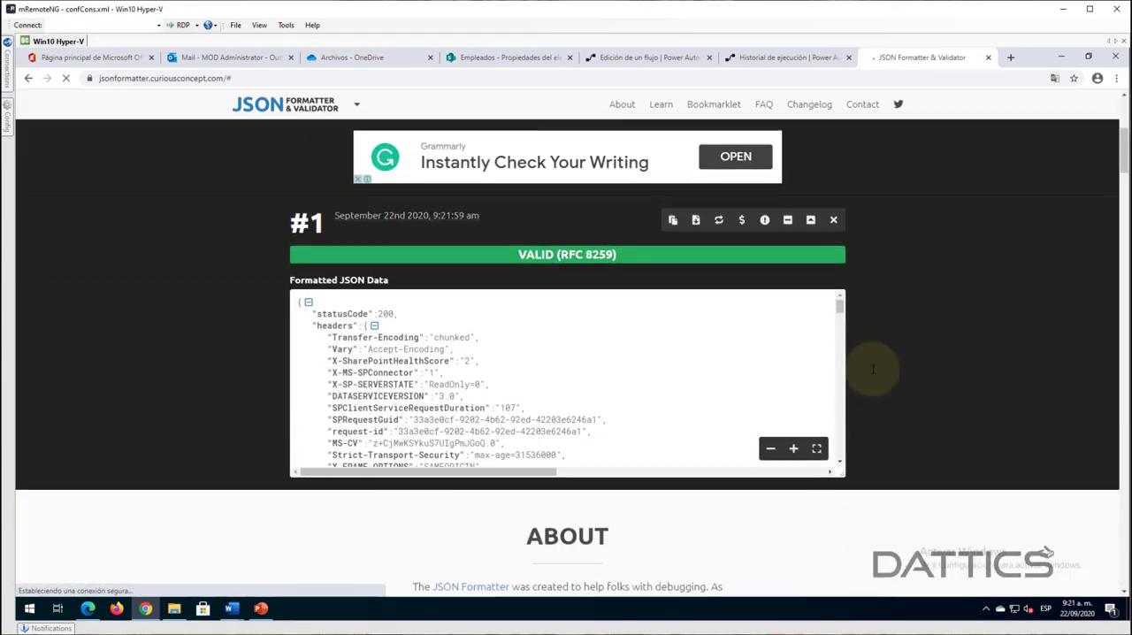
pyautogui.scroll(2, 984, 267)
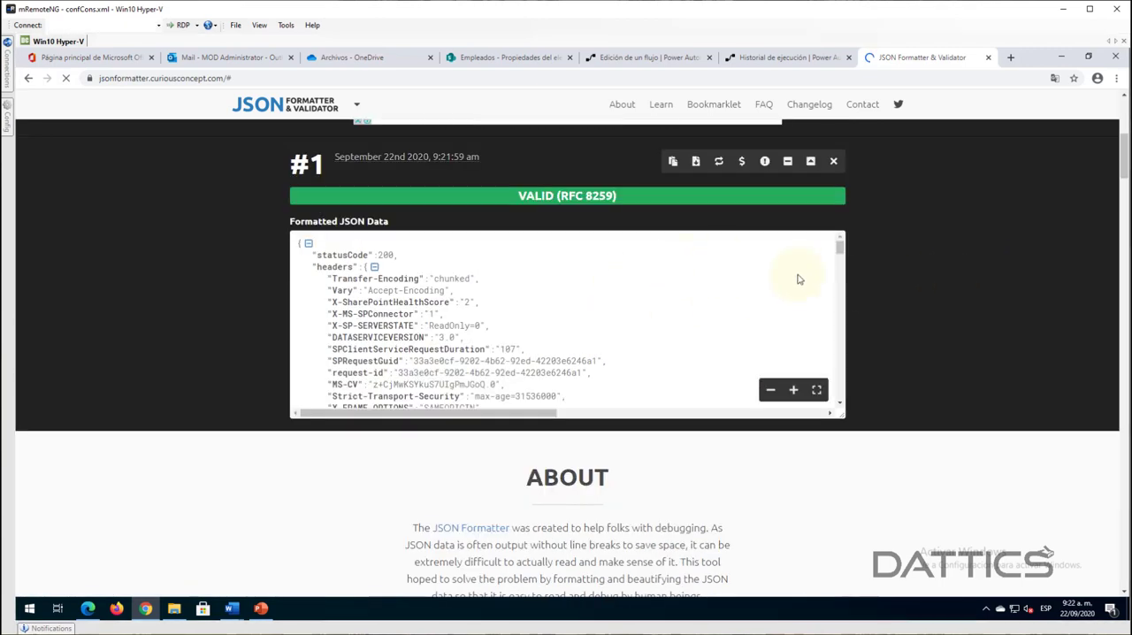
# - Examine the body's value array in the formatted JSON, reviewing the employee records and their column keys
pyautogui.moveTo(839, 252); pyautogui.dragTo(840, 281)
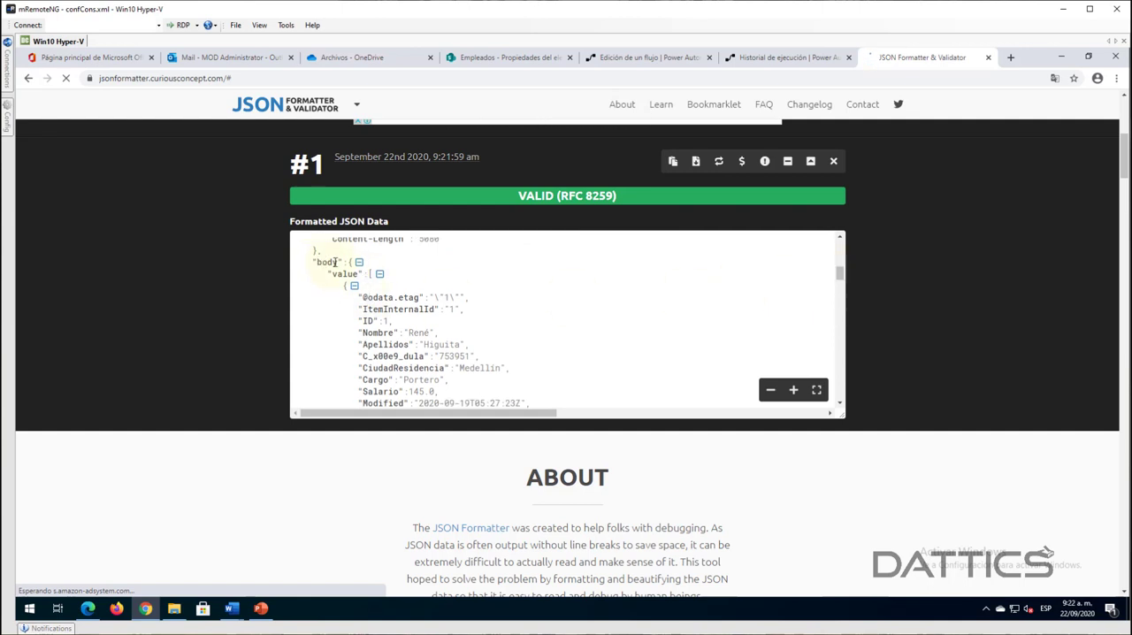
pyautogui.doubleClick(343, 273)
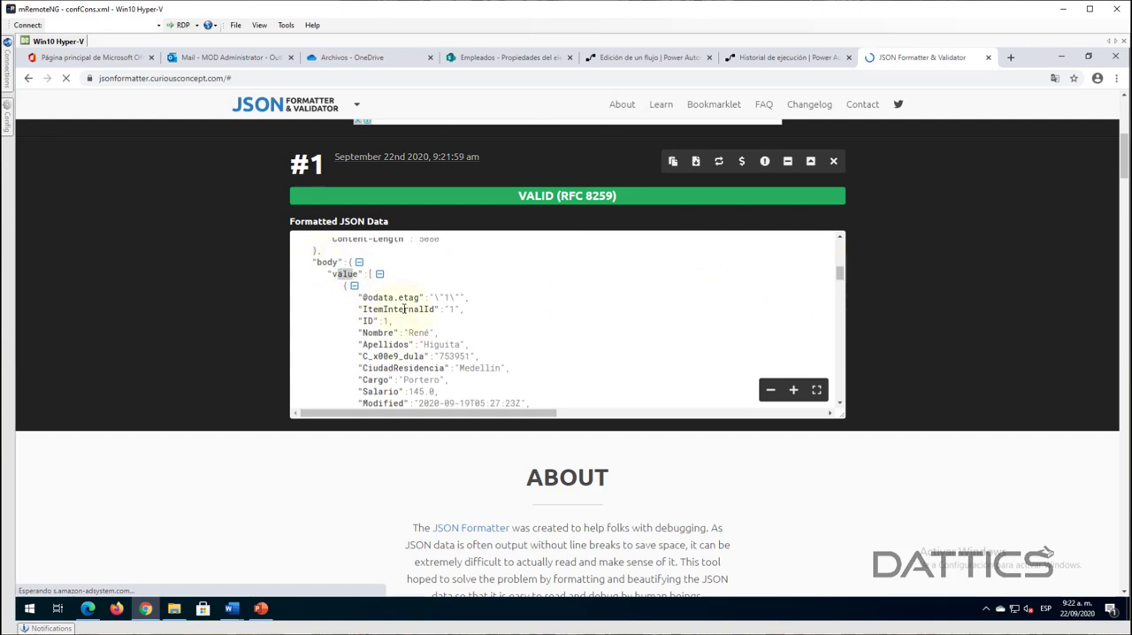
pyautogui.click(494, 348)
pyautogui.scroll(-1, 415, 344)
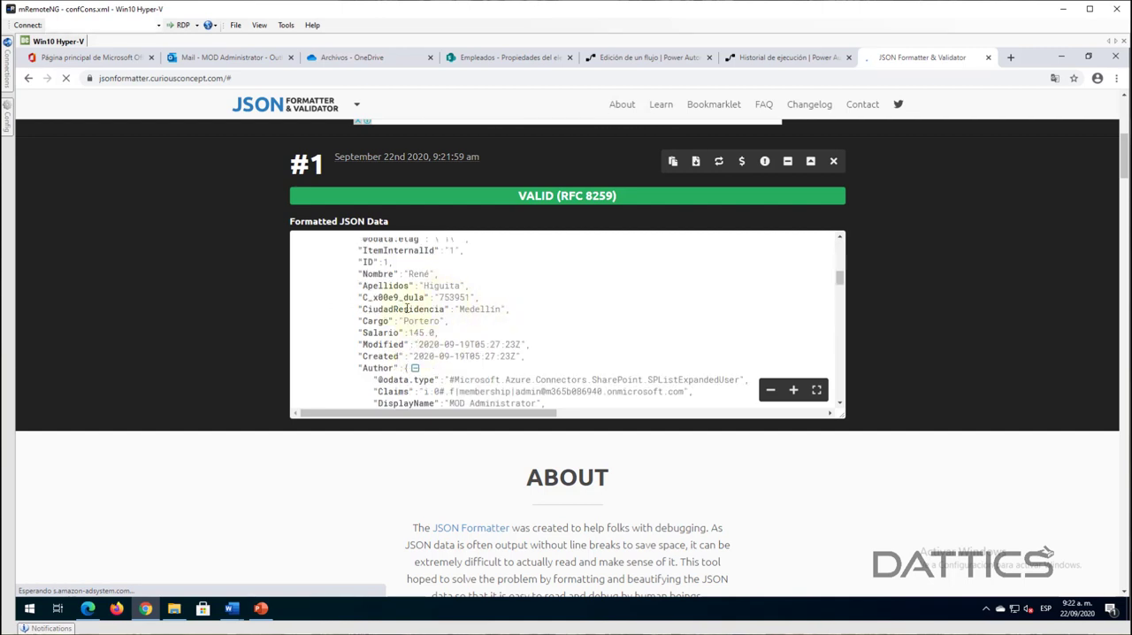
pyautogui.doubleClick(363, 274)
pyautogui.doubleClick(363, 286)
pyautogui.scroll(-3, 507, 316)
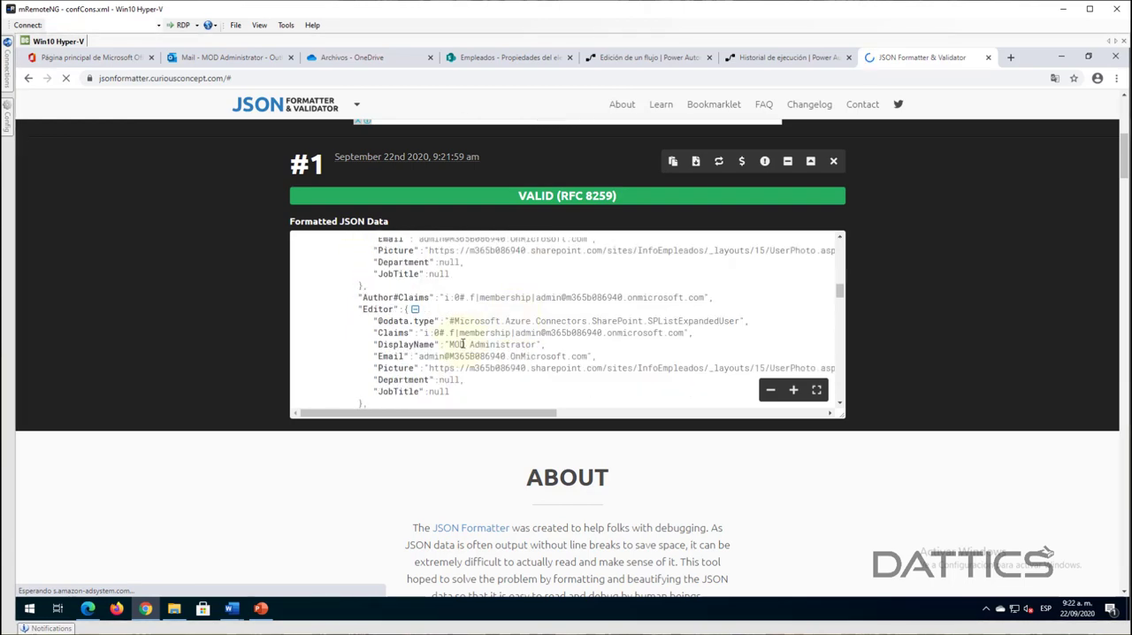
pyautogui.scroll(-2, 462, 344)
pyautogui.scroll(-1, 463, 349)
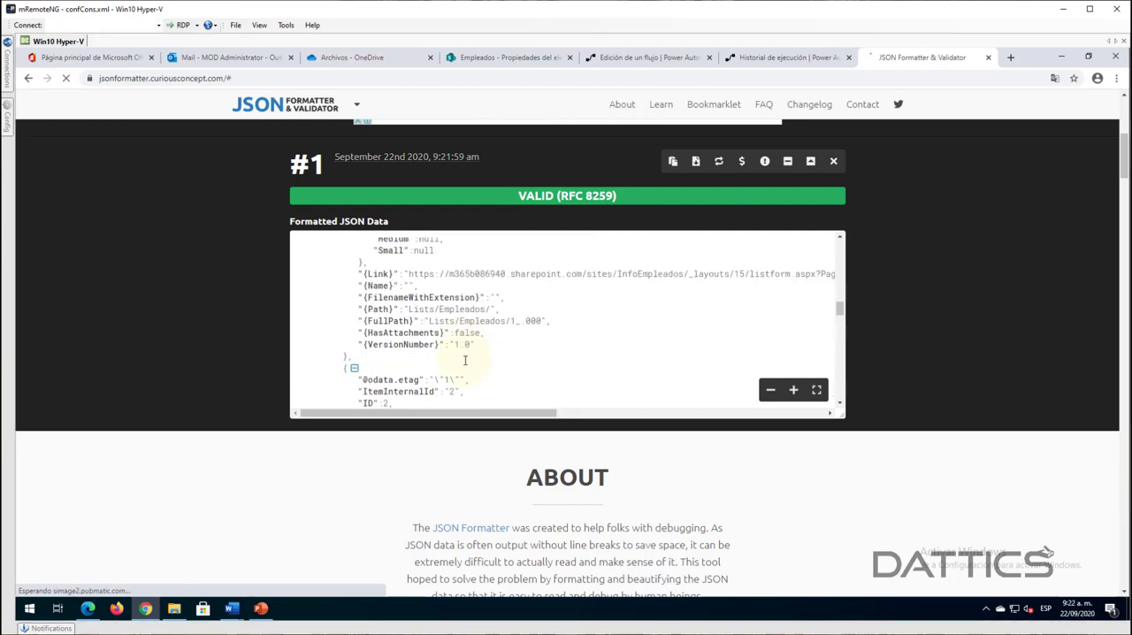
pyautogui.scroll(-5, 464, 353)
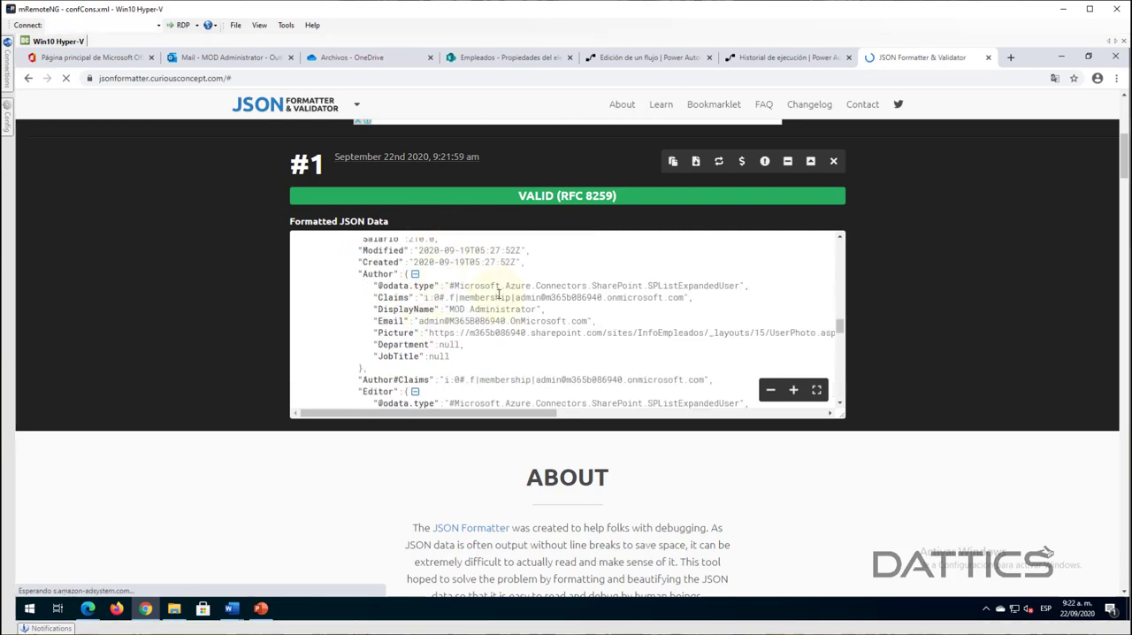
pyautogui.scroll(2, 498, 294)
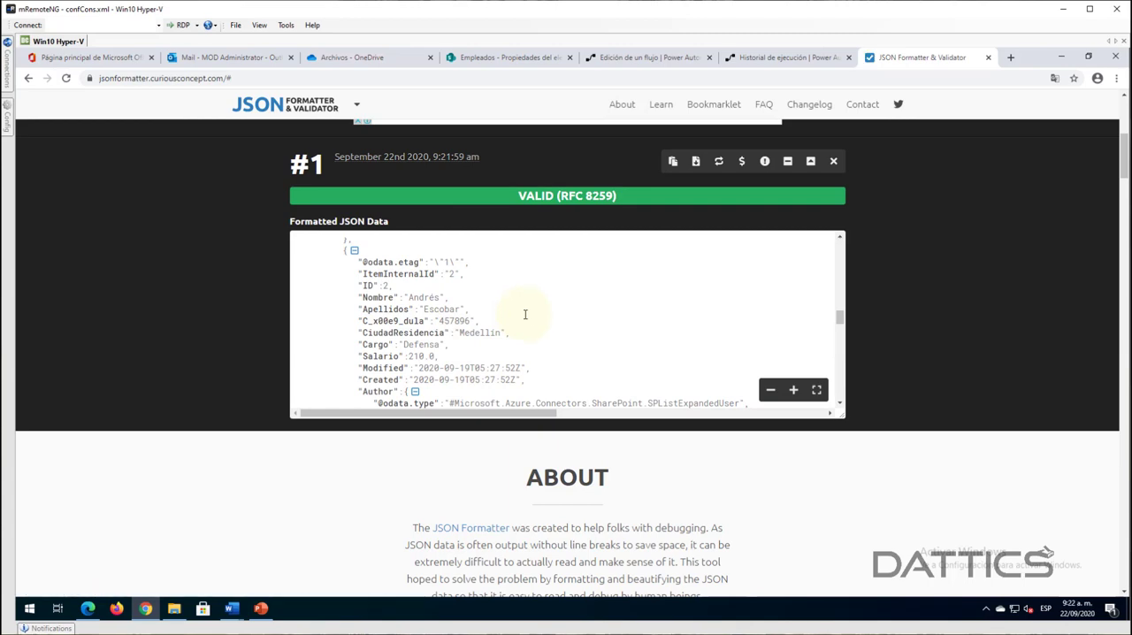
pyautogui.scroll(6, 529, 323)
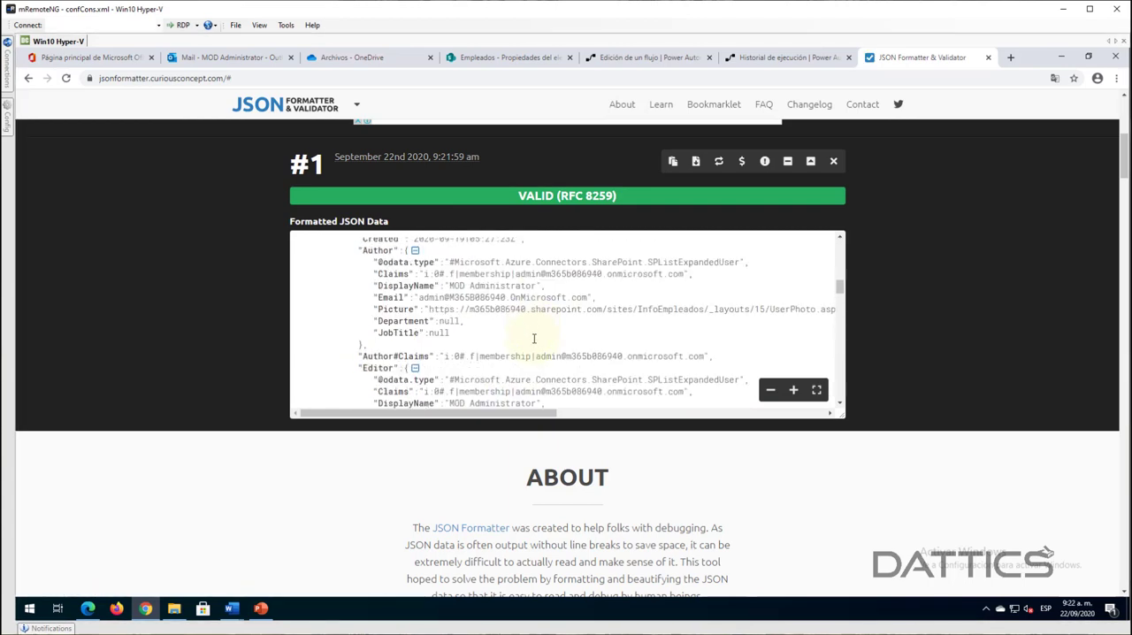
pyautogui.scroll(5, 533, 339)
pyautogui.scroll(-2, 538, 339)
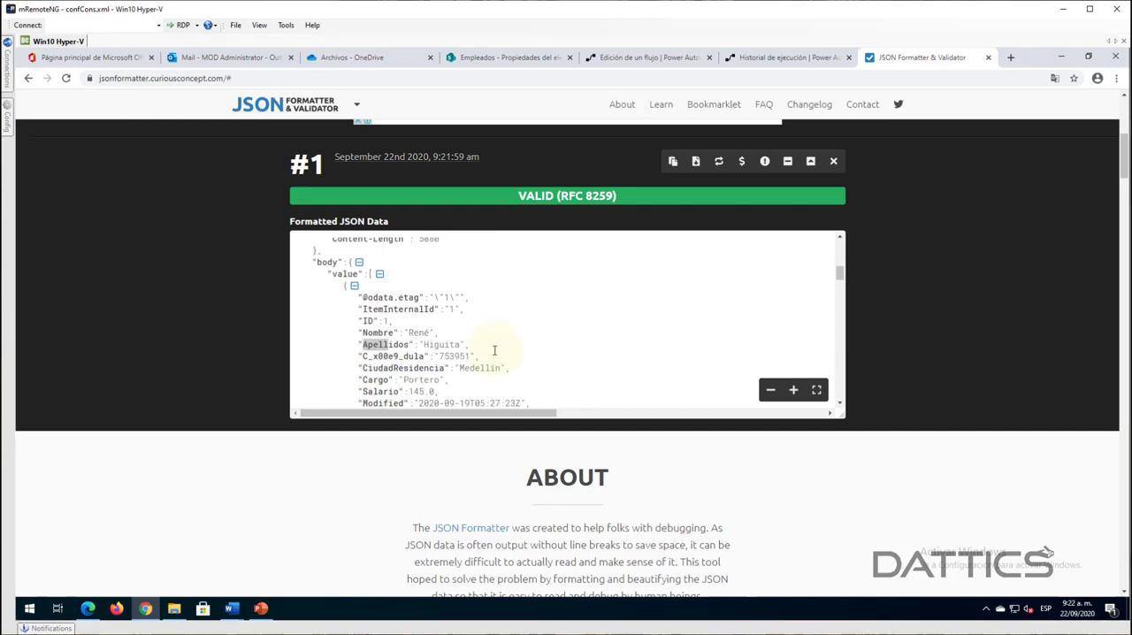
pyautogui.scroll(-2, 494, 357)
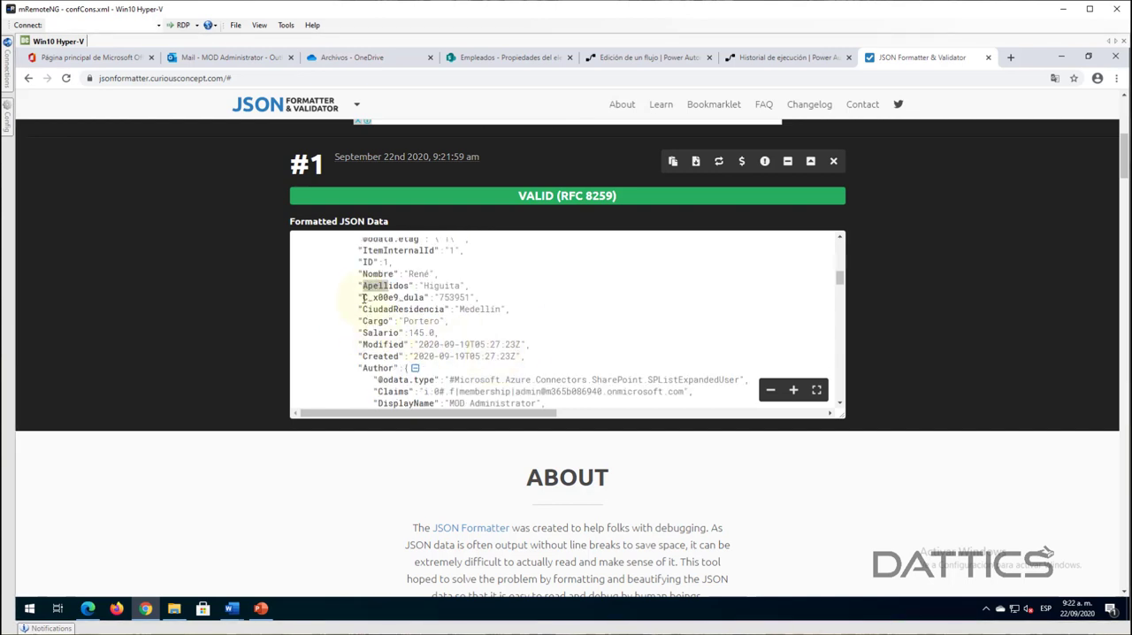
# - Compare the C_x00e9_dula key with the Cédula column in the SharePoint Empleados list, and copy the key name from the formatted JSON
pyautogui.moveTo(362, 298); pyautogui.dragTo(425, 298)
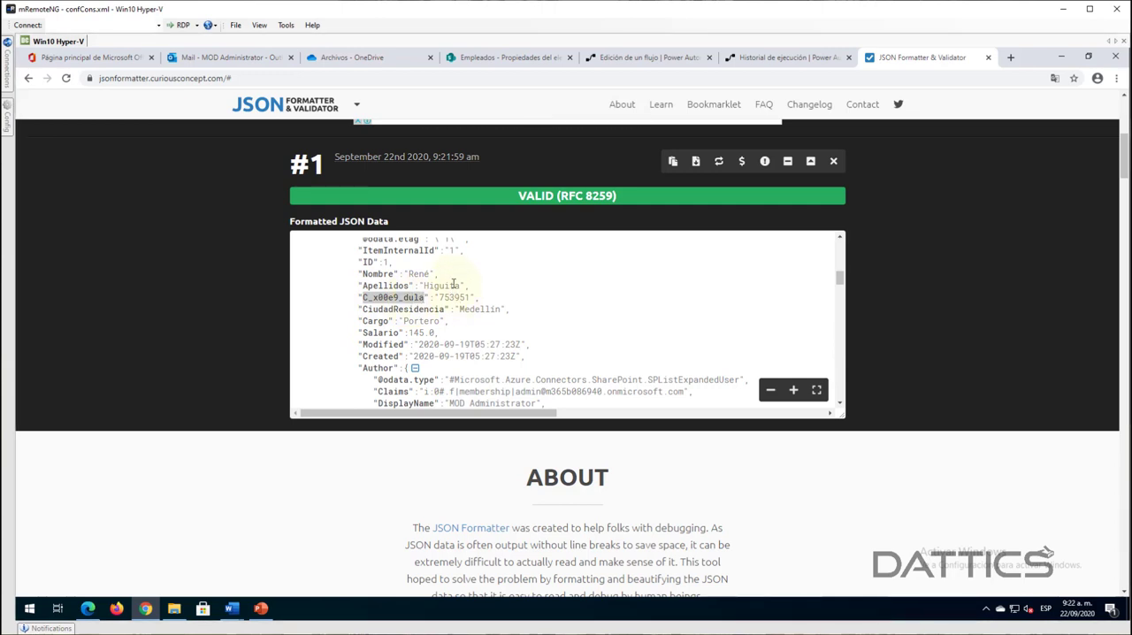
pyautogui.click(497, 62)
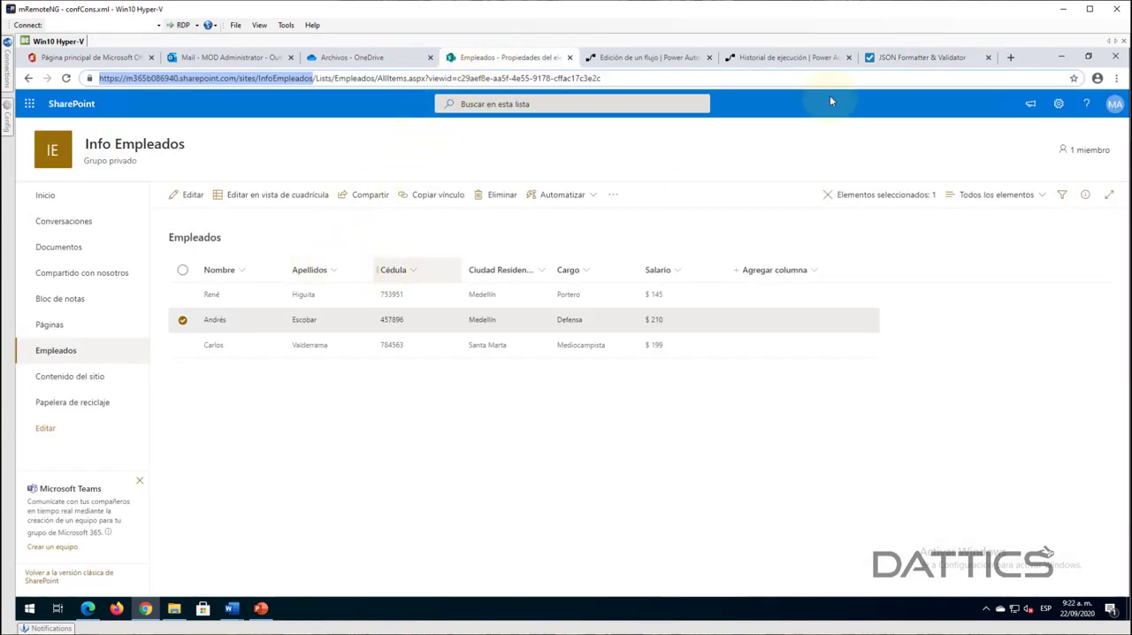
pyautogui.click(935, 62)
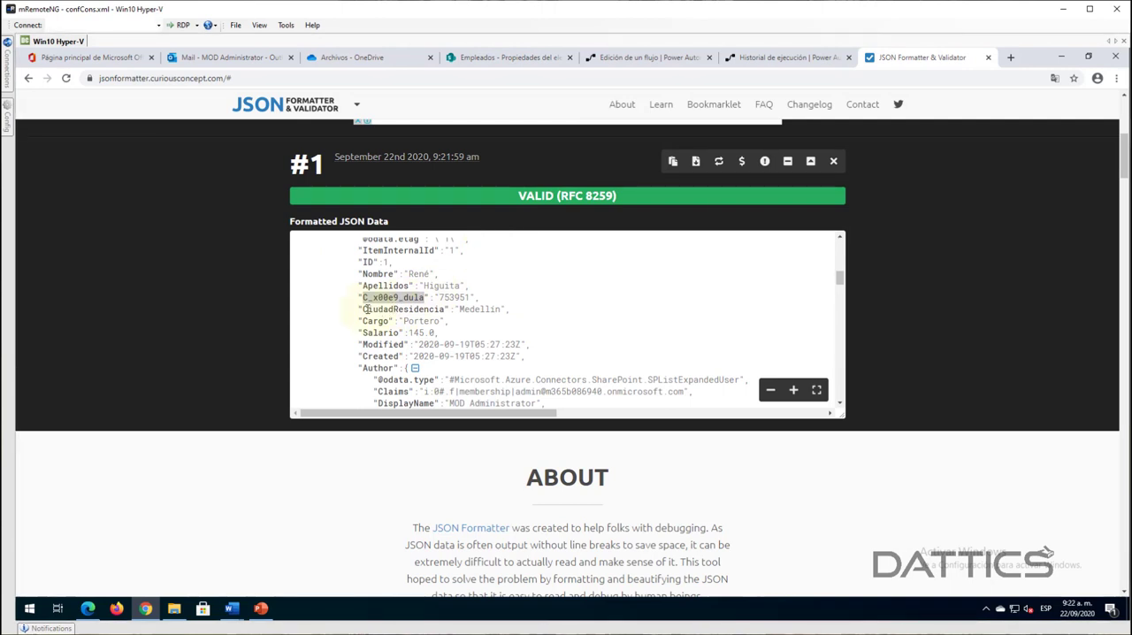
pyautogui.click(365, 310)
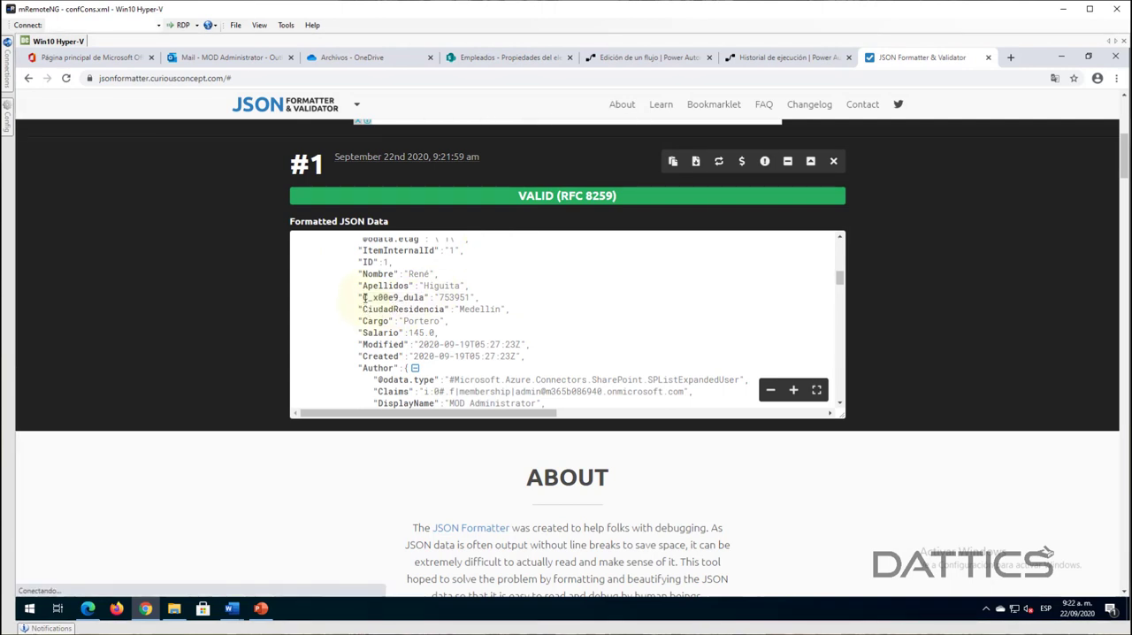
pyautogui.moveTo(364, 298); pyautogui.dragTo(401, 298)
pyautogui.click(375, 298)
pyautogui.click(367, 304)
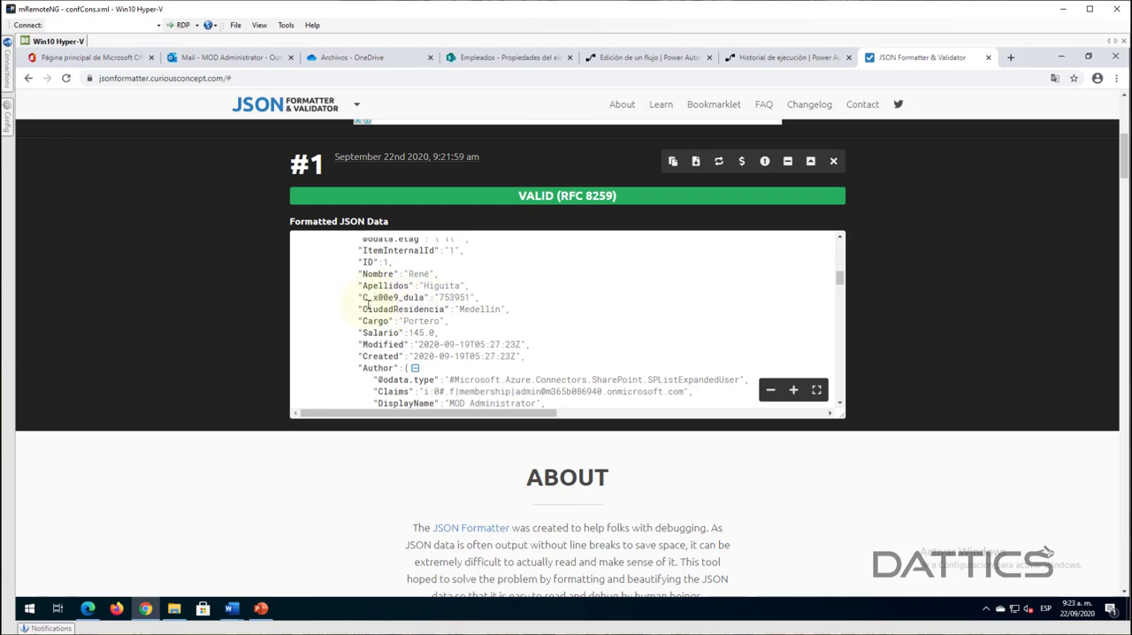
pyautogui.moveTo(364, 298); pyautogui.dragTo(412, 308)
pyautogui.hotkey('ctrl', 'c')
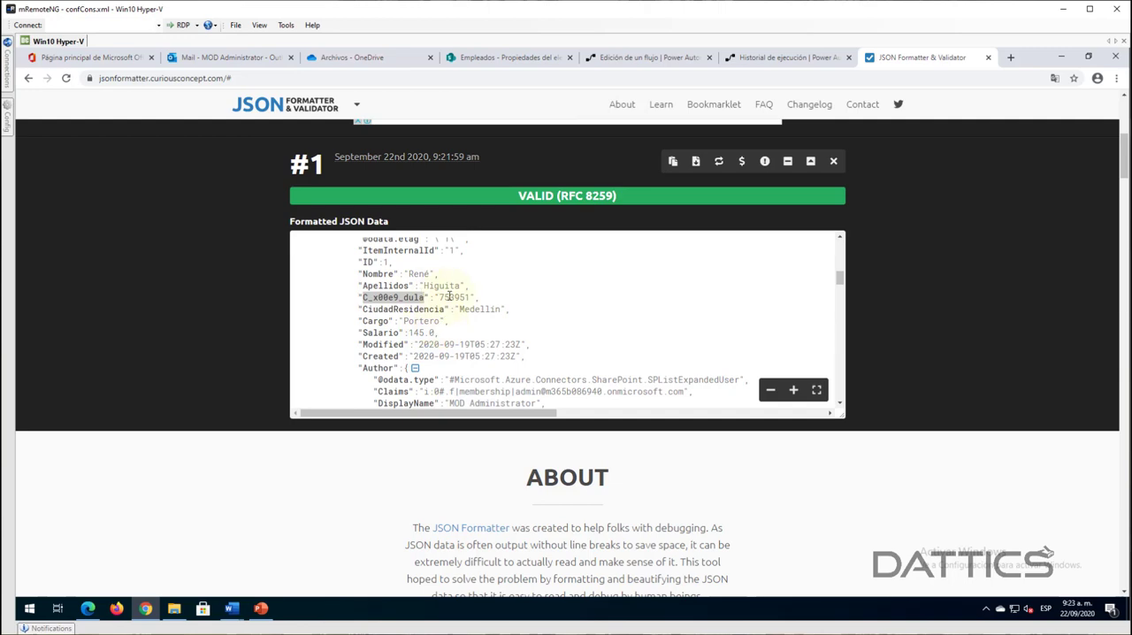
# - Return to the new flow's test run, reopen the flow for editing, and show the advanced options of "Obtener elementos"
pyautogui.click(771, 58)
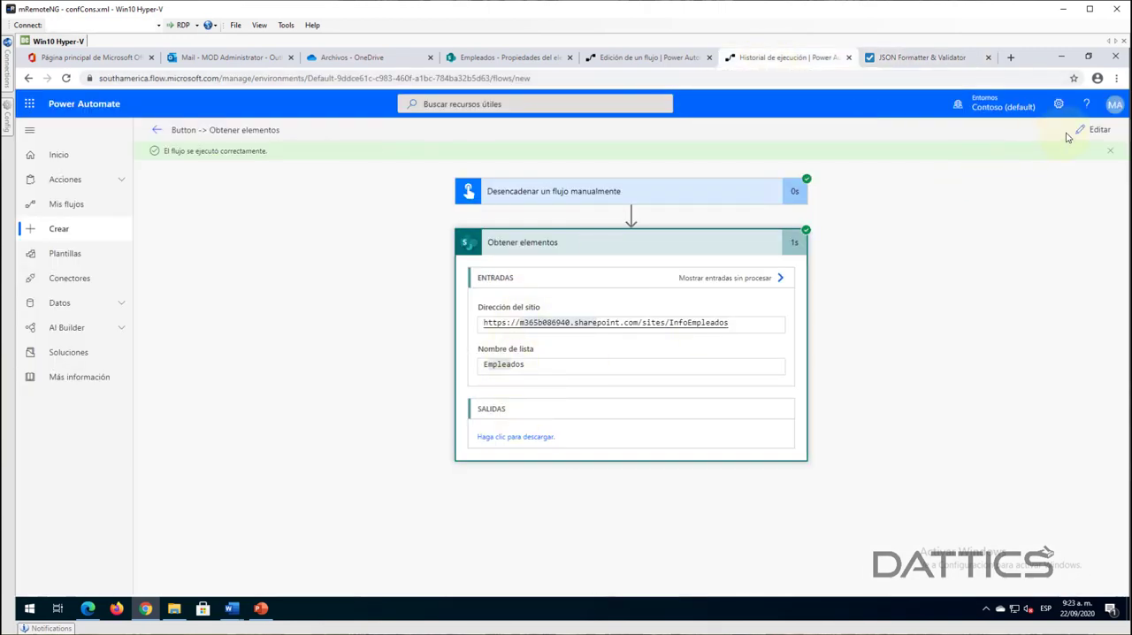
pyautogui.click(1094, 131)
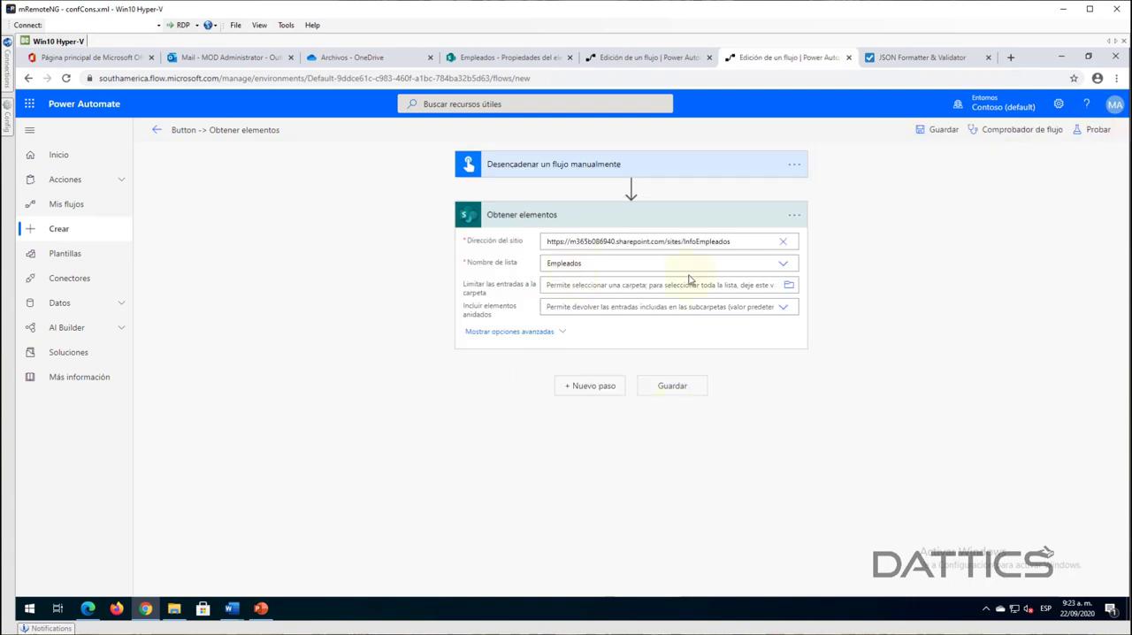
pyautogui.click(531, 333)
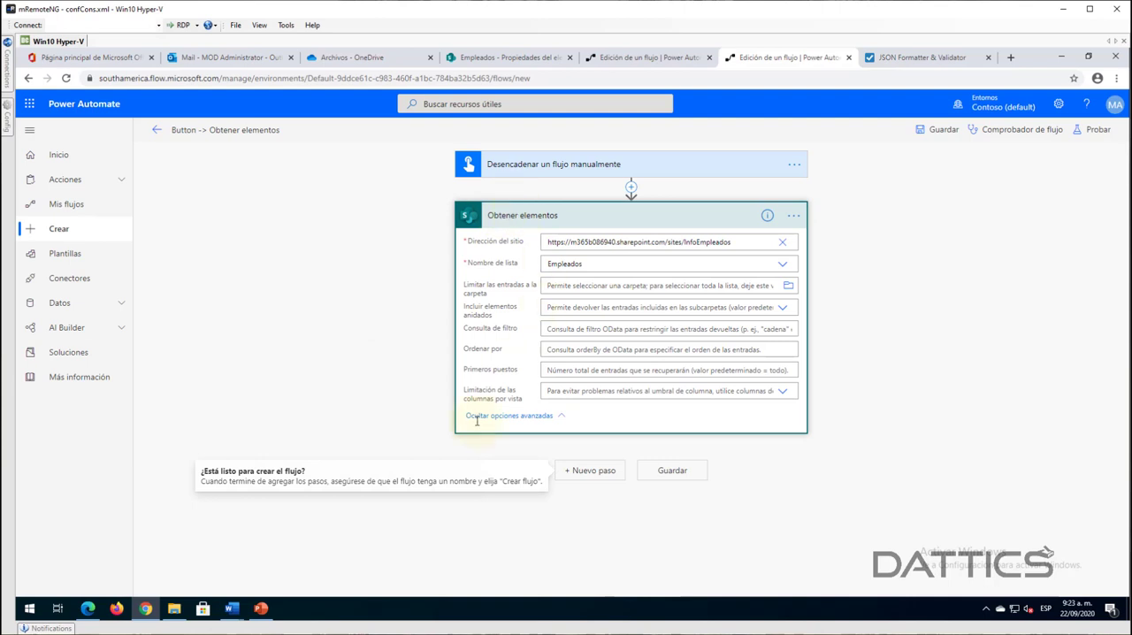
# - Enter the start of the "Consulta de filtro" expression as C_x00e9_dula eq followed by an opening single quote
pyautogui.click(552, 328)
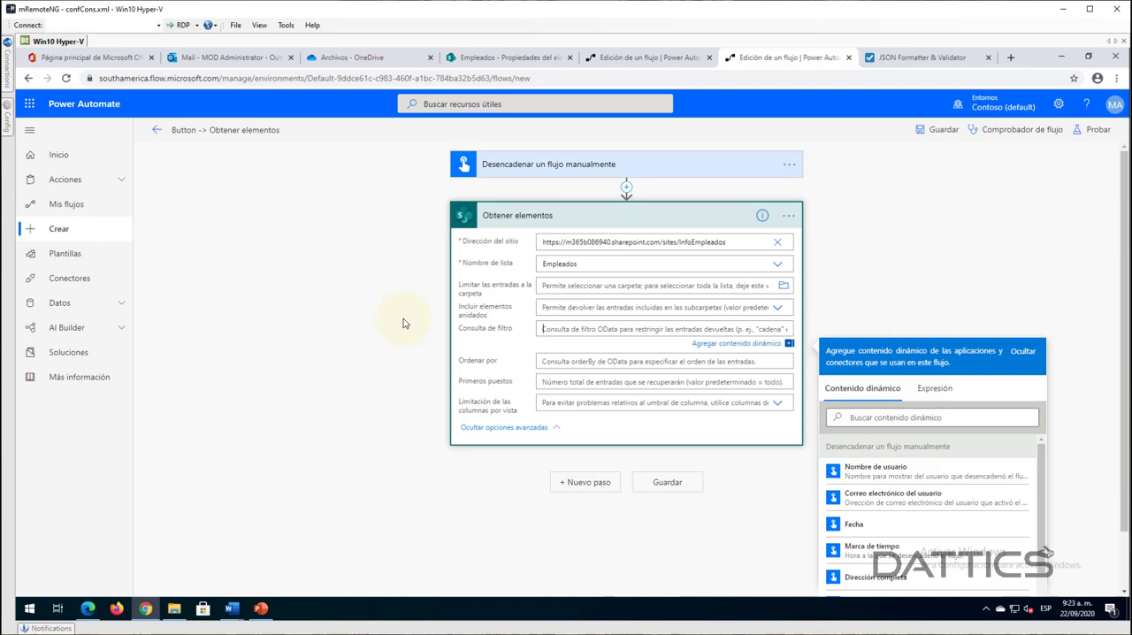
pyautogui.hotkey('ctrl', 'v')
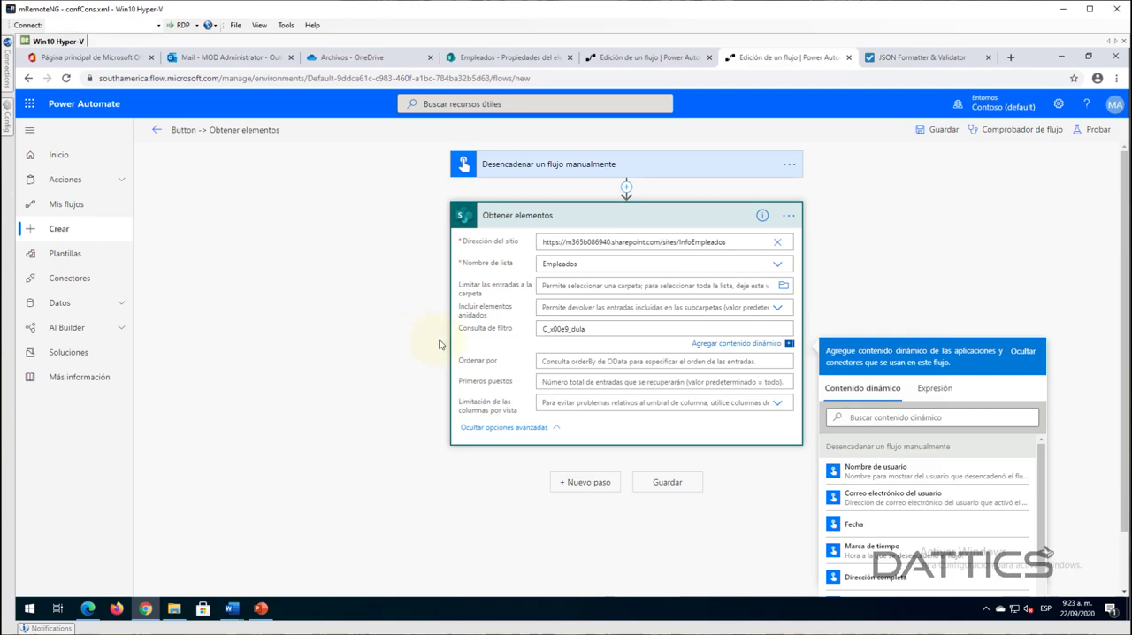
pyautogui.hotkey('ctrl', 'z')
pyautogui.write("'")
pyautogui.hotkey('ctrl', 'v')
pyautogui.press('BackSpace')
pyautogui.press('BackSpace')
pyautogui.press('BackSpace')
pyautogui.press('BackSpace')
pyautogui.press('BackSpace')
pyautogui.hotkey('ctrl', 'v')
pyautogui.write('eq')
# - Check the filter query in the advanced options of "Obtener info con la cédula" in the Certificados - Demo flow
pyautogui.click(626, 64)
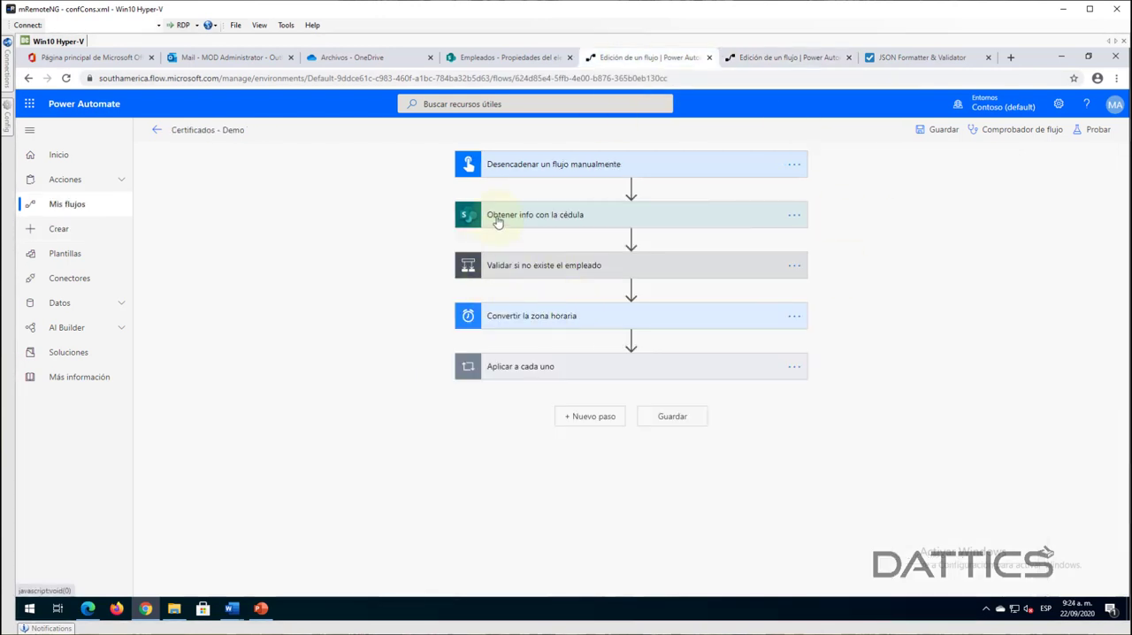
pyautogui.click(498, 223)
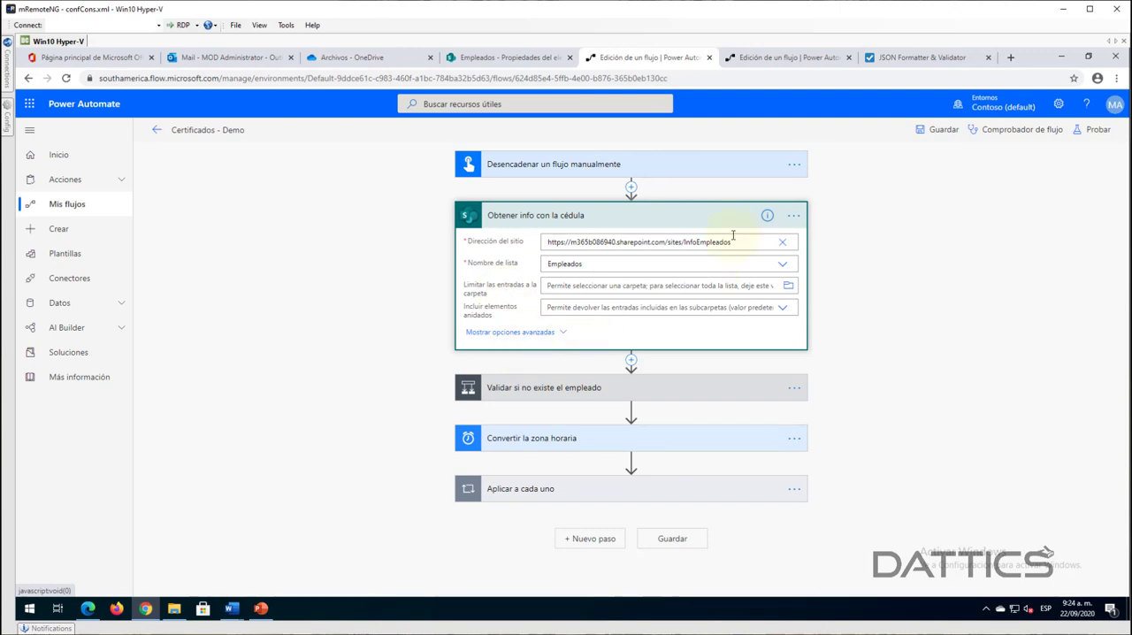
pyautogui.click(537, 332)
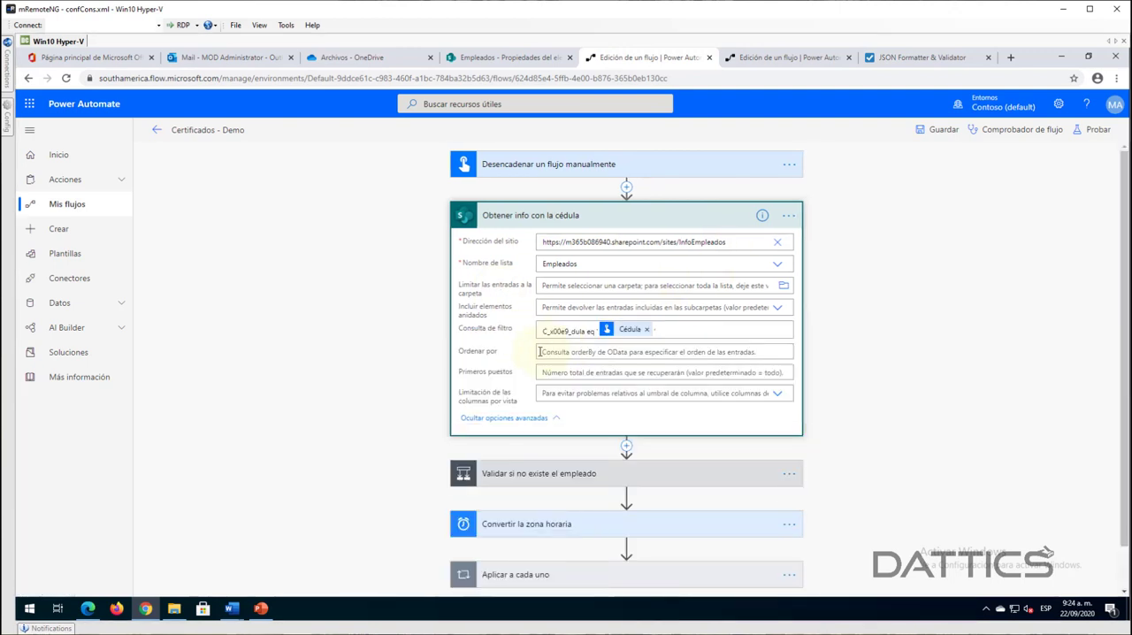
# - Back in the new flow, complete the filter query with the trigger's "Cédula" dynamic value and a closing single quote
pyautogui.click(748, 57)
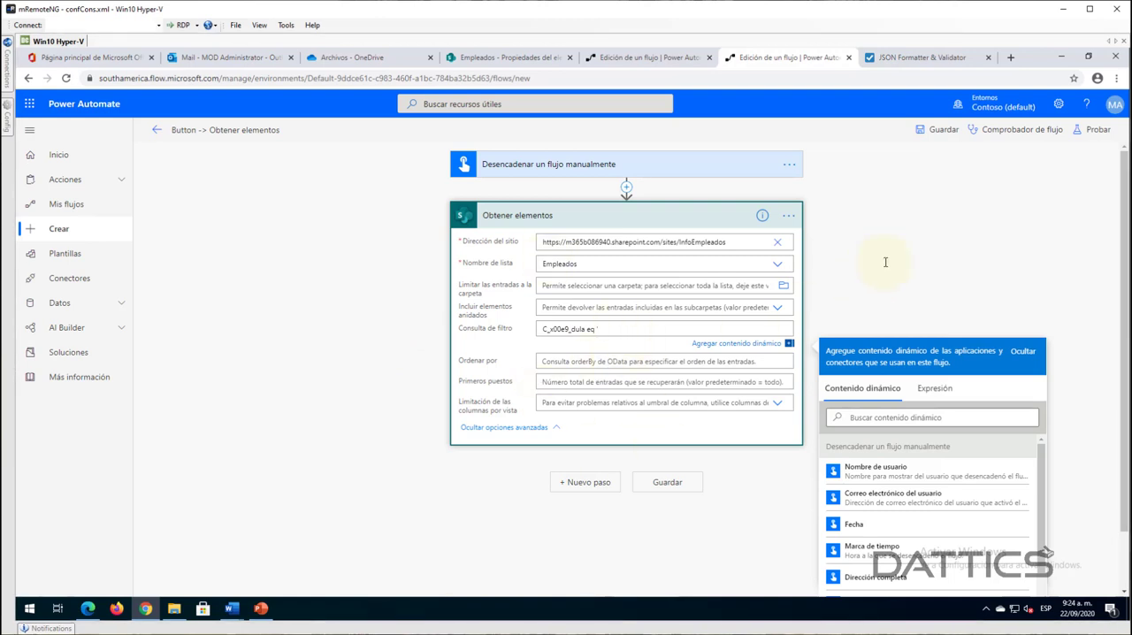
pyautogui.scroll(-3, 922, 535)
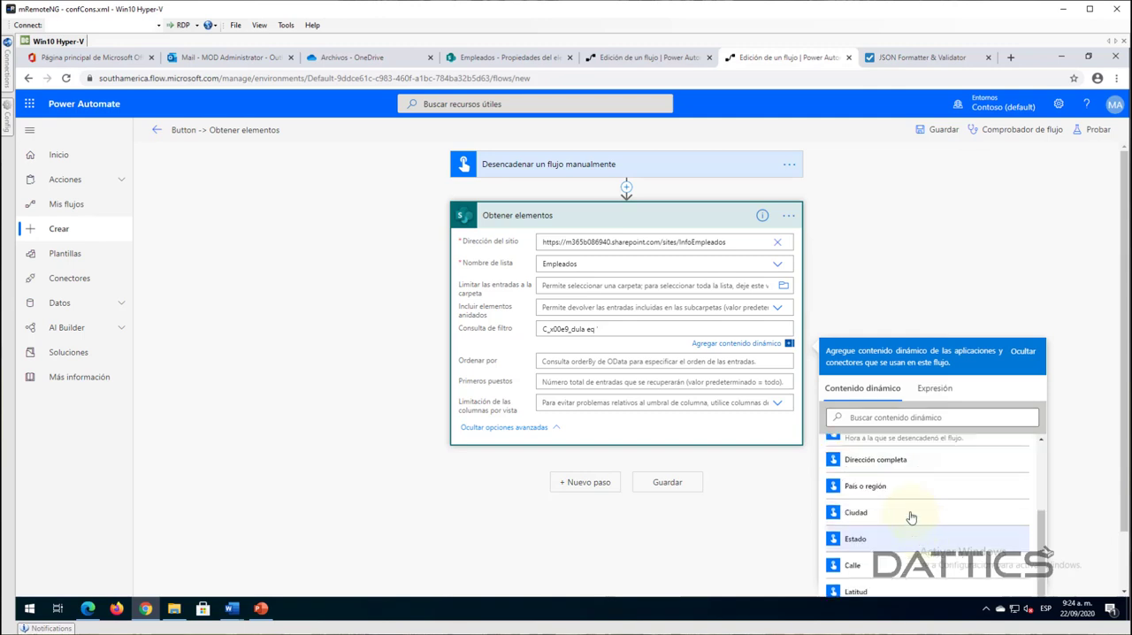
pyautogui.scroll(-5, 920, 517)
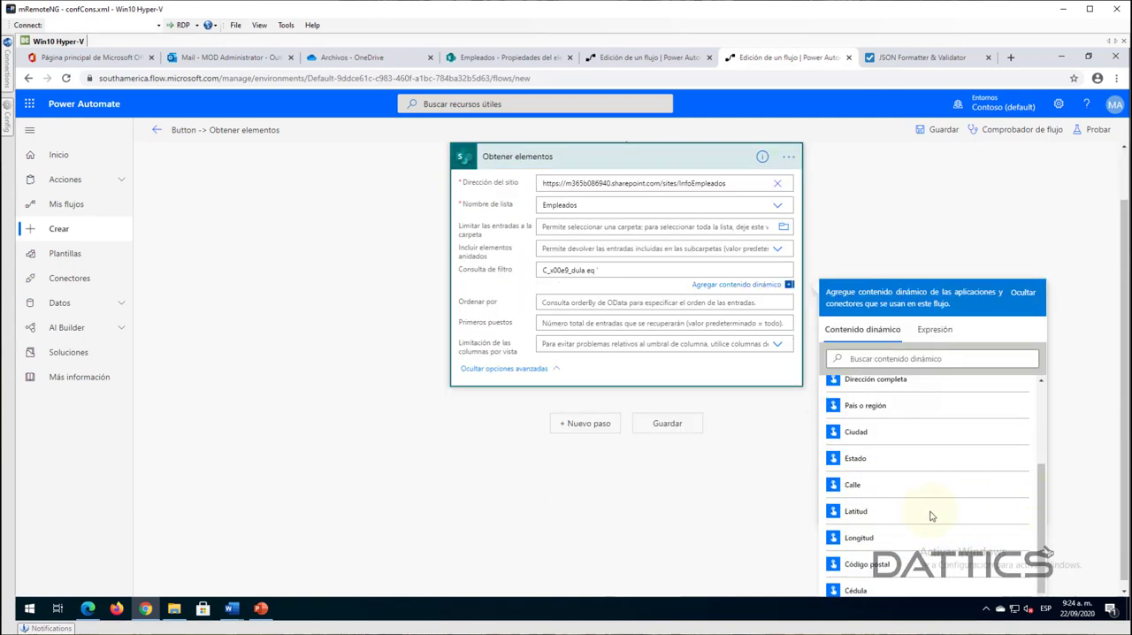
pyautogui.scroll(-1, 930, 516)
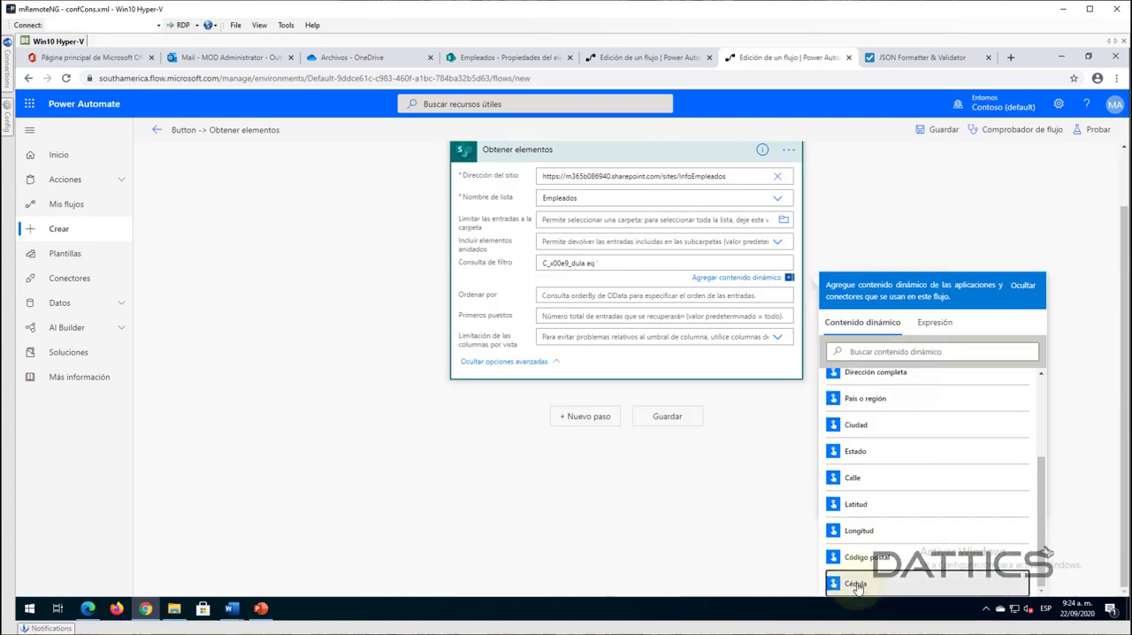
pyautogui.click(856, 585)
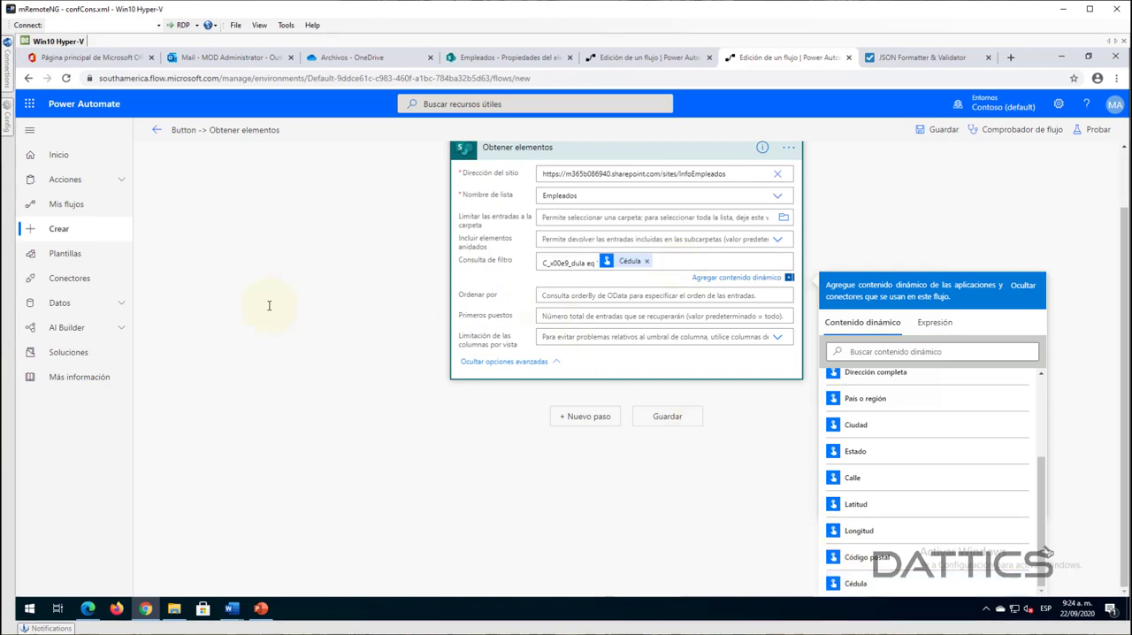
pyautogui.click(880, 259)
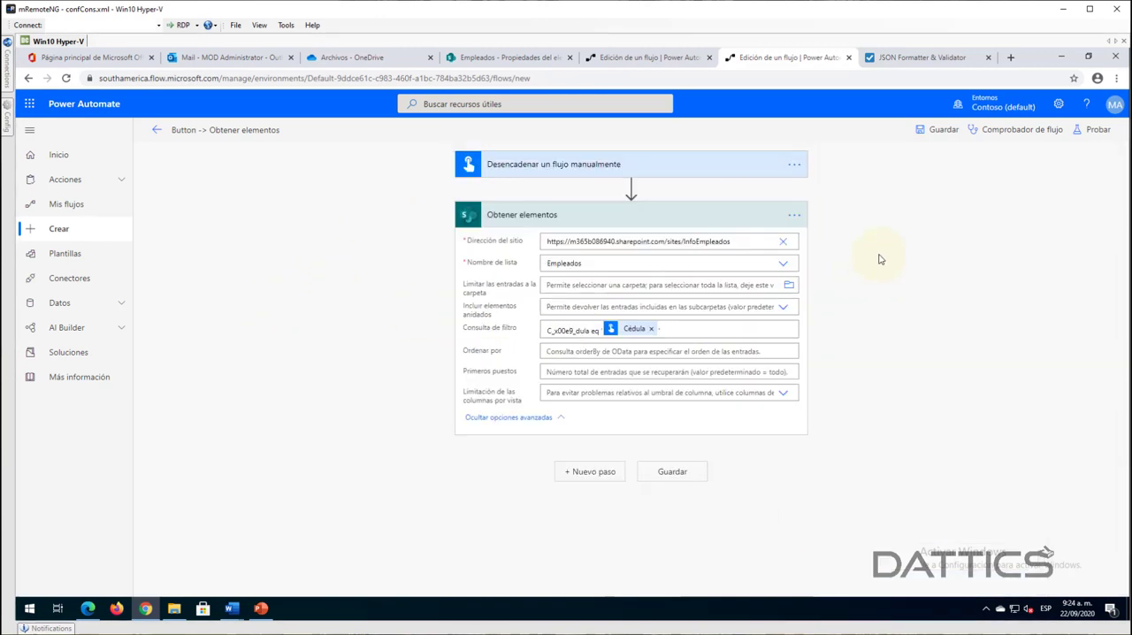
# - Save the flow and collapse the "Obtener elementos" action
pyautogui.click(937, 130)
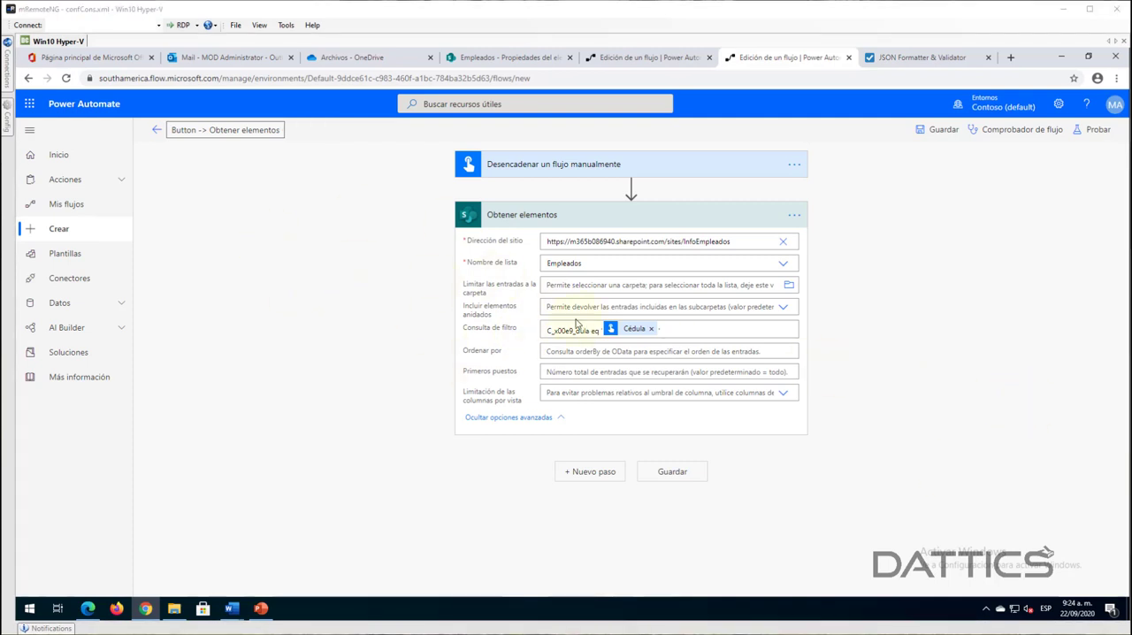
pyautogui.click(619, 215)
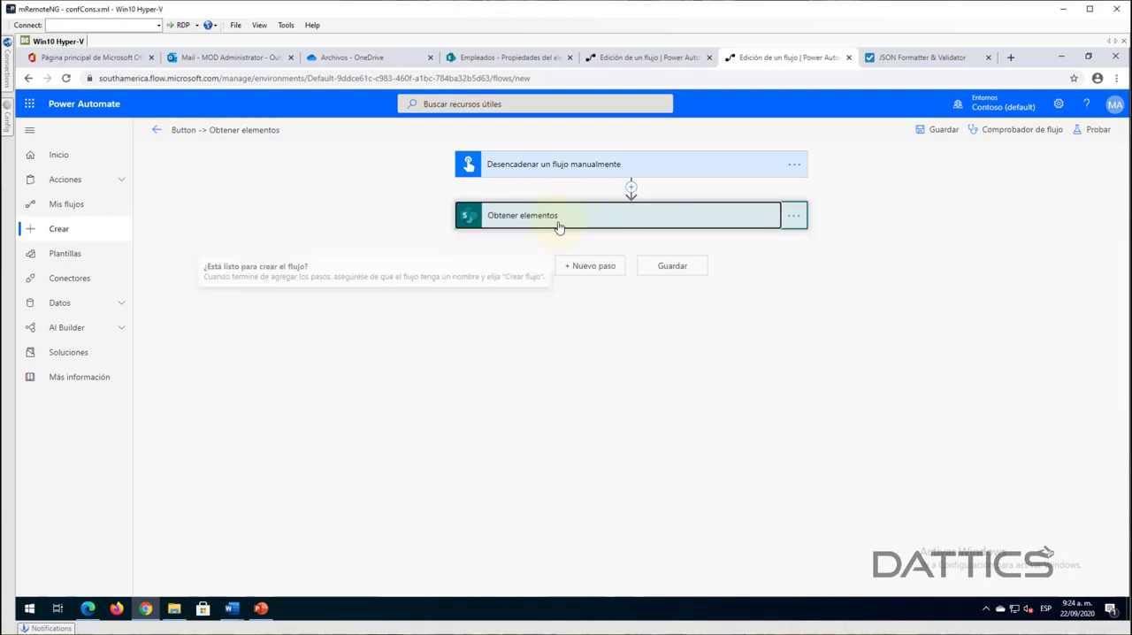
# - Add a new step below "Obtener elementos" and leave its action search empty
pyautogui.click(578, 269)
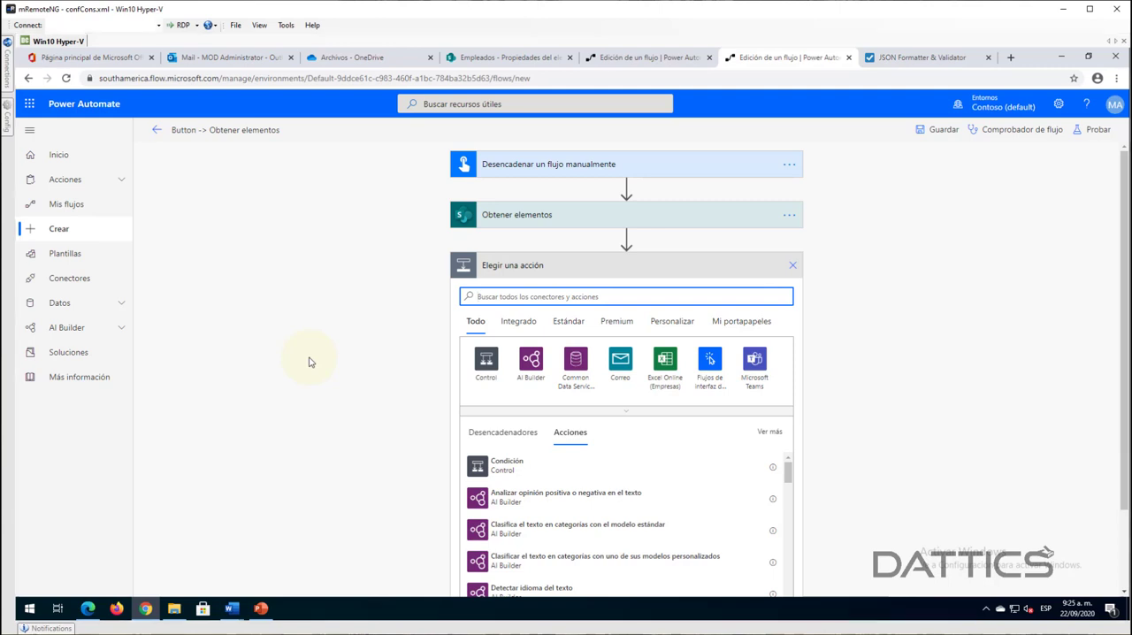
pyautogui.write('wor')
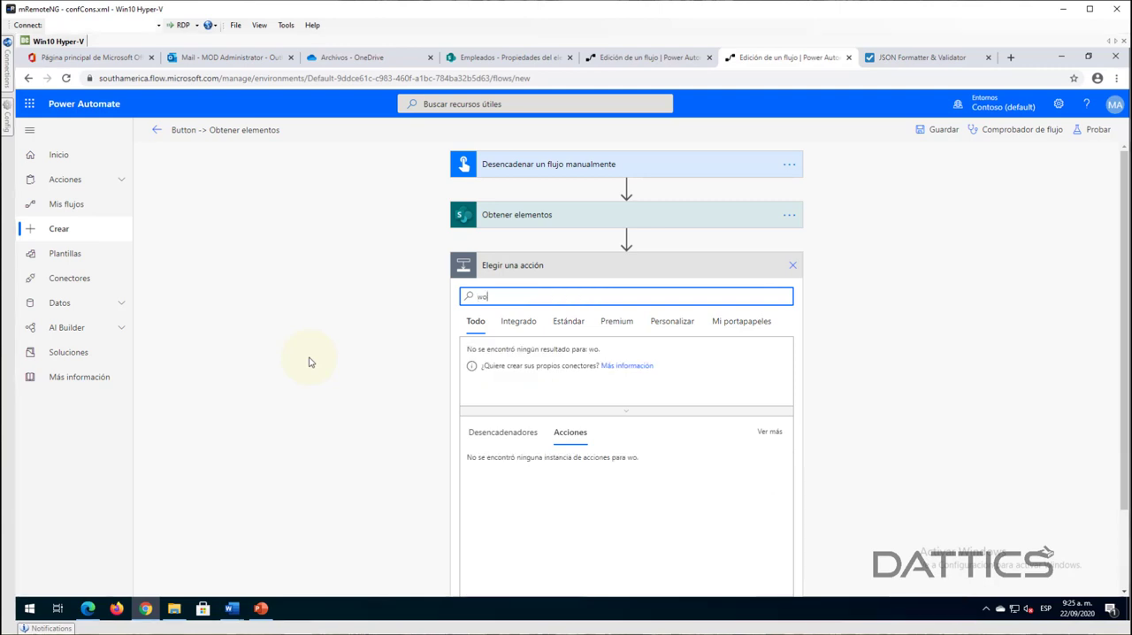
pyautogui.press('BackSpace')
pyautogui.press('BackSpace')
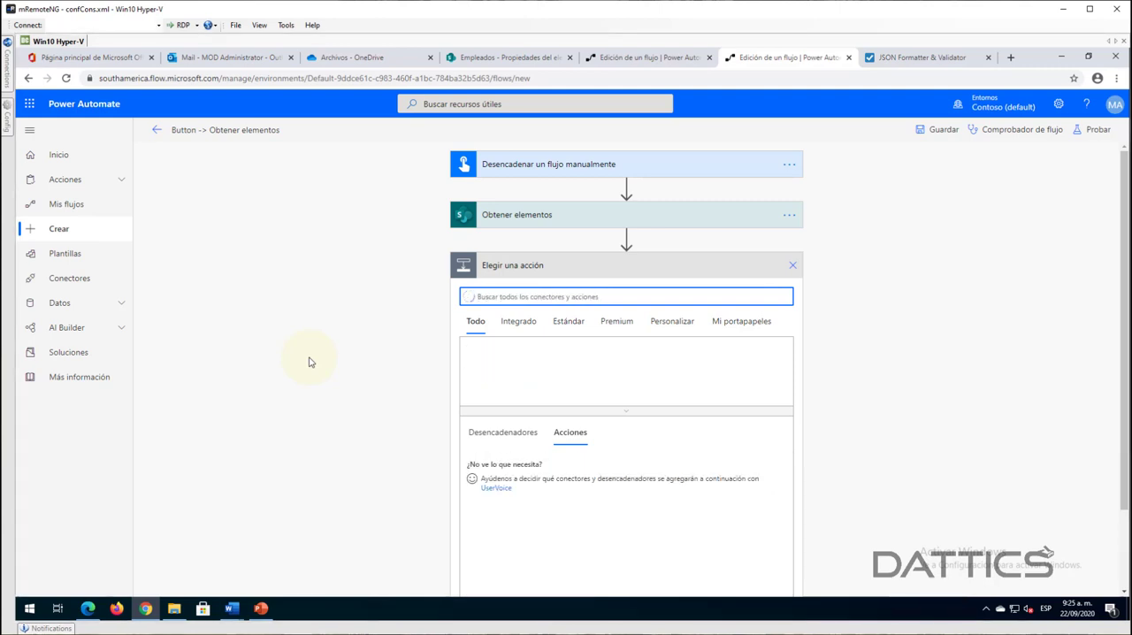
# - Review the sequence of actions in the Certificados - Demo flow with "Obtener info con la cédula" collapsed, and return to the new flow
pyautogui.click(625, 58)
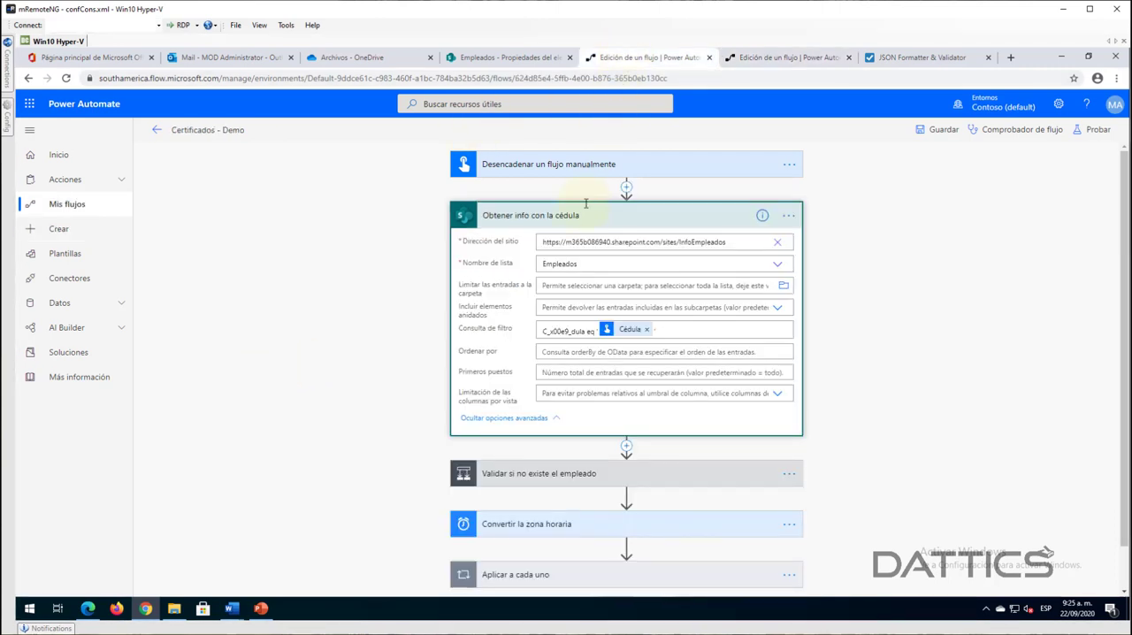
pyautogui.click(565, 223)
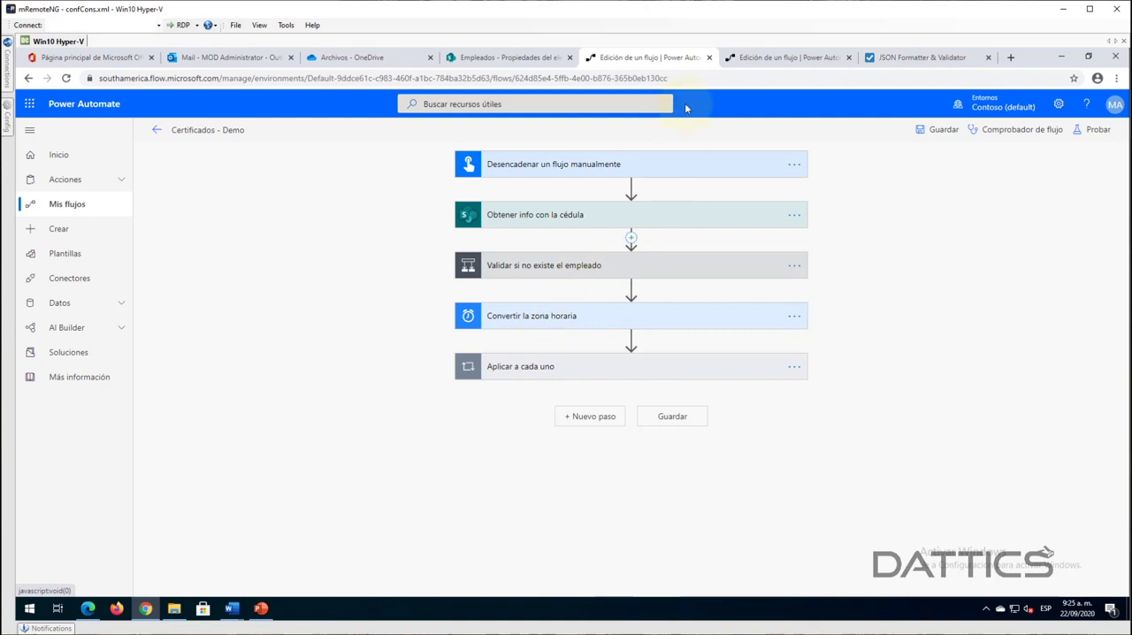
pyautogui.click(747, 58)
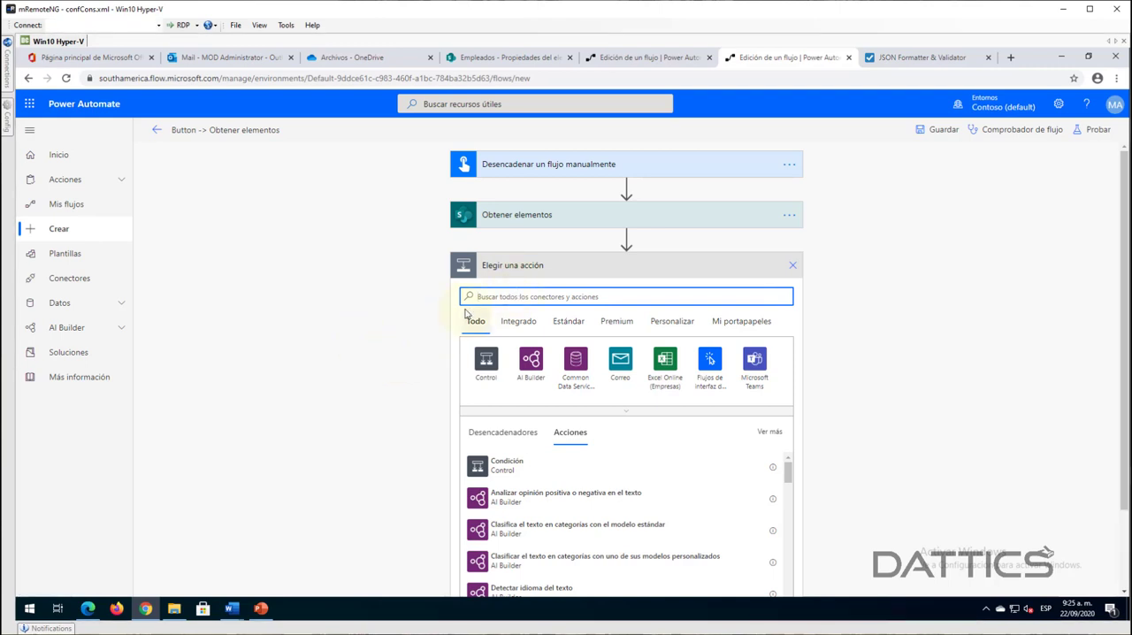
# - Search the connectors for "word online", expand the results and choose the Word Online (Empresas) connector for the new step
pyautogui.write('word')
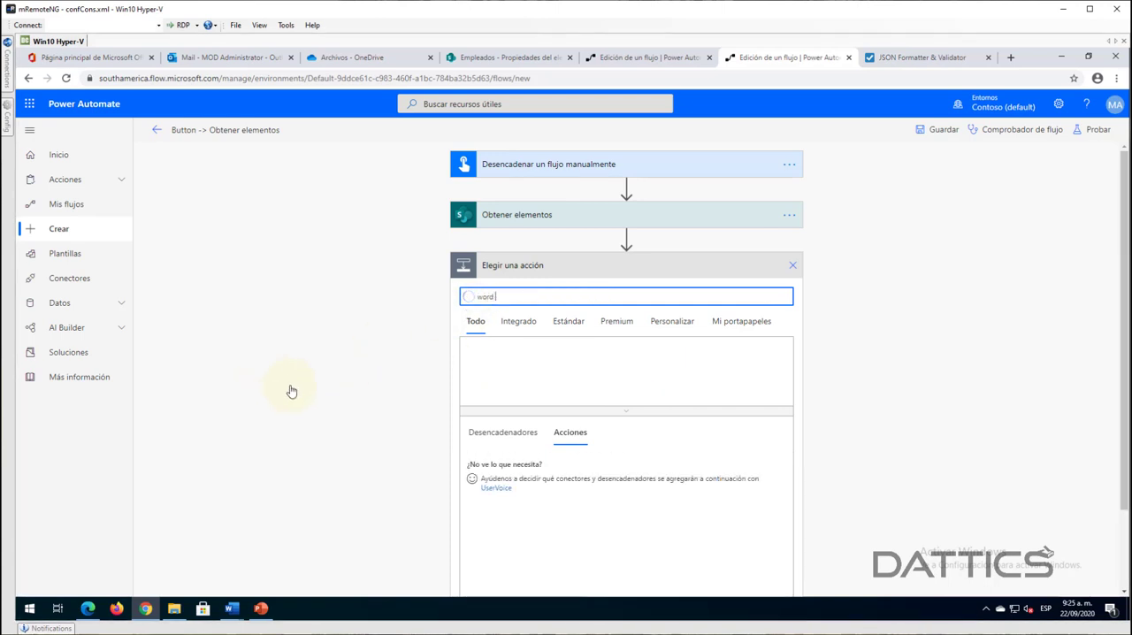
pyautogui.write(' online')
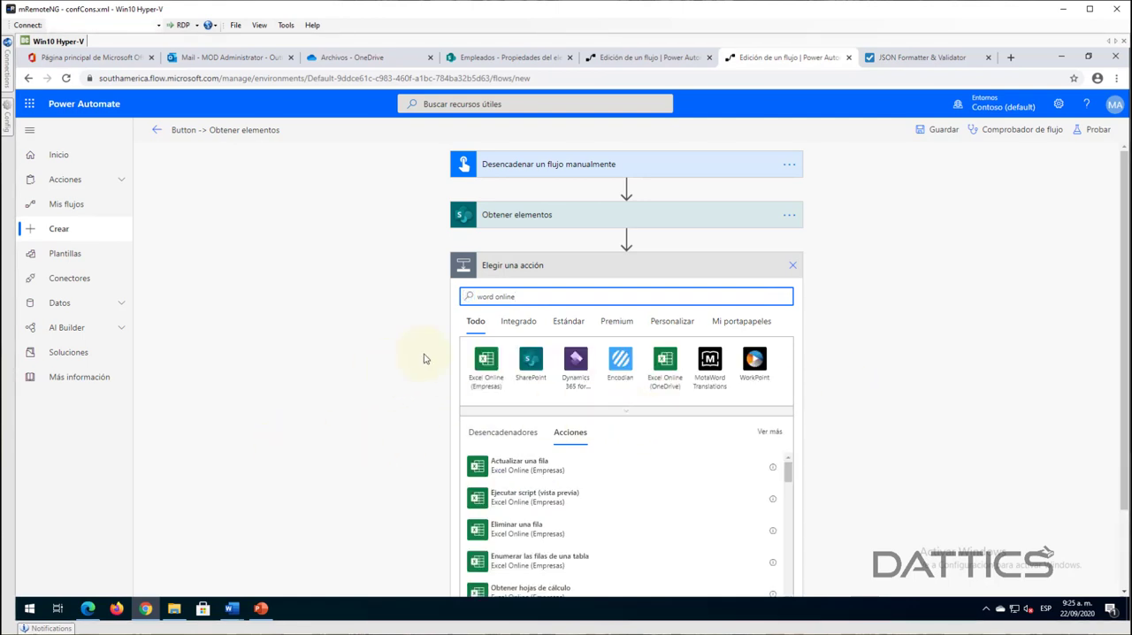
pyautogui.click(608, 414)
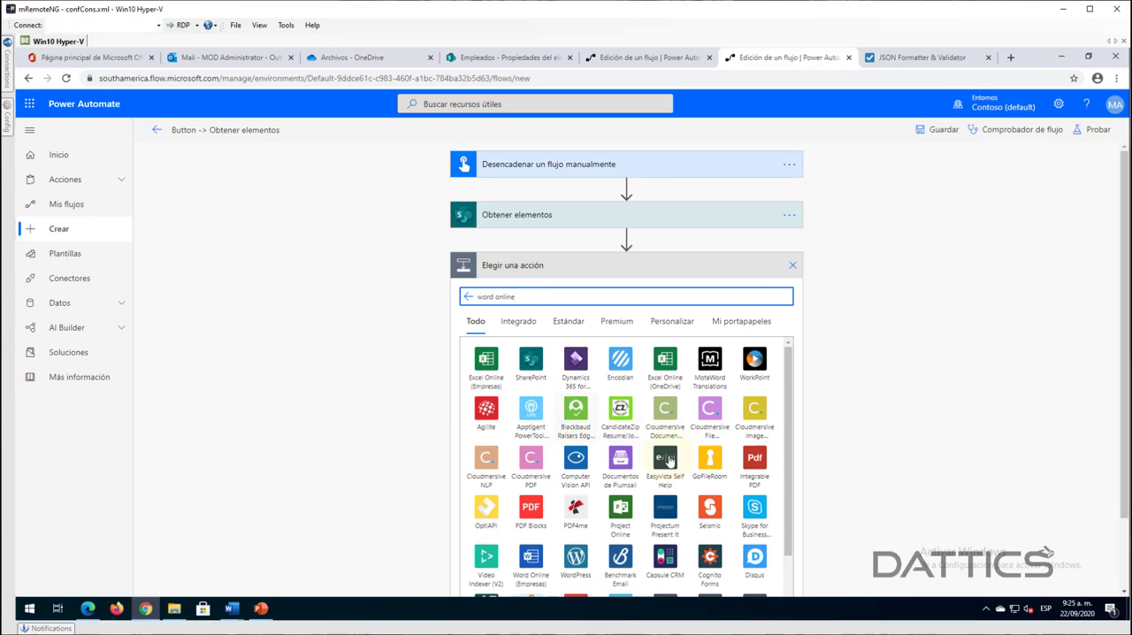
pyautogui.scroll(-1, 894, 453)
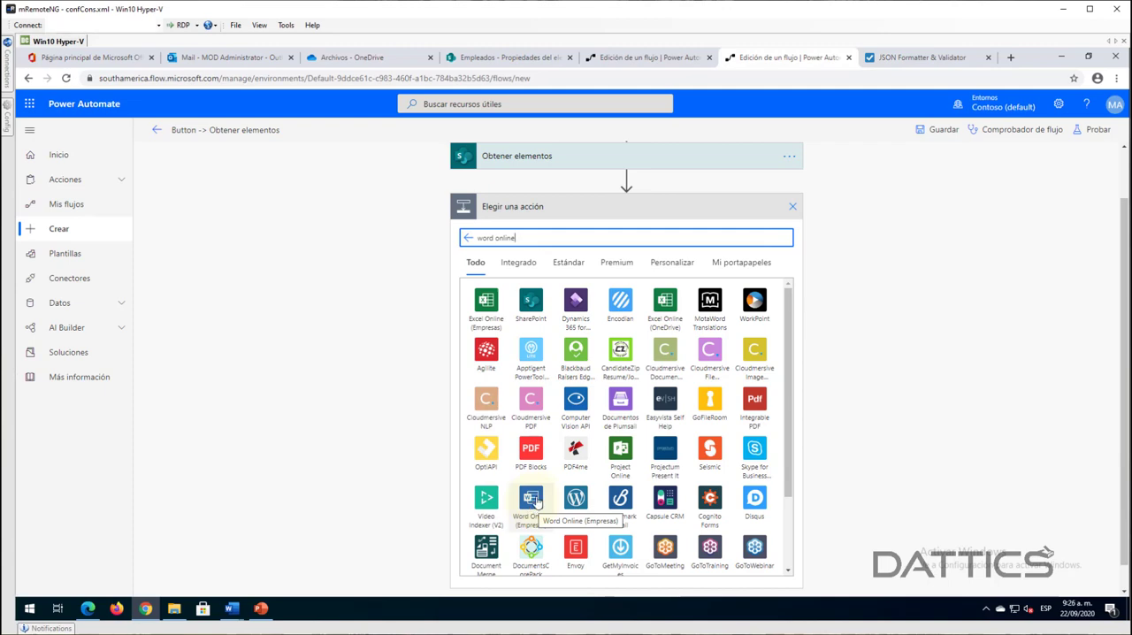
pyautogui.click(531, 504)
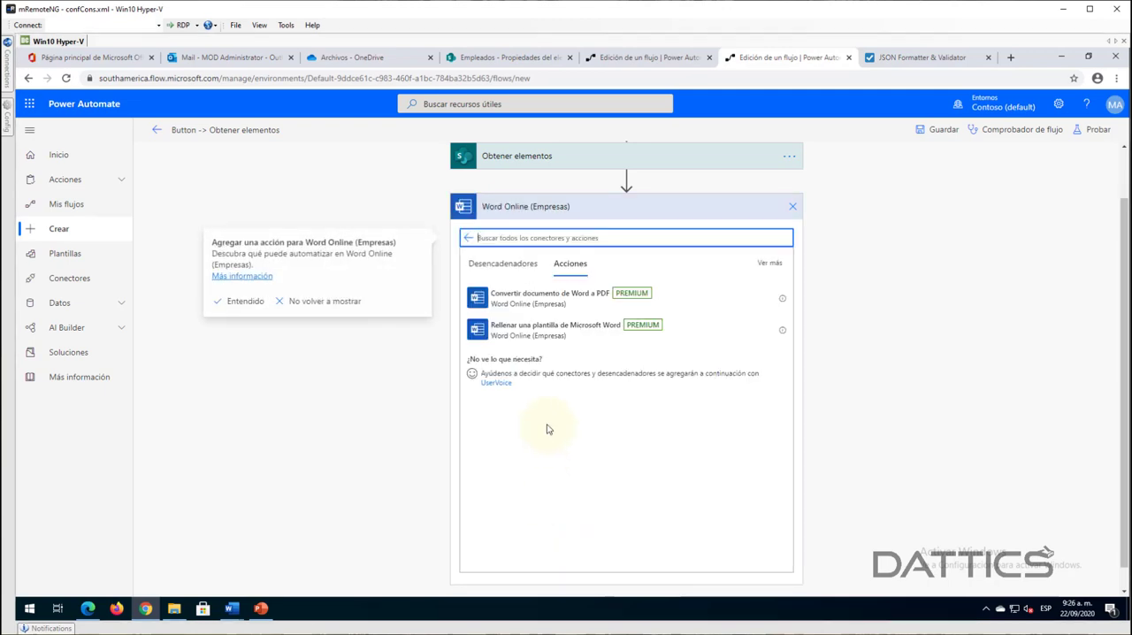
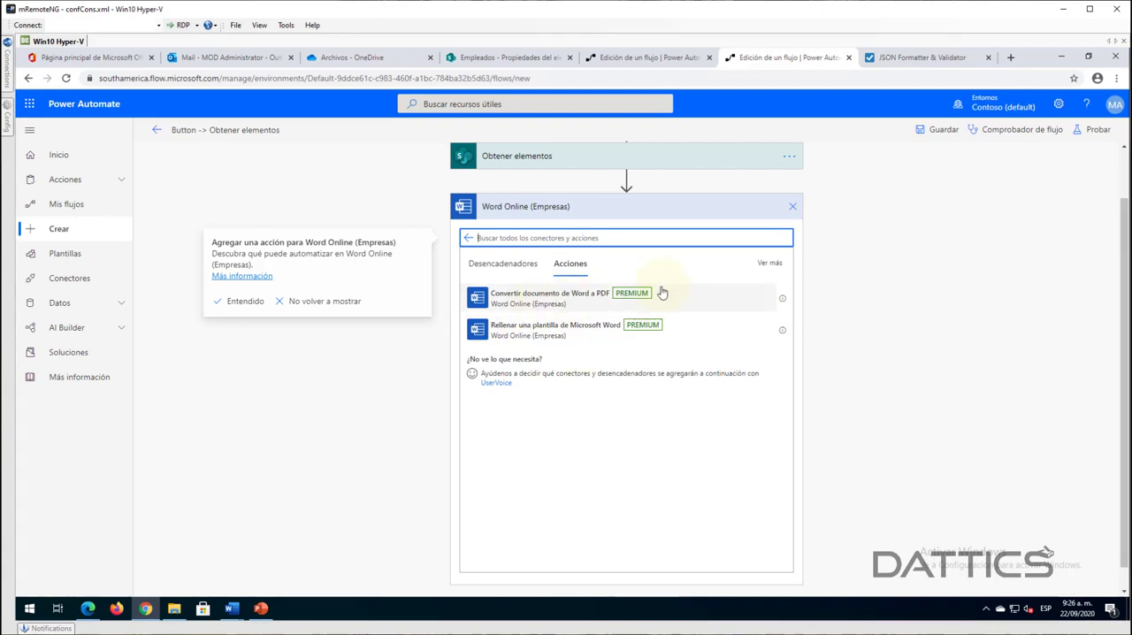
# - Add the Convertir documento de Word a PDF action with location OneDrive for Business, library OneDrive and file /Formato Certificado dinámico.docx
pyautogui.click(544, 303)
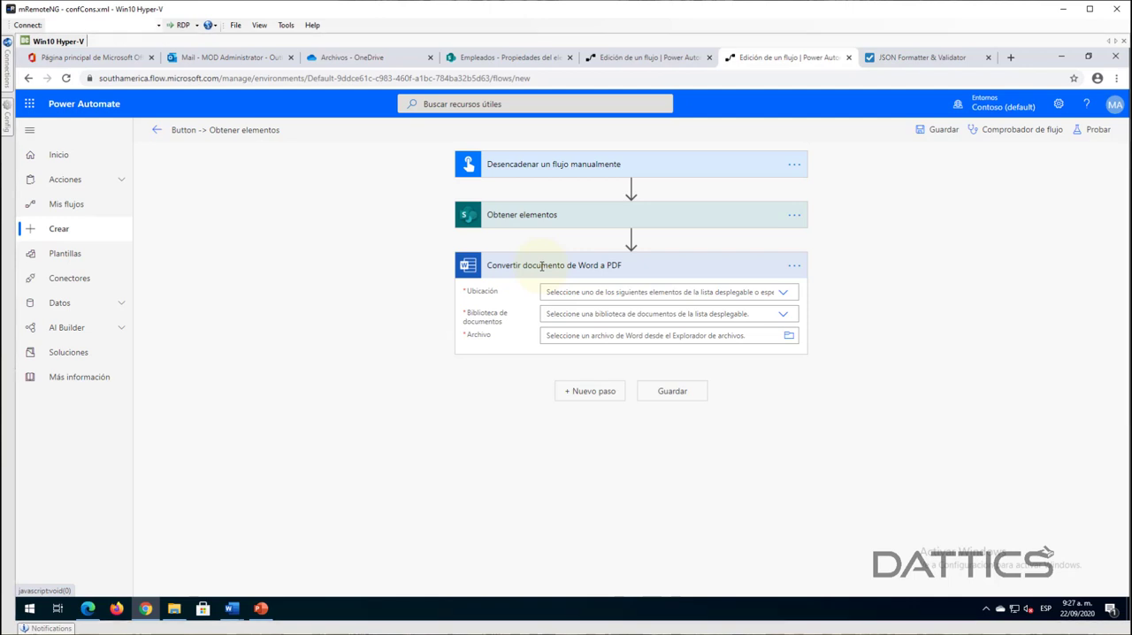
pyautogui.click(781, 294)
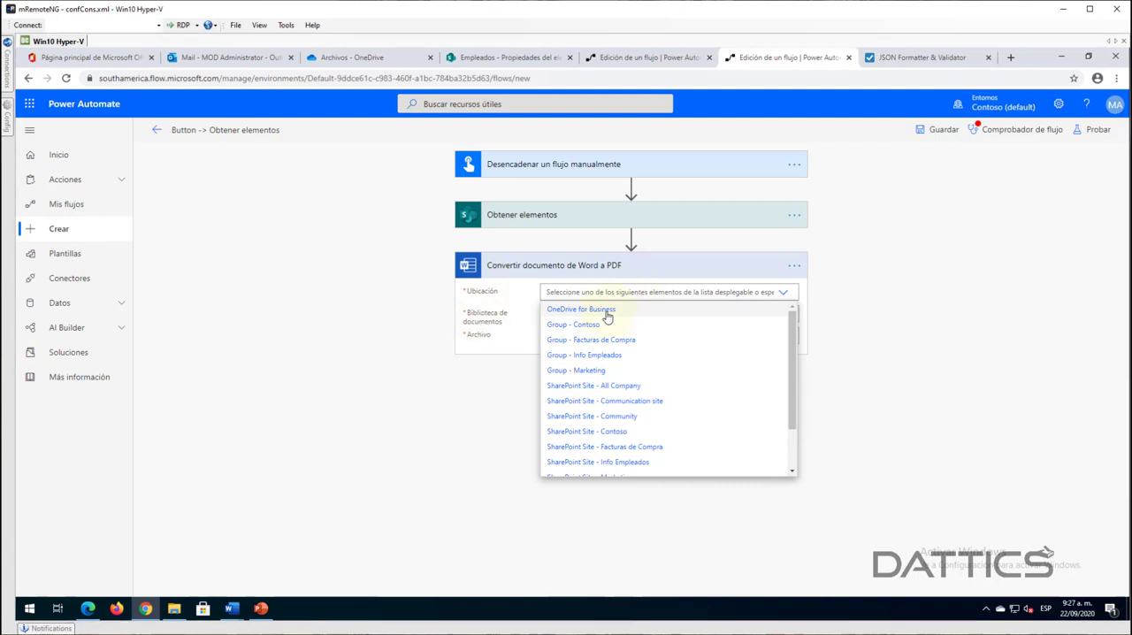
pyautogui.scroll(-1, 615, 453)
pyautogui.scroll(1, 614, 457)
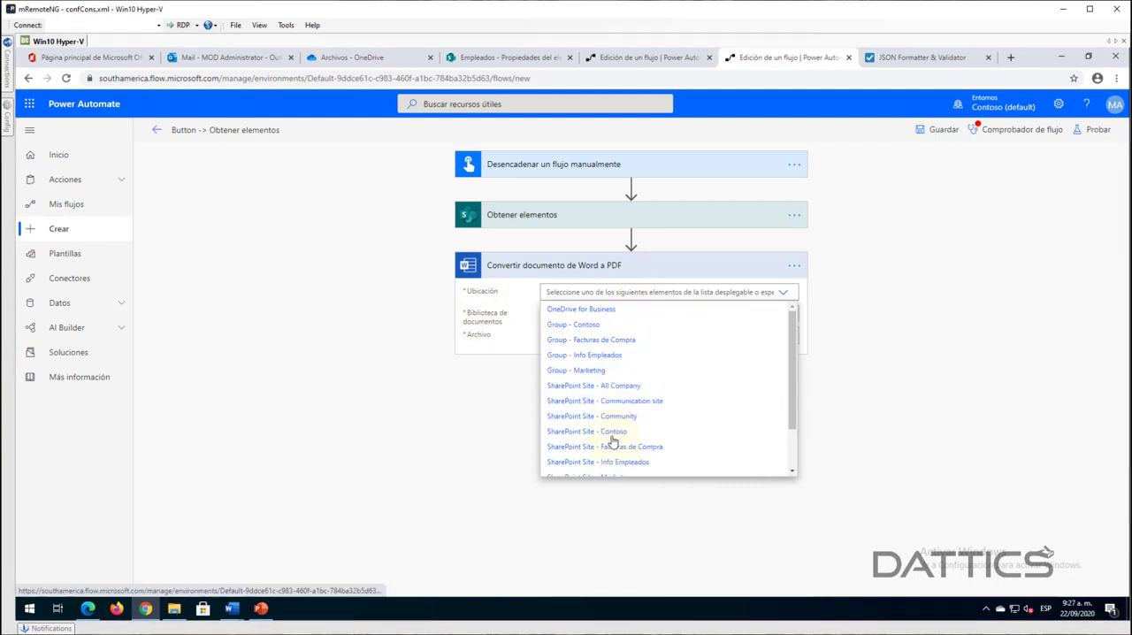
pyautogui.click(586, 311)
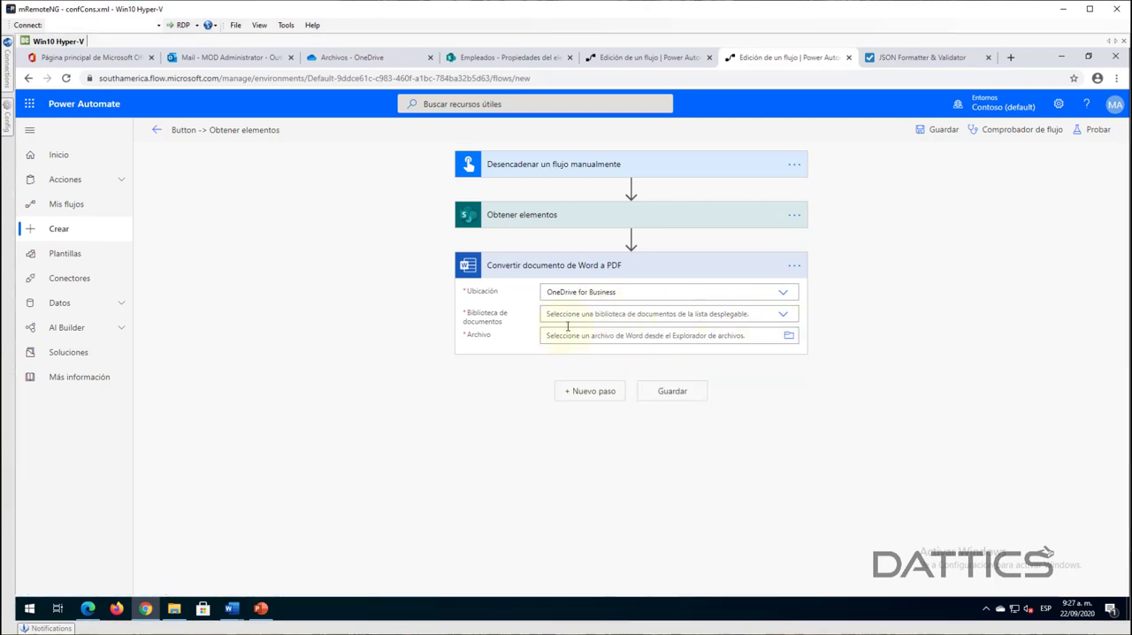
pyautogui.click(783, 314)
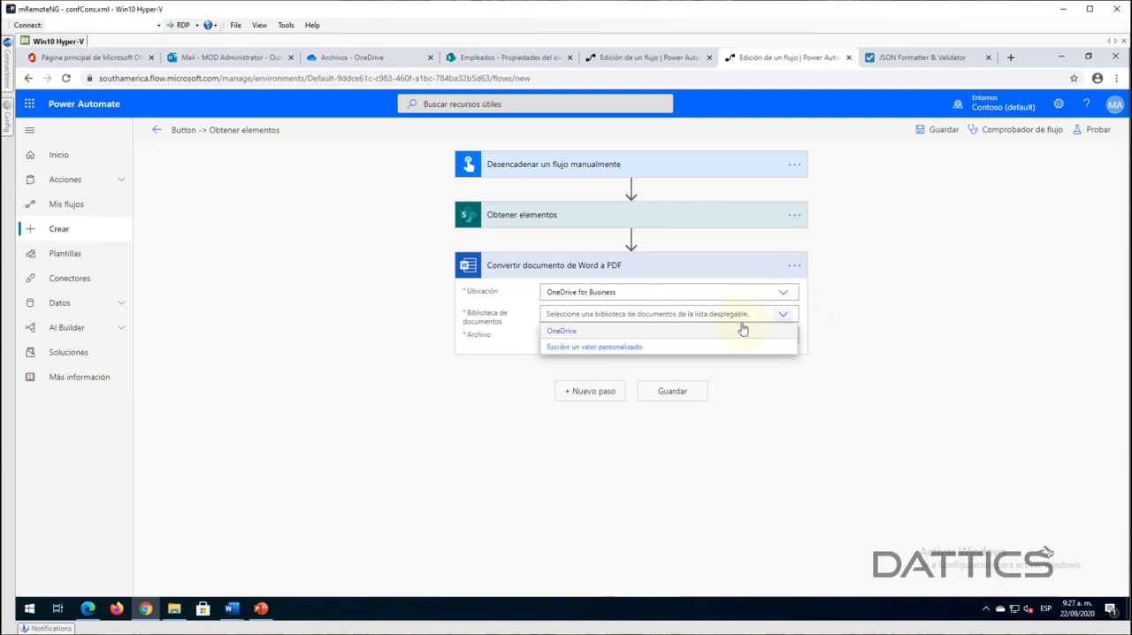
pyautogui.click(563, 332)
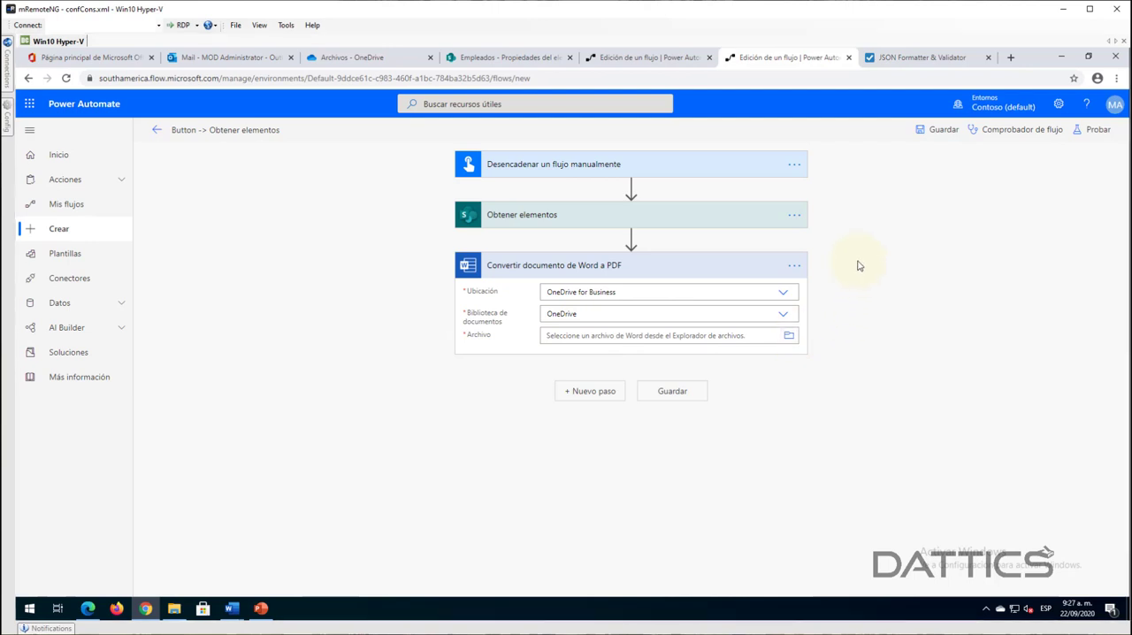
pyautogui.click(789, 335)
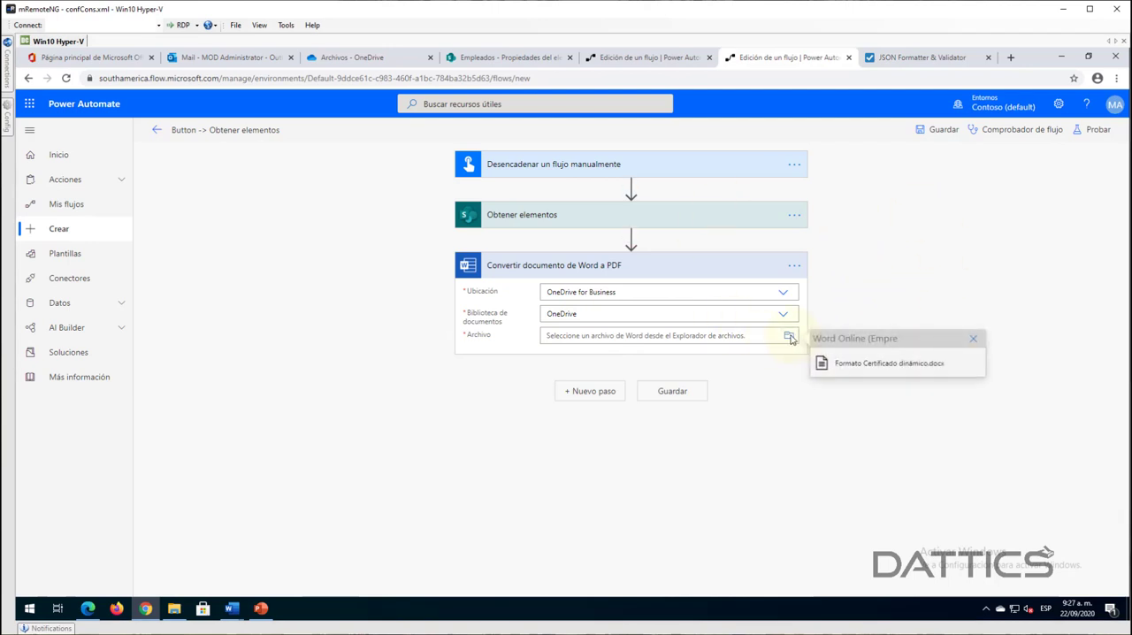
pyautogui.click(870, 363)
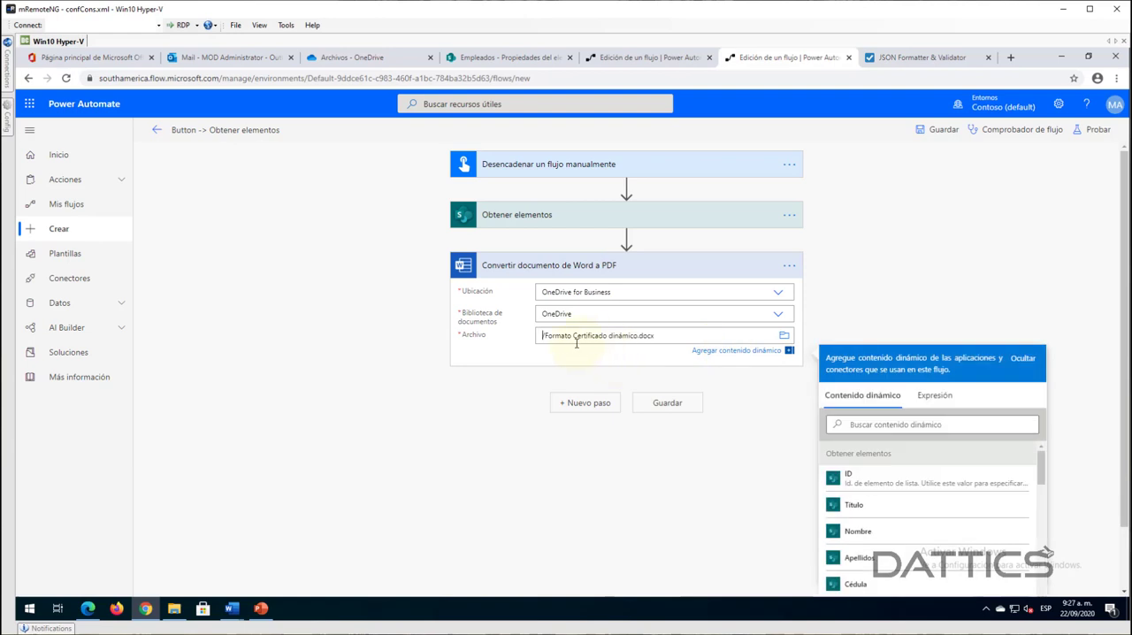
pyautogui.click(349, 333)
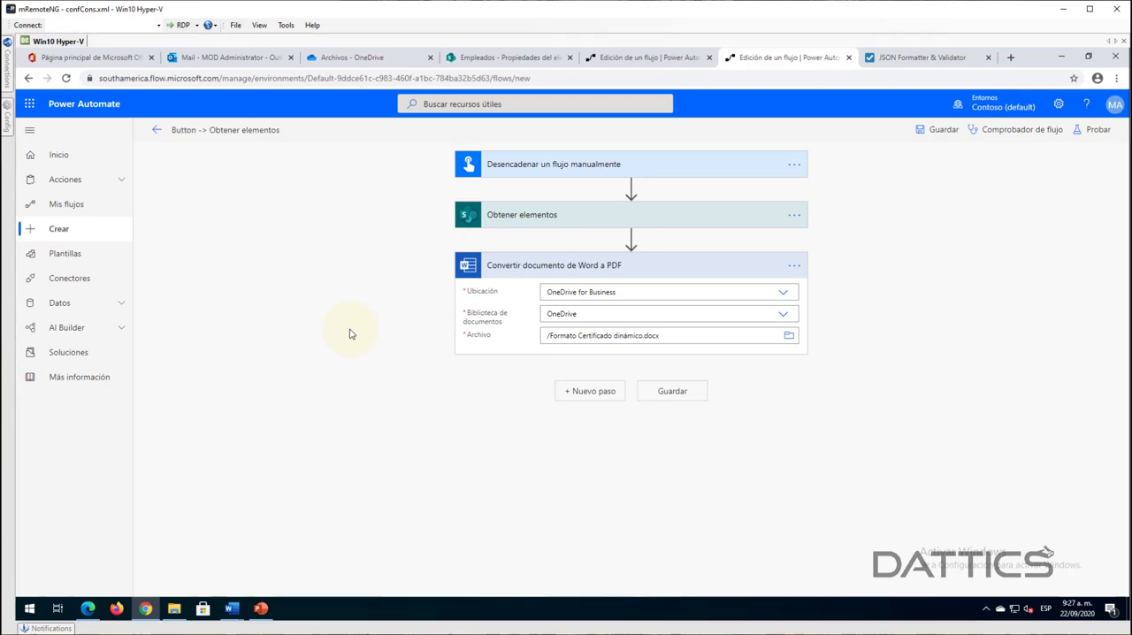
pyautogui.click(590, 392)
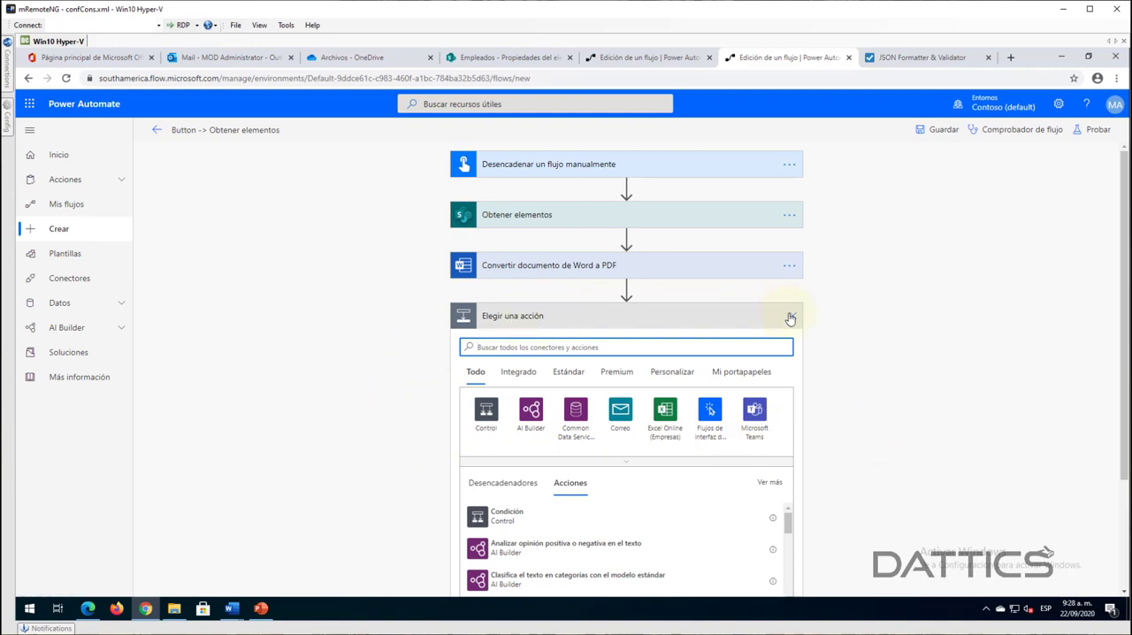
pyautogui.click(607, 275)
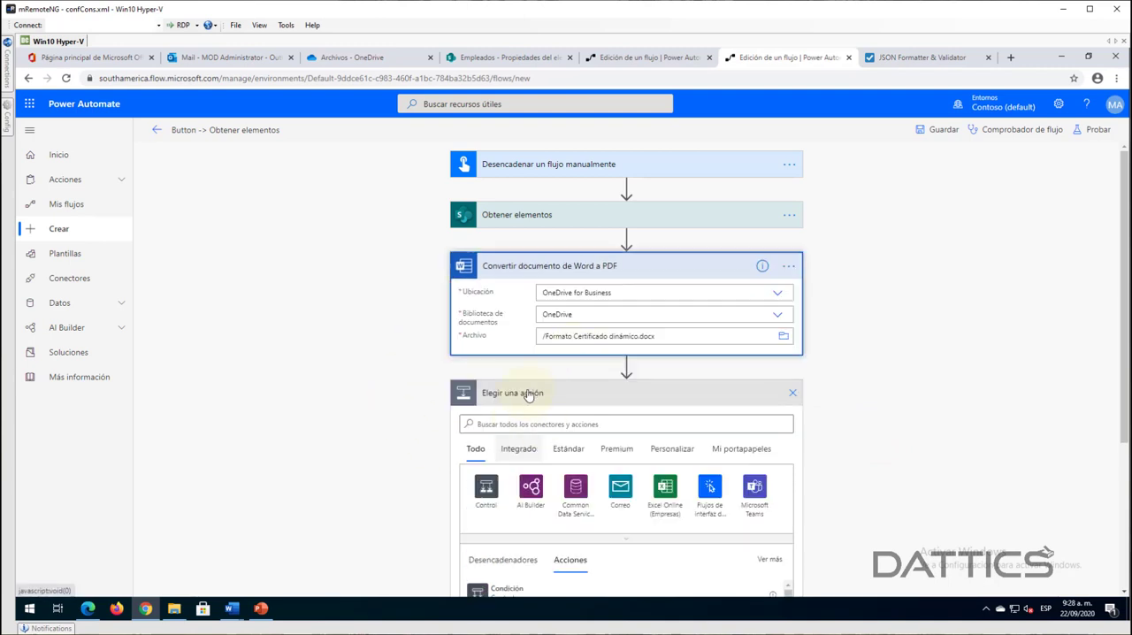
pyautogui.click(682, 341)
pyautogui.click(793, 408)
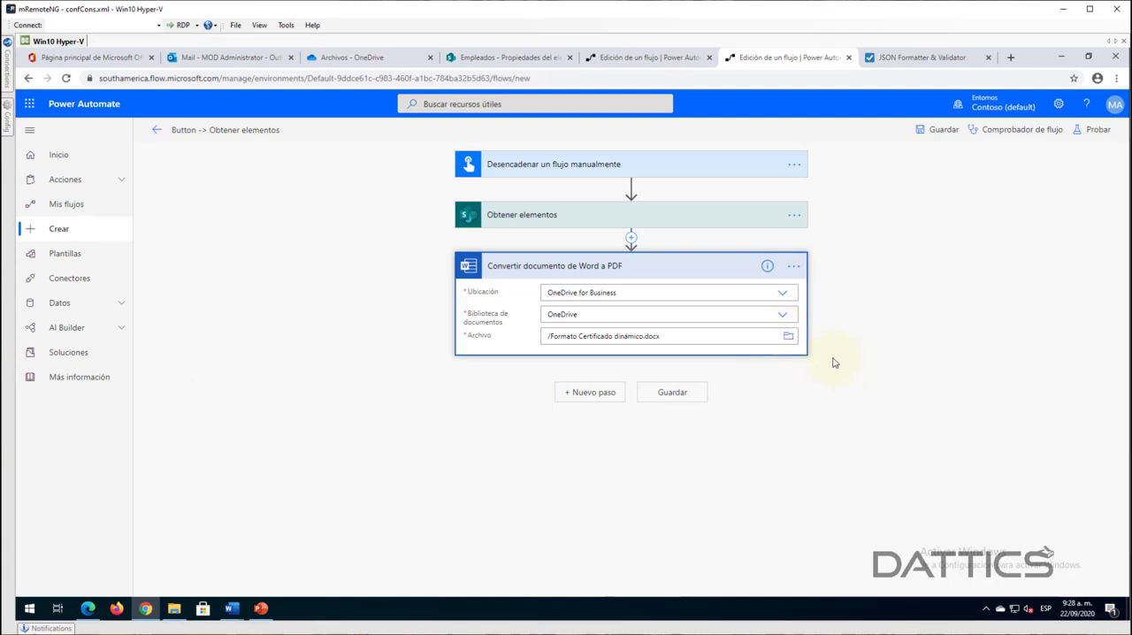
# - Delete the Convertir documento de Word a PDF action from the flow
pyautogui.click(787, 337)
pyautogui.click(824, 365)
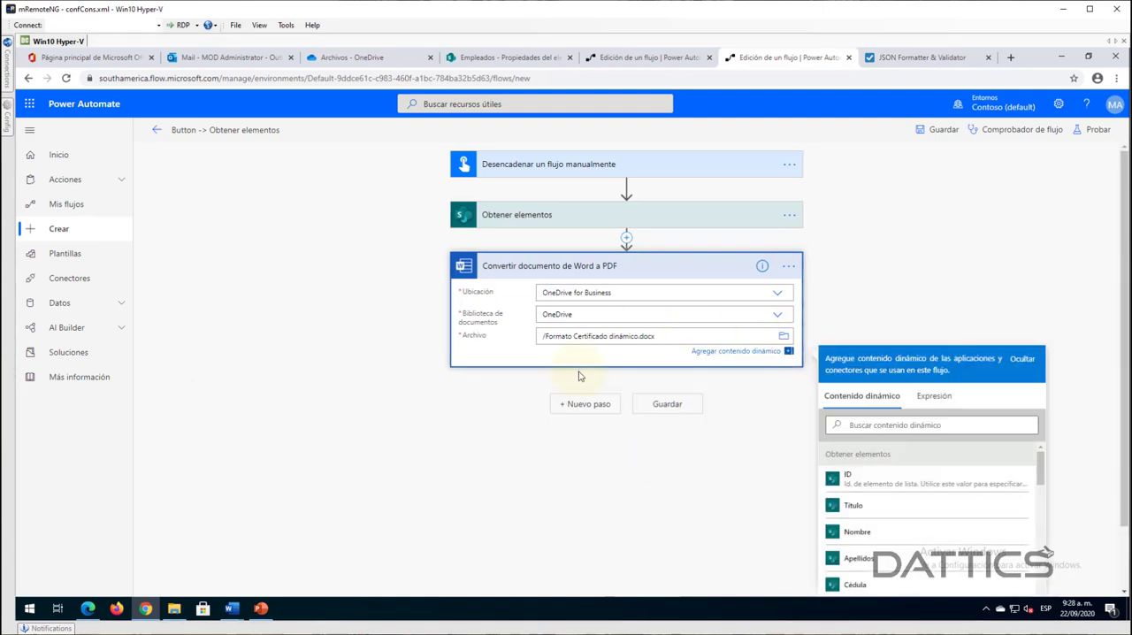
pyautogui.click(789, 266)
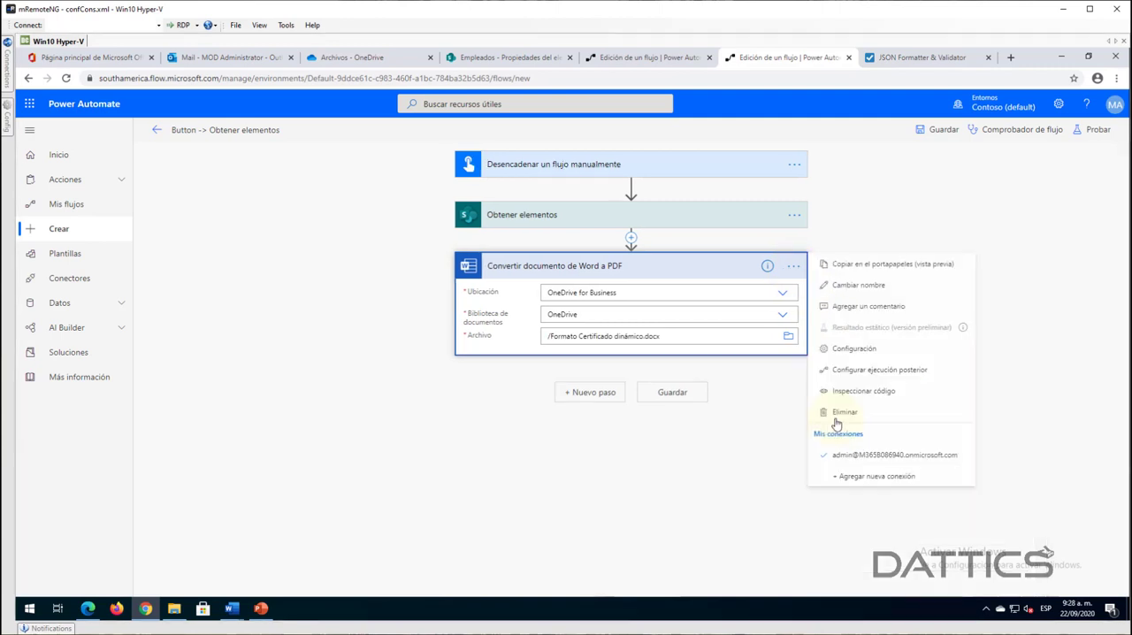
pyautogui.click(710, 336)
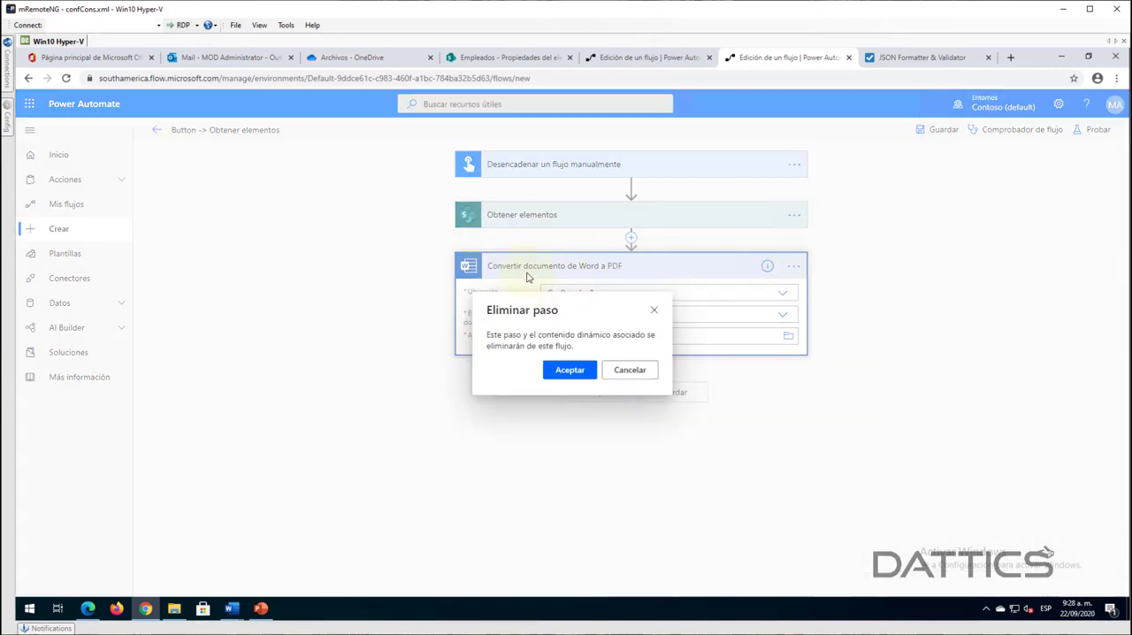
pyautogui.click(569, 375)
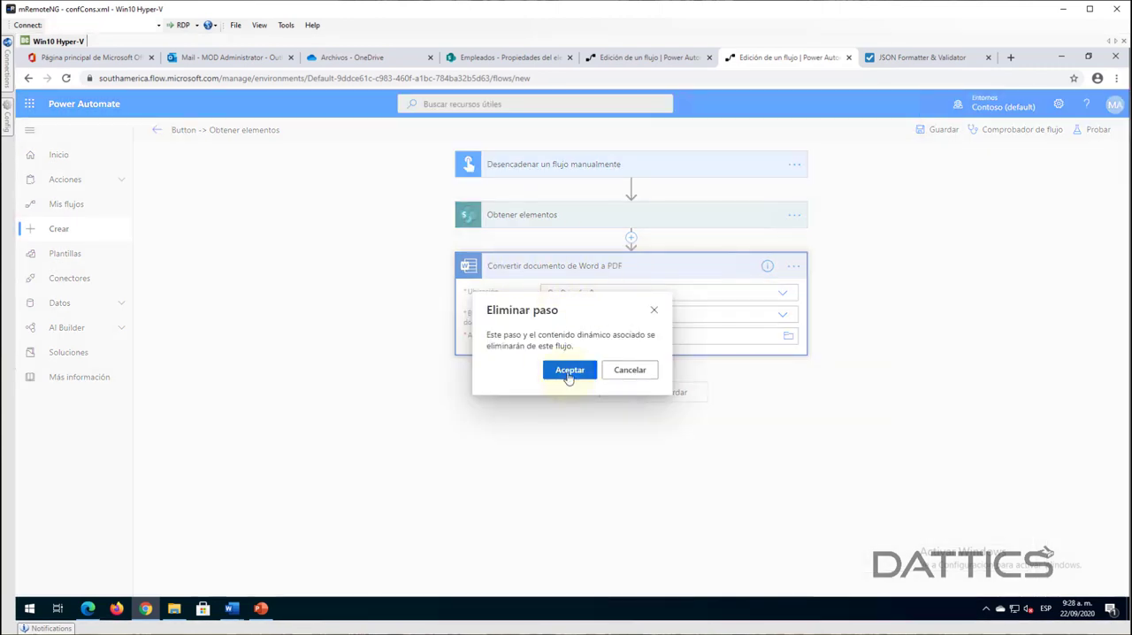
# - Add a new step below Obtener elementos with the Word Online (Empresas) action Rellenar una plantilla de Microsoft Word, searching for "word online"
pyautogui.click(598, 265)
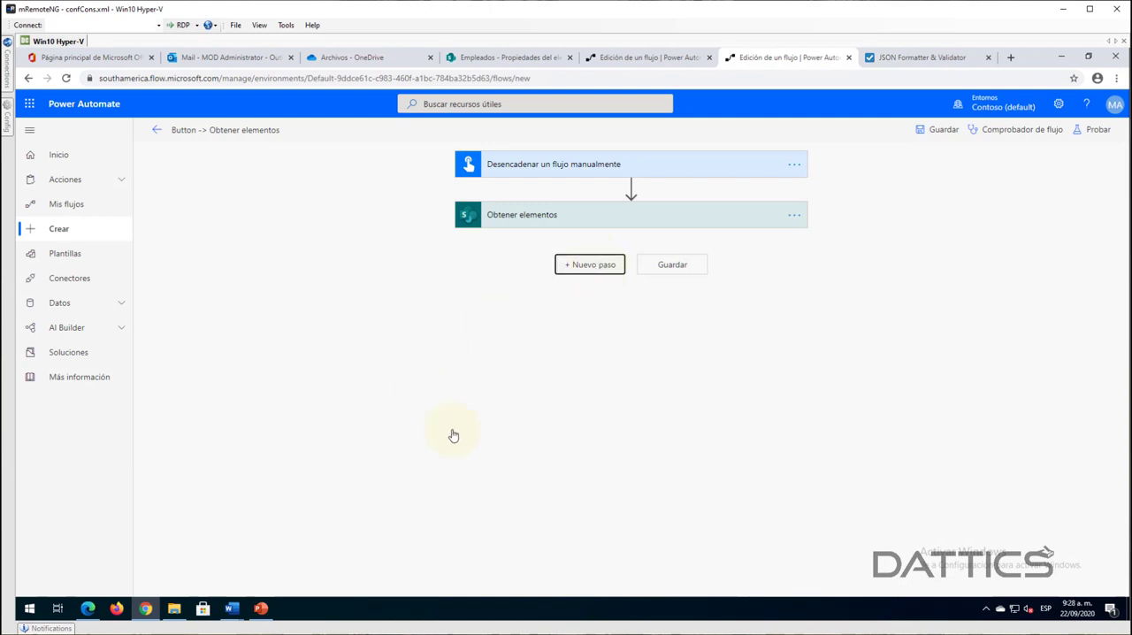
pyautogui.write('word online')
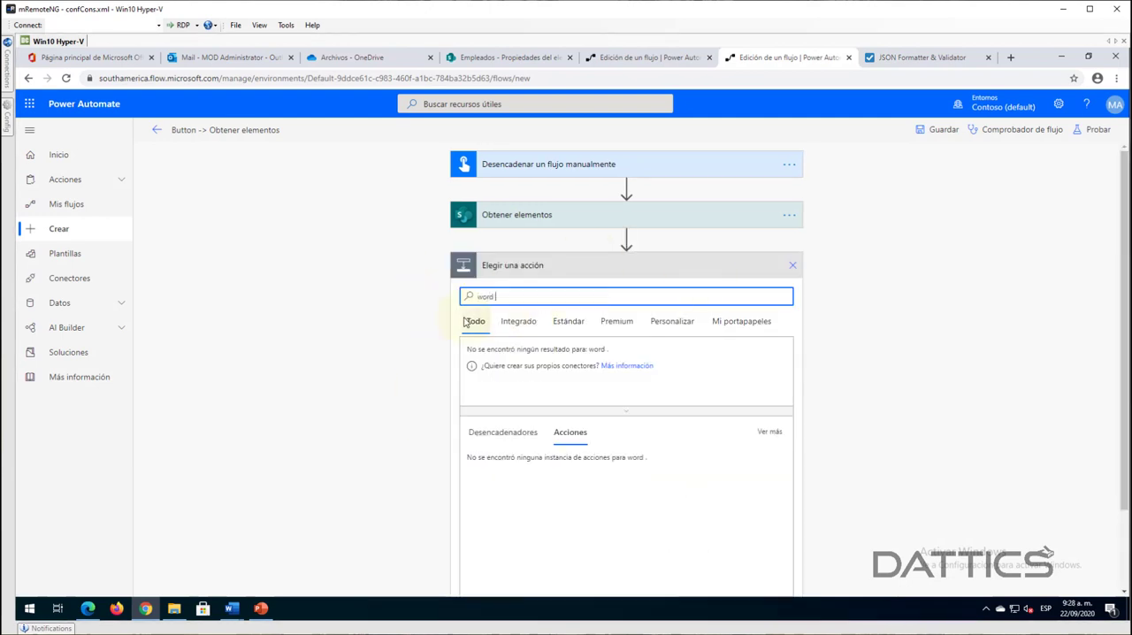
pyautogui.click(610, 412)
pyautogui.click(520, 561)
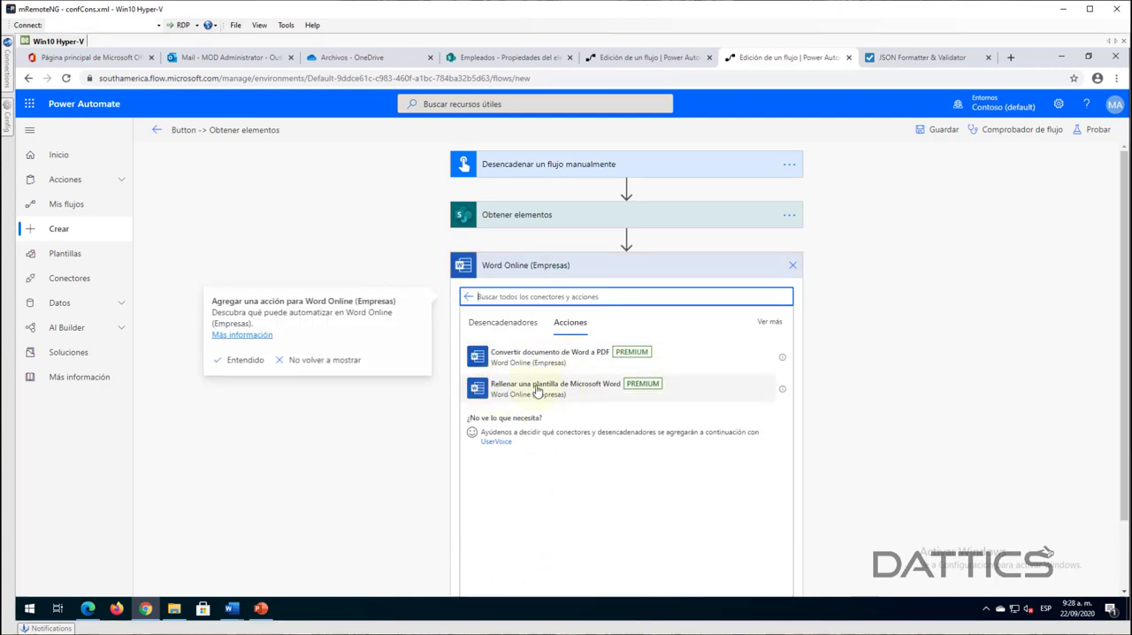
pyautogui.click(579, 390)
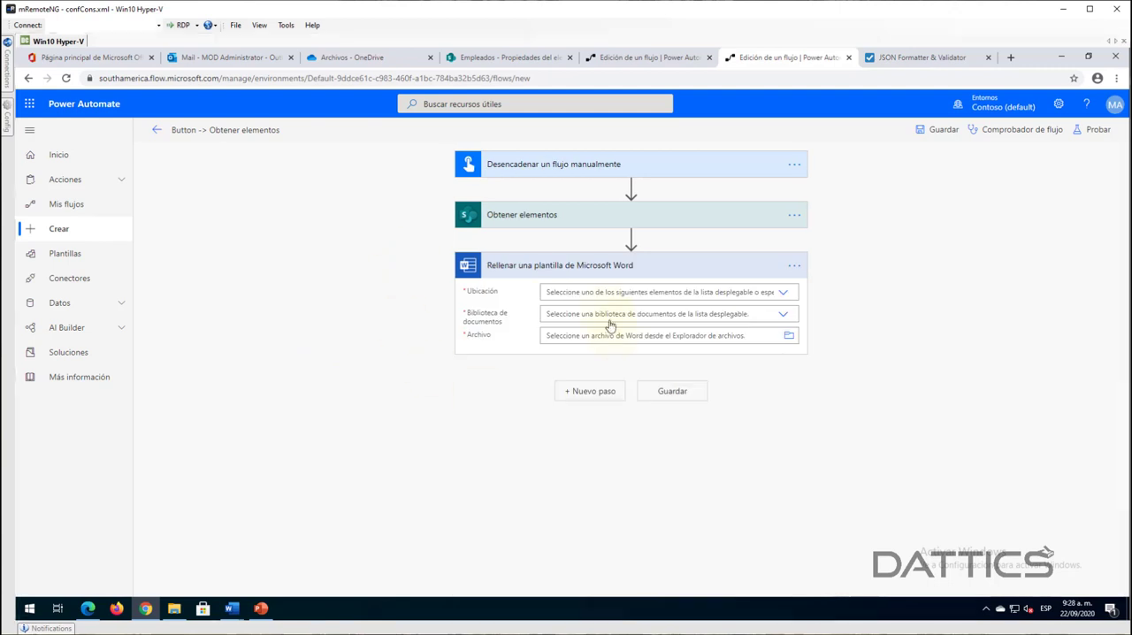
# - Set the template action's location to OneDrive for Business, its library to OneDrive and its file to /Formato Certificado dinámico.docx
pyautogui.click(576, 299)
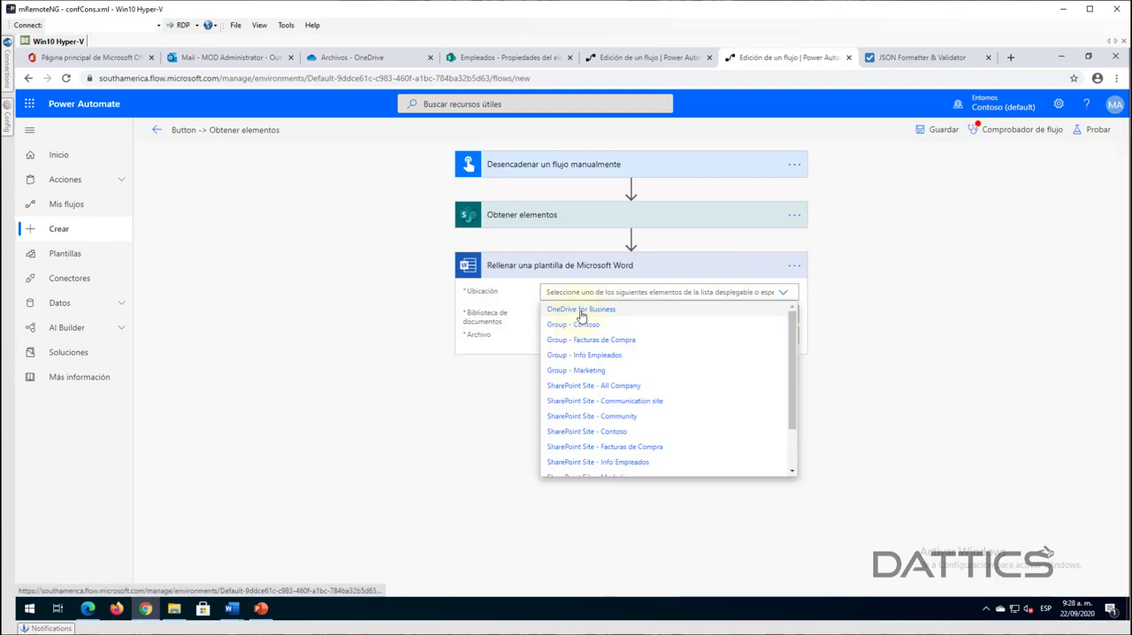
pyautogui.click(756, 310)
pyautogui.click(781, 315)
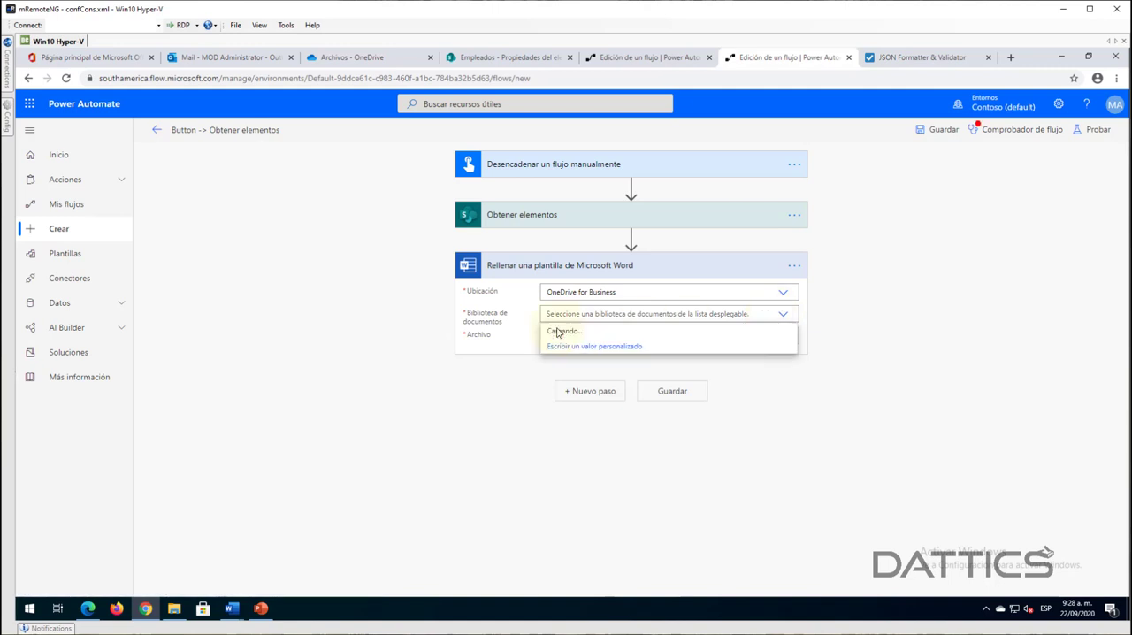
pyautogui.click(573, 333)
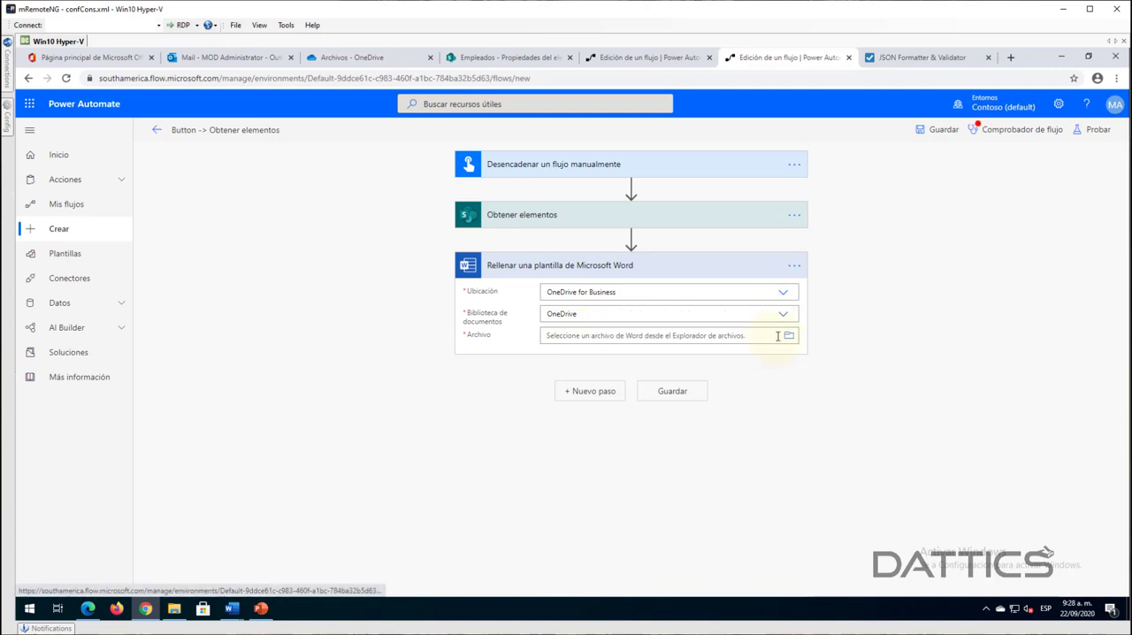
pyautogui.click(787, 337)
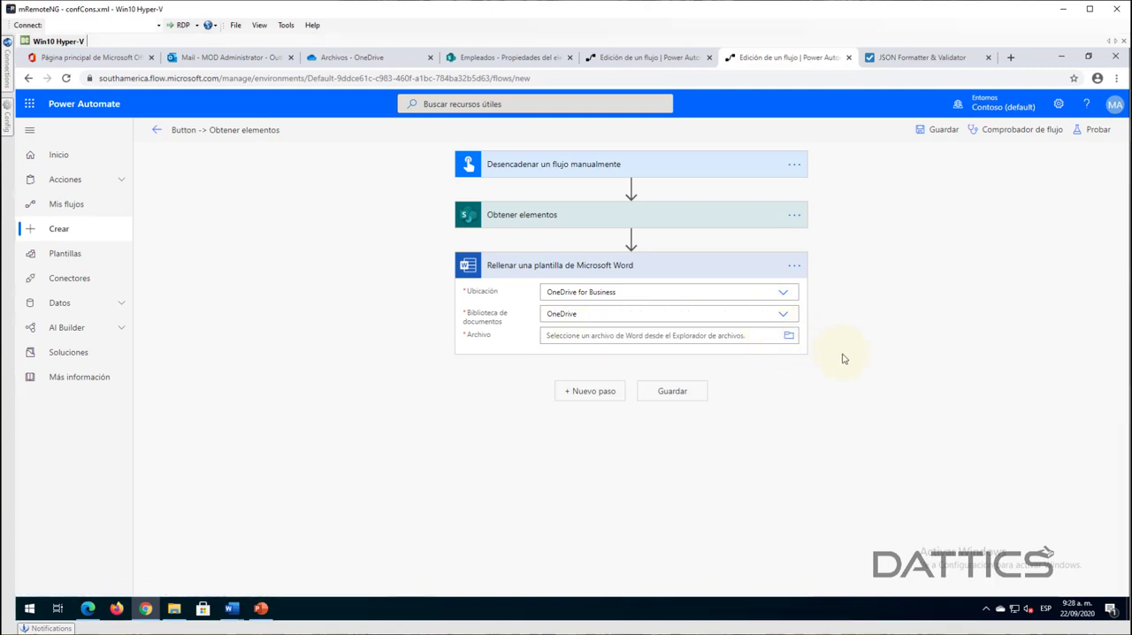
pyautogui.click(838, 365)
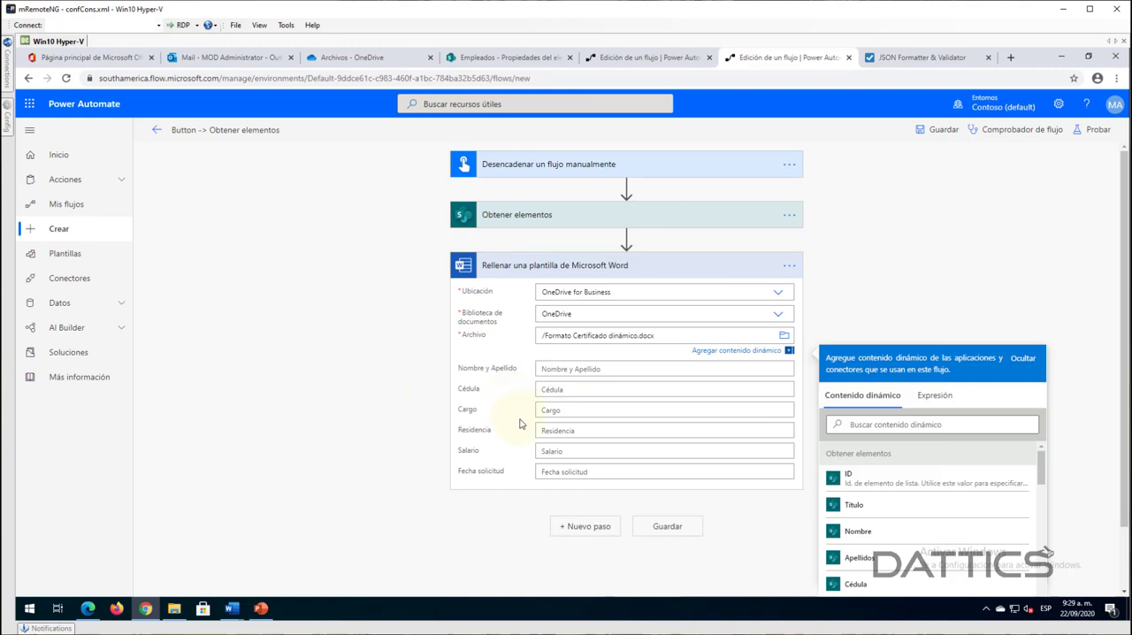
pyautogui.click(520, 423)
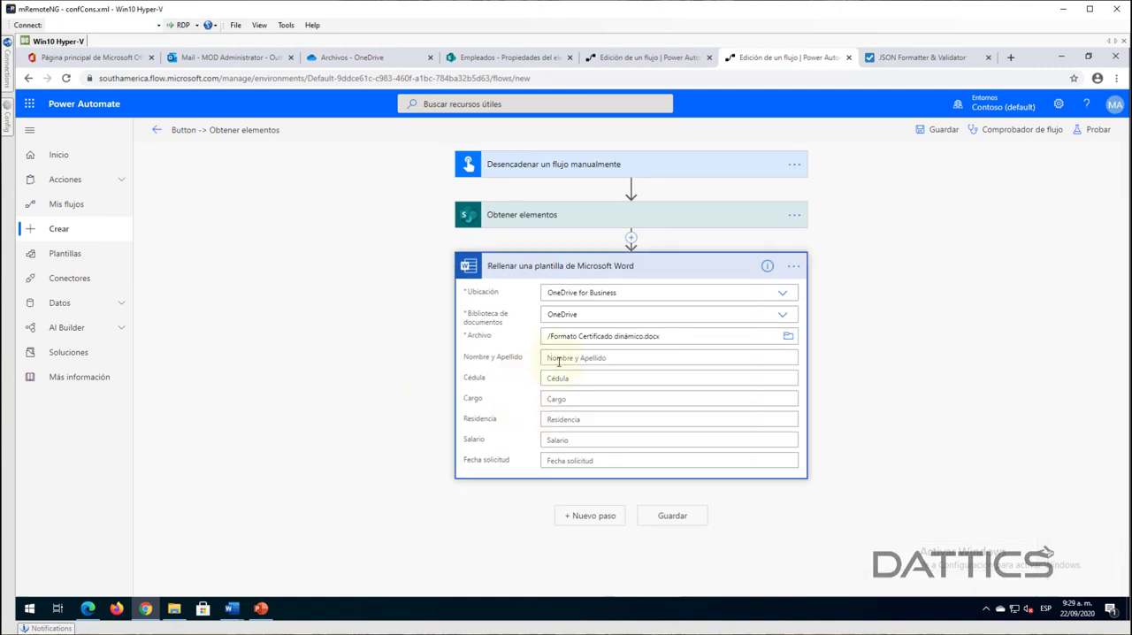
# - Review the fields in the Formato Certificado dinámico document in Word, and return to the flow in Power Automate
pyautogui.click(558, 359)
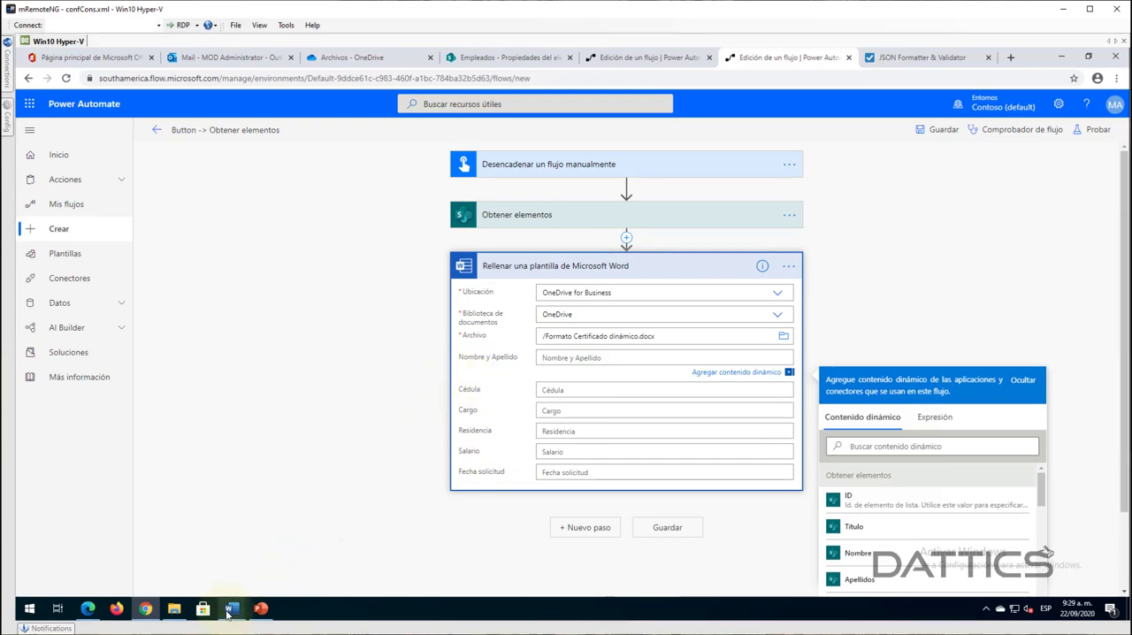
pyautogui.moveTo(229, 610)
pyautogui.click(284, 564)
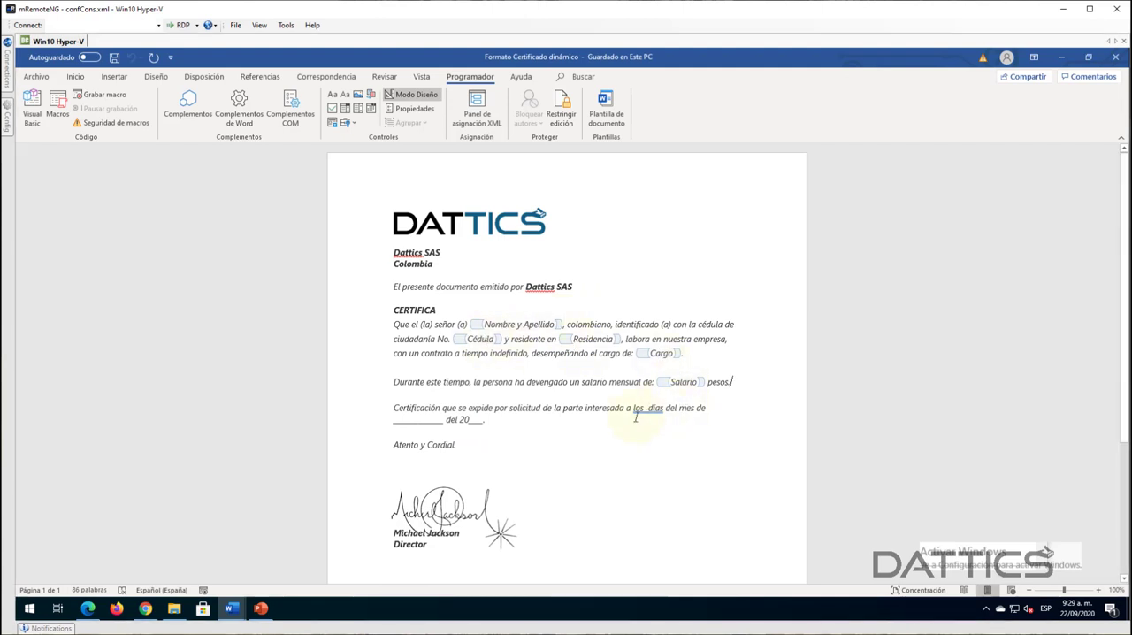
pyautogui.click(1060, 57)
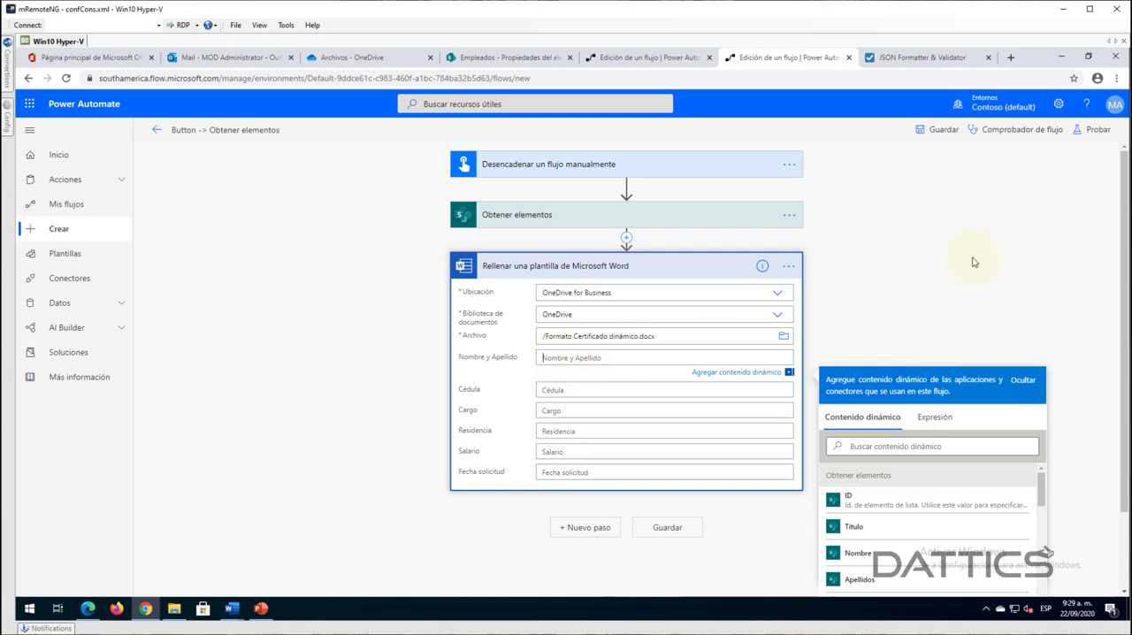
# - Insert the Nombre dynamic content from Obtener elementos into the Nombre y Apellido field and expand the template action inside the loop
pyautogui.scroll(-1, 972, 262)
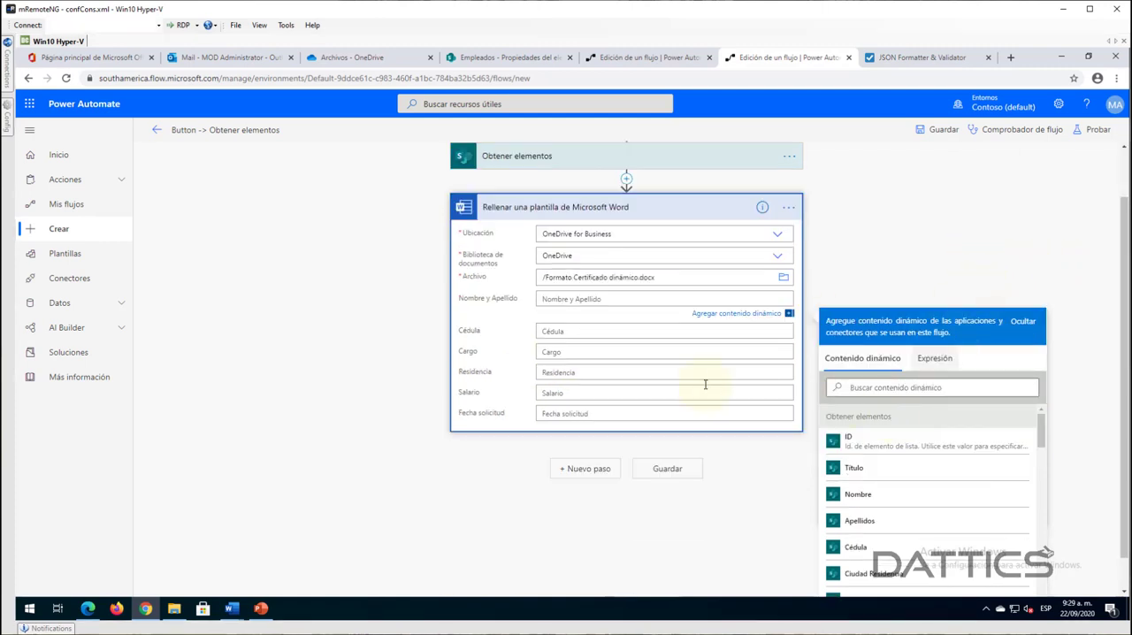
pyautogui.click(865, 496)
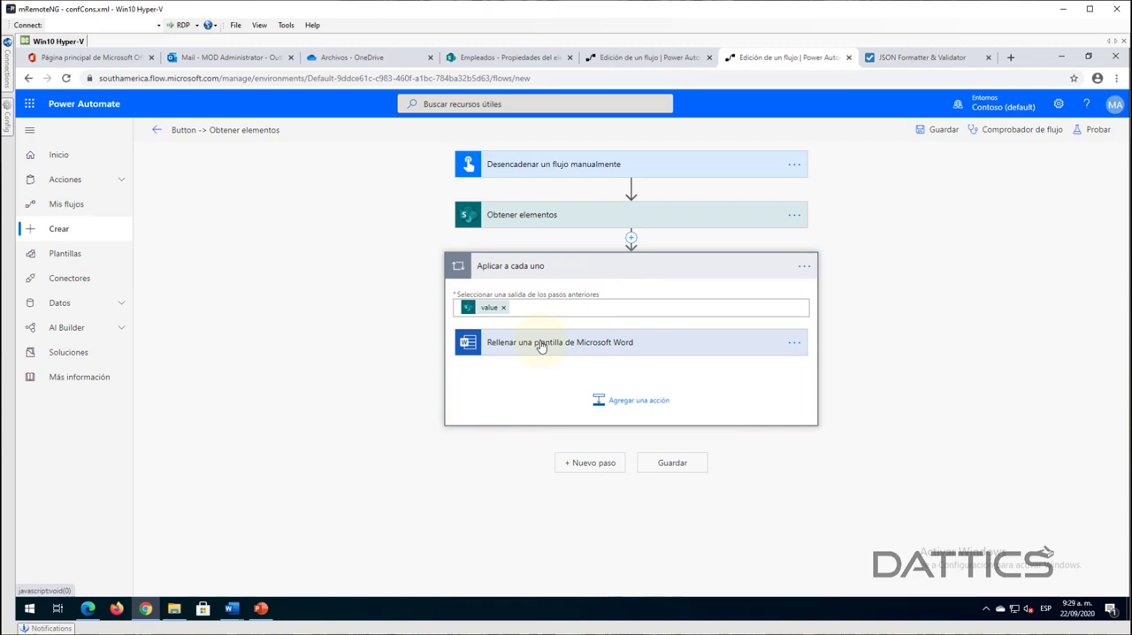
pyautogui.click(541, 346)
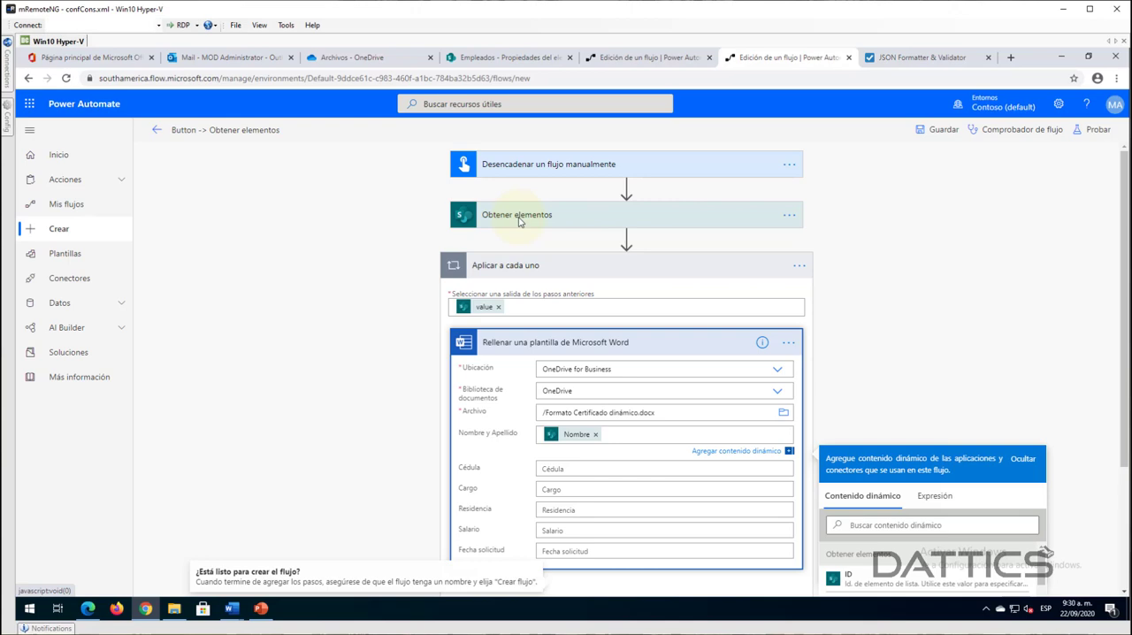
# - Add the Apellidos dynamic content after Nombre in the template's Nombre y Apellido field
pyautogui.scroll(-1, 392, 417)
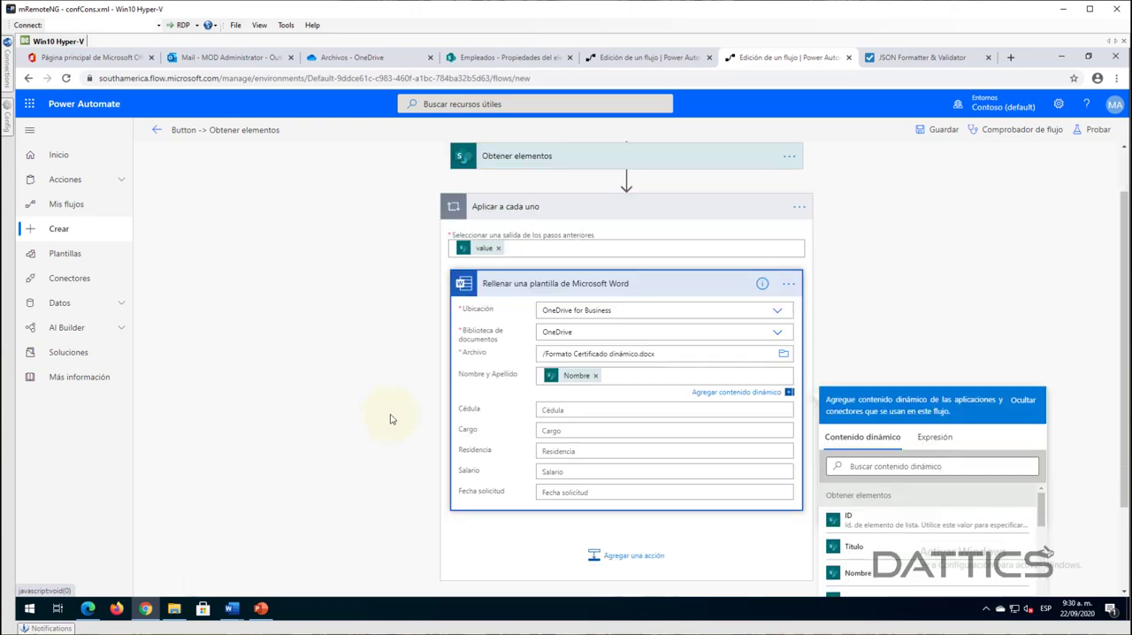
pyautogui.click(624, 375)
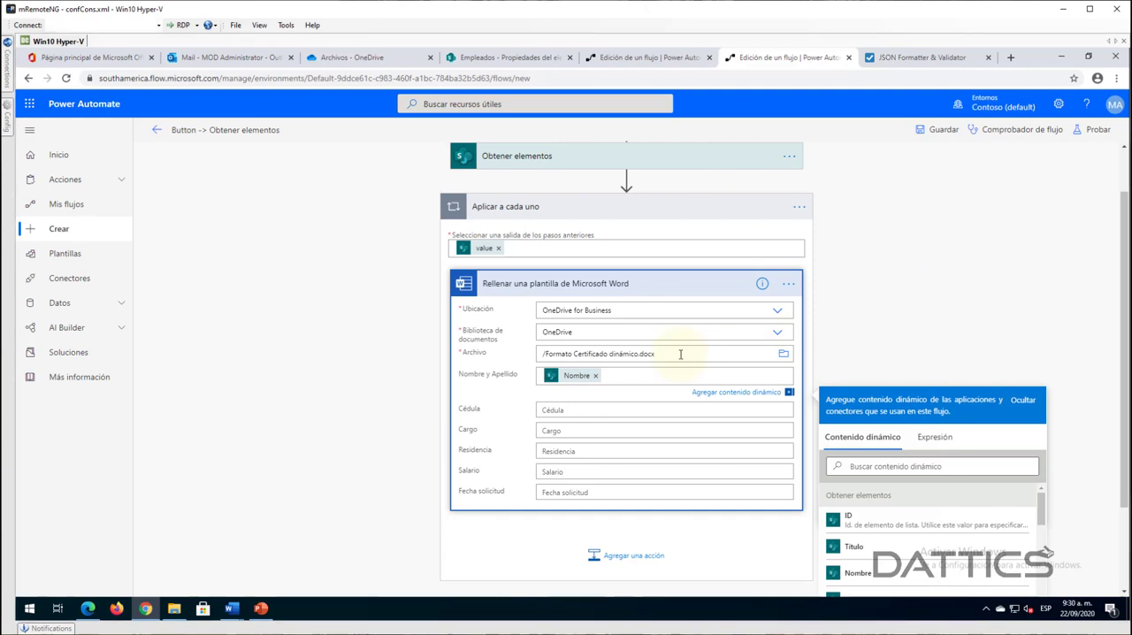
pyautogui.scroll(-1, 876, 550)
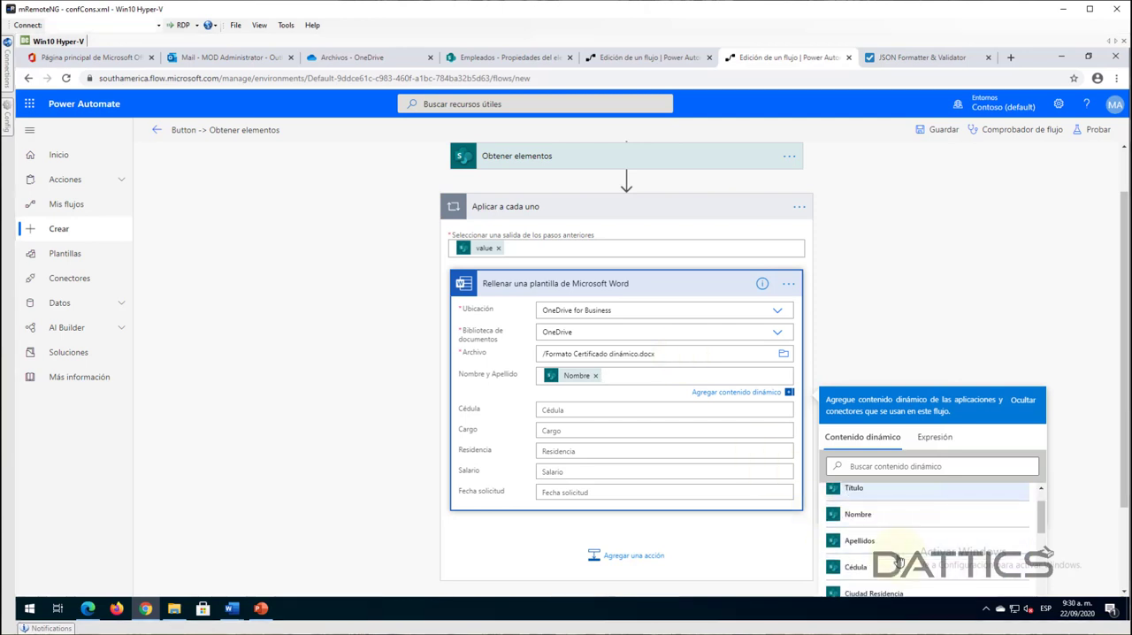
pyautogui.click(873, 547)
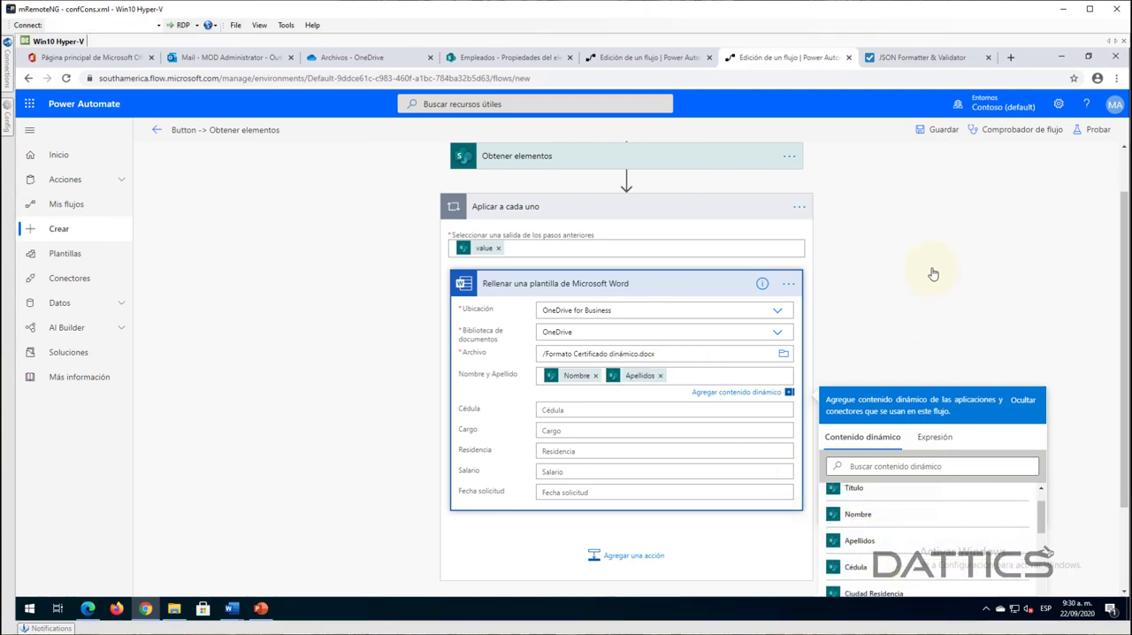
pyautogui.click(490, 383)
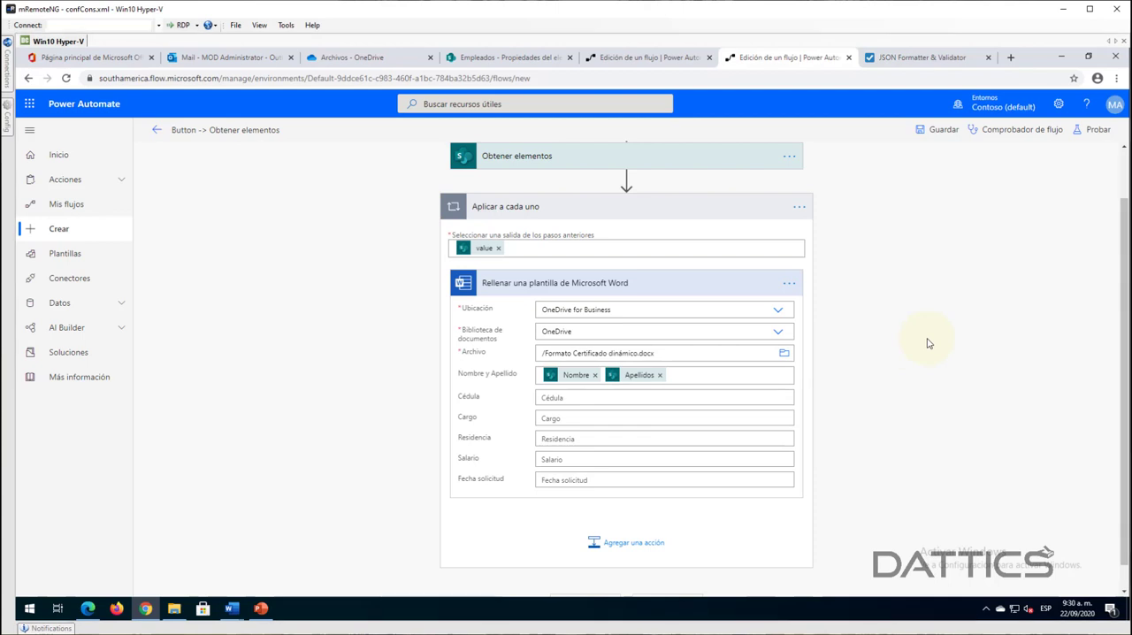
# - Fill the template's Cédula field with the Cédula dynamic content from Obtener elementos
pyautogui.click(577, 396)
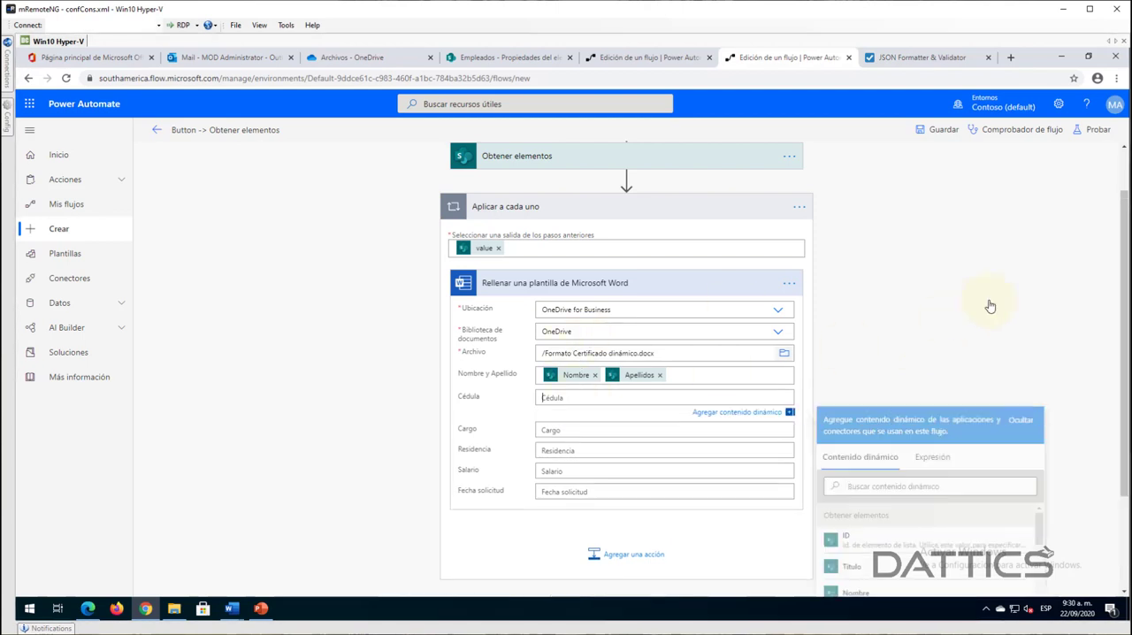
pyautogui.scroll(-1, 1052, 283)
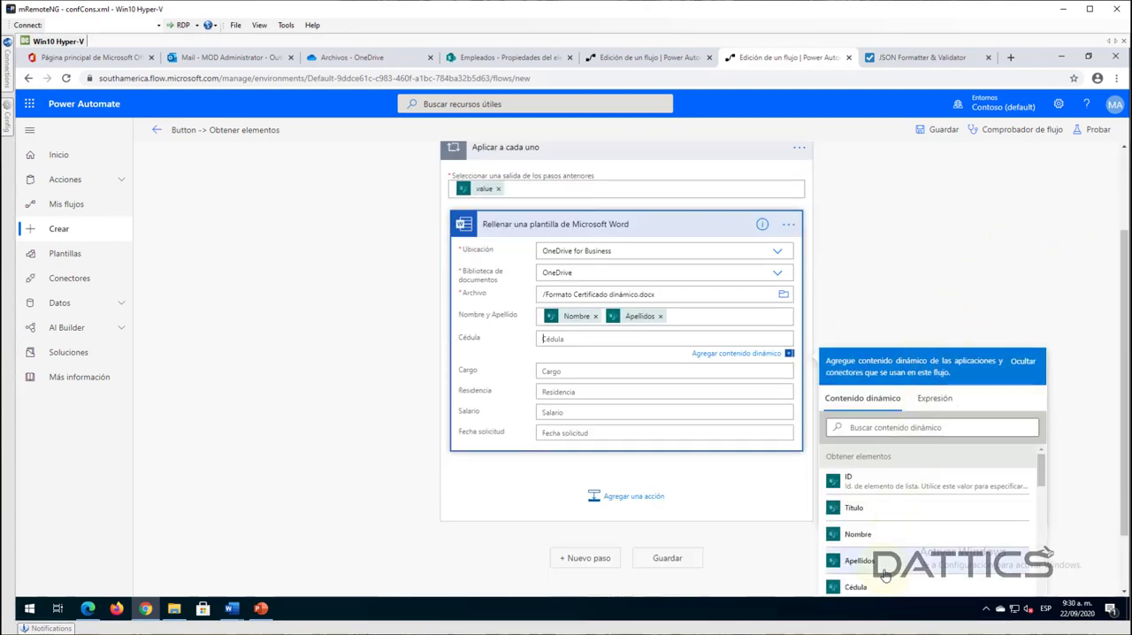
pyautogui.scroll(-1, 897, 514)
pyautogui.click(884, 530)
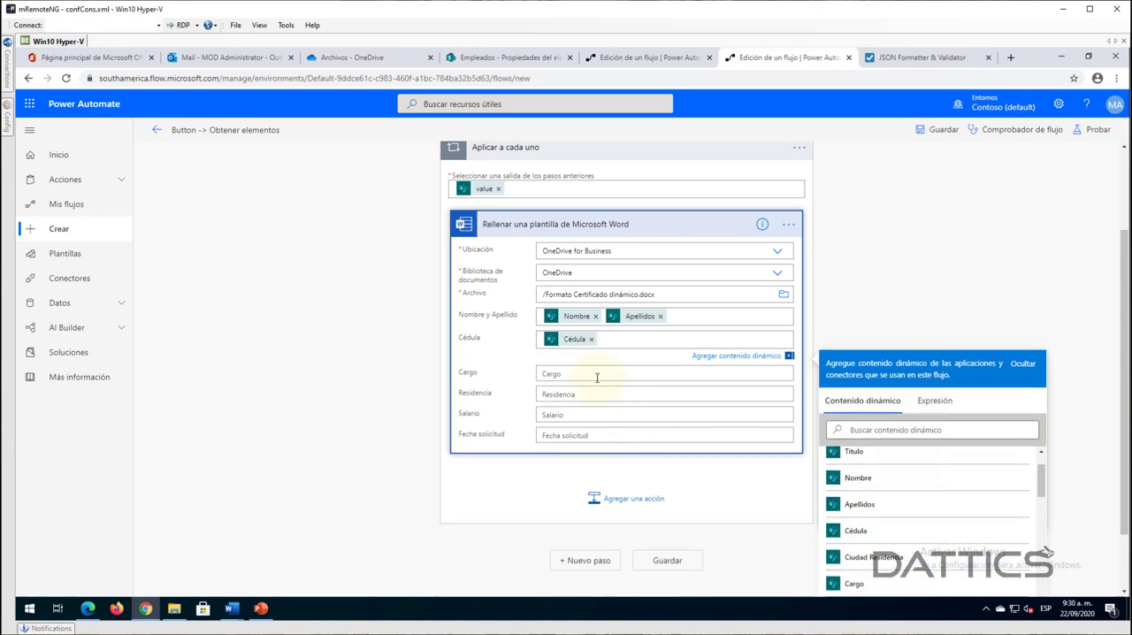
# - Insert the Cargo dynamic content into the Cargo field and Ciudad Residencia into the Residencia field
pyautogui.click(596, 378)
pyautogui.scroll(-2, 876, 548)
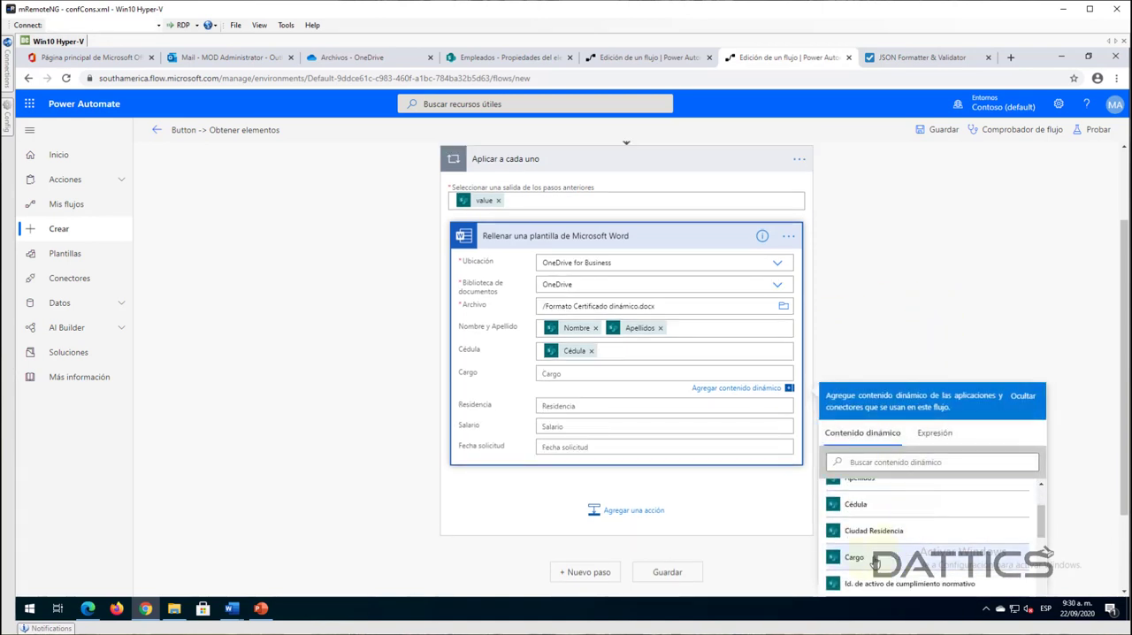
pyautogui.click(875, 558)
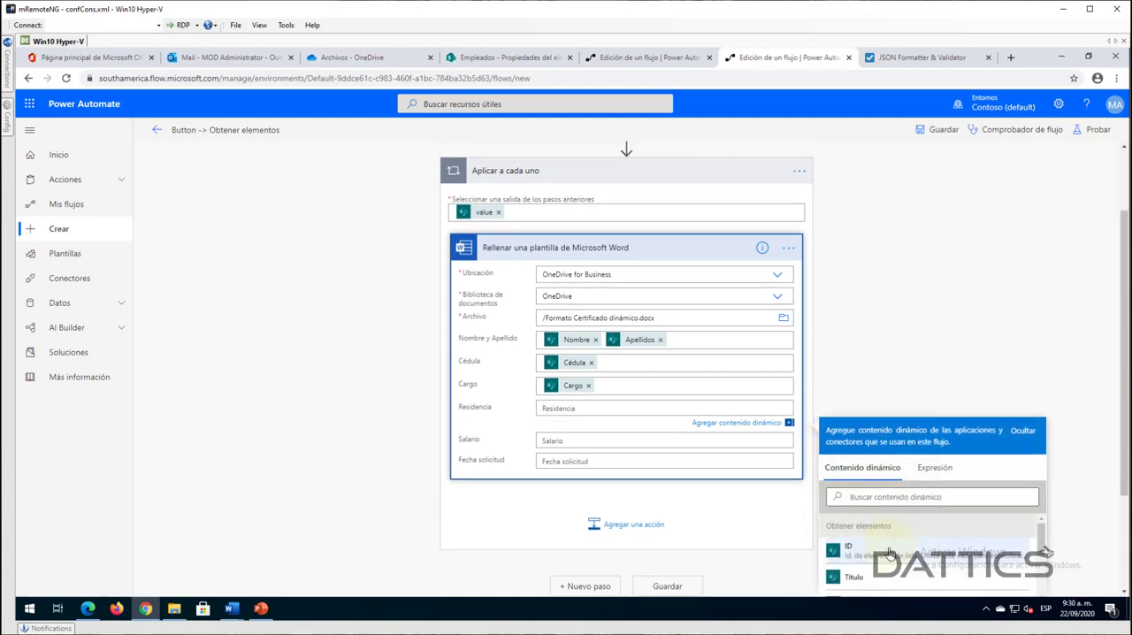
pyautogui.click(874, 566)
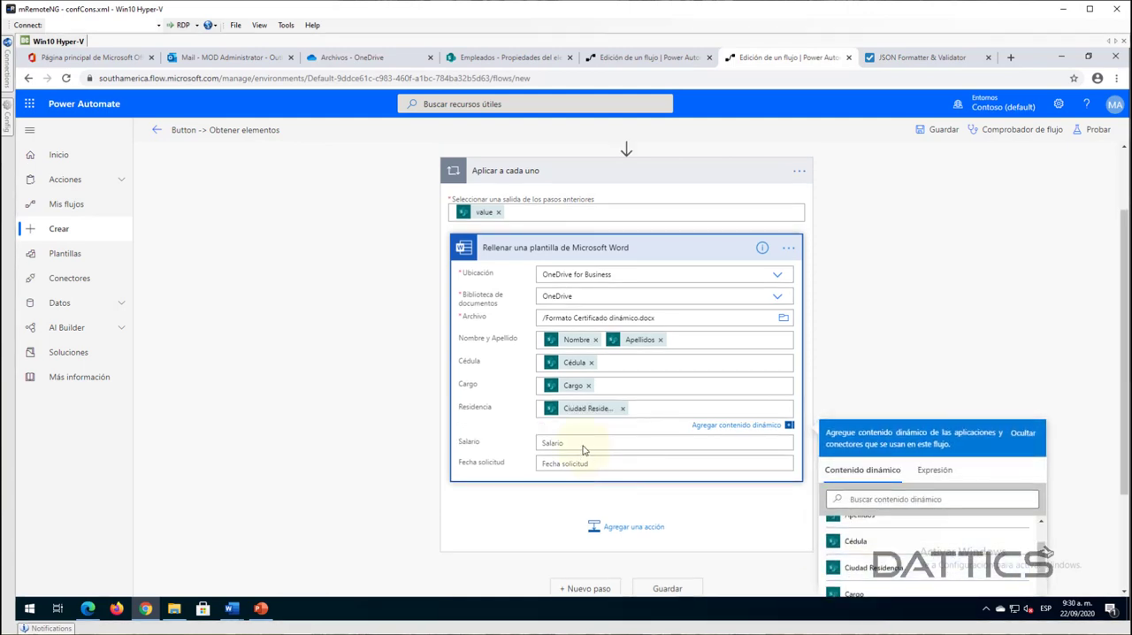
# - Insert the Salario dynamic content from Obtener elementos into the template's Salario field
pyautogui.scroll(-2, 917, 447)
pyautogui.scroll(-5, 884, 557)
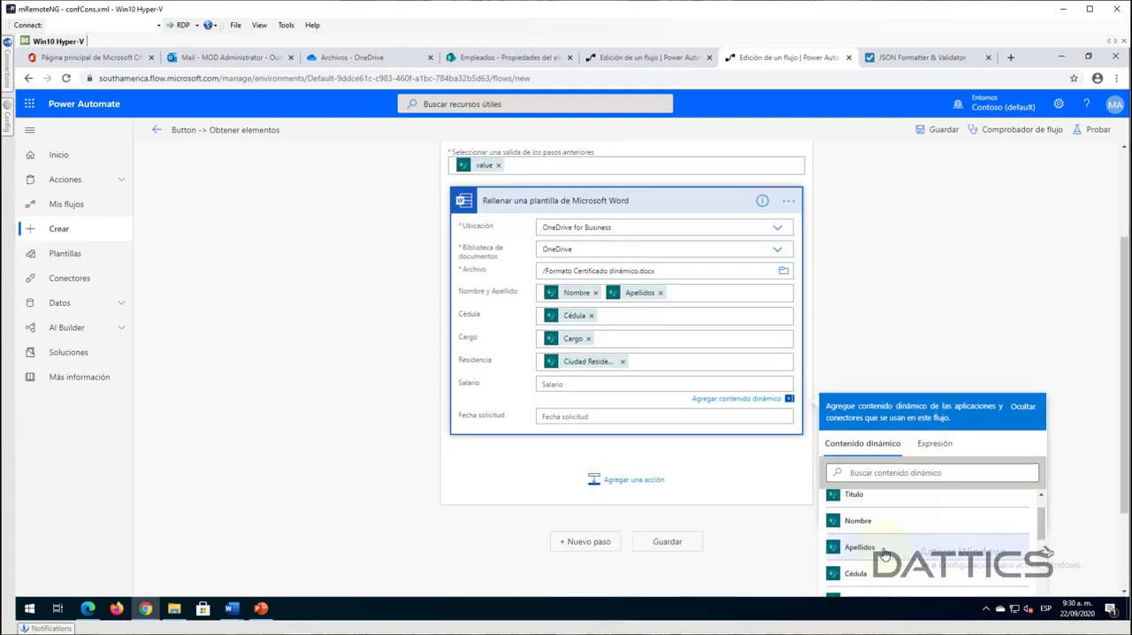
pyautogui.scroll(-8, 884, 566)
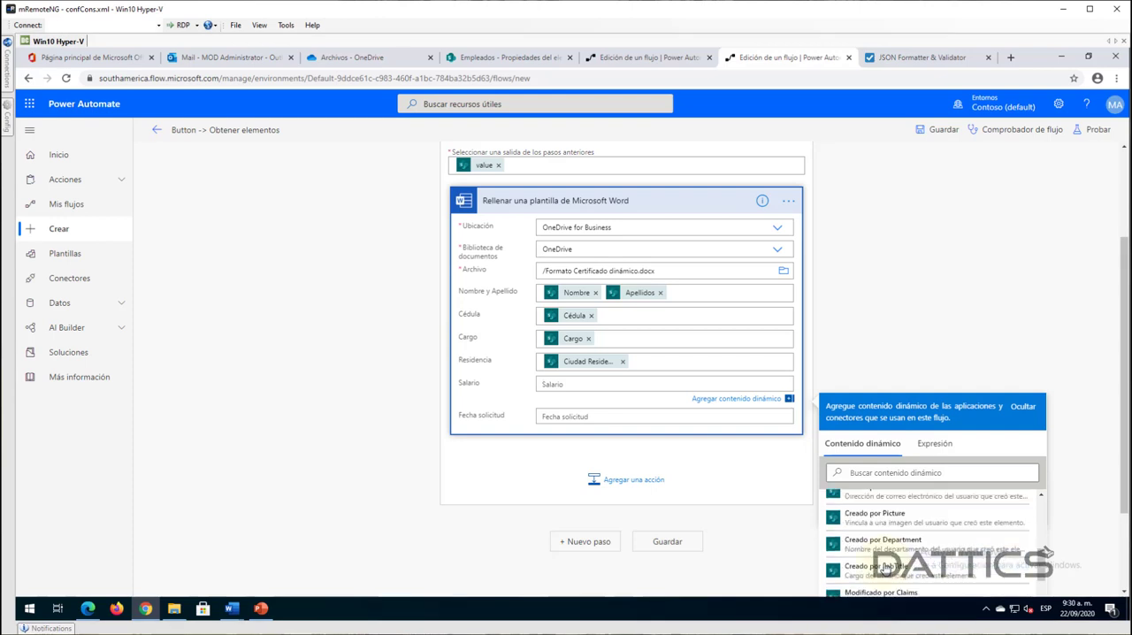
pyautogui.scroll(-10, 881, 571)
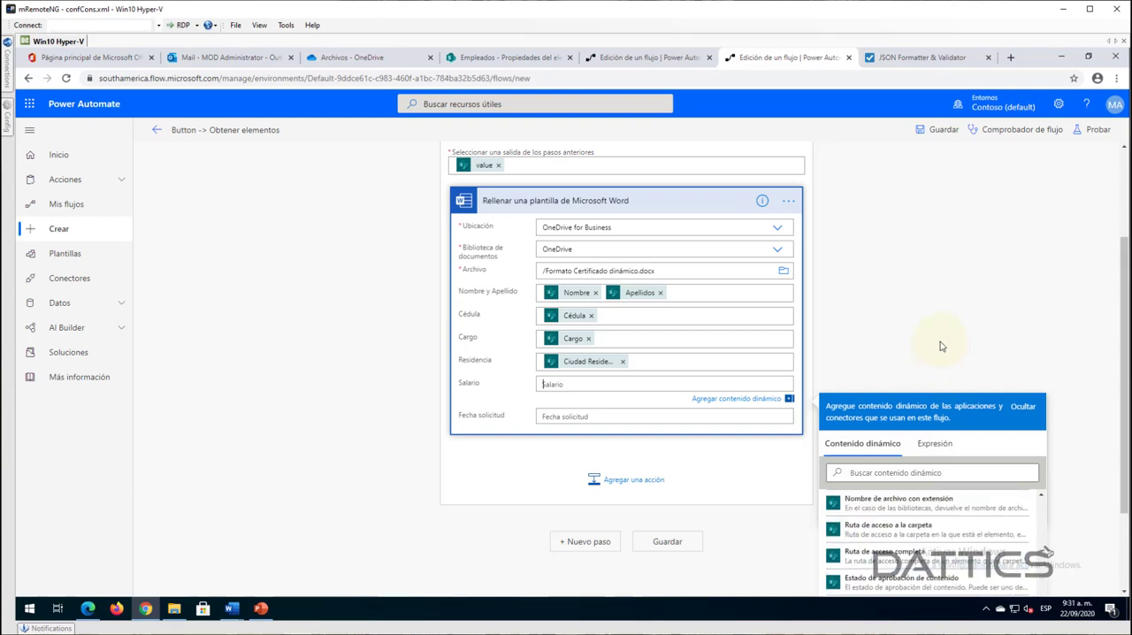
pyautogui.scroll(-3, 940, 353)
pyautogui.click(871, 592)
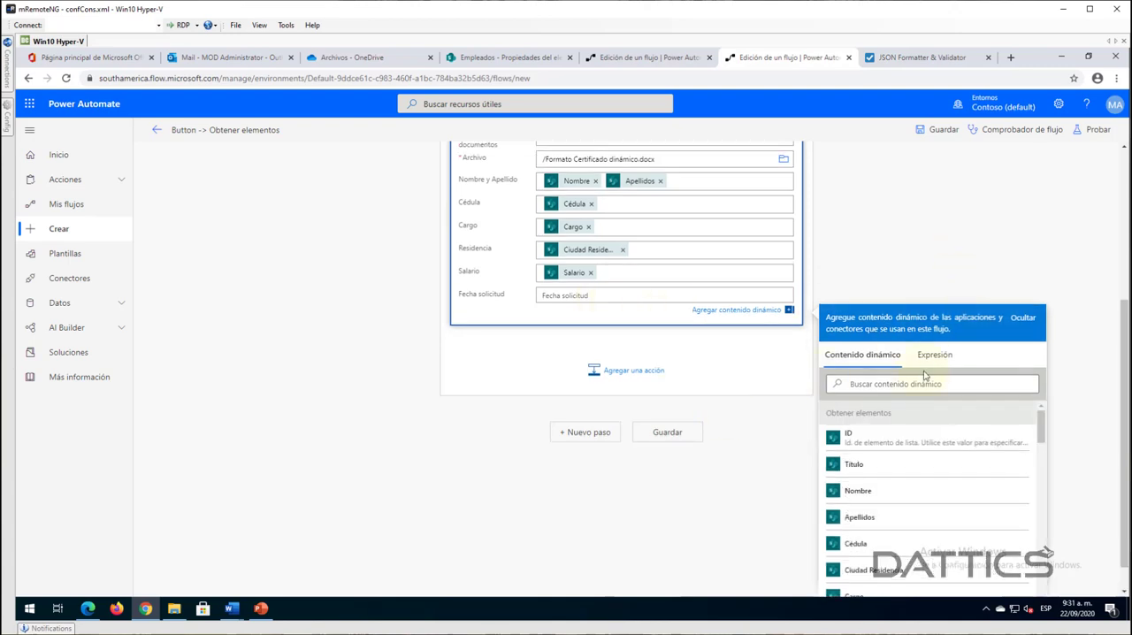
# - Add the Date Time action Convertir la zona horaria inside the loop, below Rellenar una plantilla de Microsoft Word
pyautogui.scroll(5, 924, 376)
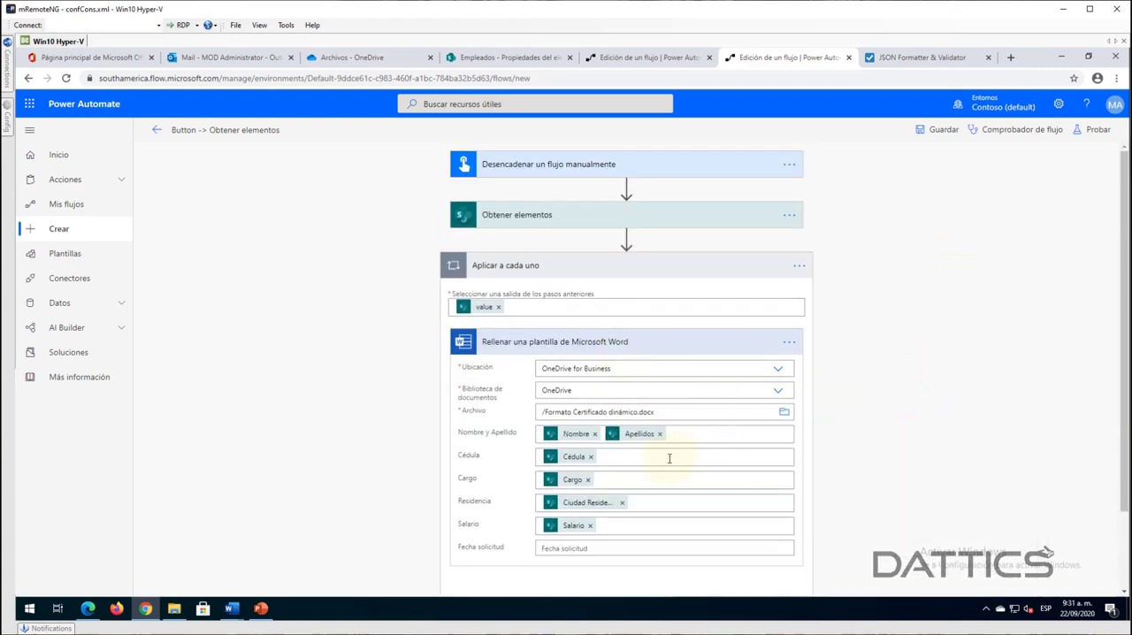
pyautogui.scroll(-2, 670, 458)
pyautogui.click(617, 514)
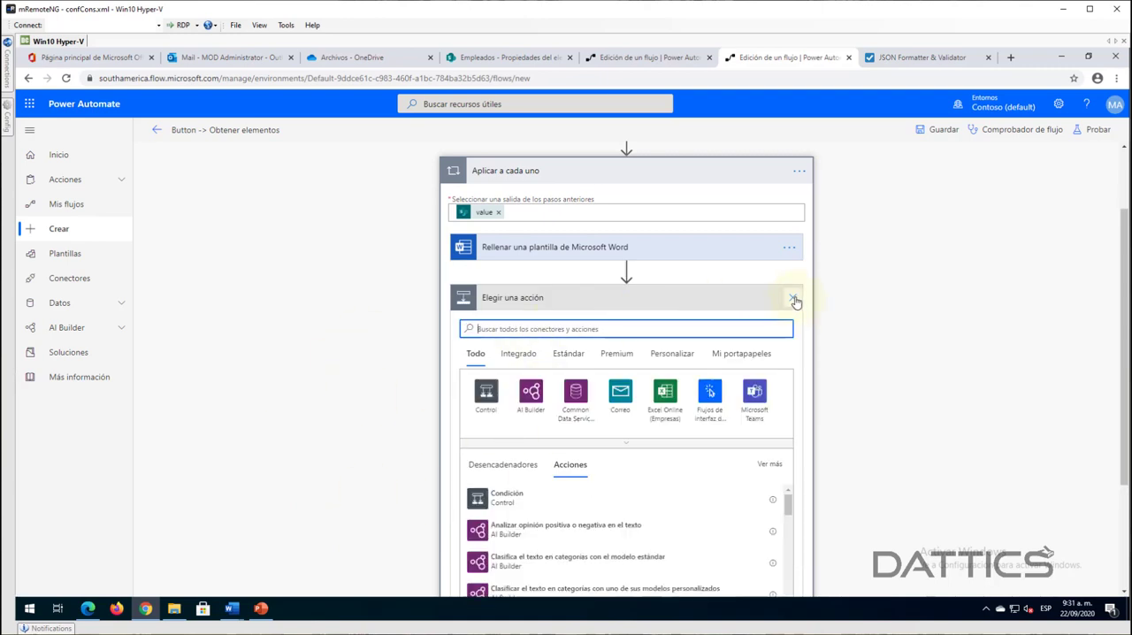
pyautogui.click(520, 361)
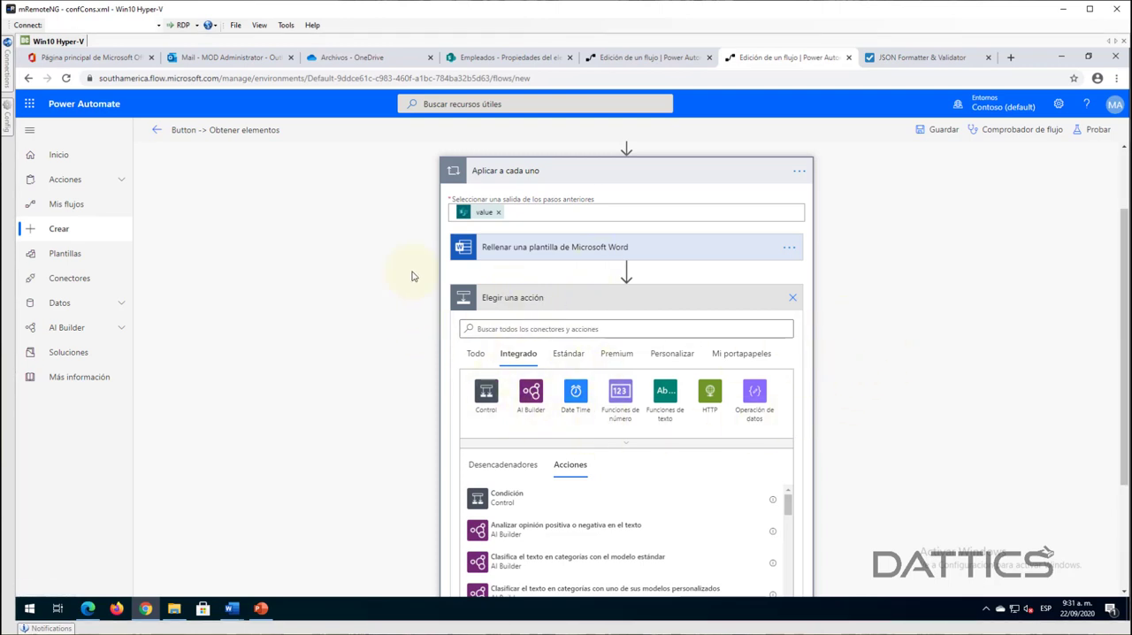
pyautogui.click(575, 398)
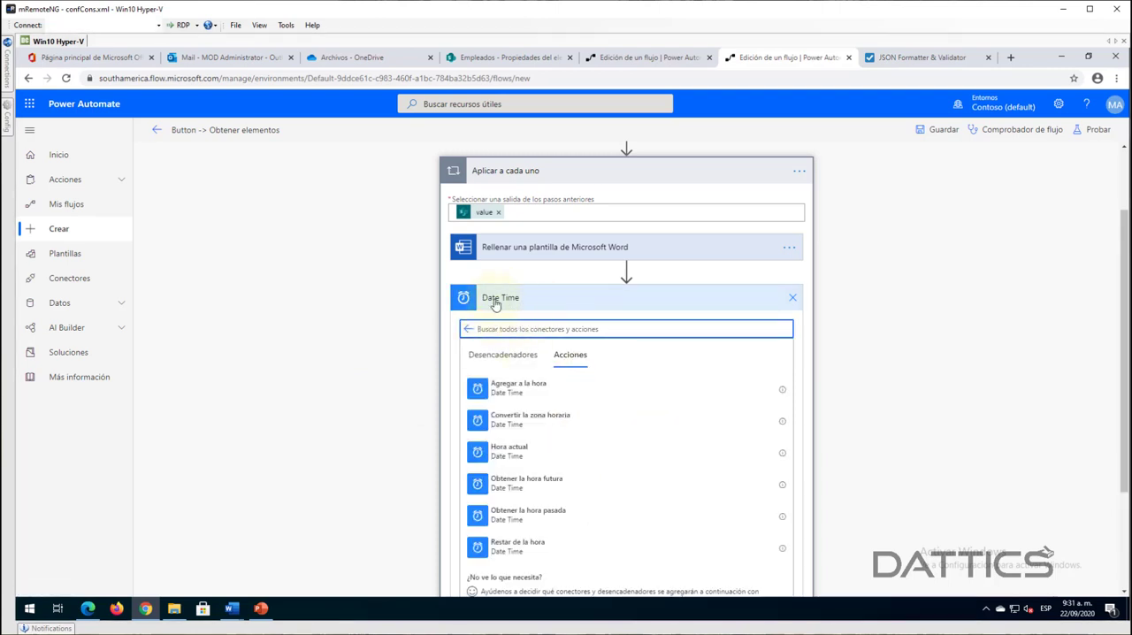
pyautogui.click(548, 421)
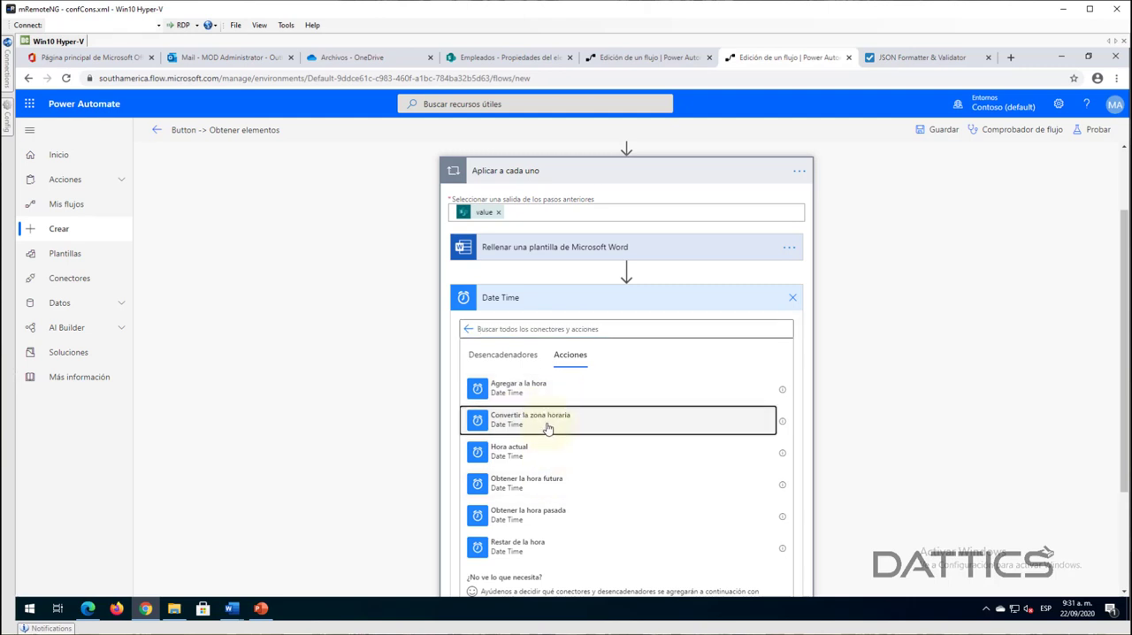
pyautogui.click(574, 389)
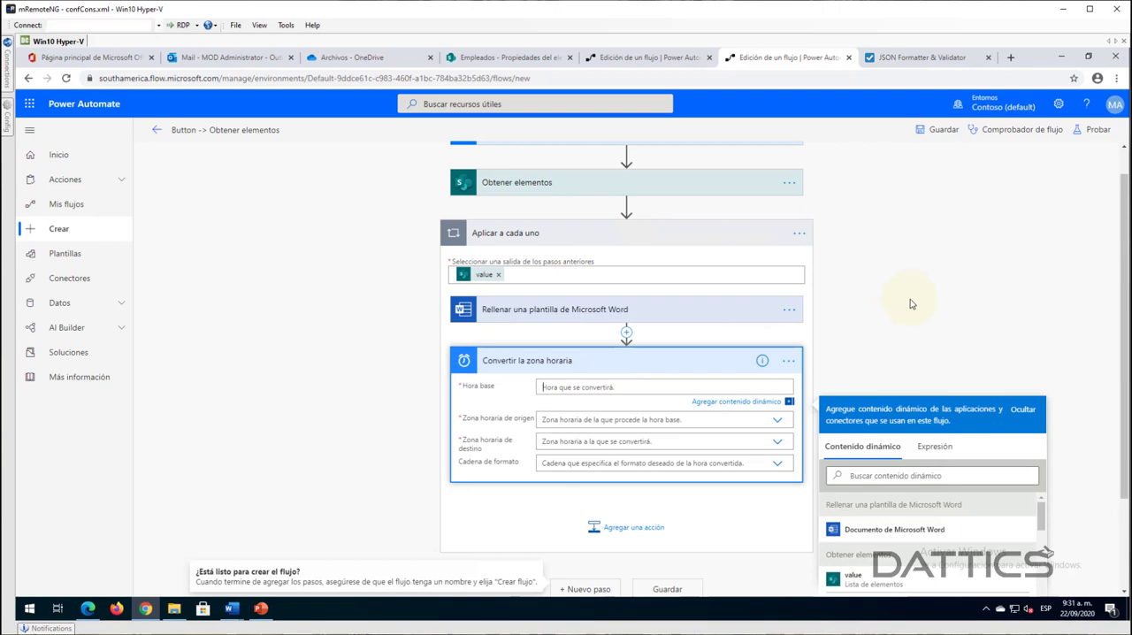
# - Set Hora base of the time zone conversion to the Creado dynamic content from Obtener elementos
pyautogui.scroll(-1, 932, 307)
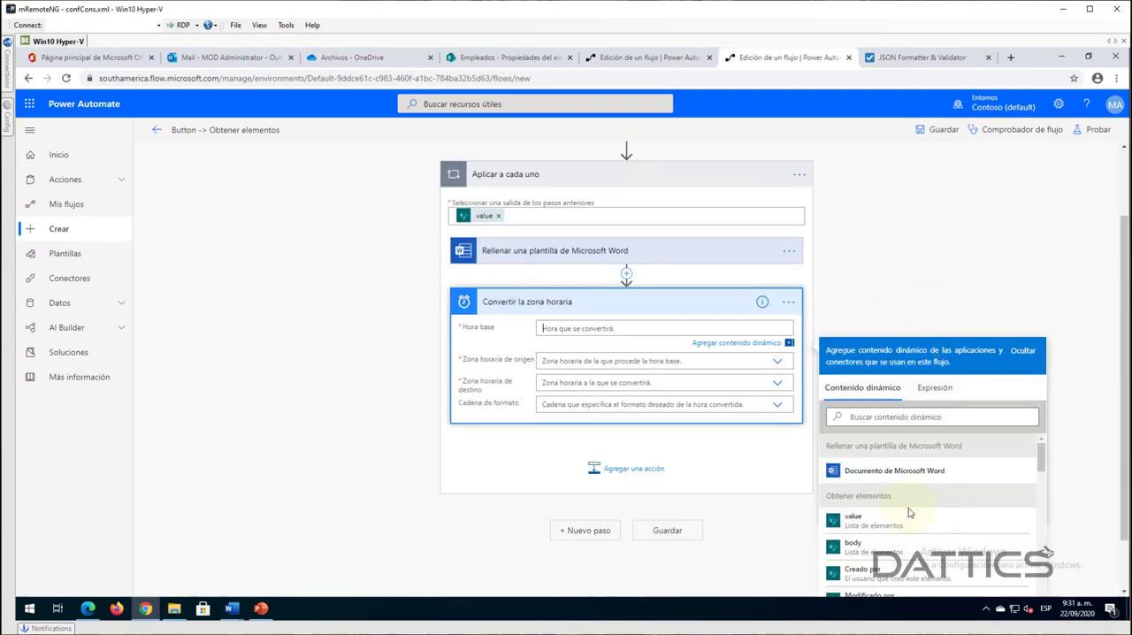
pyautogui.scroll(-6, 911, 541)
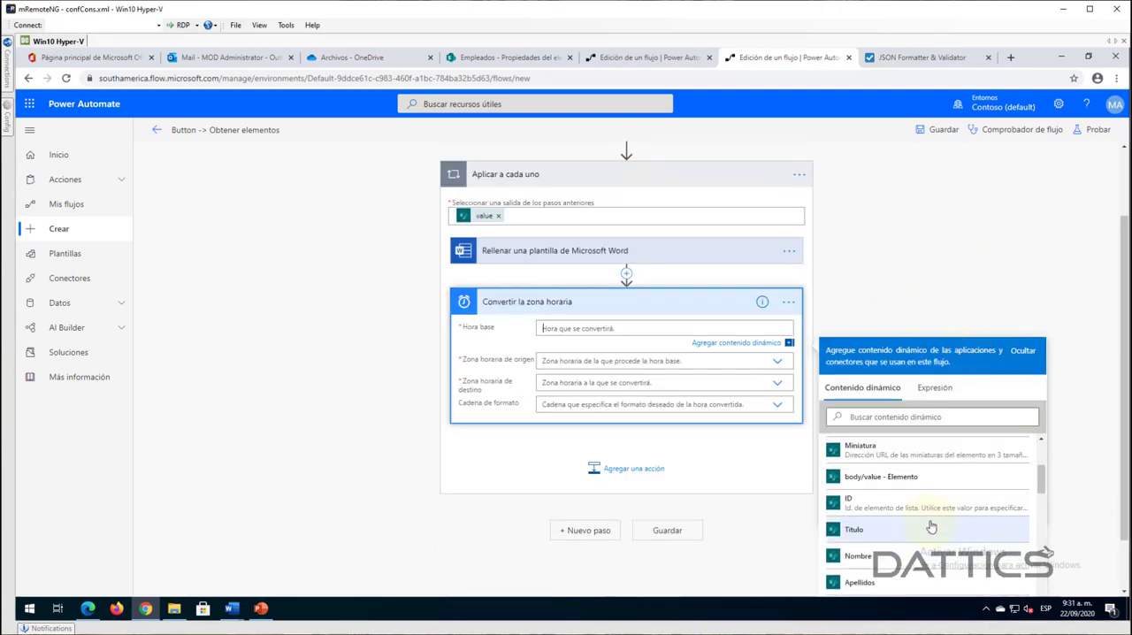
pyautogui.scroll(2, 868, 488)
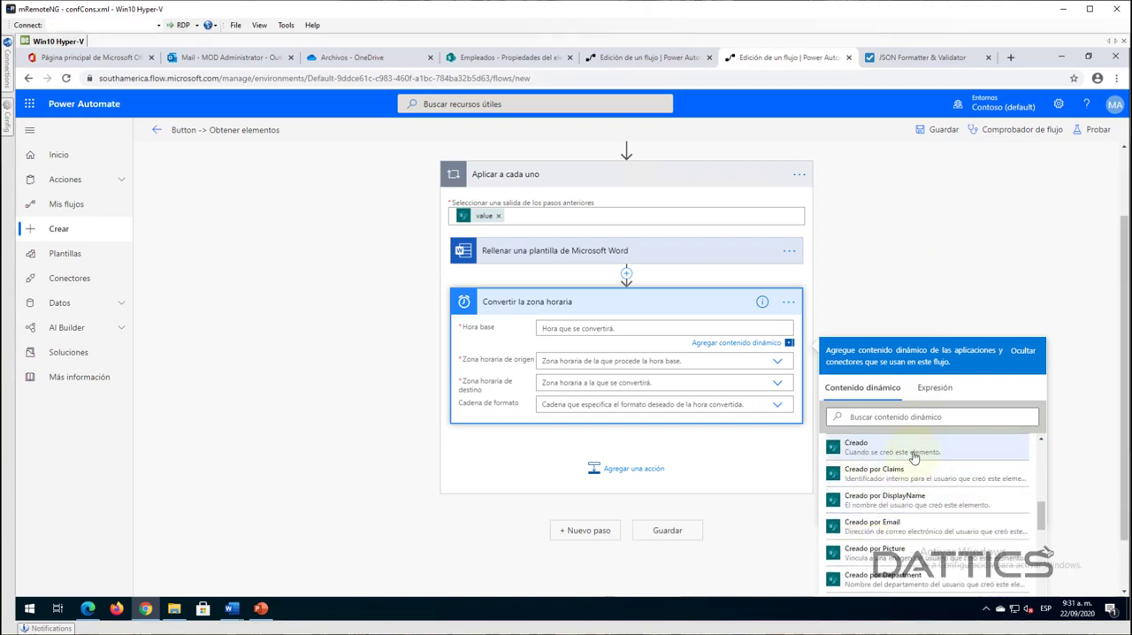
pyautogui.click(914, 456)
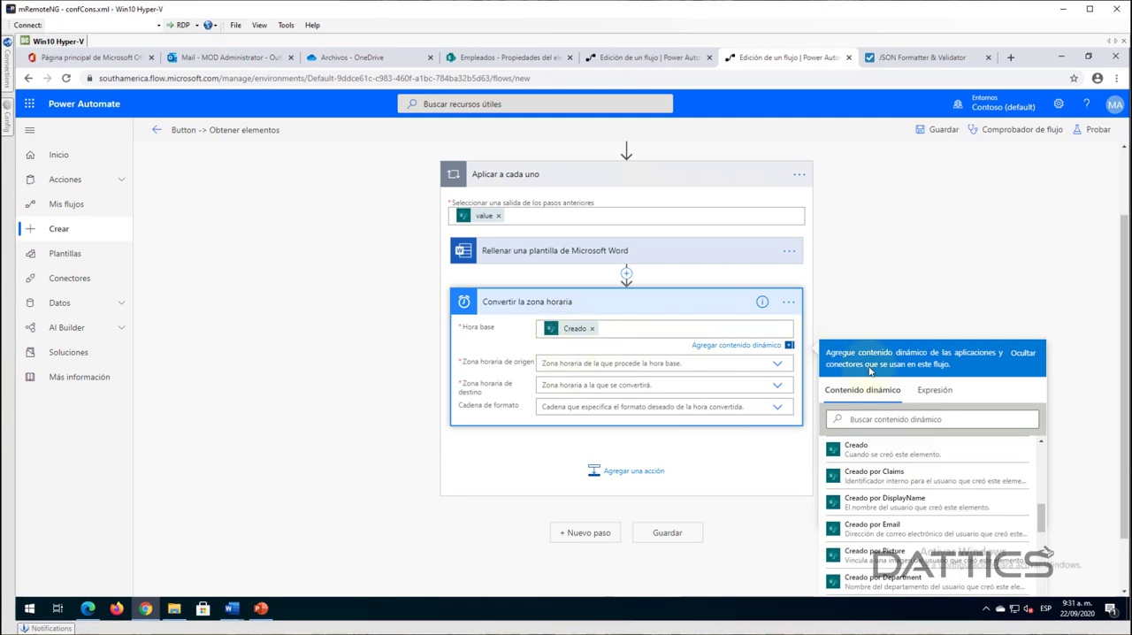
pyautogui.click(934, 390)
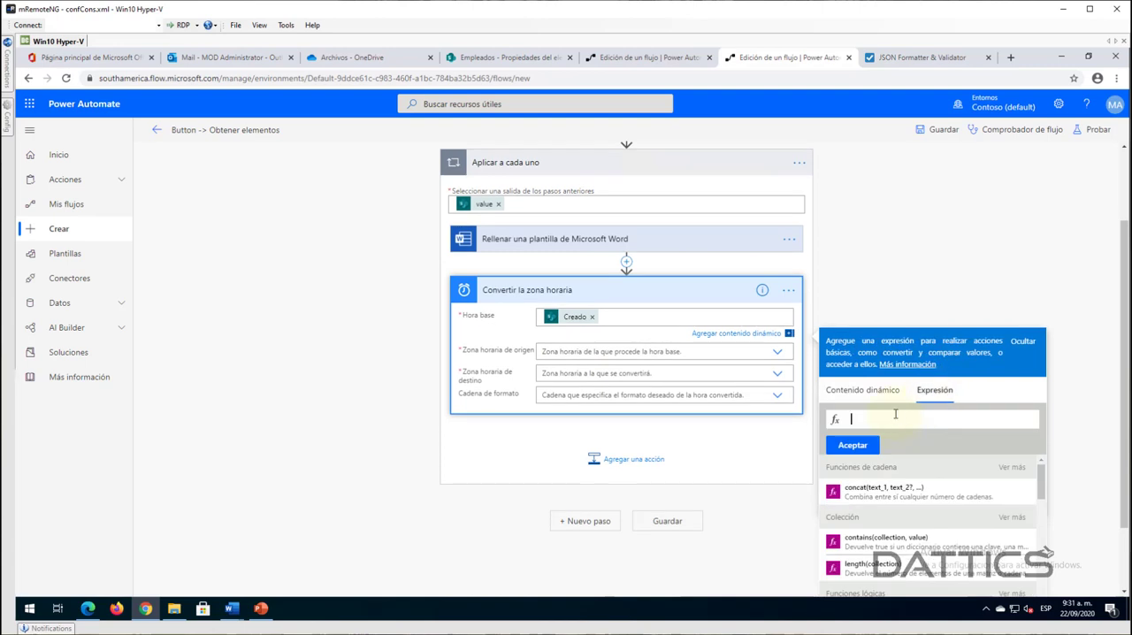
pyautogui.write('utcnow')
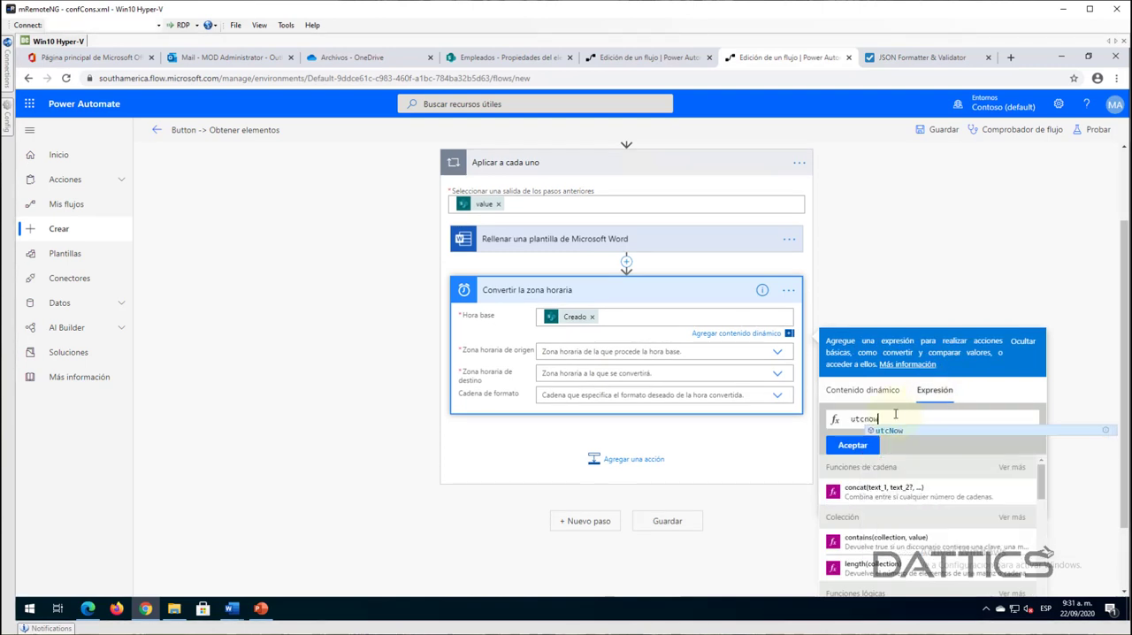
pyautogui.write('()')
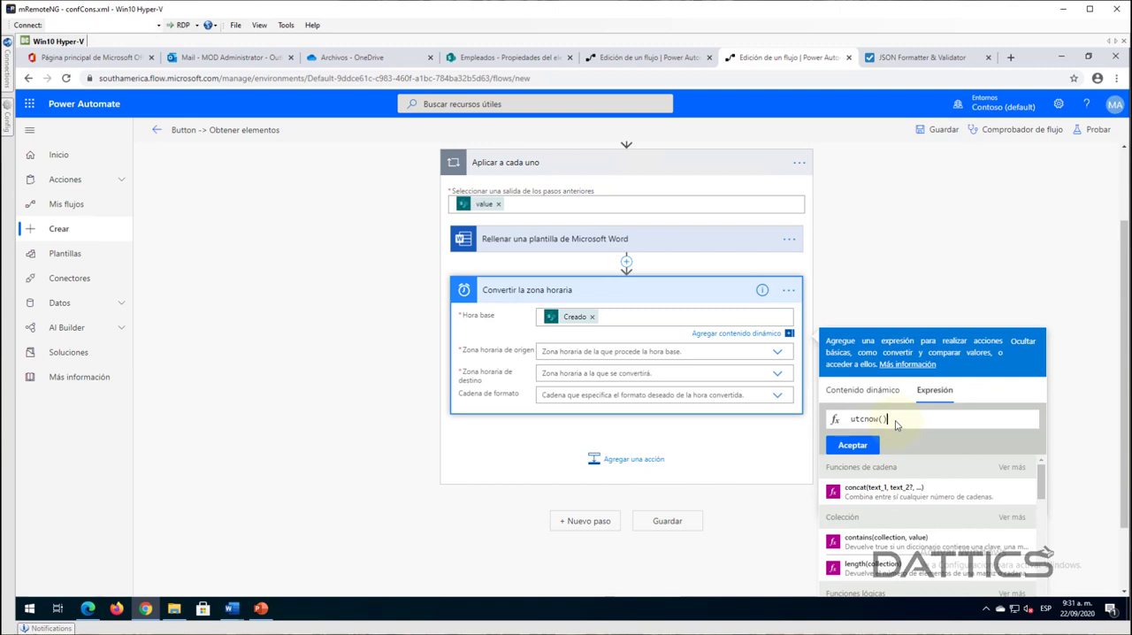
pyautogui.hotkey('ctrl', 'a')
pyautogui.hotkey('ctrl', 'x')
# - Set Zona horaria de origen to (UTC) Hora universal coordinada in Convertir la zona horaria
pyautogui.click(568, 357)
pyautogui.click(584, 409)
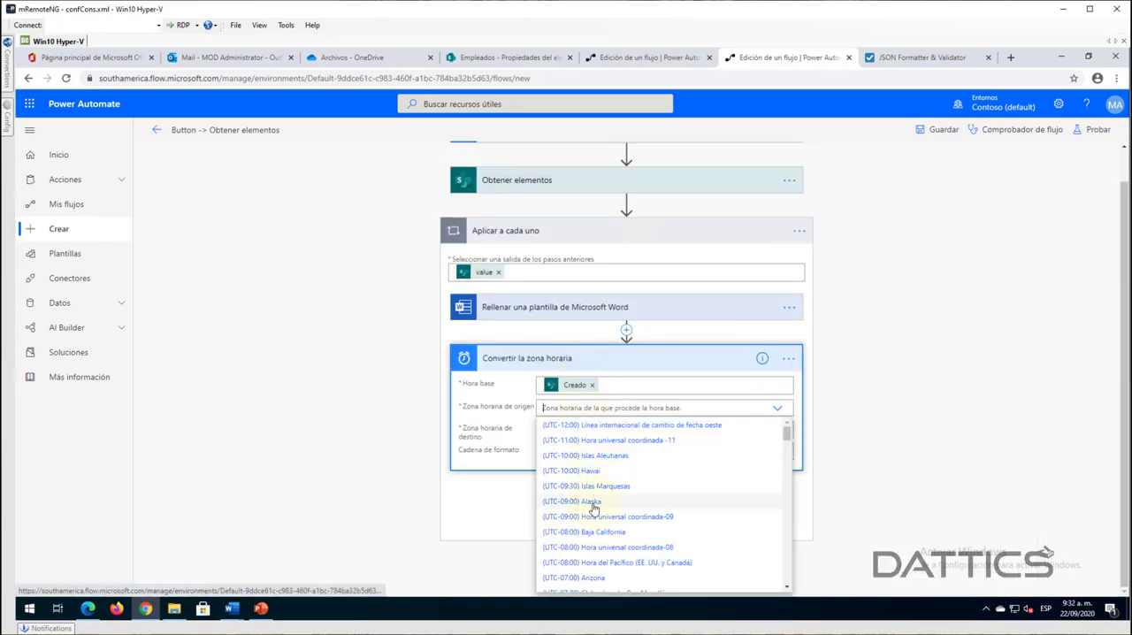
pyautogui.scroll(-2, 605, 548)
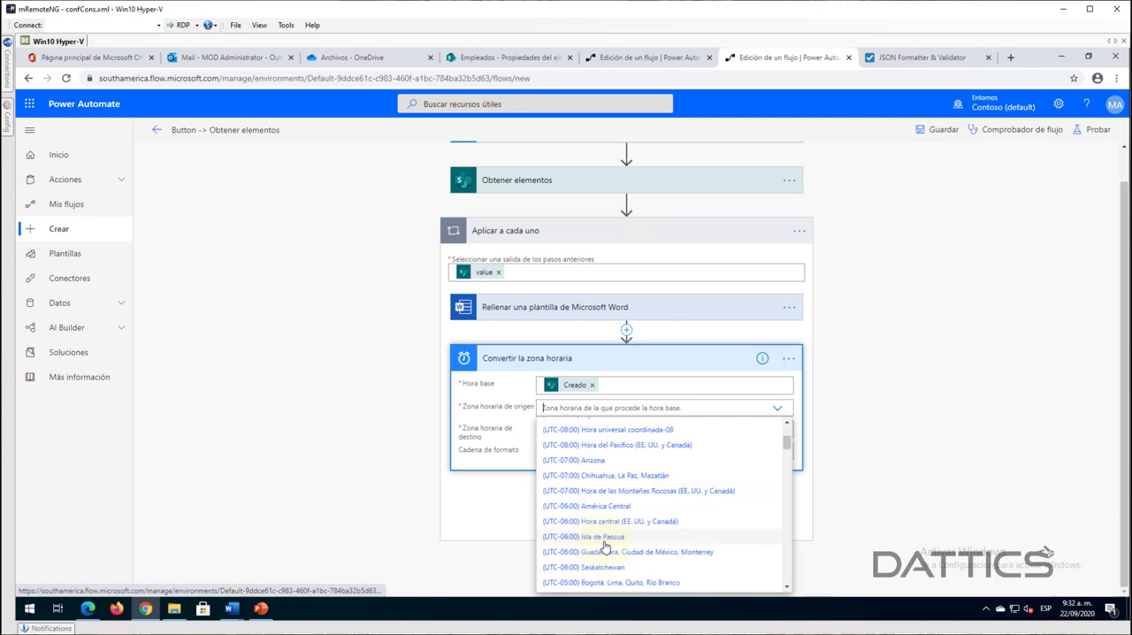
pyautogui.scroll(-3, 604, 548)
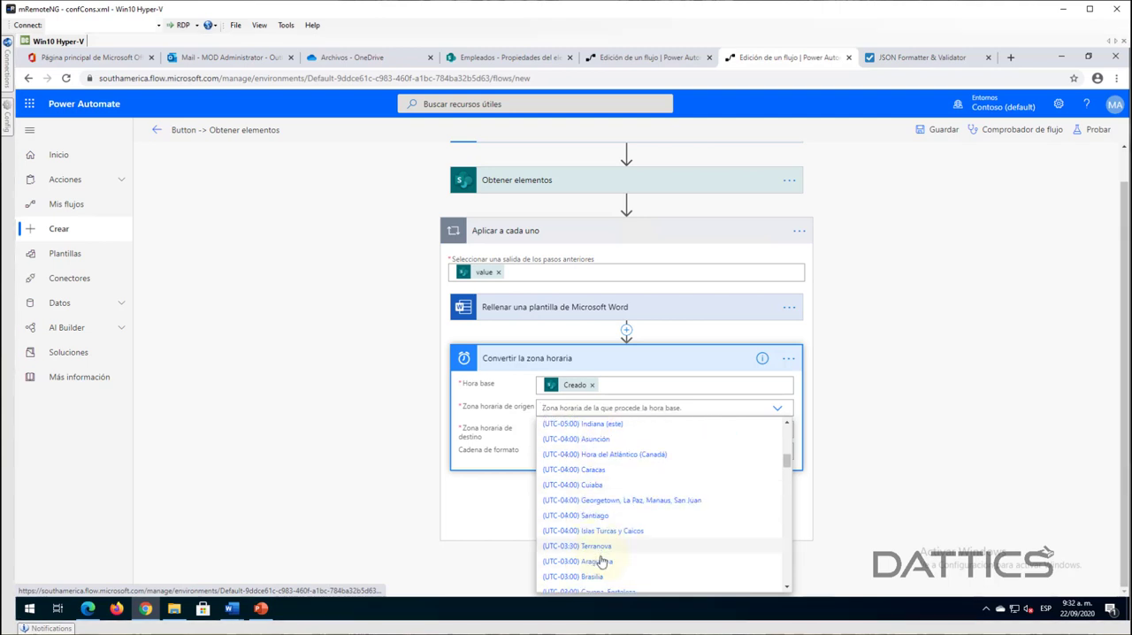
pyautogui.scroll(-3, 600, 561)
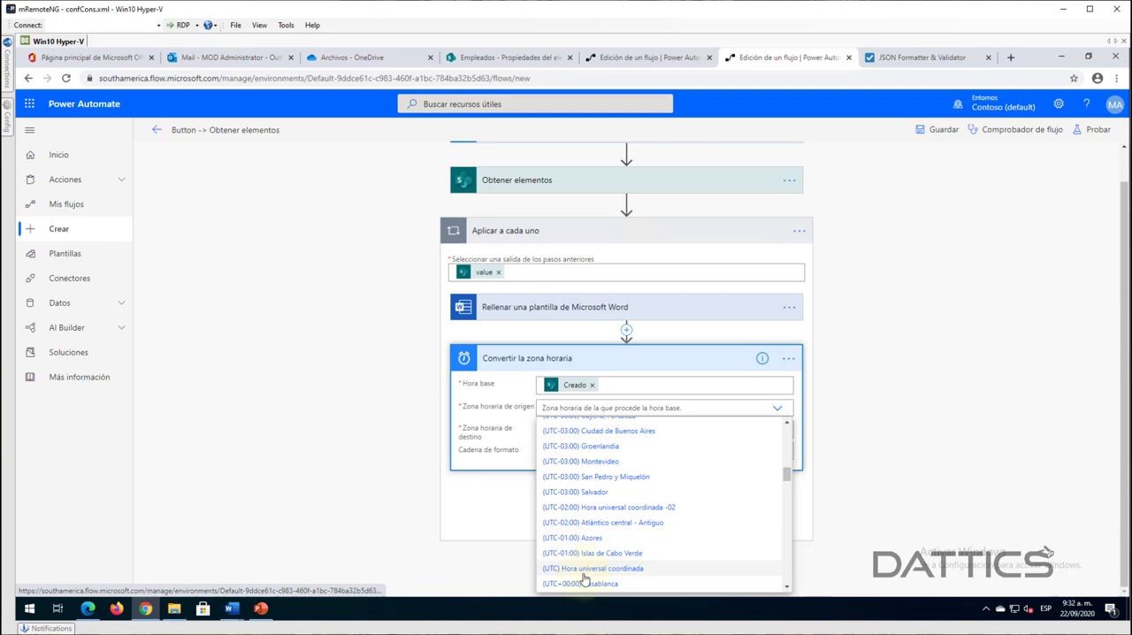
pyautogui.press('Return')
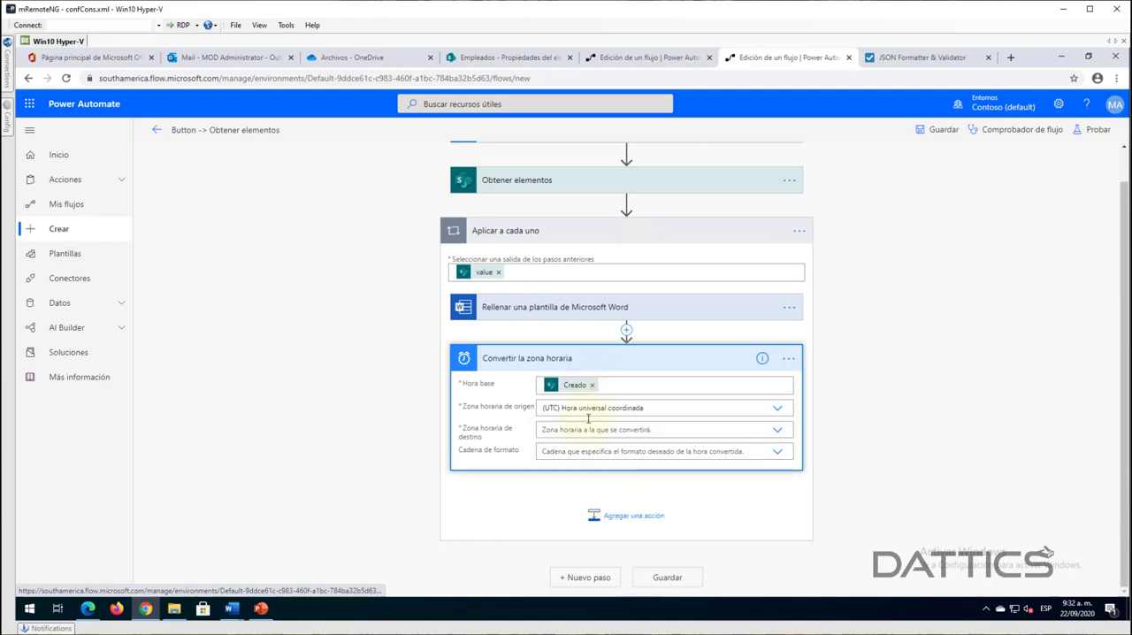
# - Set Zona horaria de destino to (UTC-05:00) Bogotá, Lima, Quito, Río Branco in Convertir la zona horaria
pyautogui.click(561, 432)
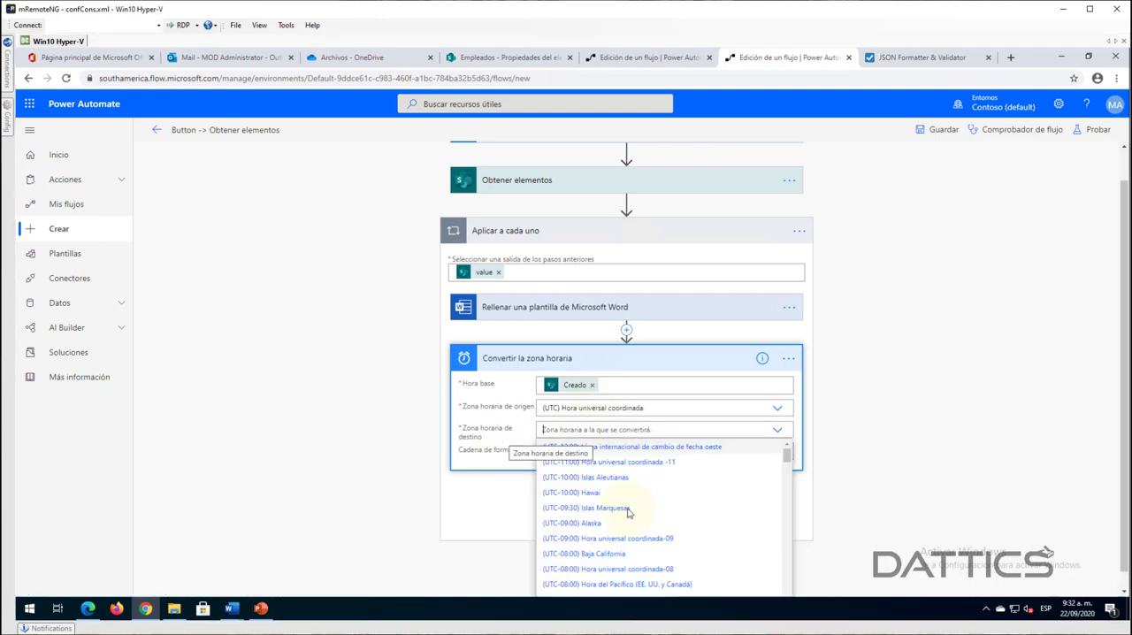
pyautogui.scroll(-2, 630, 543)
pyautogui.write('bogo')
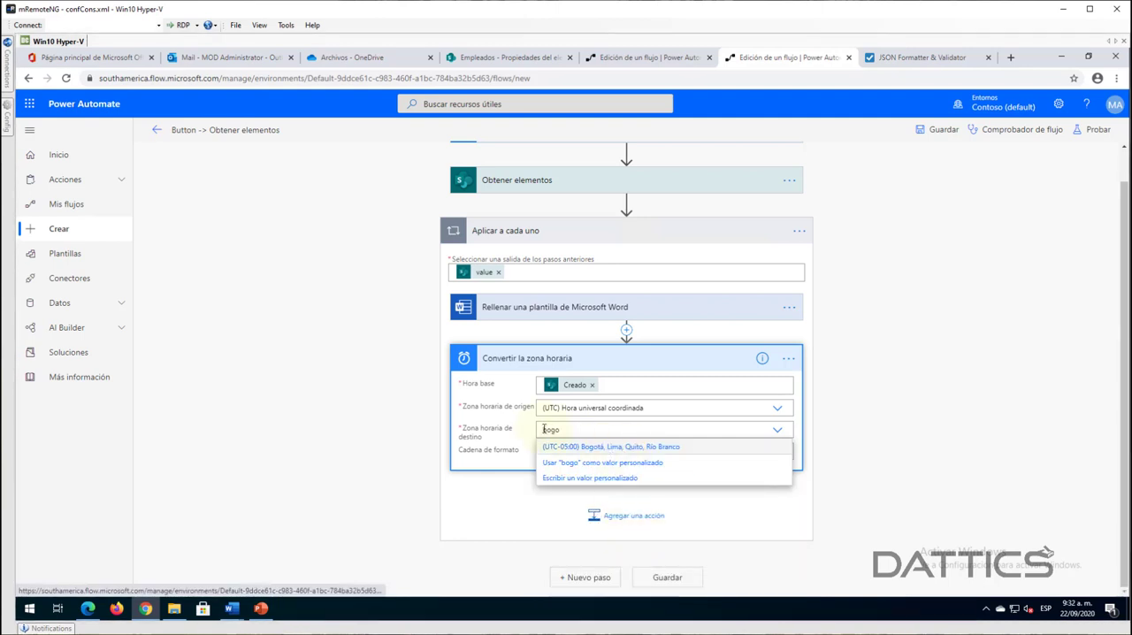
pyautogui.click(610, 446)
# - Set Cadena de formato of the time zone conversion to Patrón de fecha corta [d]
pyautogui.click(537, 451)
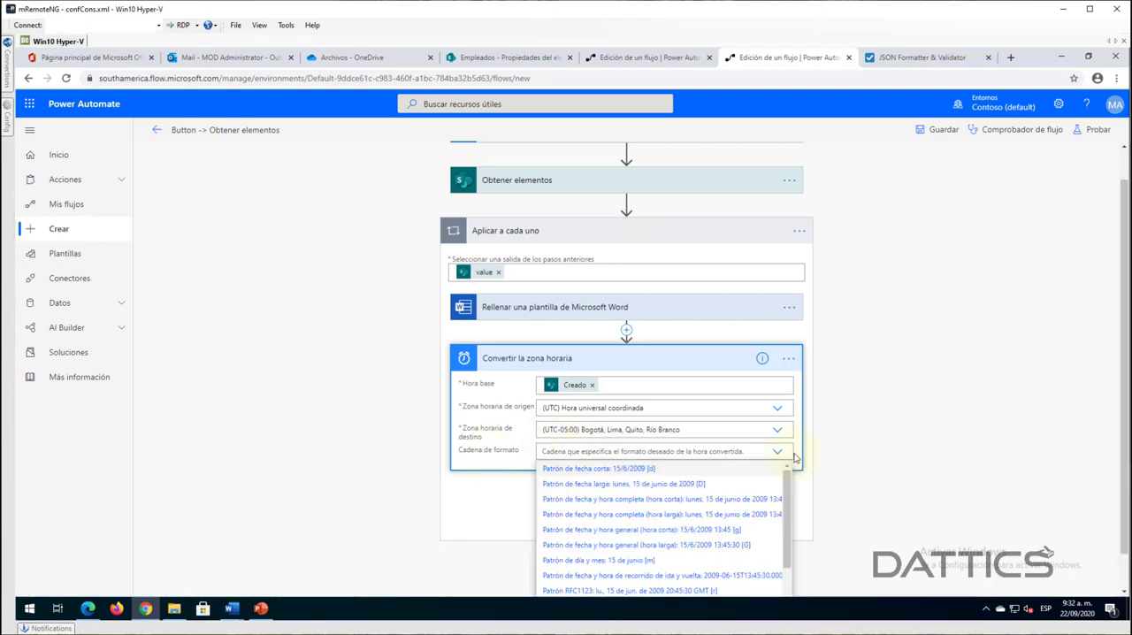
pyautogui.scroll(-1, 904, 444)
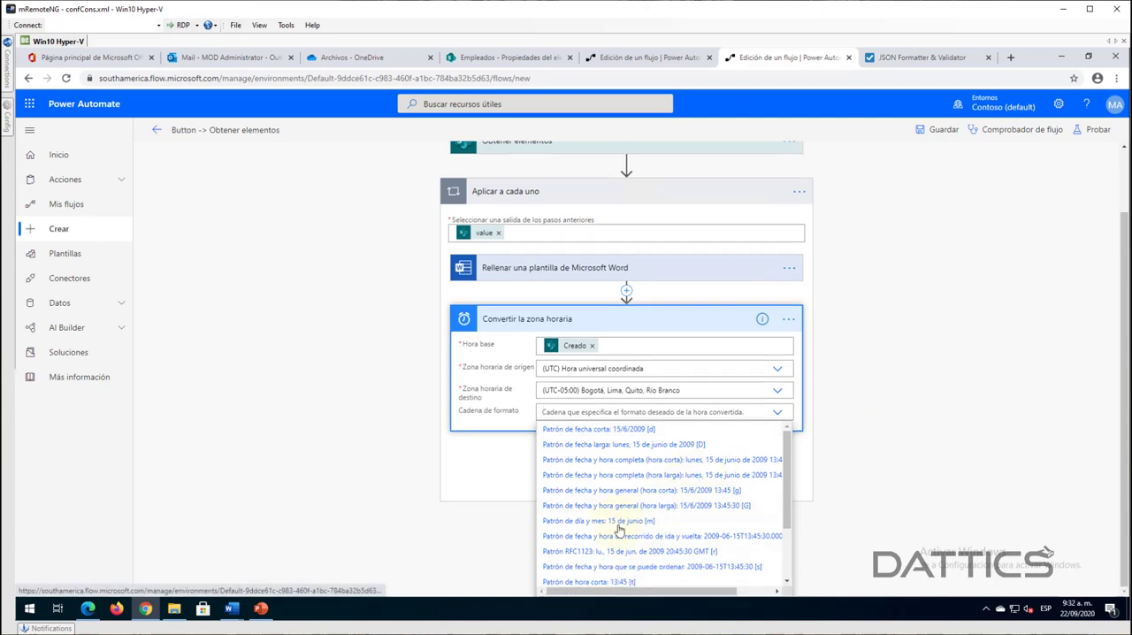
pyautogui.click(603, 429)
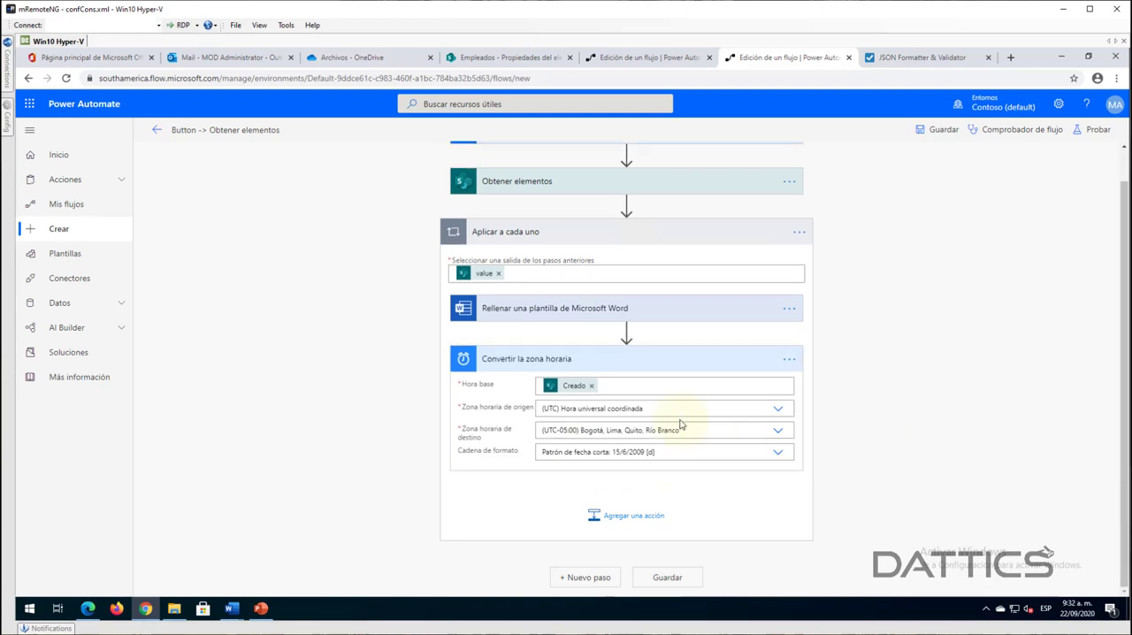
pyautogui.click(775, 454)
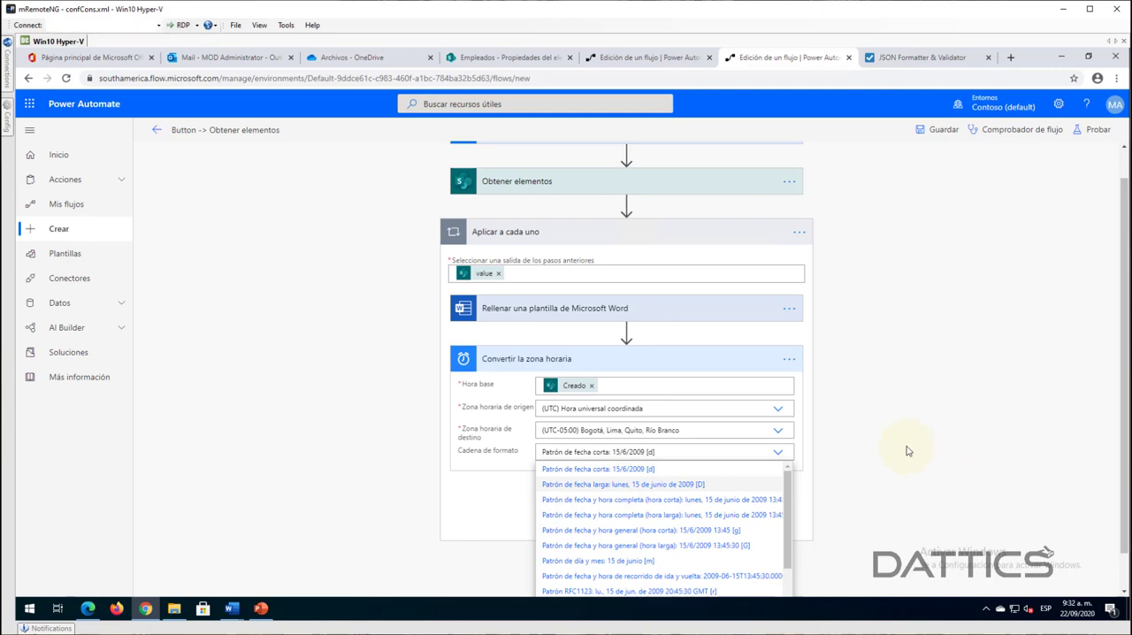
pyautogui.click(913, 452)
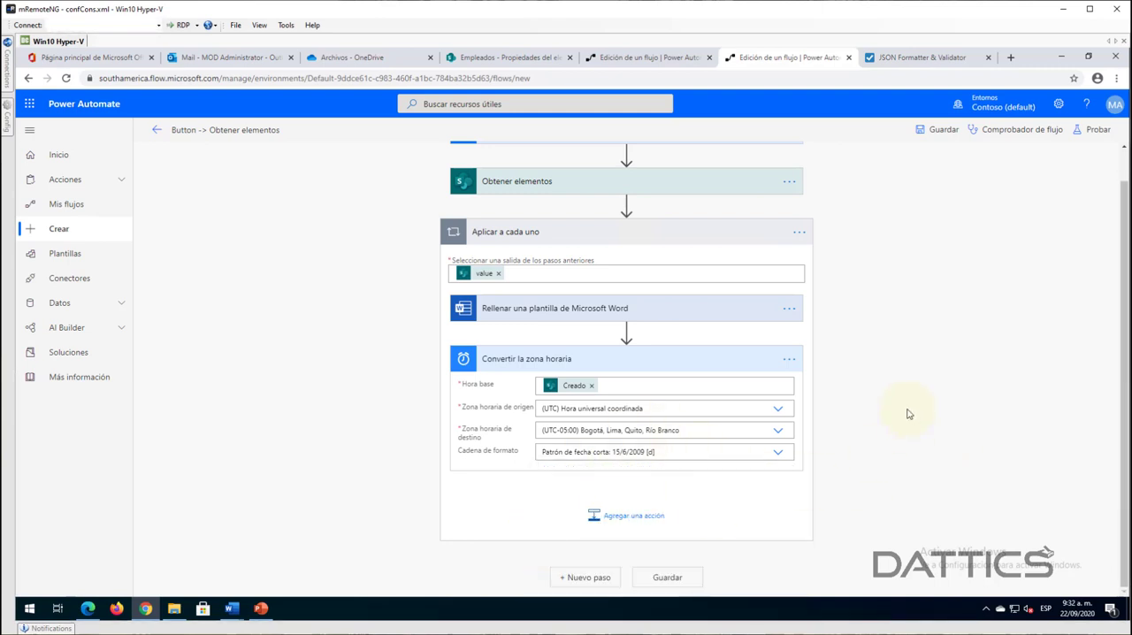
# - Move Rellenar una plantilla de Microsoft Word below Convertir la zona horaria inside the Aplicar a cada uno loop
pyautogui.click(601, 360)
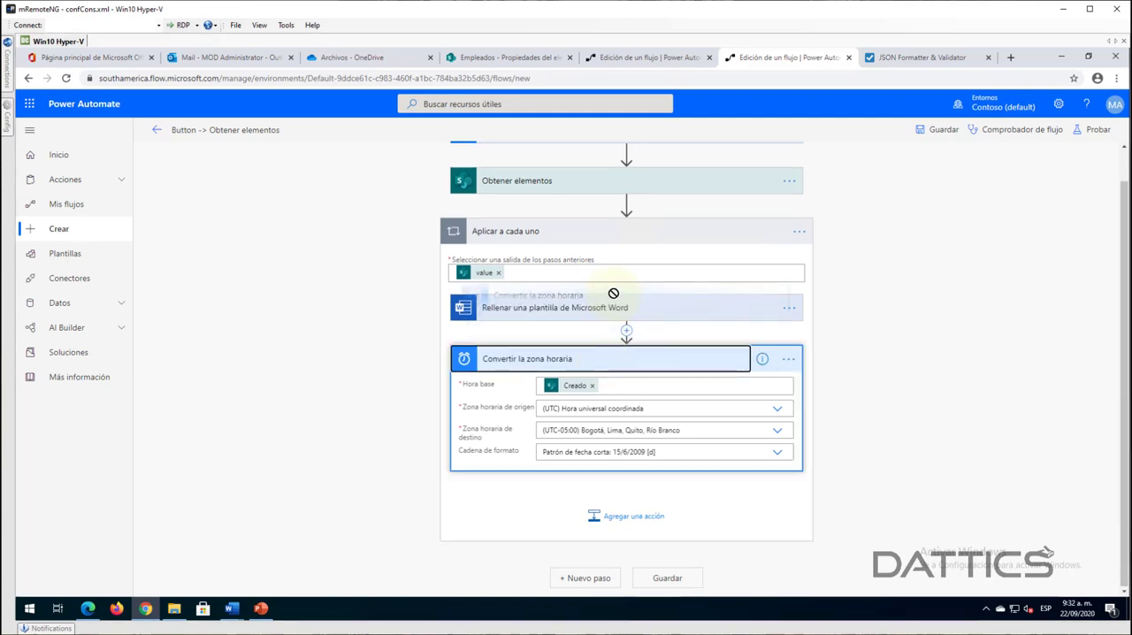
pyautogui.click(621, 323)
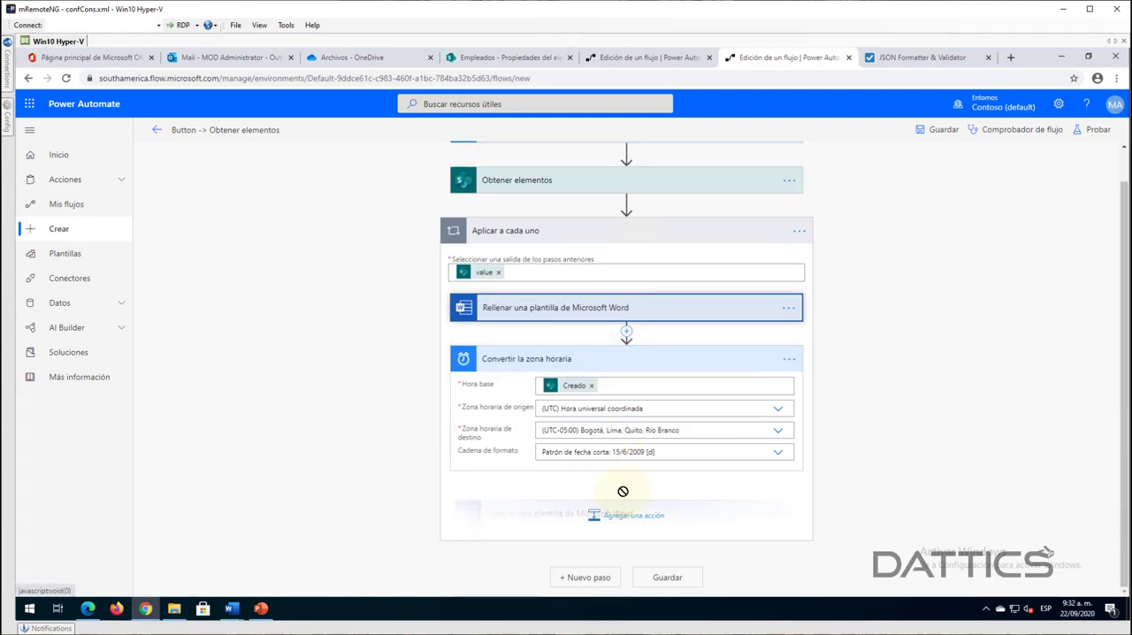
pyautogui.moveTo(624, 340); pyautogui.dragTo(568, 431)
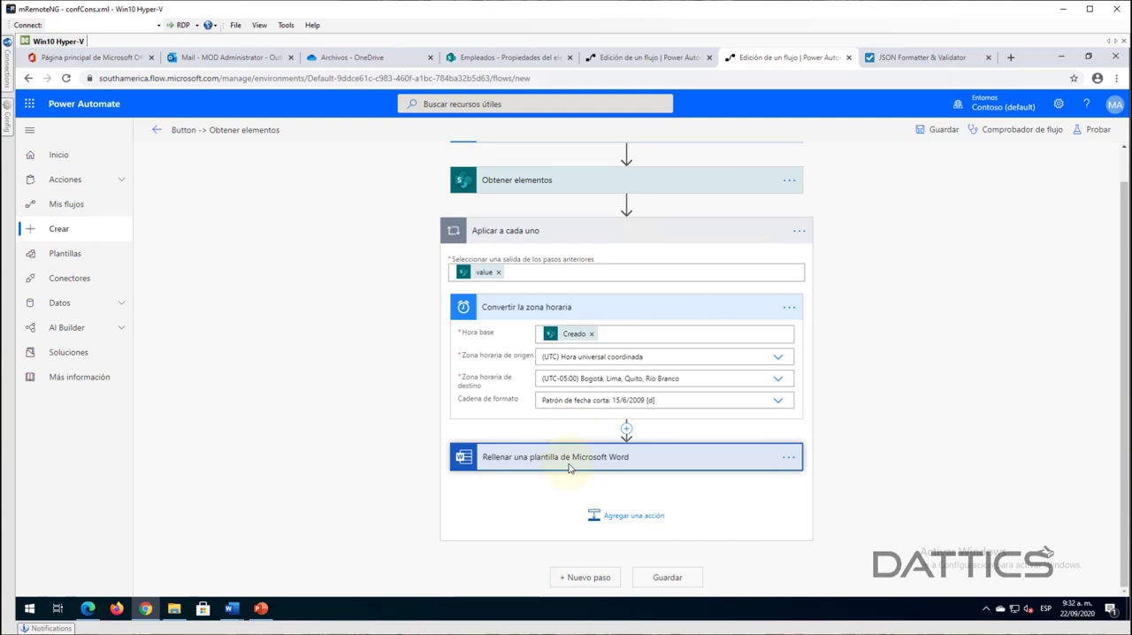
# - Insert the Hora convertida dynamic content into the Word template's Fecha solicitud field and collapse both actions in the loop
pyautogui.click(569, 466)
pyautogui.scroll(-2, 667, 303)
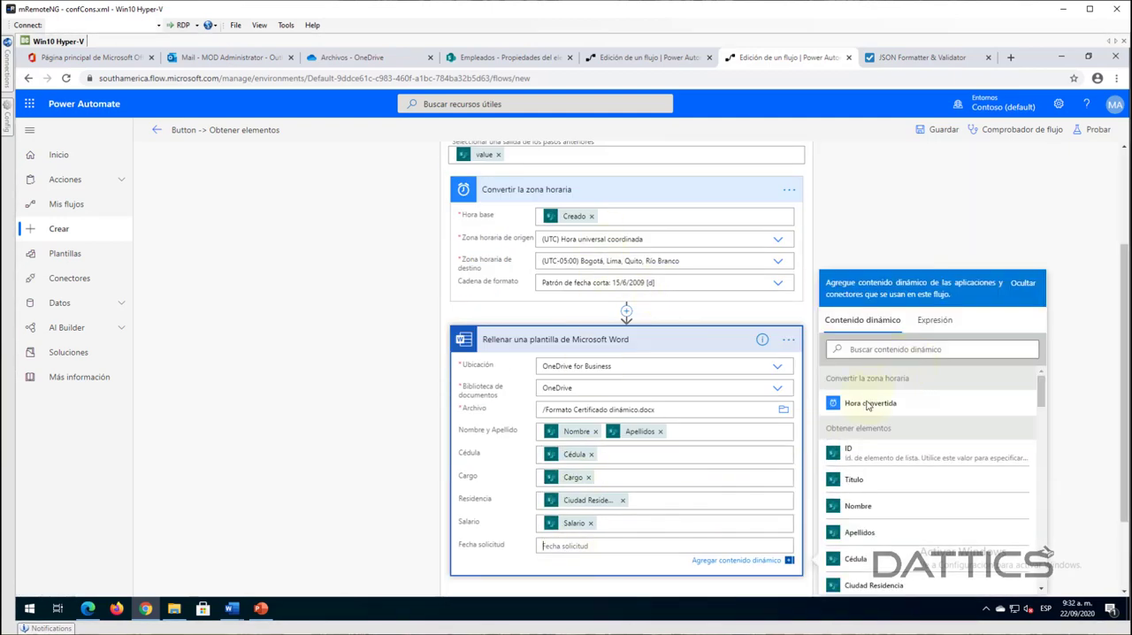
pyautogui.click(869, 404)
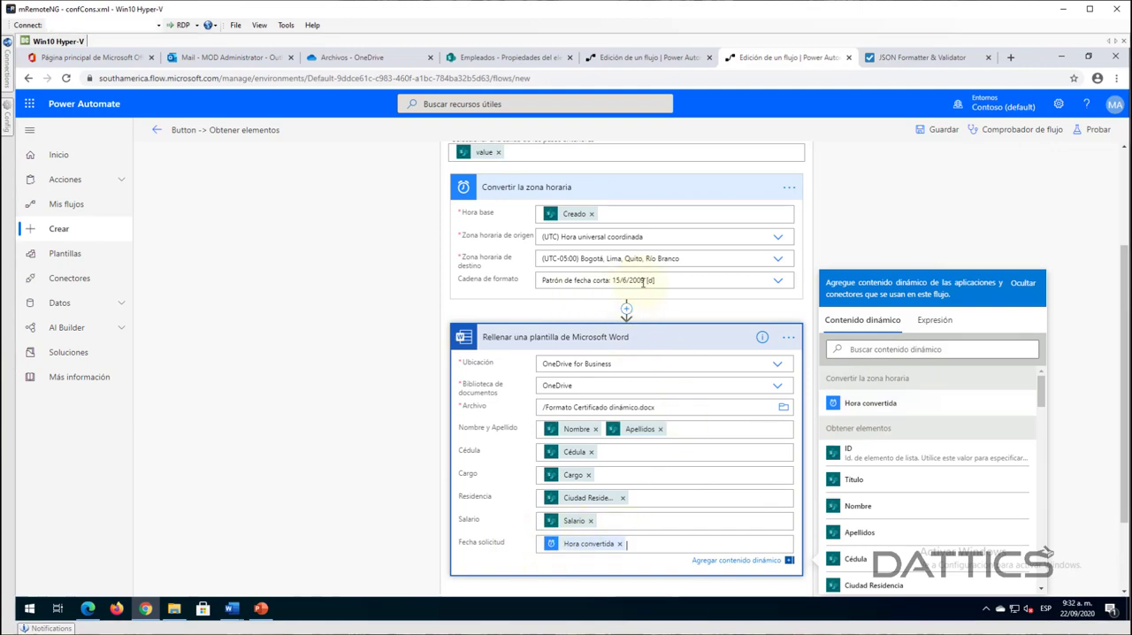
pyautogui.click(635, 338)
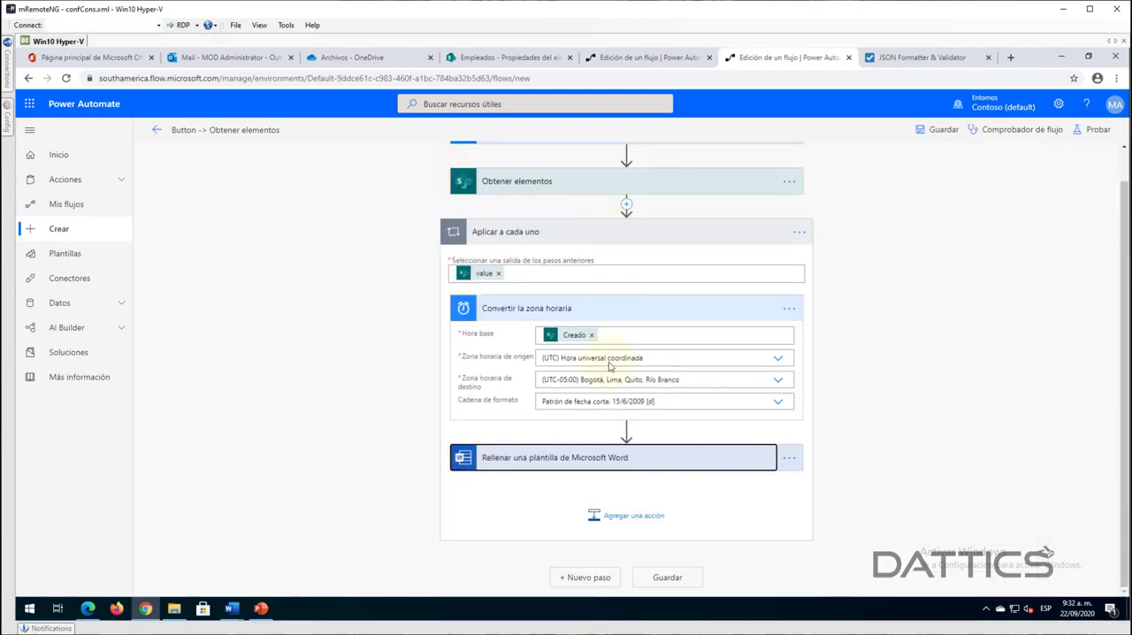
pyautogui.click(610, 319)
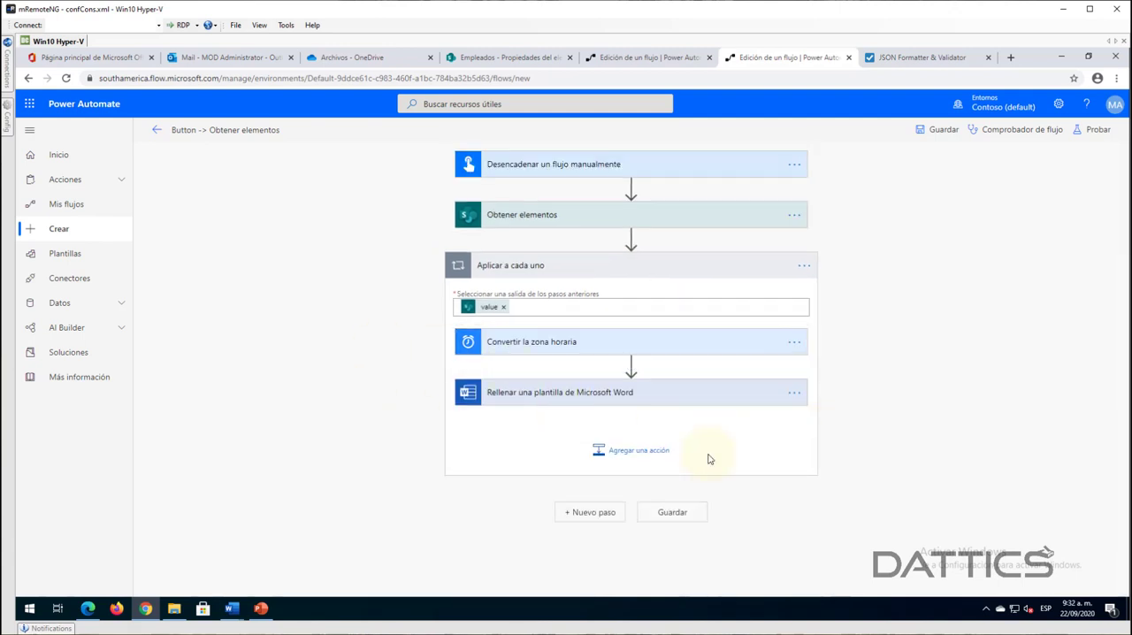
pyautogui.click(633, 452)
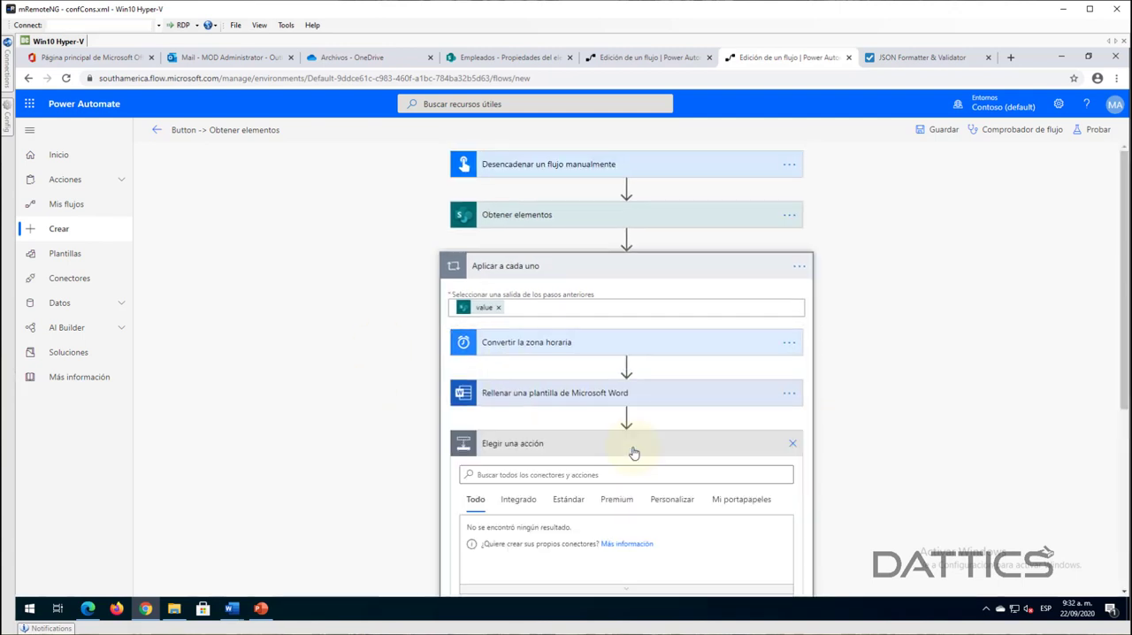
pyautogui.click(793, 444)
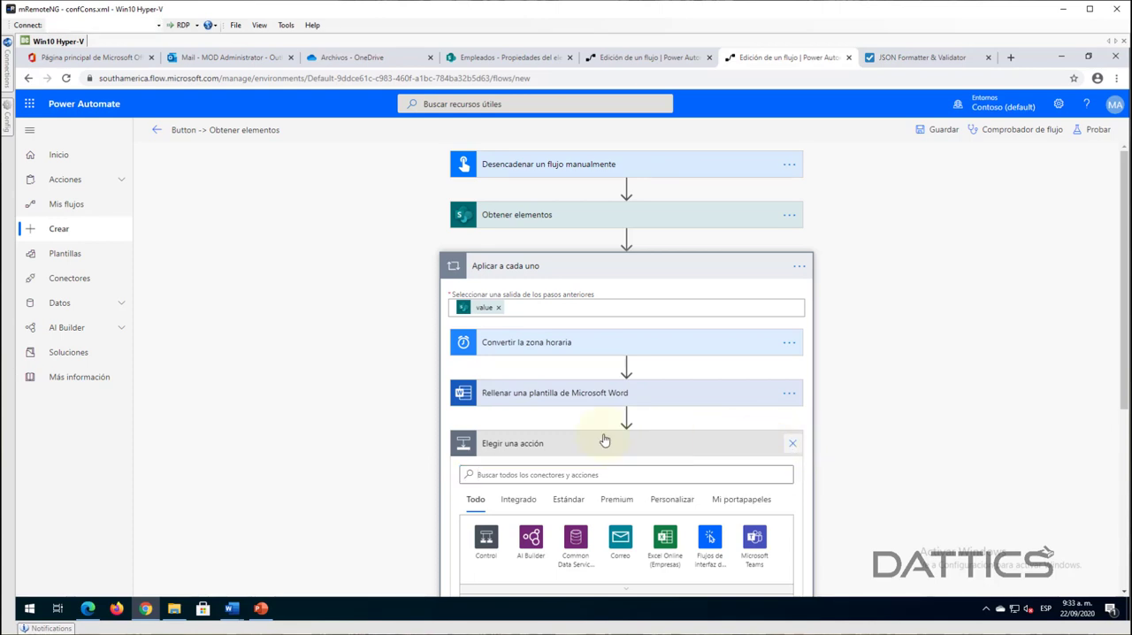
# - Save the flow for a manually triggered test and copy the selected employee's Cédula from the Empleados list in SharePoint
pyautogui.click(1080, 133)
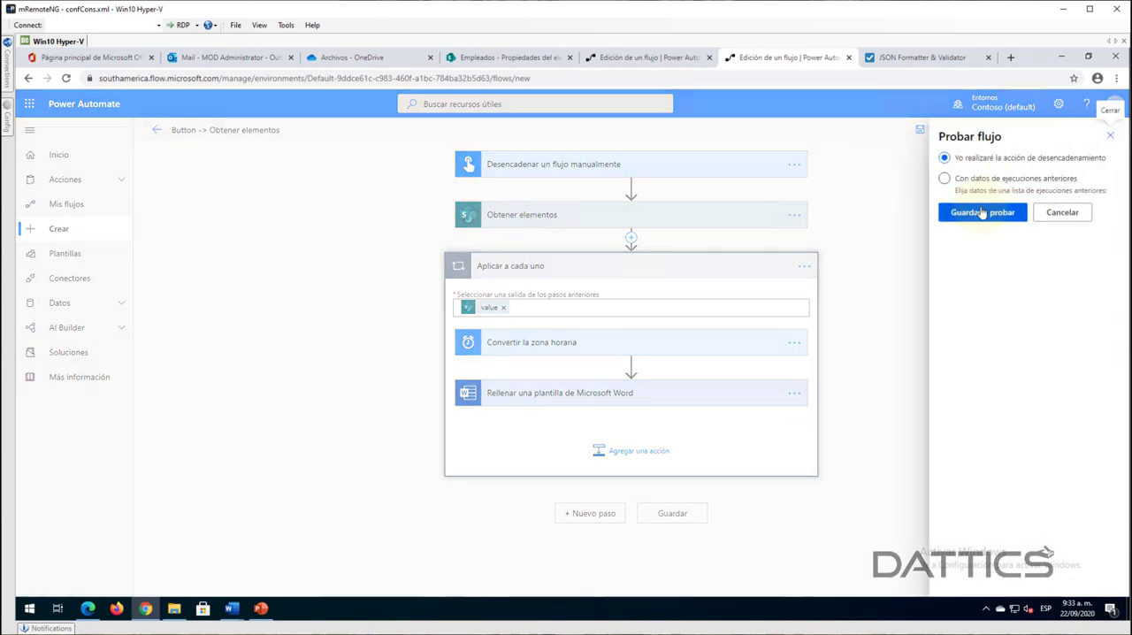
pyautogui.click(981, 212)
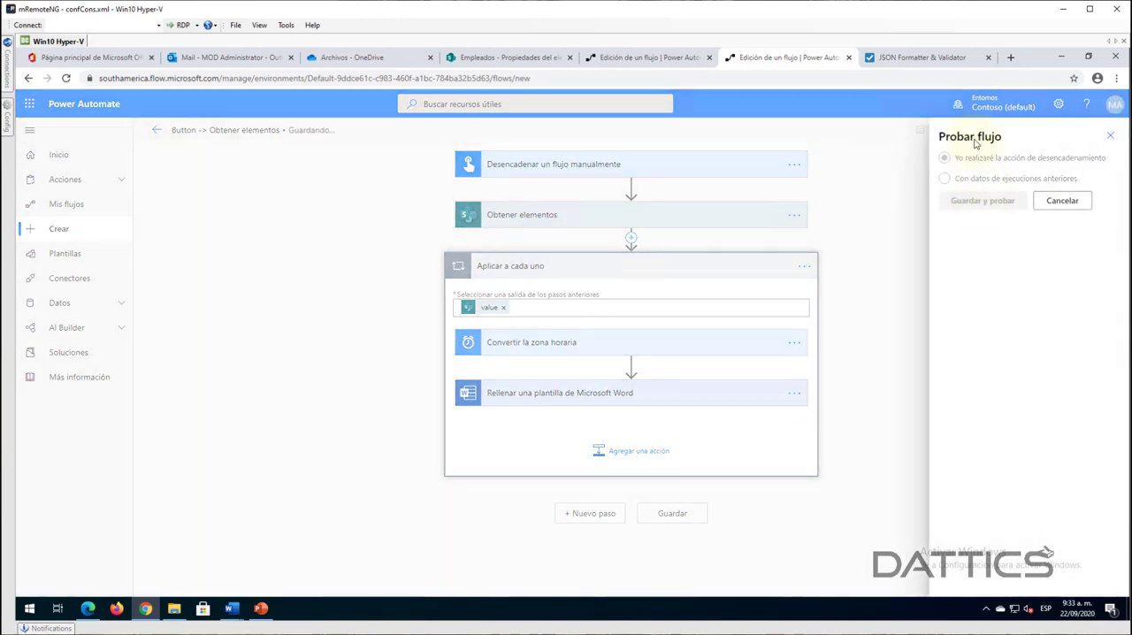
pyautogui.click(493, 59)
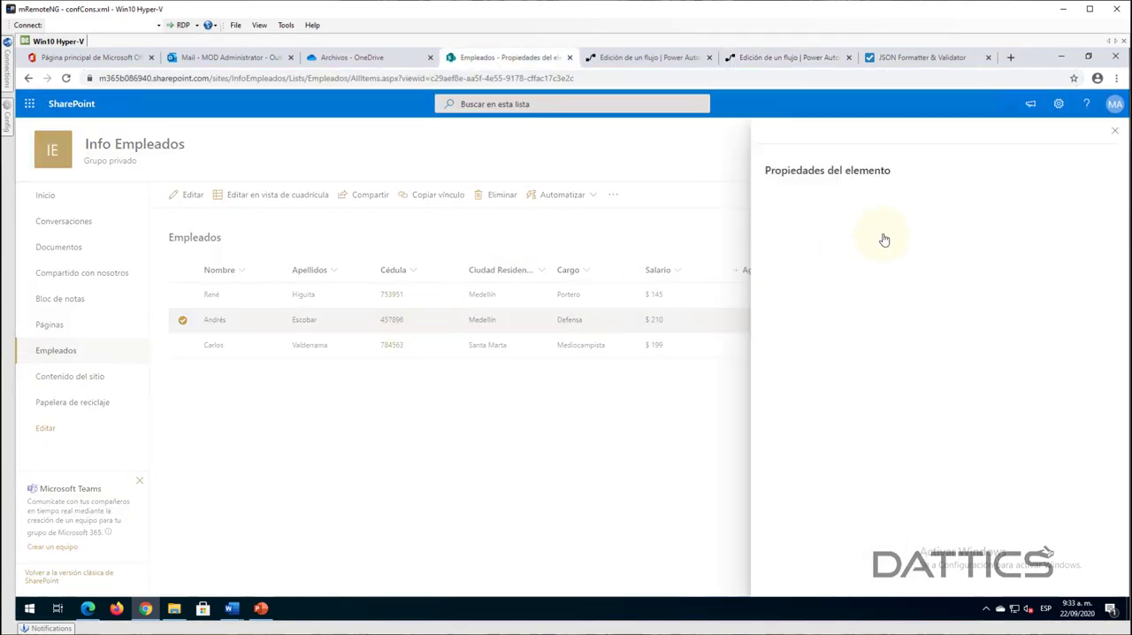
pyautogui.click(796, 341)
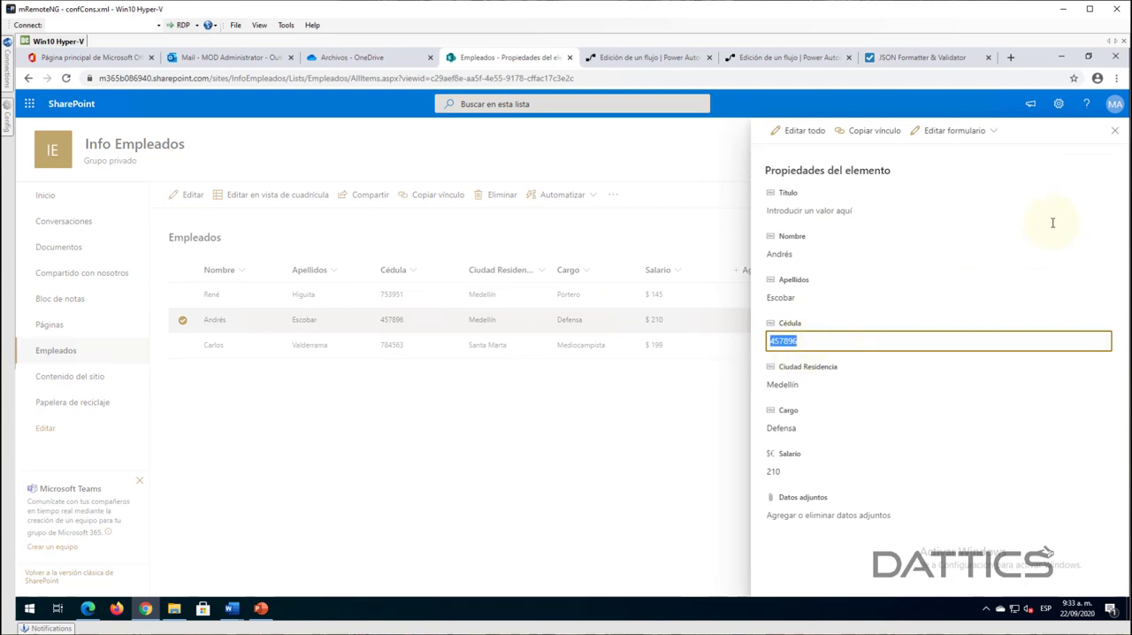
pyautogui.click(1111, 132)
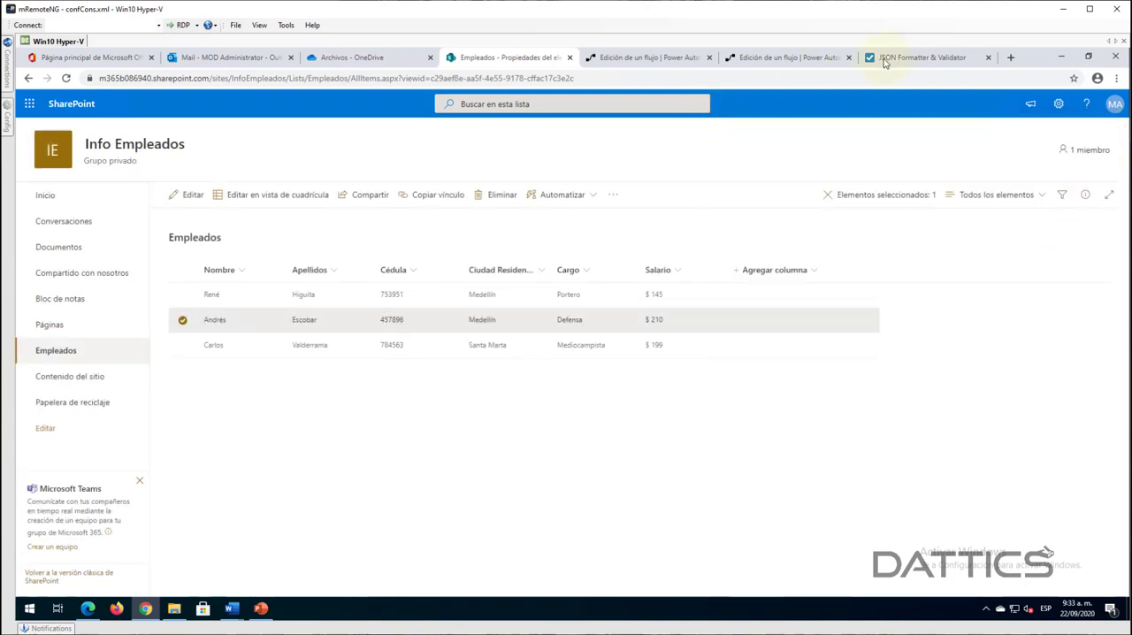
# - Switch back to the Power Automate flow and run the test with the copied employee's Cédula
pyautogui.click(778, 60)
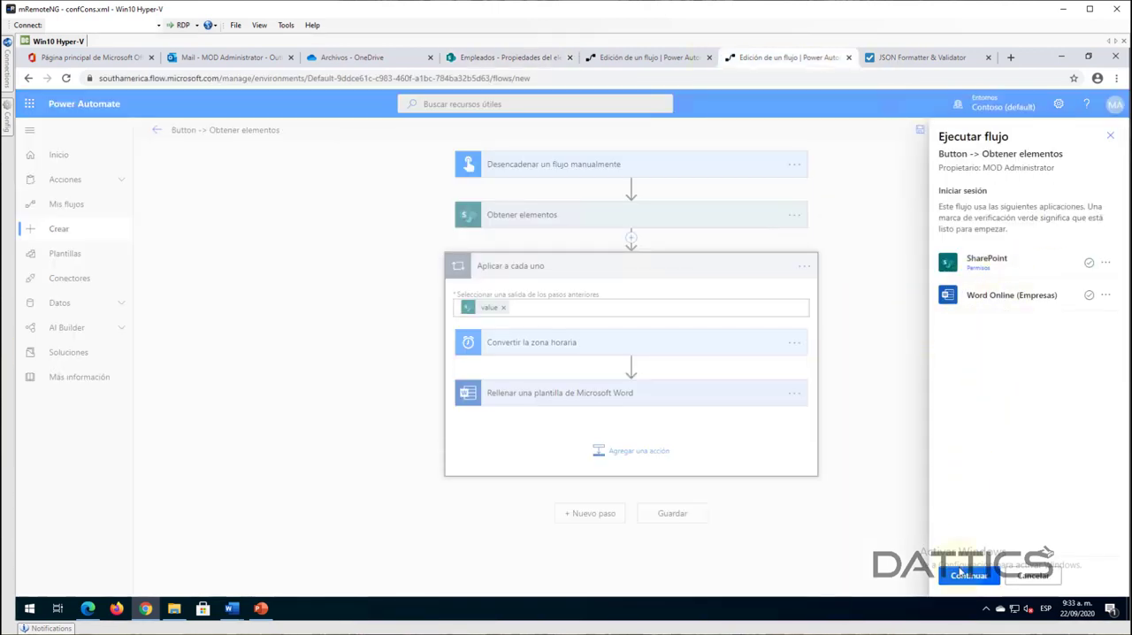
pyautogui.click(968, 576)
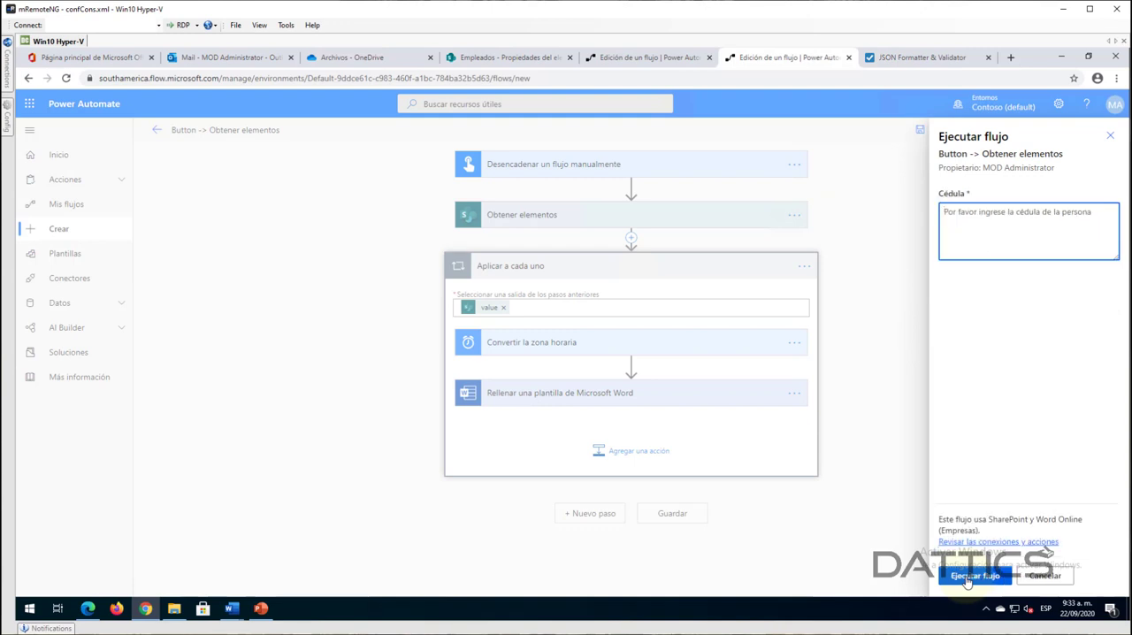
pyautogui.hotkey('ctrl', 'v')
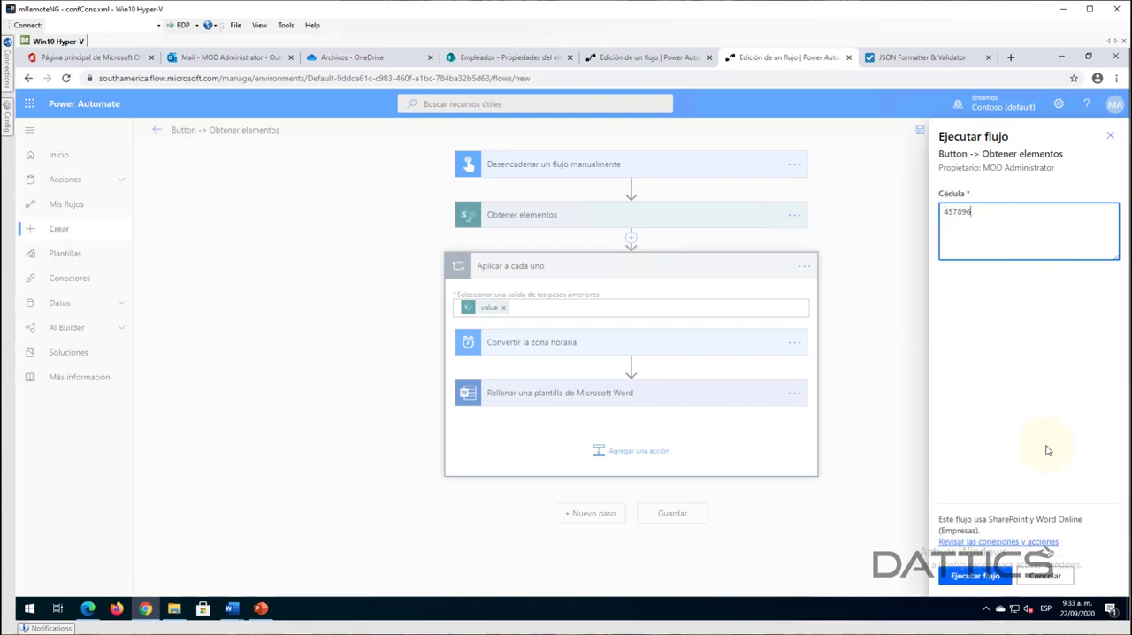
pyautogui.click(976, 576)
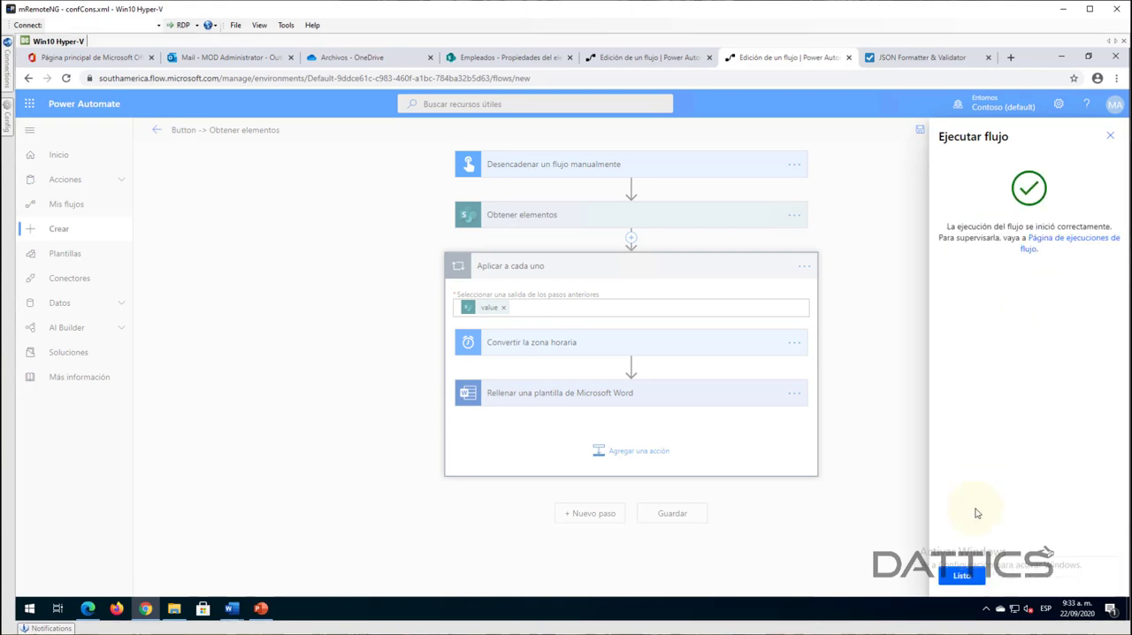
pyautogui.click(961, 575)
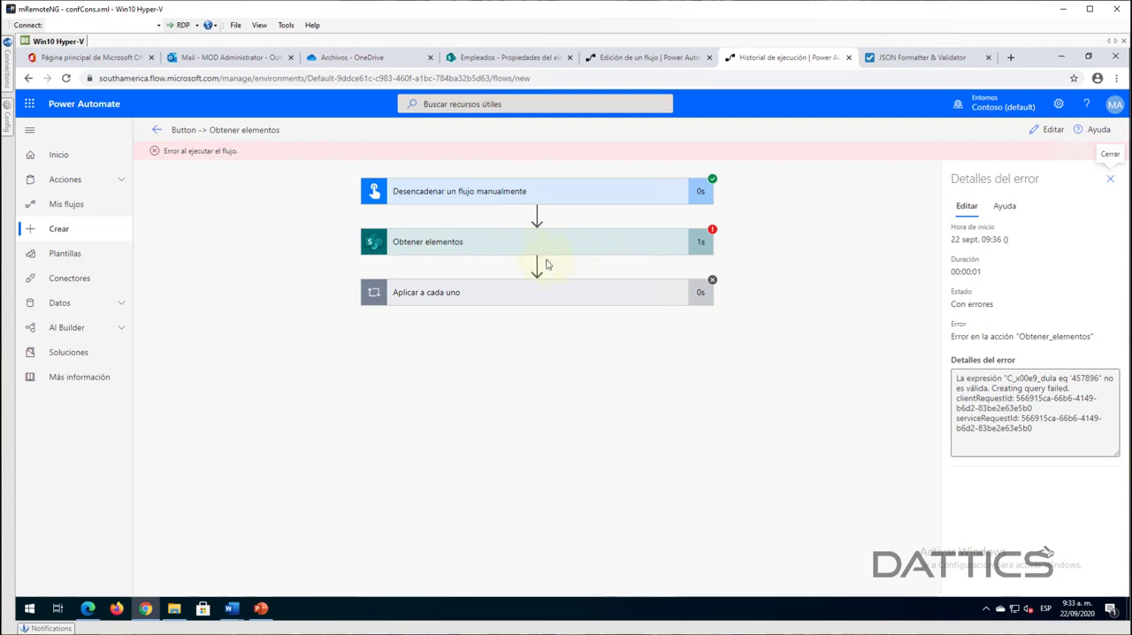
# - Review the filter query used by Obtener elementos in the run, and add the closing single quote after Cédula in Consulta de filtro
pyautogui.click(526, 248)
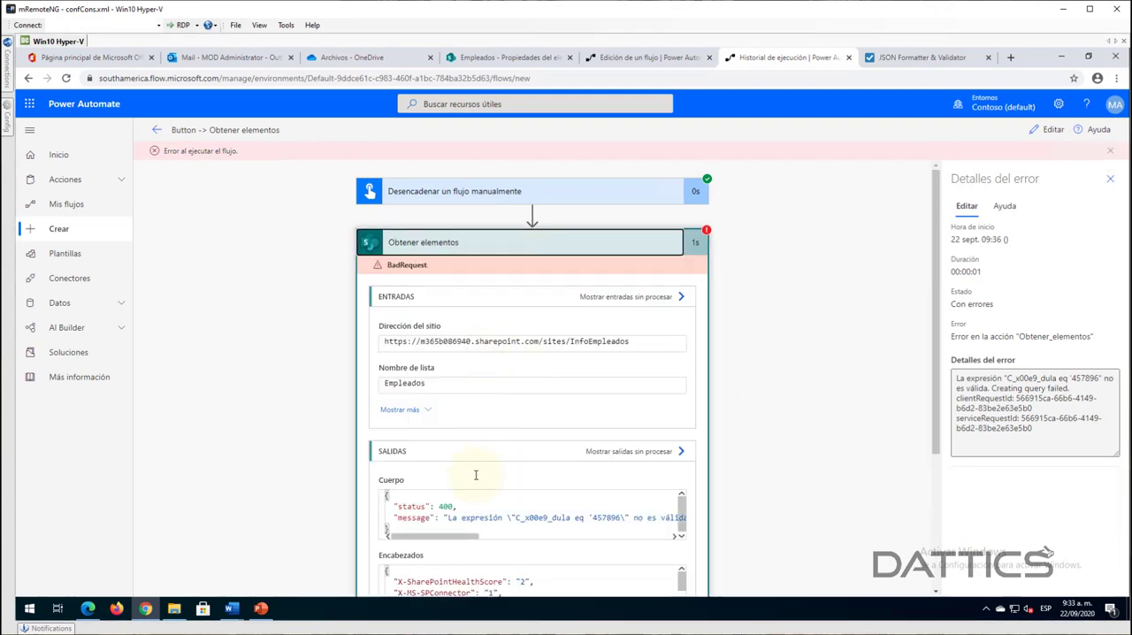
pyautogui.click(421, 410)
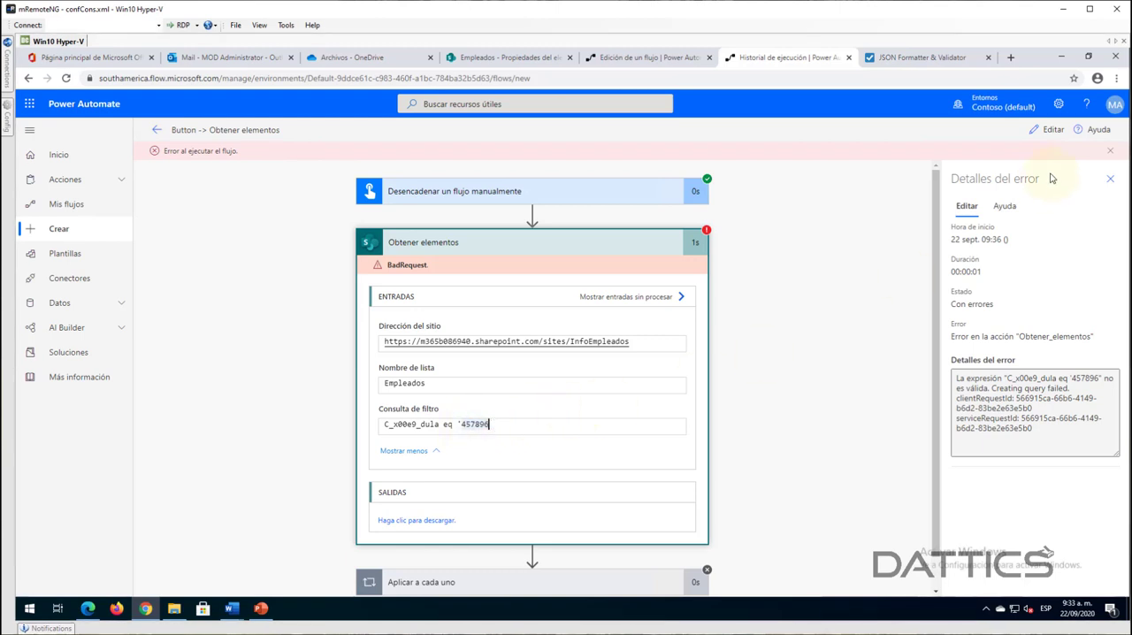
pyautogui.click(1046, 129)
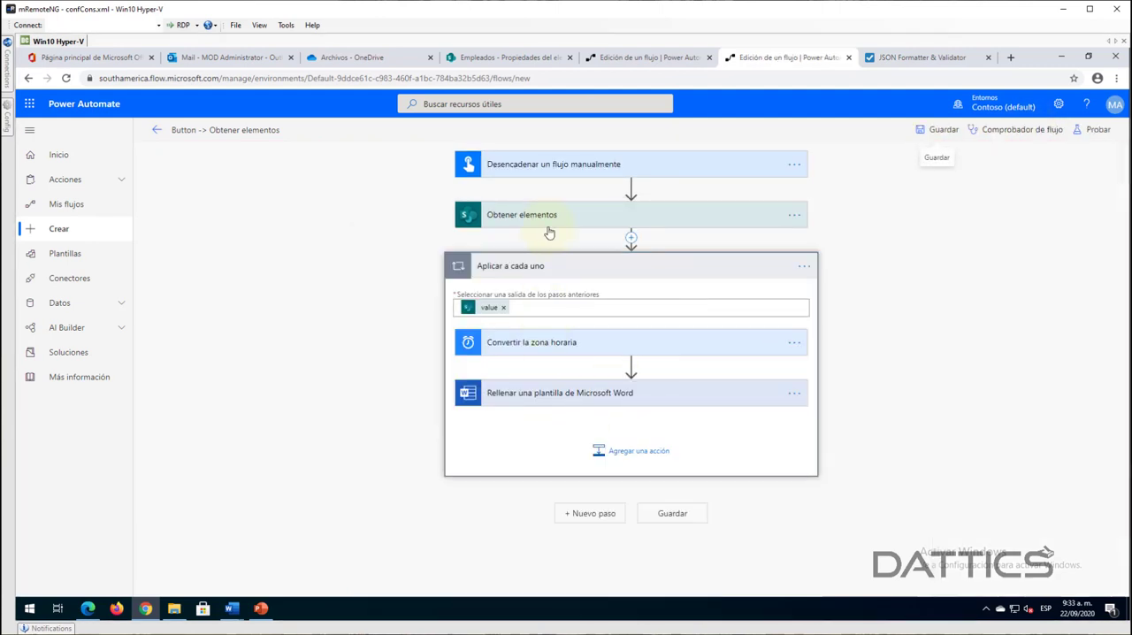
pyautogui.click(551, 220)
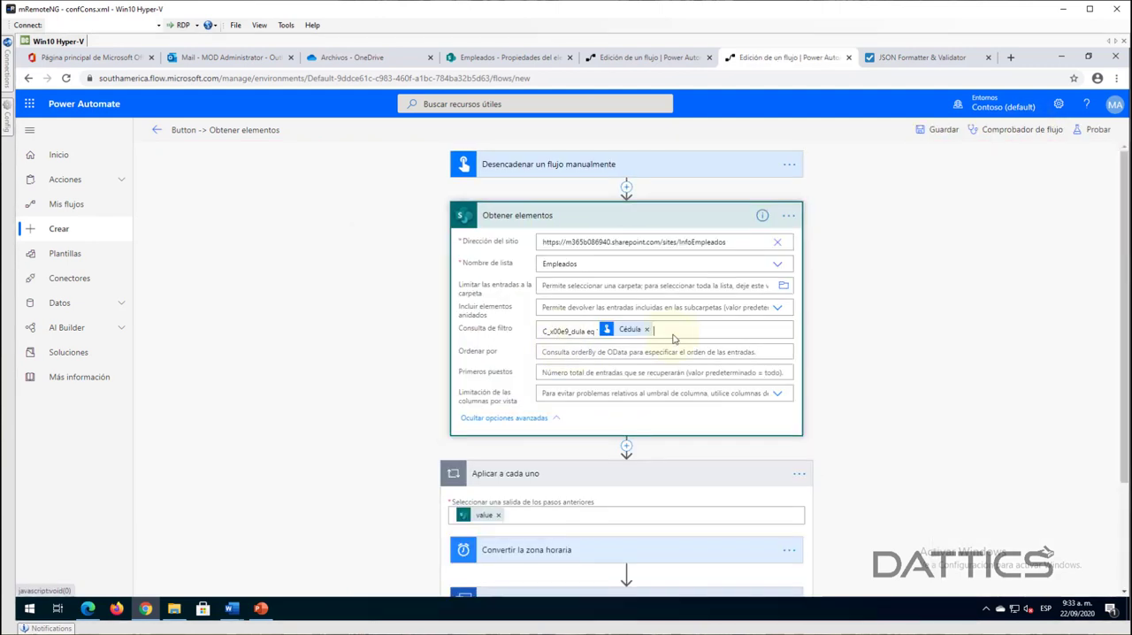
pyautogui.click(673, 332)
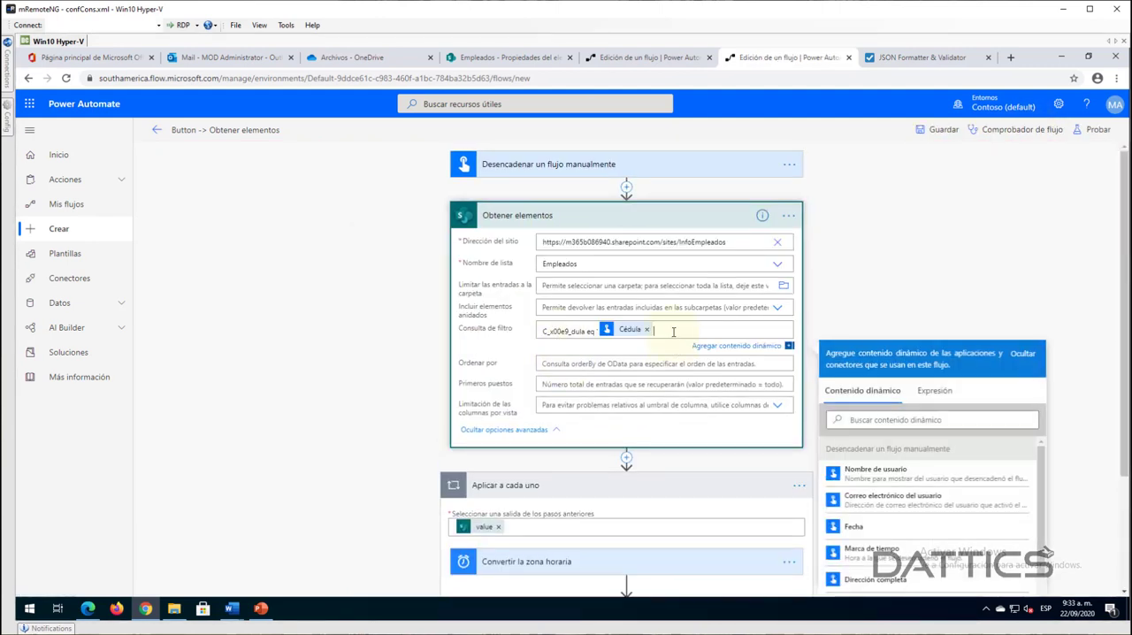
# - Save the flow and test it again with data from the previous run marked Con errores
pyautogui.click(935, 131)
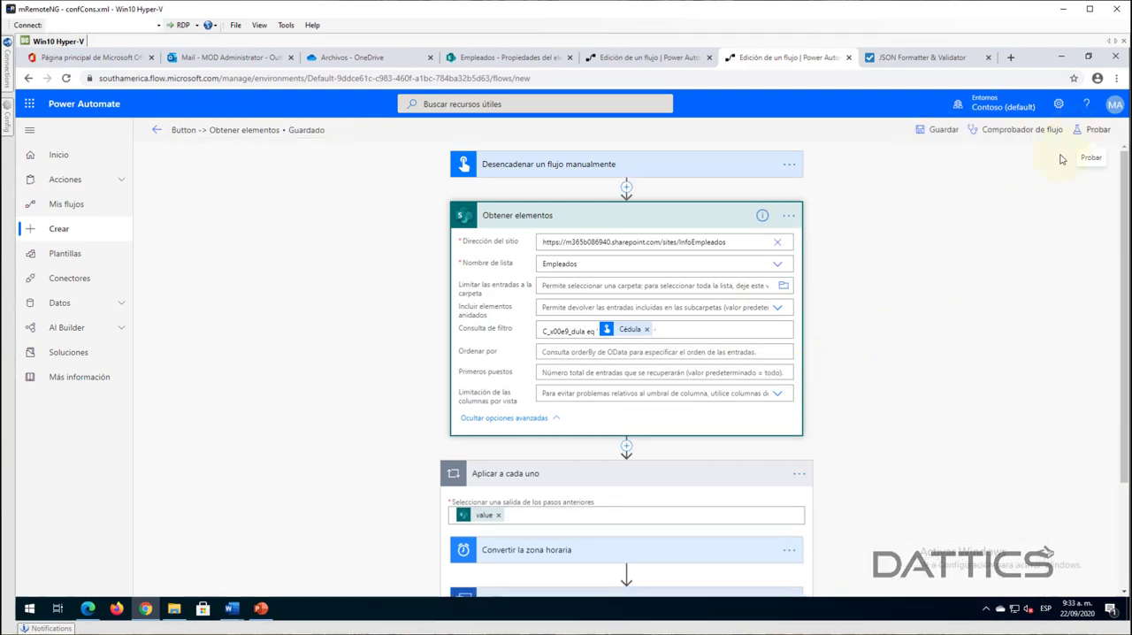
pyautogui.click(1093, 130)
pyautogui.click(975, 186)
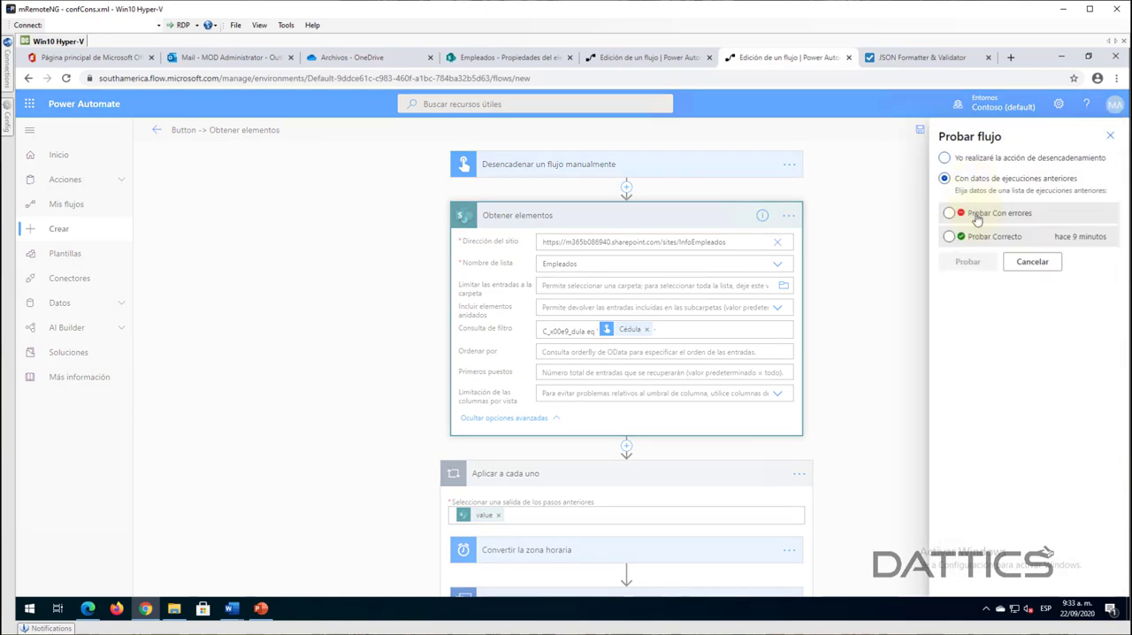
pyautogui.click(977, 219)
pyautogui.click(966, 263)
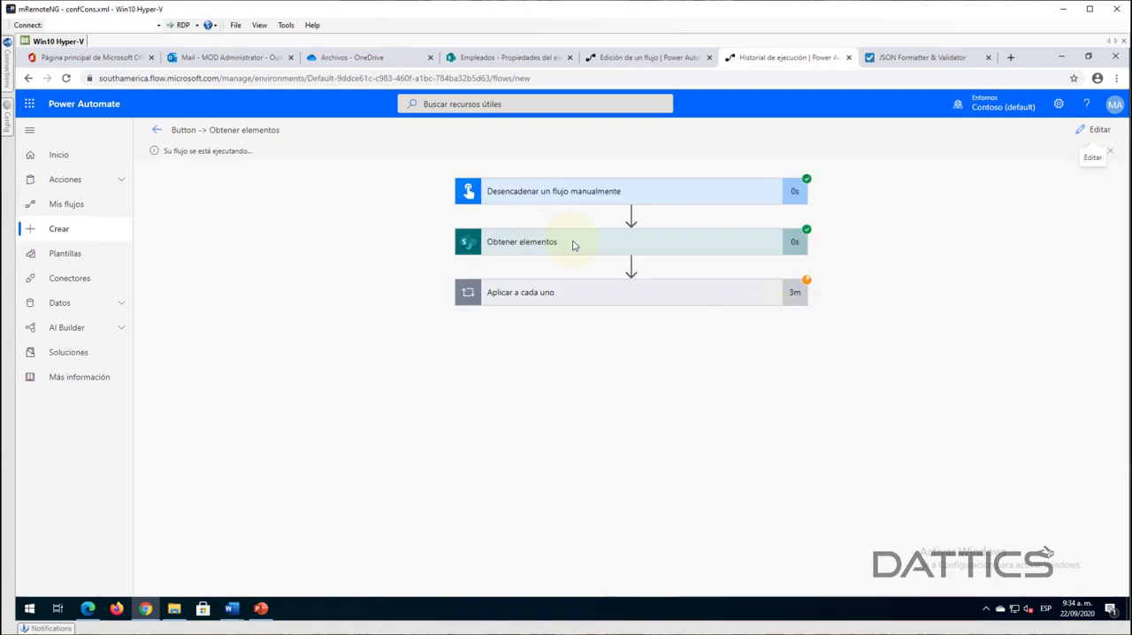
# - Review the Consulta de filtro that Obtener elementos used in the completed run
pyautogui.click(573, 246)
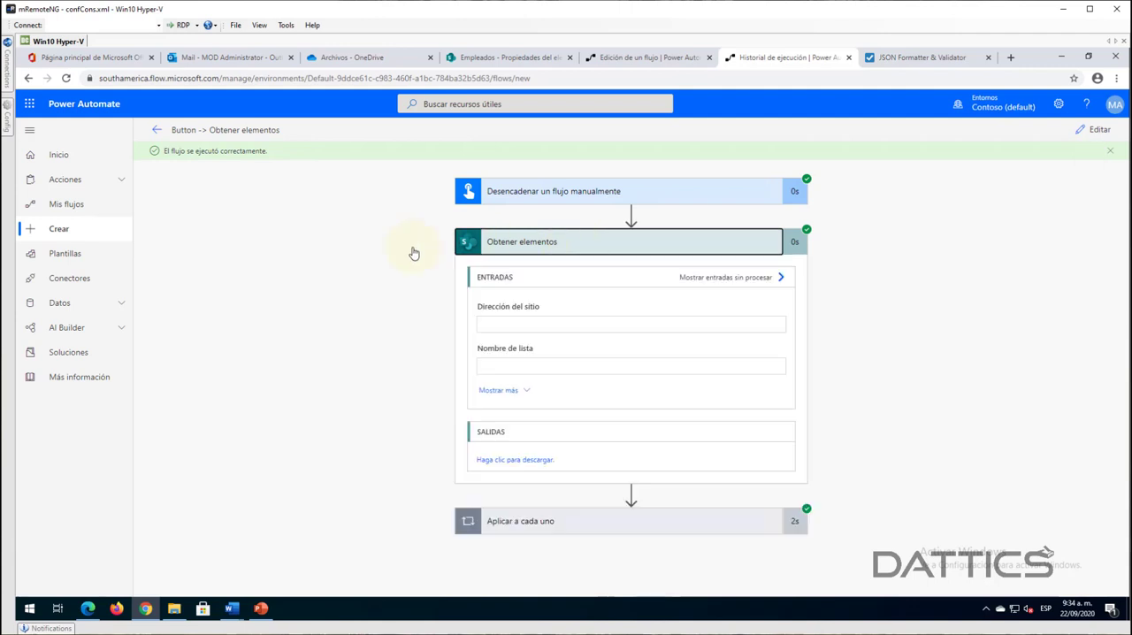
pyautogui.click(514, 391)
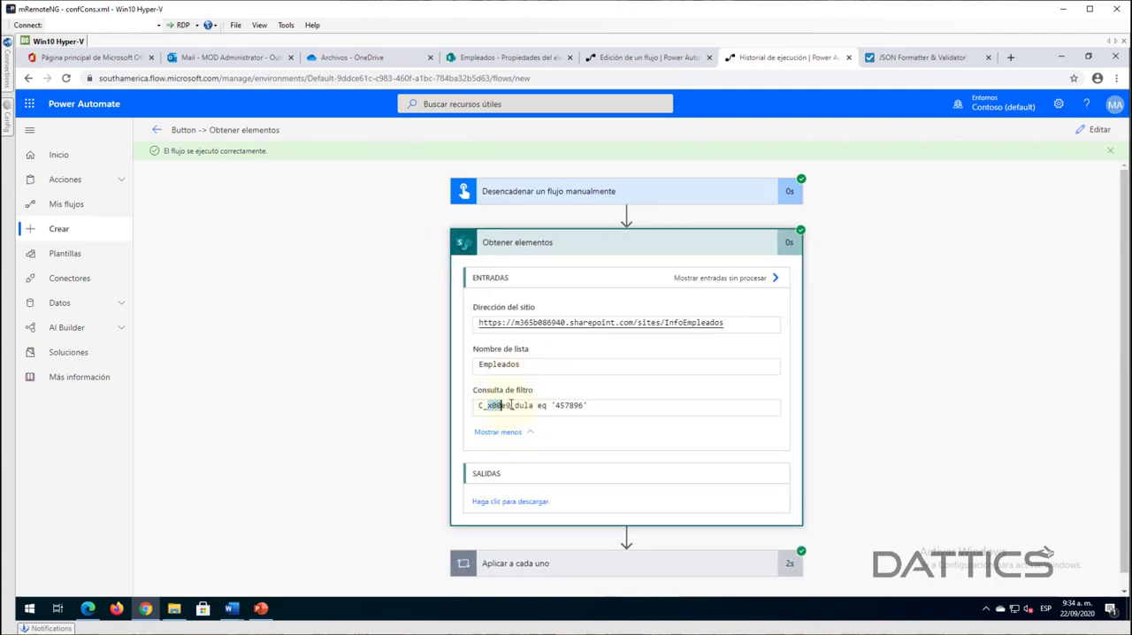
pyautogui.moveTo(501, 405); pyautogui.dragTo(514, 405)
pyautogui.click(598, 406)
pyautogui.click(517, 434)
# - Open the raw output of Obtener elementos and examine the returned employee's fields, from name and Cédula to salary
pyautogui.click(515, 462)
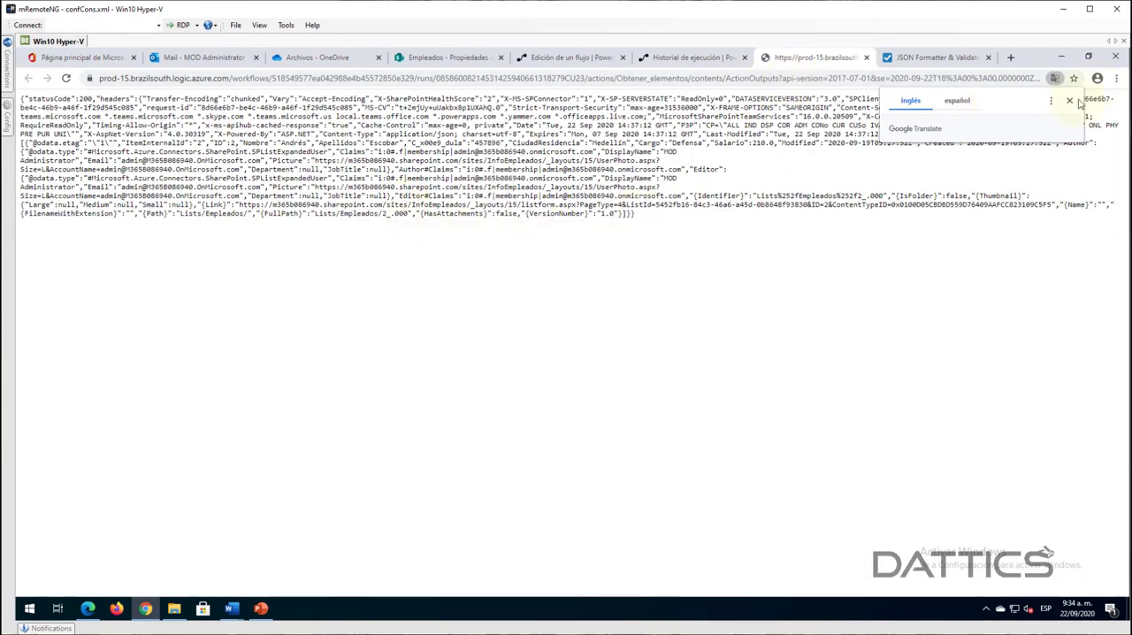
pyautogui.click(1070, 101)
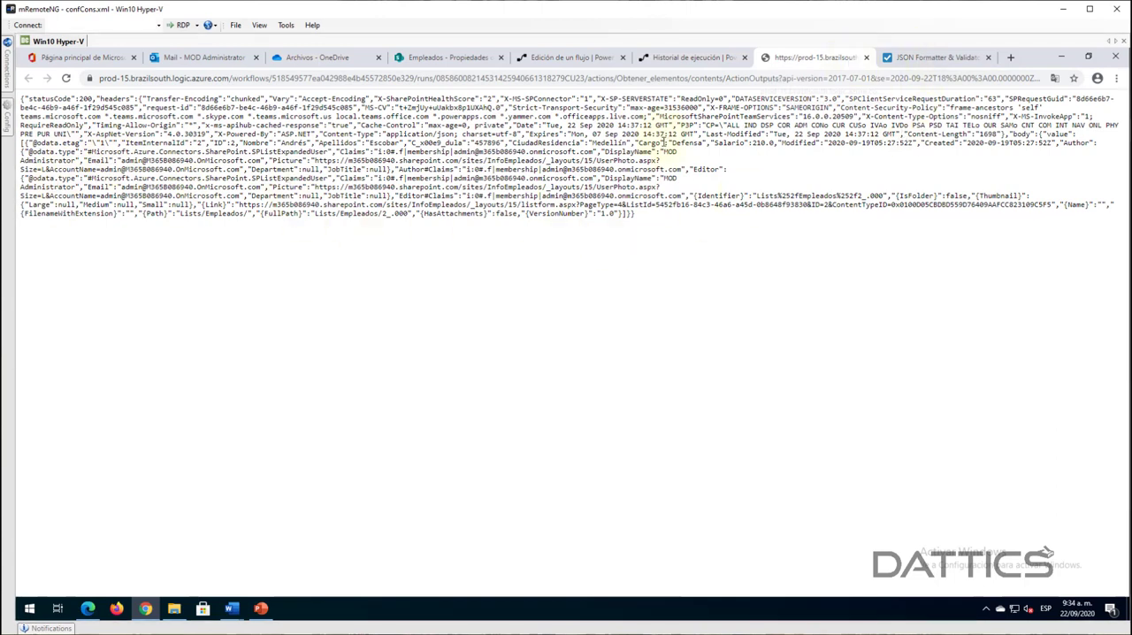
pyautogui.moveTo(749, 142); pyautogui.dragTo(764, 143)
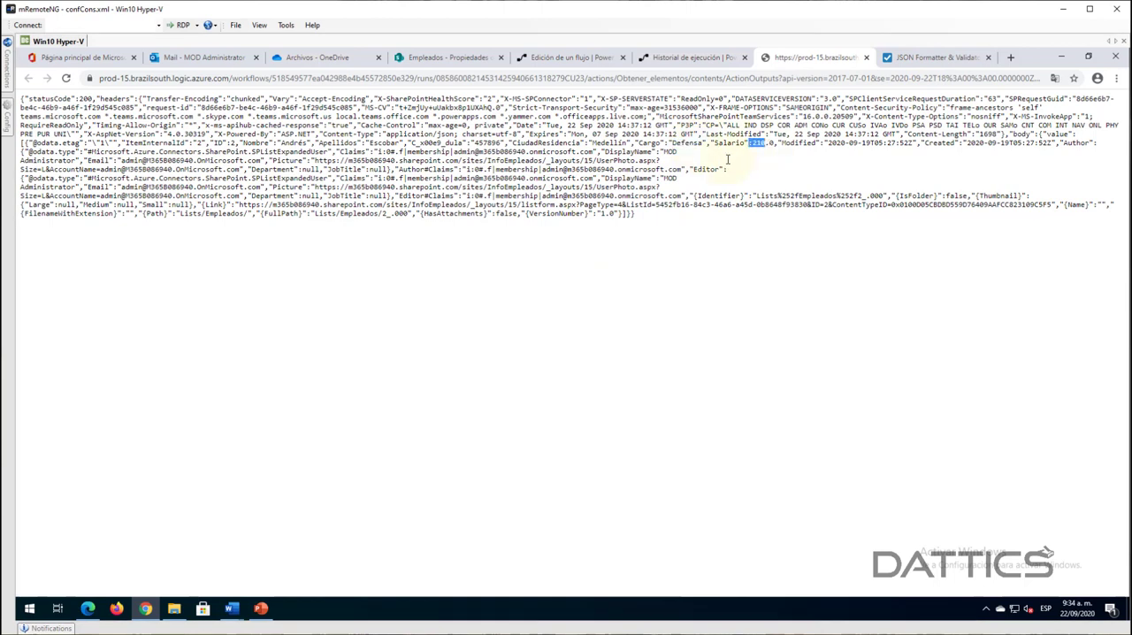
pyautogui.moveTo(355, 141); pyautogui.dragTo(224, 142)
pyautogui.click(865, 56)
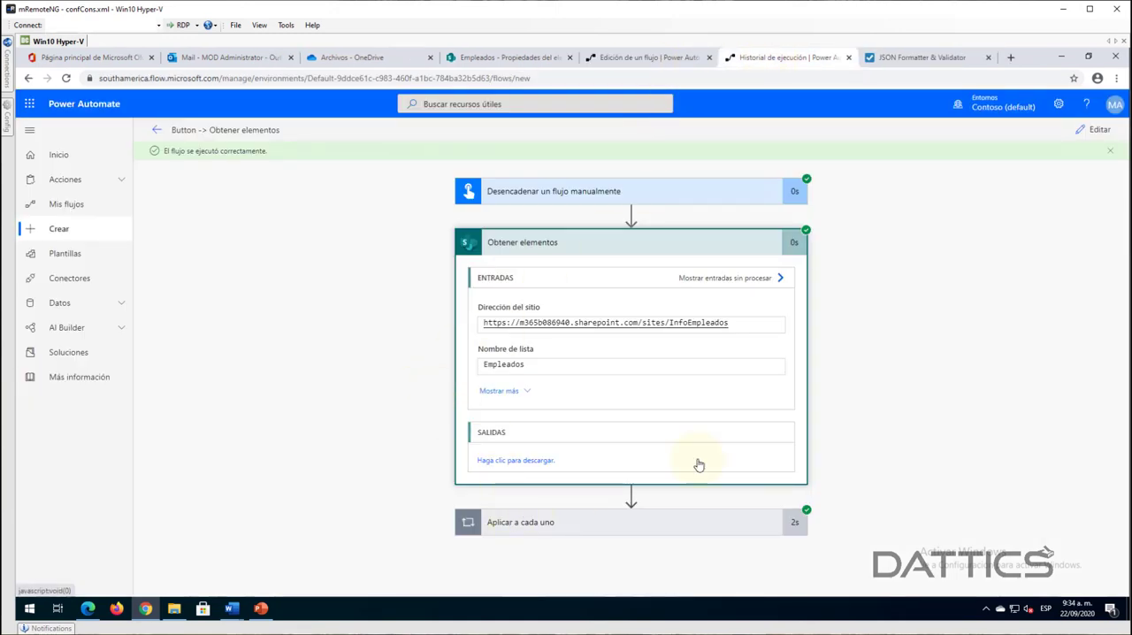
# - Inspect the Convertir la zona horaria run inside Aplicar a cada uno, comparing the base time with the converted date
pyautogui.click(699, 522)
pyautogui.scroll(-2, 950, 406)
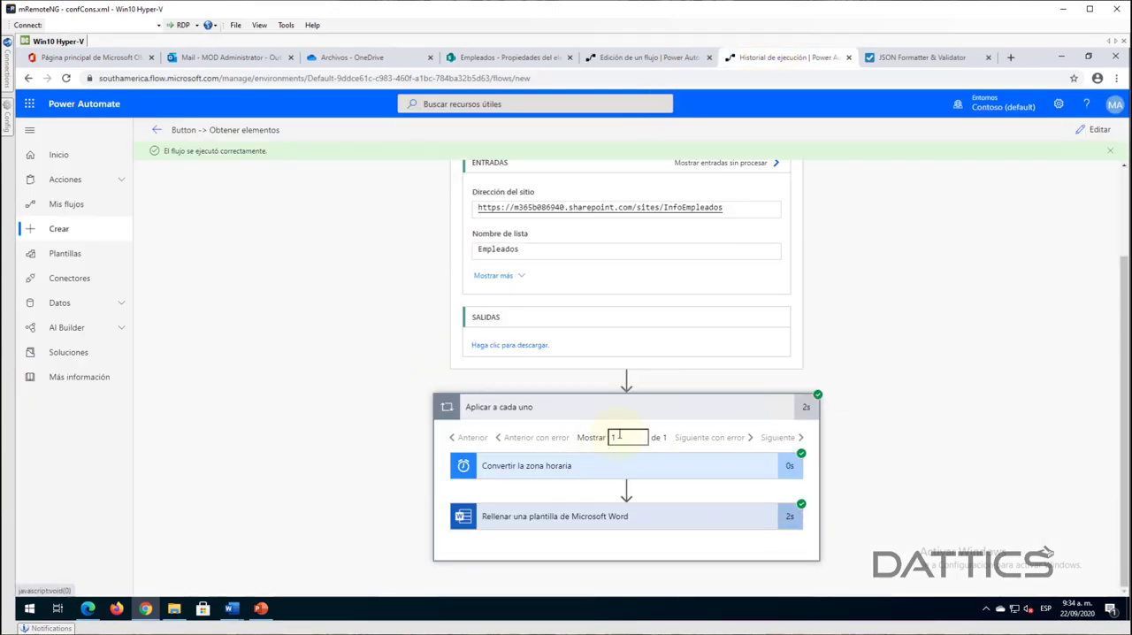
pyautogui.scroll(2, 557, 247)
pyautogui.click(543, 243)
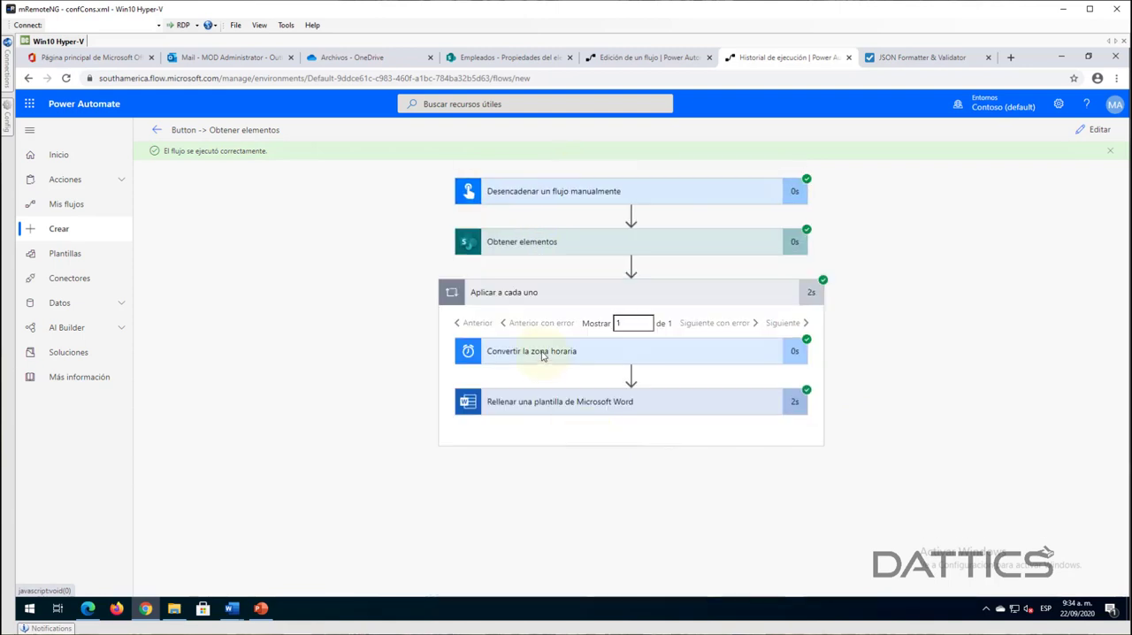
pyautogui.click(505, 378)
pyautogui.scroll(-2, 442, 422)
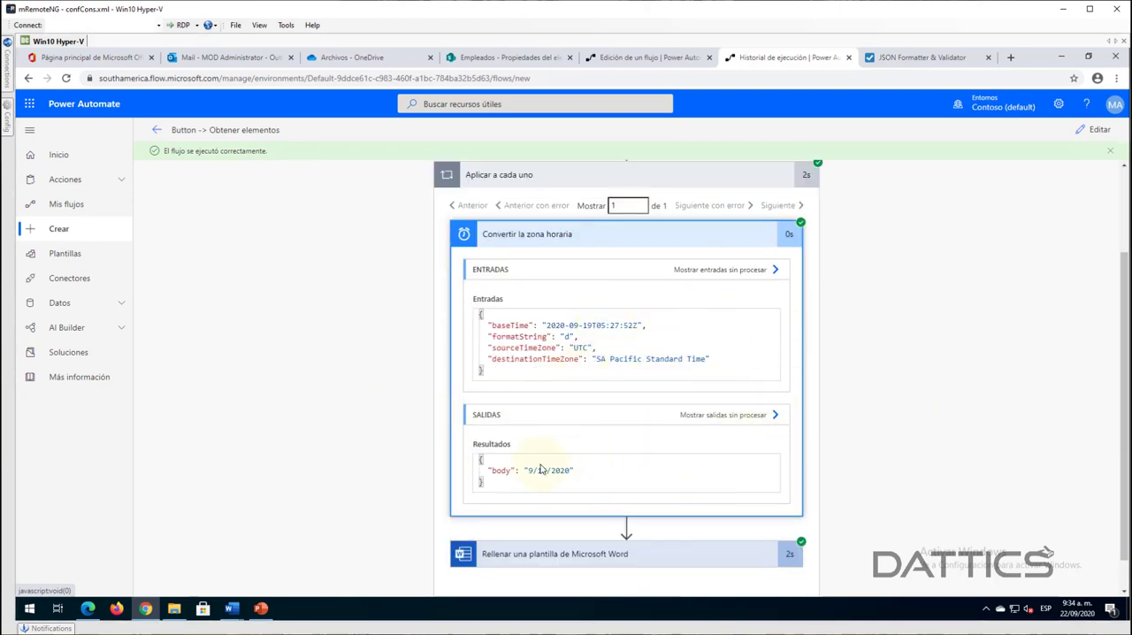
pyautogui.moveTo(529, 471); pyautogui.dragTo(552, 473)
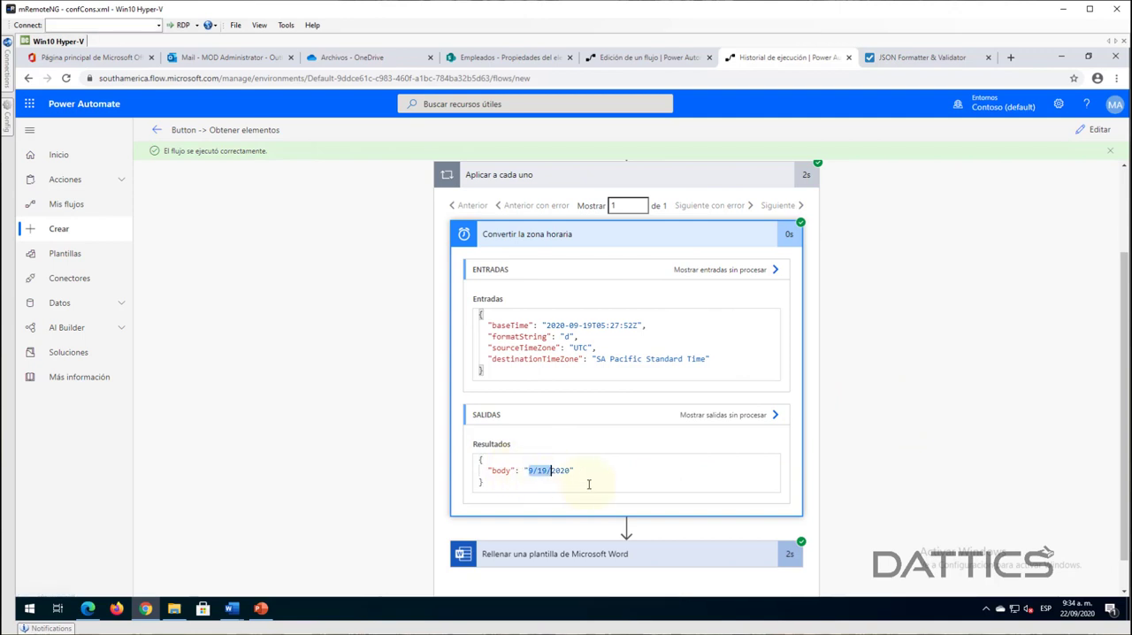
pyautogui.click(601, 473)
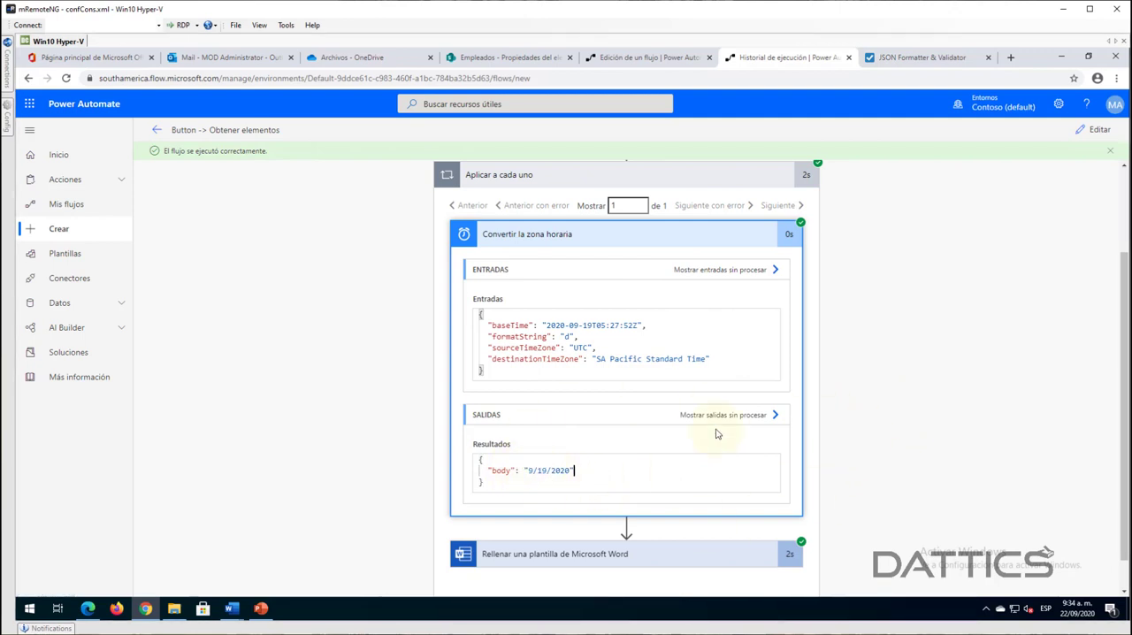
pyautogui.doubleClick(545, 471)
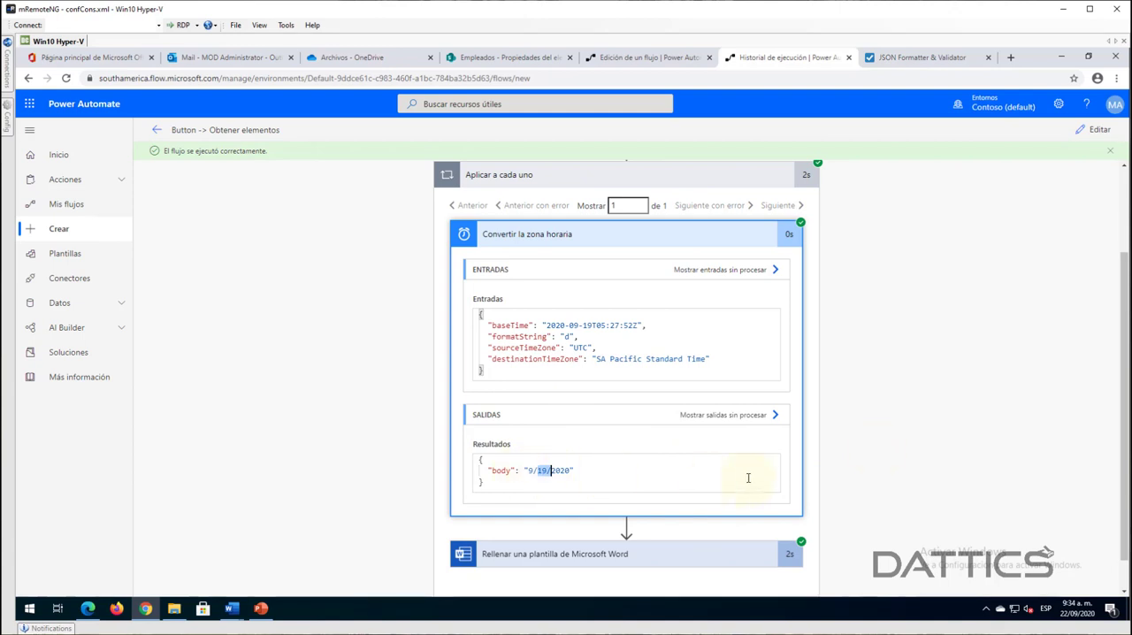
pyautogui.scroll(-1, 872, 451)
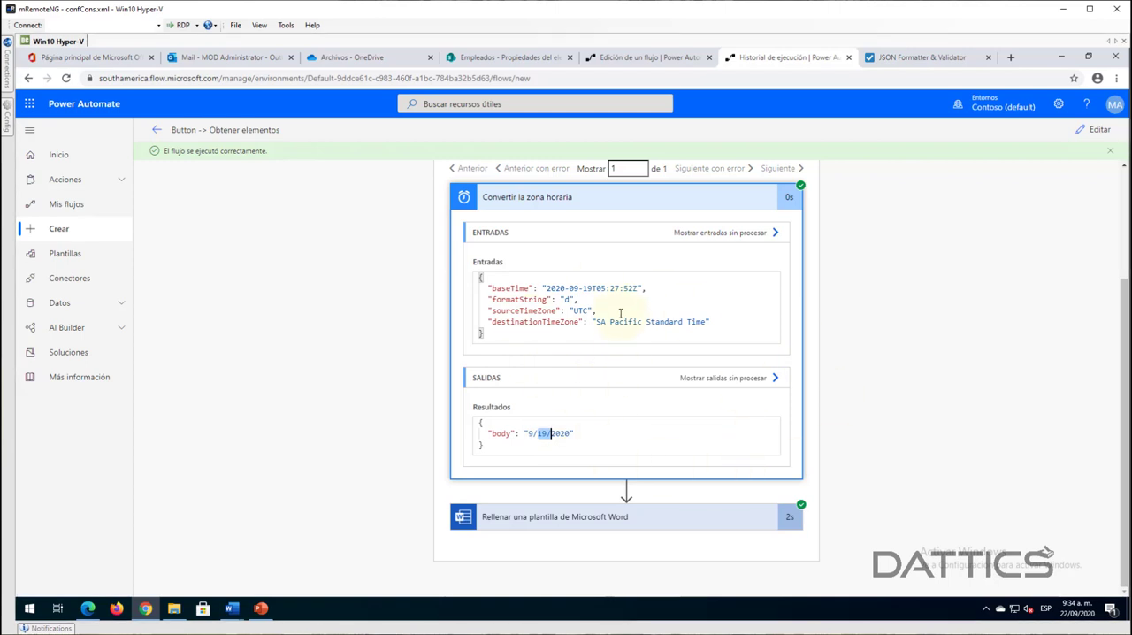
pyautogui.moveTo(545, 288); pyautogui.dragTo(605, 288)
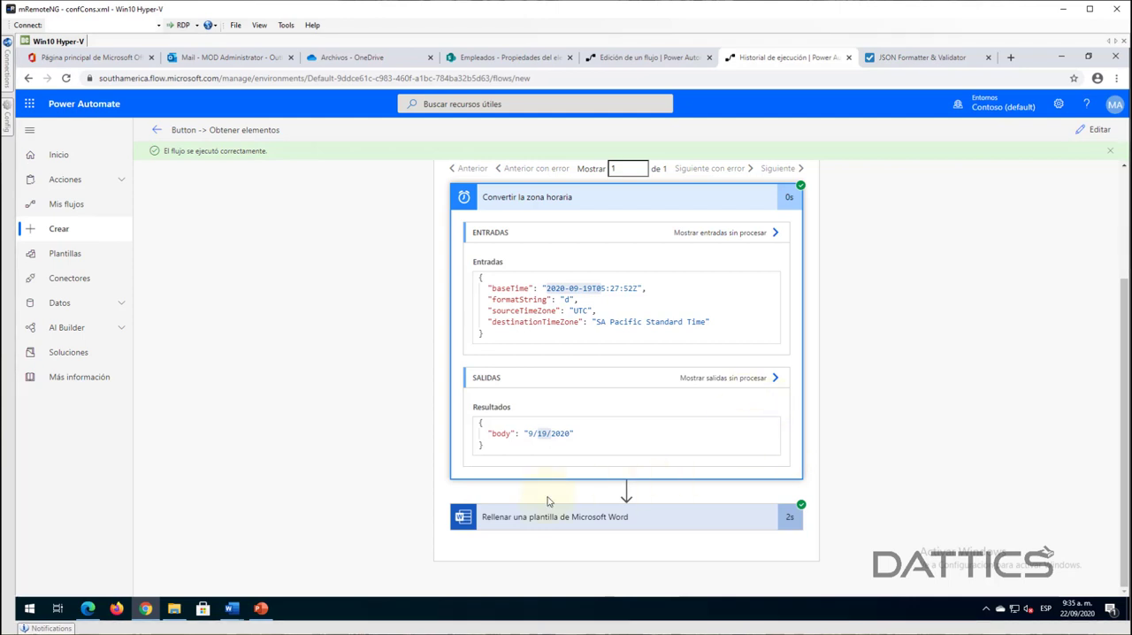
# - Review the values passed to Rellenar una plantilla de Microsoft Word in the run, and collapse the reviewed actions
pyautogui.scroll(-5, 619, 365)
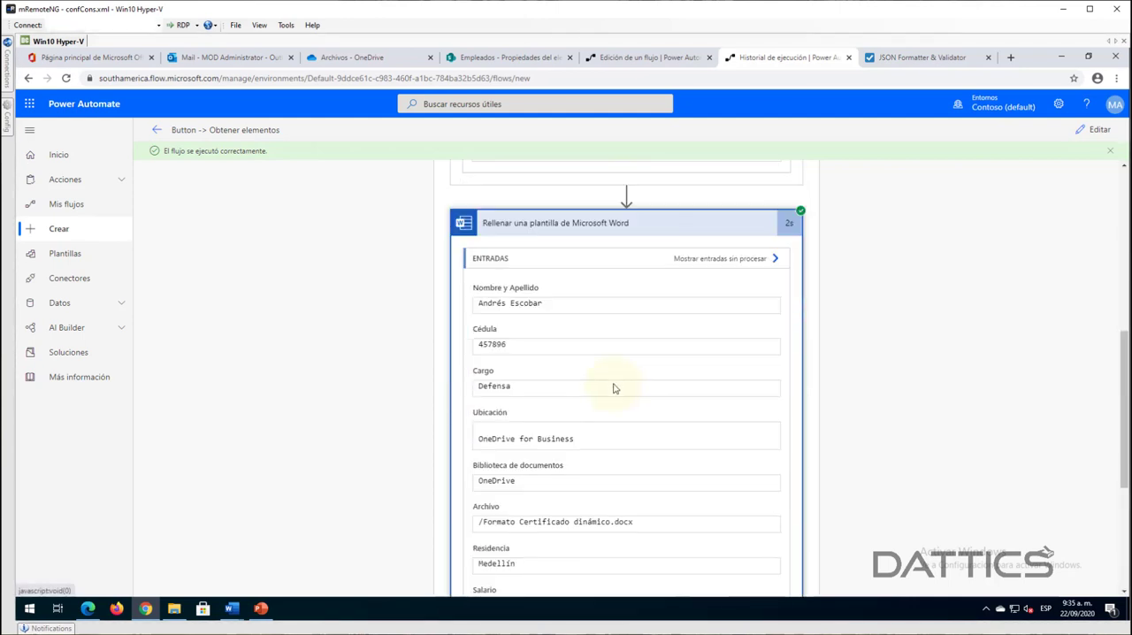
pyautogui.scroll(-1, 611, 409)
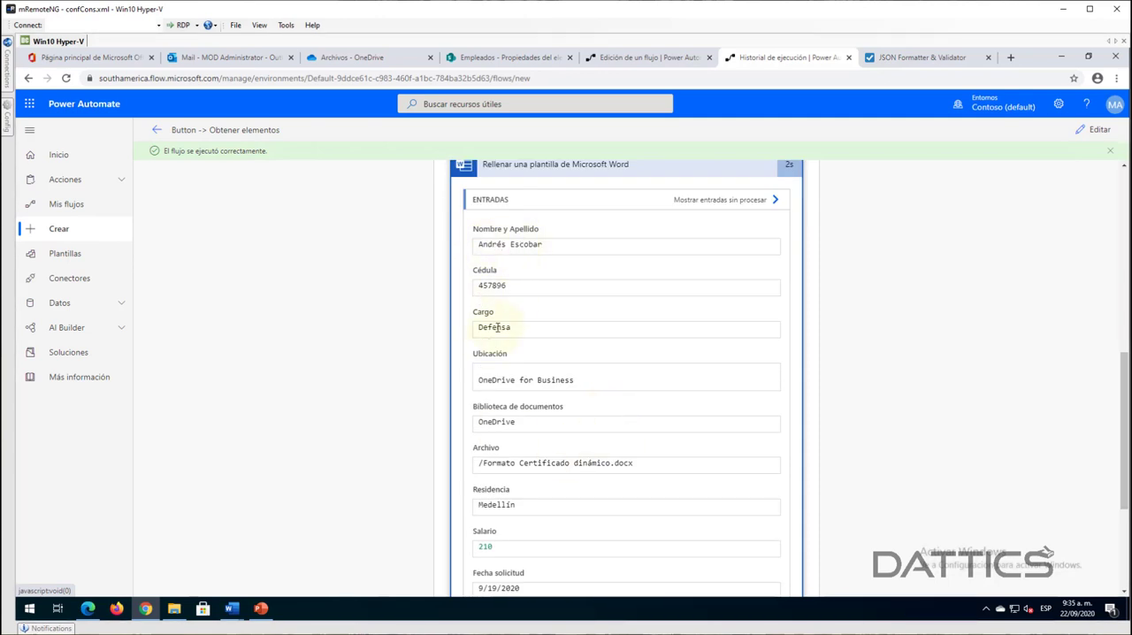
pyautogui.scroll(-2, 589, 508)
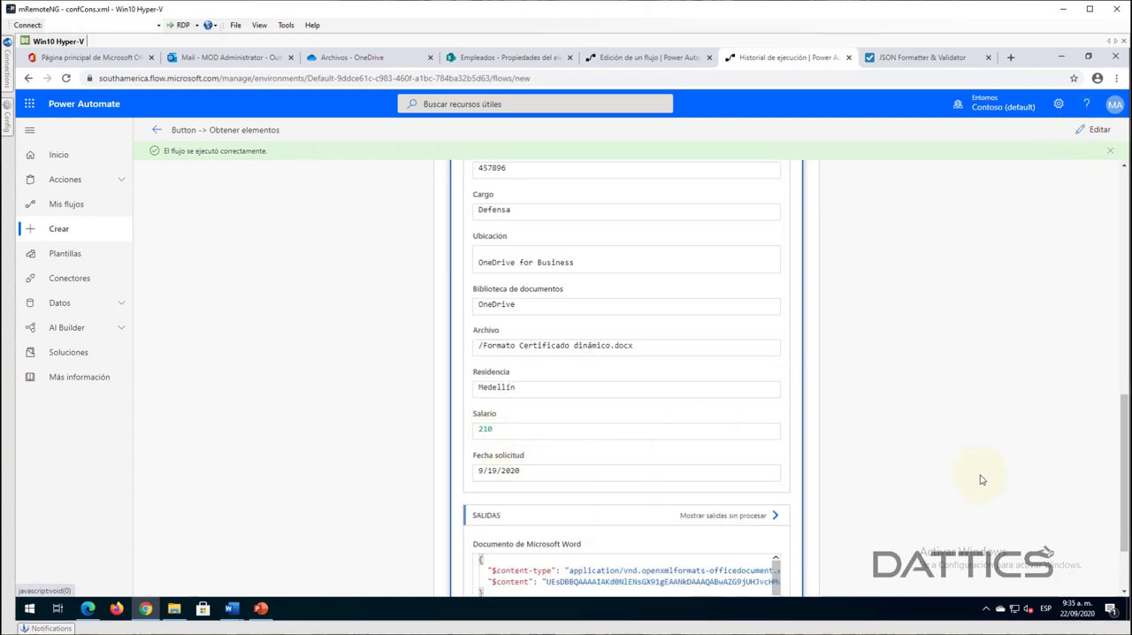
pyautogui.scroll(-2, 964, 473)
pyautogui.scroll(5, 895, 414)
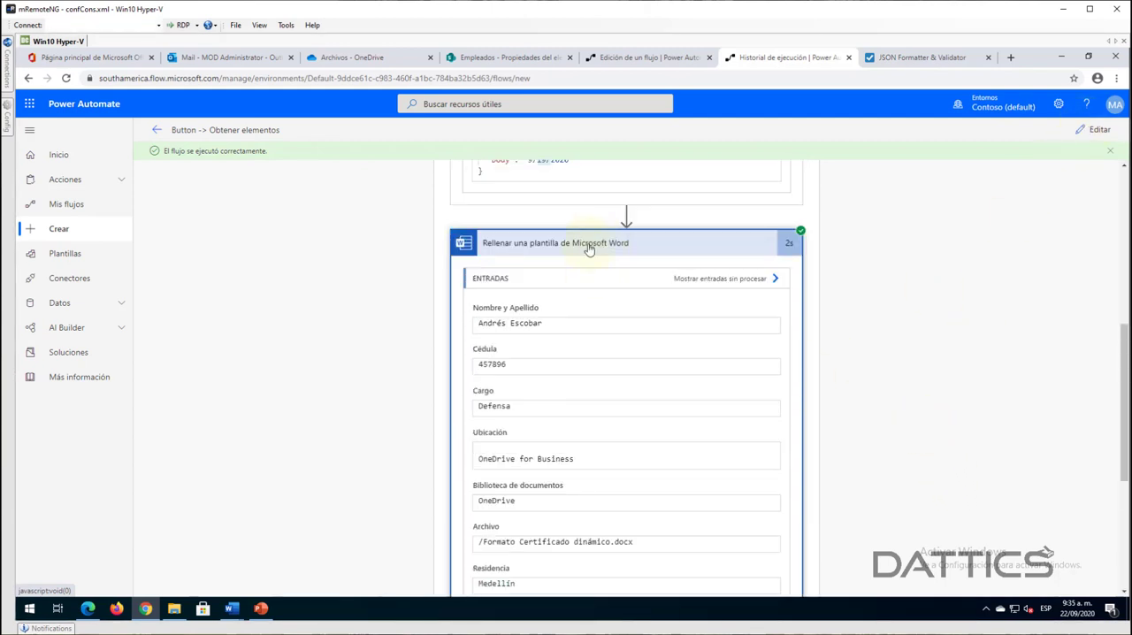
pyautogui.click(588, 246)
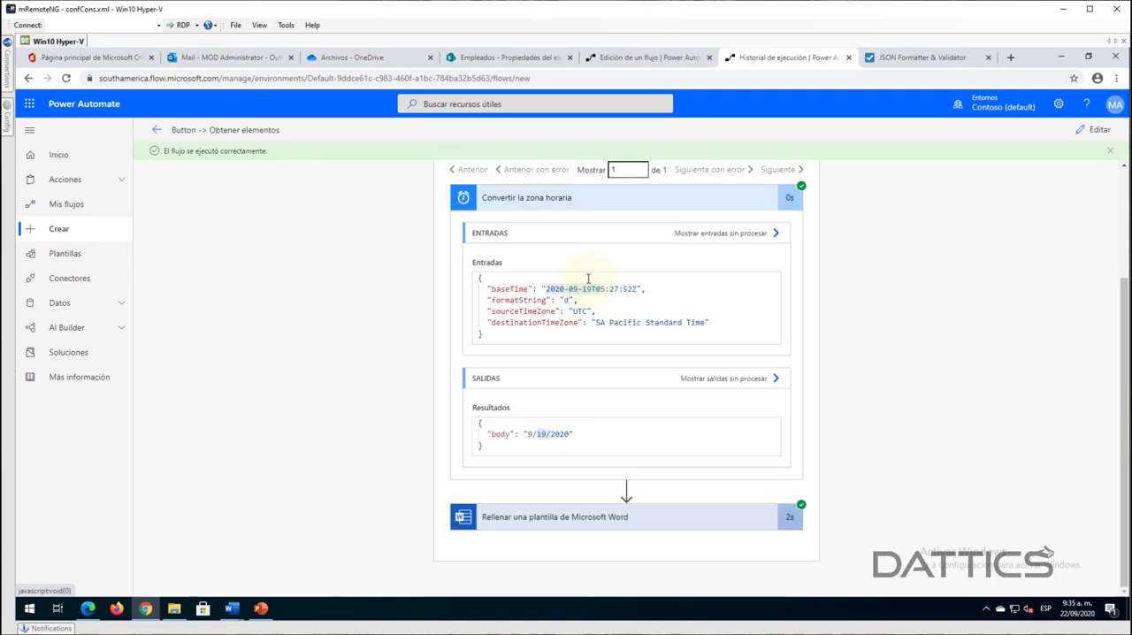
pyautogui.click(573, 200)
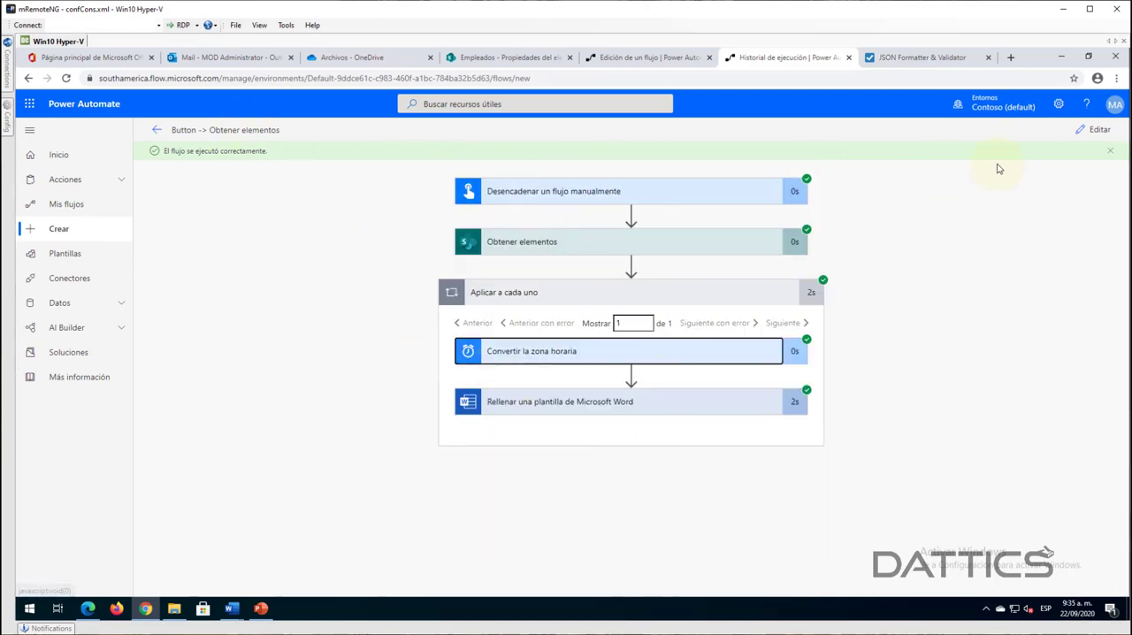
# - Return to editing the flow and set Hora base in Convertir la zona horaria to the trigger's Marca de tiempo
pyautogui.click(1092, 129)
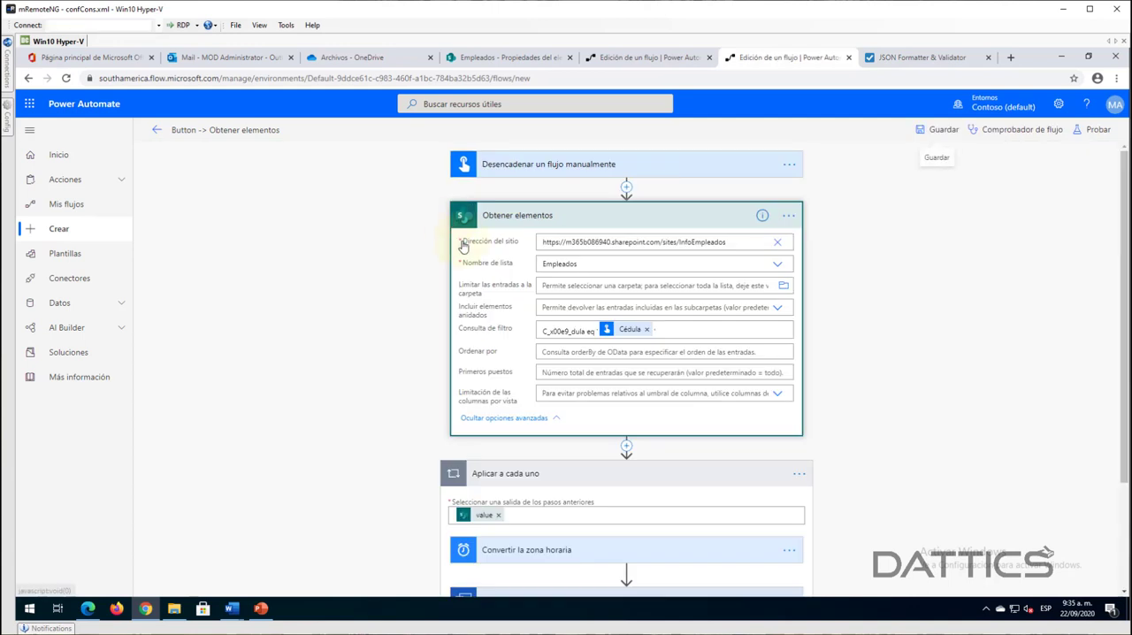
pyautogui.scroll(-3, 1002, 344)
pyautogui.click(522, 461)
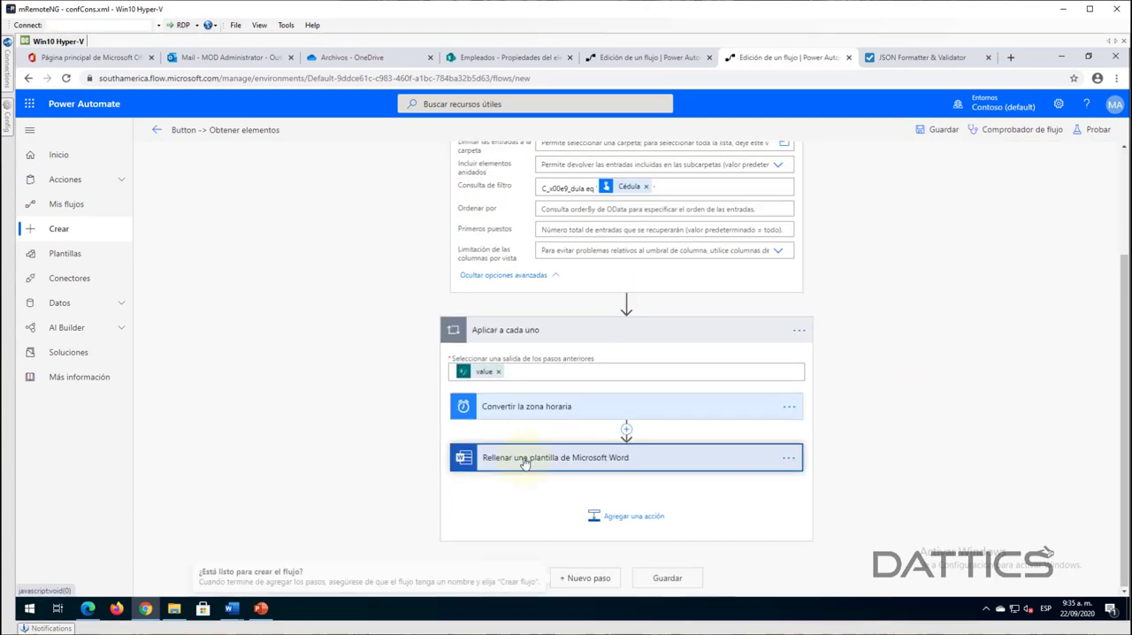
pyautogui.click(531, 408)
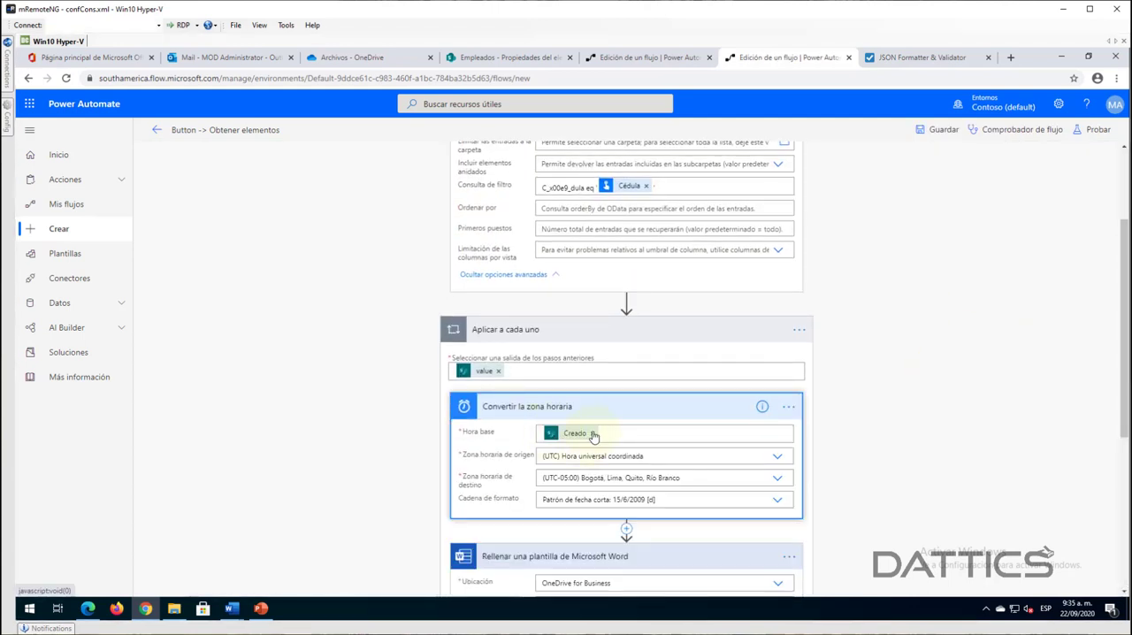
pyautogui.click(592, 433)
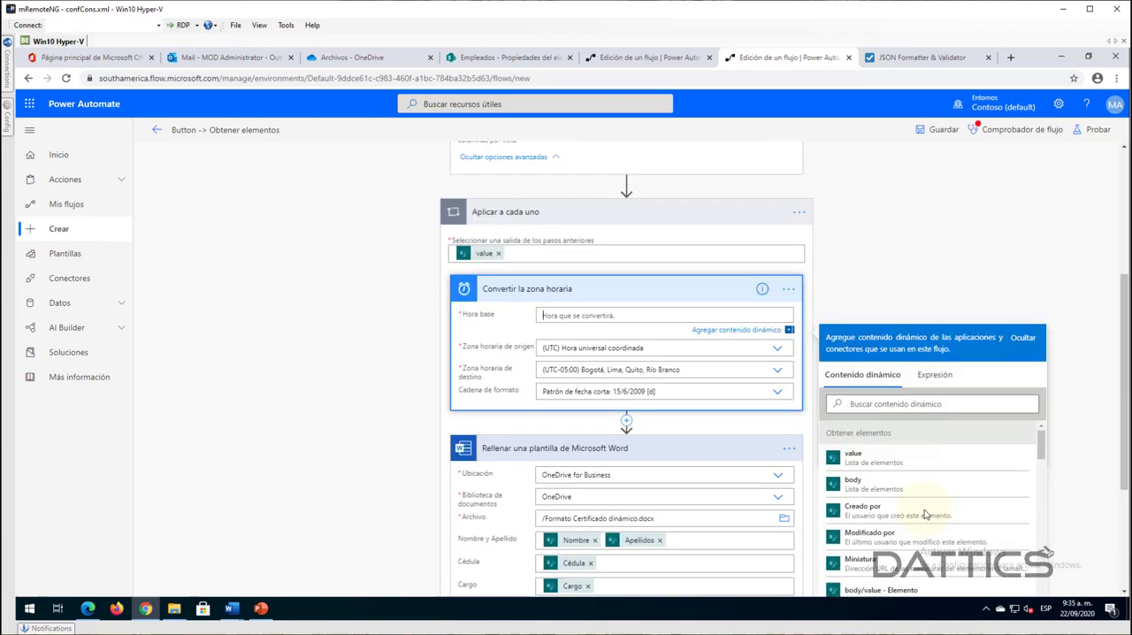
pyautogui.scroll(-10, 924, 515)
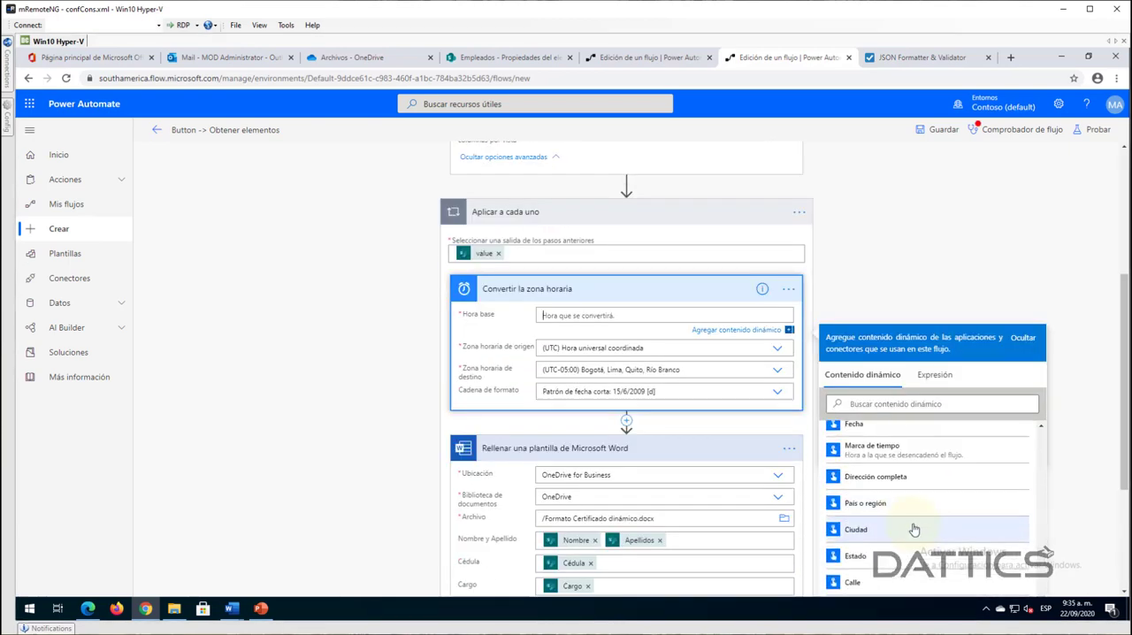
pyautogui.scroll(-6, 914, 528)
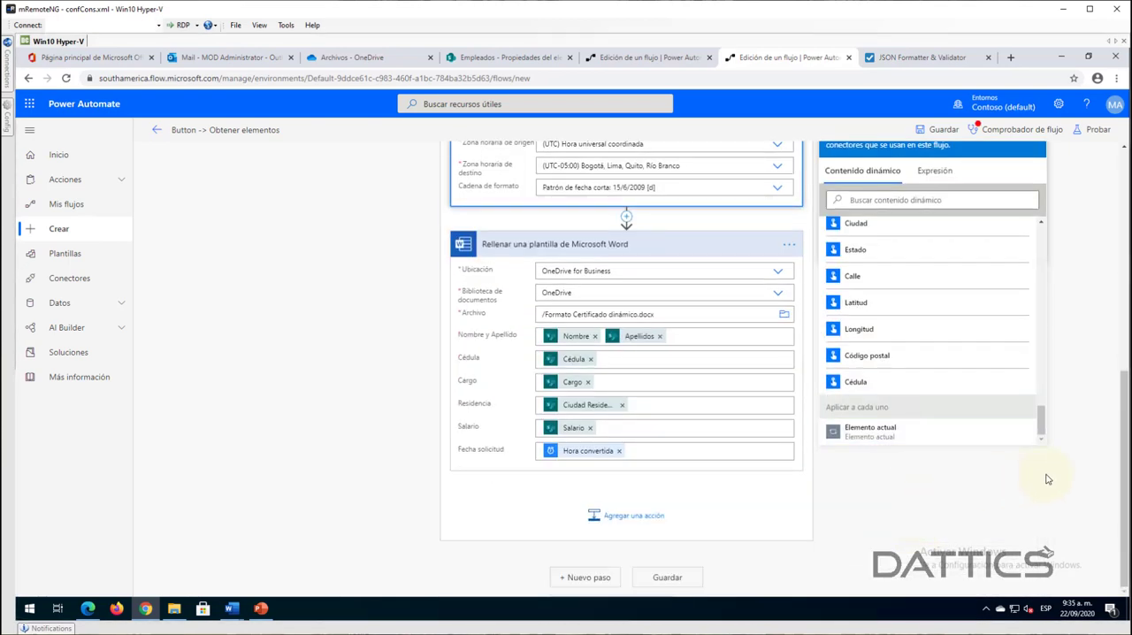
pyautogui.scroll(2, 1074, 471)
pyautogui.scroll(5, 929, 424)
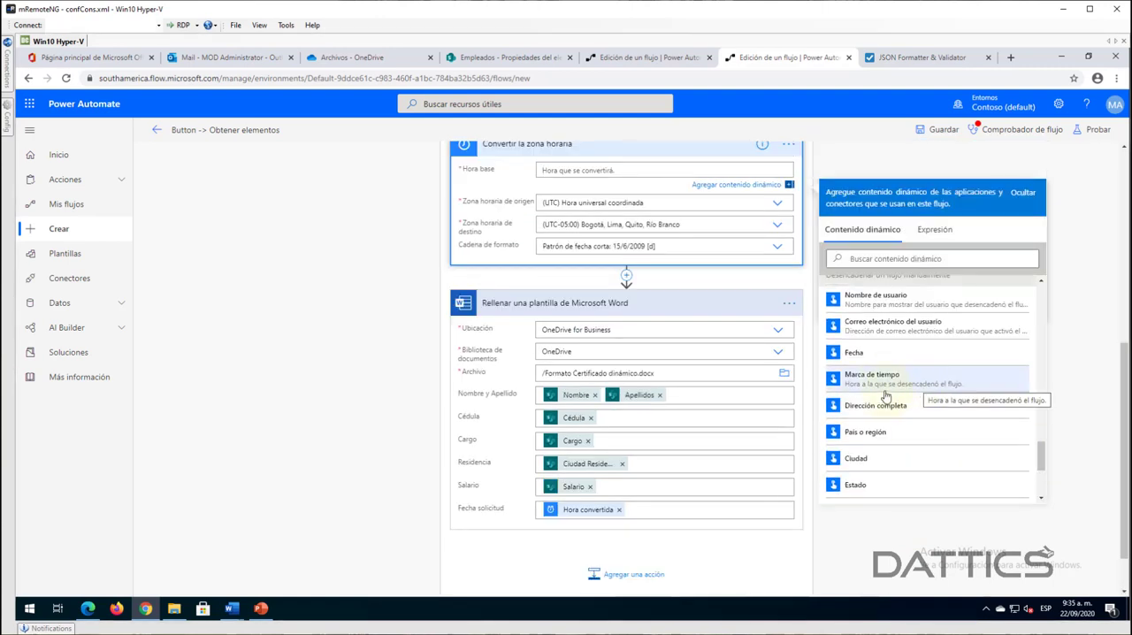
pyautogui.click(854, 387)
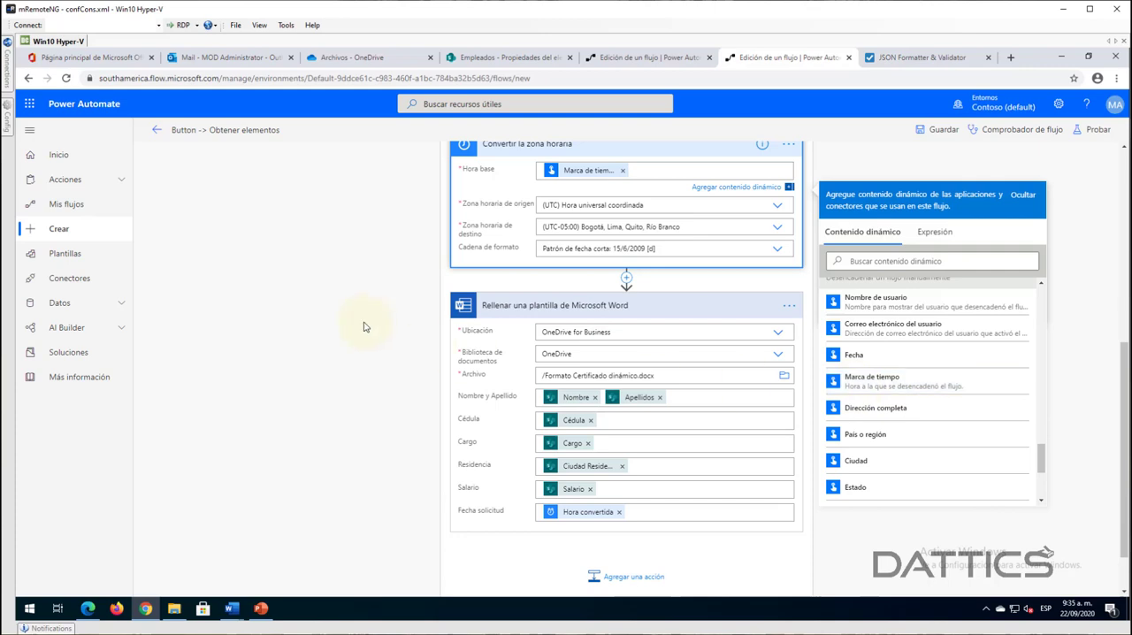
pyautogui.click(368, 327)
# - Add the OneDrive para la Empresa action Crear archivo at the end of Aplicar a cada uno and set its folder path to /
pyautogui.scroll(1, 571, 212)
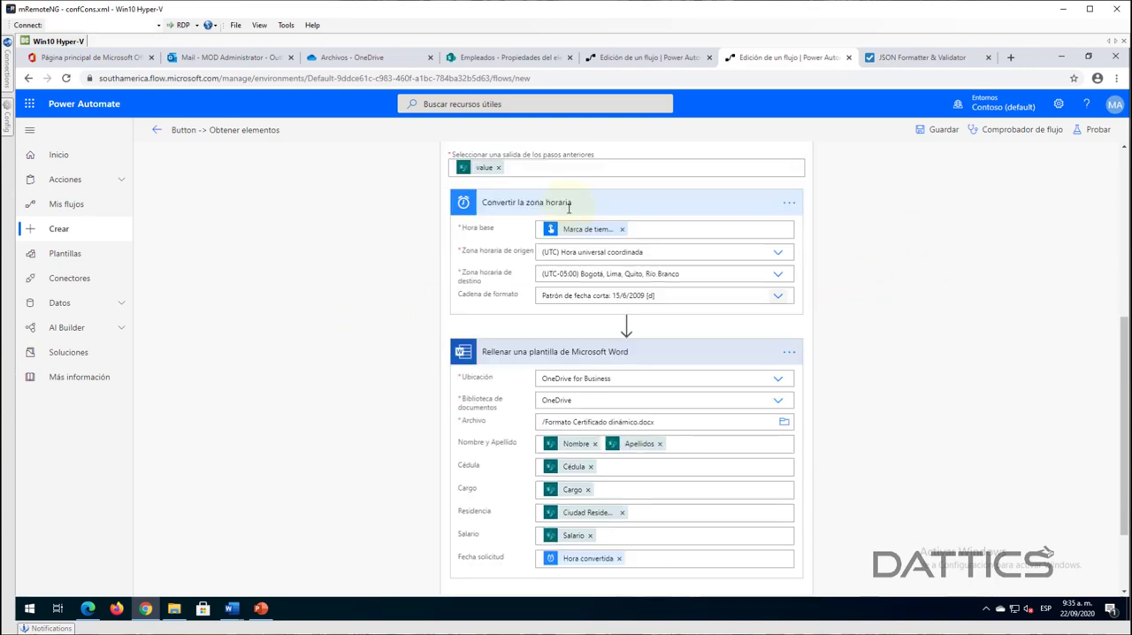
pyautogui.click(568, 206)
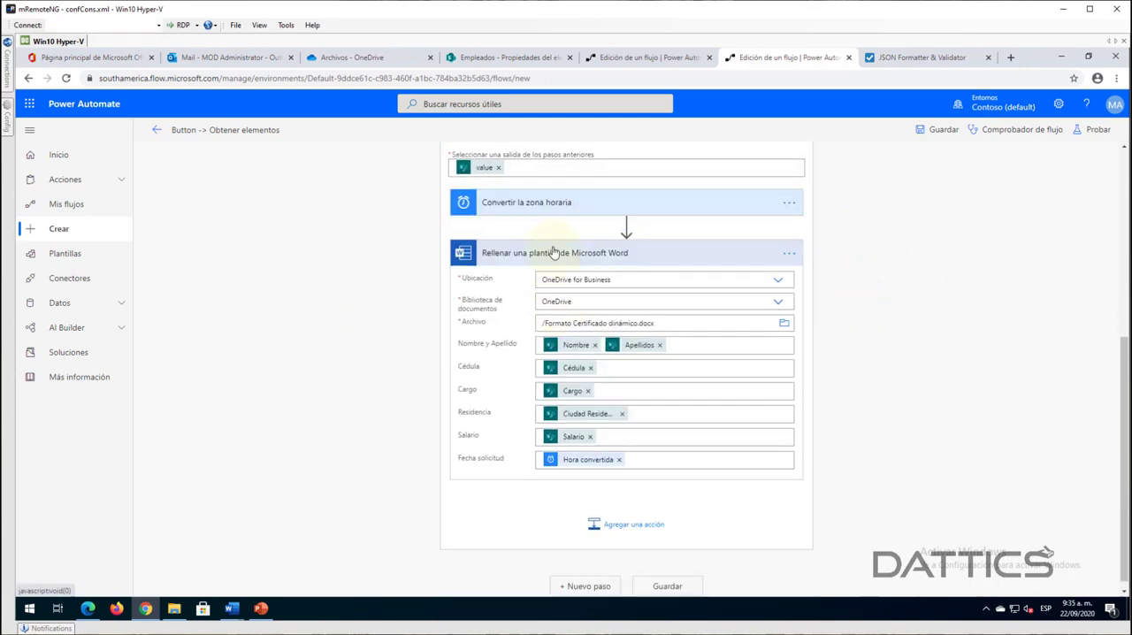
pyautogui.click(552, 252)
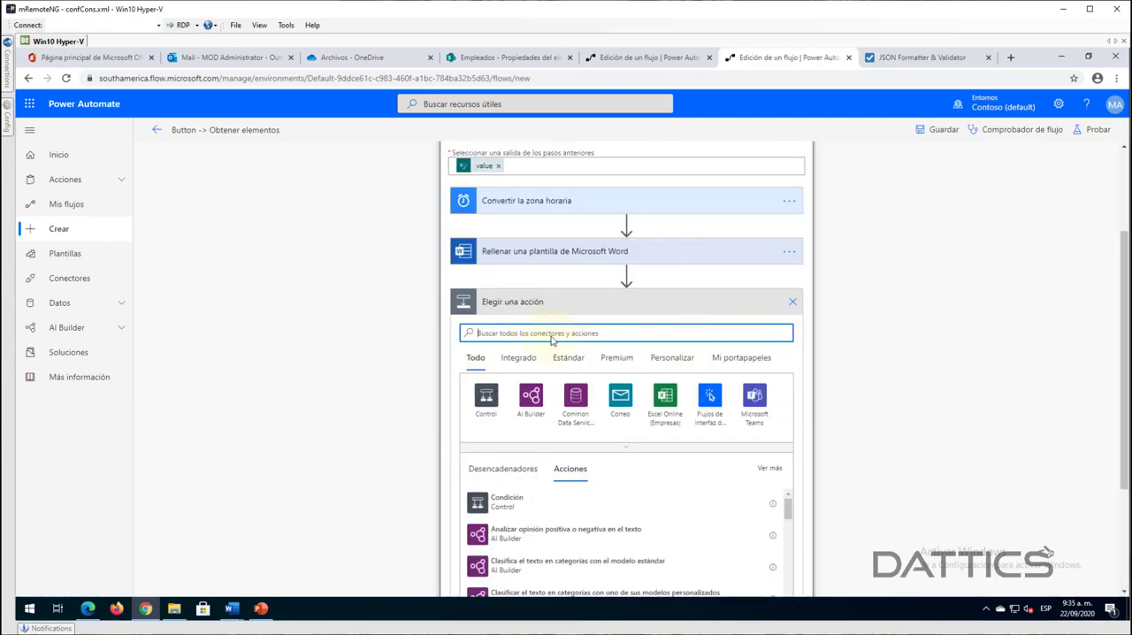
pyautogui.write('onedri')
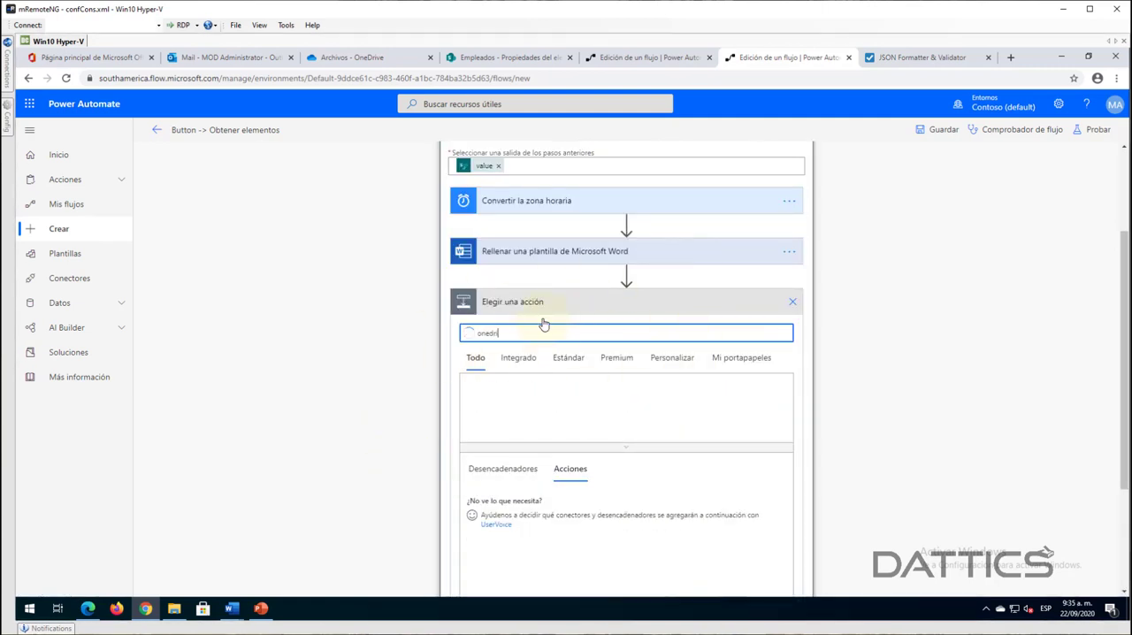
pyautogui.write('ve')
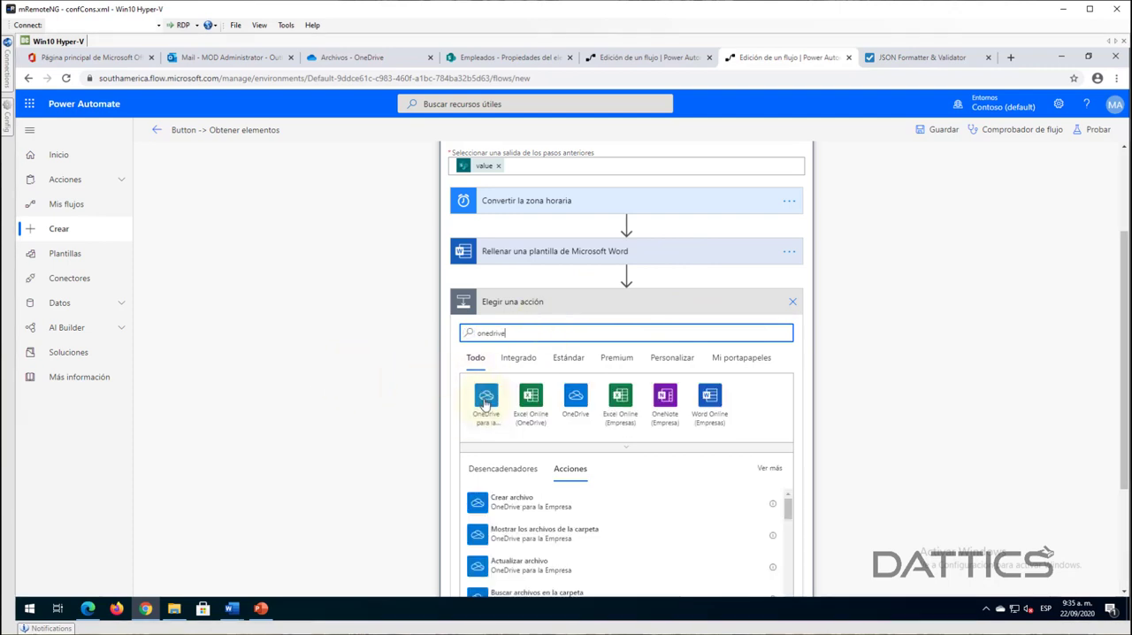
pyautogui.click(485, 399)
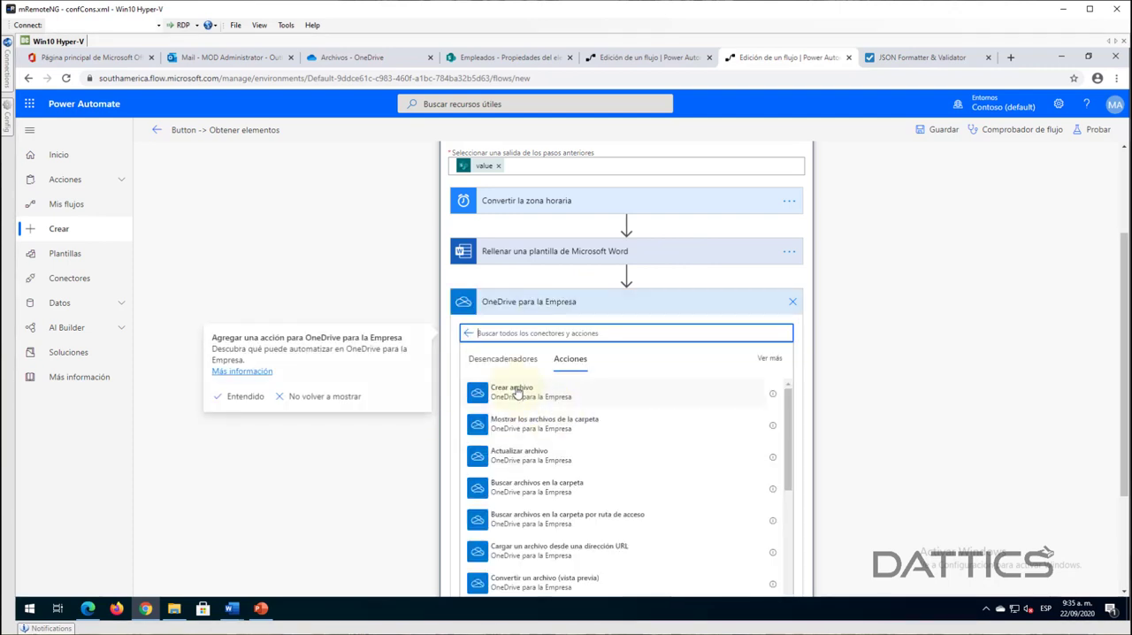
pyautogui.click(517, 393)
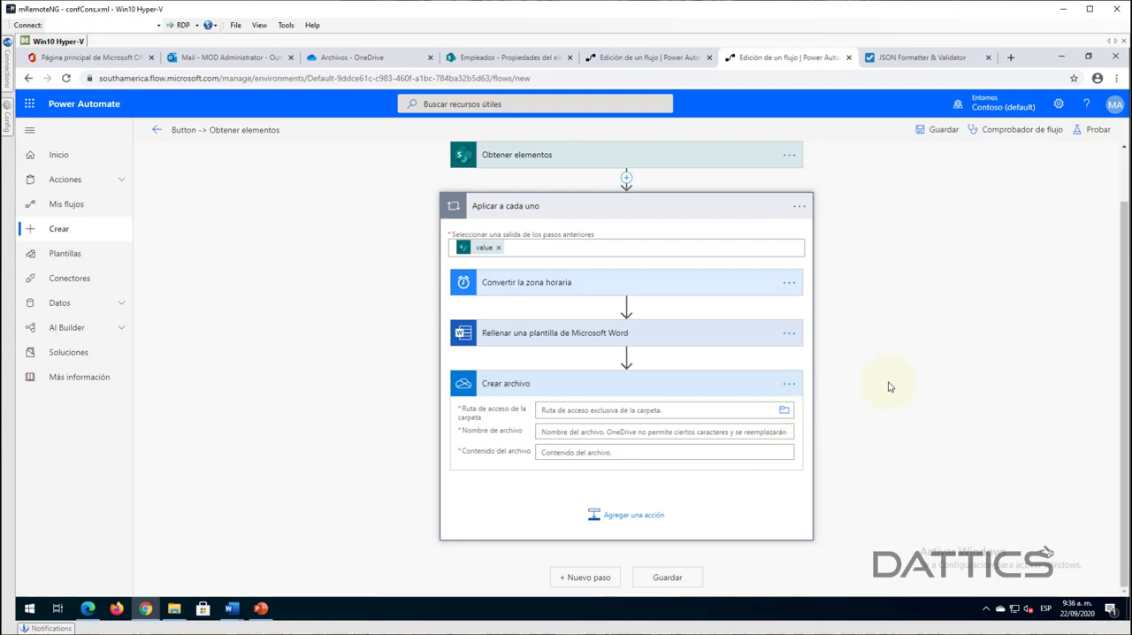
pyautogui.click(890, 447)
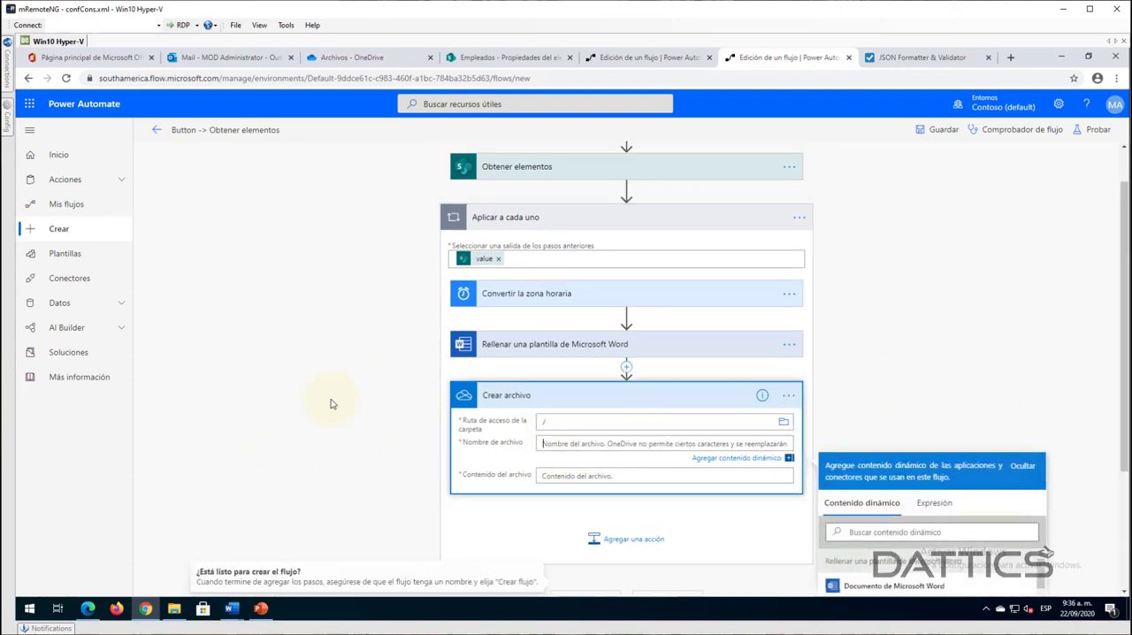
# - Set the Crear archivo file name to Archivo- followed by the expression utcNow() and the extension .docx
pyautogui.scroll(-1, 761, 404)
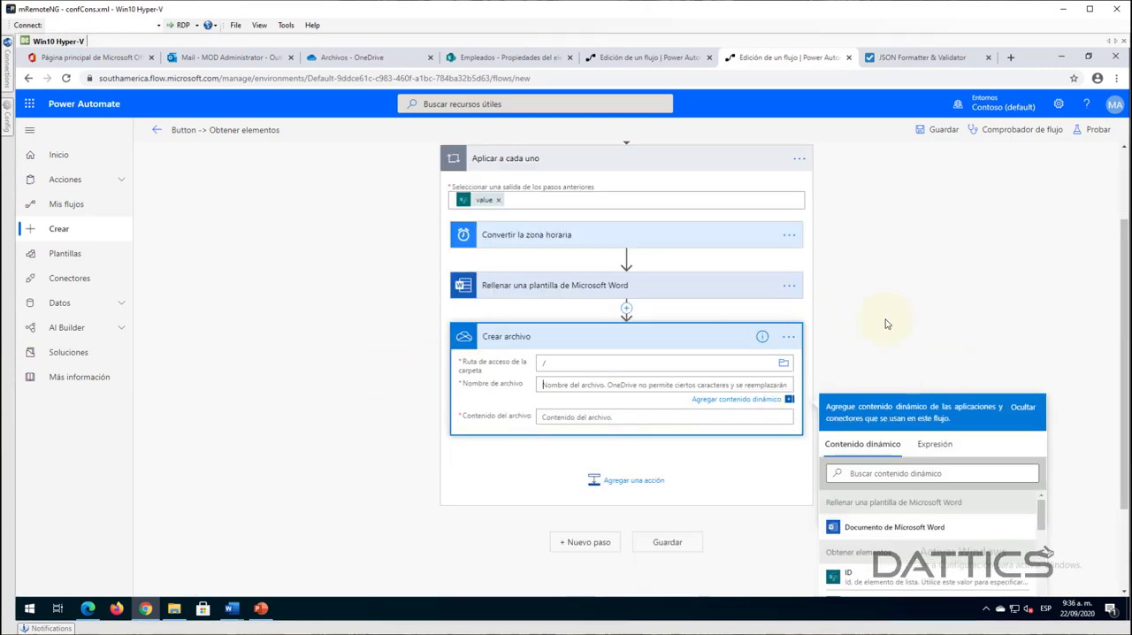
pyautogui.scroll(-1, 887, 324)
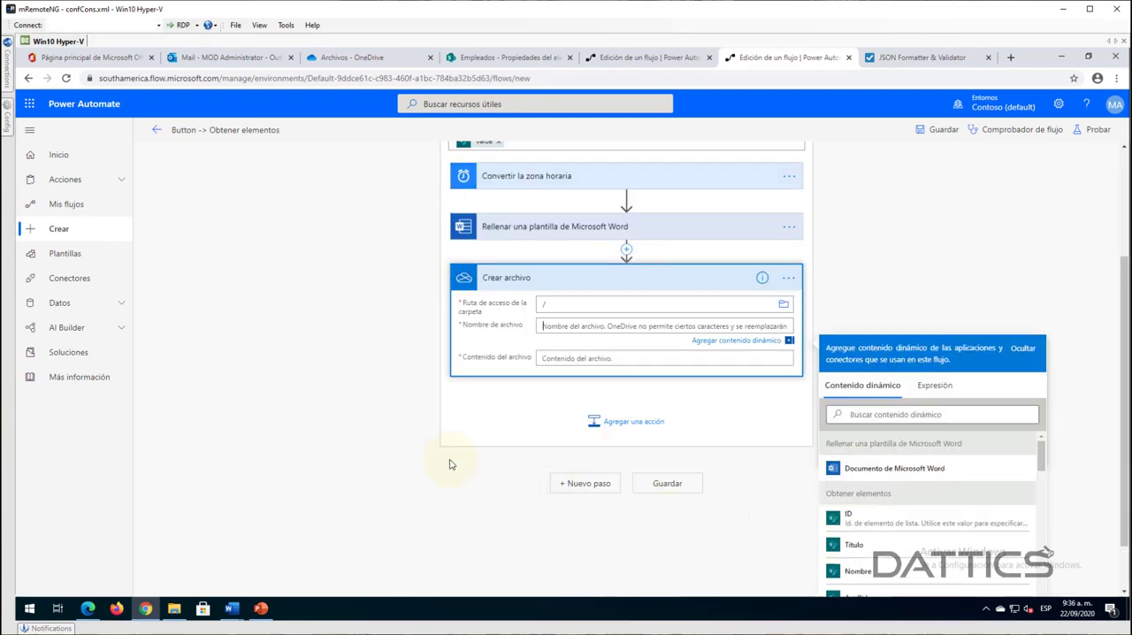
pyautogui.write('Archivo-')
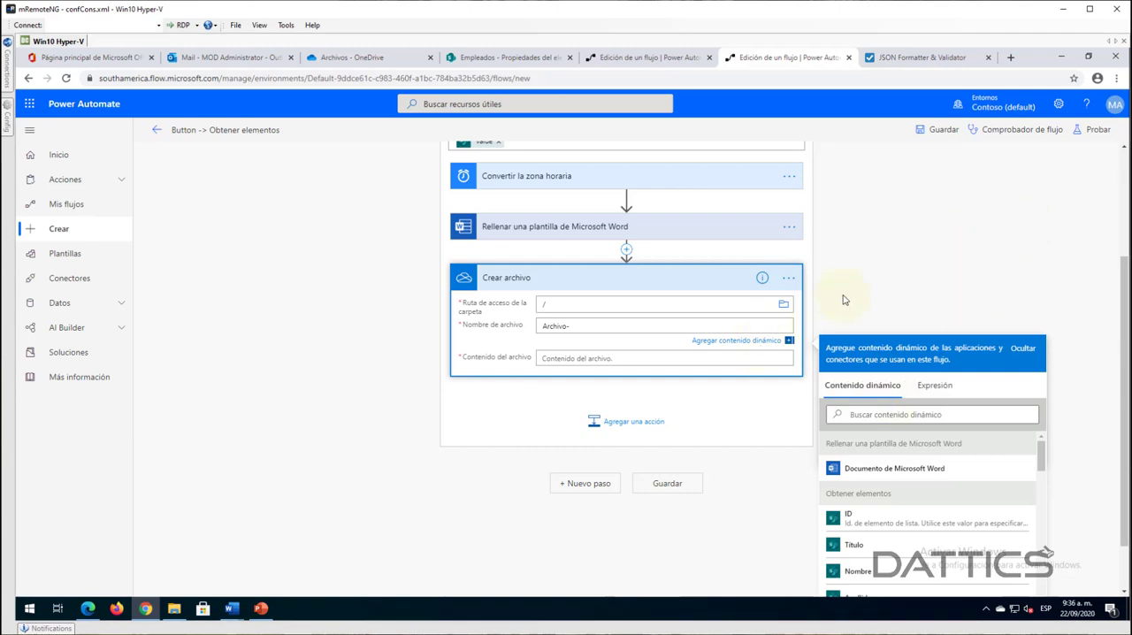
pyautogui.click(929, 387)
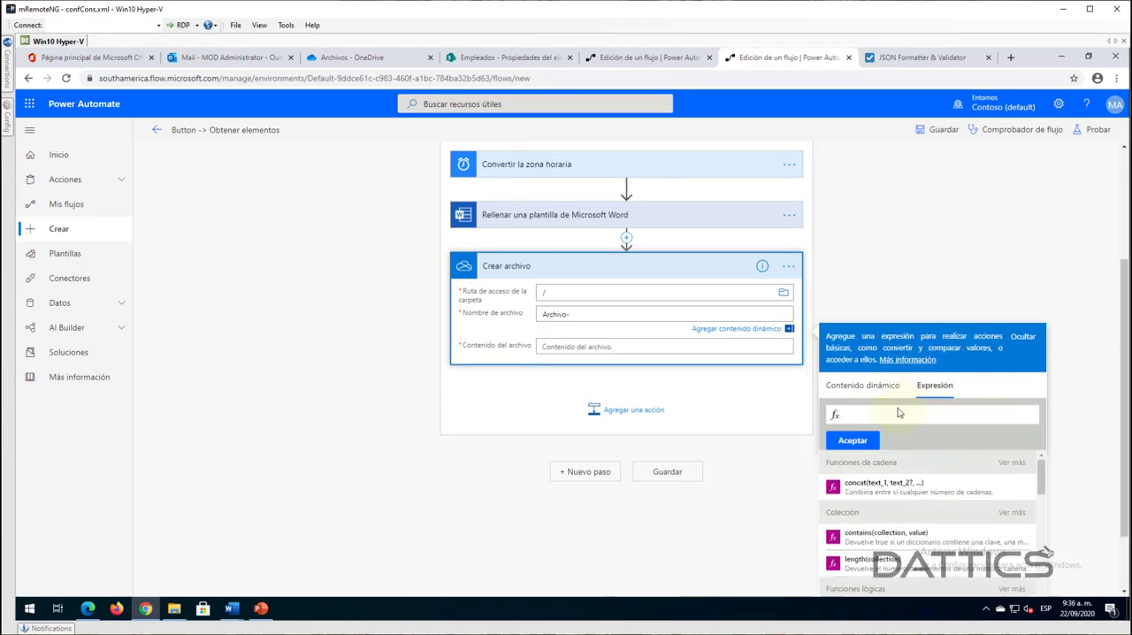
pyautogui.write('utcNow()')
pyautogui.click(853, 441)
pyautogui.click(665, 144)
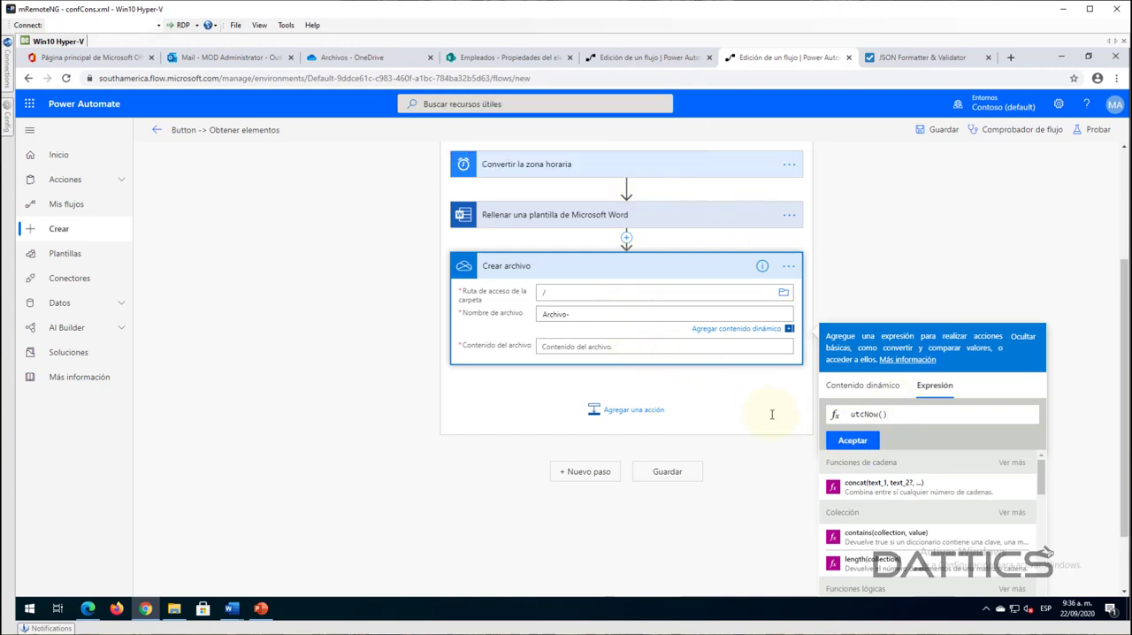
pyautogui.click(842, 443)
pyautogui.click(651, 314)
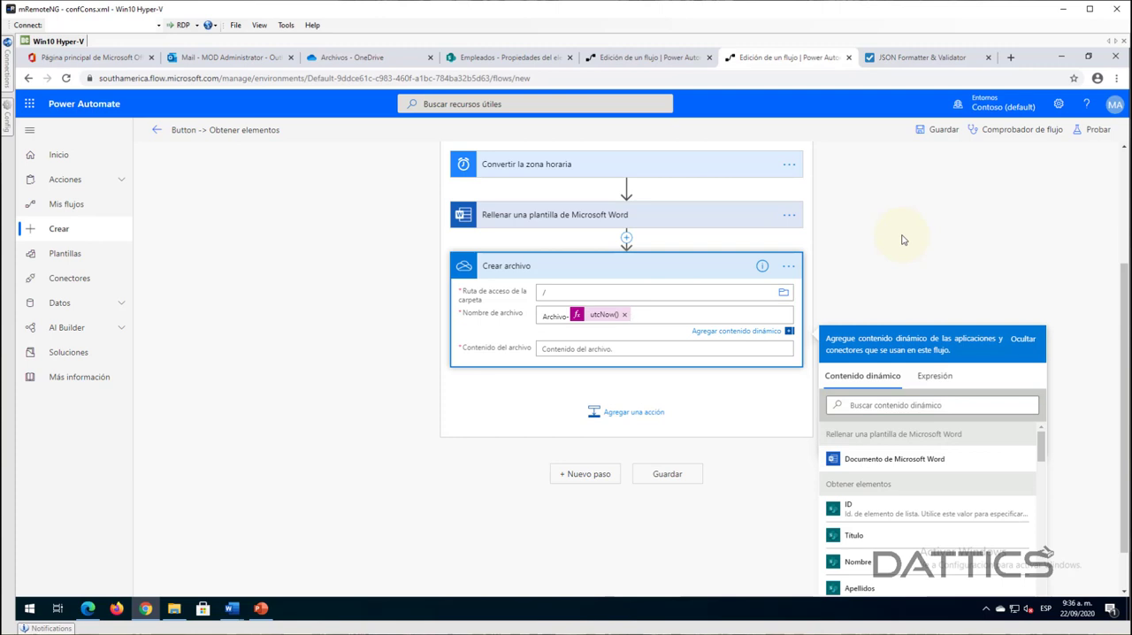
pyautogui.write('.docx')
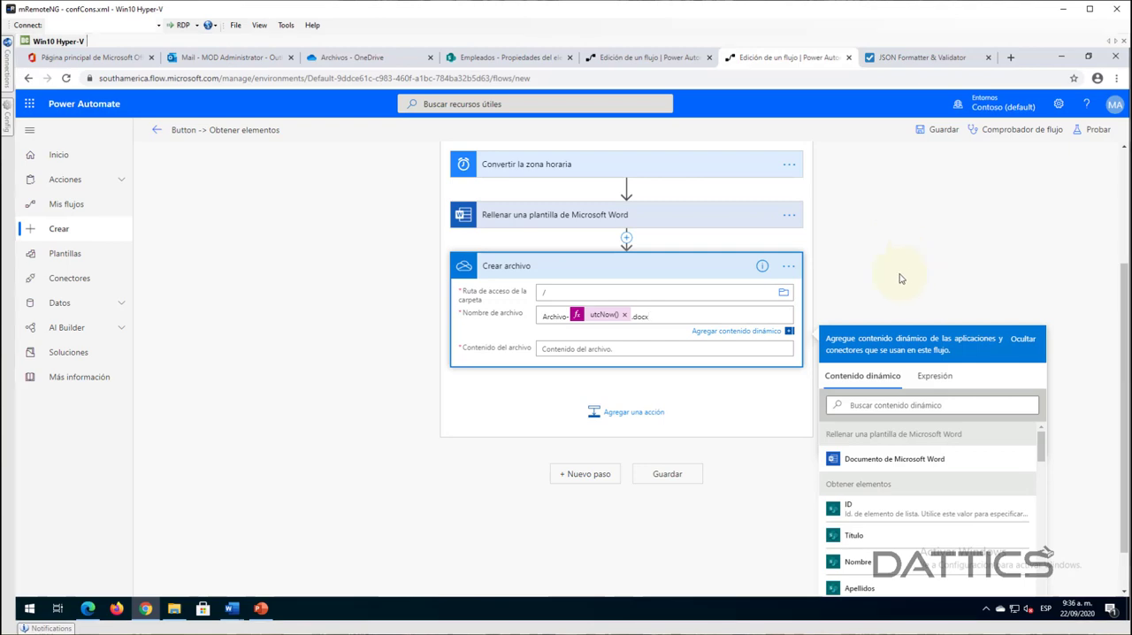
# - Set Contenido del archivo in Crear archivo to the Documento de Microsoft Word output of the Word template action
pyautogui.click(642, 346)
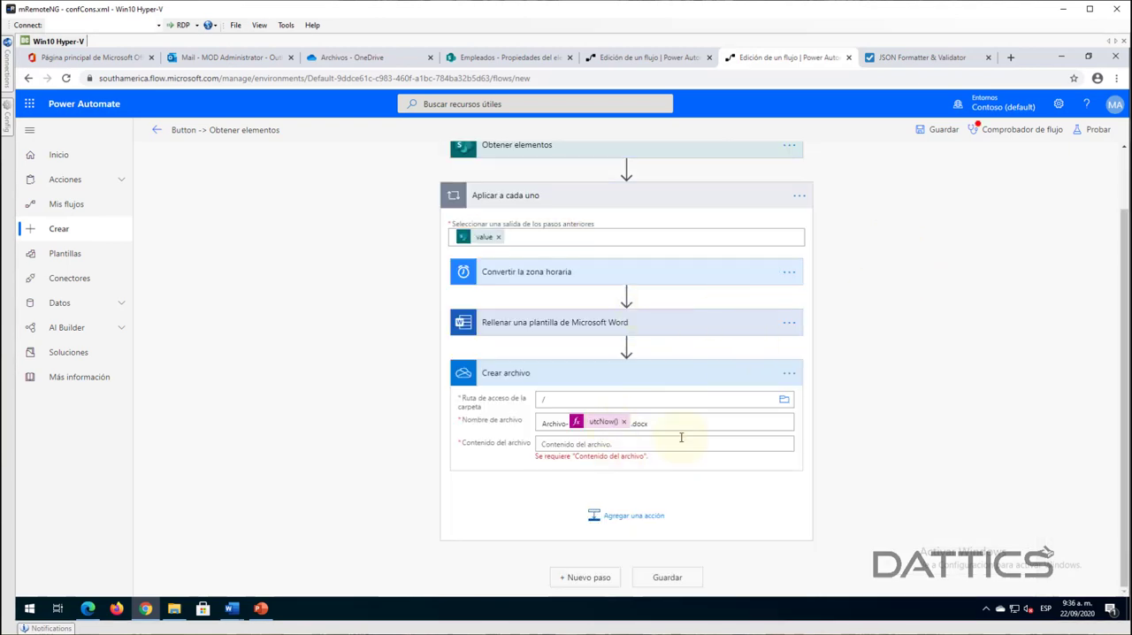
pyautogui.scroll(-2, 904, 291)
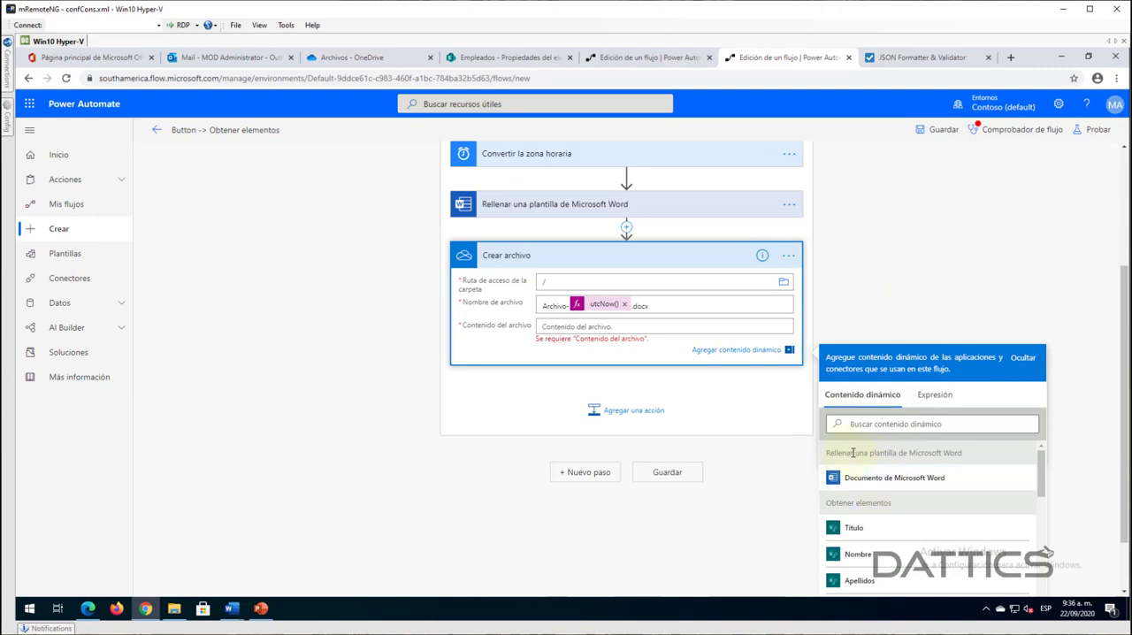
pyautogui.moveTo(856, 452); pyautogui.dragTo(934, 454)
pyautogui.click(954, 457)
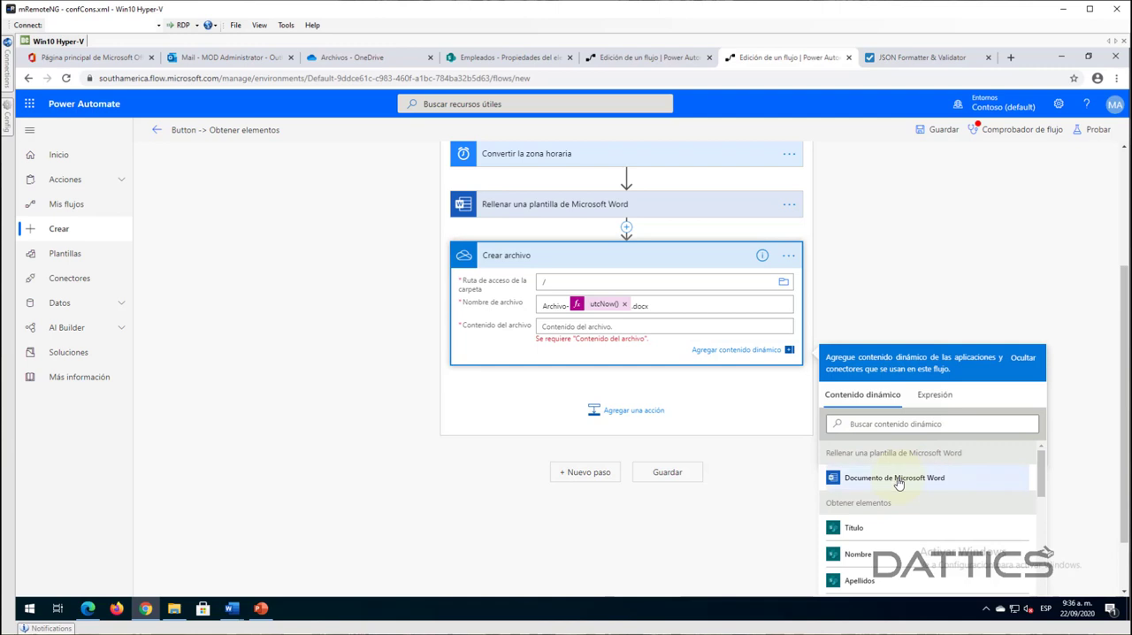
pyautogui.click(897, 480)
pyautogui.click(596, 272)
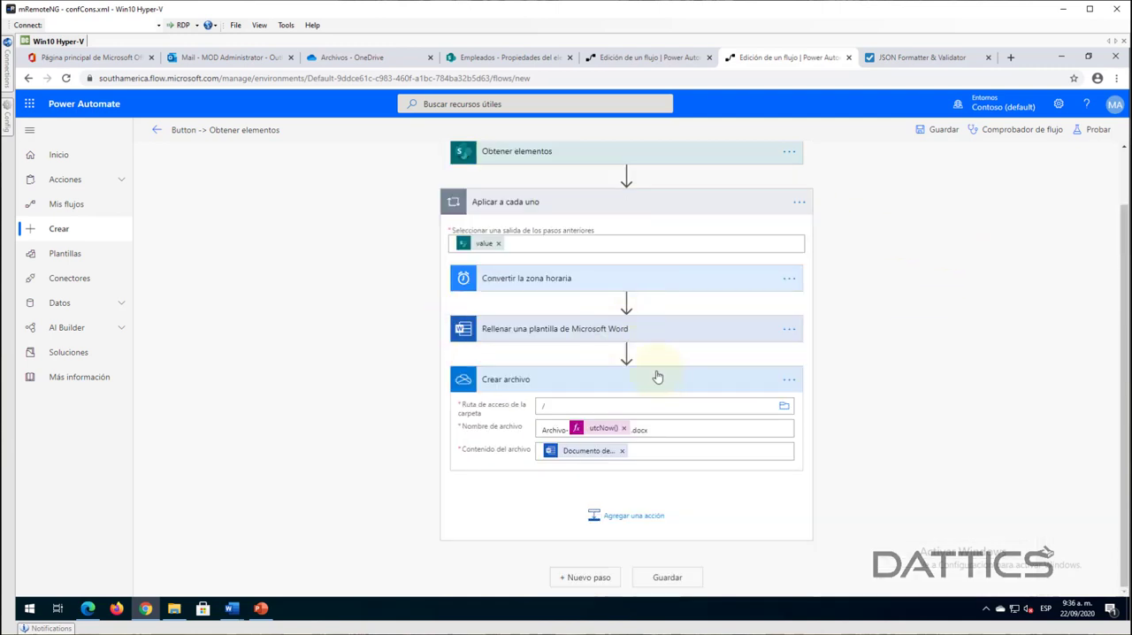
# - Save the flow, test it with a manual trigger using the employee's Cédula, and expand Aplicar a cada uno in the run
pyautogui.click(942, 130)
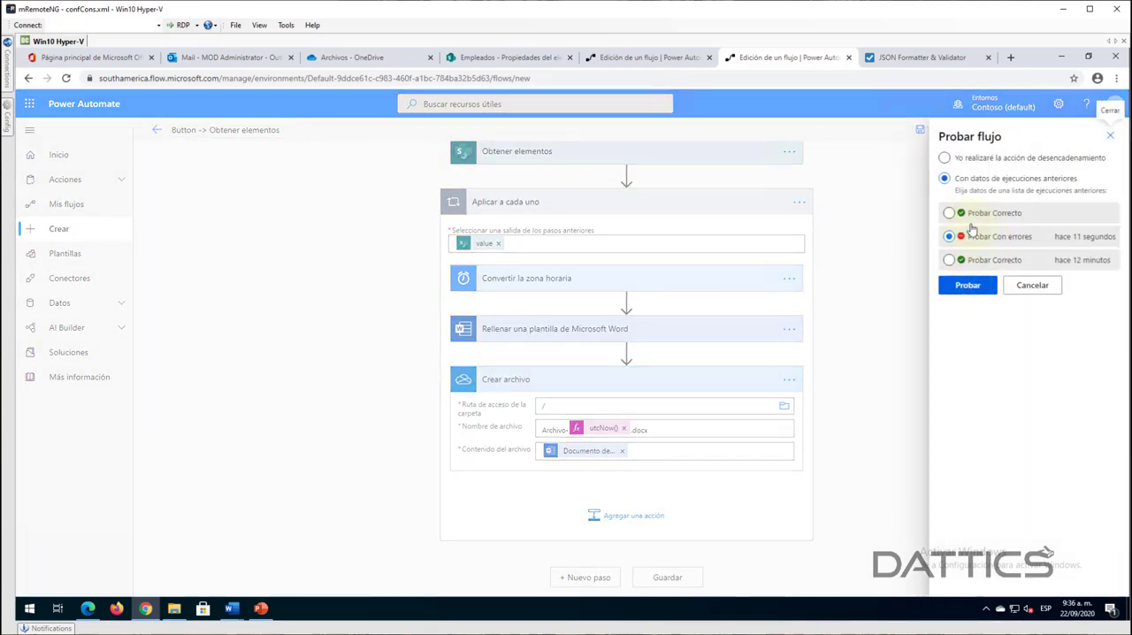
pyautogui.click(1033, 285)
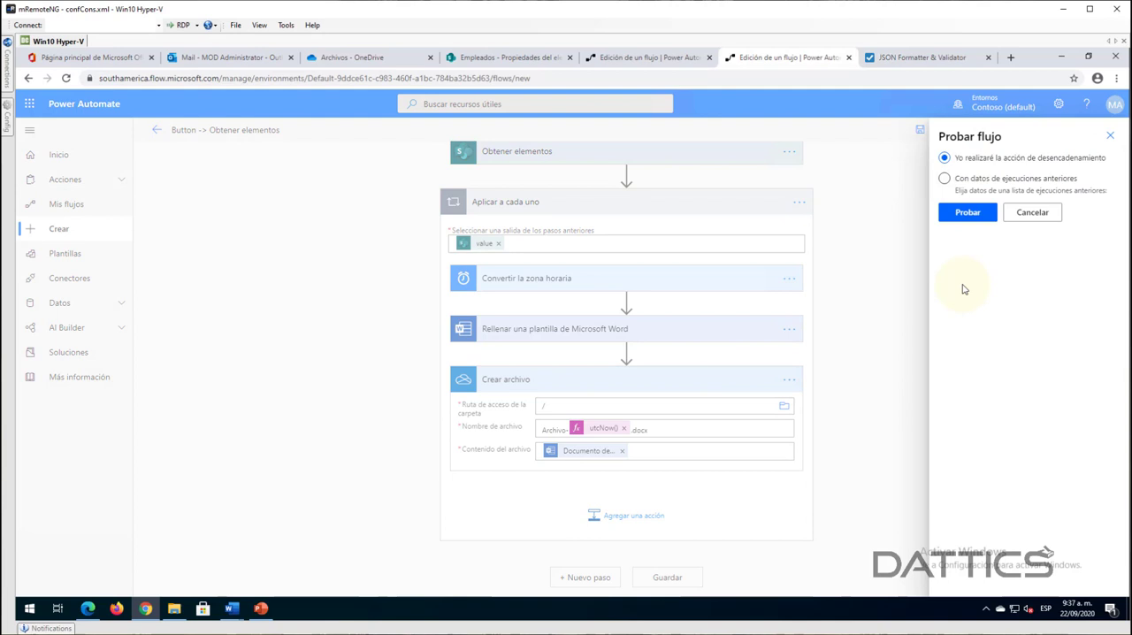
pyautogui.click(967, 212)
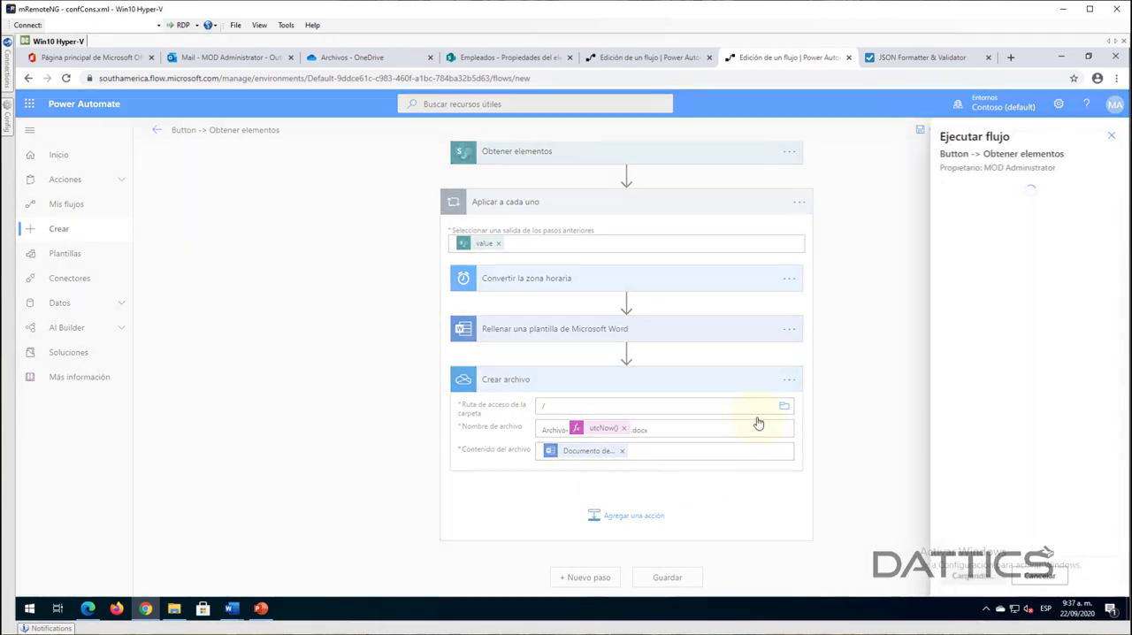
pyautogui.click(977, 579)
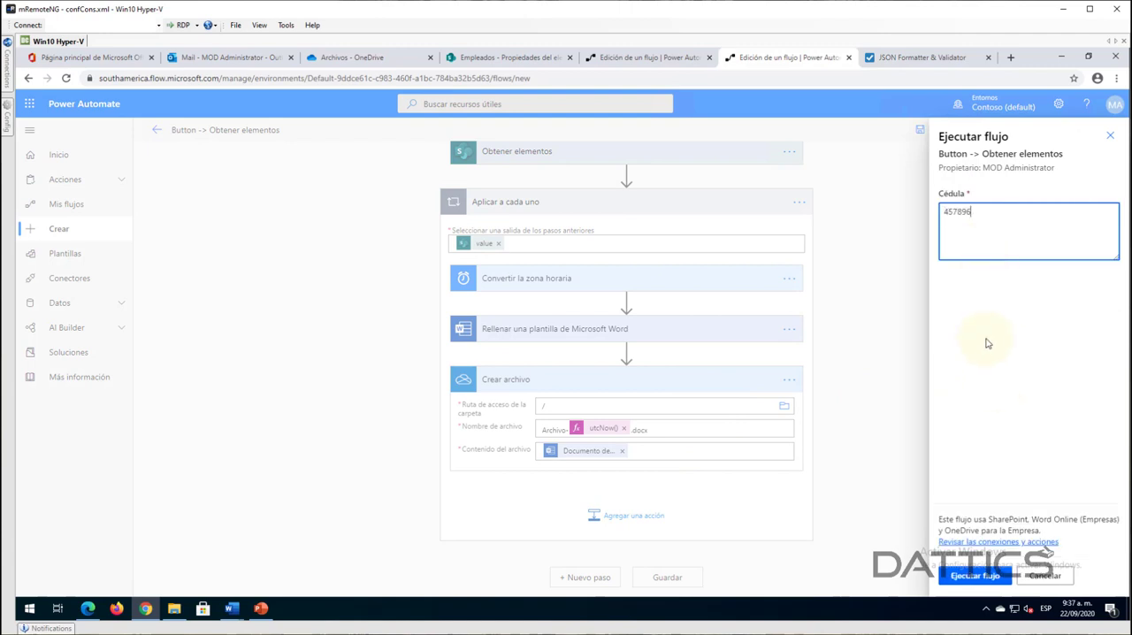
pyautogui.click(978, 579)
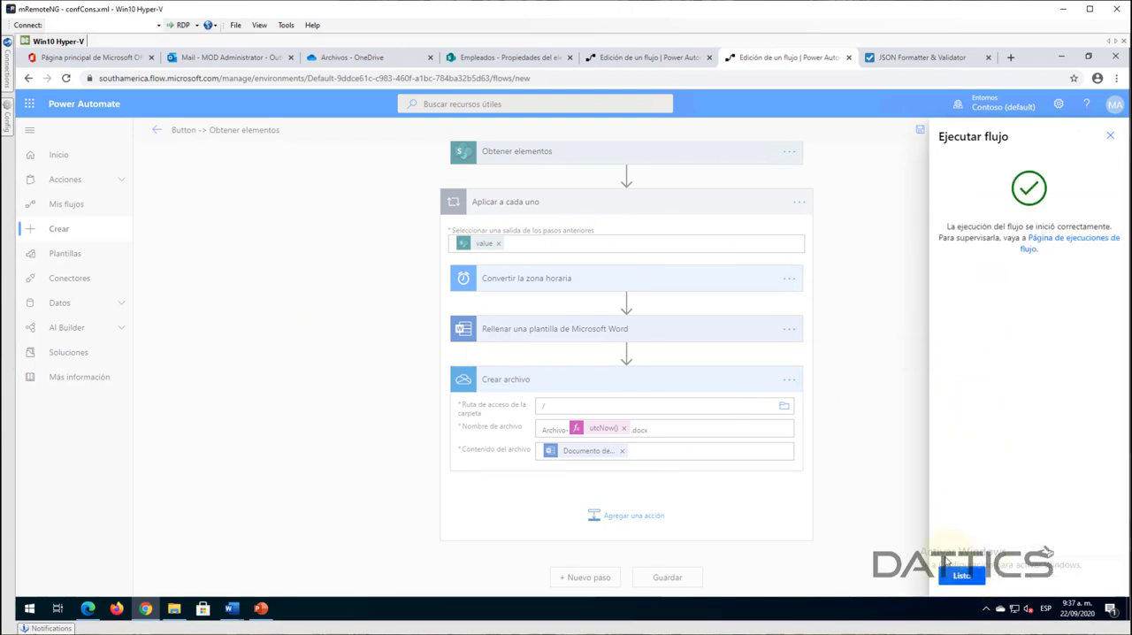
pyautogui.click(952, 579)
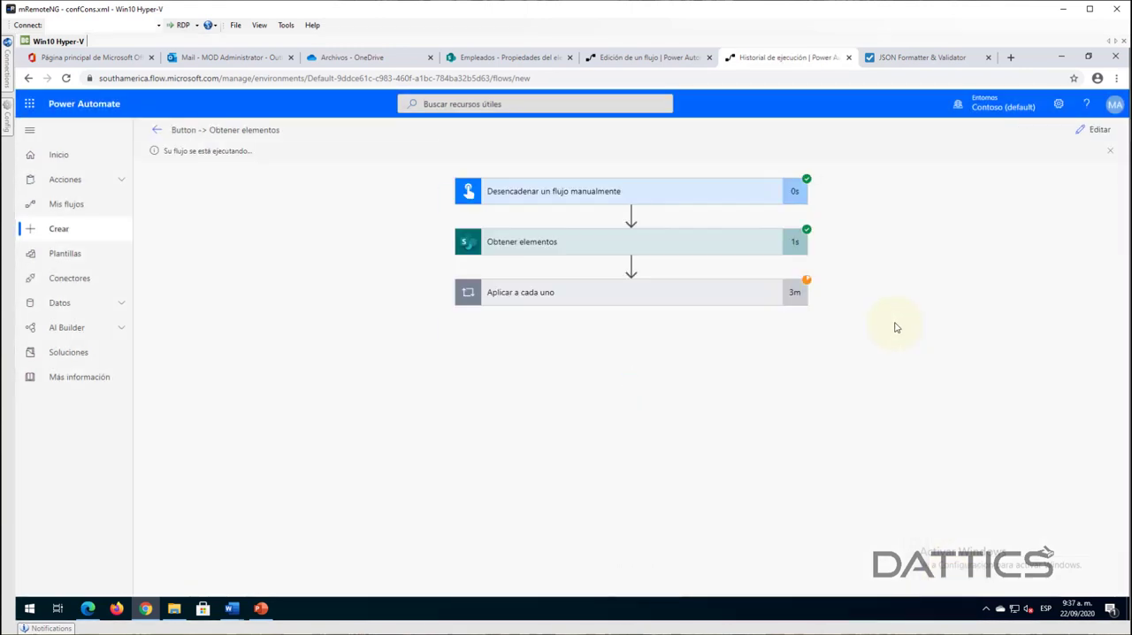
pyautogui.click(657, 294)
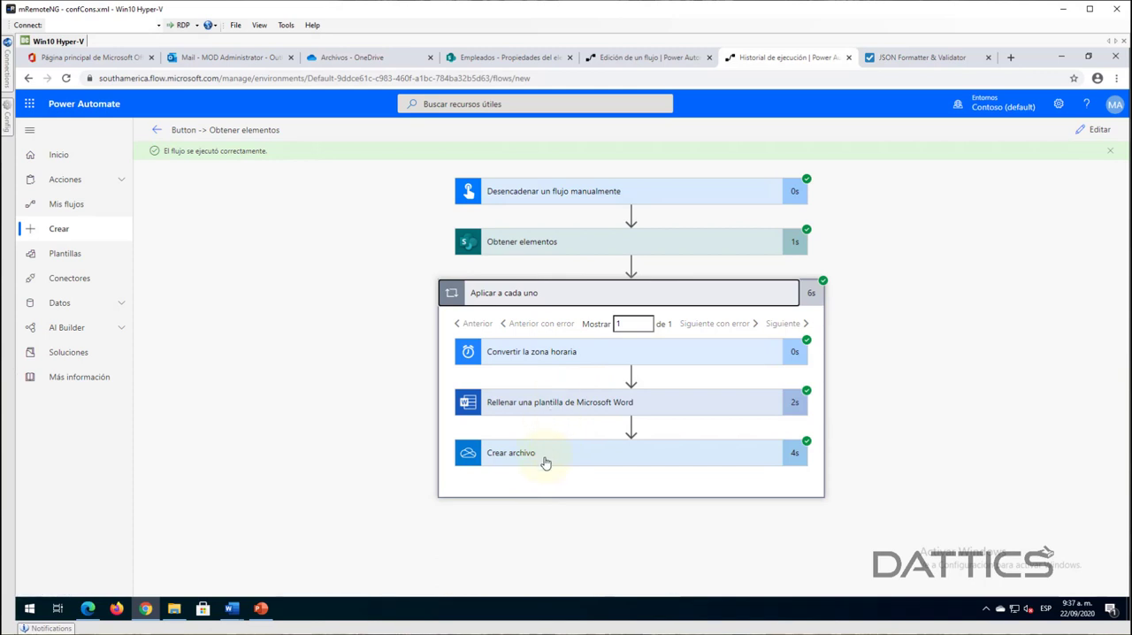
# - Switch to OneDrive, refresh the files, open the generated certificate to check its salary and date, and close it
pyautogui.click(343, 58)
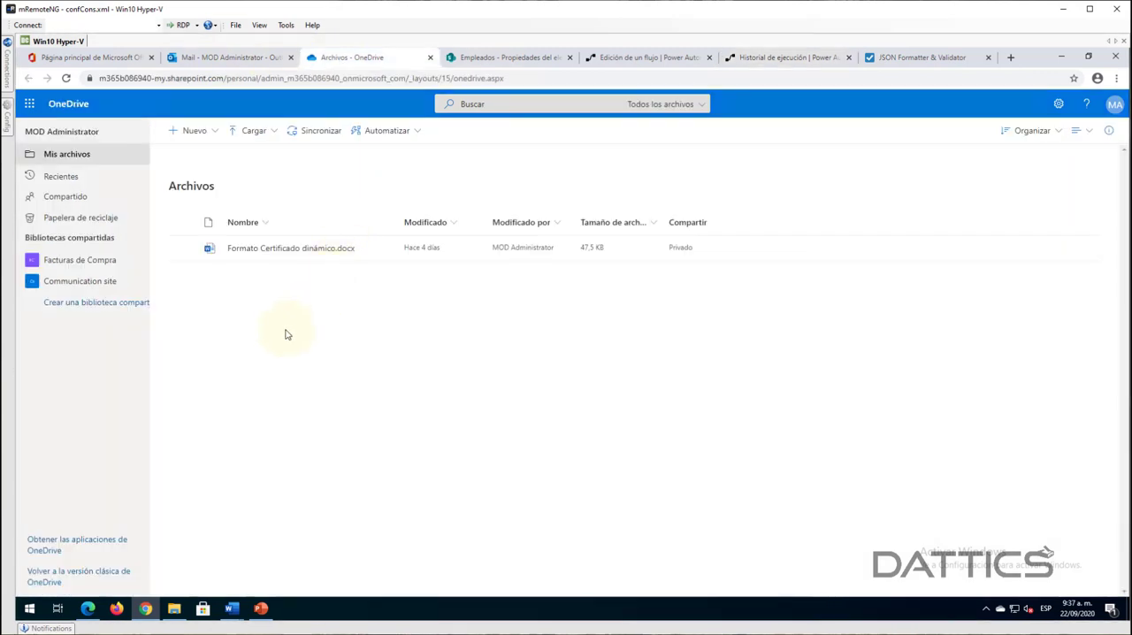
pyautogui.click(66, 78)
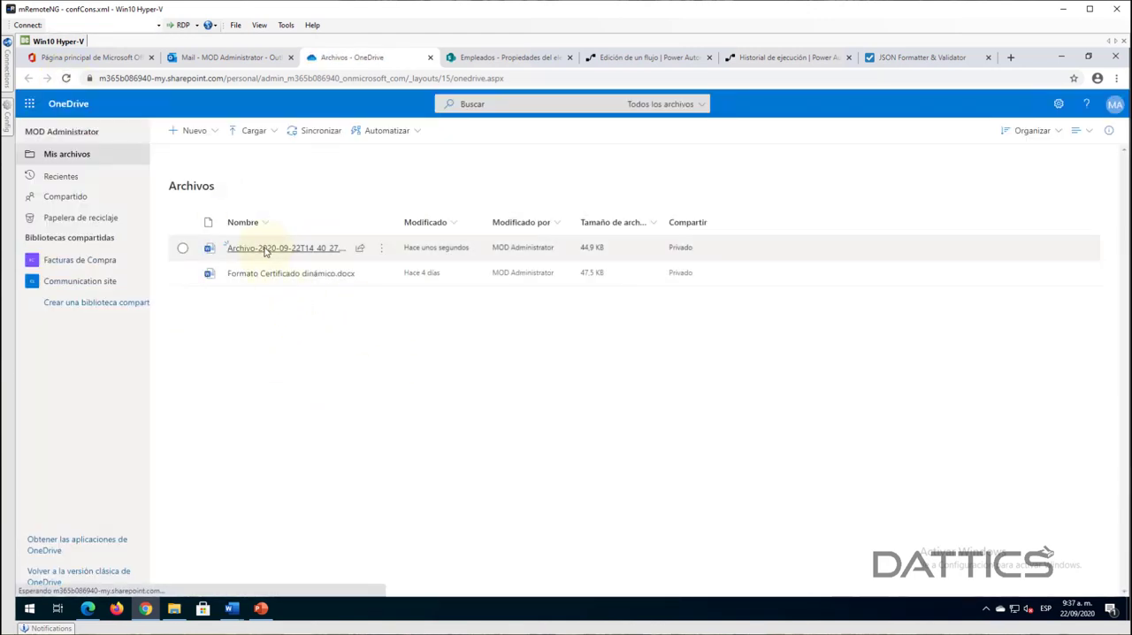
pyautogui.moveTo(265, 251)
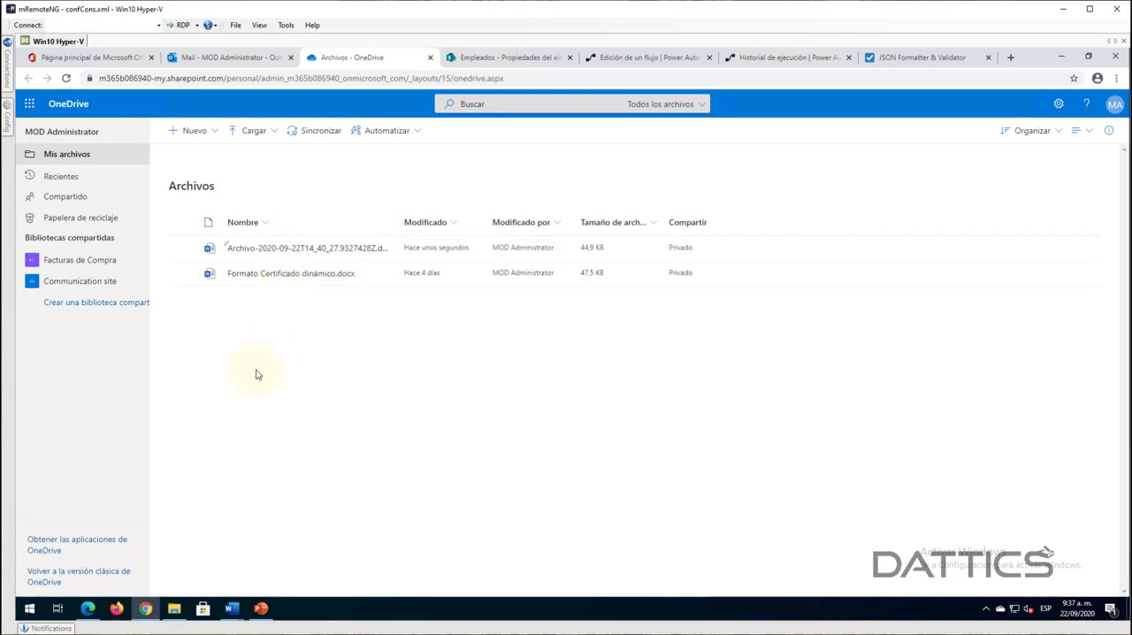
pyautogui.moveTo(286, 249)
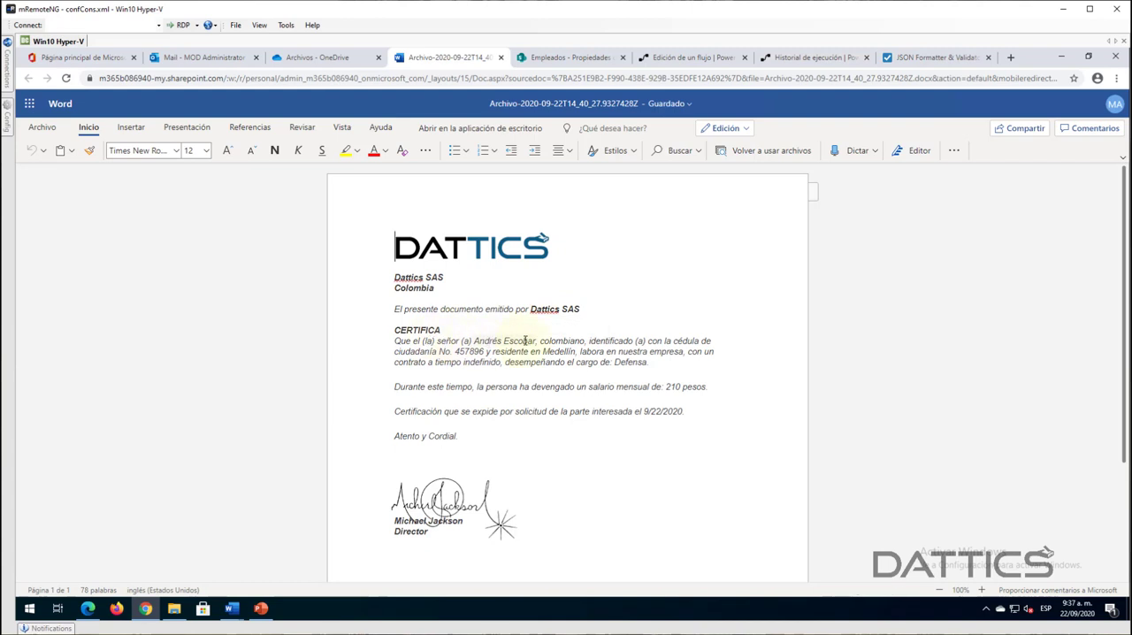
pyautogui.doubleClick(677, 387)
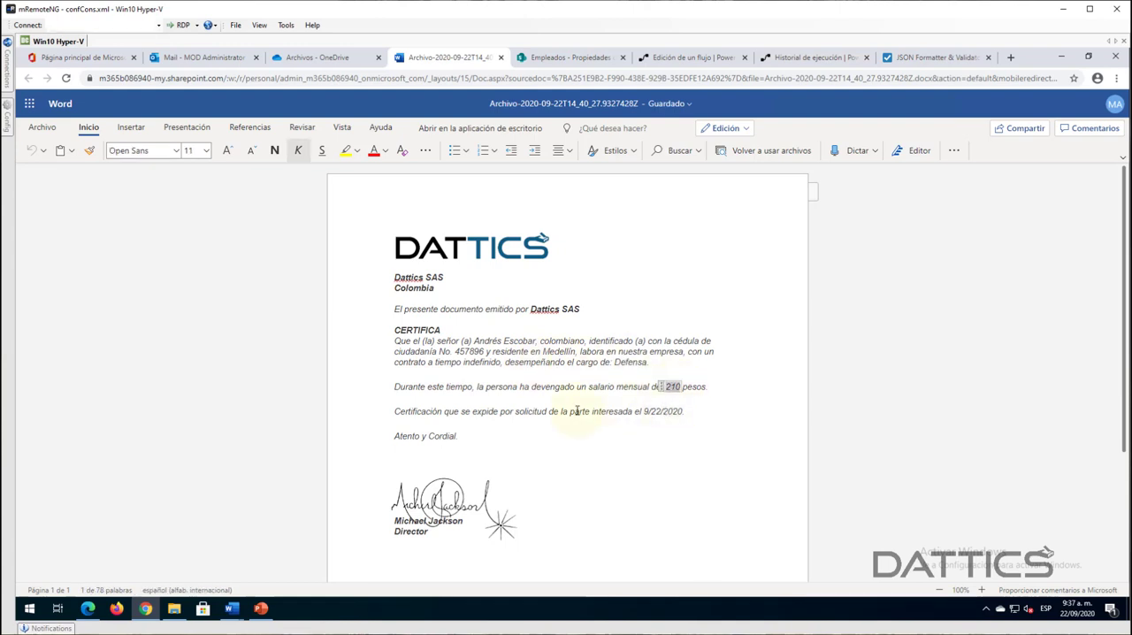
pyautogui.doubleClick(654, 412)
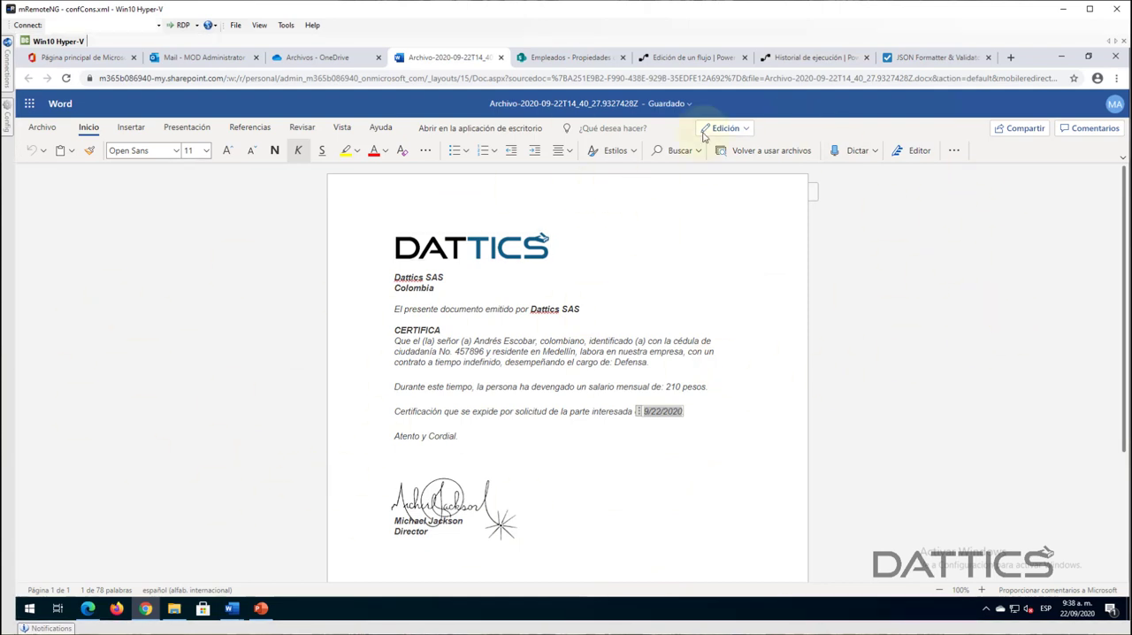
pyautogui.click(501, 59)
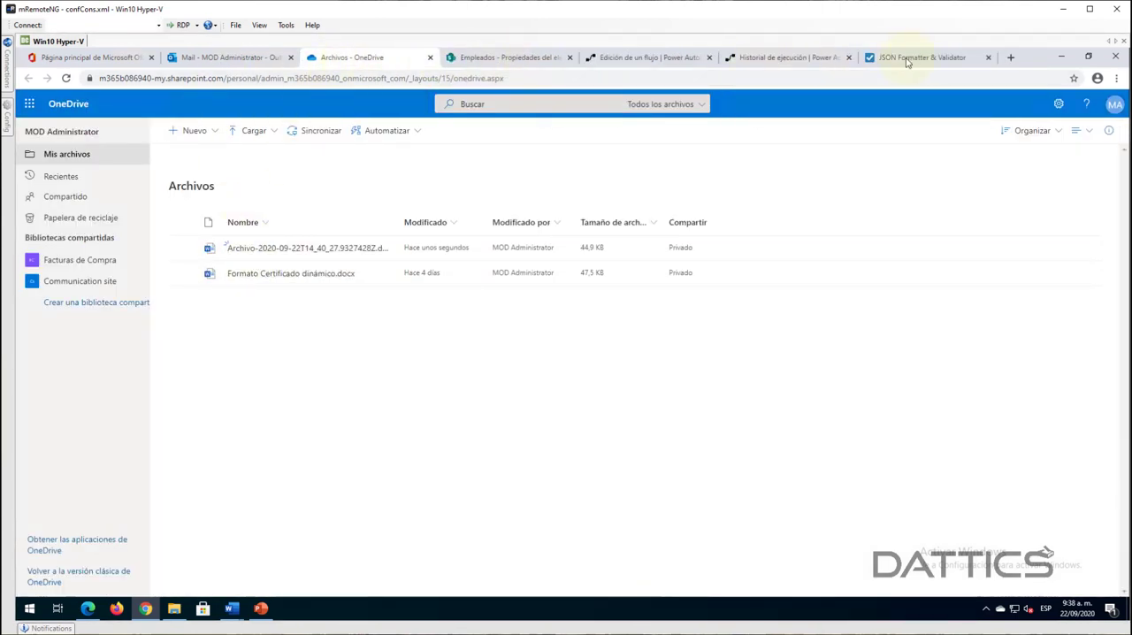
# - Return to the Power Automate run history and inspect the inputs and outputs of Convertir la zona horaria
pyautogui.click(504, 60)
pyautogui.click(533, 317)
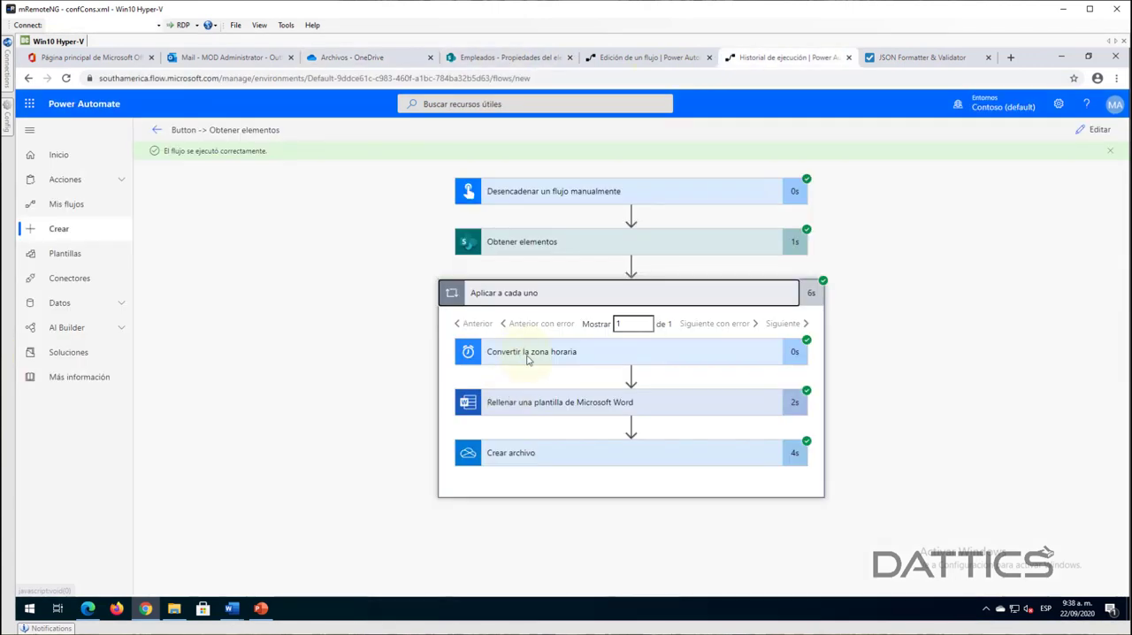
pyautogui.click(527, 354)
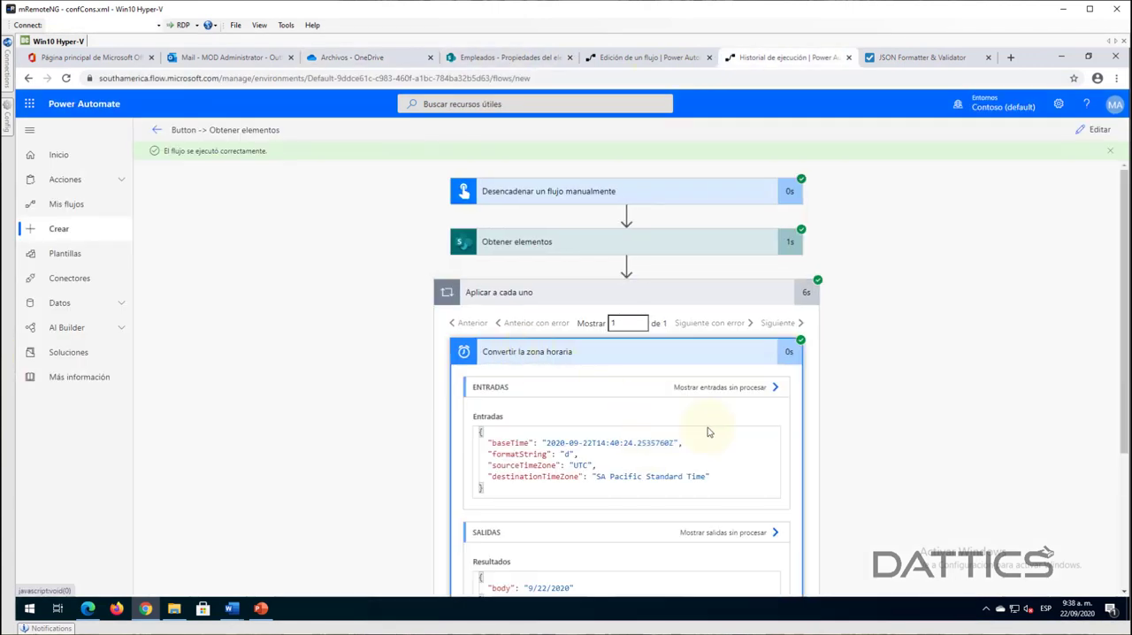
pyautogui.scroll(-1, 936, 377)
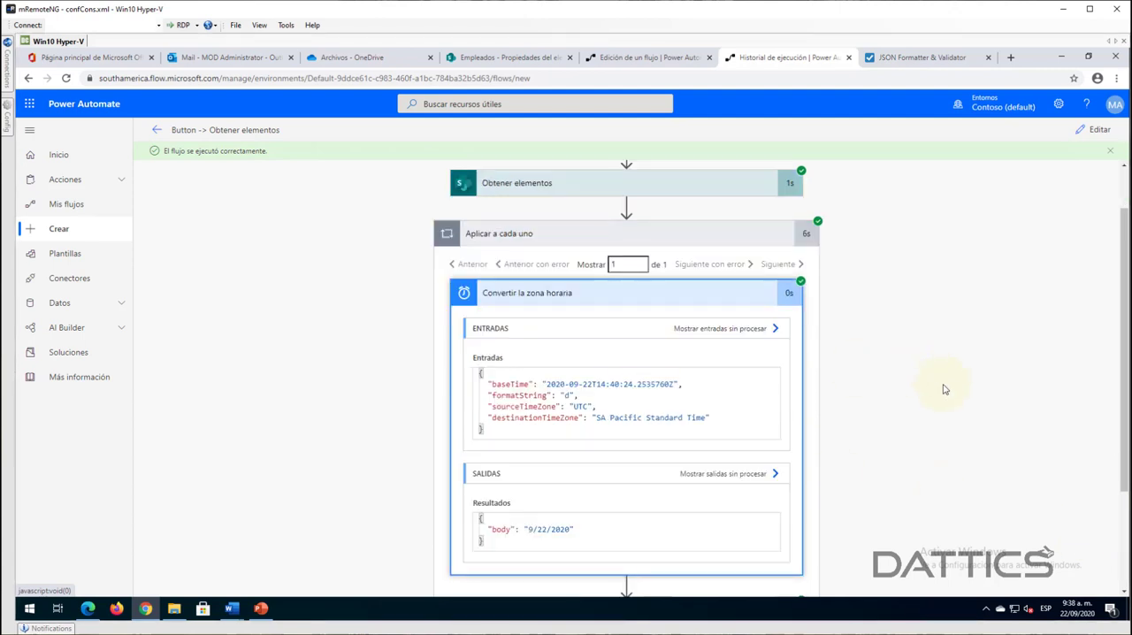
pyautogui.scroll(-2, 933, 383)
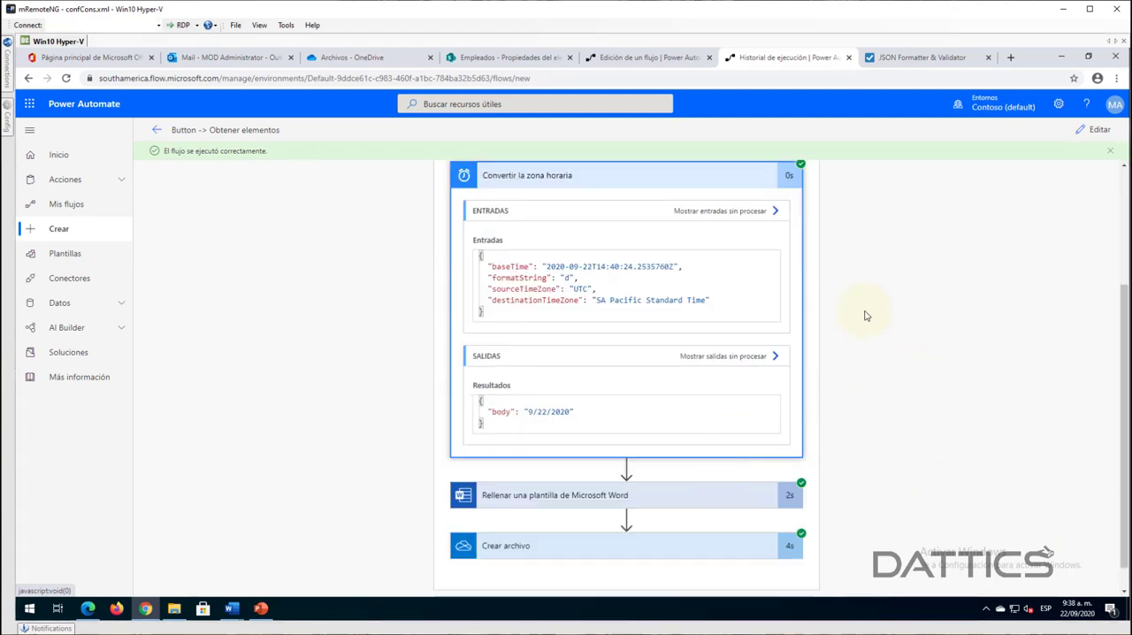
# - Return to editing the flow and set Cadena de formato in Convertir la zona horaria to the custom value dd/MM/yyyy
pyautogui.click(1093, 131)
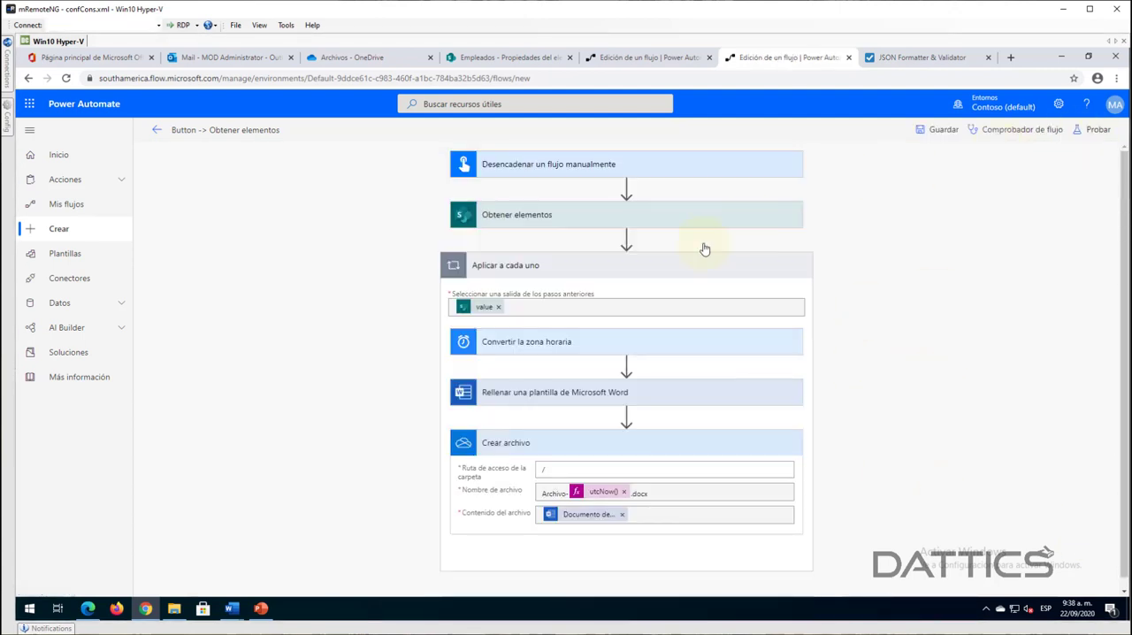
pyautogui.click(527, 345)
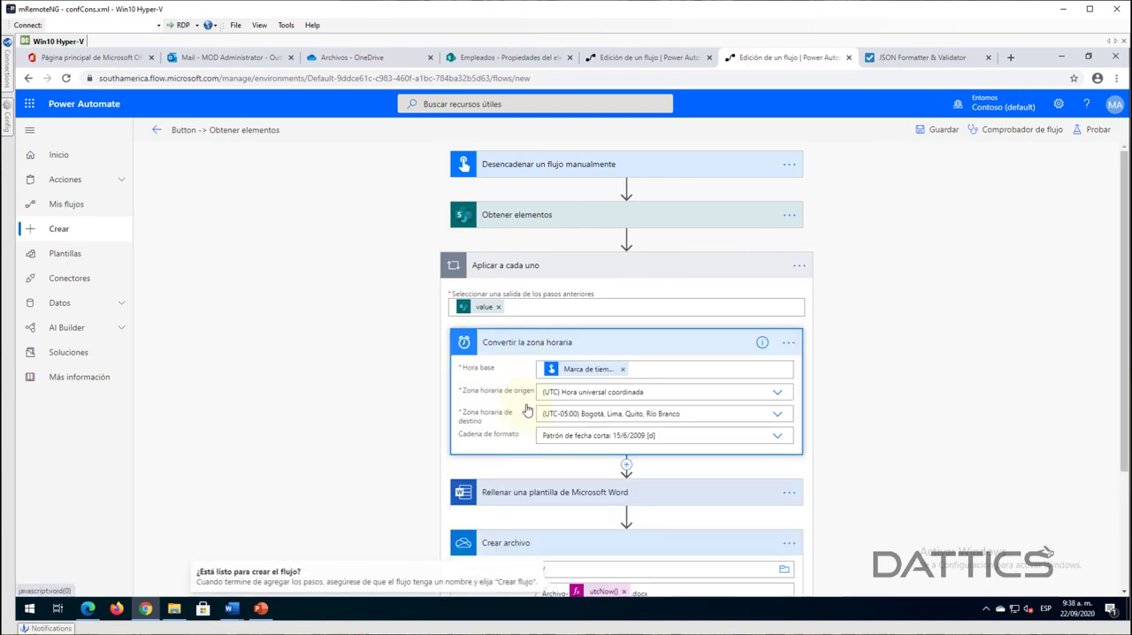
pyautogui.click(776, 437)
pyautogui.scroll(-3, 619, 539)
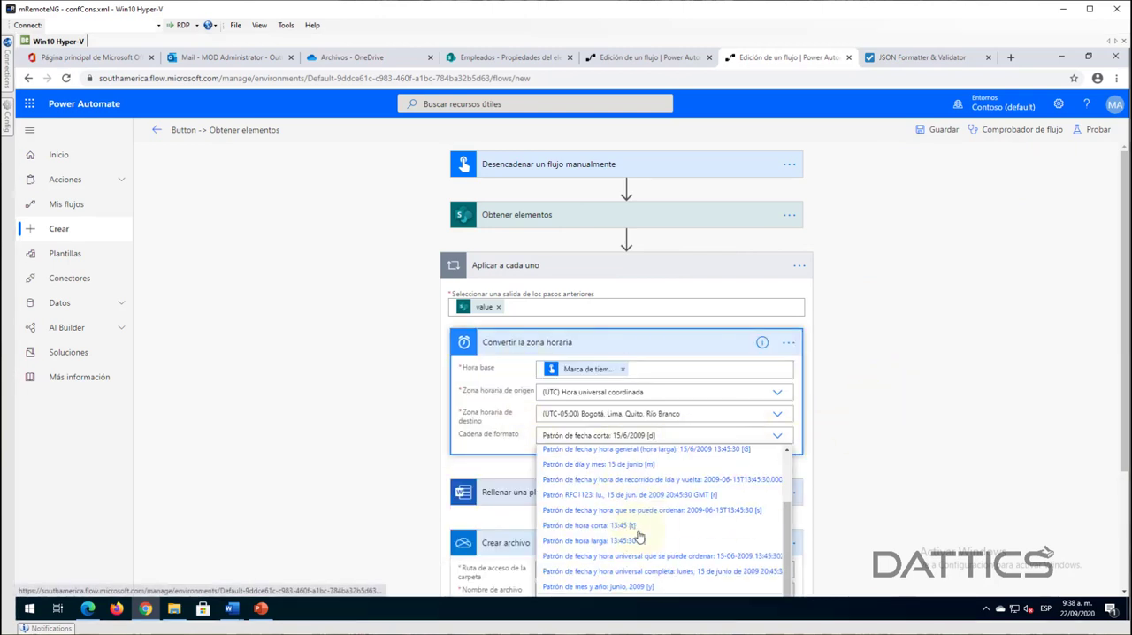
pyautogui.scroll(-3, 643, 545)
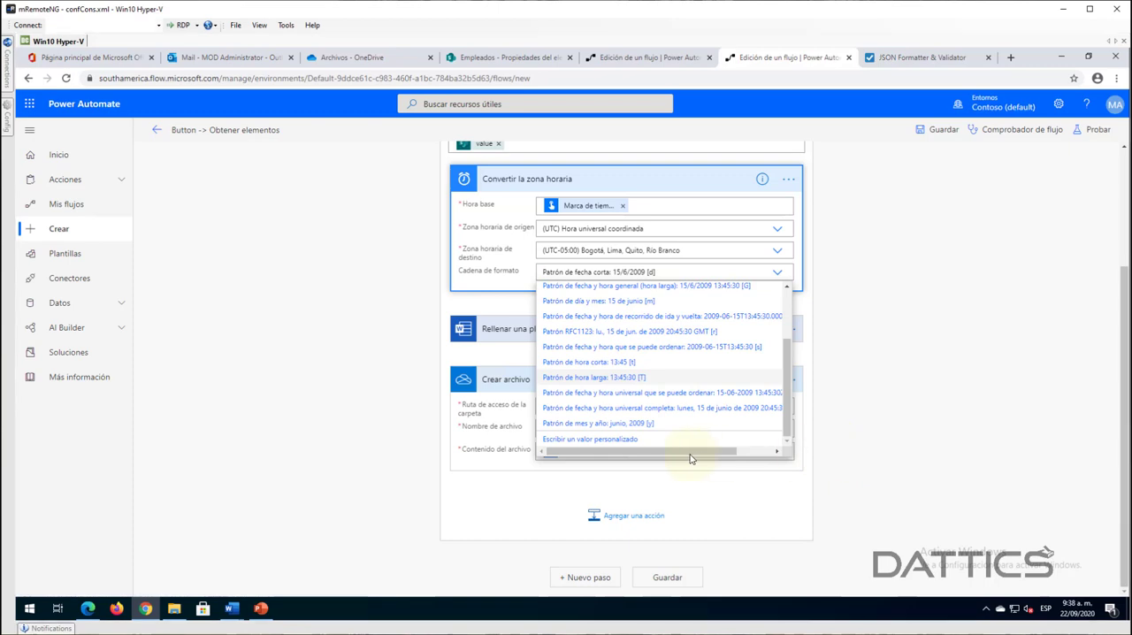
pyautogui.click(590, 438)
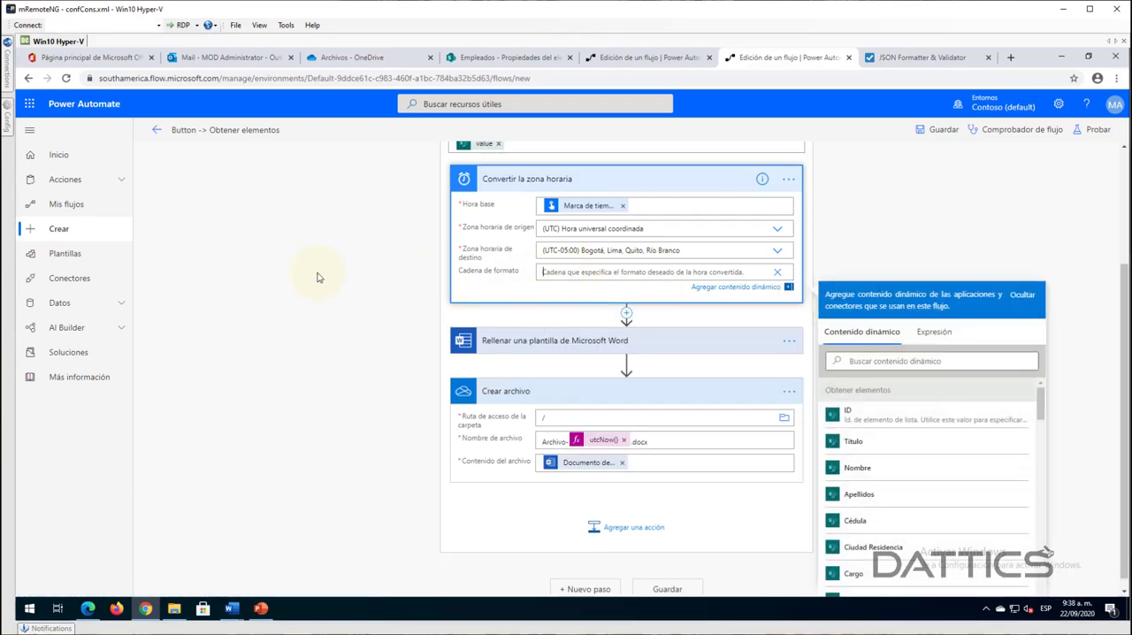
pyautogui.write('dd/')
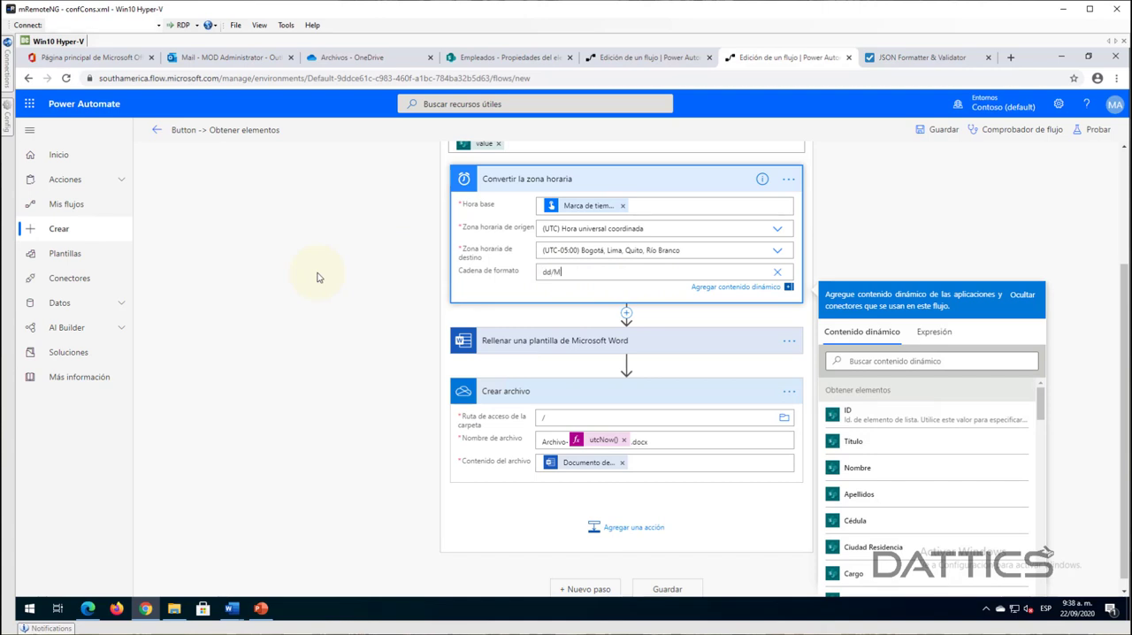
pyautogui.write('MM/yyyy')
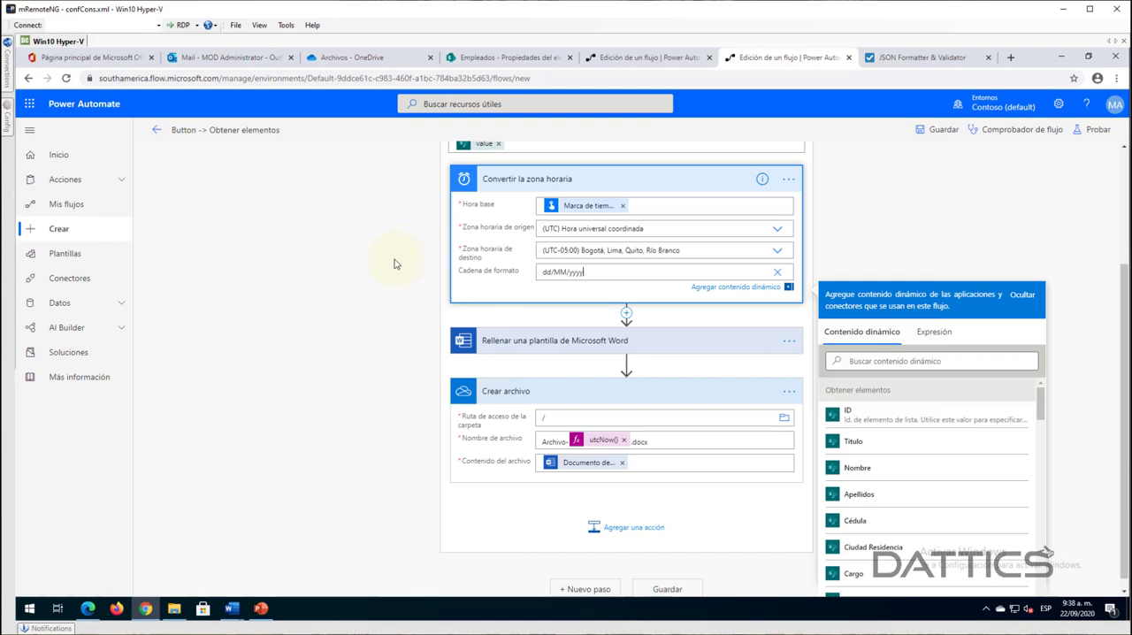
# - Save the flow and collapse the Convertir la zona horaria and Crear archivo actions
pyautogui.click(965, 244)
pyautogui.click(944, 131)
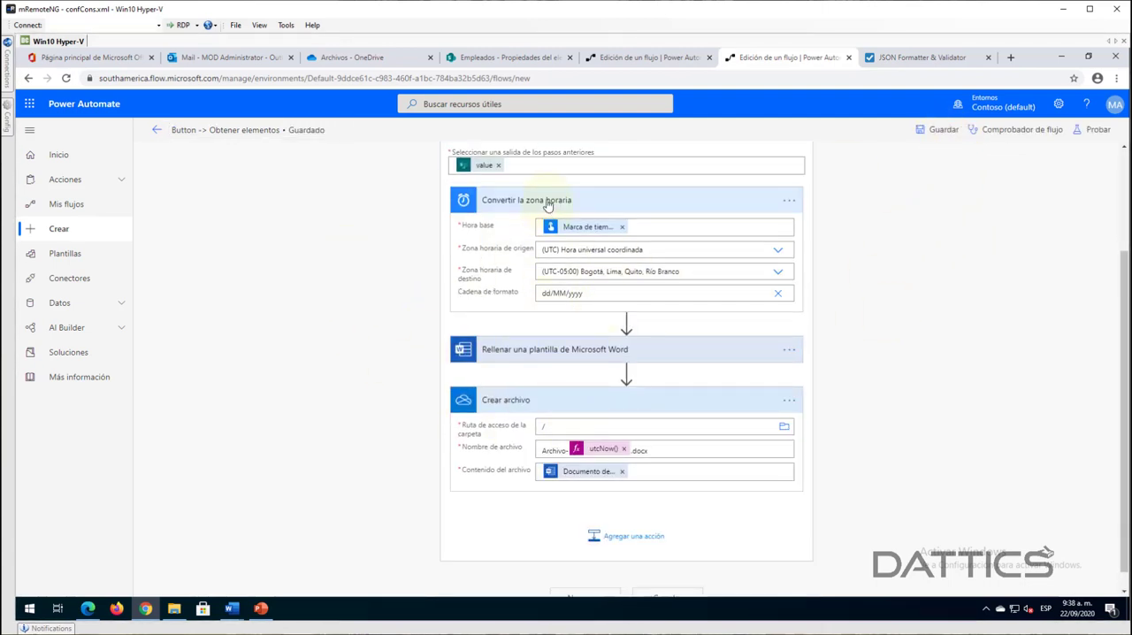
pyautogui.click(548, 201)
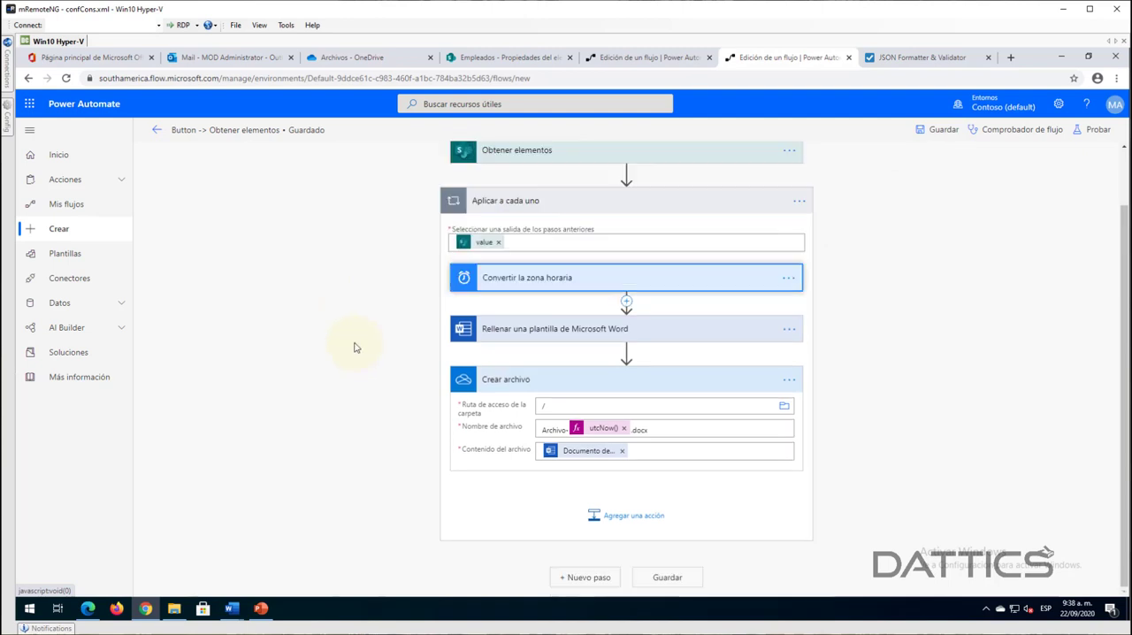
pyautogui.click(556, 385)
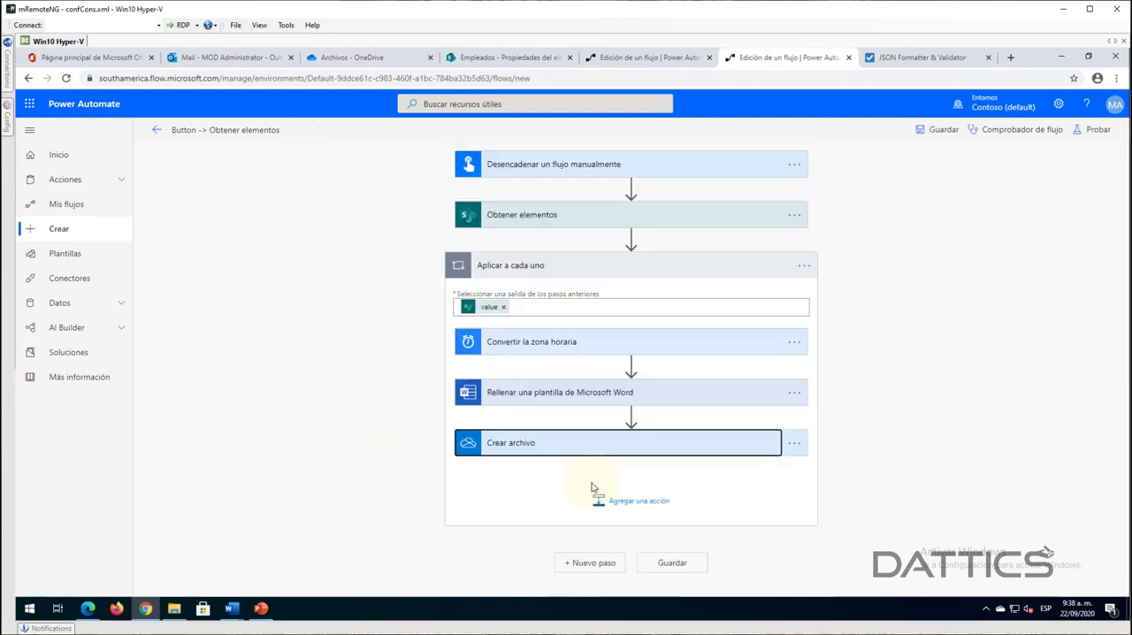
# - Add the Word Online (Empresas) action Convertir documento de Word a PDF after Crear archivo inside Aplicar a cada uno
pyautogui.click(636, 501)
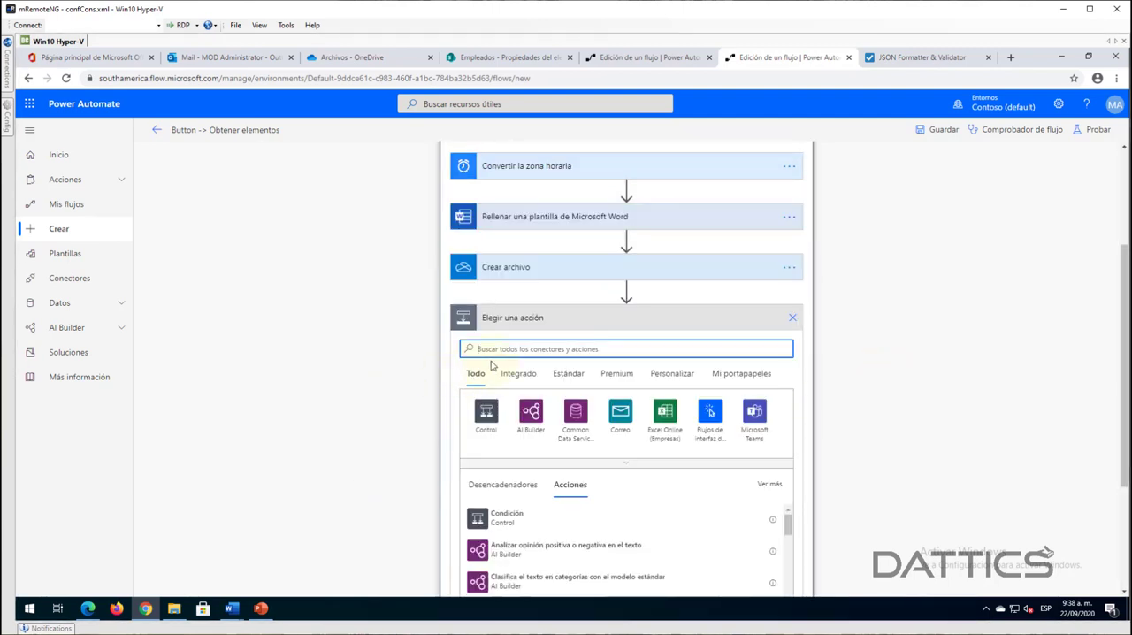
pyautogui.write('wor')
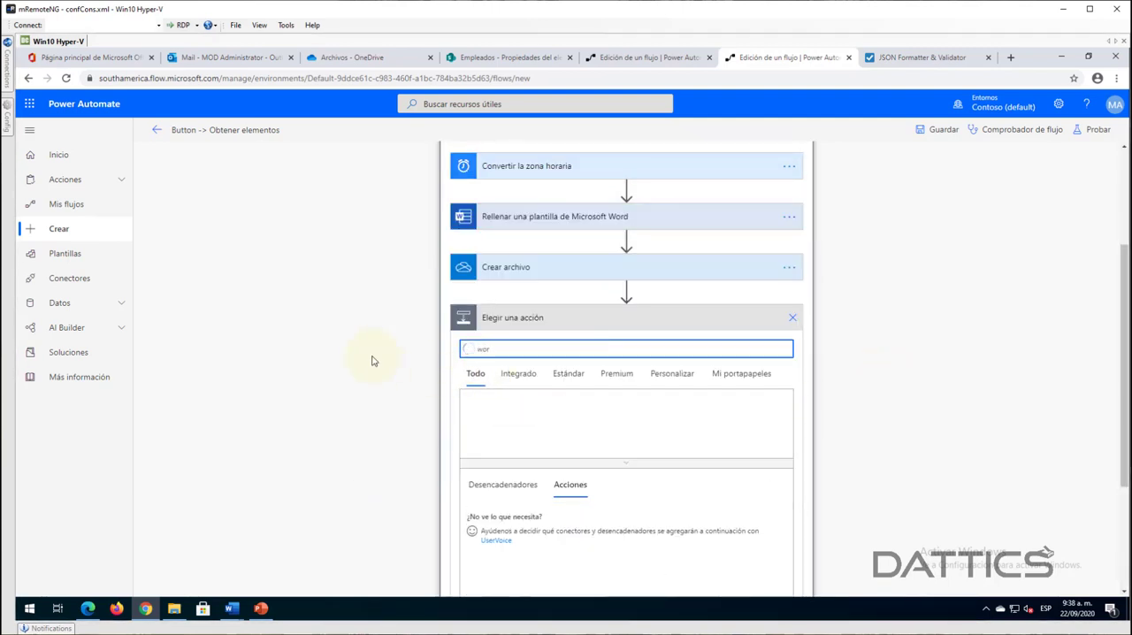
pyautogui.write('d online')
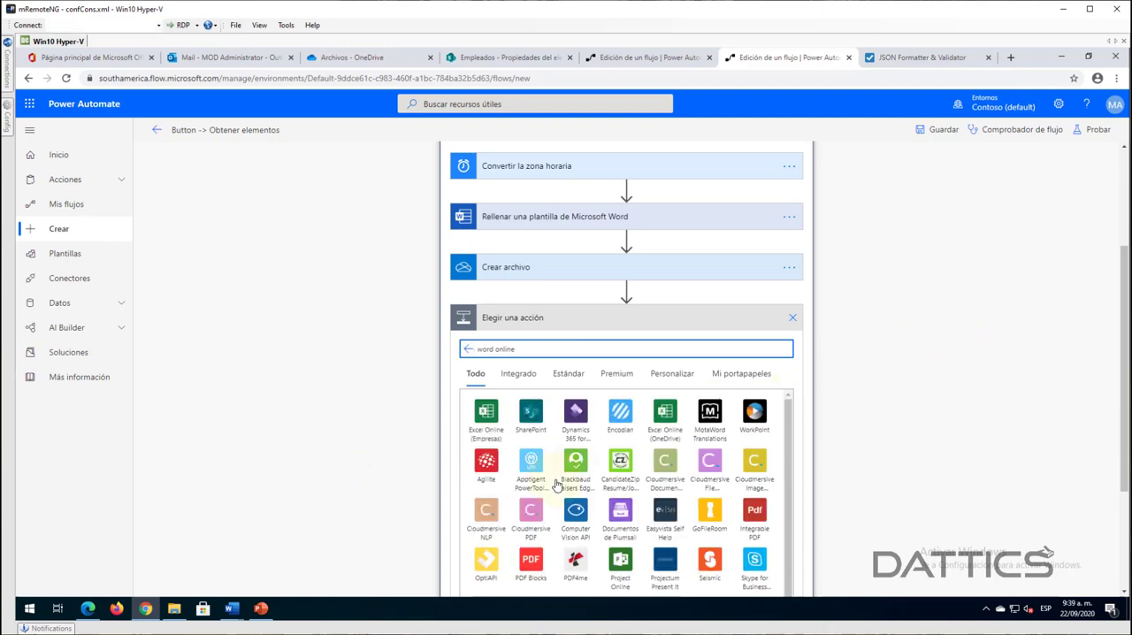
pyautogui.scroll(-1, 557, 485)
pyautogui.click(530, 556)
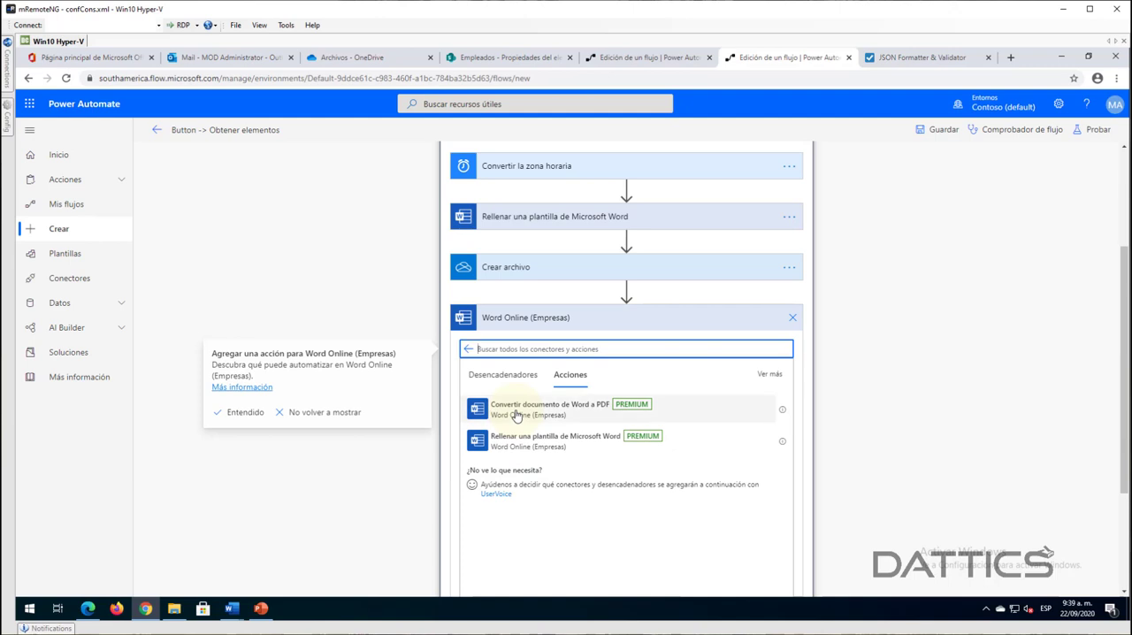
pyautogui.click(517, 409)
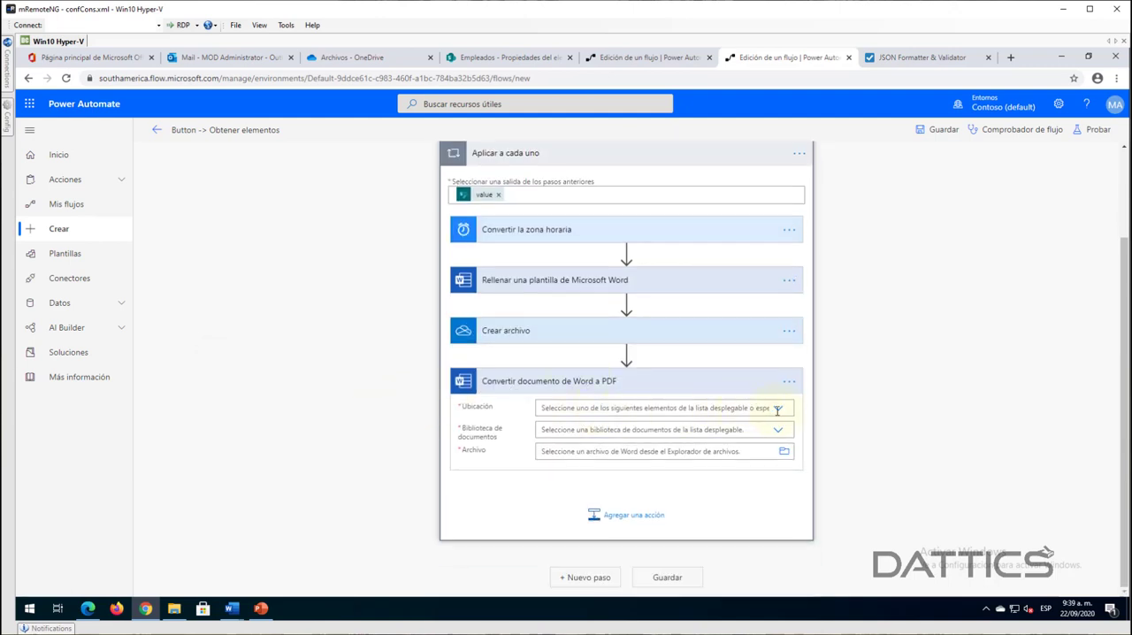
# - Set the PDF conversion's Ubicación to OneDrive for Business, Biblioteca de documentos to OneDrive, and Archivo to Nombre from Crear archivo
pyautogui.click(778, 409)
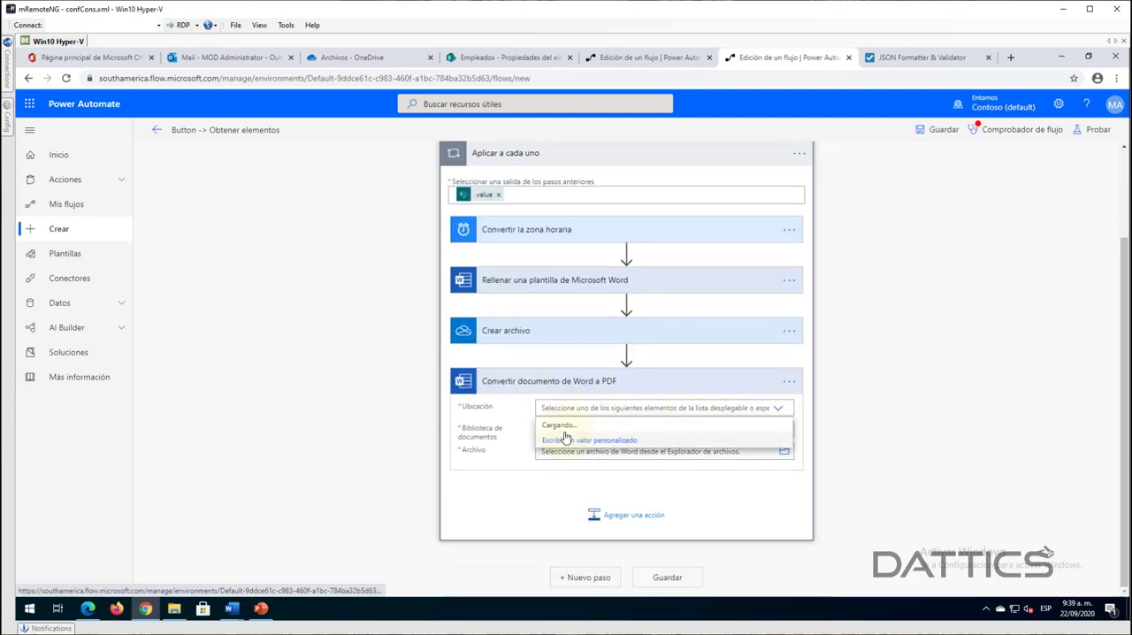
pyautogui.click(720, 428)
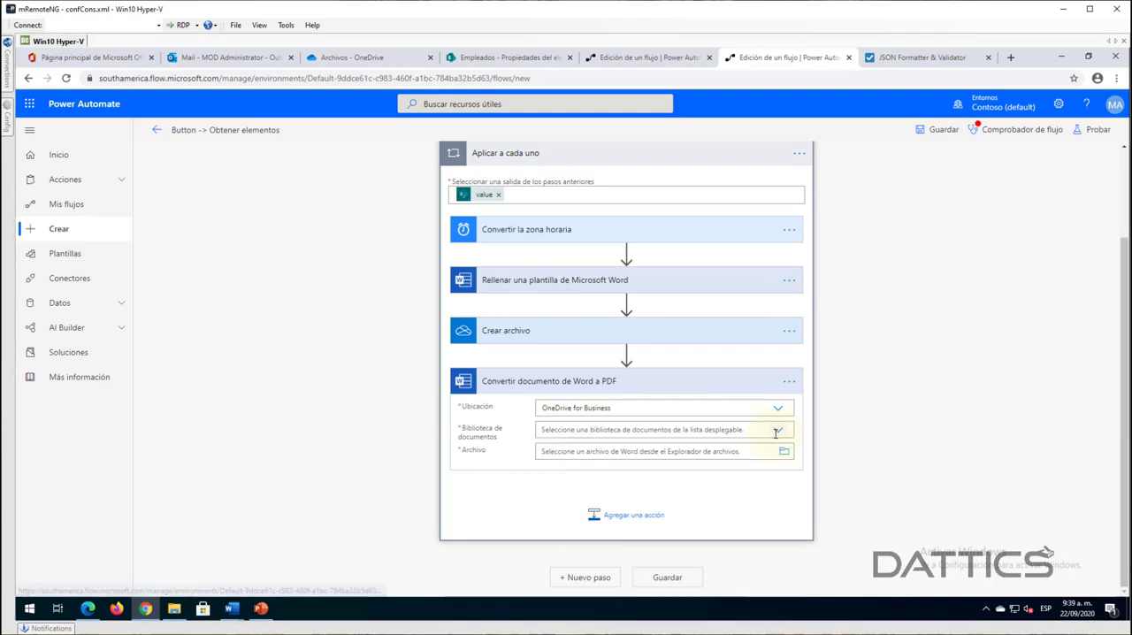
pyautogui.click(777, 429)
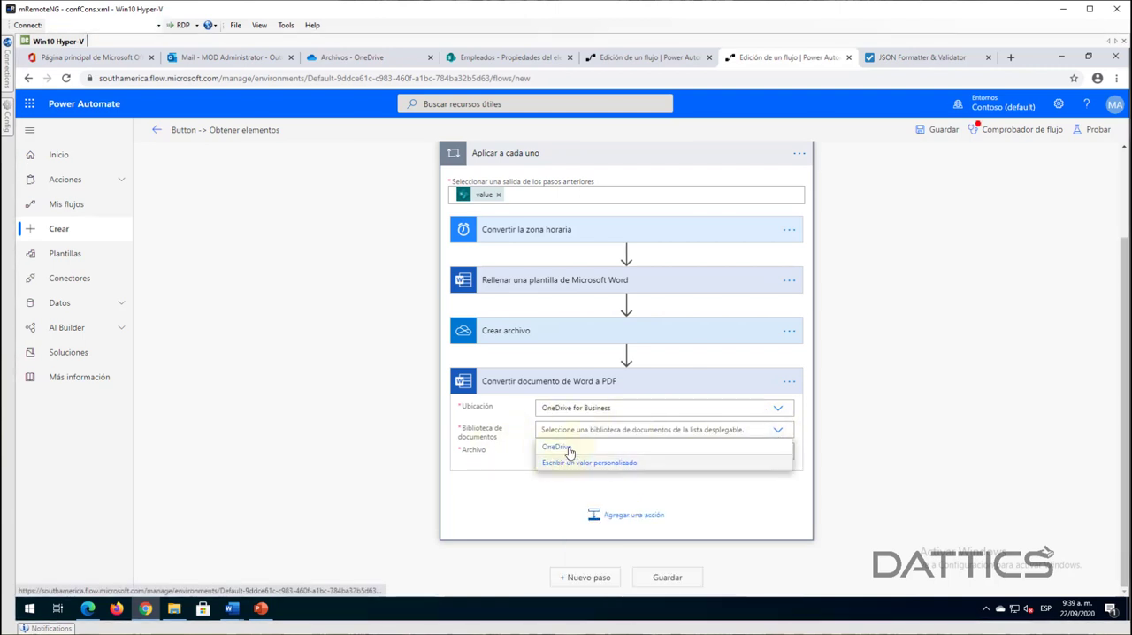
pyautogui.click(567, 448)
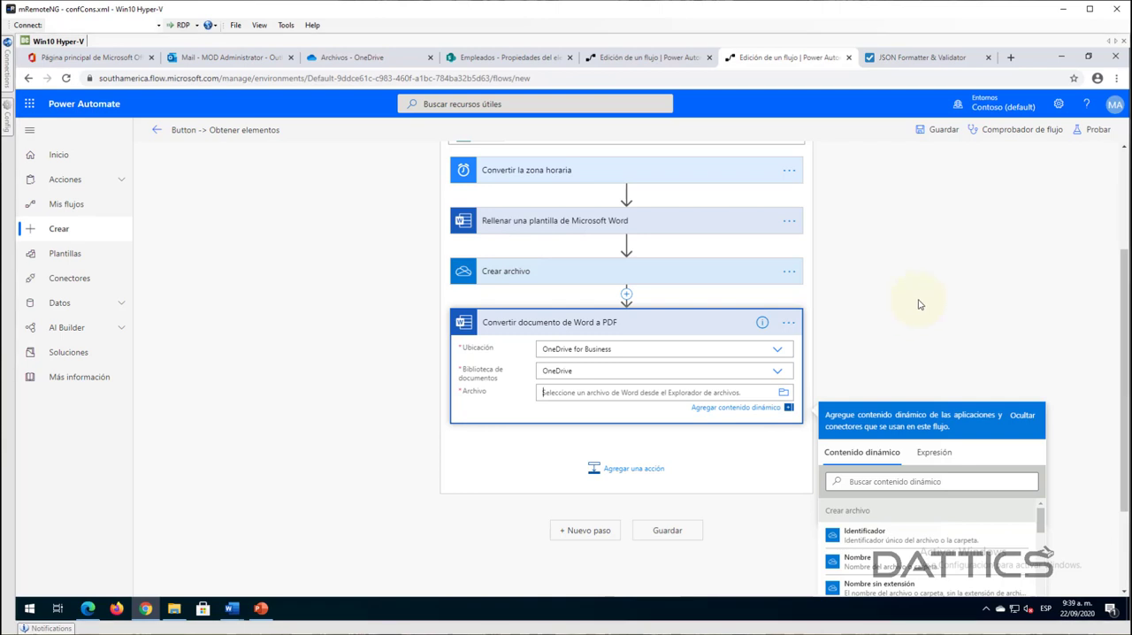
pyautogui.click(856, 560)
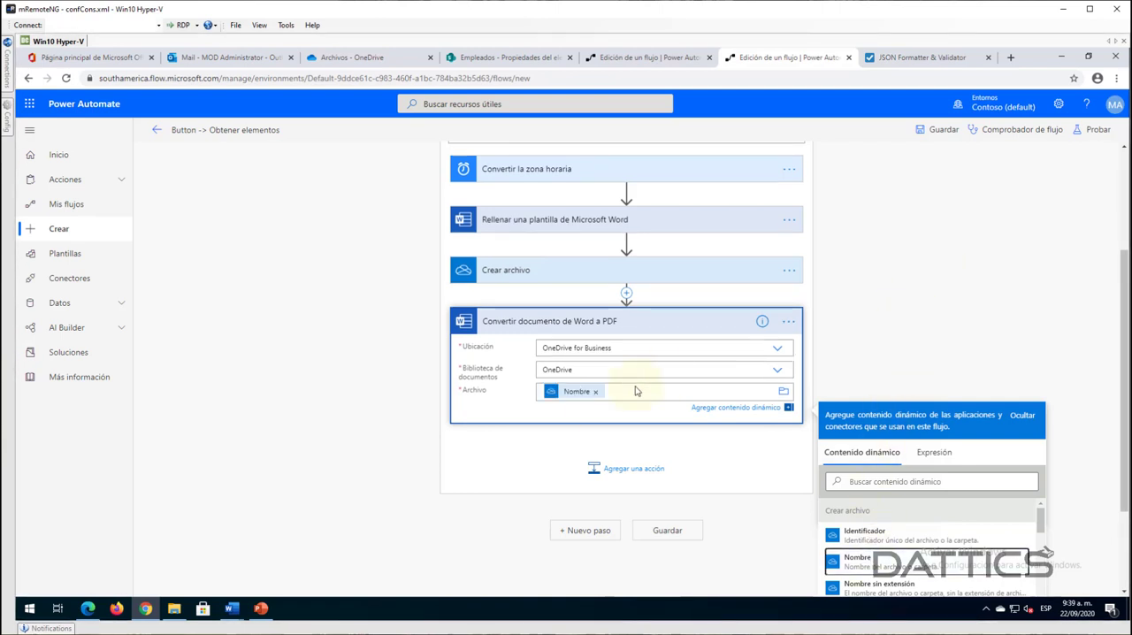
pyautogui.click(570, 395)
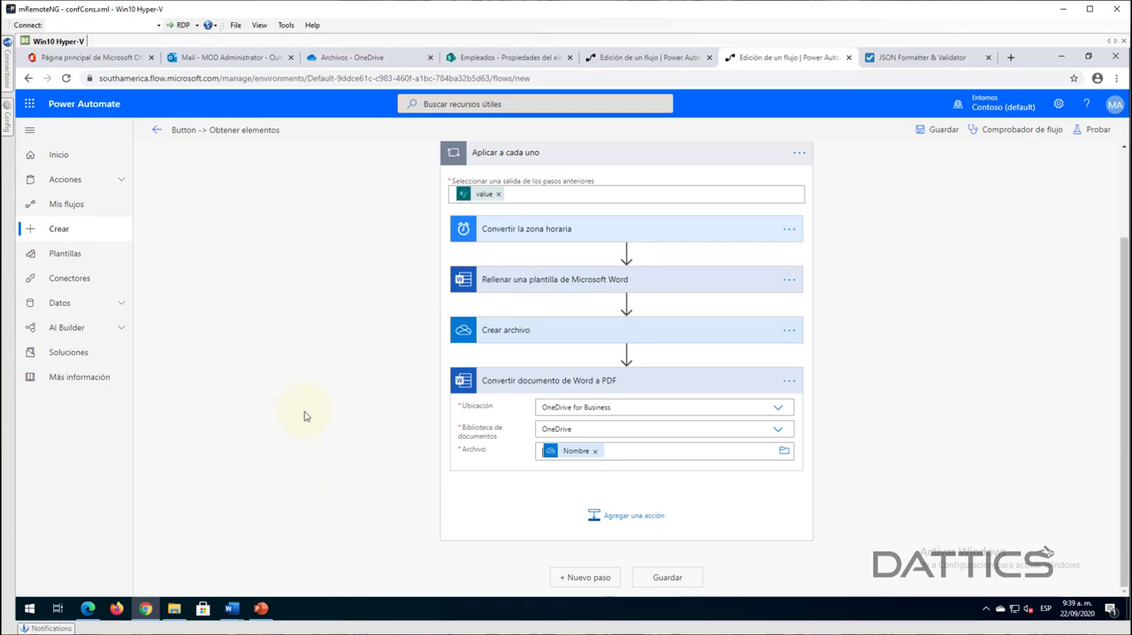
# - Add a OneDrive para la Empresa Crear archivo action after the PDF conversion, with the root folder / as its path
pyautogui.click(608, 519)
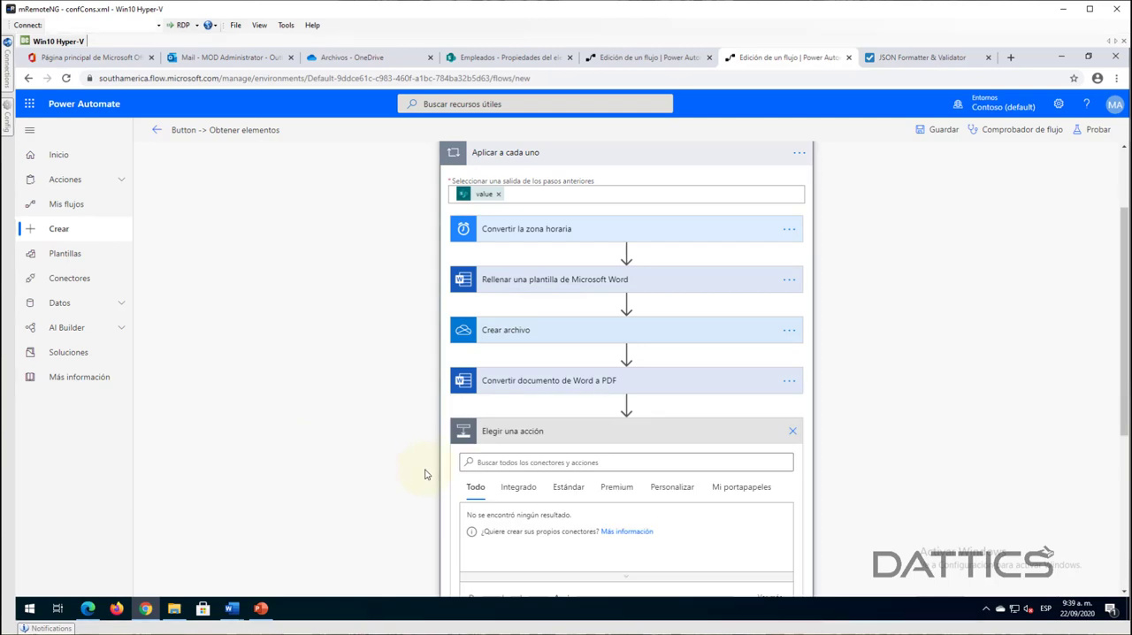
pyautogui.write('onedr')
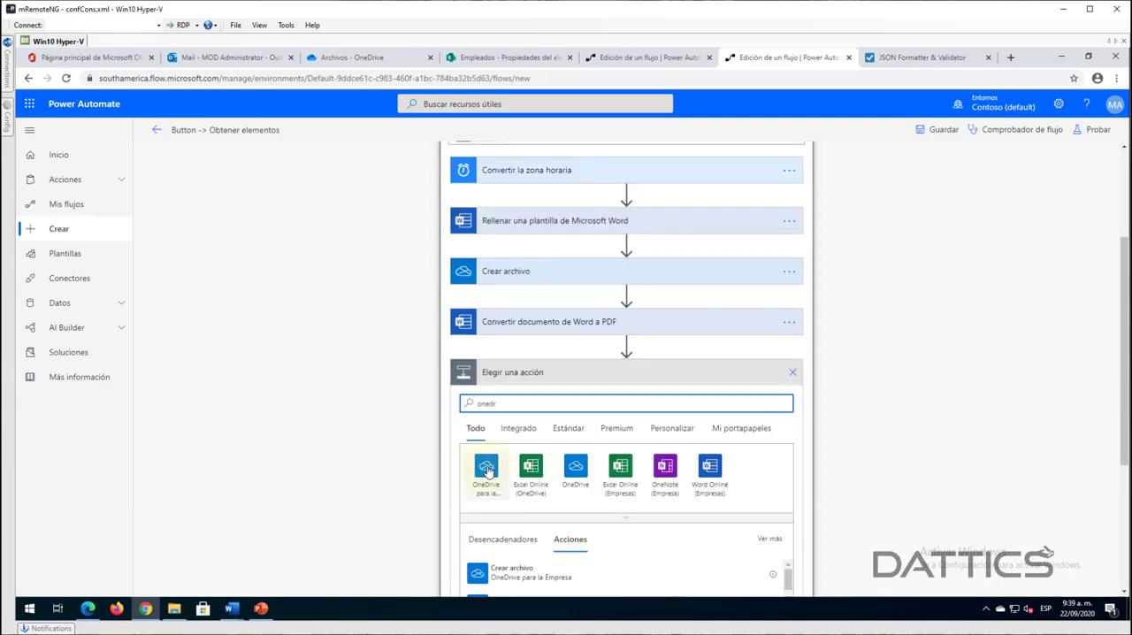
pyautogui.click(480, 470)
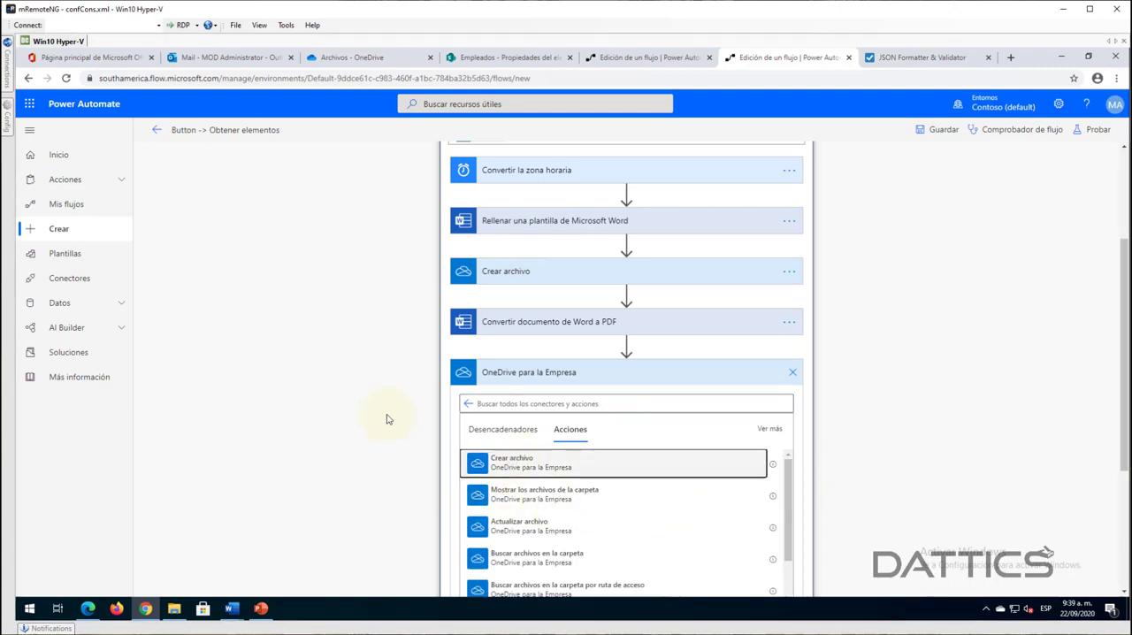
pyautogui.click(553, 464)
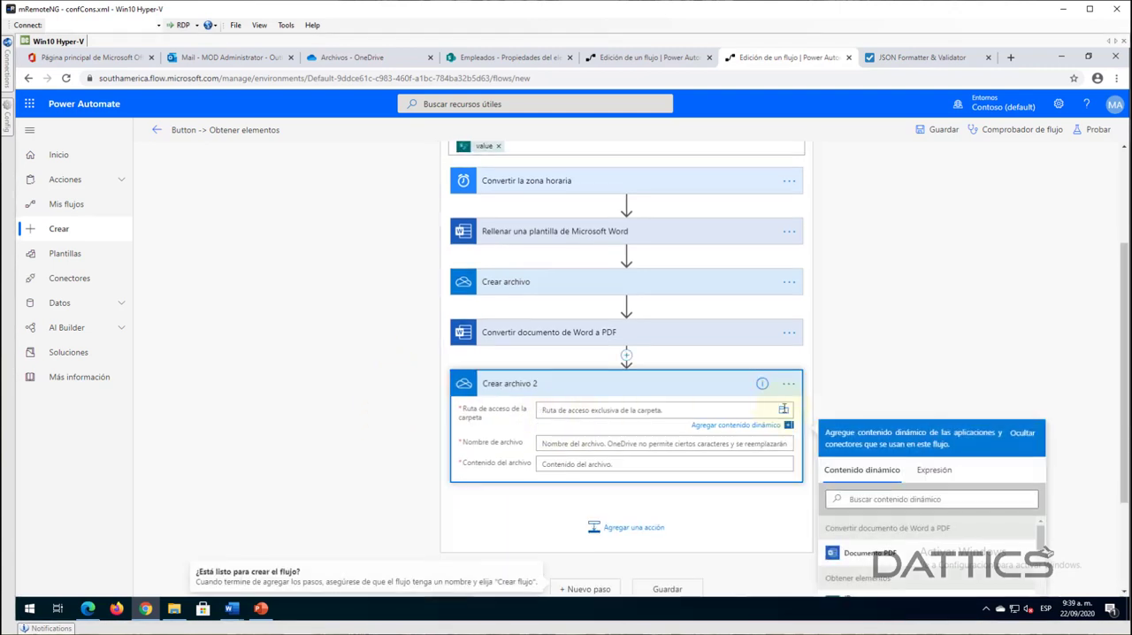
pyautogui.click(784, 409)
pyautogui.click(861, 432)
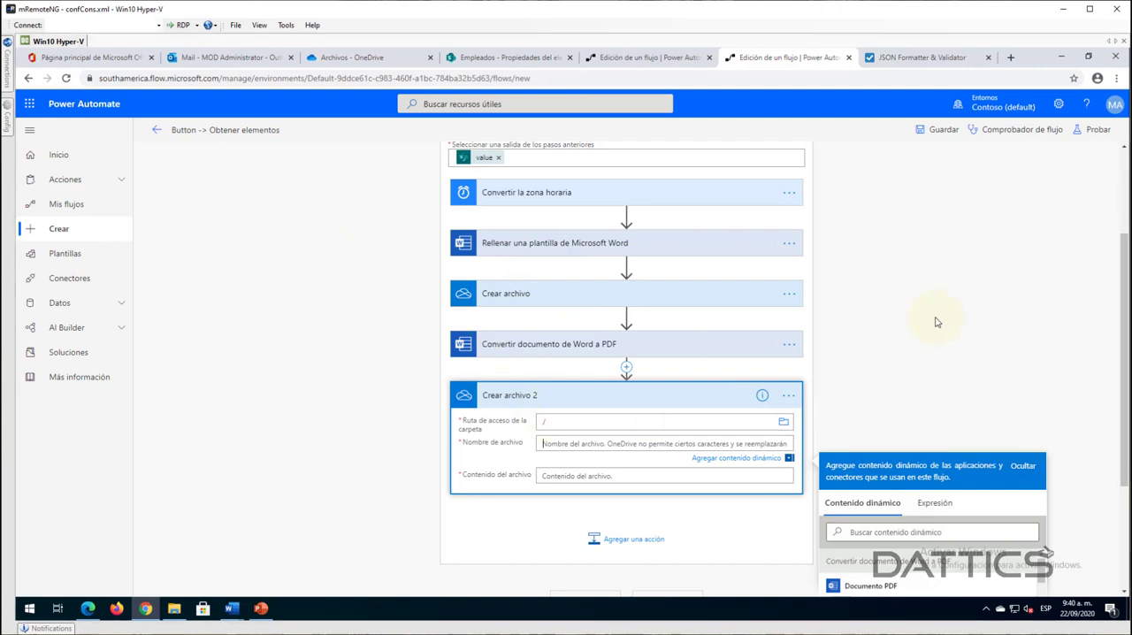
# - In Crear archivo 2, set Nombre de archivo to Nombre sin extensión followed by .pdf, and Contenido del archivo to Documento PDF
pyautogui.scroll(-1, 936, 321)
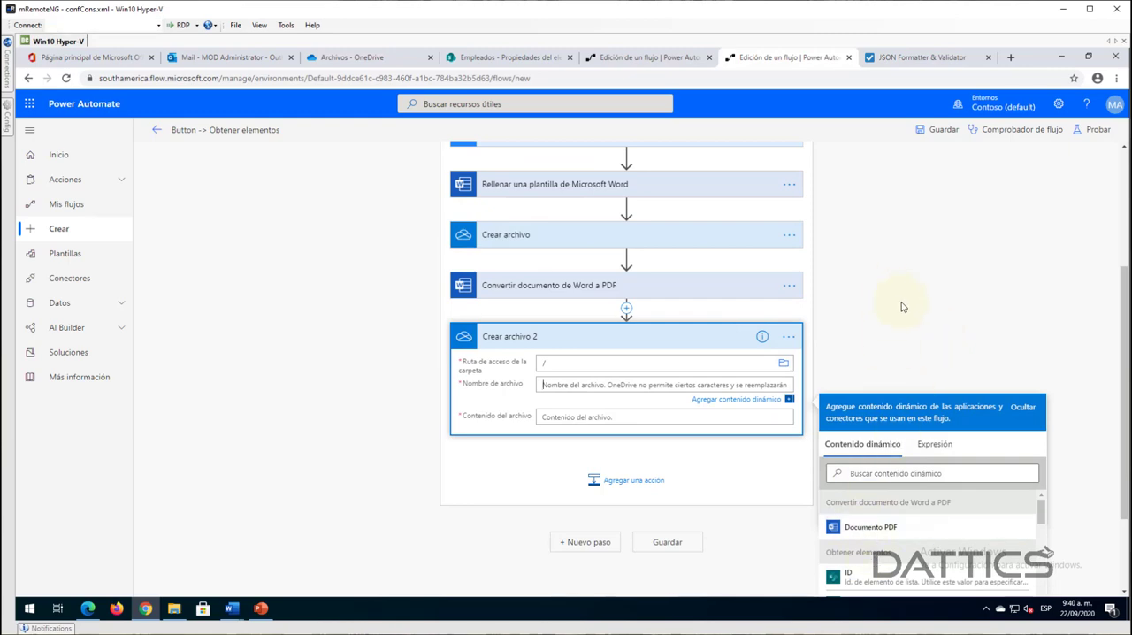
pyautogui.scroll(-1, 902, 307)
pyautogui.scroll(-4, 871, 544)
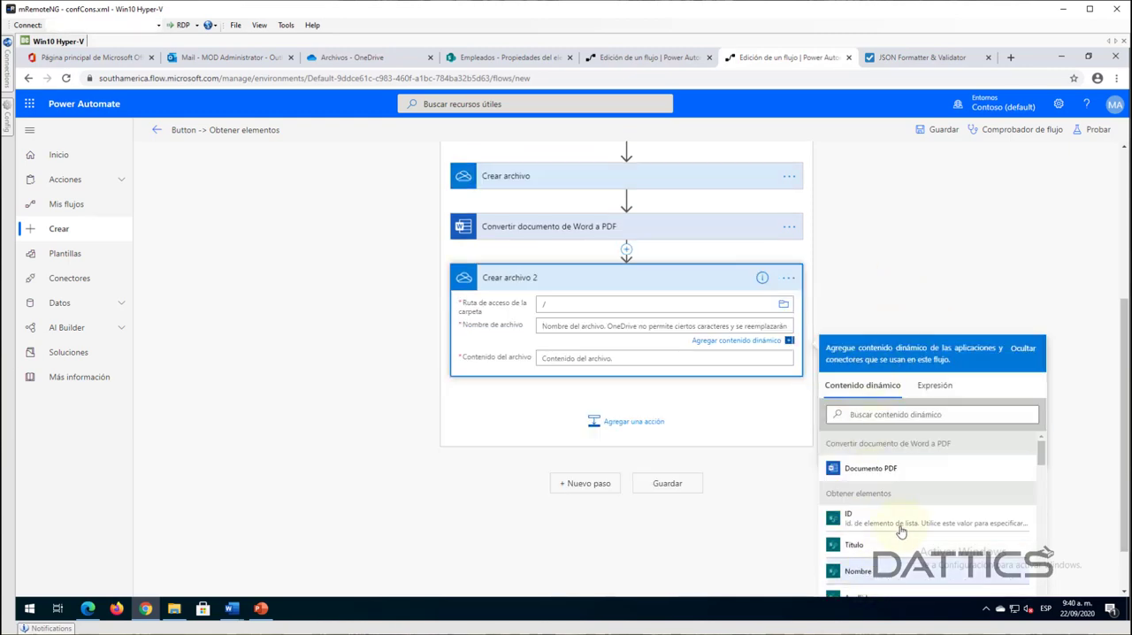
pyautogui.scroll(-8, 904, 529)
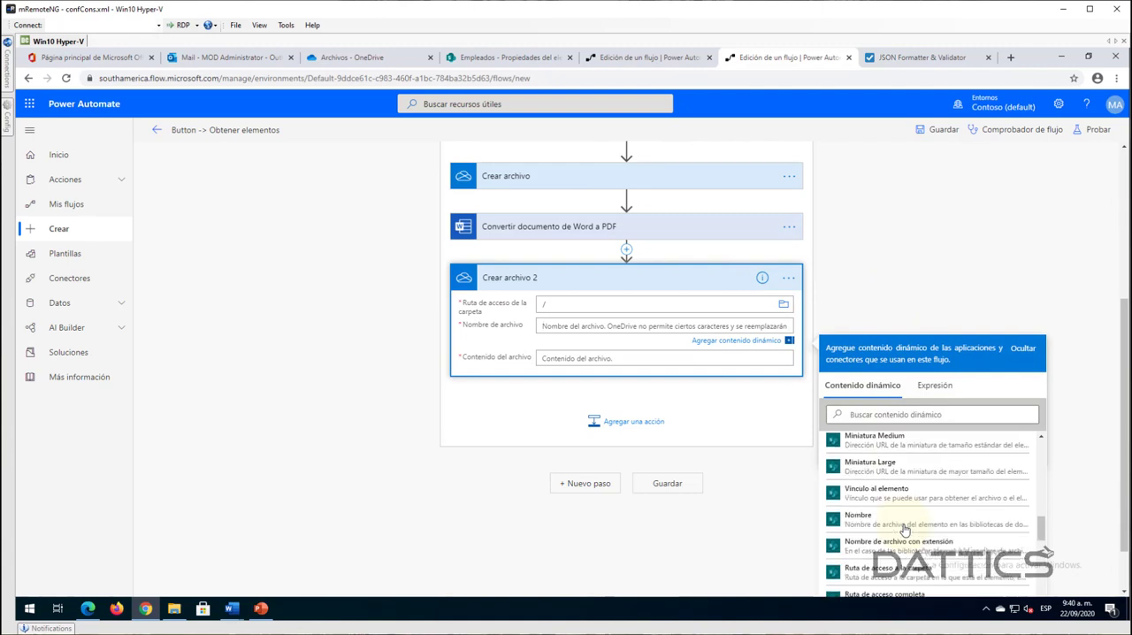
pyautogui.scroll(-5, 903, 529)
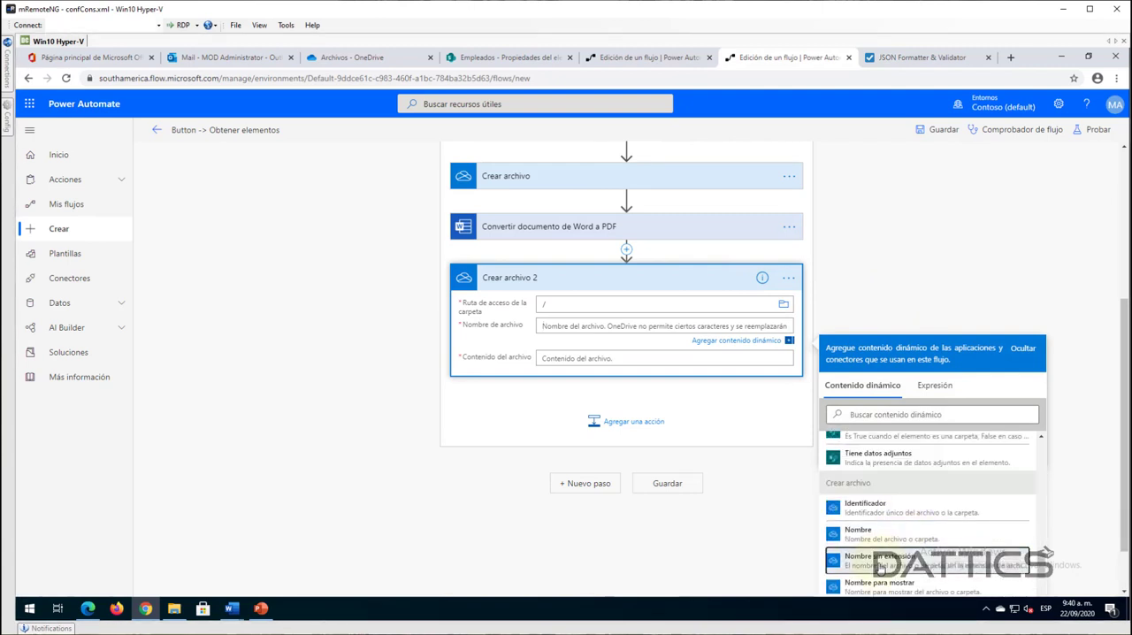
pyautogui.click(880, 560)
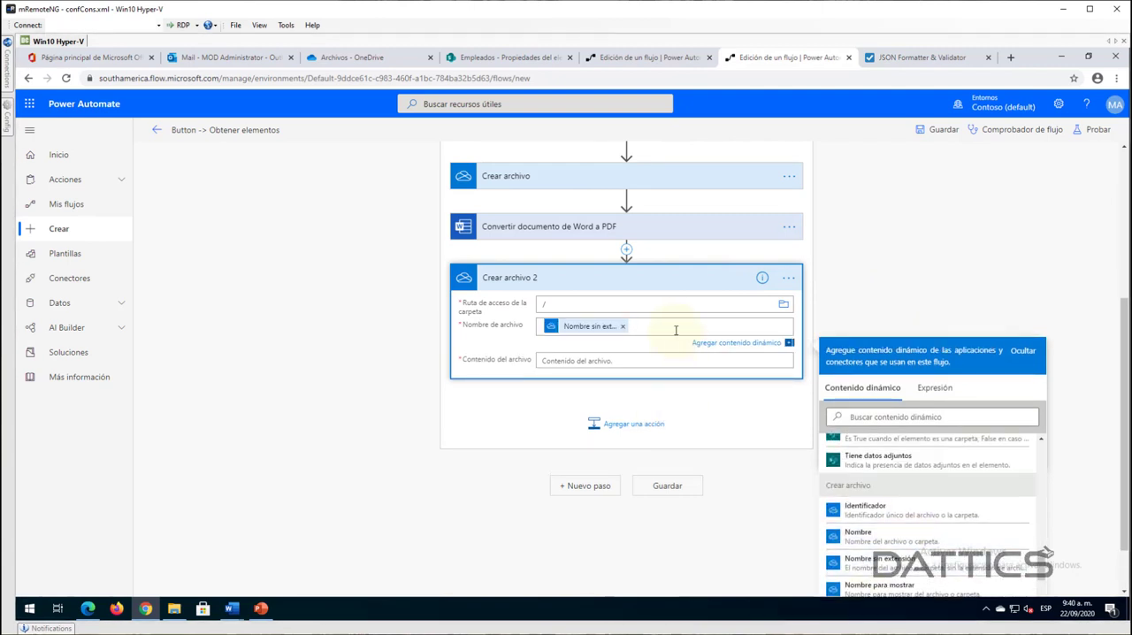
pyautogui.write('.pdf')
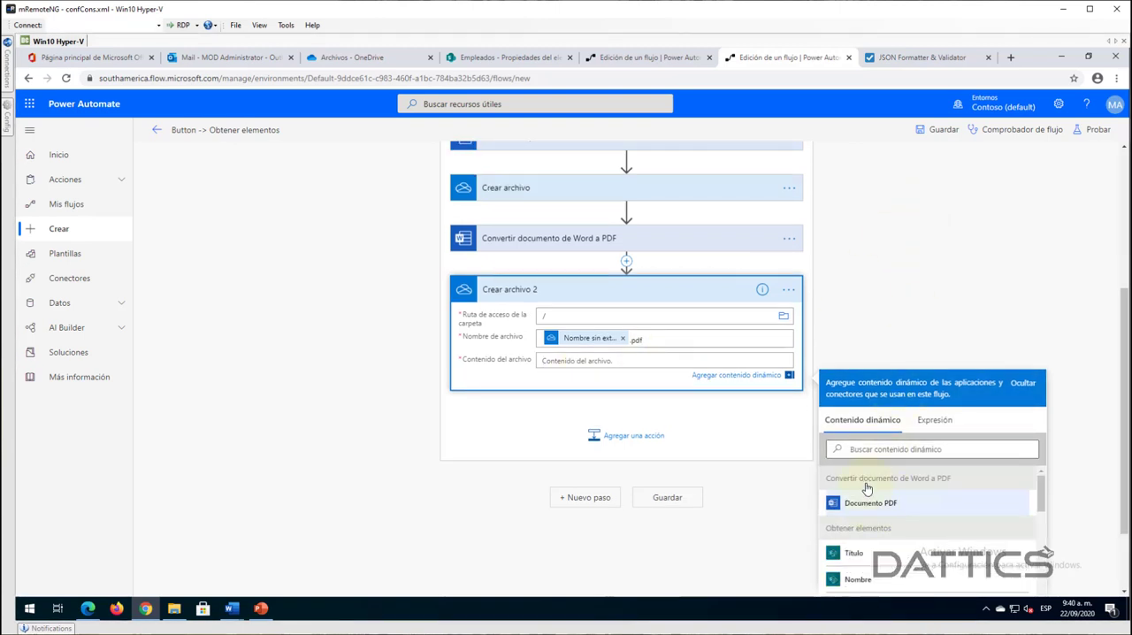
pyautogui.click(871, 504)
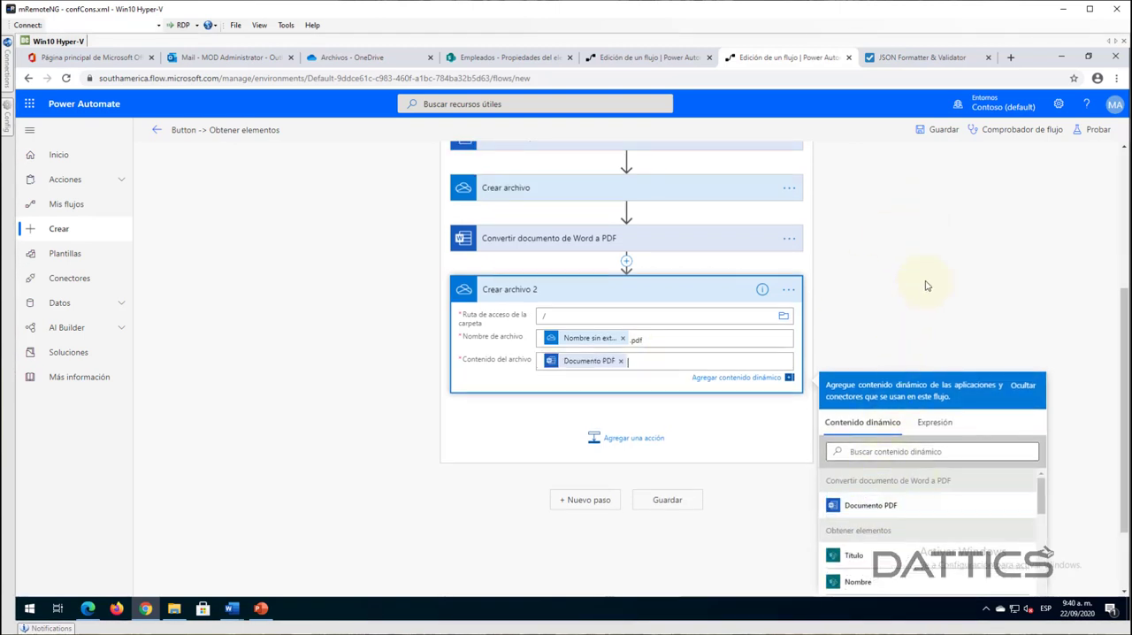
pyautogui.click(931, 223)
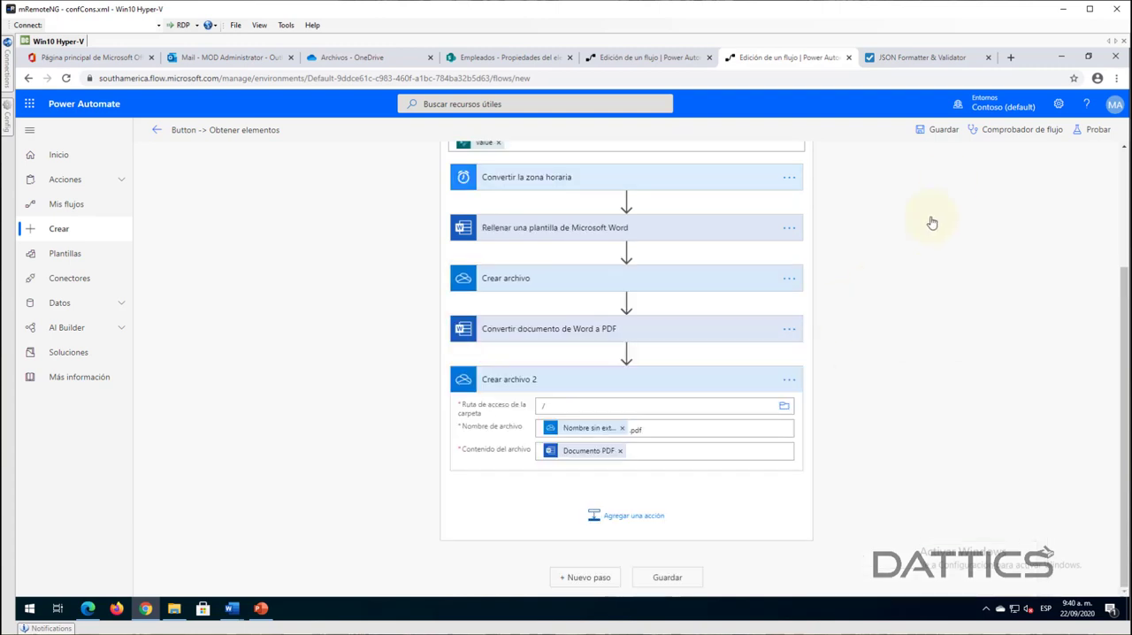
# - Save the flow with its PDF actions and run a manually triggered test using the employee's Cédula
pyautogui.click(940, 130)
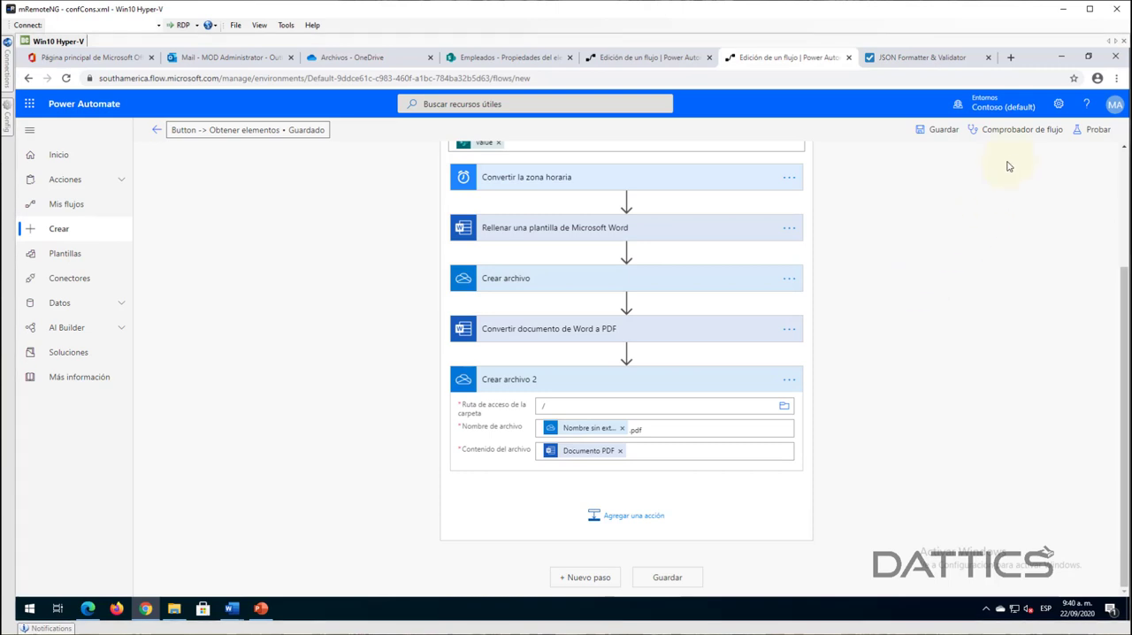
pyautogui.click(1093, 130)
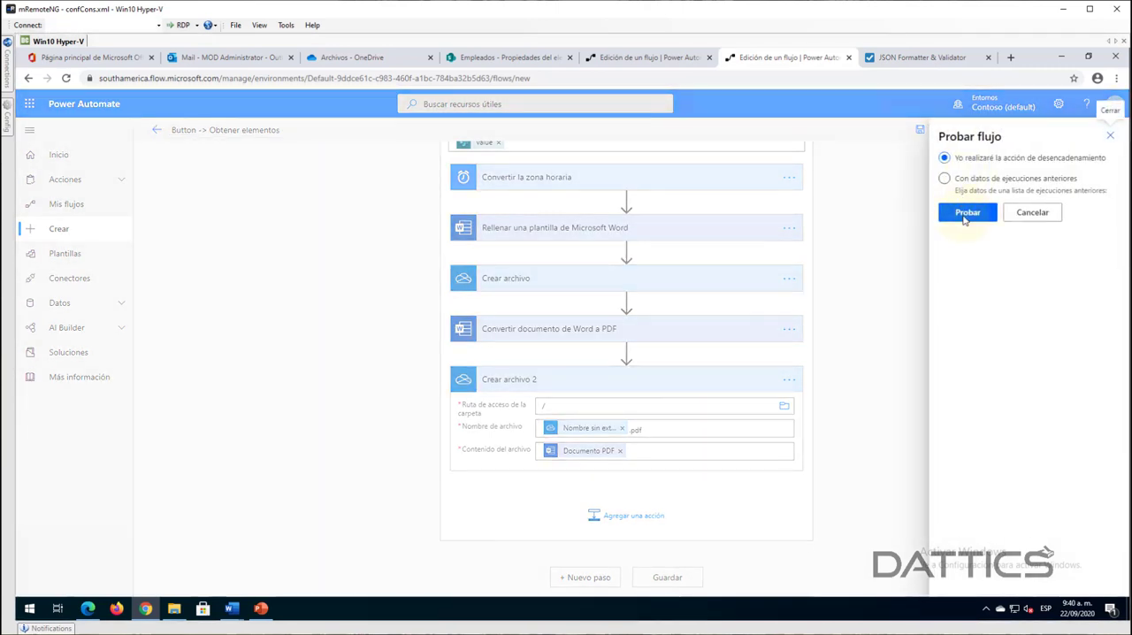
pyautogui.click(965, 213)
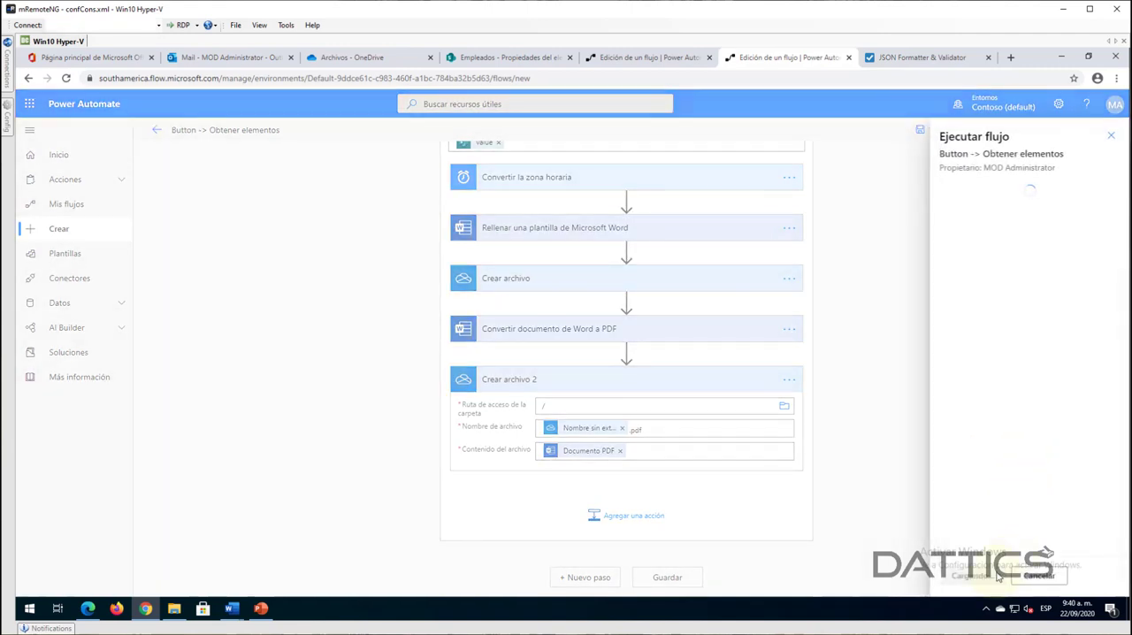
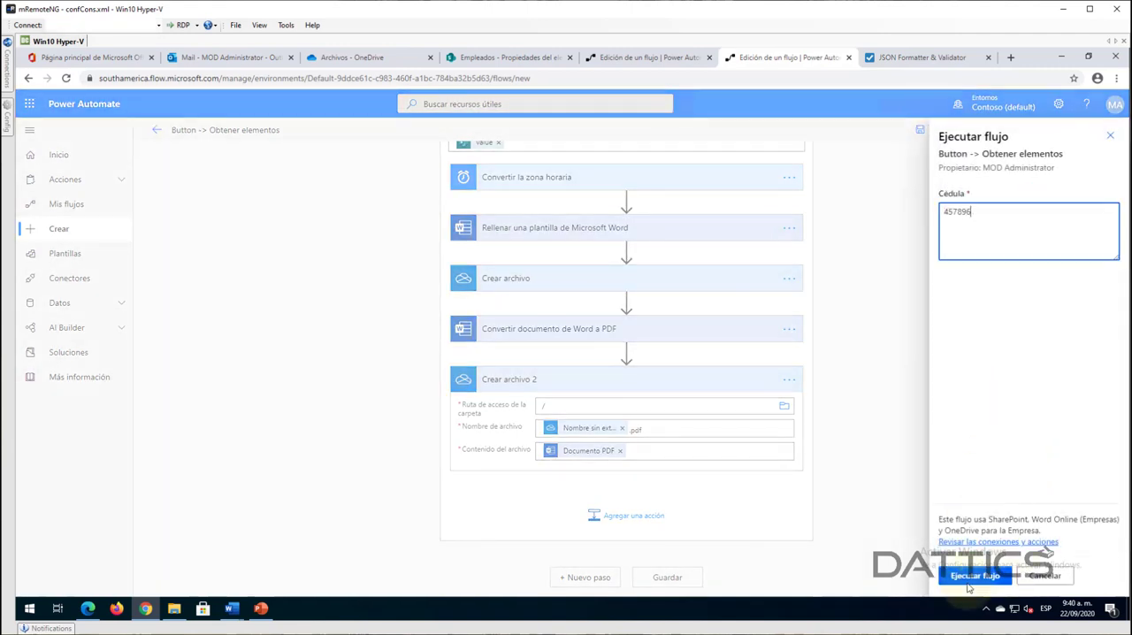
pyautogui.click(967, 574)
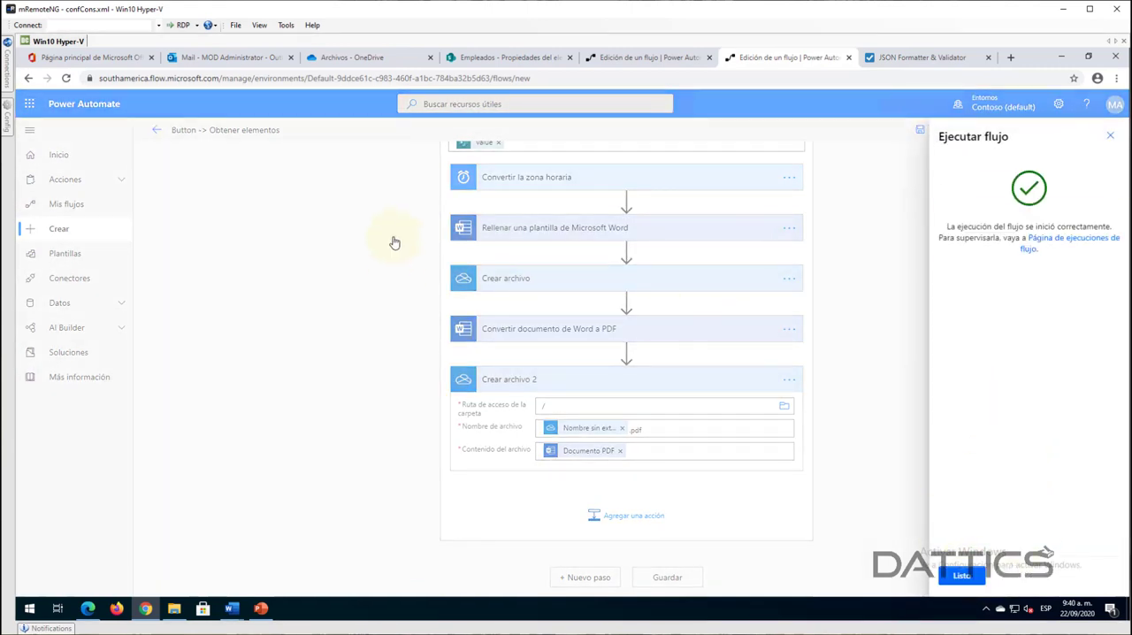
pyautogui.click(960, 579)
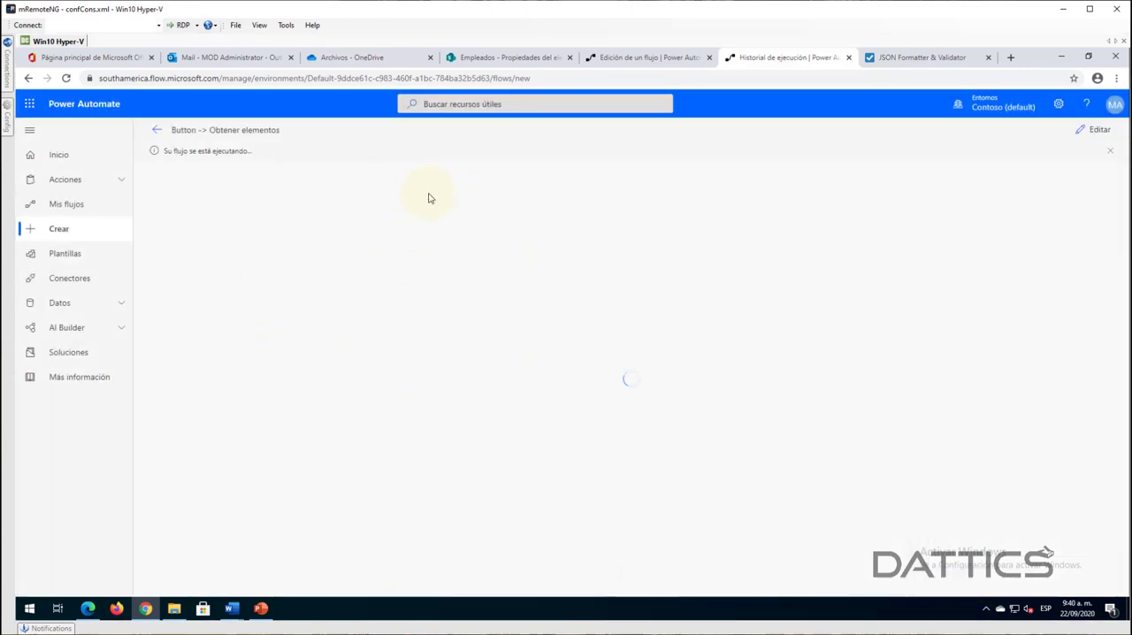
pyautogui.click(600, 298)
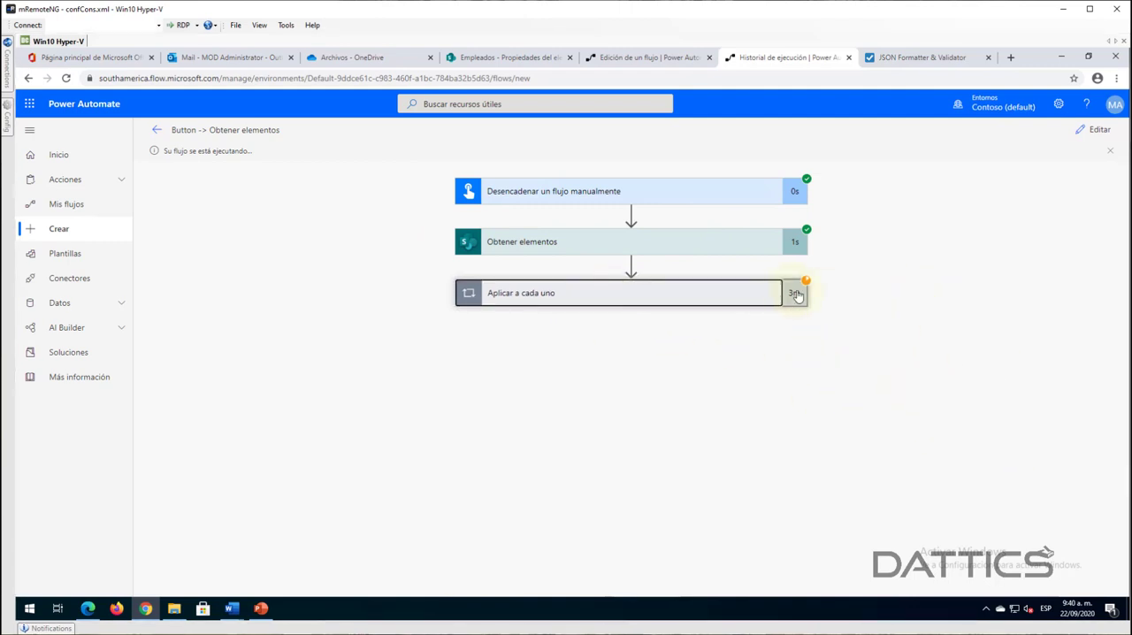
pyautogui.click(311, 324)
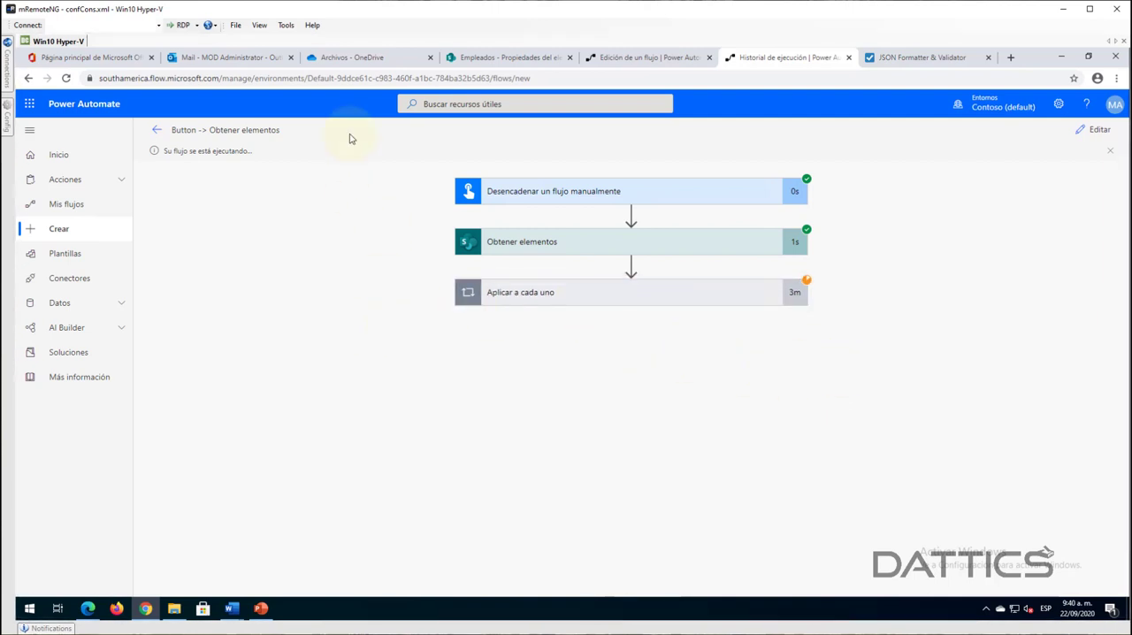
# - Check OneDrive for the files generated by the test run, and reopen the flow for editing at Crear archivo 2
pyautogui.click(350, 57)
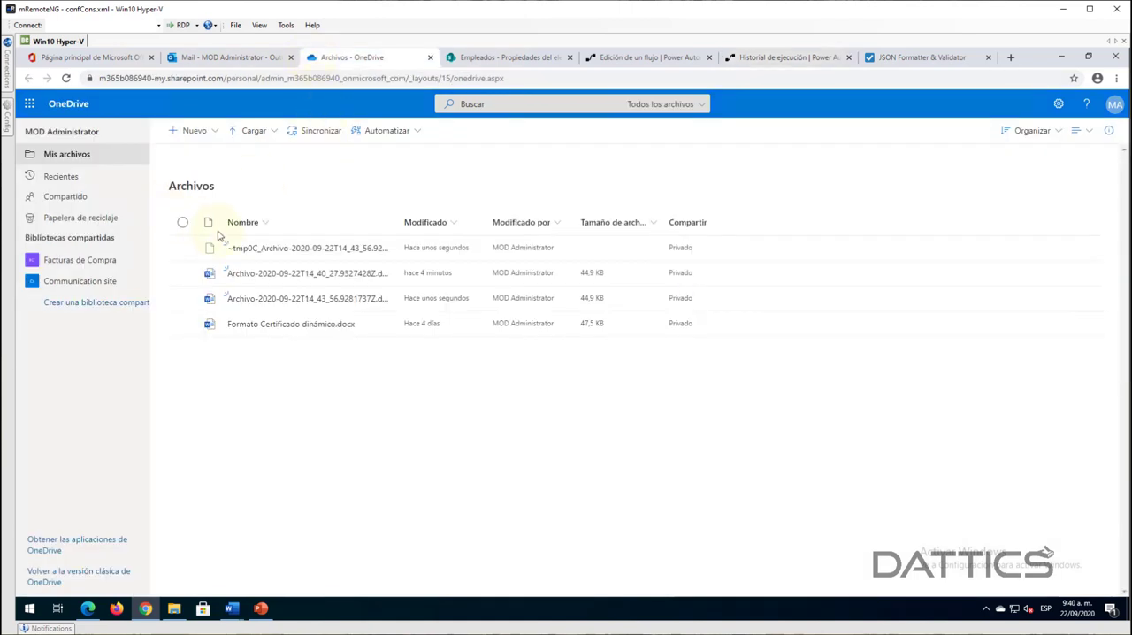
pyautogui.moveTo(277, 273)
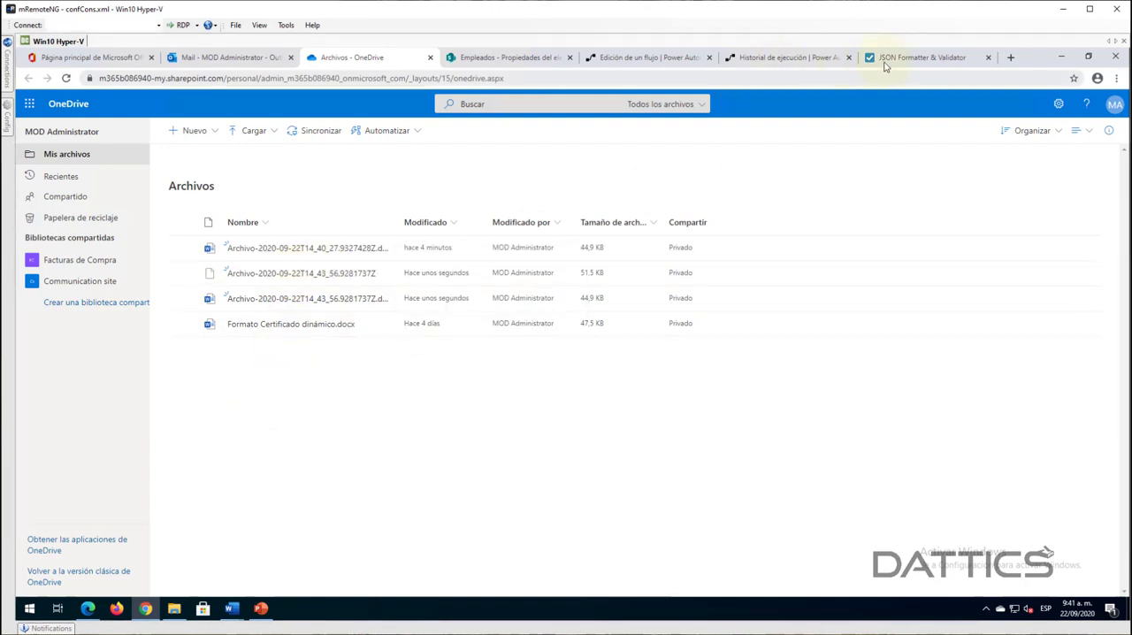
pyautogui.click(741, 59)
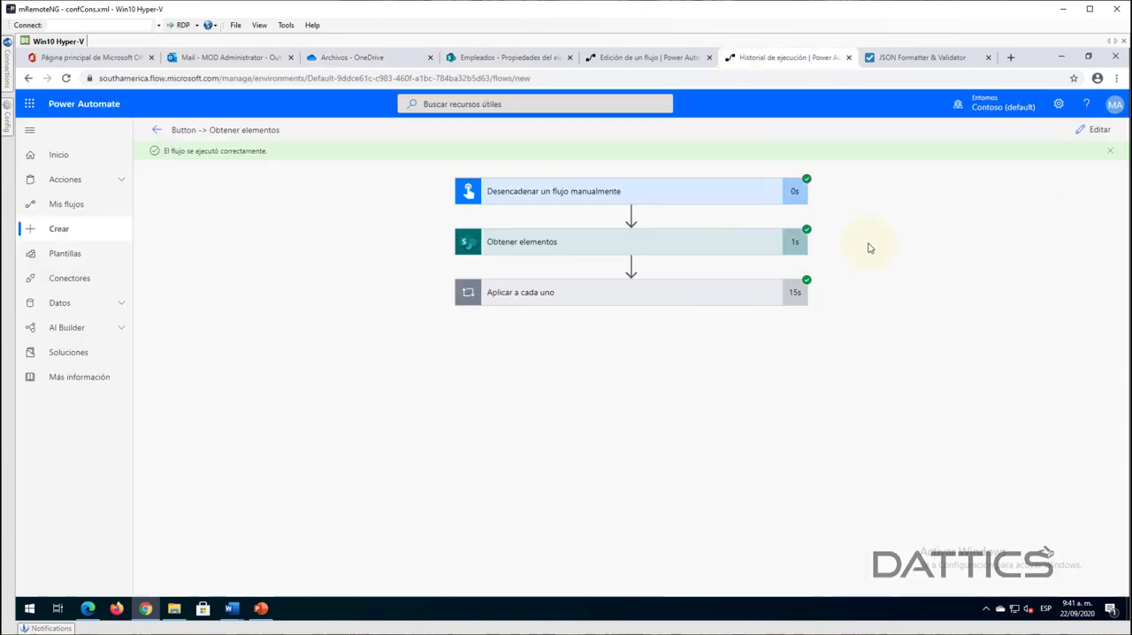
pyautogui.click(1081, 135)
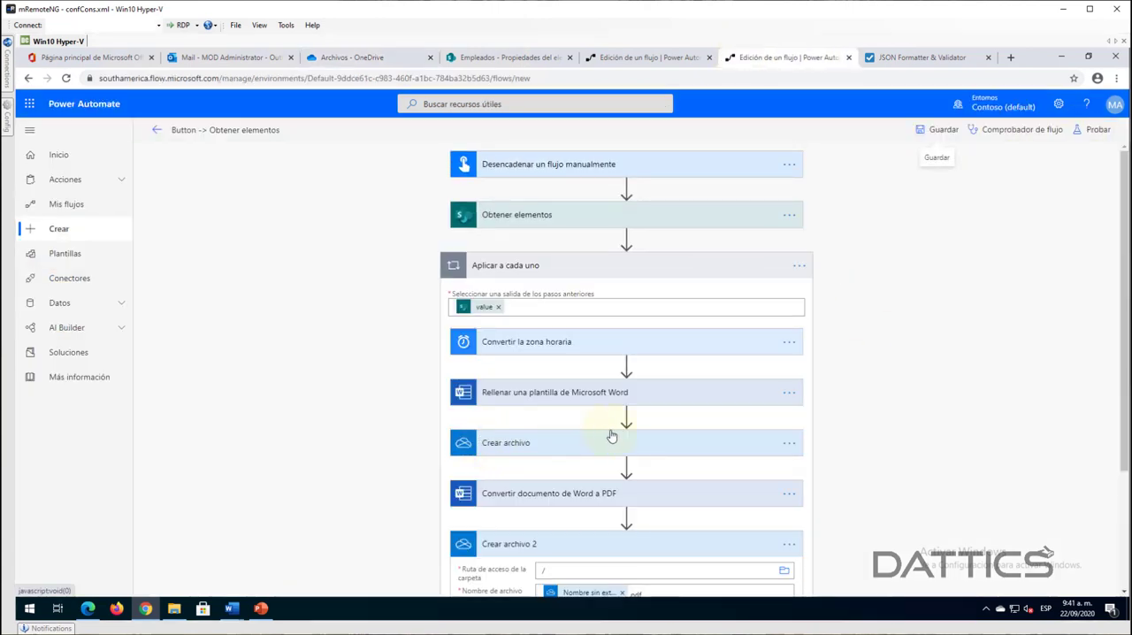
pyautogui.scroll(-2, 610, 433)
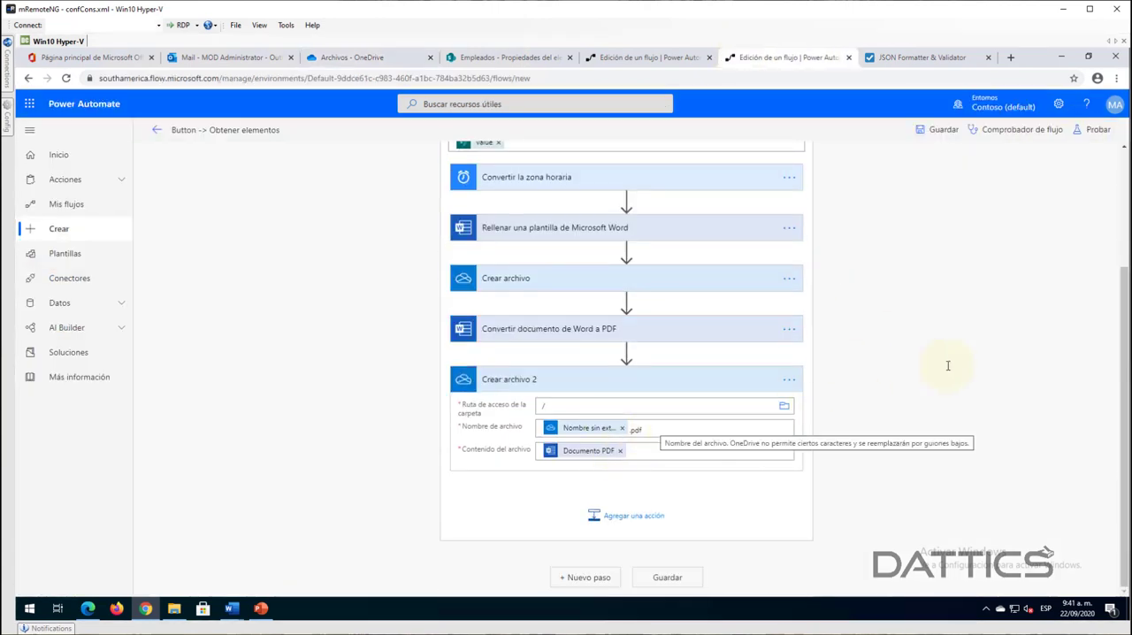
# - Refresh the OneDrive file list, open the generated file that lacks an extension for preview, and return to the list
pyautogui.click(325, 60)
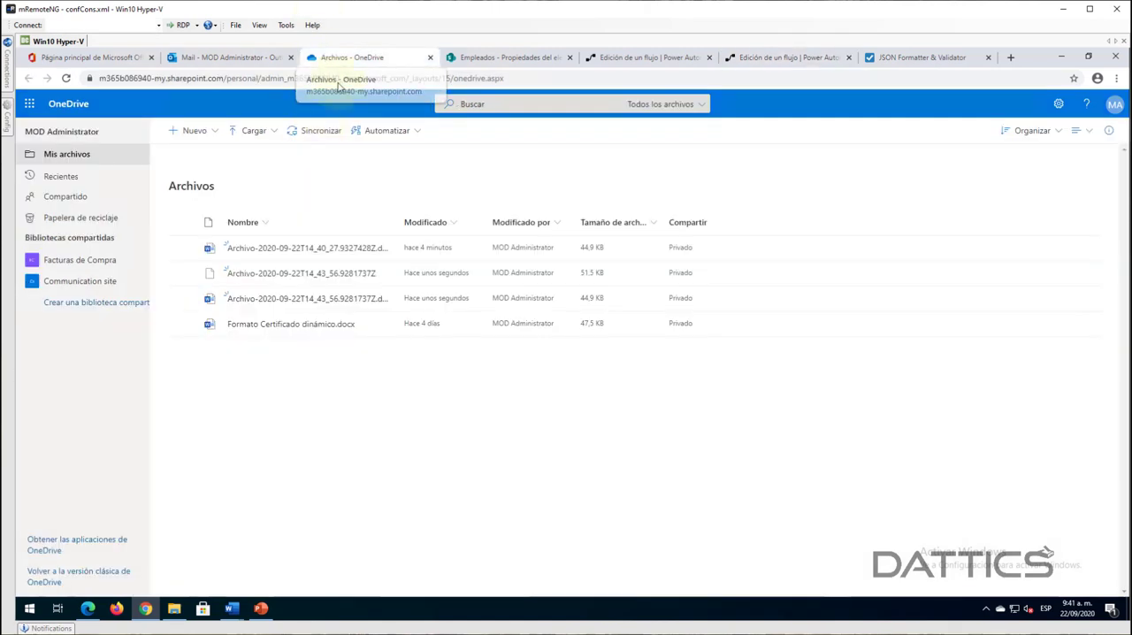
pyautogui.click(67, 78)
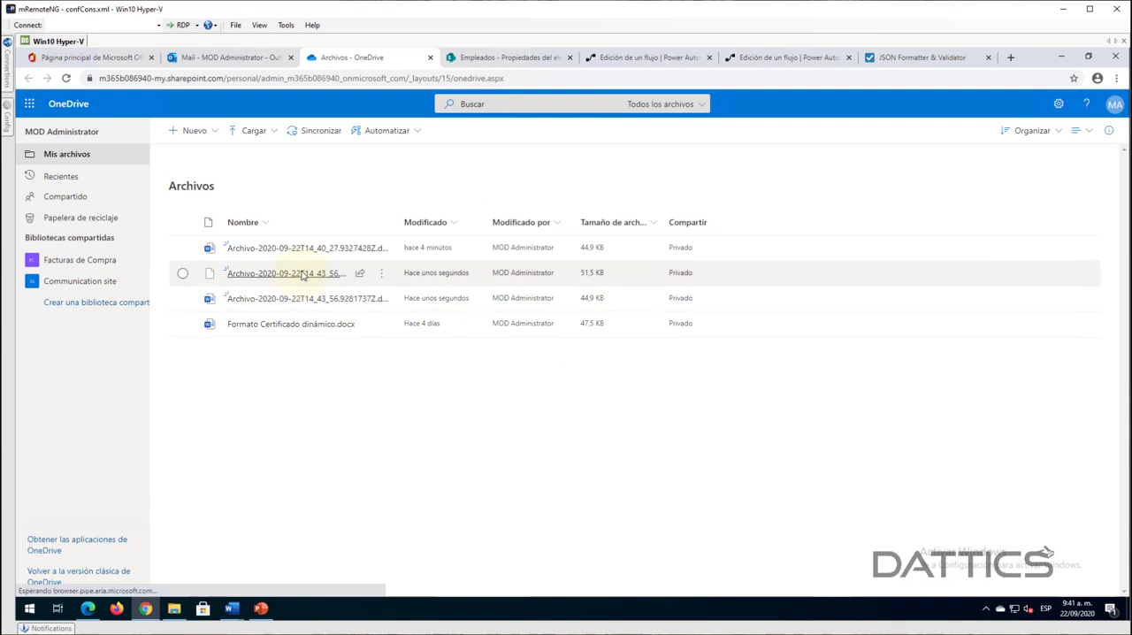
pyautogui.click(298, 272)
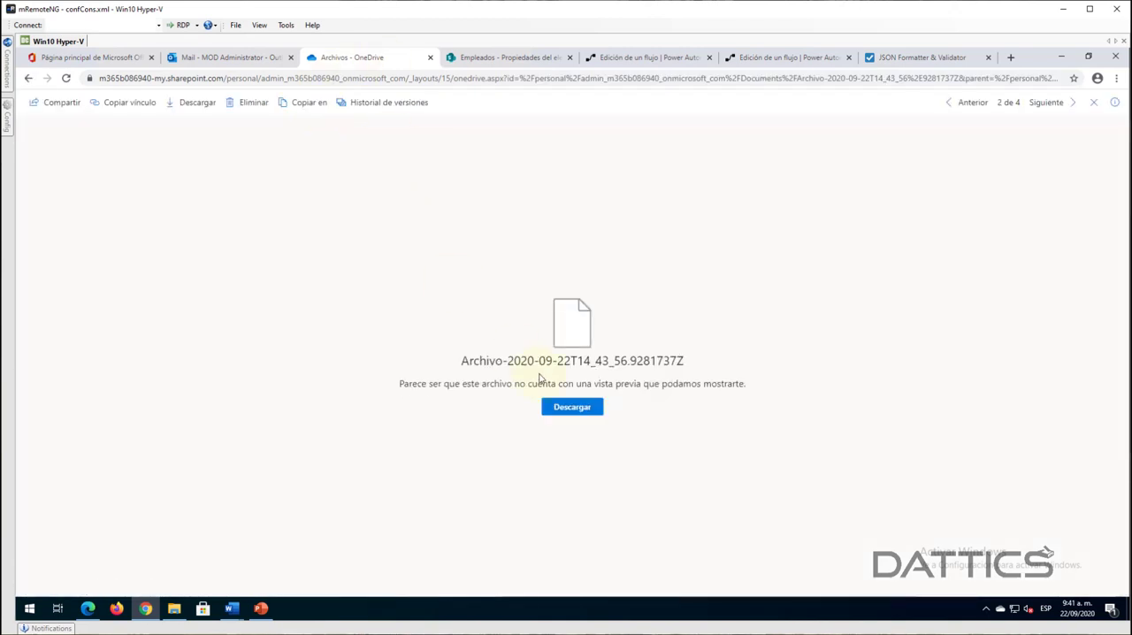
pyautogui.click(28, 79)
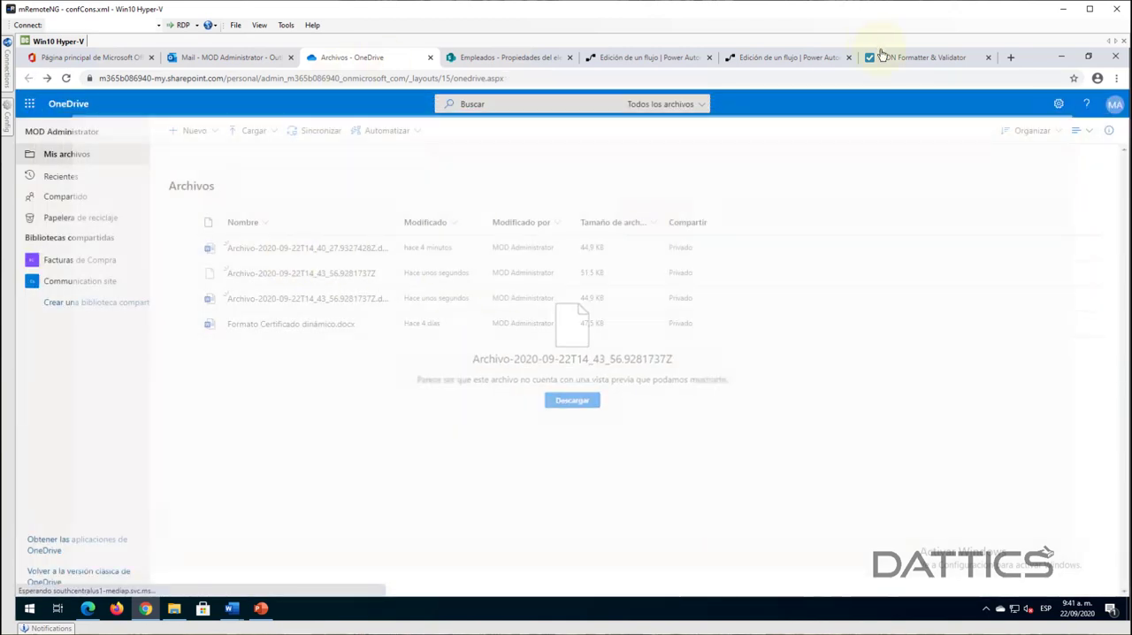
# - In the flow's Crear archivo 2 action, remove the Nombre sin extensión token from Nombre de archivo, leaving .pdf
pyautogui.click(800, 59)
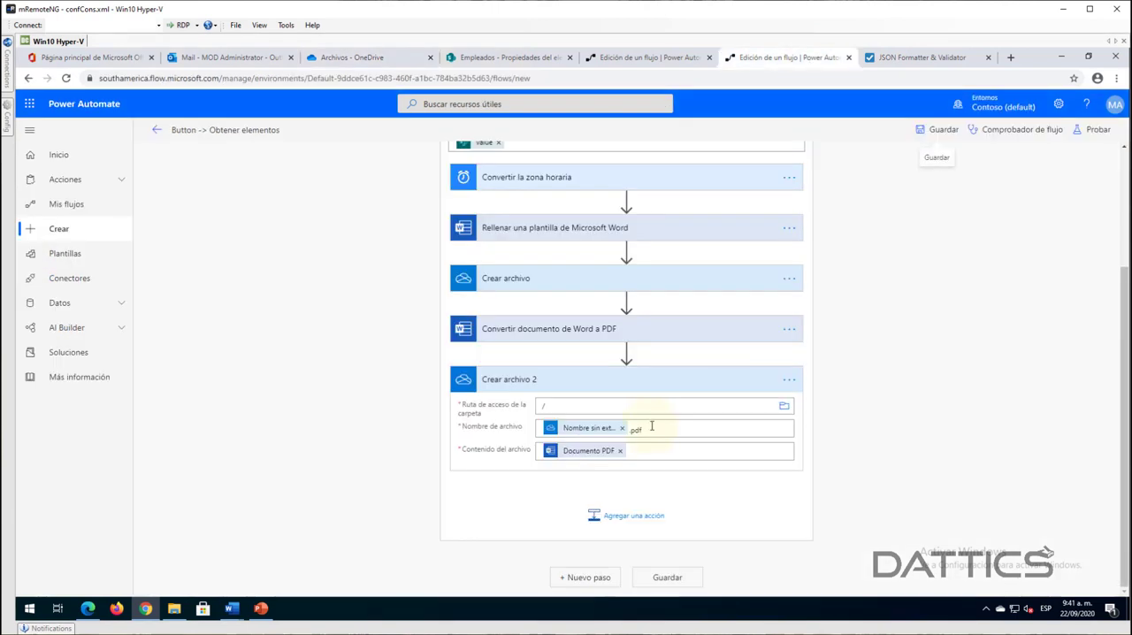
pyautogui.click(624, 430)
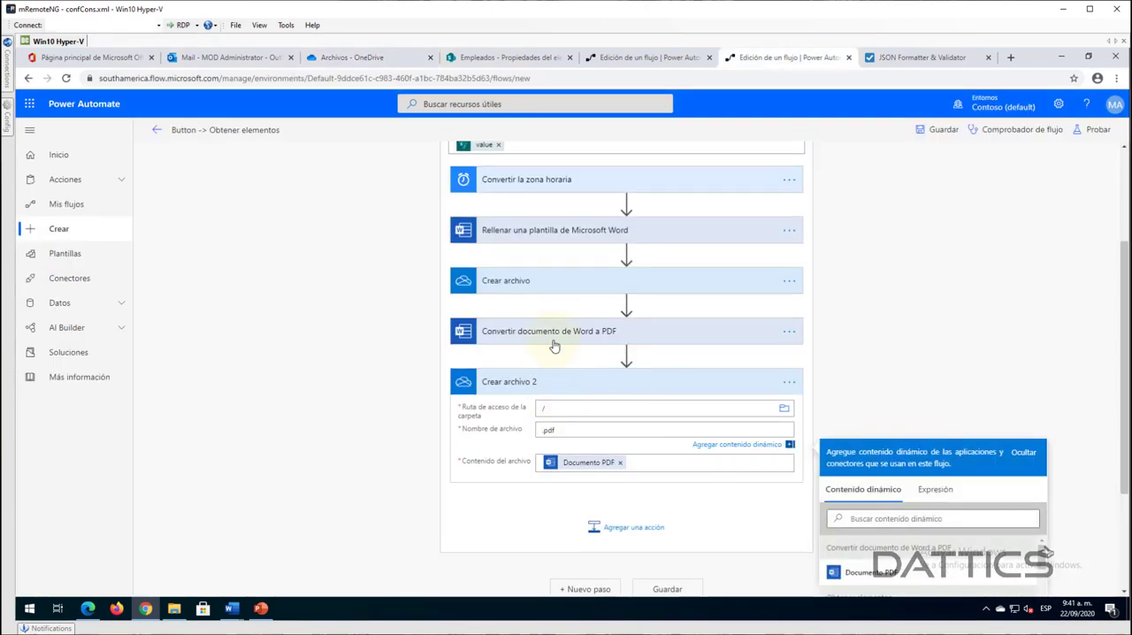
pyautogui.write('.')
# - Reuse Crear archivo's name in Crear archivo 2 with a PDF extension, as Archivo-utcNow().pdf, and save the flow
pyautogui.click(523, 341)
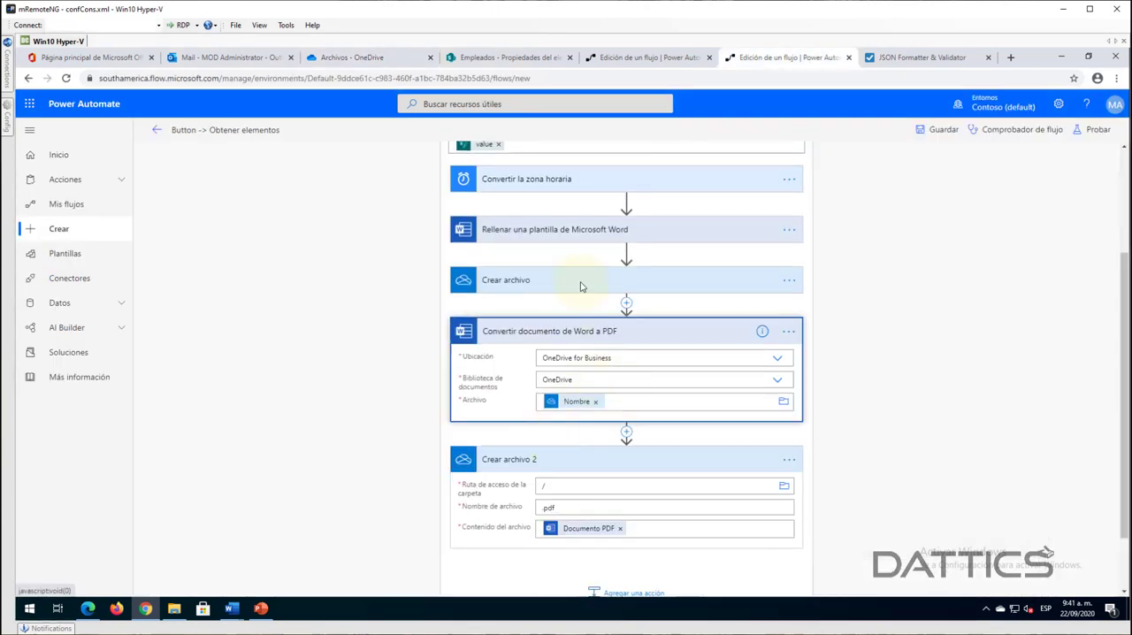
pyautogui.click(580, 281)
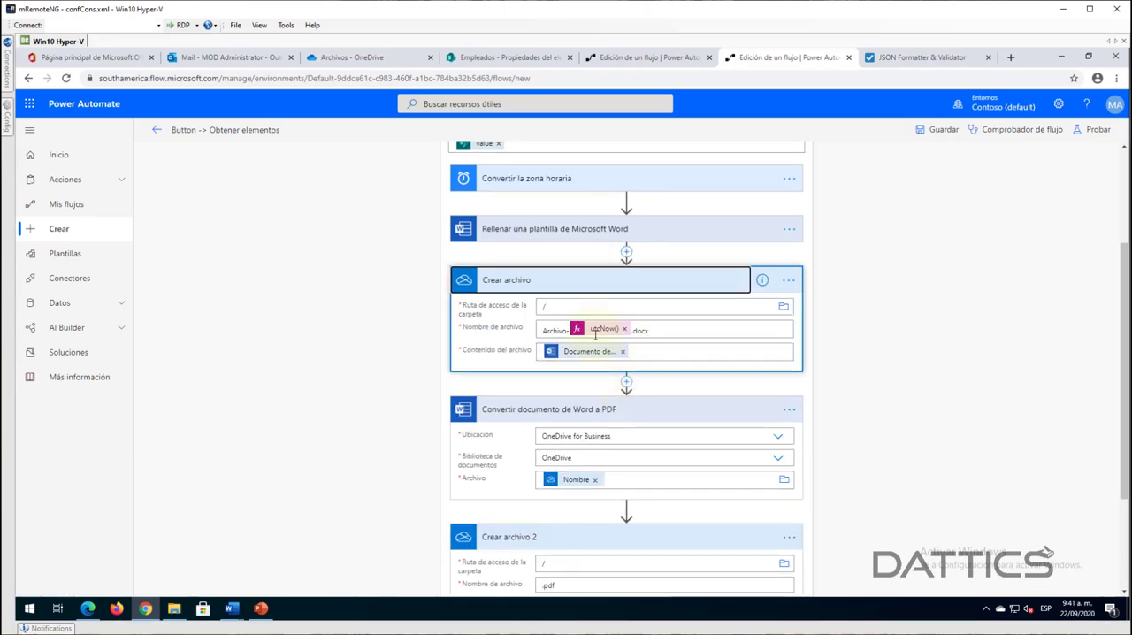
pyautogui.moveTo(657, 331); pyautogui.dragTo(534, 336)
pyautogui.hotkey('ctrl', 'c')
pyautogui.scroll(-2, 569, 526)
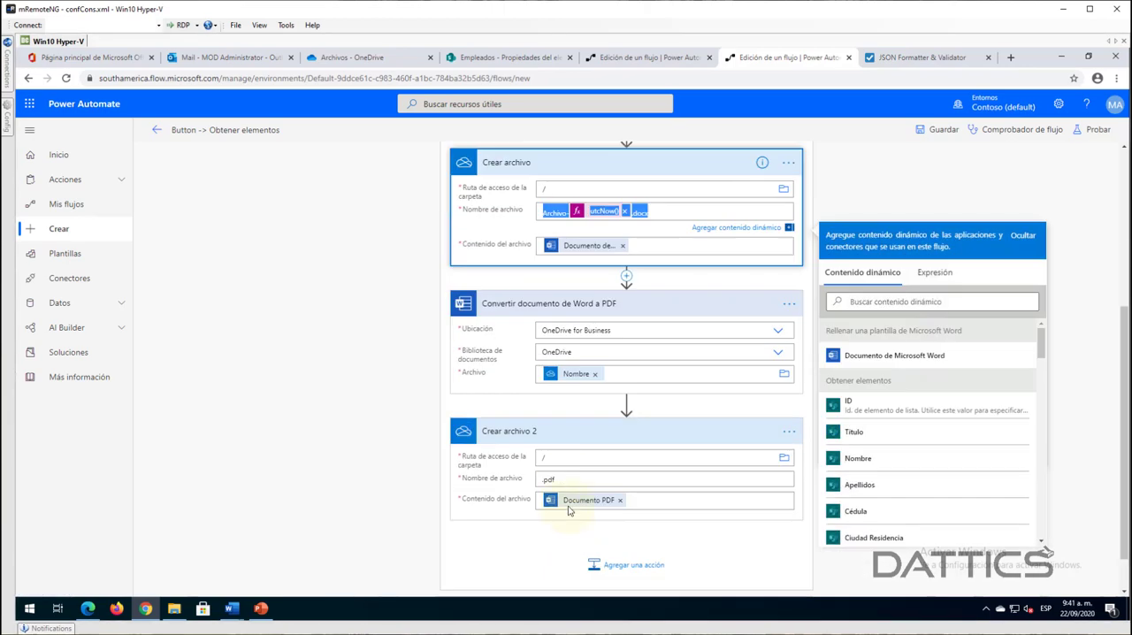
pyautogui.click(568, 479)
pyautogui.hotkey('ctrl', 'a')
pyautogui.hotkey('ctrl', 'v')
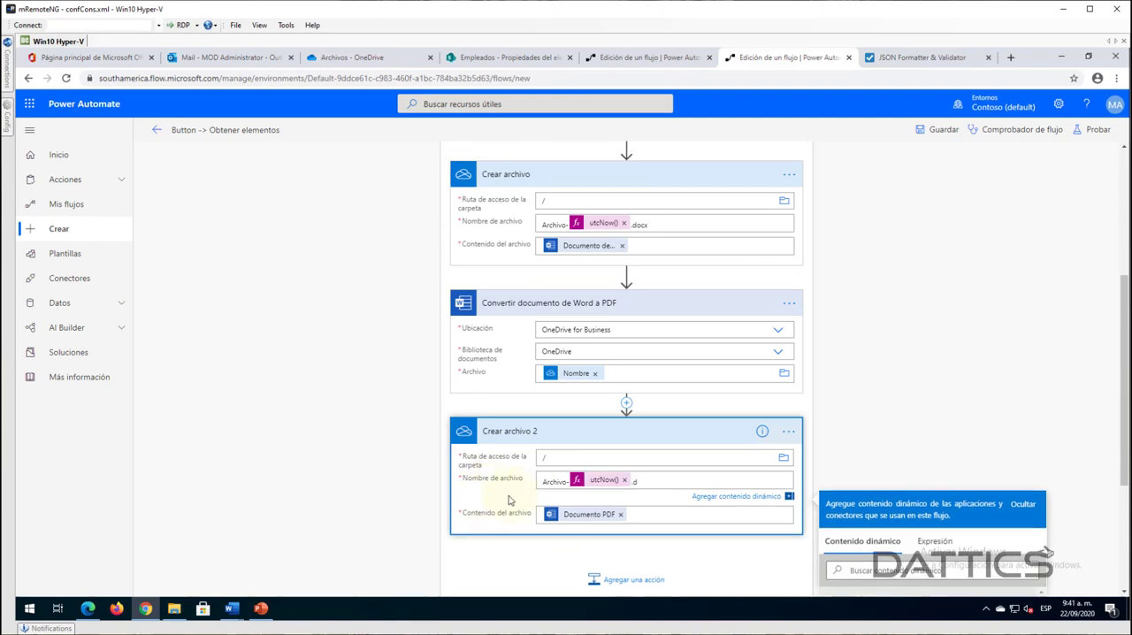
pyautogui.write('pdf')
pyautogui.click(935, 130)
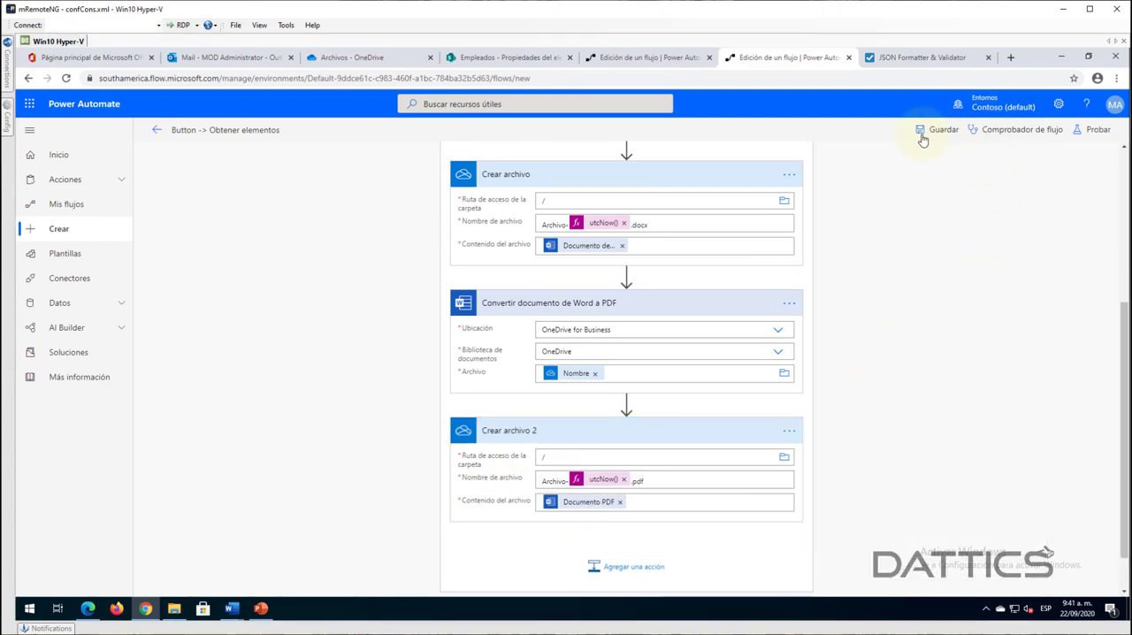
# - Delete the three generated Archivo files from OneDrive, keeping Formato Certificado dinámico.docx
pyautogui.click(232, 57)
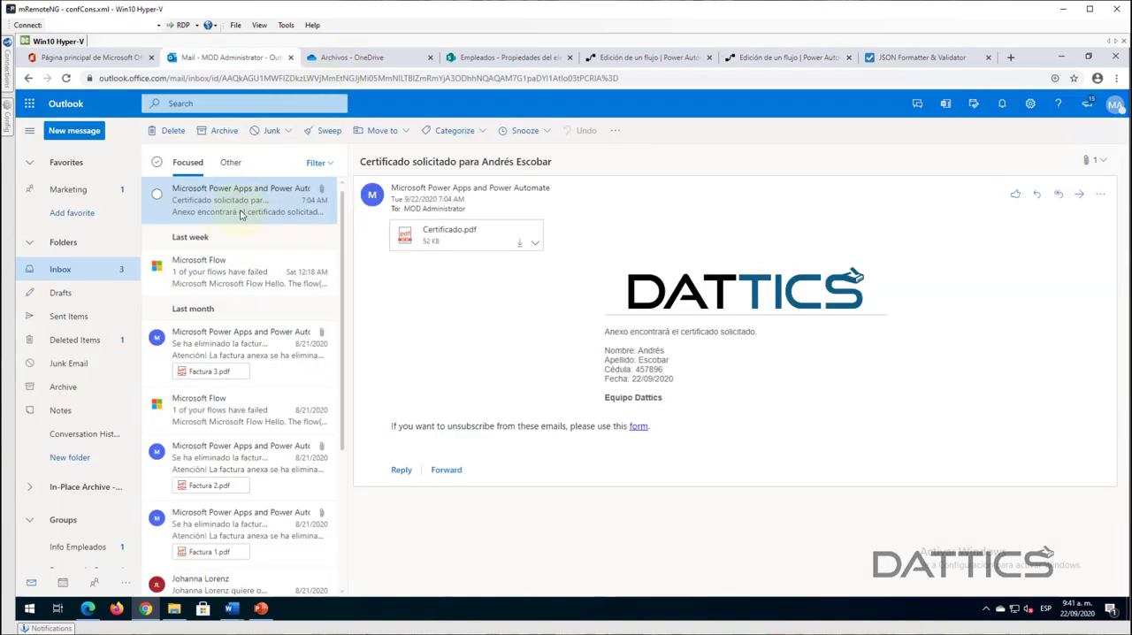
pyautogui.hotkey('ctrl', 'Tab')
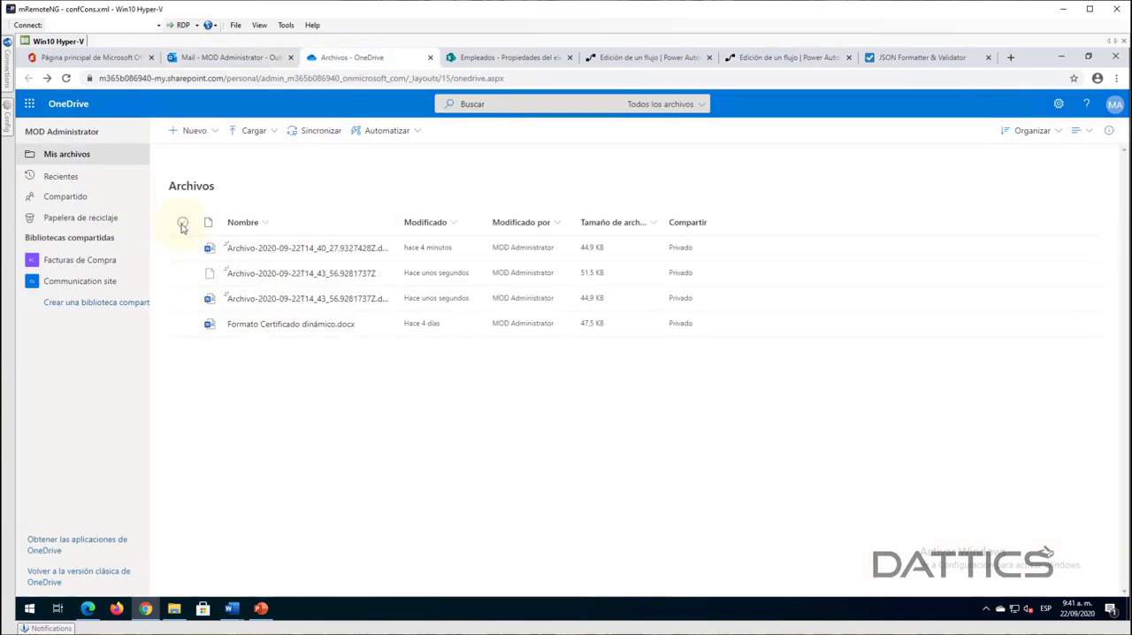
pyautogui.click(182, 222)
pyautogui.click(182, 324)
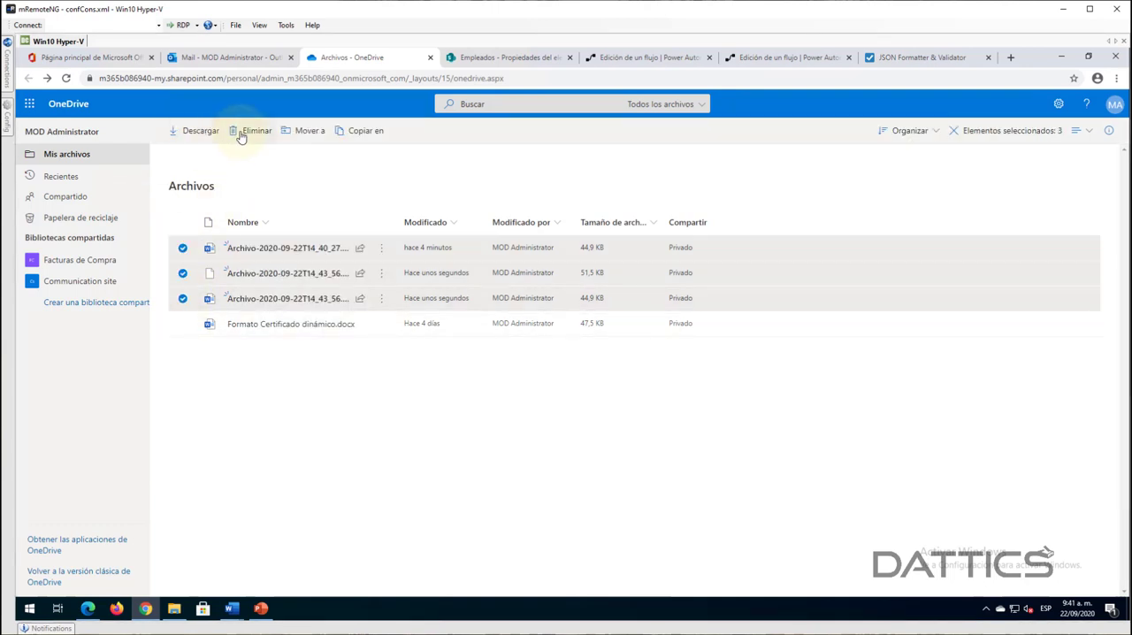
pyautogui.click(251, 130)
pyautogui.click(588, 368)
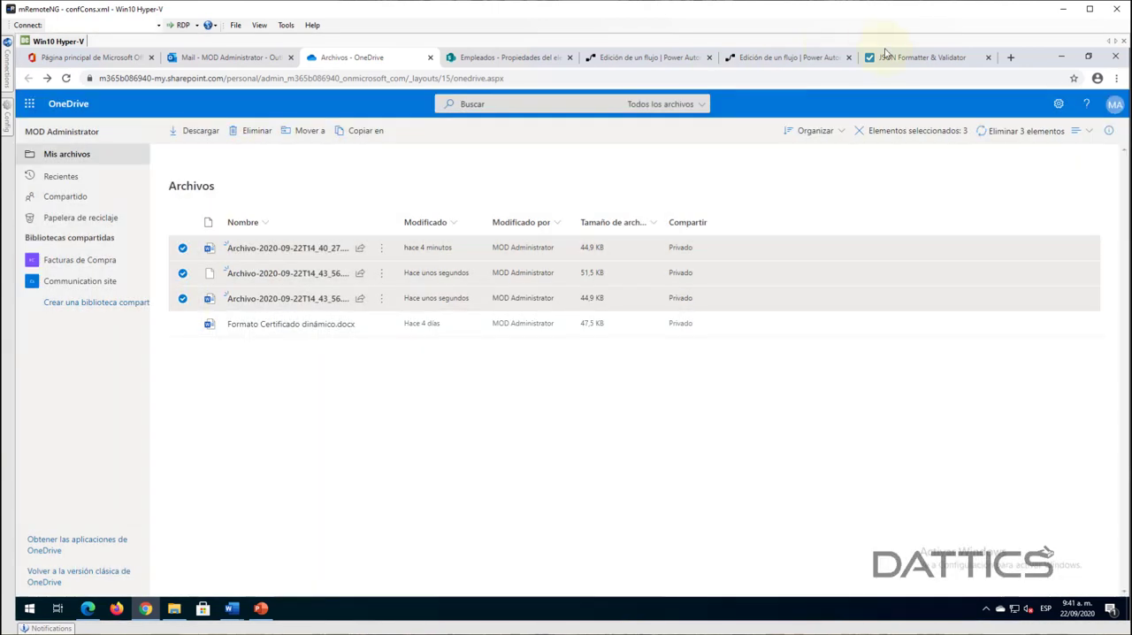
# - Run a manually triggered test of the corrected flow
pyautogui.click(778, 57)
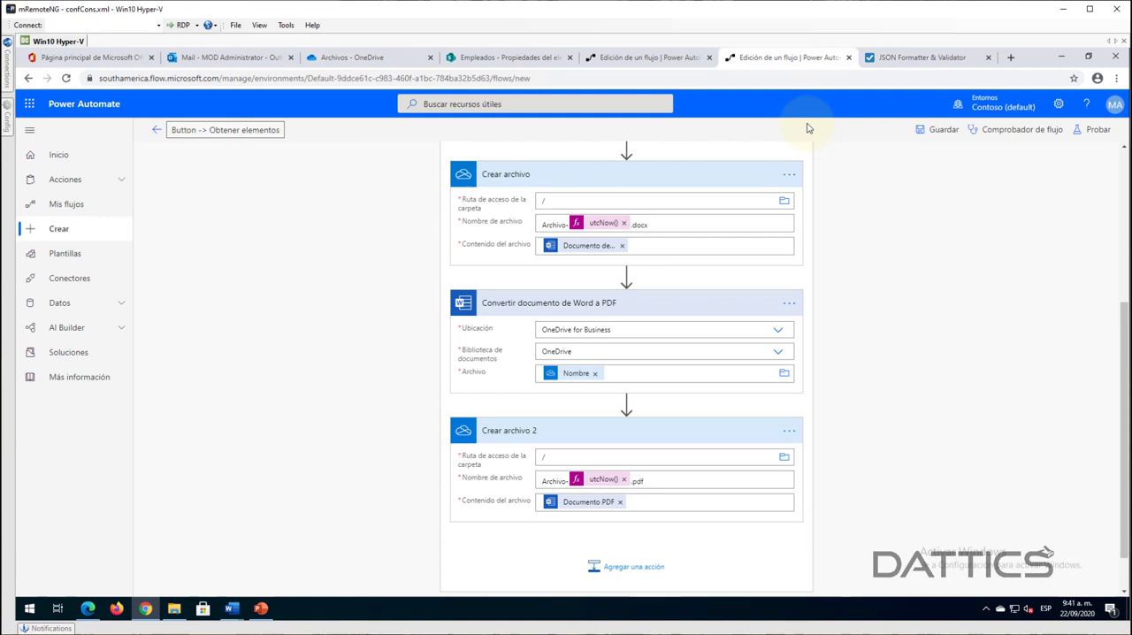
pyautogui.click(1091, 130)
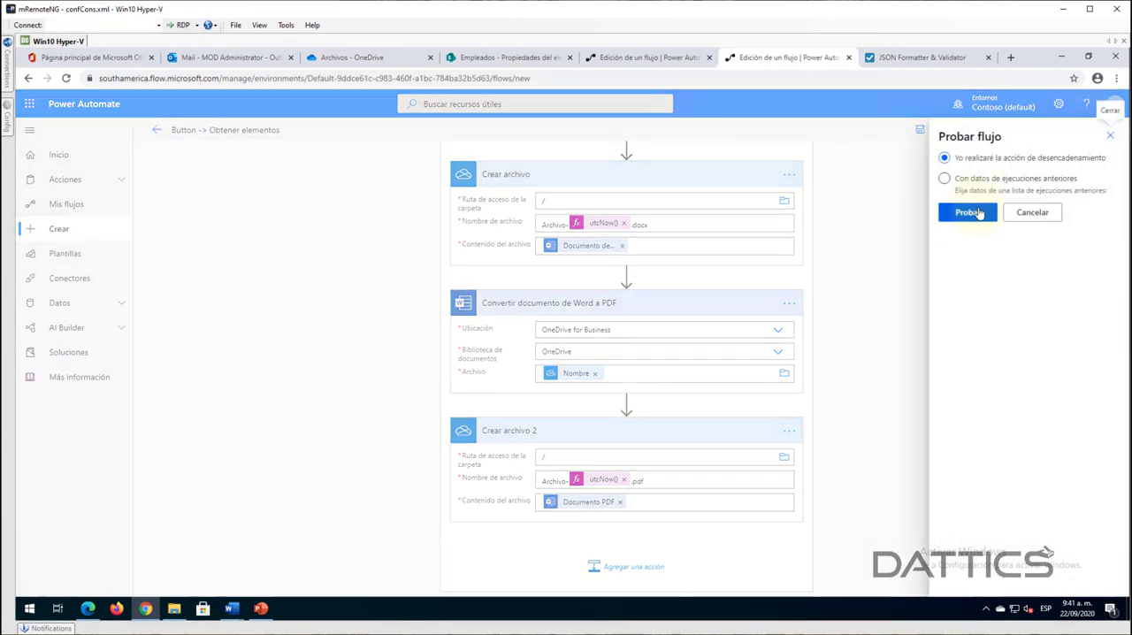
pyautogui.click(976, 191)
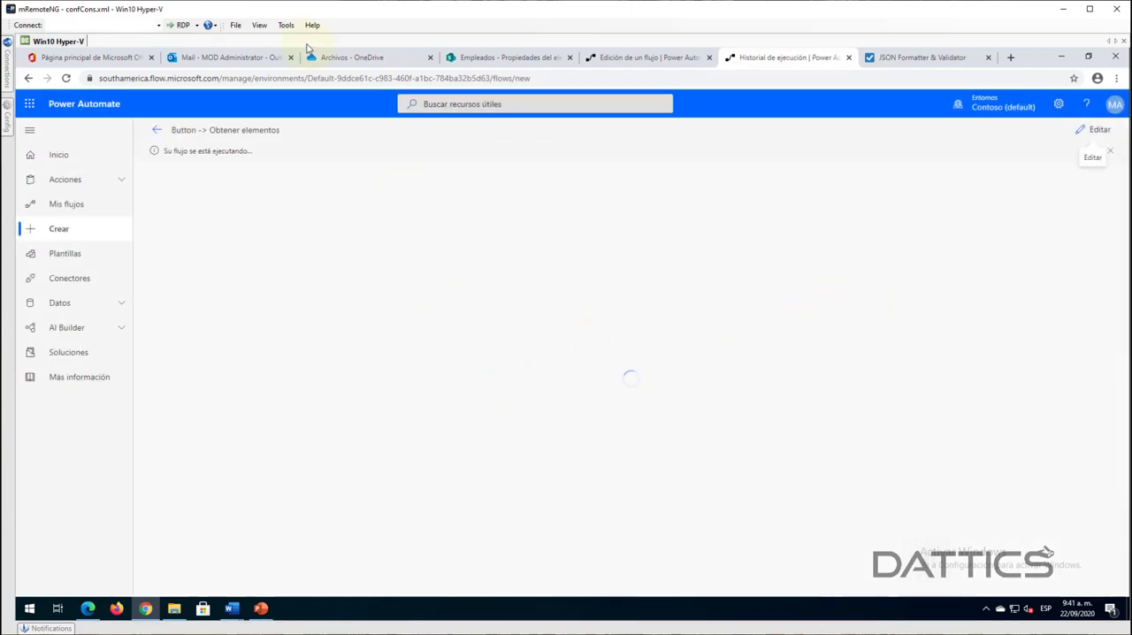
# - Check the new test's progress in the refreshed OneDrive file list, the run's Aplicar a cada uno loop and the mailbox
pyautogui.click(357, 58)
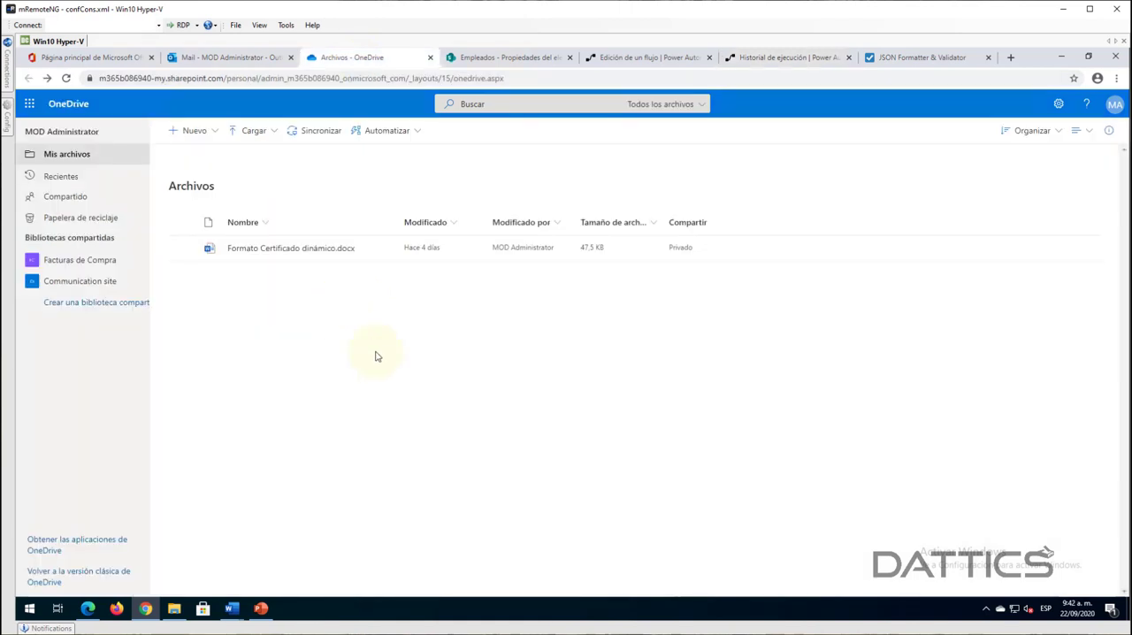
pyautogui.click(66, 78)
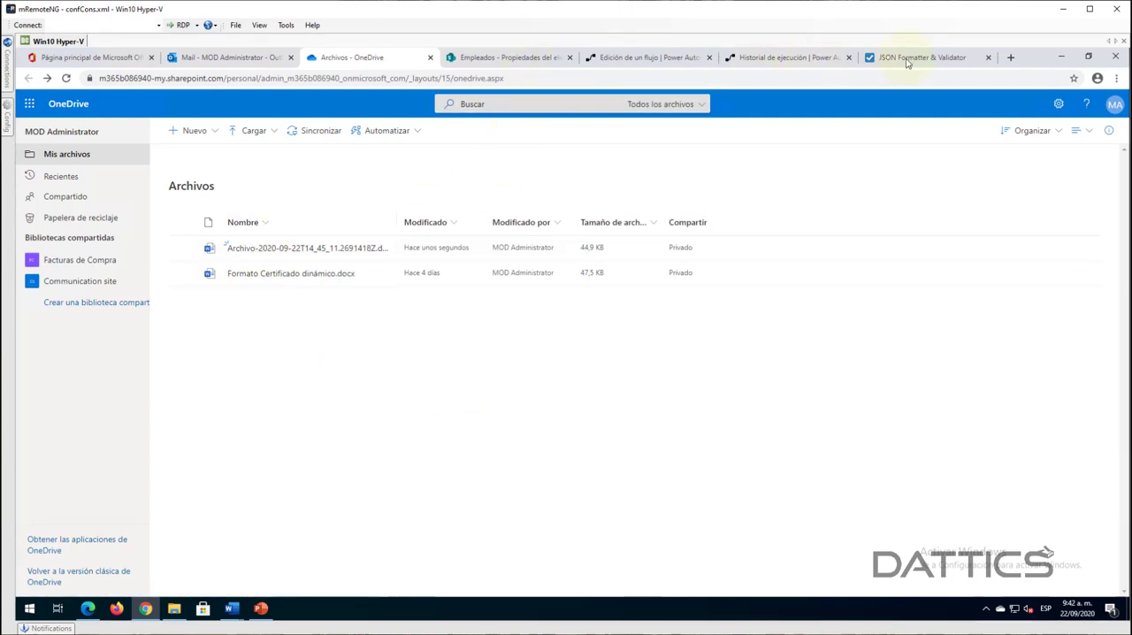
pyautogui.click(766, 58)
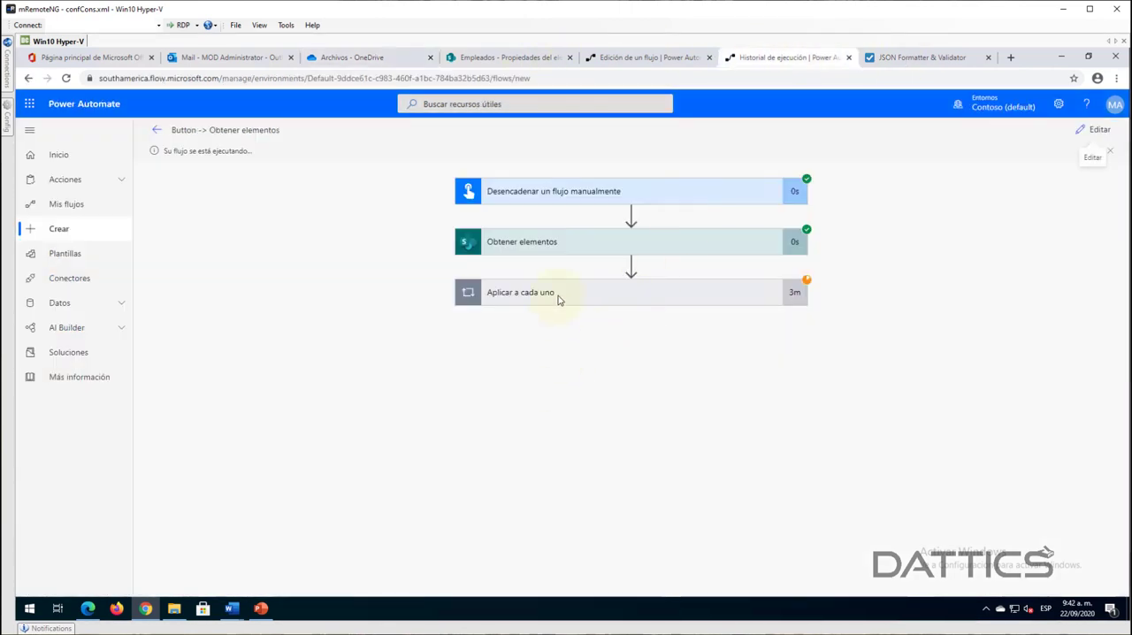
pyautogui.click(534, 301)
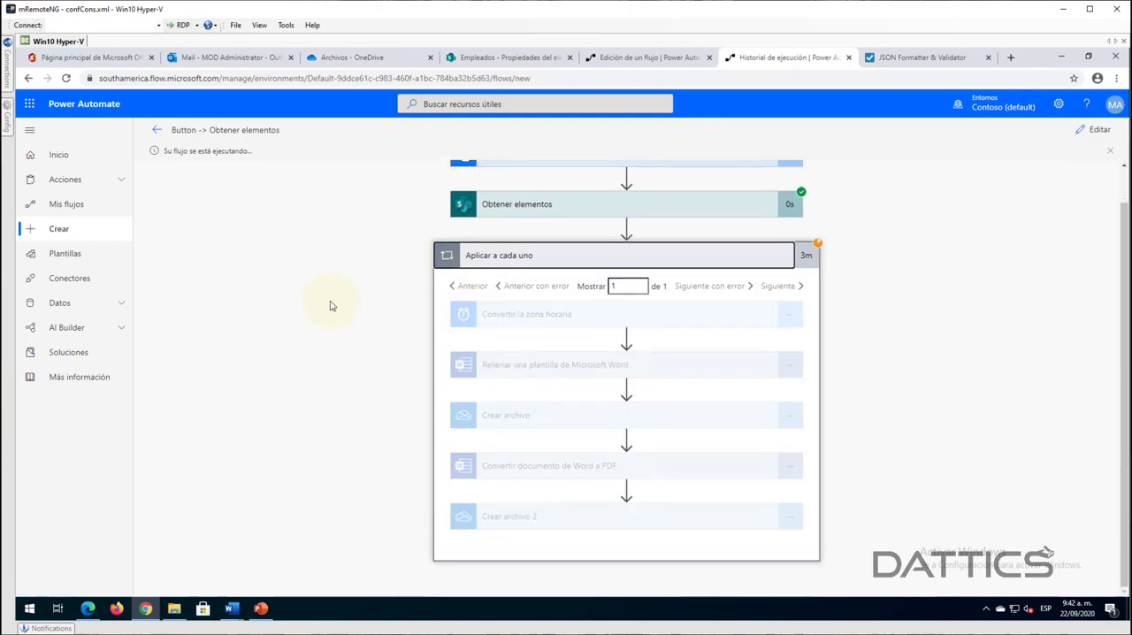
pyautogui.click(243, 58)
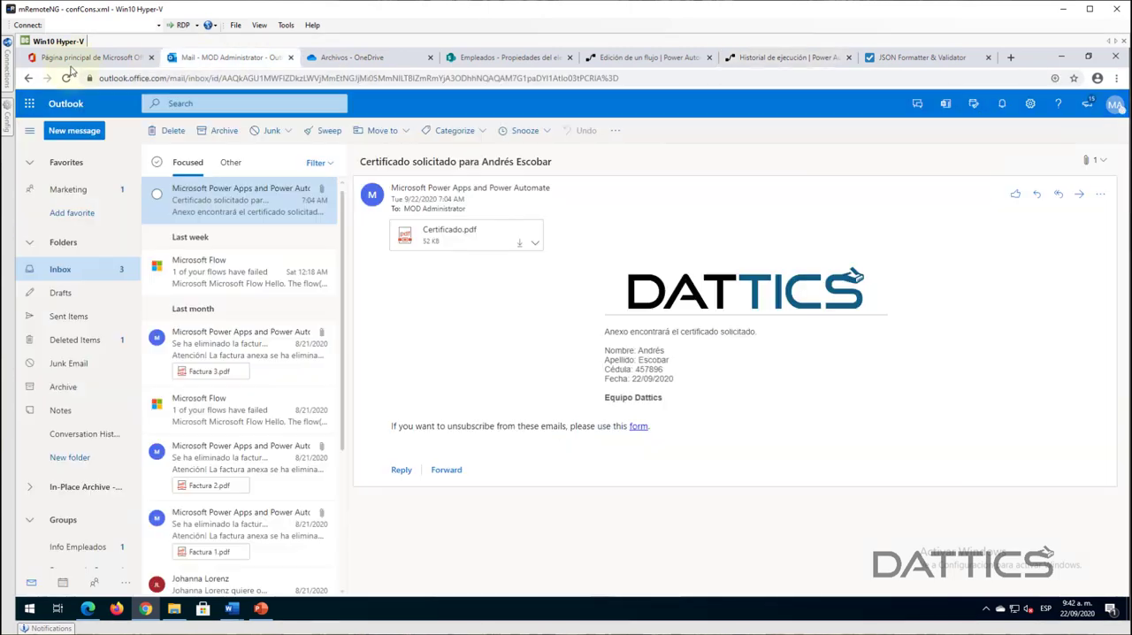
# - Preview the generated PDF certificate in OneDrive and return to the file list
pyautogui.click(348, 56)
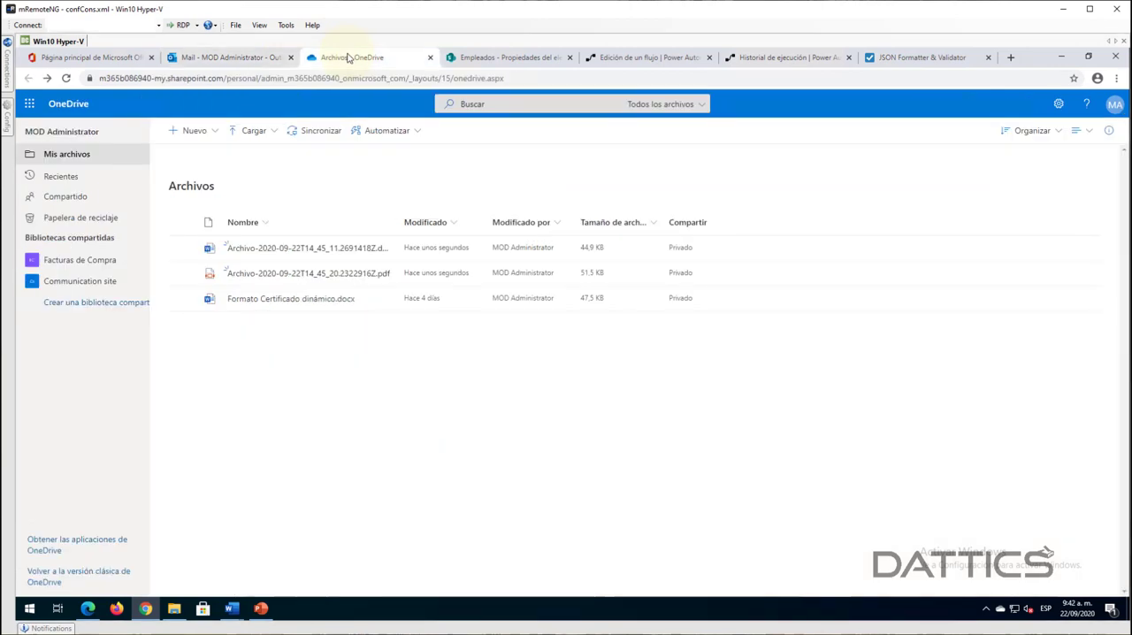
pyautogui.click(267, 276)
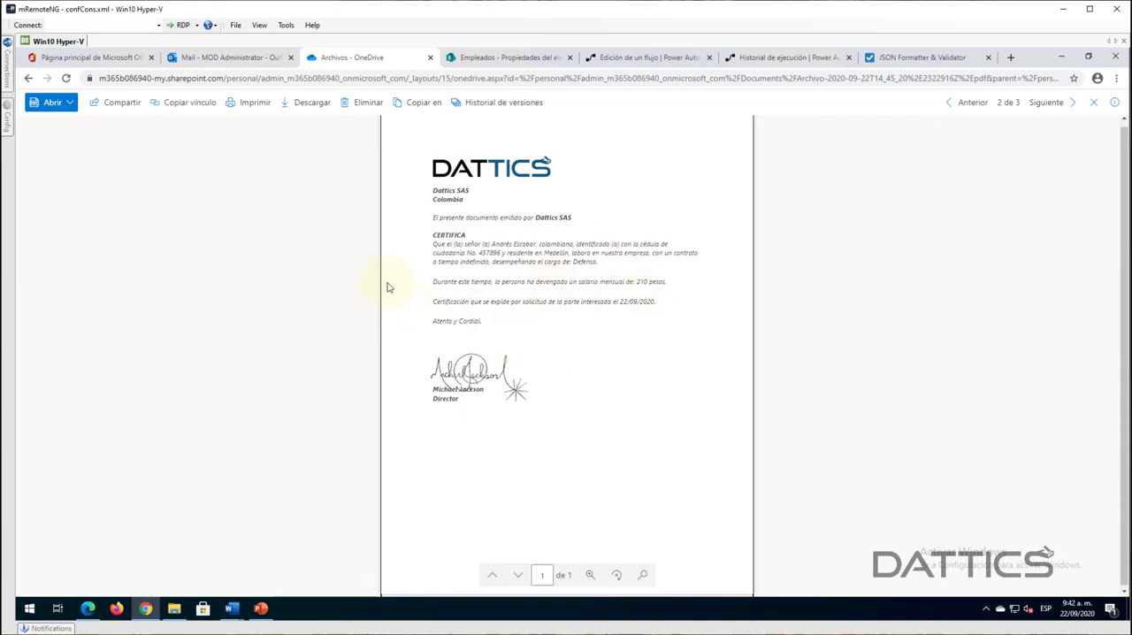
pyautogui.hotkey('alt', 'Left')
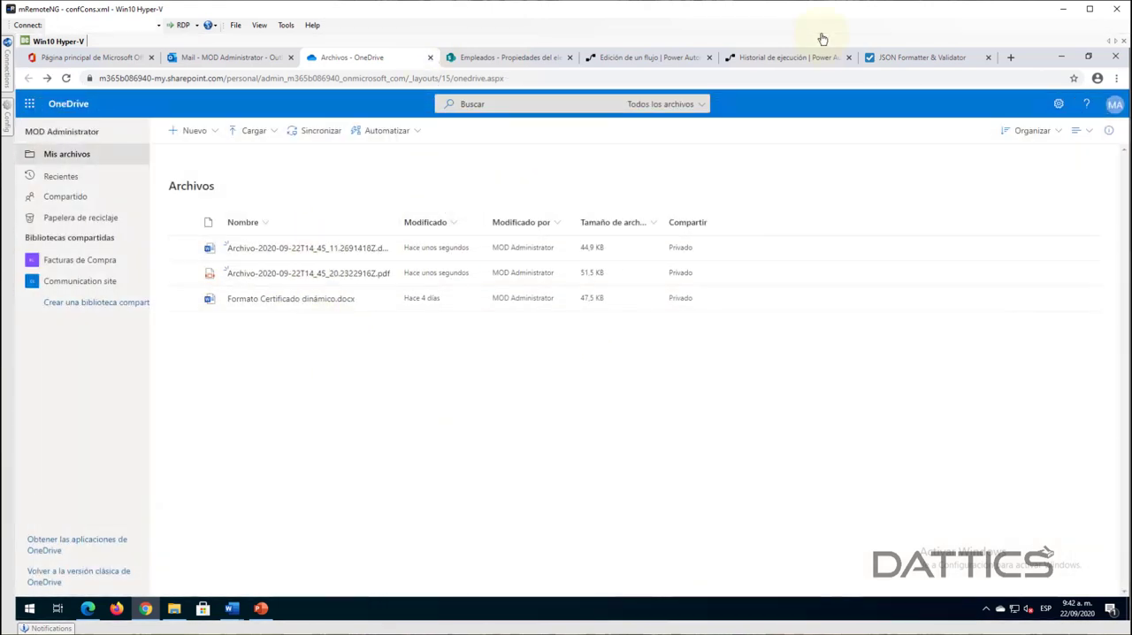
# - Reopen the flow for editing and collapse the Crear archivo and Convertir documento de Word a PDF actions
pyautogui.click(748, 60)
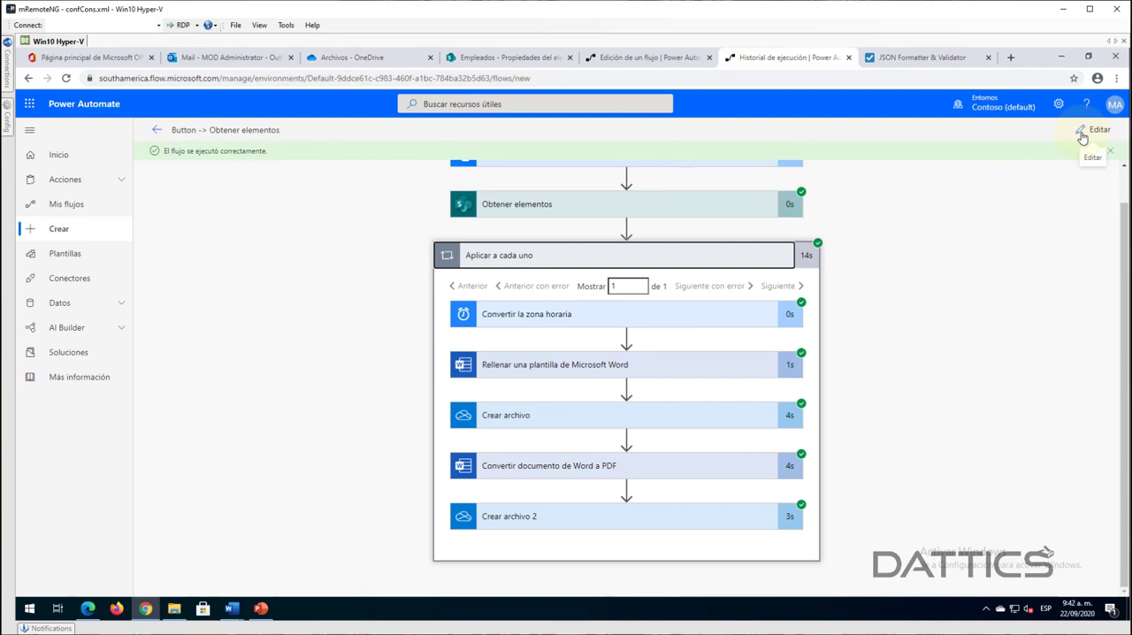
pyautogui.click(1082, 134)
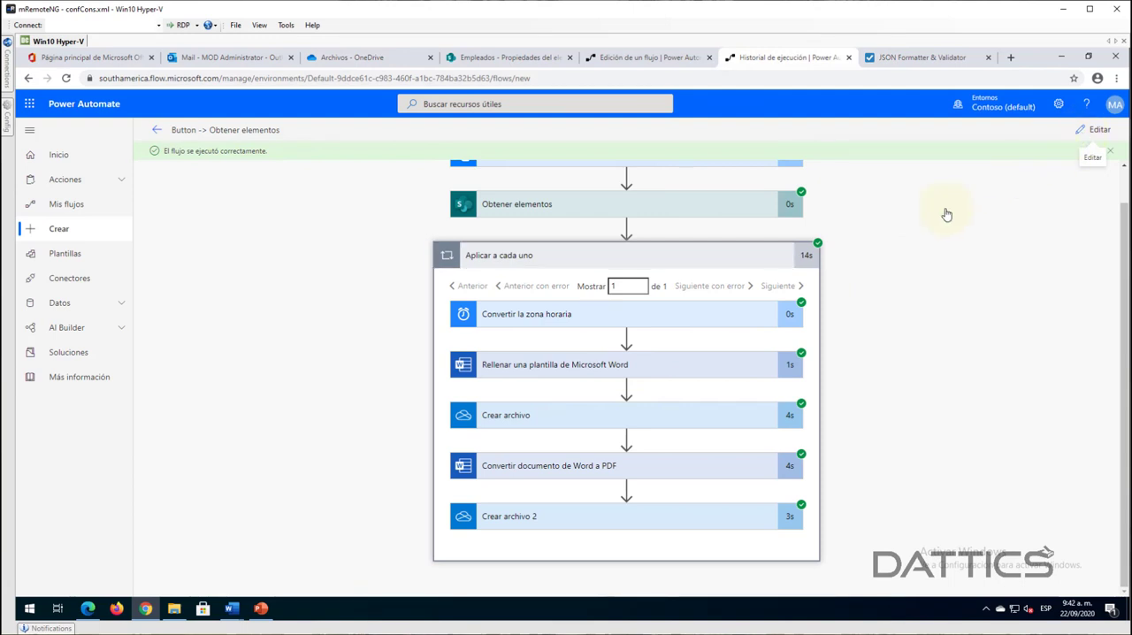
pyautogui.scroll(-2, 387, 482)
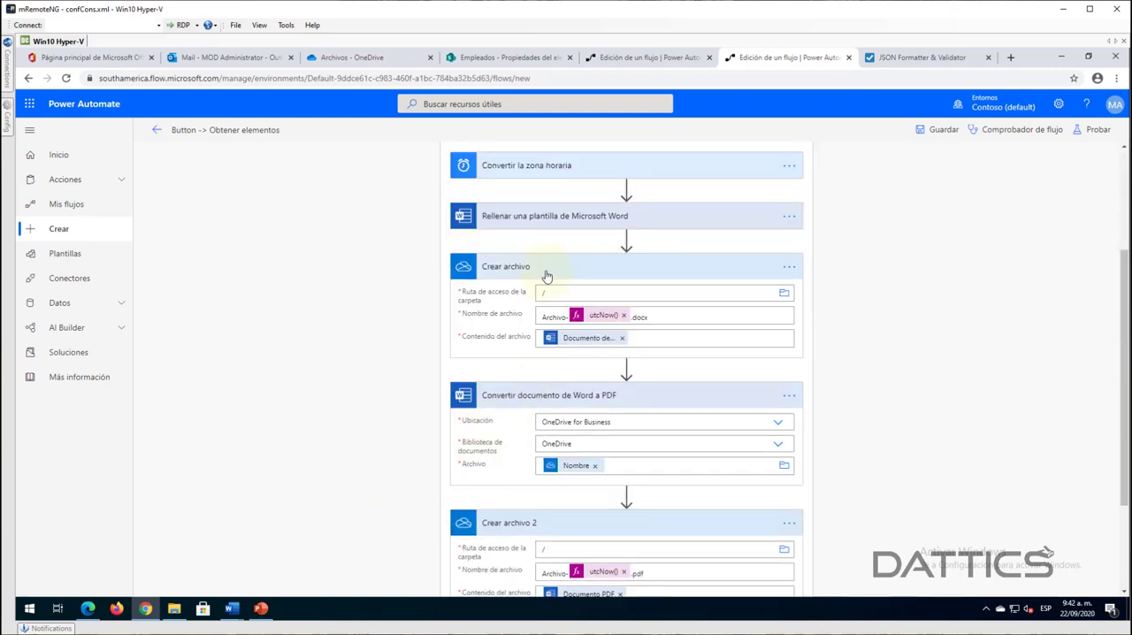
pyautogui.click(544, 274)
pyautogui.click(525, 316)
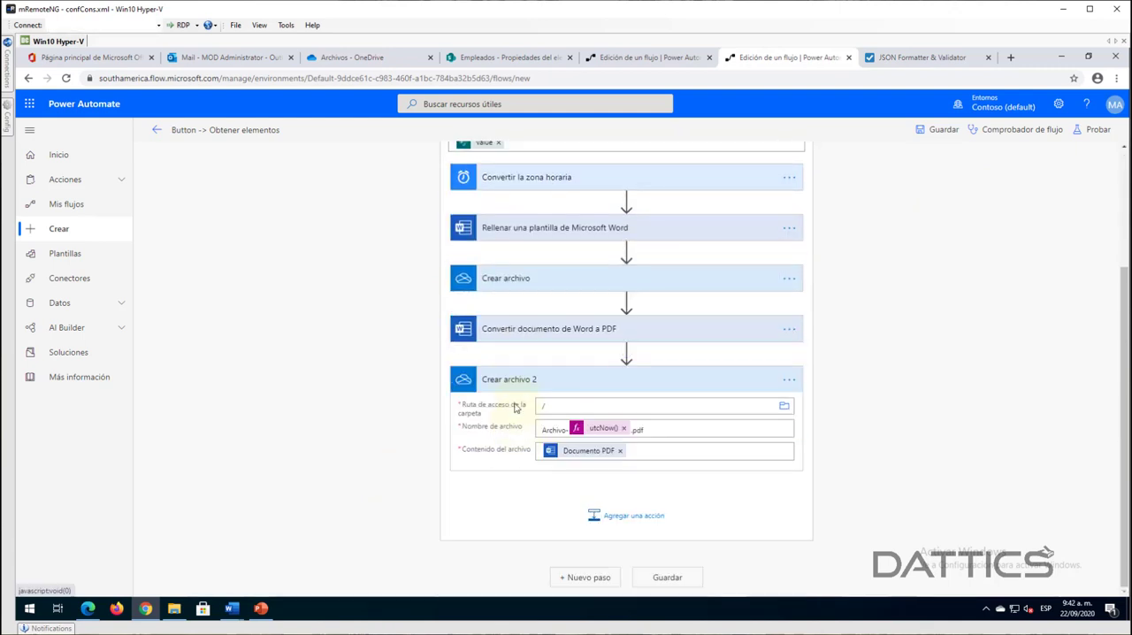
# - Add the OneDrive para la Empresa action Eliminar archivo after Crear archivo 2 in the Aplicar a cada uno loop
pyautogui.click(517, 380)
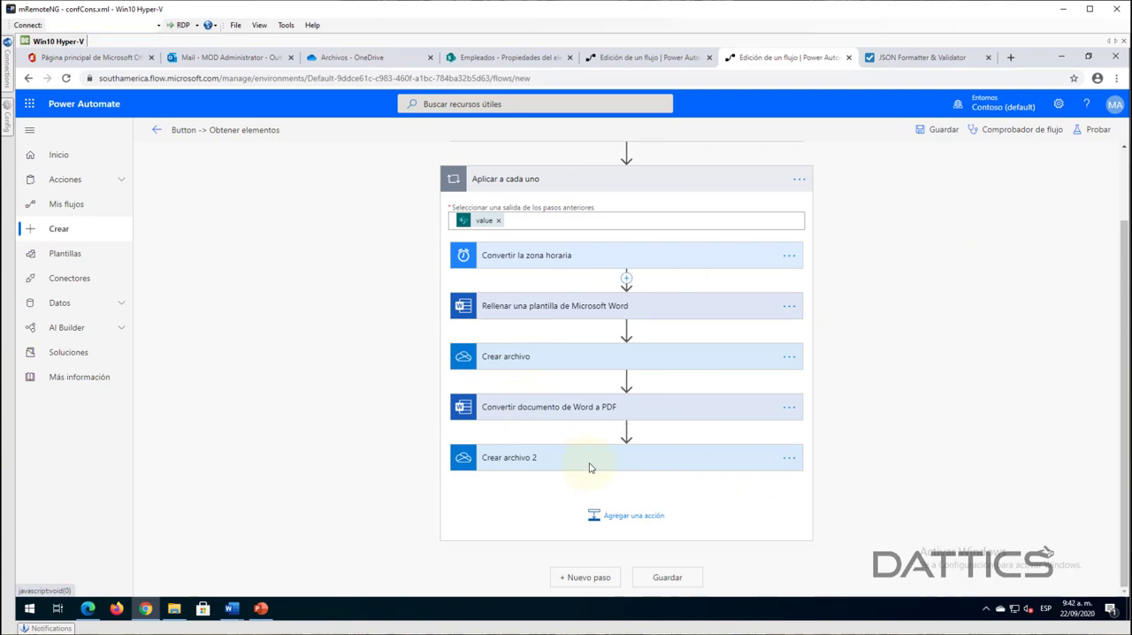
pyautogui.click(627, 521)
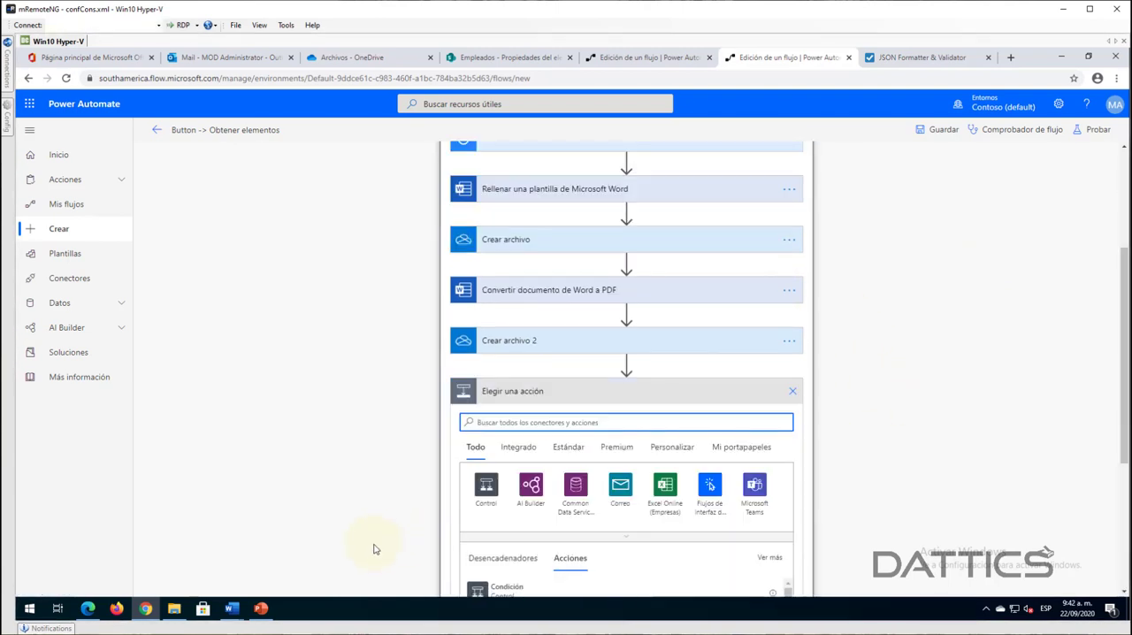
pyautogui.write('oned')
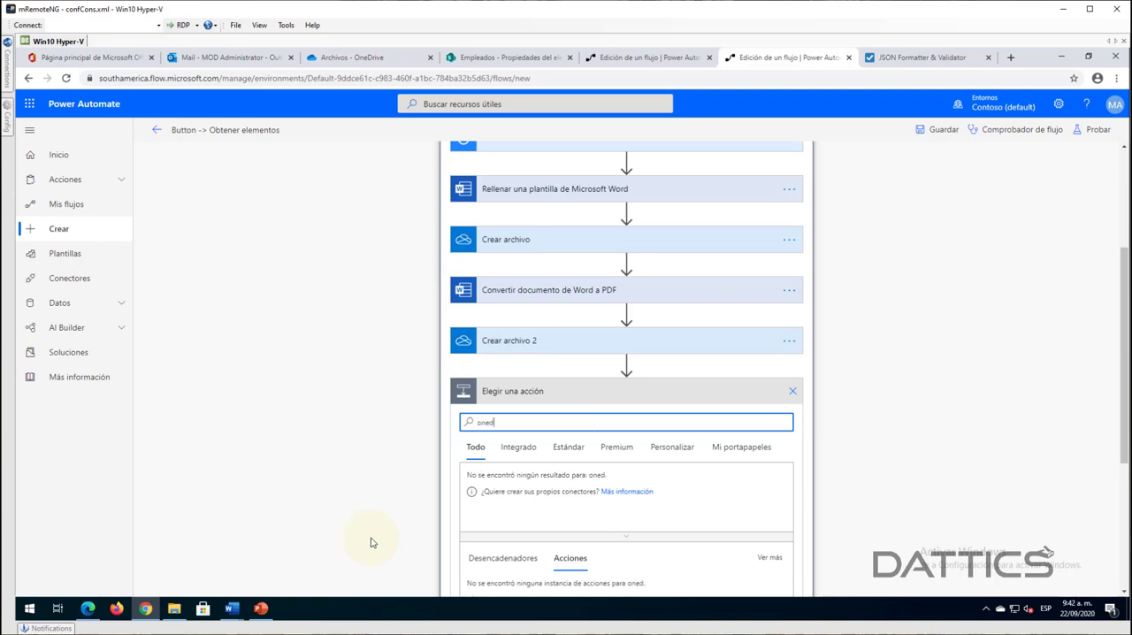
pyautogui.write('ri')
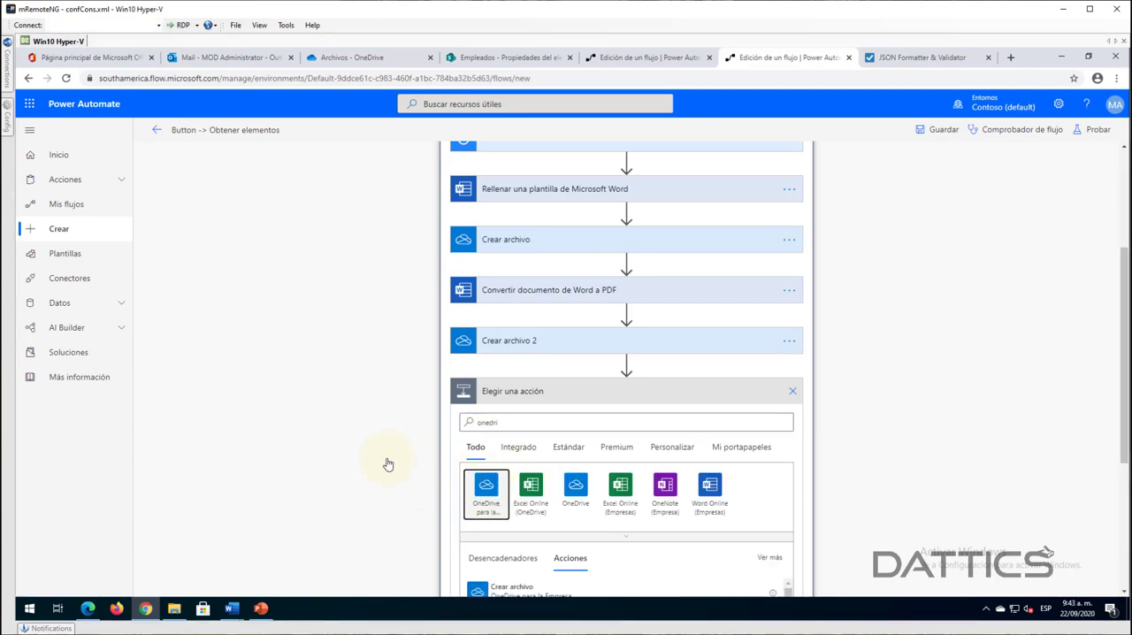
pyautogui.click(486, 488)
pyautogui.scroll(-1, 889, 419)
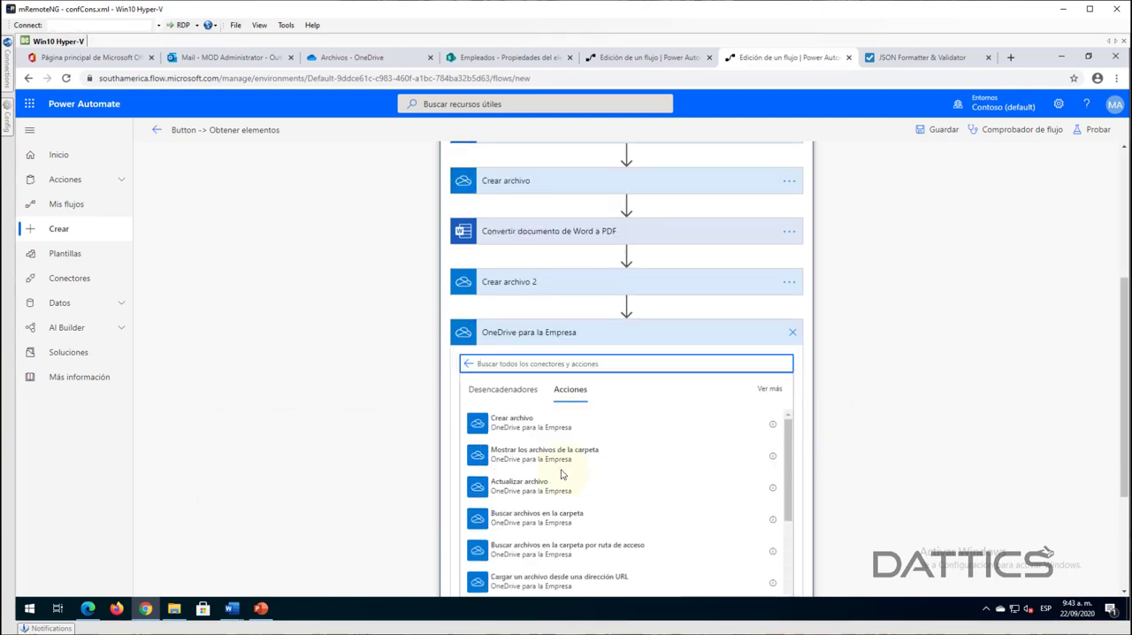
pyautogui.write('elimin')
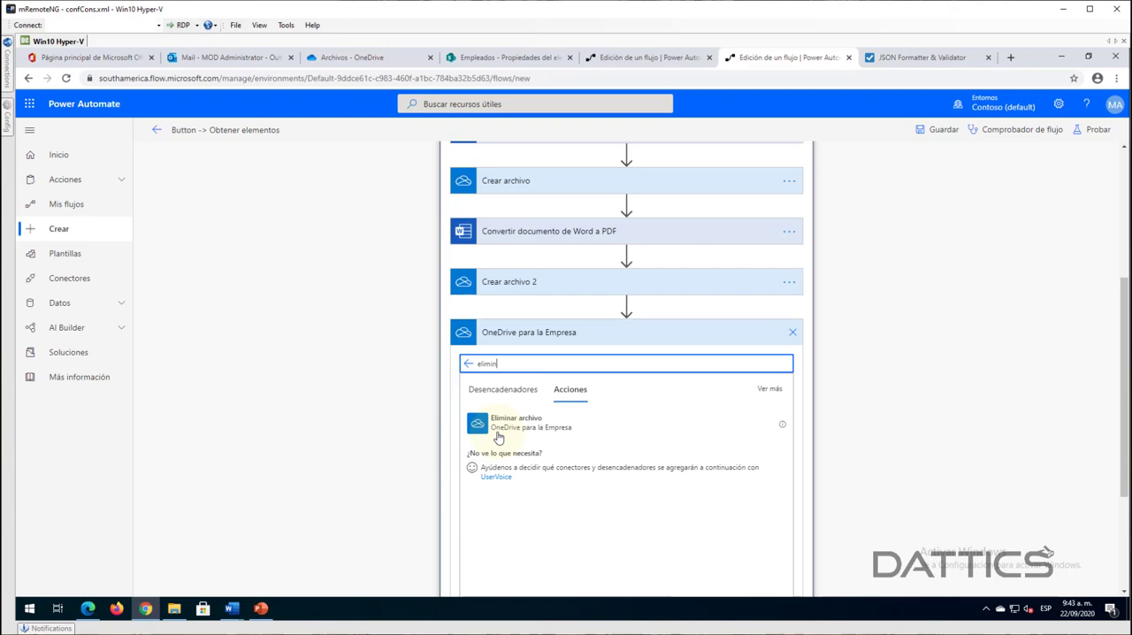
pyautogui.click(624, 438)
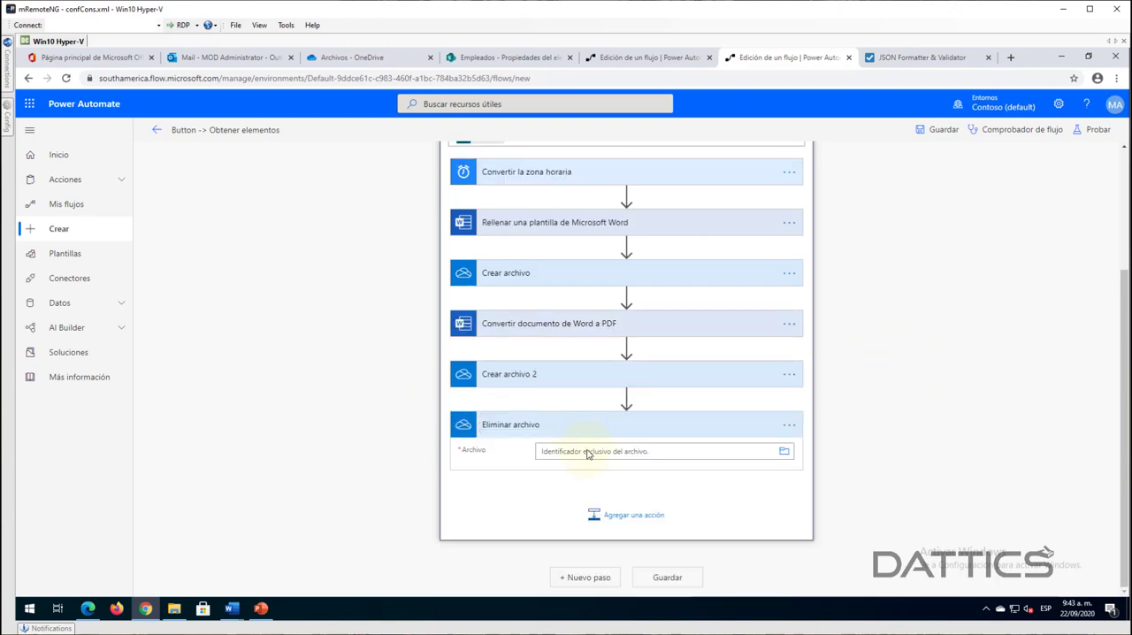
# - Set the Archivo field of Eliminar archivo to the dynamic content Identificador from Crear archivo, and collapse the action
pyautogui.click(758, 454)
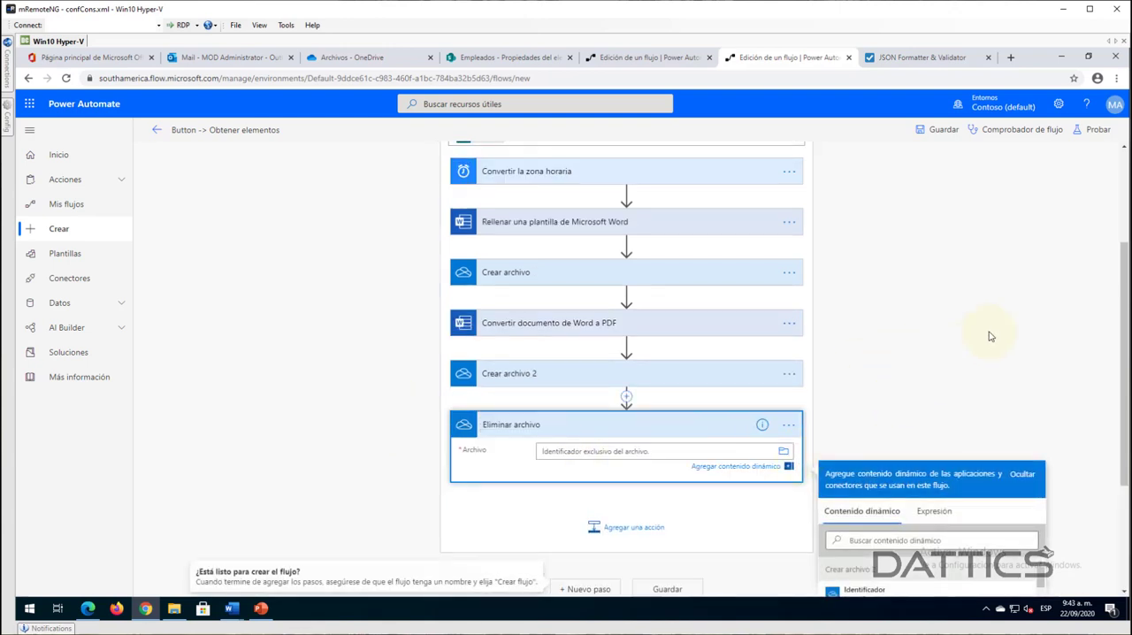
pyautogui.scroll(-2, 955, 328)
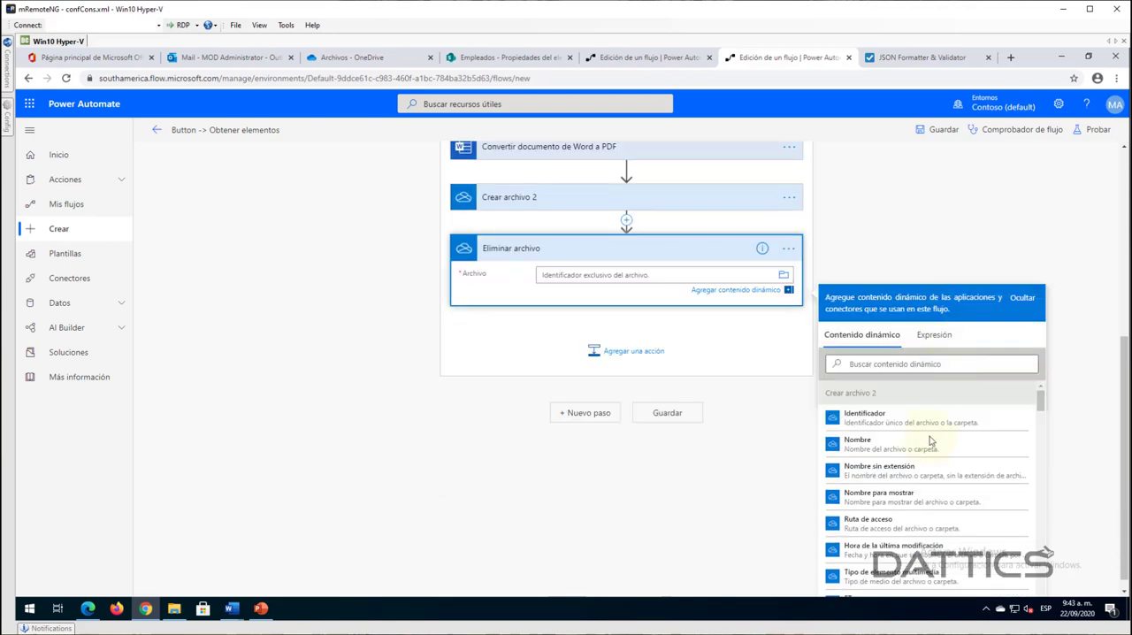
pyautogui.scroll(-5, 933, 459)
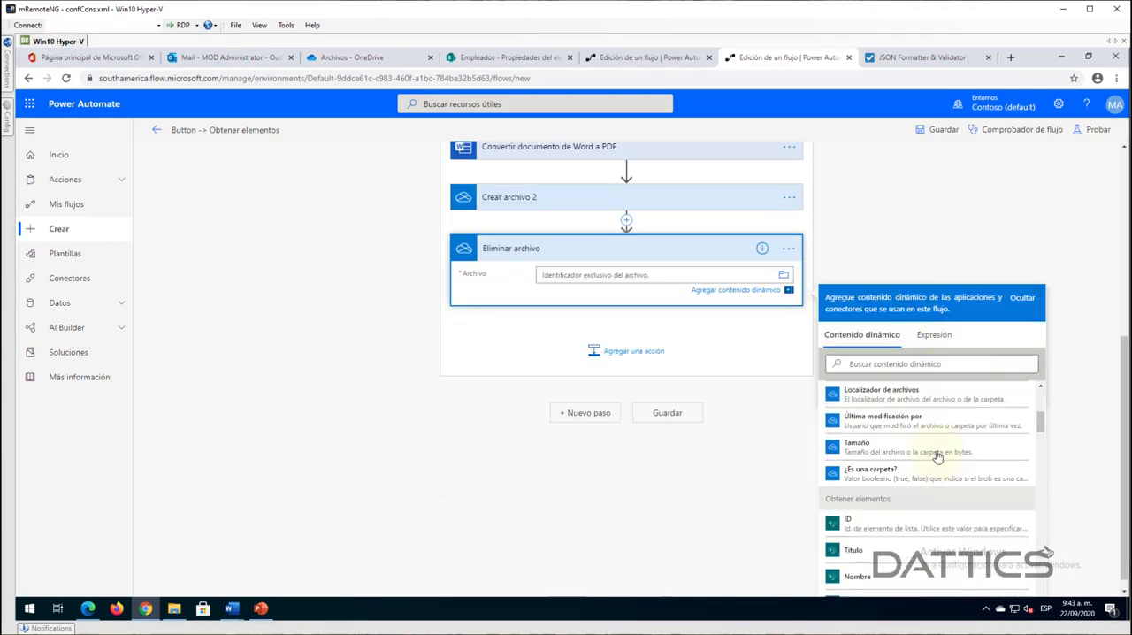
pyautogui.scroll(-6, 935, 497)
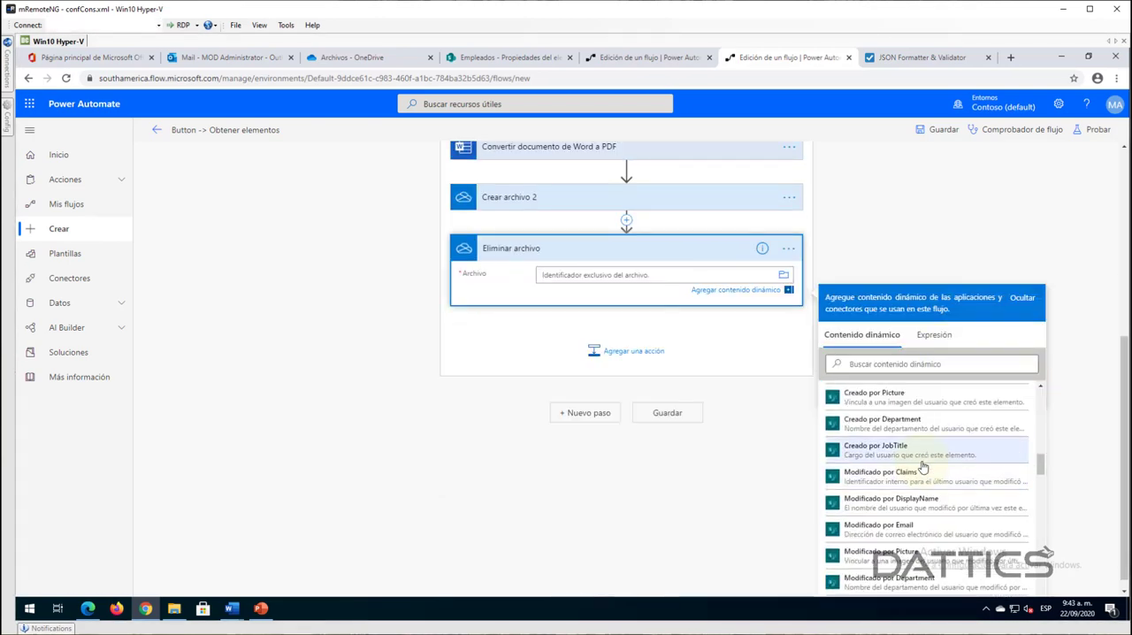
pyautogui.scroll(-10, 922, 469)
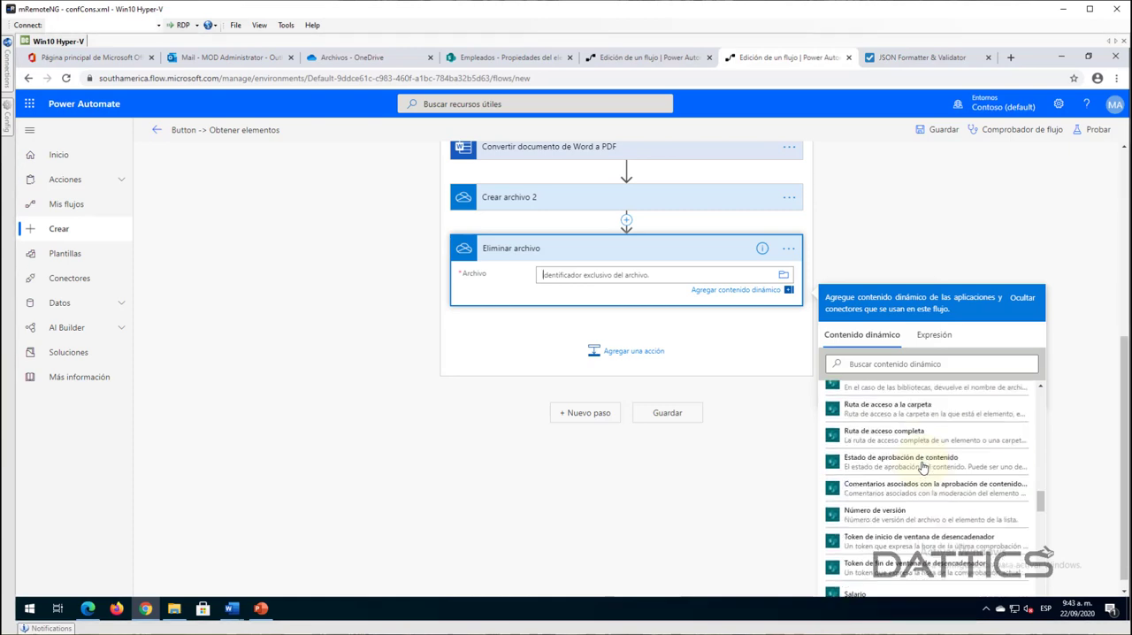
pyautogui.scroll(-10, 922, 472)
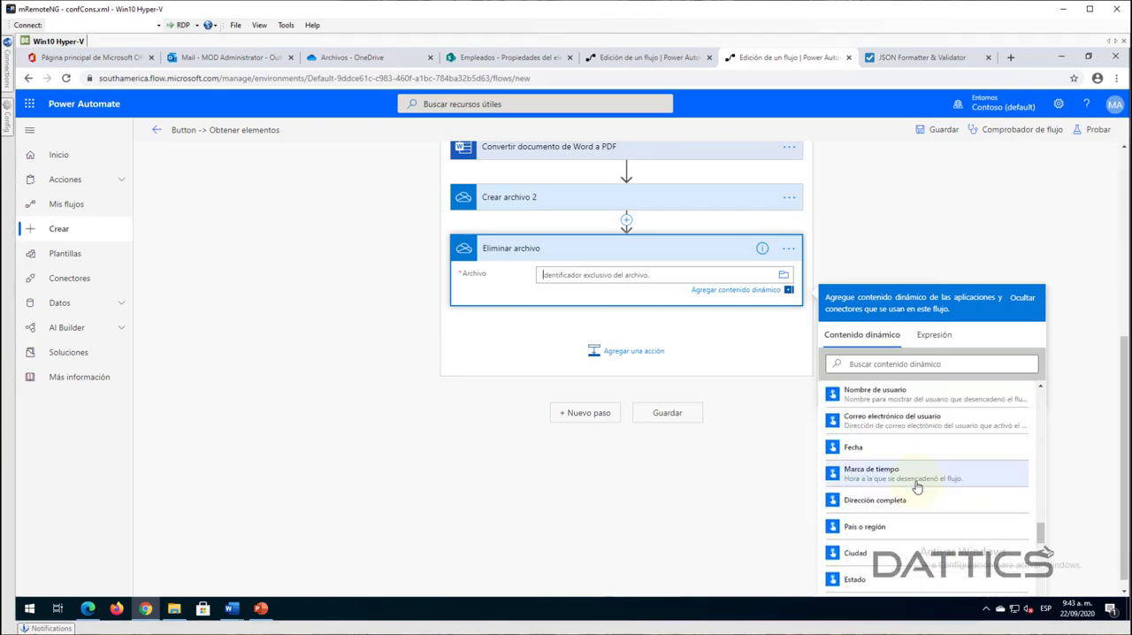
pyautogui.scroll(10, 918, 486)
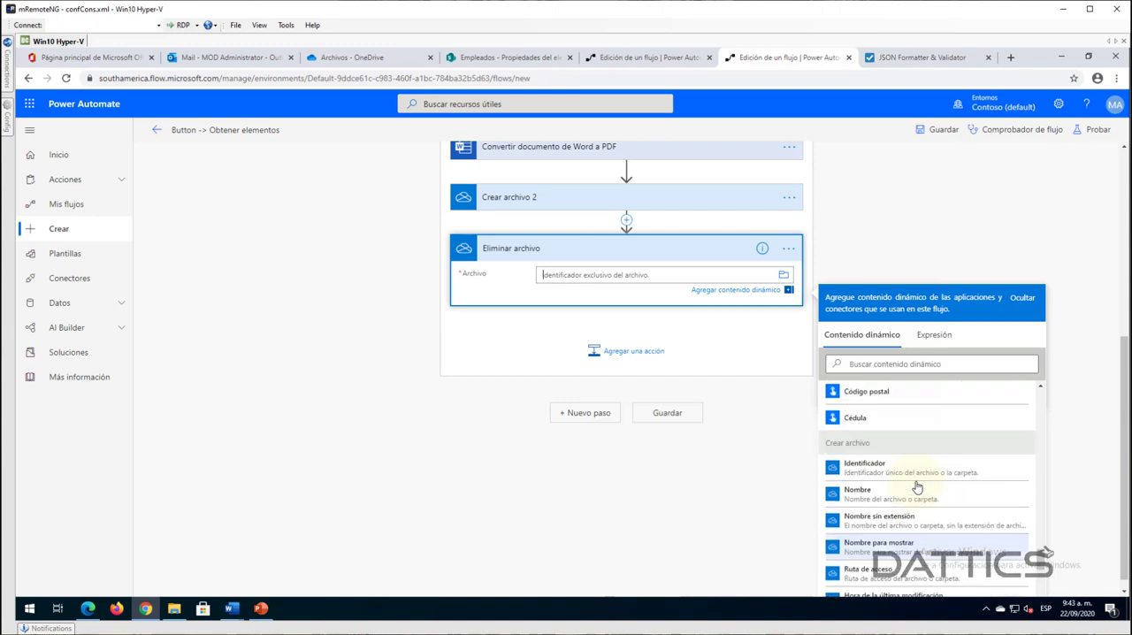
pyautogui.click(866, 466)
pyautogui.click(579, 273)
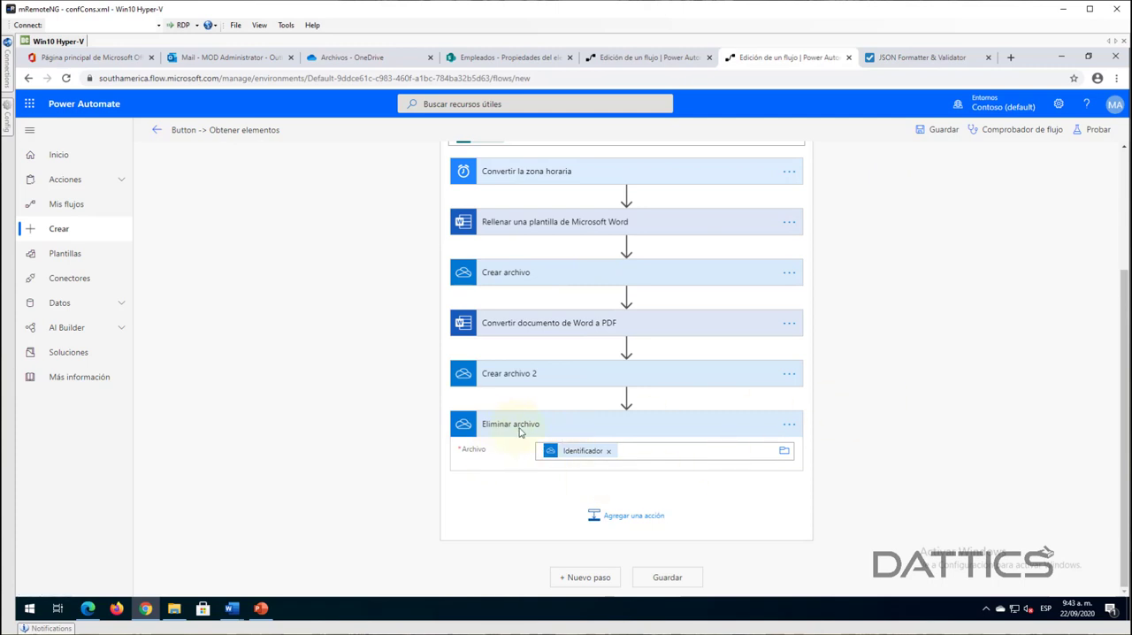
pyautogui.click(520, 428)
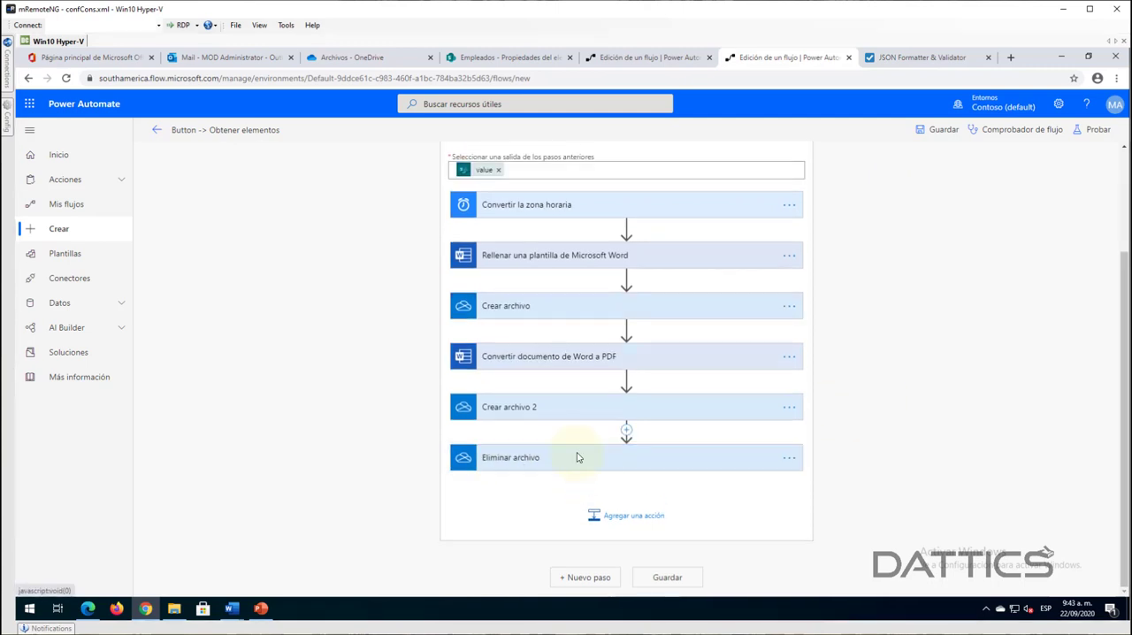
# - Add the Correo action Enviar una notificación por correo electrónico (V3) after Eliminar archivo, with the administrator account as recipient
pyautogui.click(601, 517)
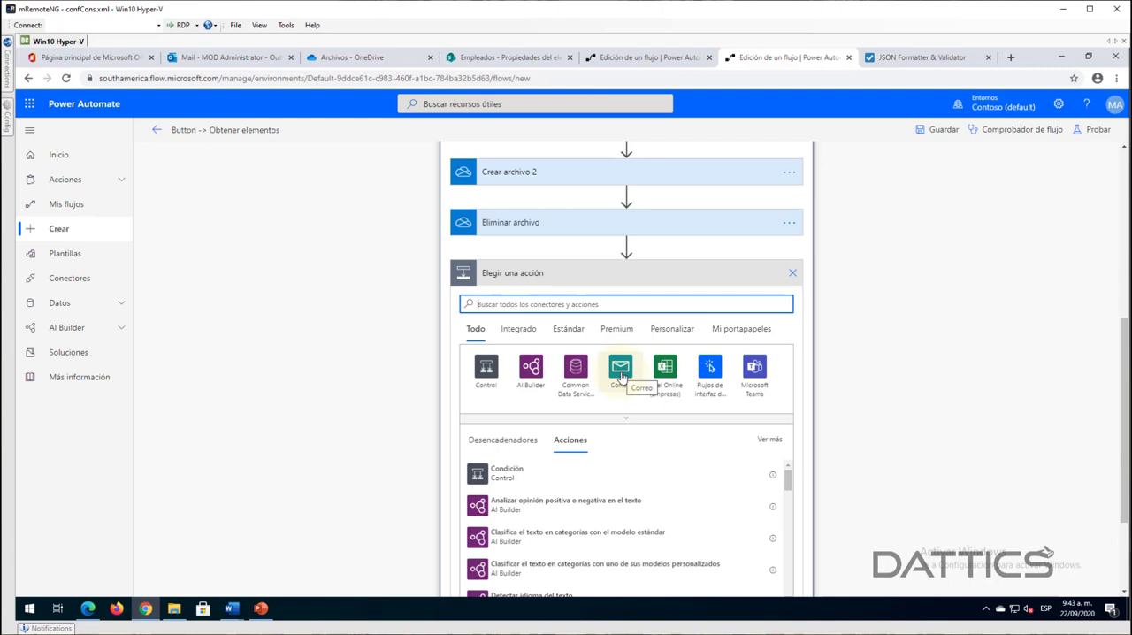
pyautogui.click(621, 365)
pyautogui.click(621, 368)
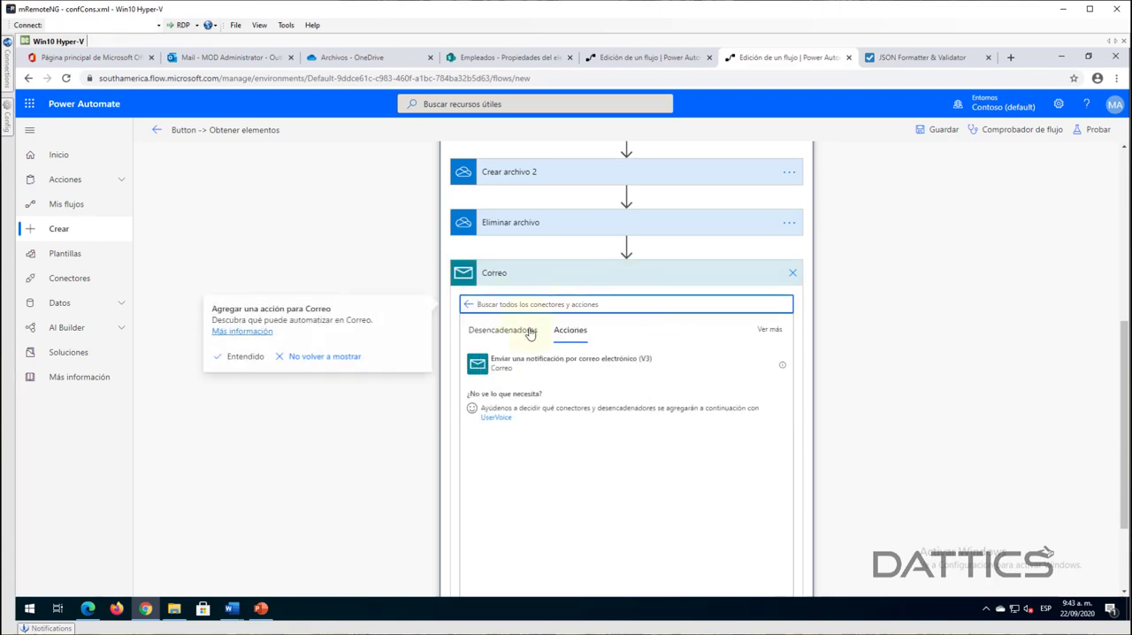
pyautogui.click(533, 367)
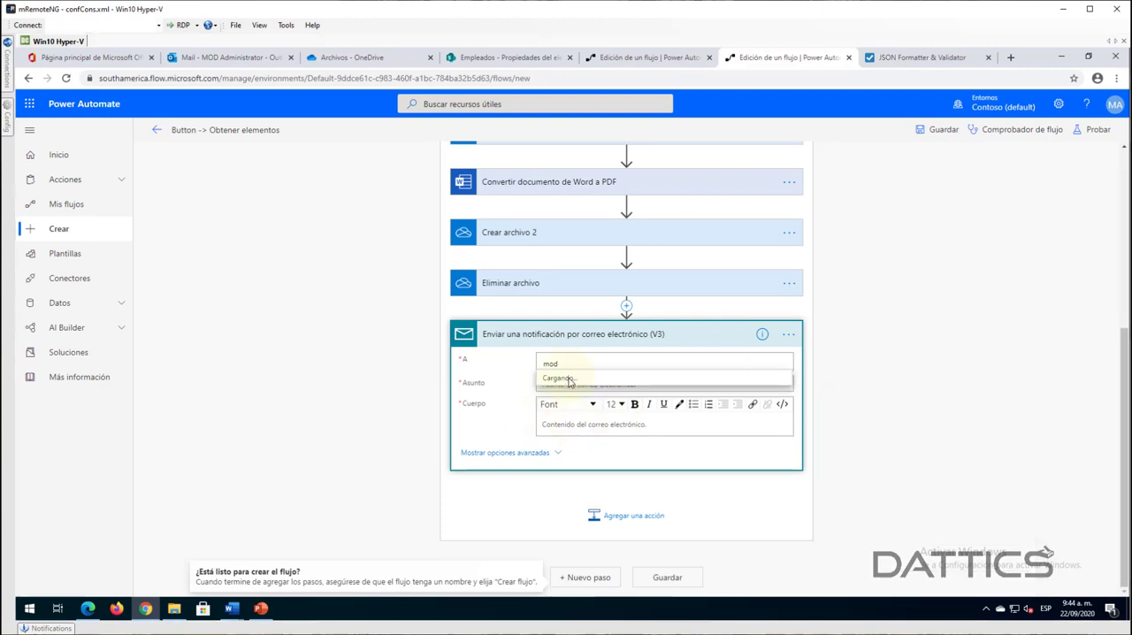
pyautogui.click(574, 386)
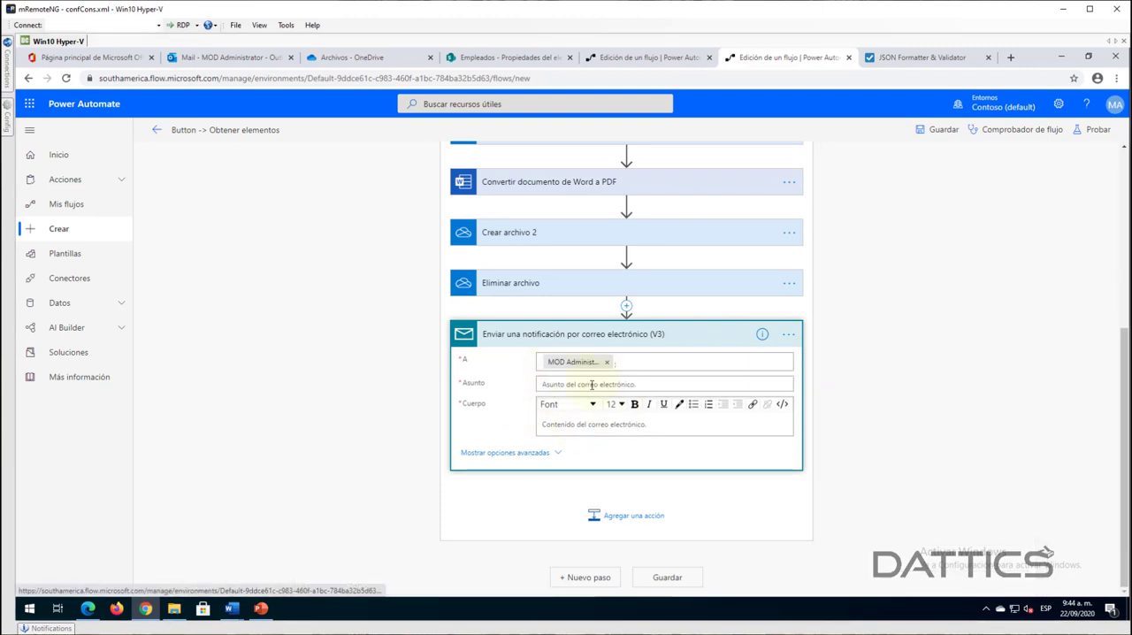
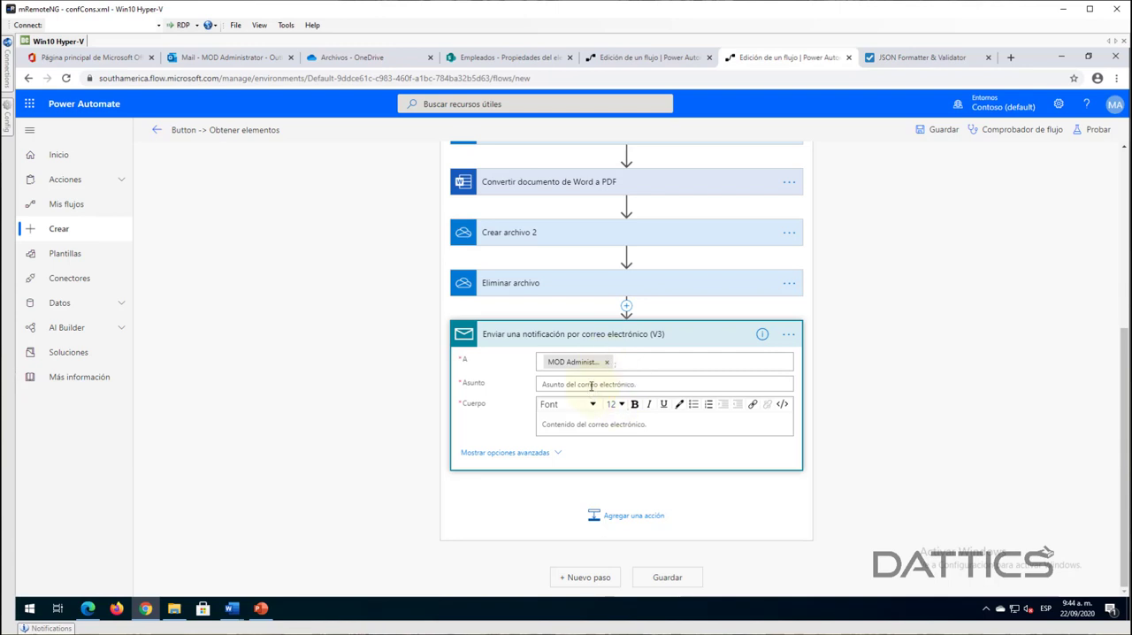
# - Set the email notification's Asunto to "Certificado Webinar" and enter "Hola" as the Cuerpo
pyautogui.click(591, 385)
pyautogui.write('Cert')
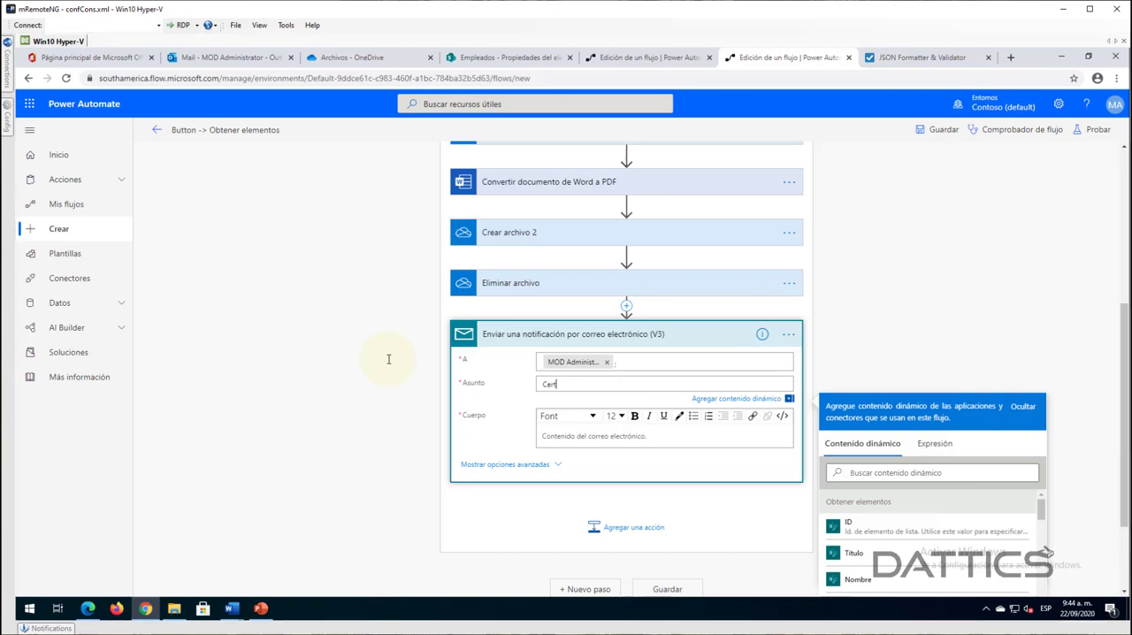
pyautogui.write('ificado')
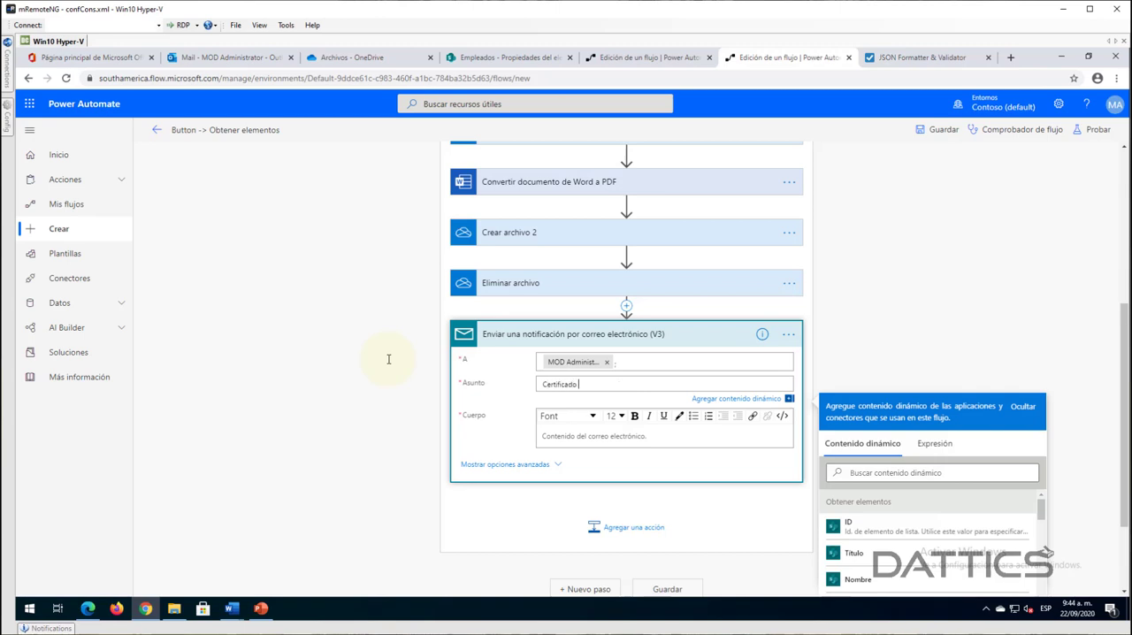
pyautogui.write(' Webinar')
pyautogui.click(571, 435)
pyautogui.write('Hol')
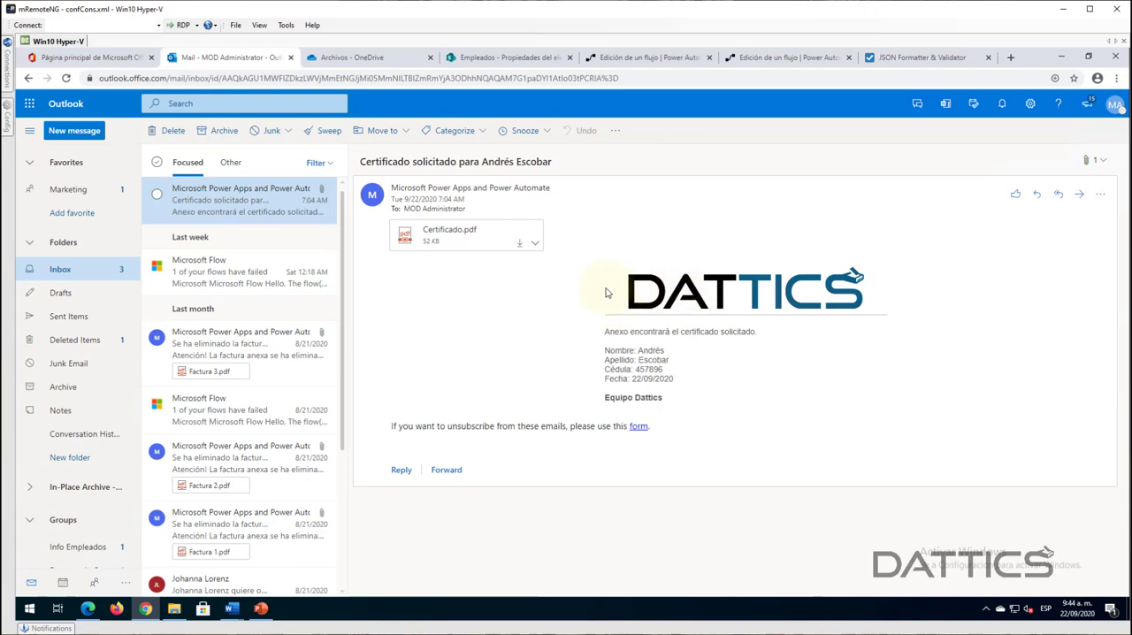
# - Review the body of the received certificate email in Outlook, and copy the entire HTML Cuerpo of the email action in the Certificados - Demo flow
pyautogui.moveTo(631, 327); pyautogui.dragTo(601, 289)
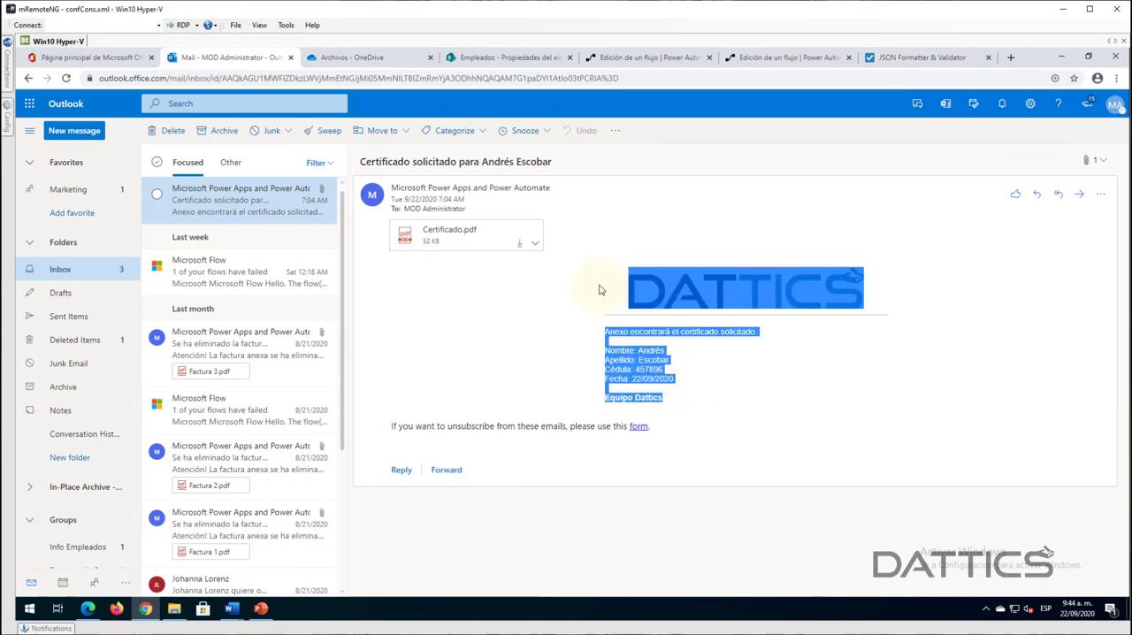
pyautogui.click(729, 362)
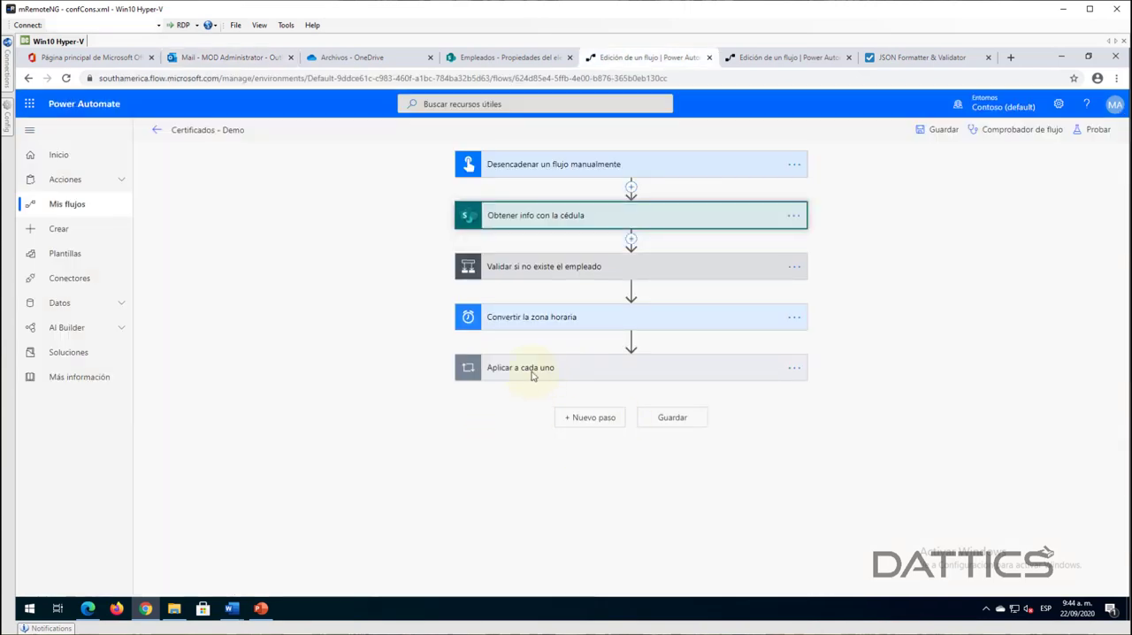
pyautogui.click(532, 377)
pyautogui.scroll(-5, 878, 384)
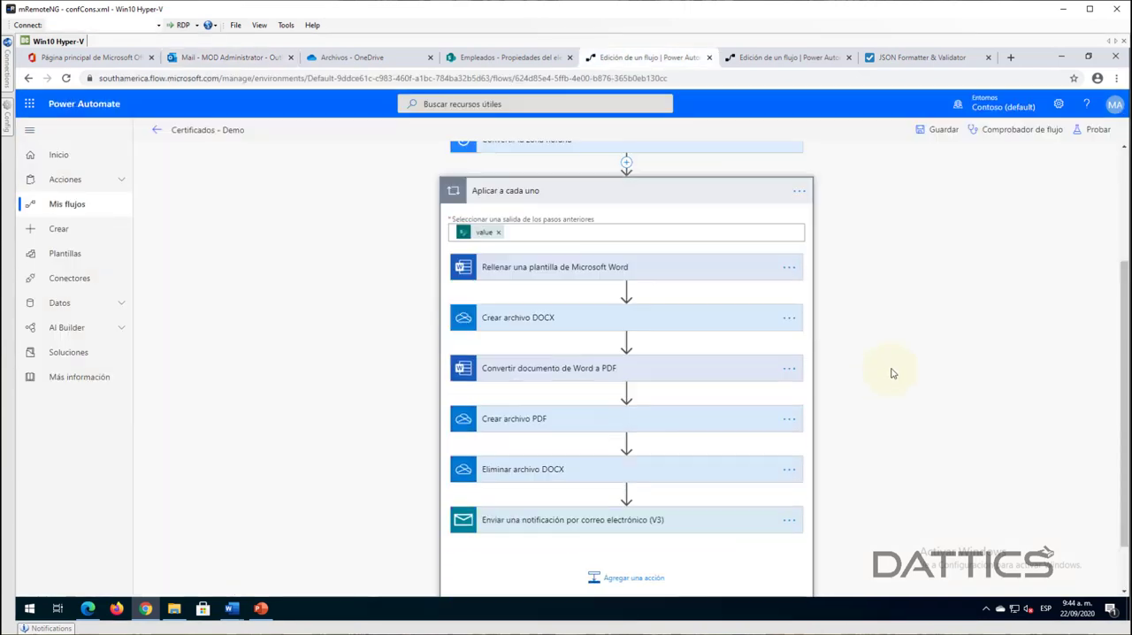
pyautogui.click(576, 462)
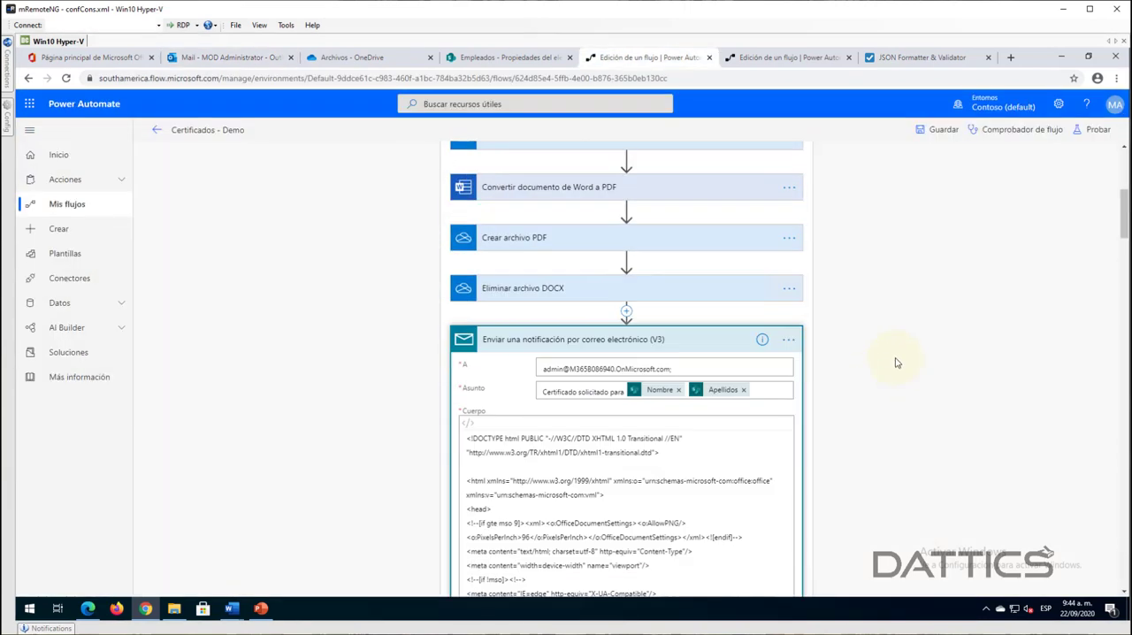
pyautogui.click(605, 496)
pyautogui.hotkey('ctrl', 'a')
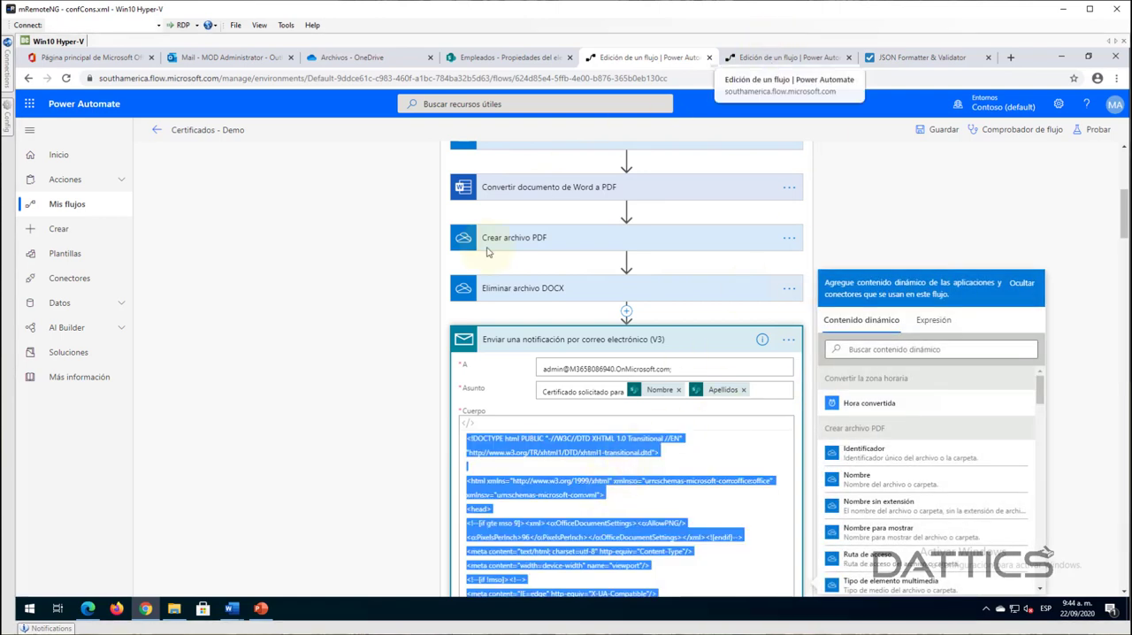
# - Back in the Button -> Obtener elementos flow, replace the email's Cuerpo with the copied HTML in code view
pyautogui.click(769, 59)
pyautogui.moveTo(566, 435); pyautogui.dragTo(509, 433)
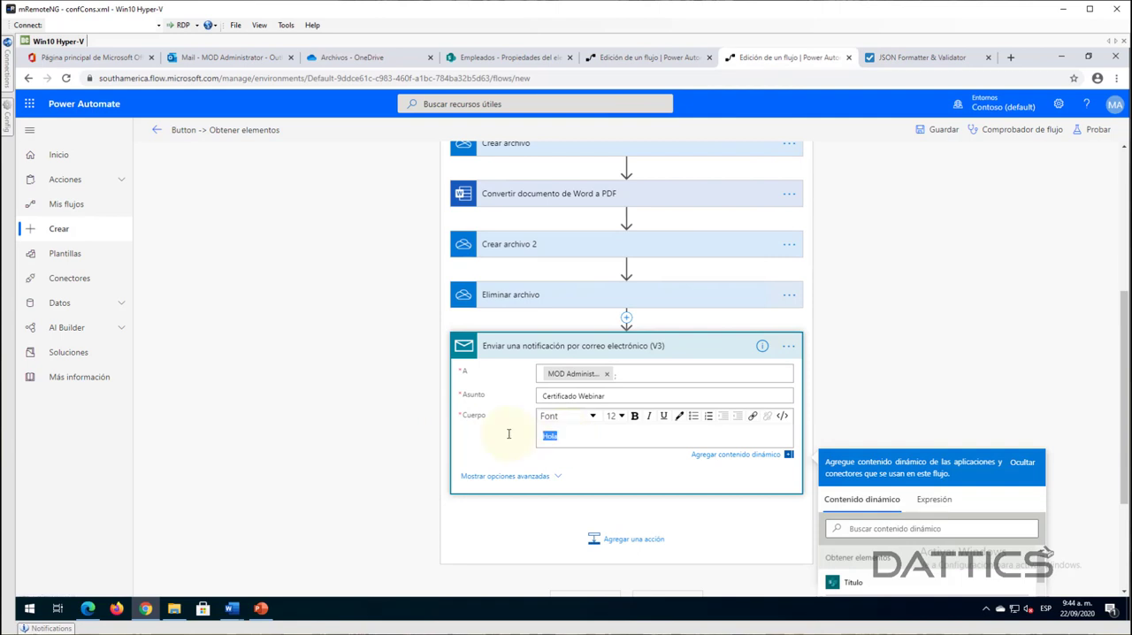
pyautogui.press('BackSpace')
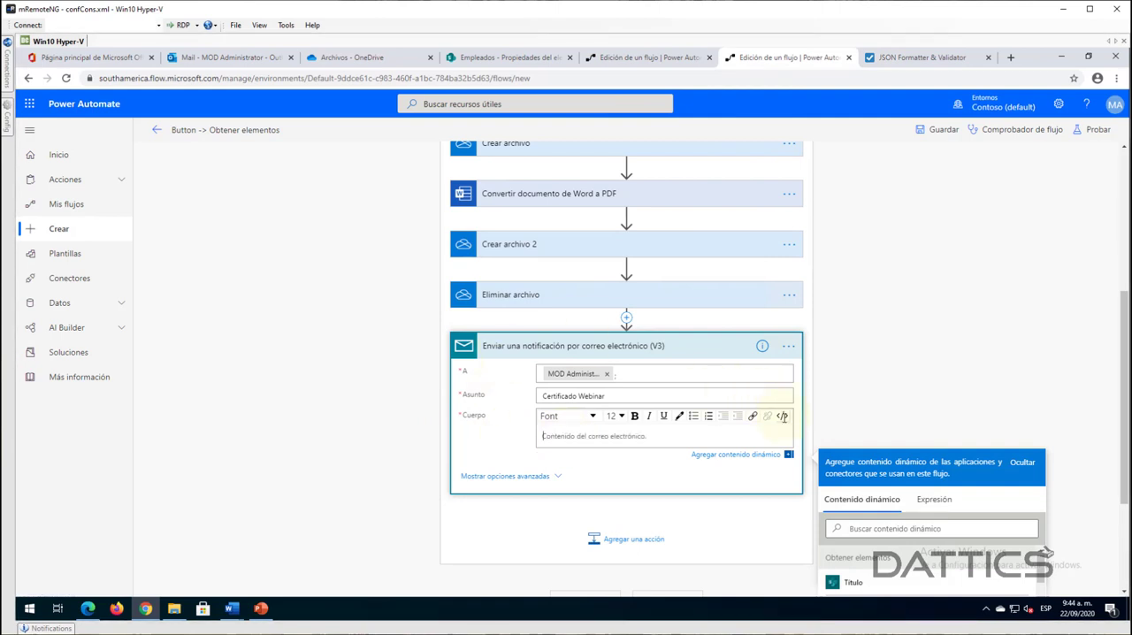
pyautogui.click(782, 417)
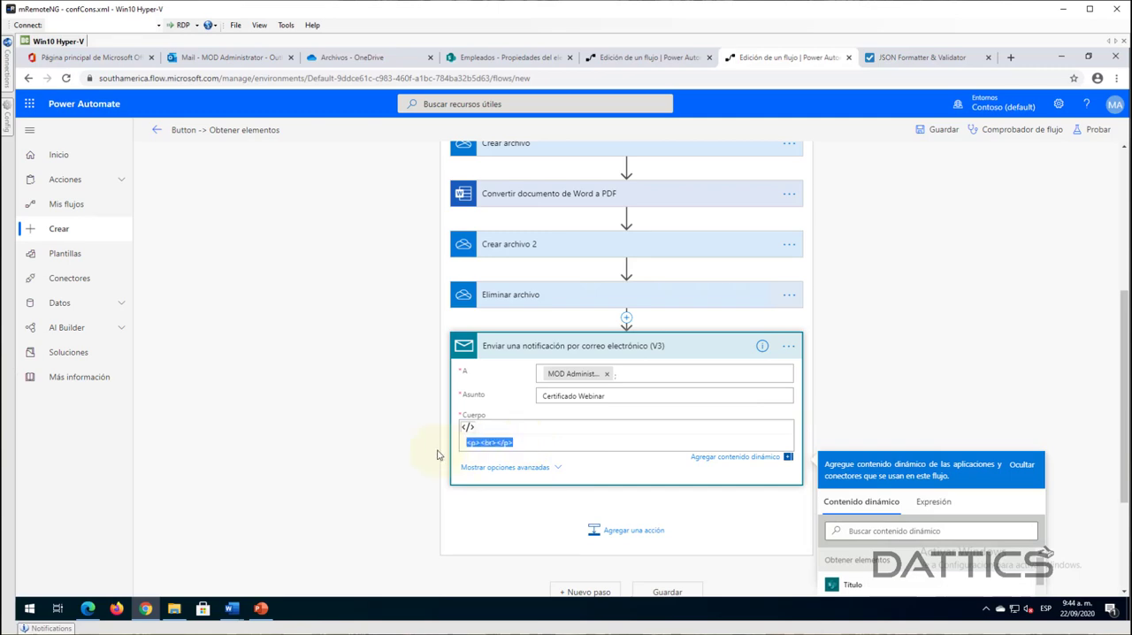
pyautogui.press('BackSpace')
pyautogui.hotkey('ctrl', 'v')
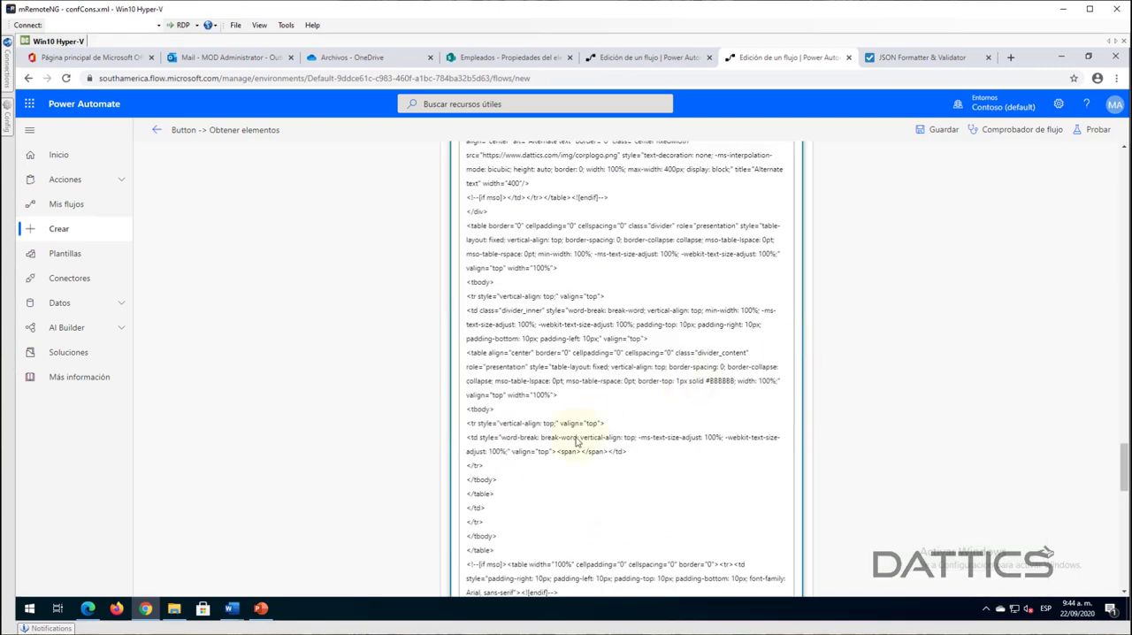
# - Examine the pasted HTML body, including its styles, logo image and the dynamic fields for Nombre, Apellido, Cédula and Fecha
pyautogui.scroll(10, 635, 409)
pyautogui.scroll(10, 634, 409)
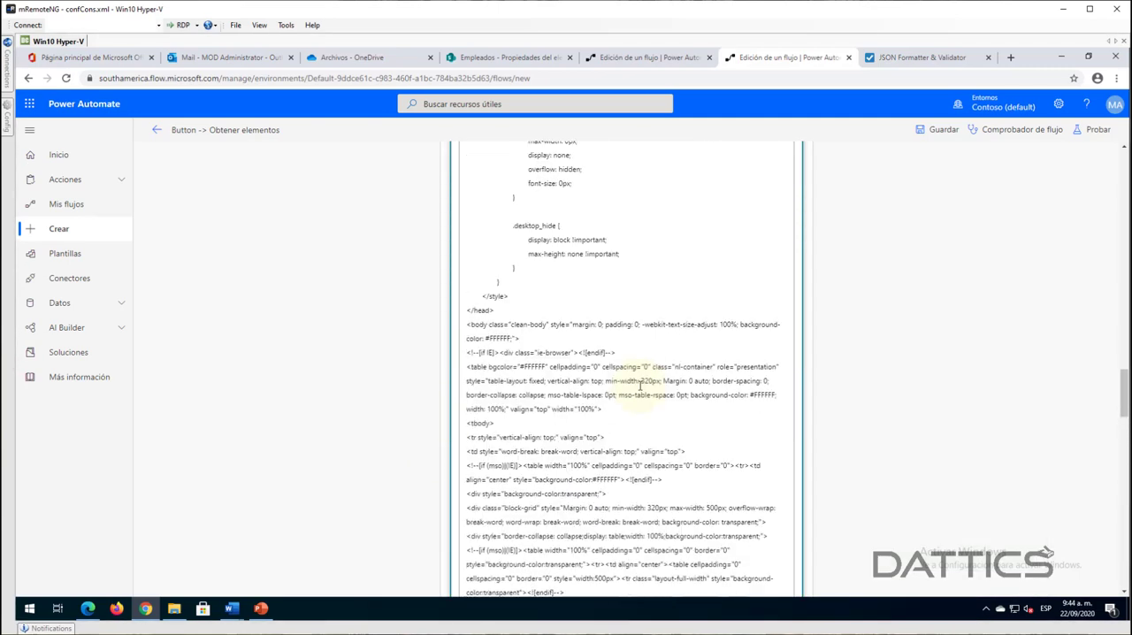
pyautogui.scroll(15, 643, 394)
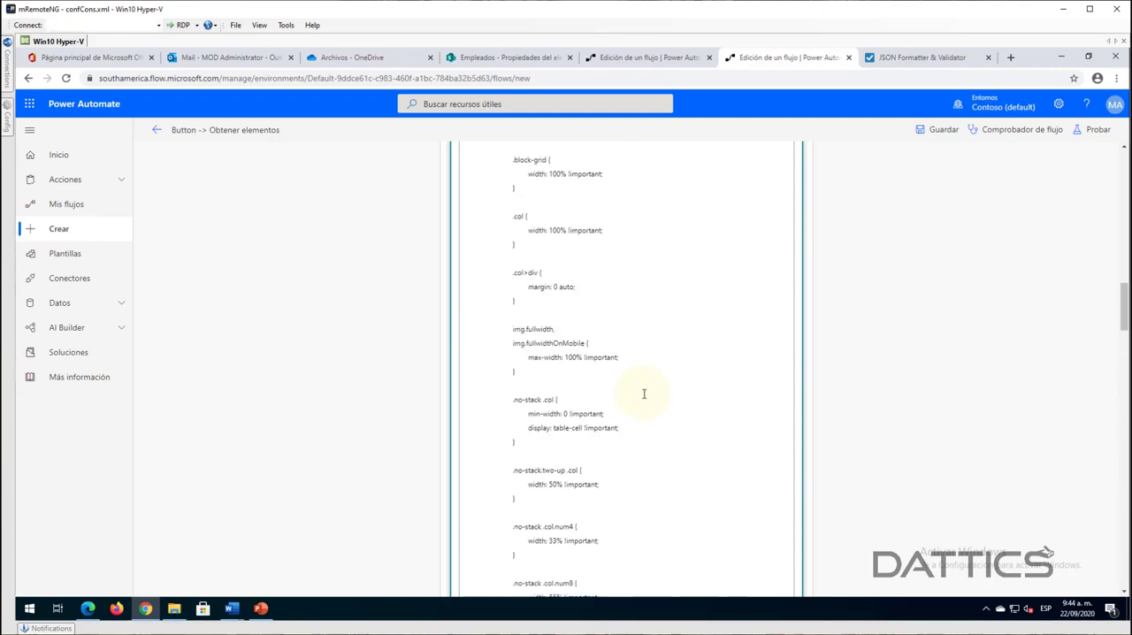
pyautogui.scroll(-15, 643, 398)
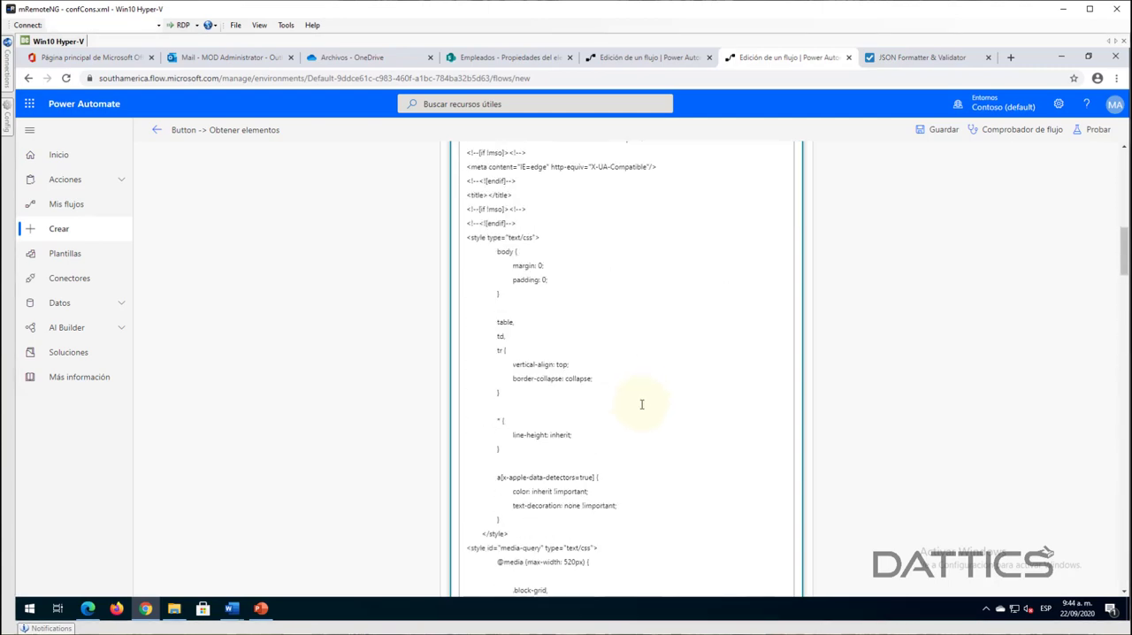
pyautogui.scroll(-10, 642, 408)
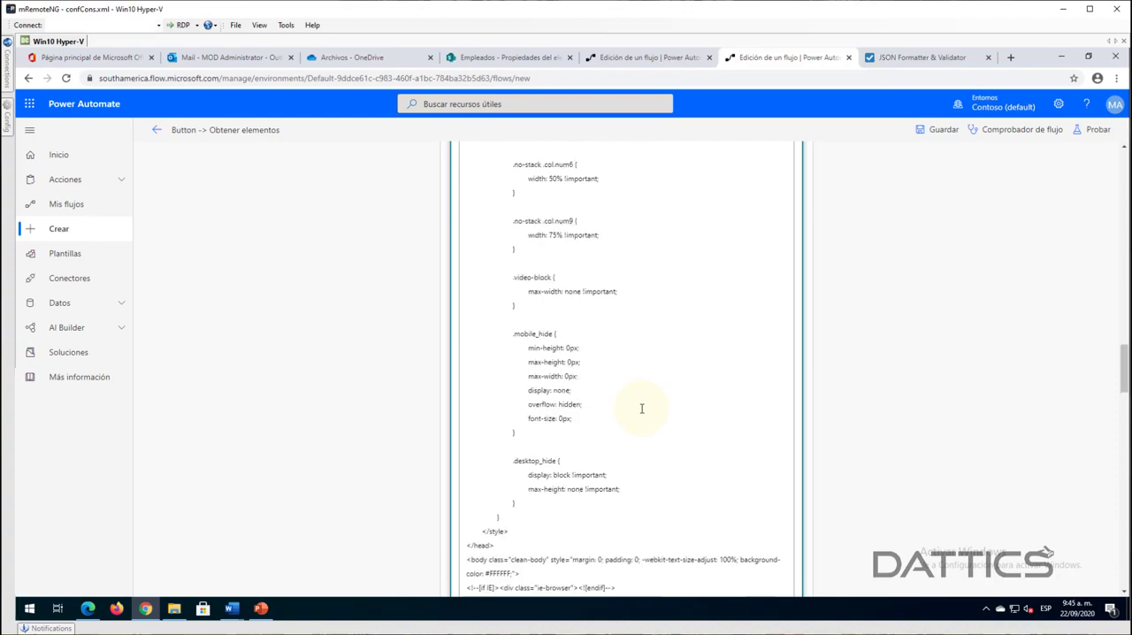
pyautogui.scroll(-15, 641, 408)
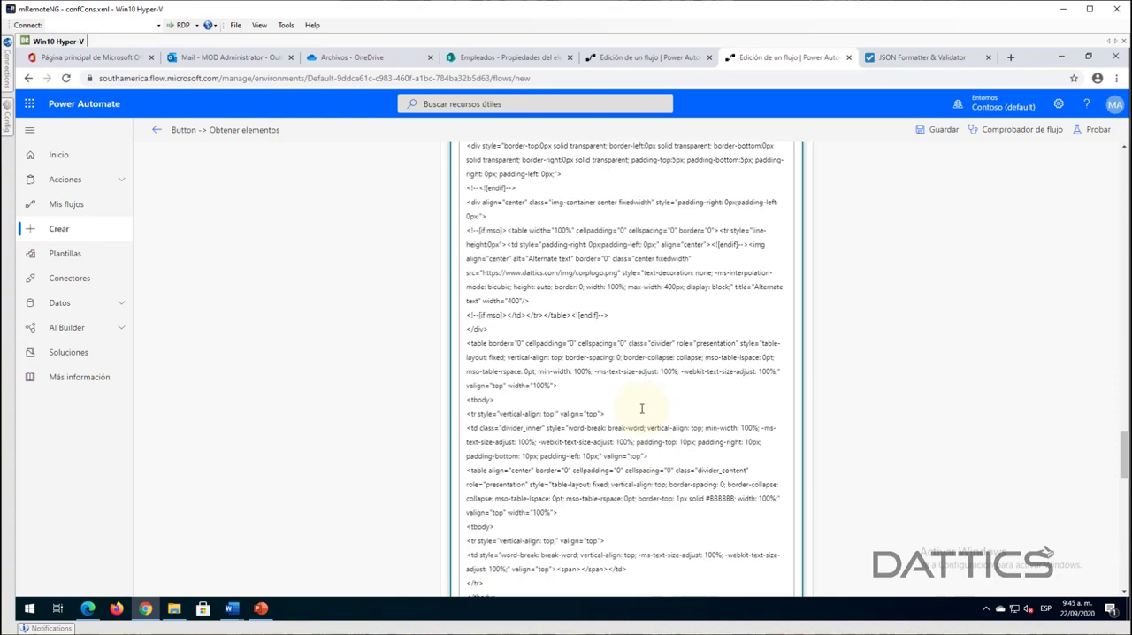
pyautogui.scroll(-8, 604, 265)
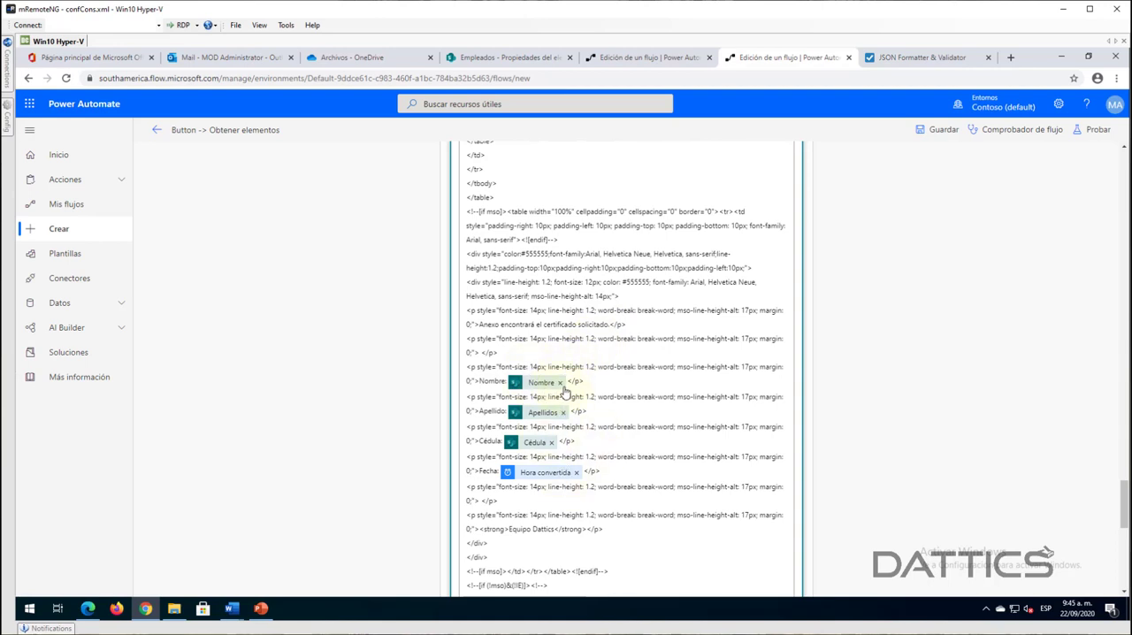
pyautogui.scroll(-3, 556, 425)
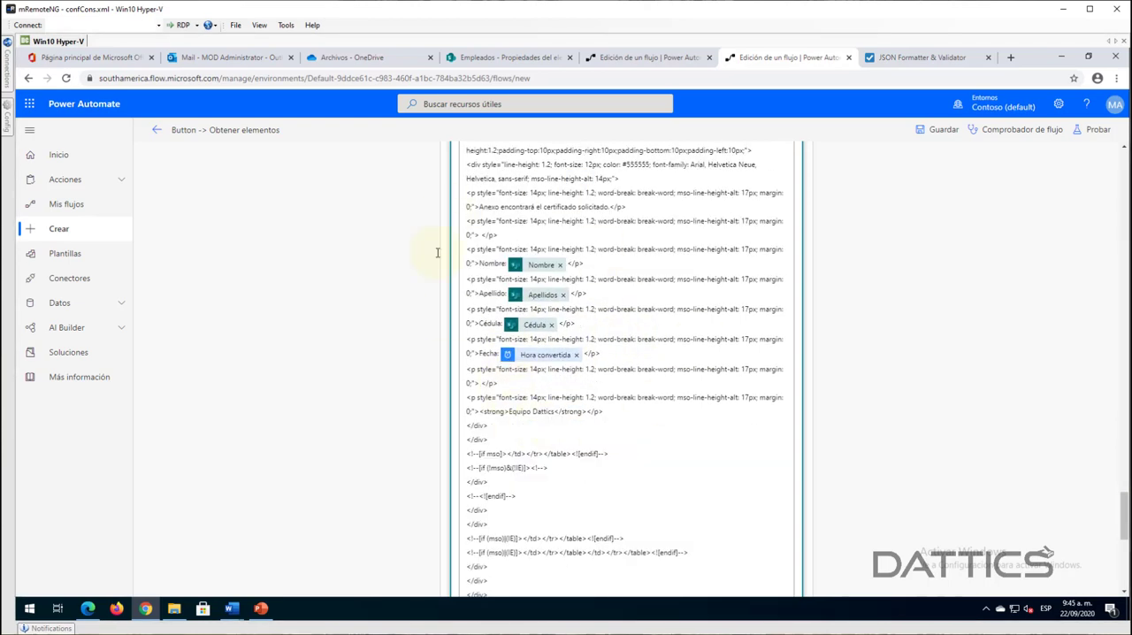
pyautogui.scroll(-8, 764, 395)
pyautogui.scroll(10, 764, 398)
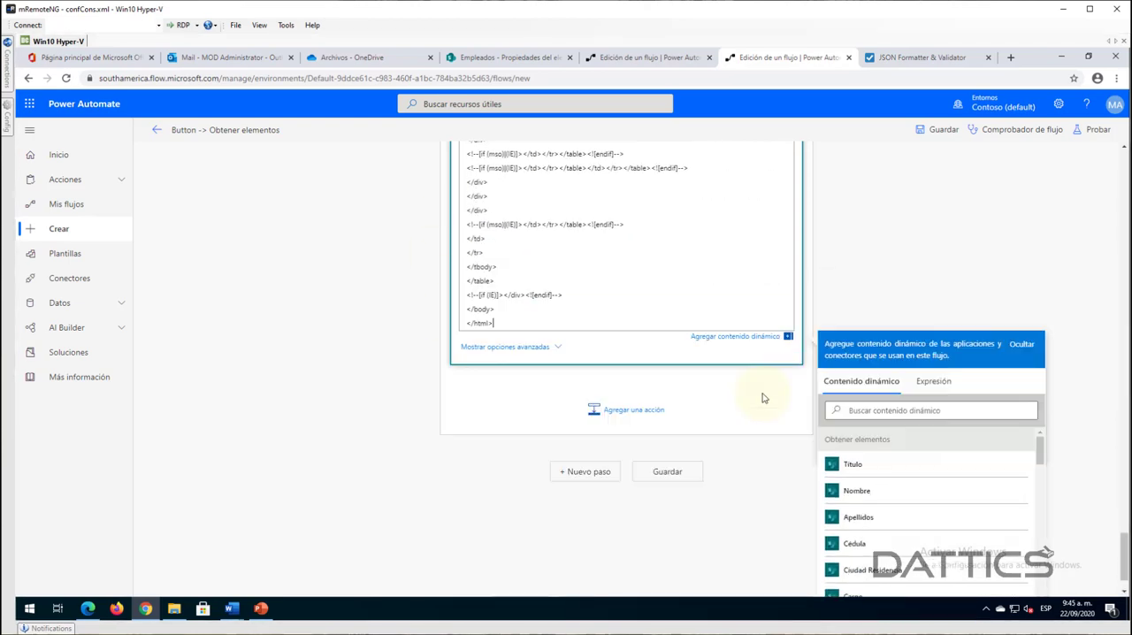
pyautogui.scroll(15, 626, 403)
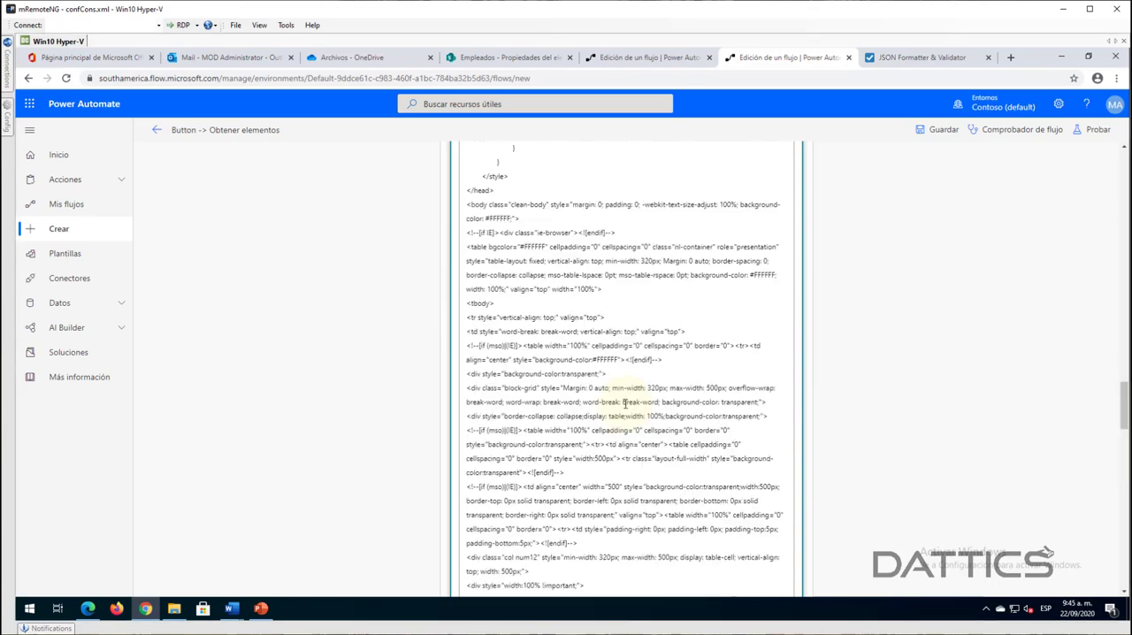
pyautogui.scroll(10, 623, 404)
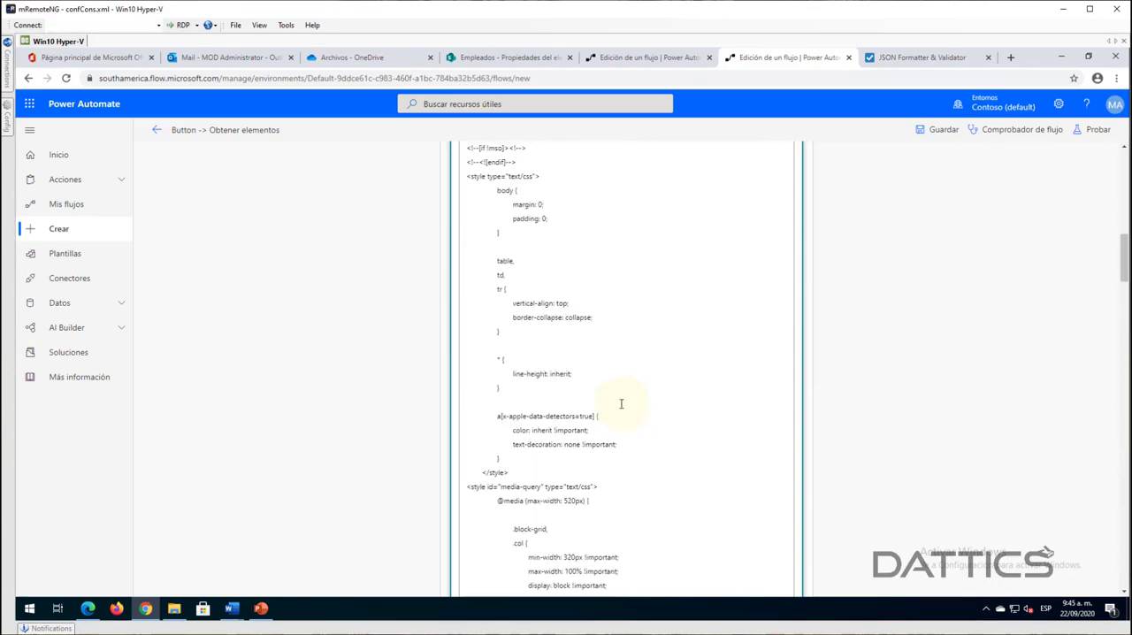
pyautogui.scroll(-15, 662, 404)
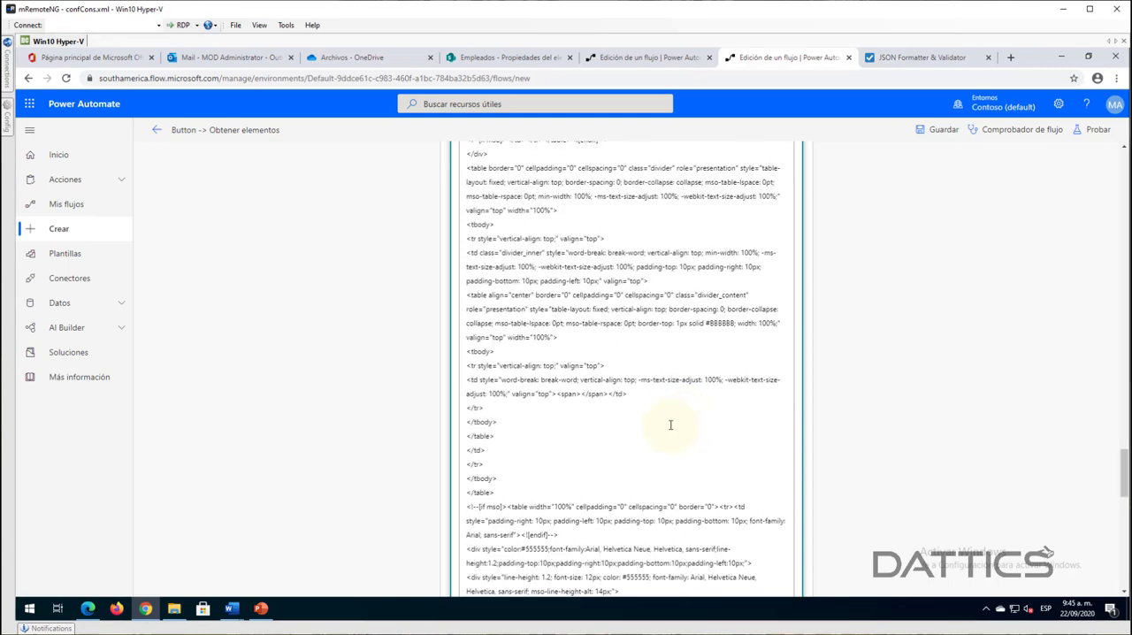
pyautogui.scroll(-5, 670, 426)
pyautogui.scroll(-5, 618, 438)
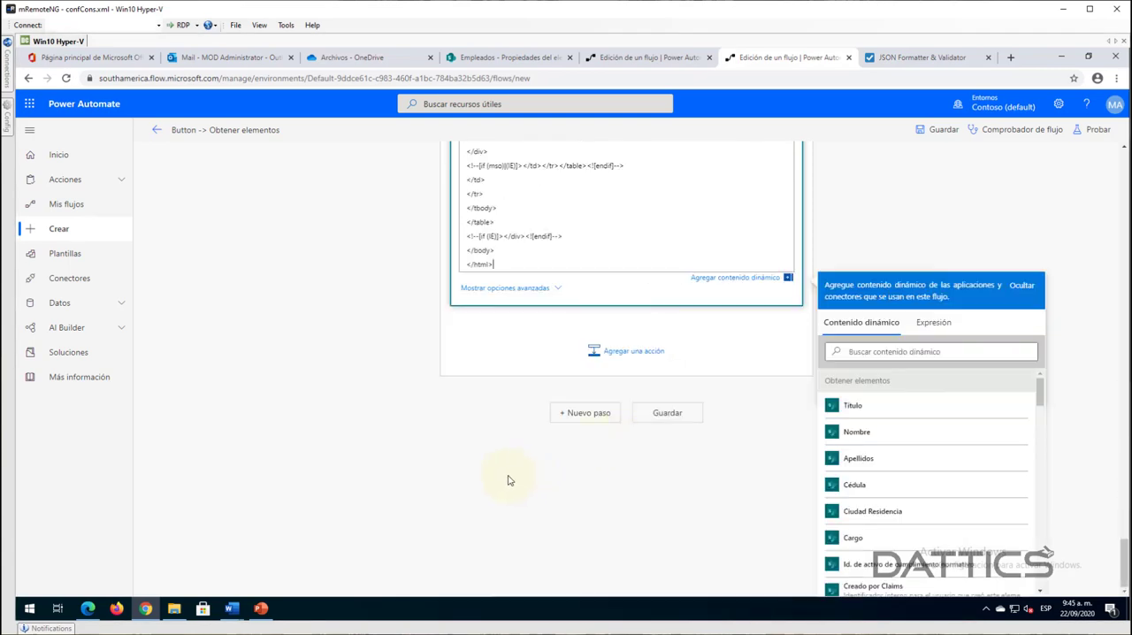
# - Show the email action's advanced options and set Datos adjuntos to Documento PDF from Convertir documento de Word a PDF
pyautogui.click(493, 287)
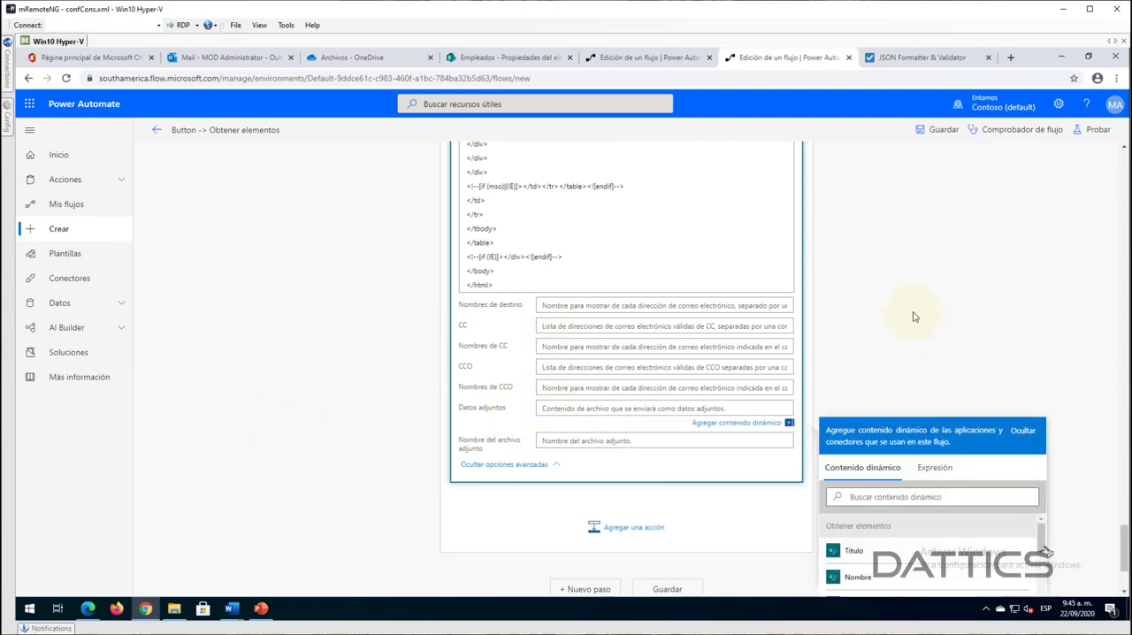
pyautogui.scroll(-1, 920, 442)
pyautogui.scroll(-3, 1014, 502)
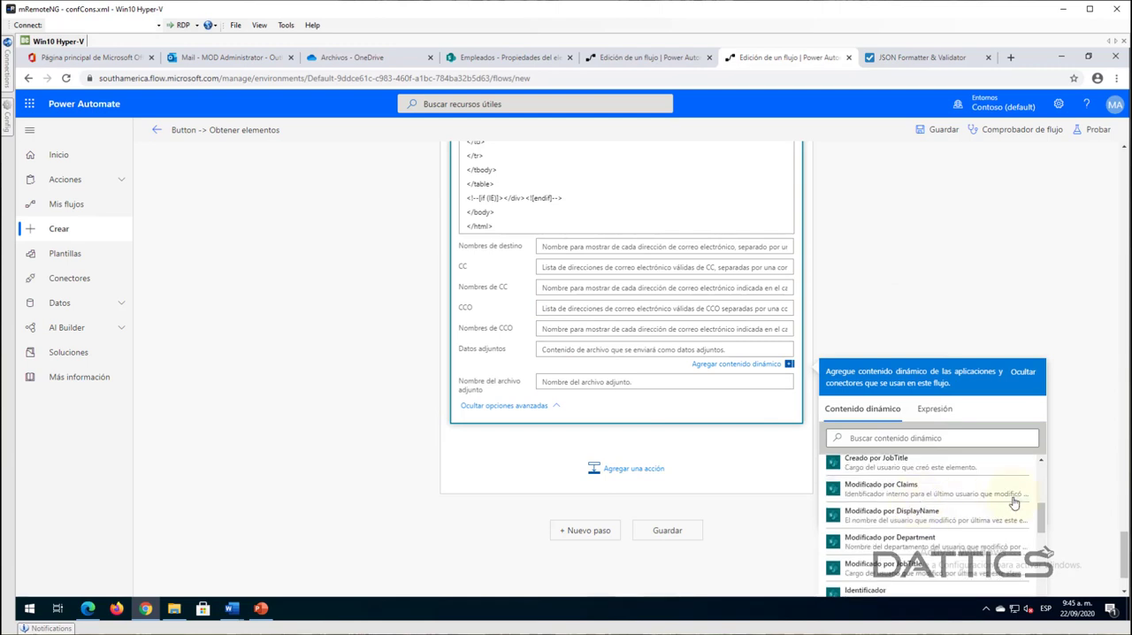
pyautogui.scroll(-5, 1014, 503)
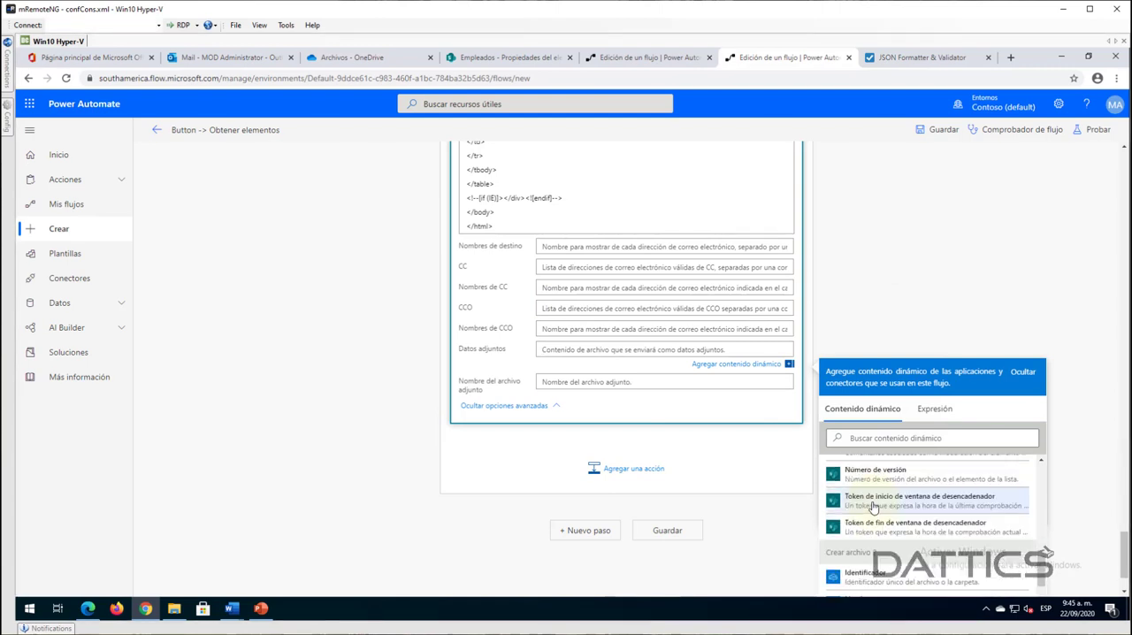
pyautogui.scroll(-5, 873, 505)
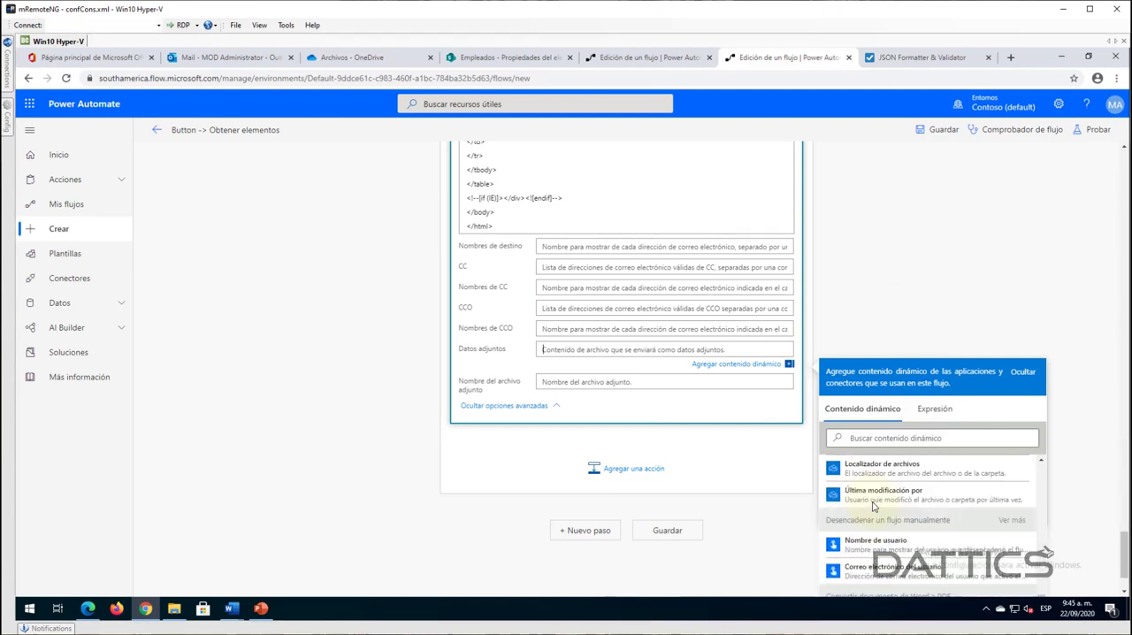
pyautogui.scroll(-1, 778, 553)
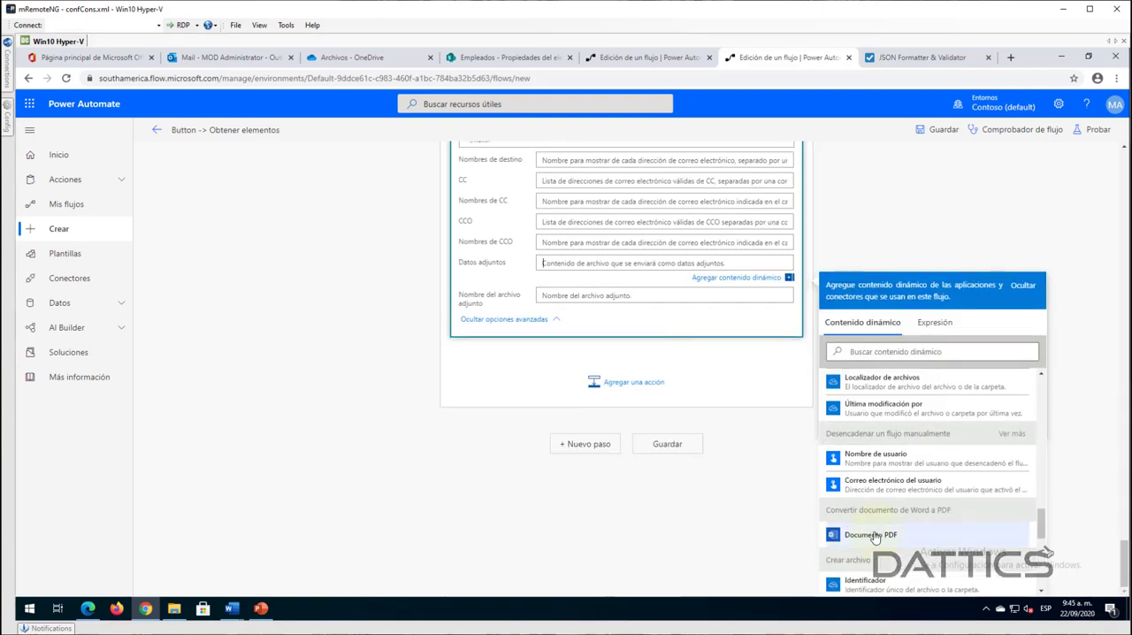
pyautogui.click(856, 536)
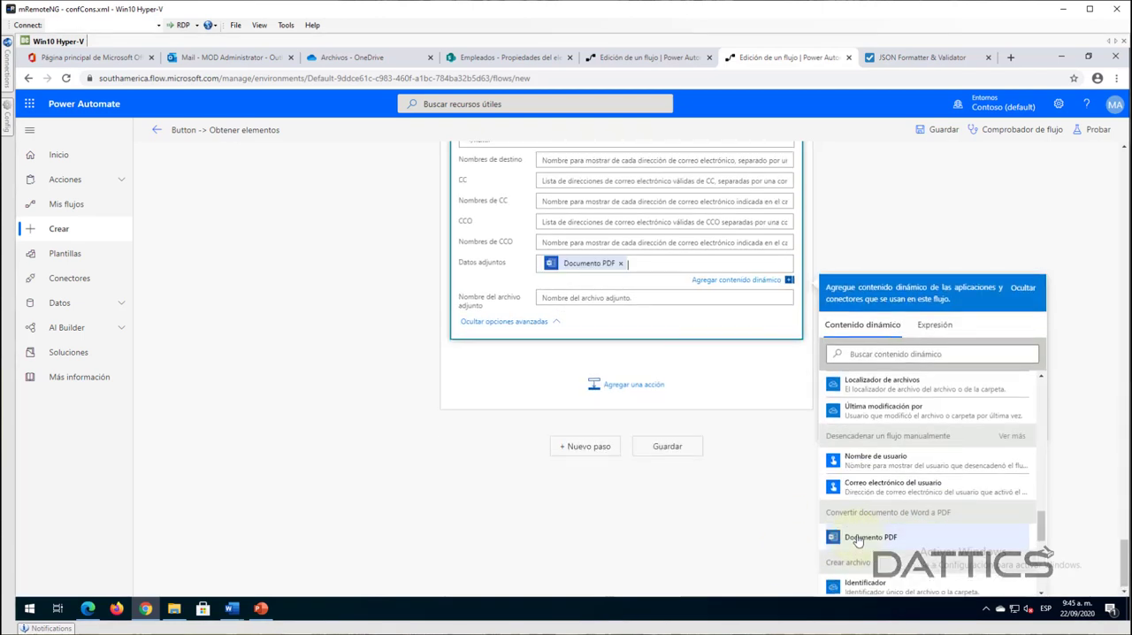
# - Name the attachment "Certificado laboral.pdf" and save the flow
pyautogui.click(564, 297)
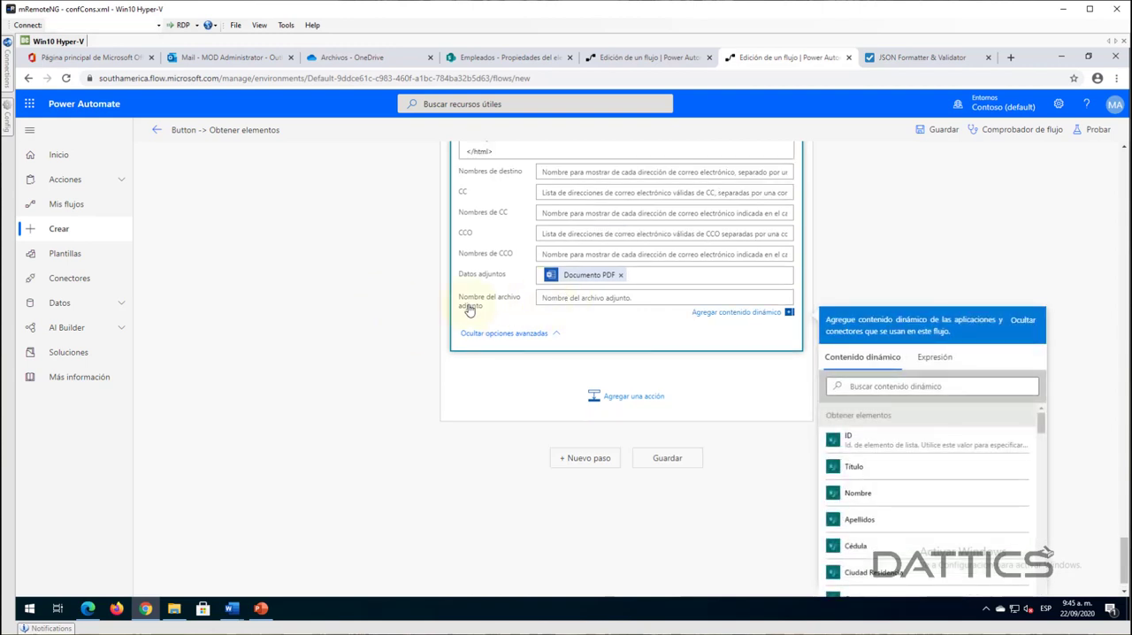
pyautogui.write('C')
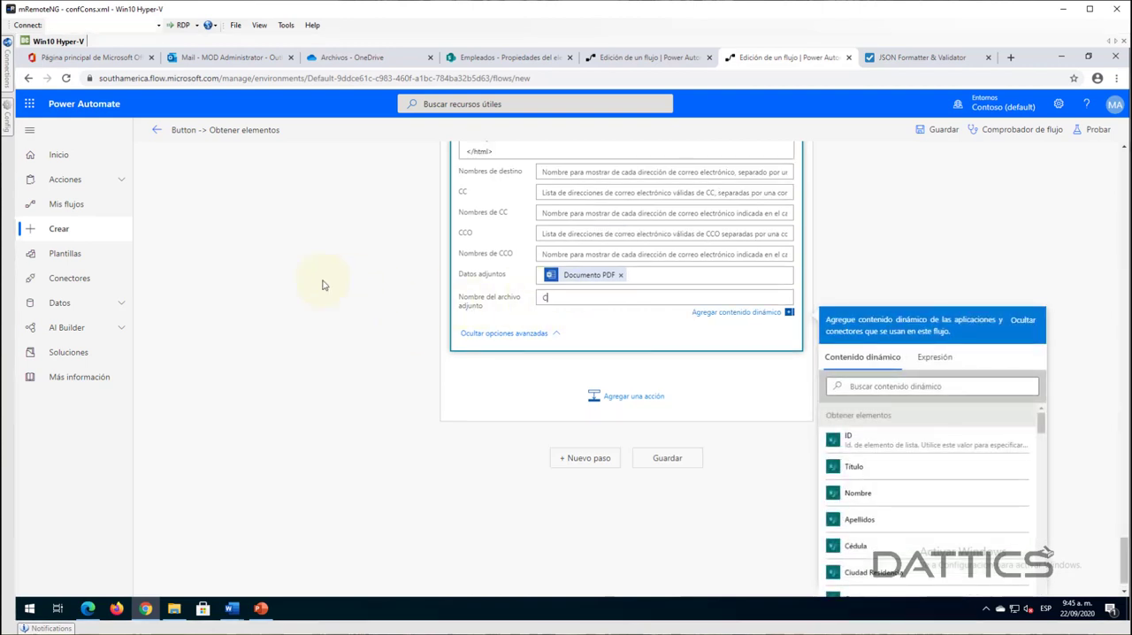
pyautogui.write('ertificado laboral.pdf')
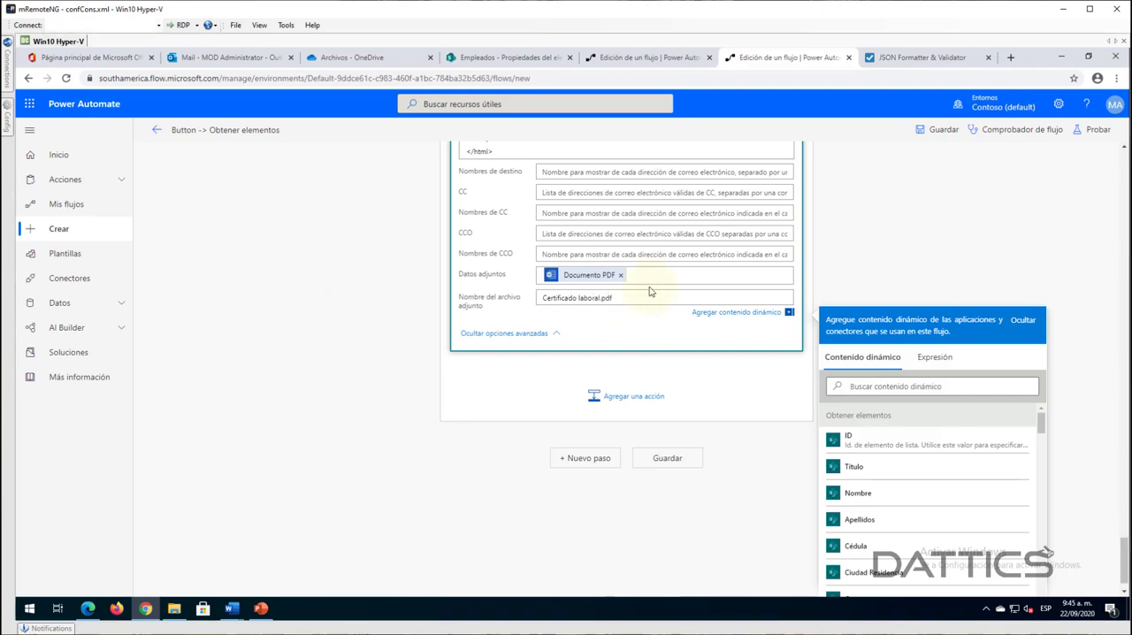
pyautogui.scroll(2, 650, 292)
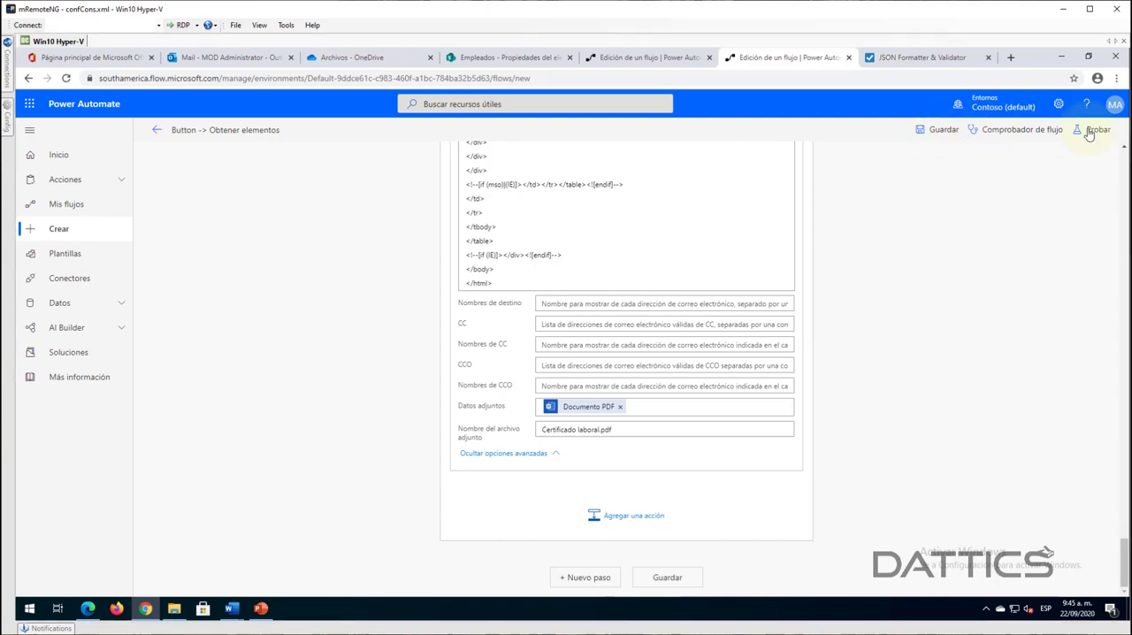
pyautogui.click(928, 130)
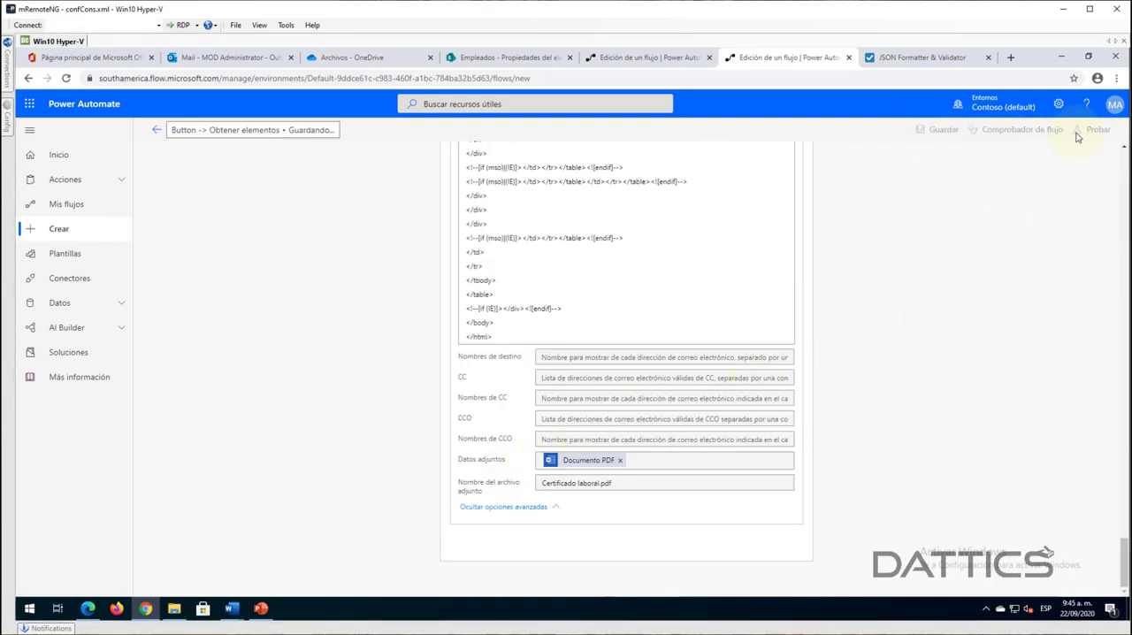
# - Delete the generated Archivo-2020-09-22 Word and PDF files from the Archivos folder in OneDrive, keeping Formato Certificado dinámico.docx
pyautogui.click(339, 59)
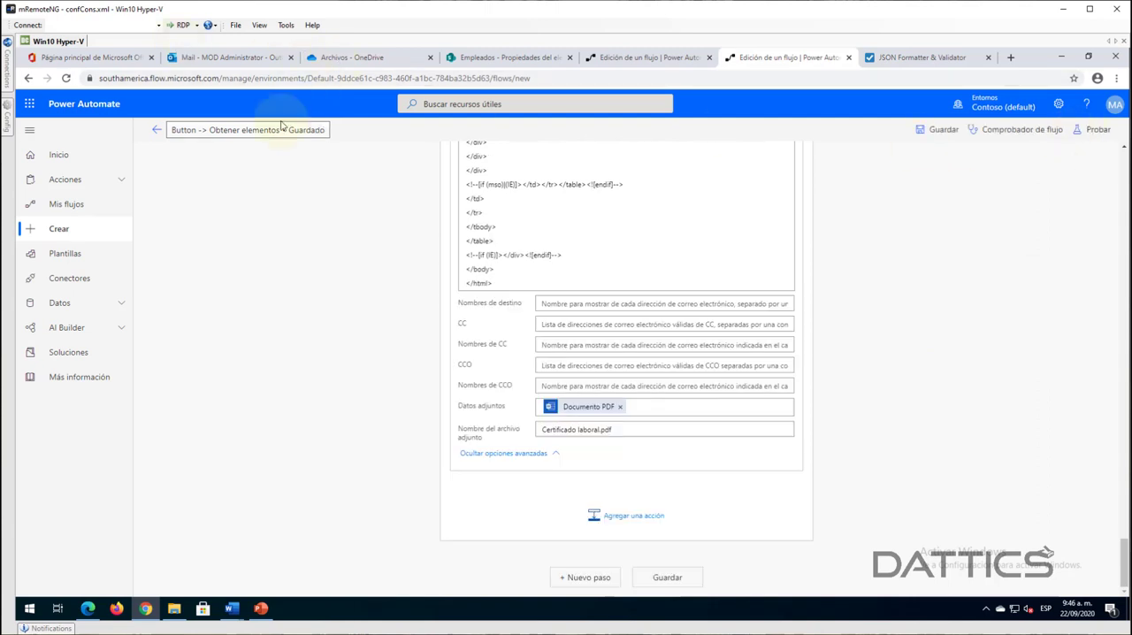
pyautogui.click(184, 247)
pyautogui.click(183, 272)
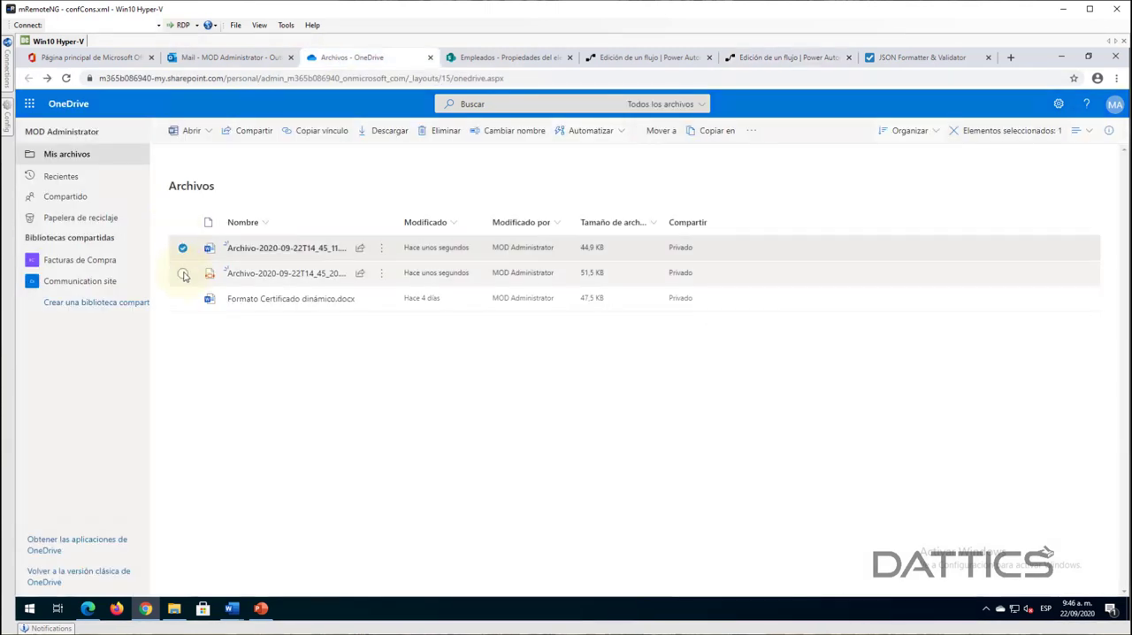
pyautogui.click(234, 135)
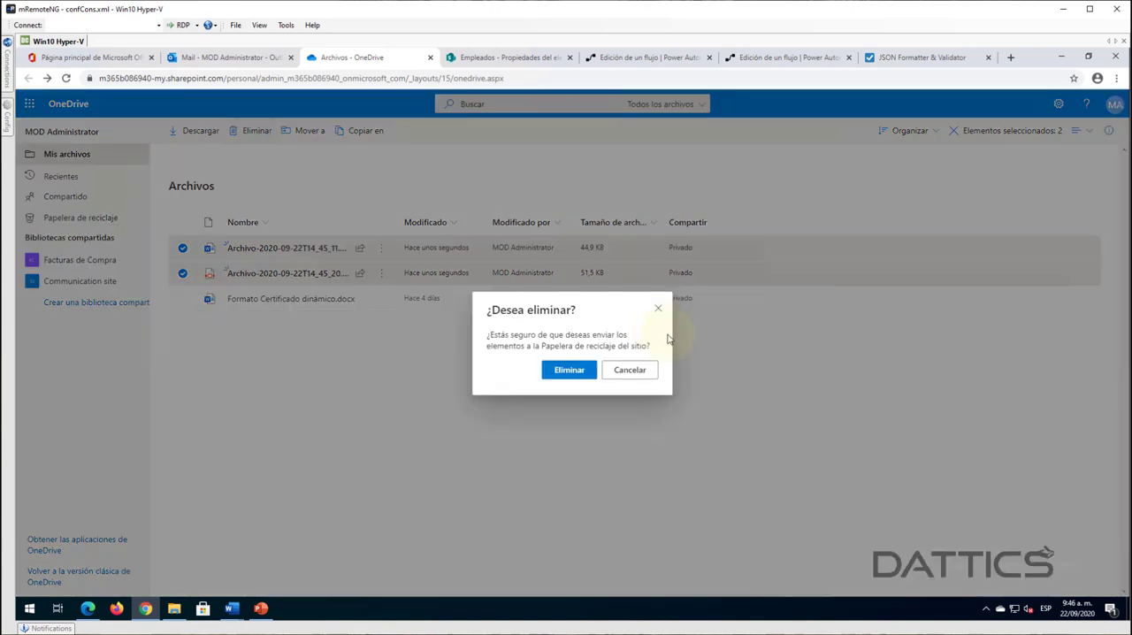
pyautogui.click(560, 375)
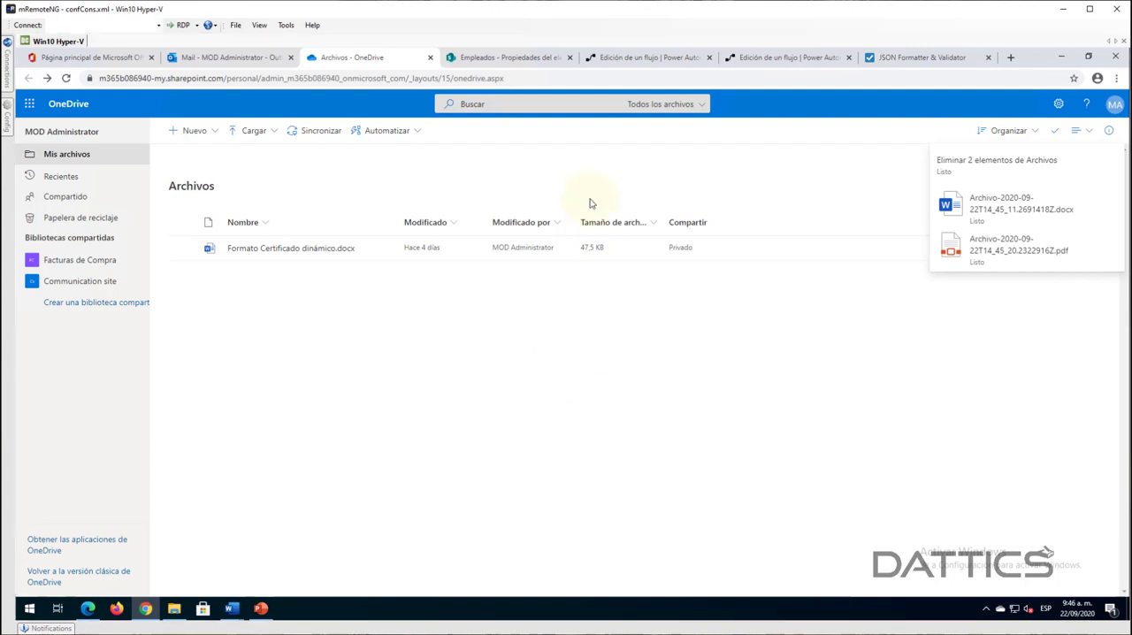
# - Start a test of the Button -> Obtener elementos flow with manual triggering and continue to an empty Cédula field
pyautogui.click(793, 62)
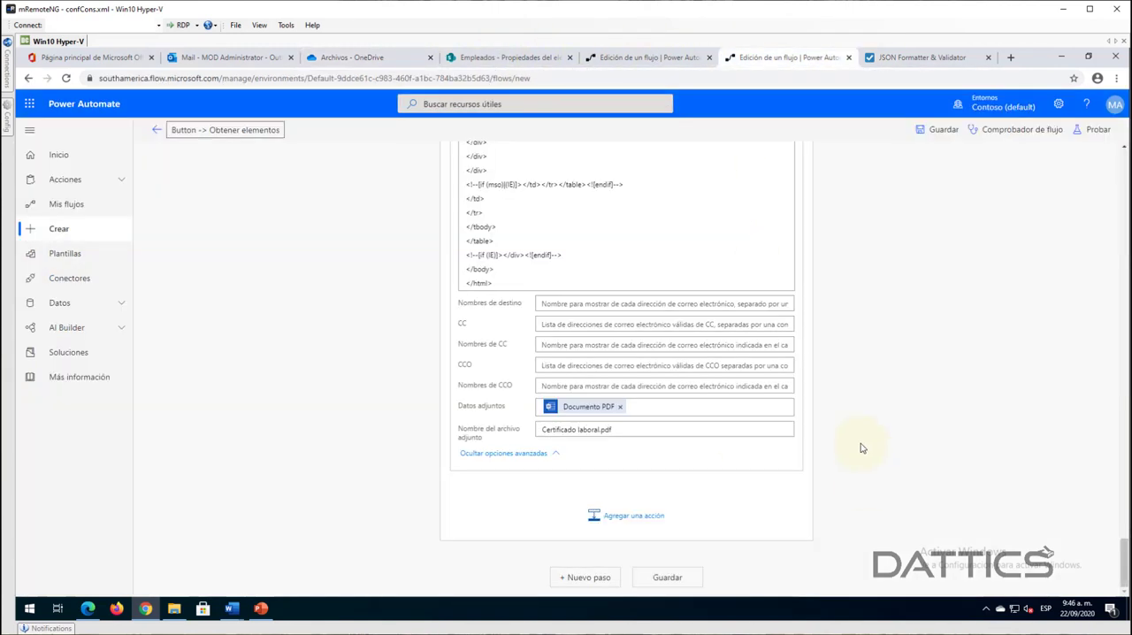
pyautogui.click(1094, 129)
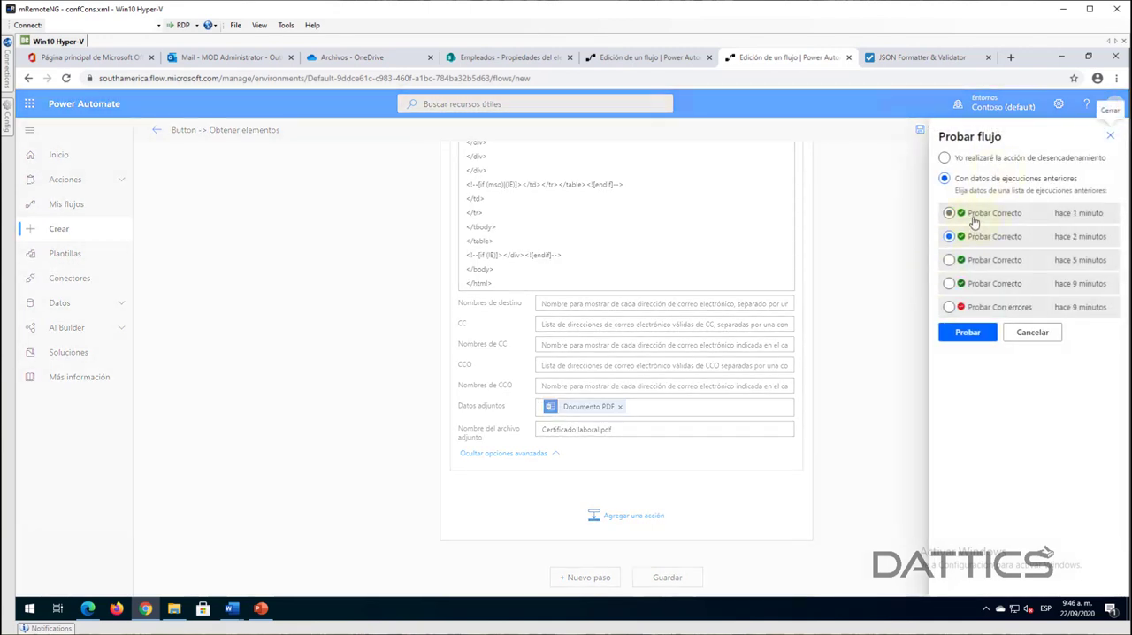
pyautogui.click(980, 161)
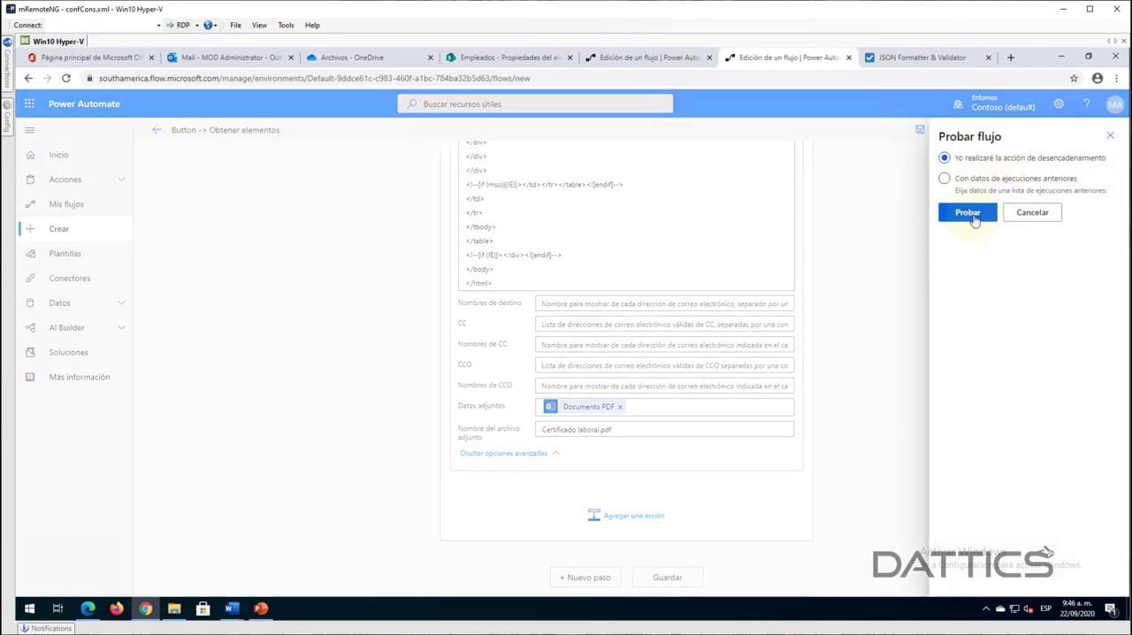
pyautogui.click(967, 212)
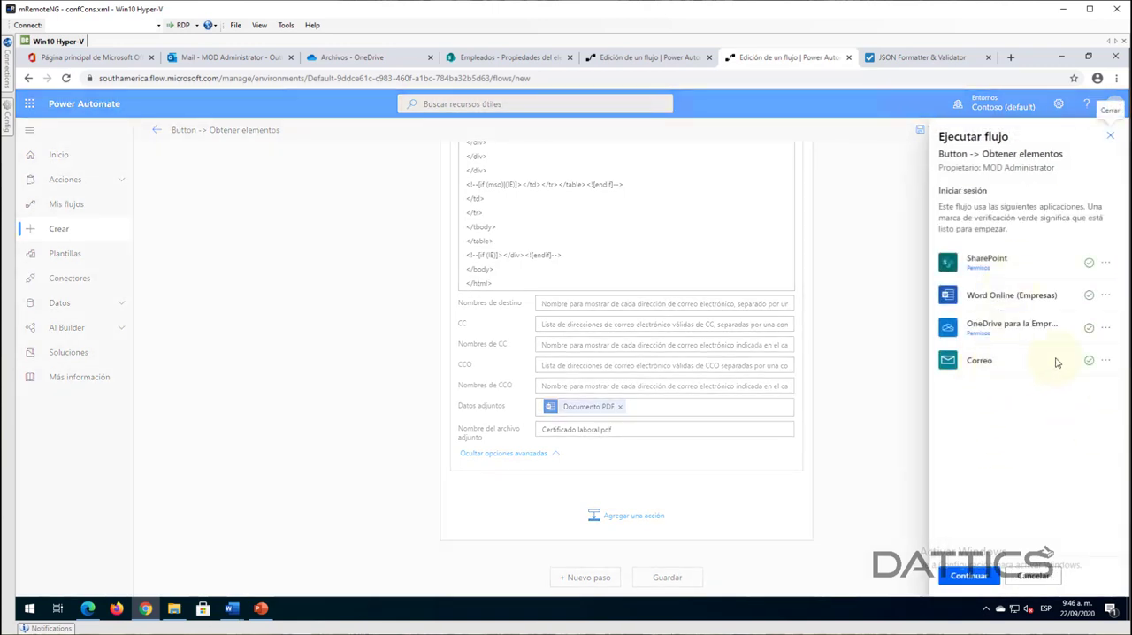
pyautogui.click(968, 575)
pyautogui.hotkey('ctrl', 'v')
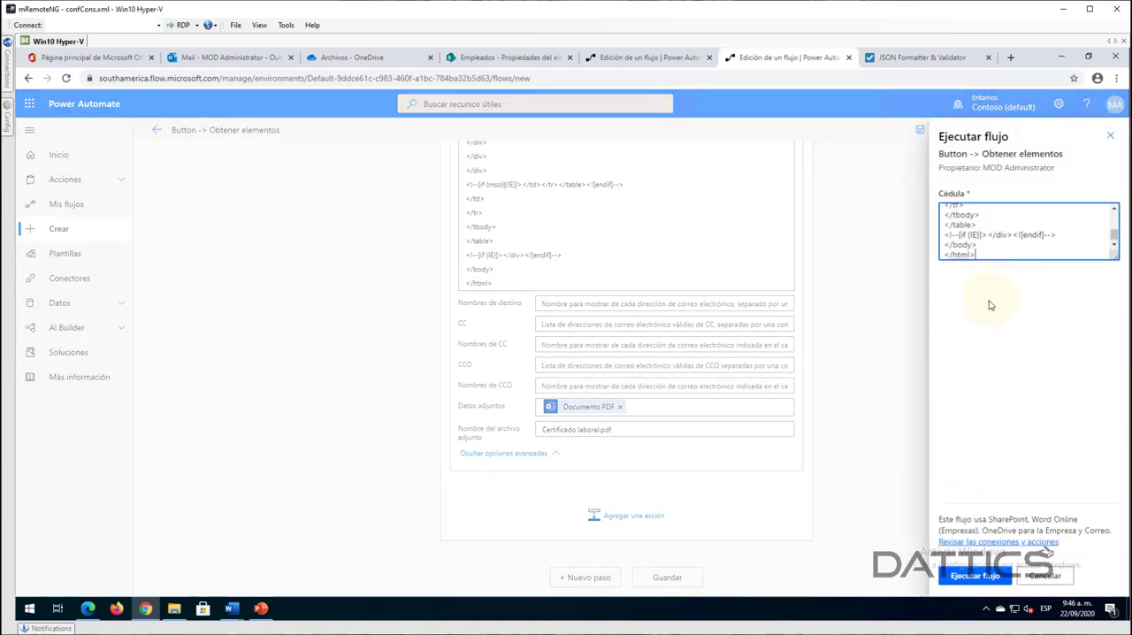
pyautogui.hotkey('ctrl', 'z')
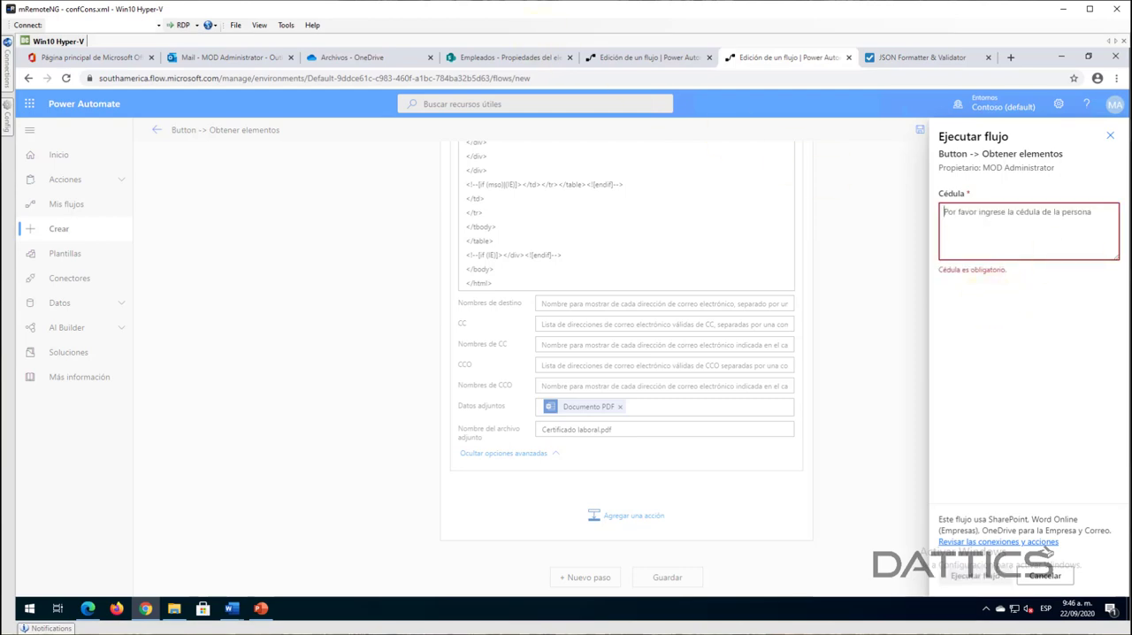
# - In the SharePoint Empleados list, open the Mediocampista employee's properties and copy the Cédula value
pyautogui.click(480, 59)
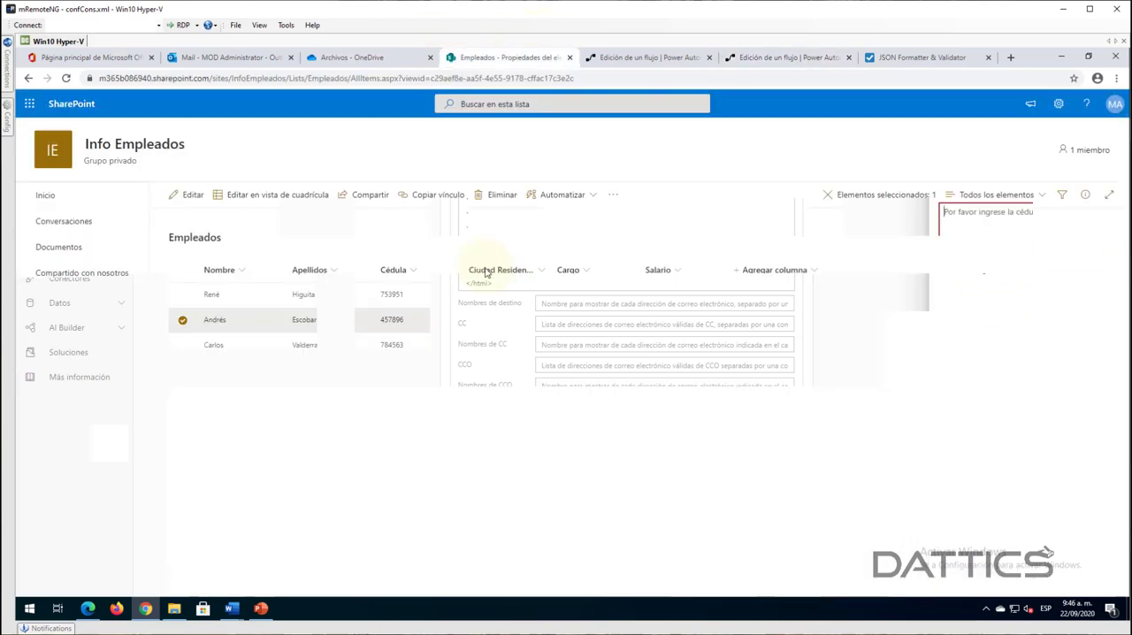
pyautogui.click(290, 348)
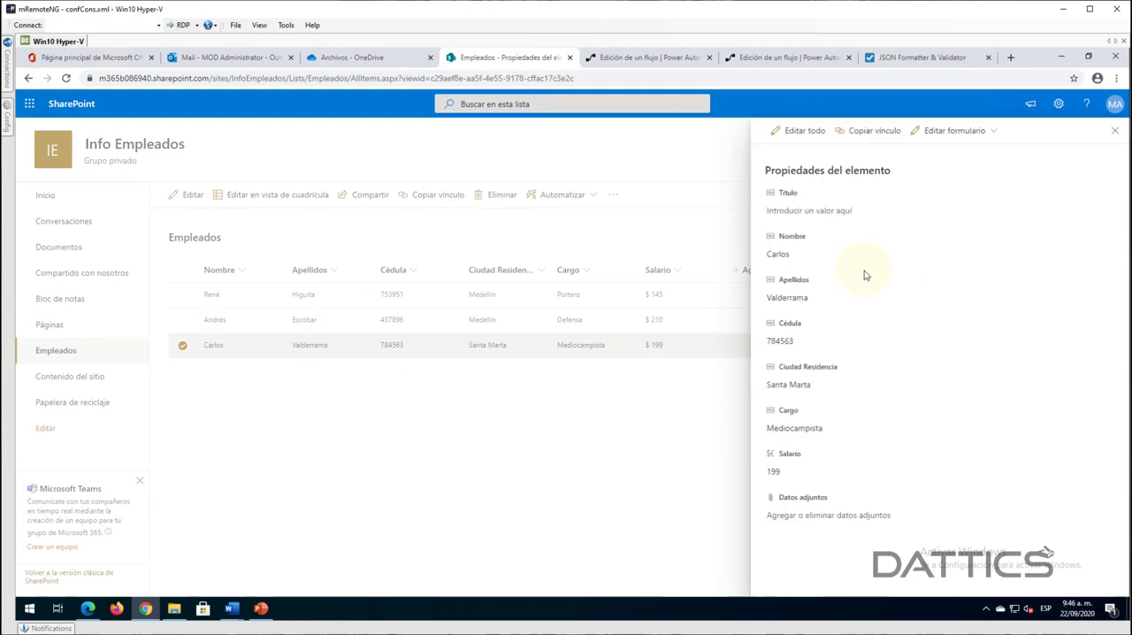
pyautogui.click(807, 344)
pyautogui.hotkey('ctrl', 'c')
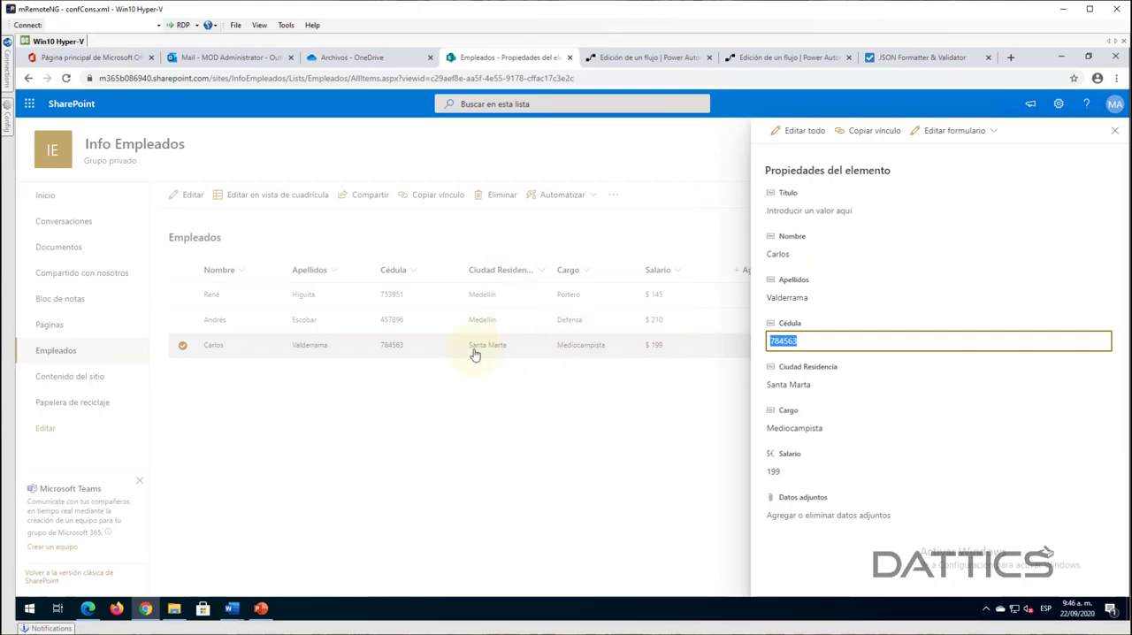
# - Back in the flow test, fill in the Cédula with the copied value and run the flow
pyautogui.click(902, 60)
pyautogui.click(770, 59)
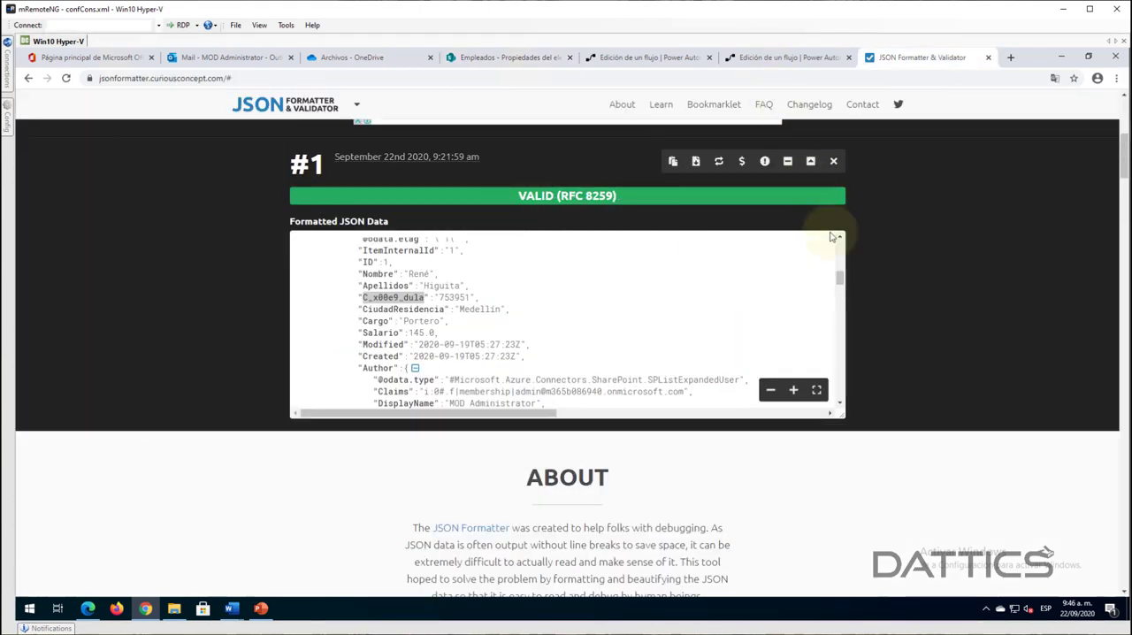
pyautogui.hotkey('ctrl', 'v')
pyautogui.click(979, 575)
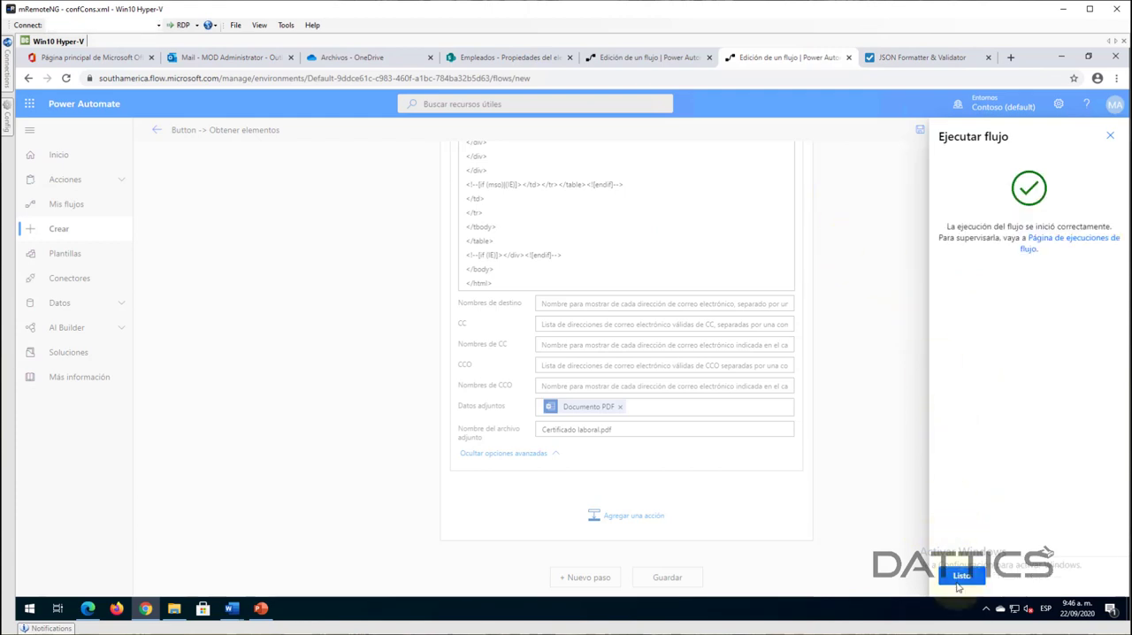
pyautogui.click(958, 579)
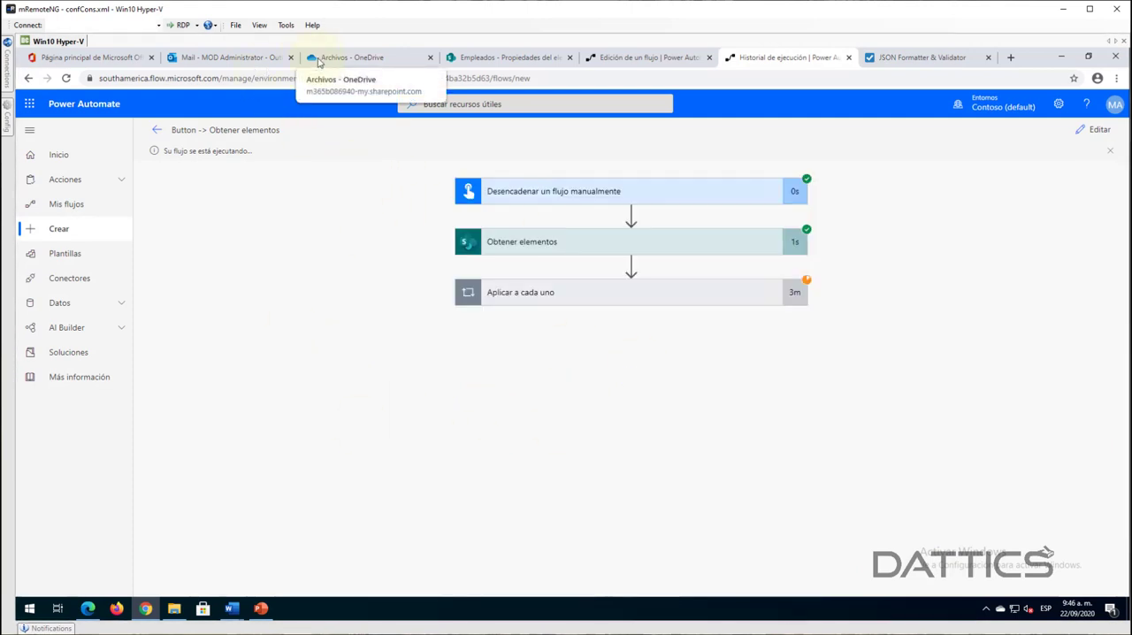
# - Check the OneDrive Archivos folder for the generated PDF, and open Certificado laboral.pdf from the Certificado Webinar email in Outlook
pyautogui.click(353, 58)
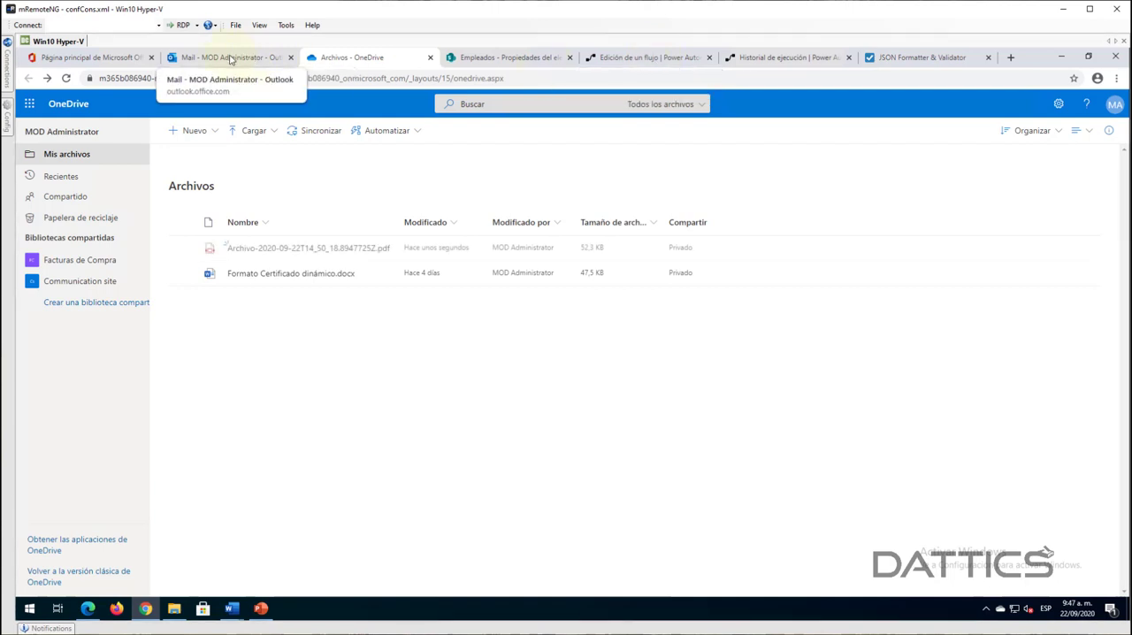
pyautogui.moveTo(260, 256)
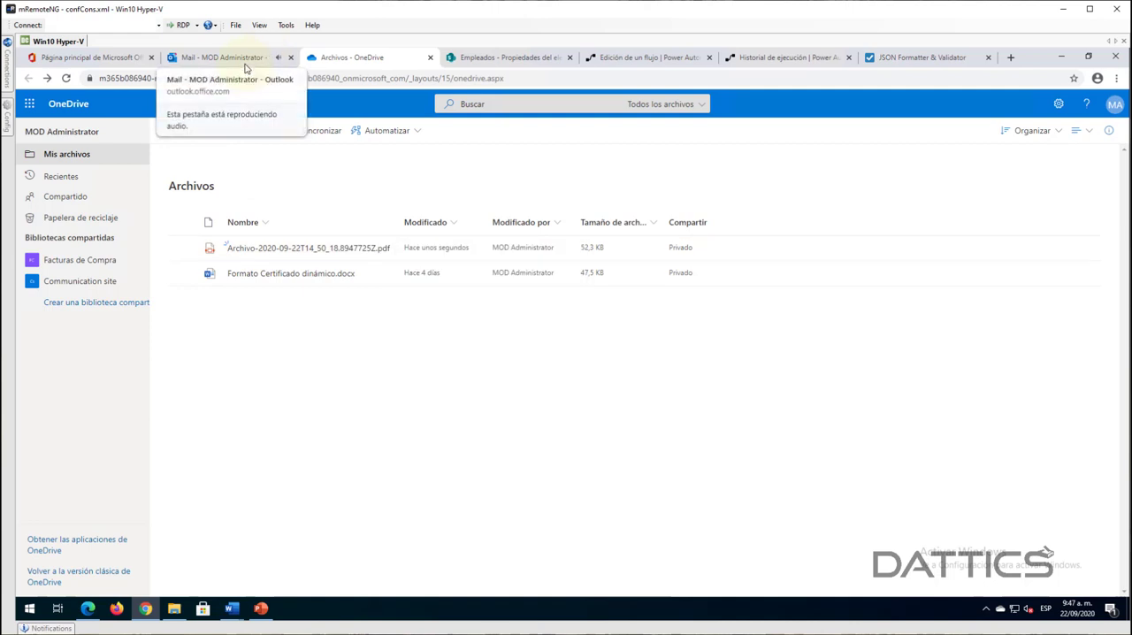
pyautogui.click(223, 57)
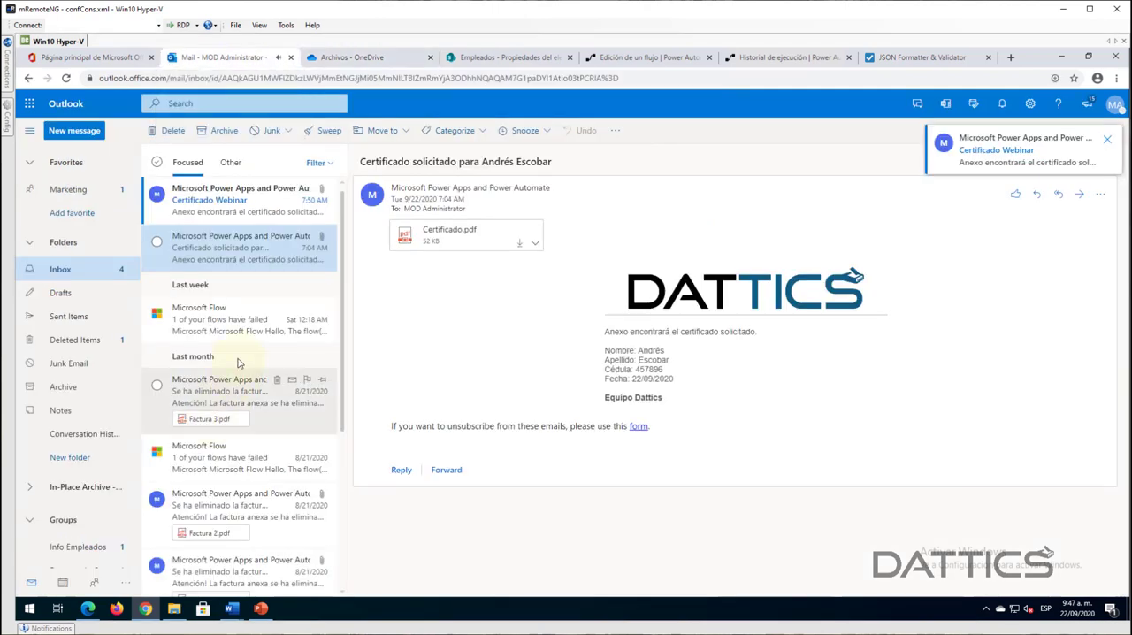
pyautogui.click(221, 200)
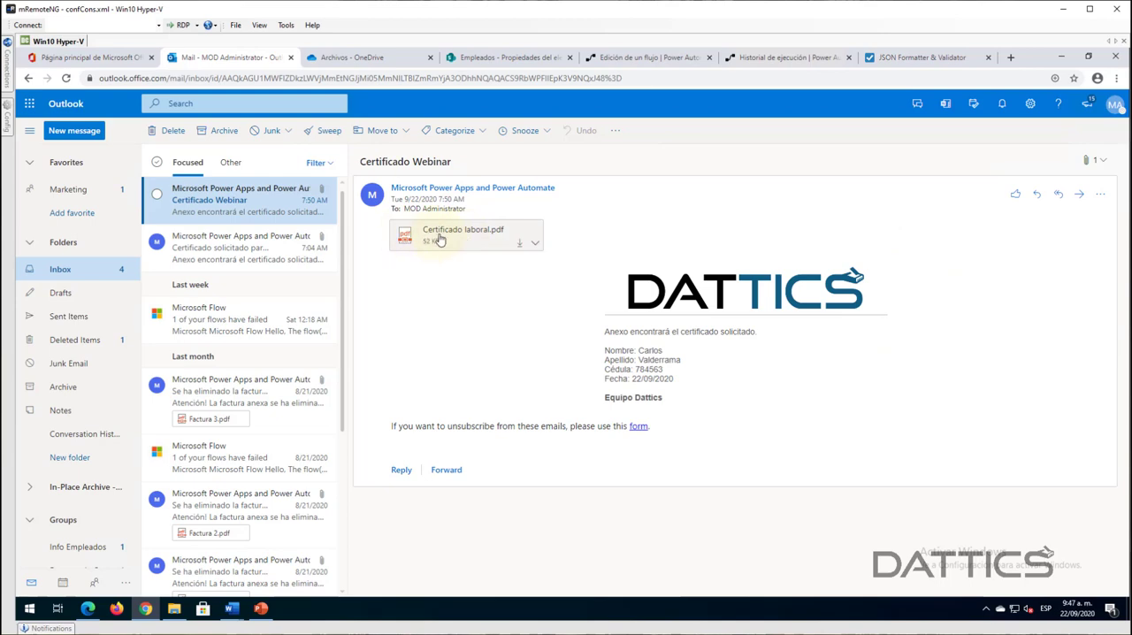
pyautogui.click(486, 237)
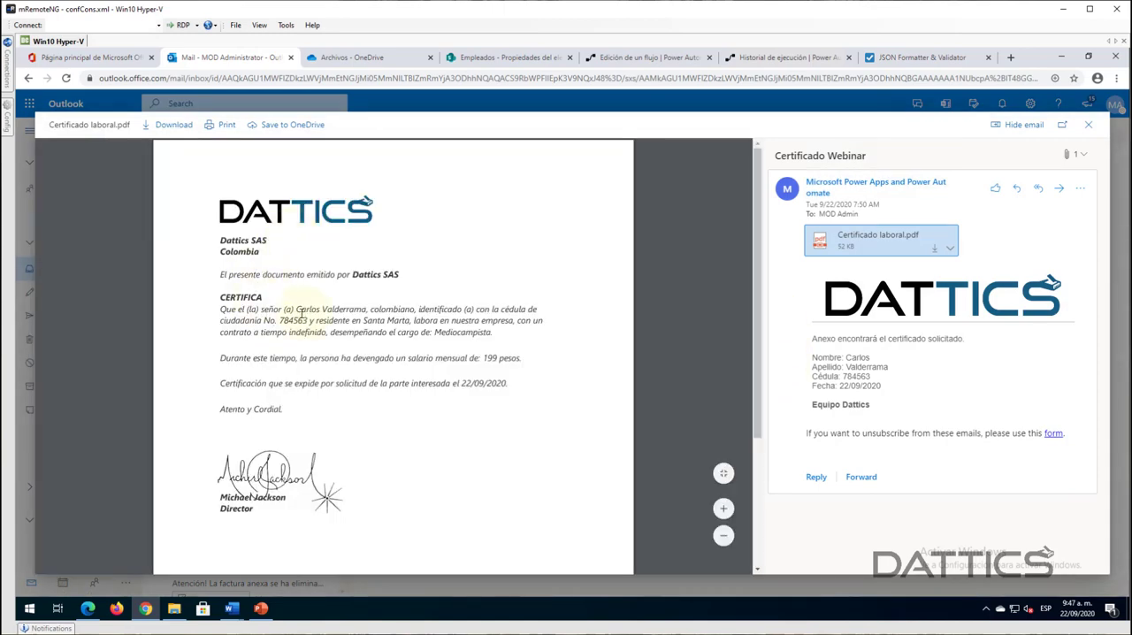
# - Review the certificate's employee name, Cédula, city, cargo, salary, date and signature, and close the PDF preview
pyautogui.moveTo(297, 309); pyautogui.dragTo(404, 322)
pyautogui.moveTo(281, 321); pyautogui.dragTo(308, 321)
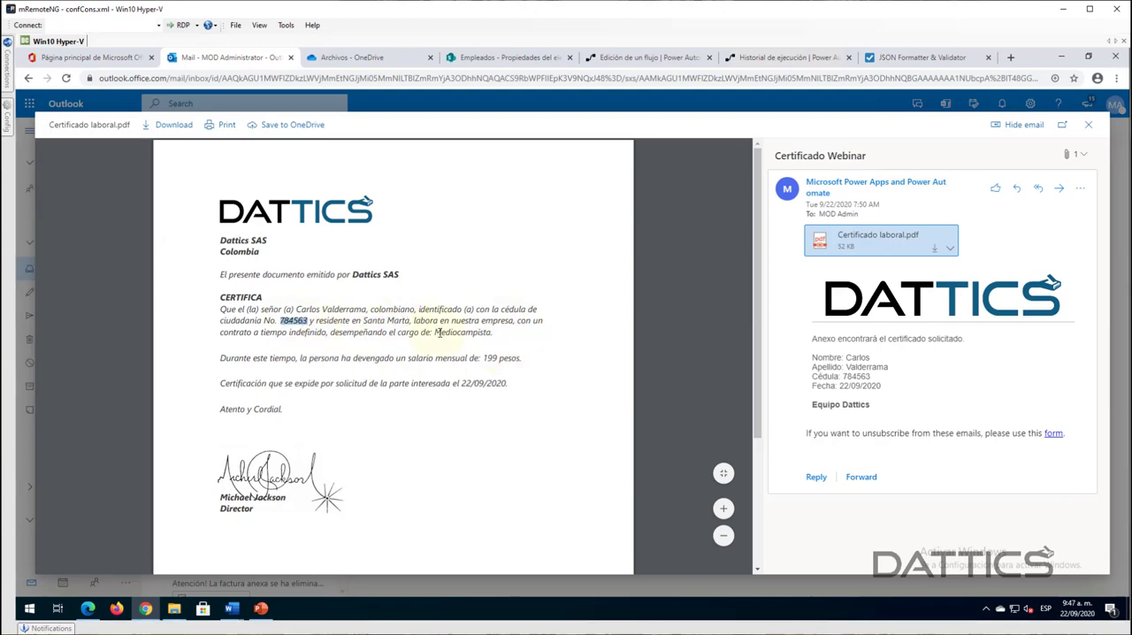
pyautogui.moveTo(434, 333); pyautogui.dragTo(505, 400)
pyautogui.click(460, 483)
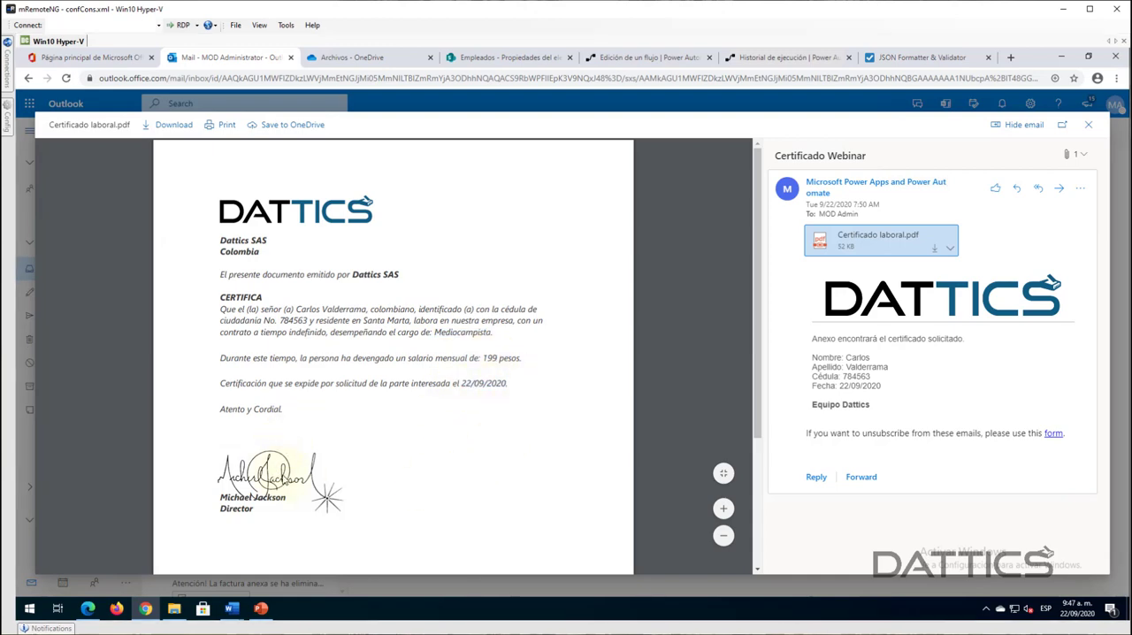
pyautogui.scroll(-1, 373, 404)
pyautogui.scroll(-2, 374, 406)
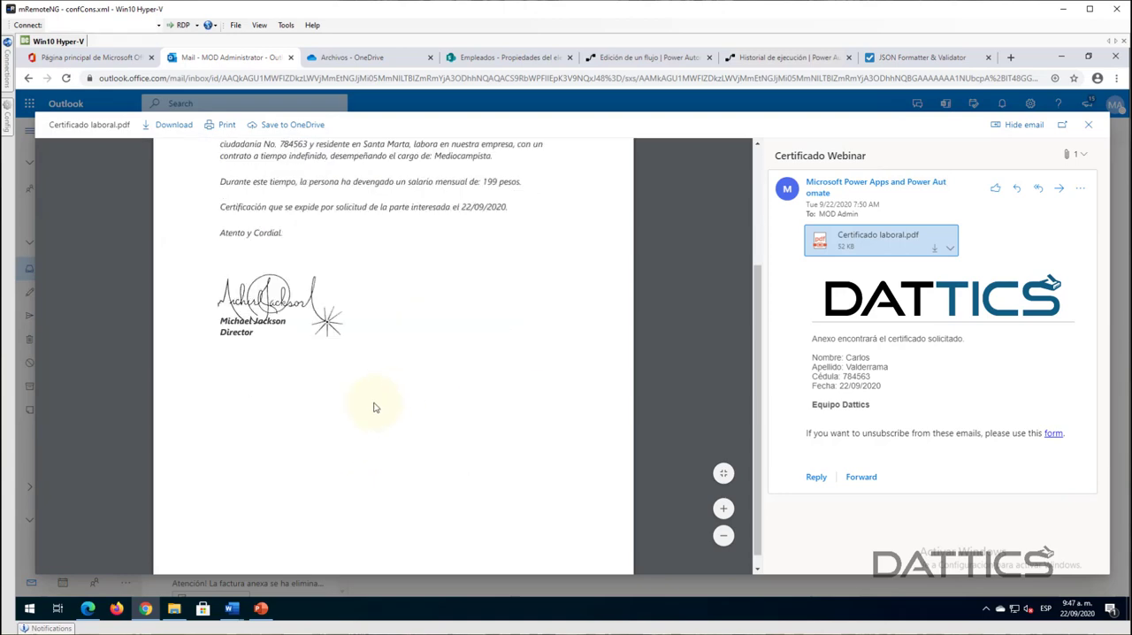
pyautogui.scroll(3, 388, 399)
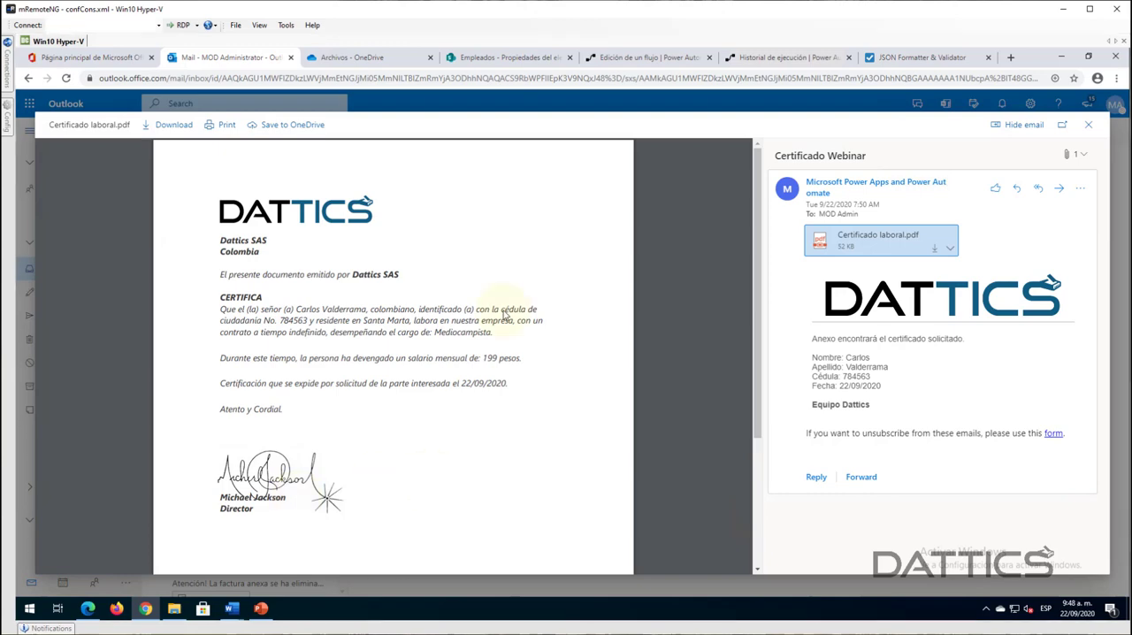
pyautogui.scroll(-2, 638, 405)
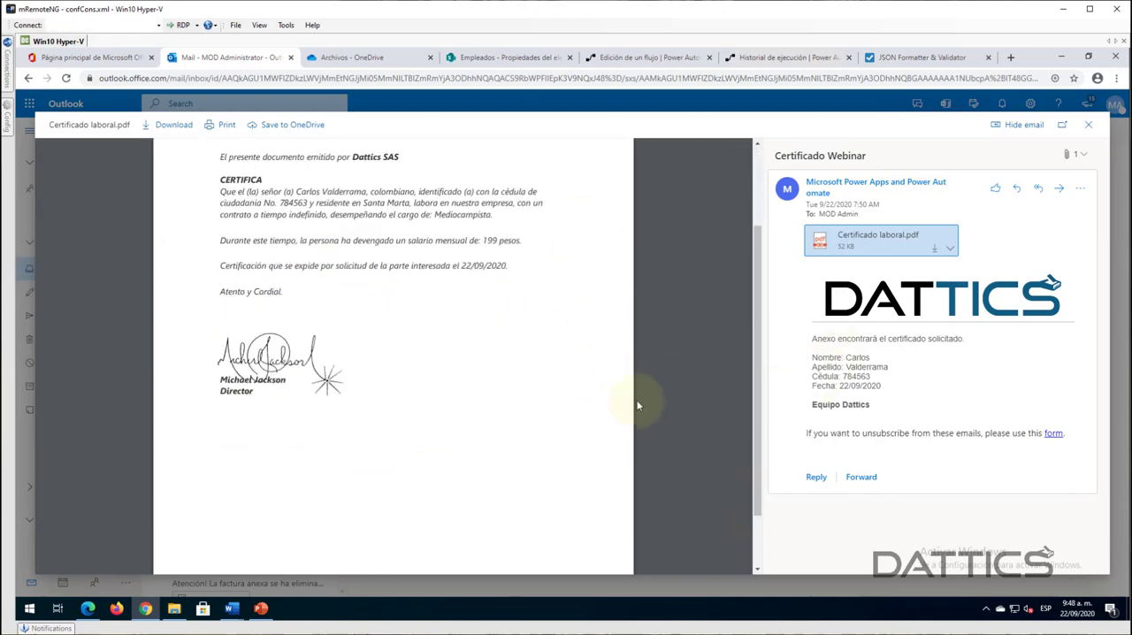
pyautogui.scroll(-1, 635, 399)
pyautogui.scroll(3, 633, 396)
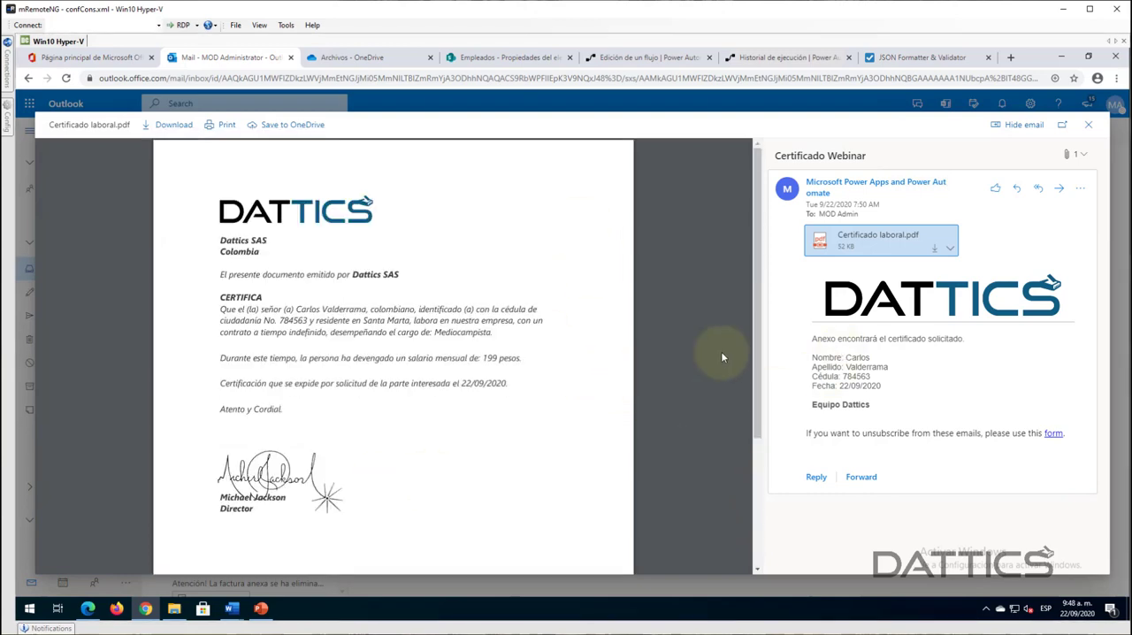
pyautogui.click(1089, 129)
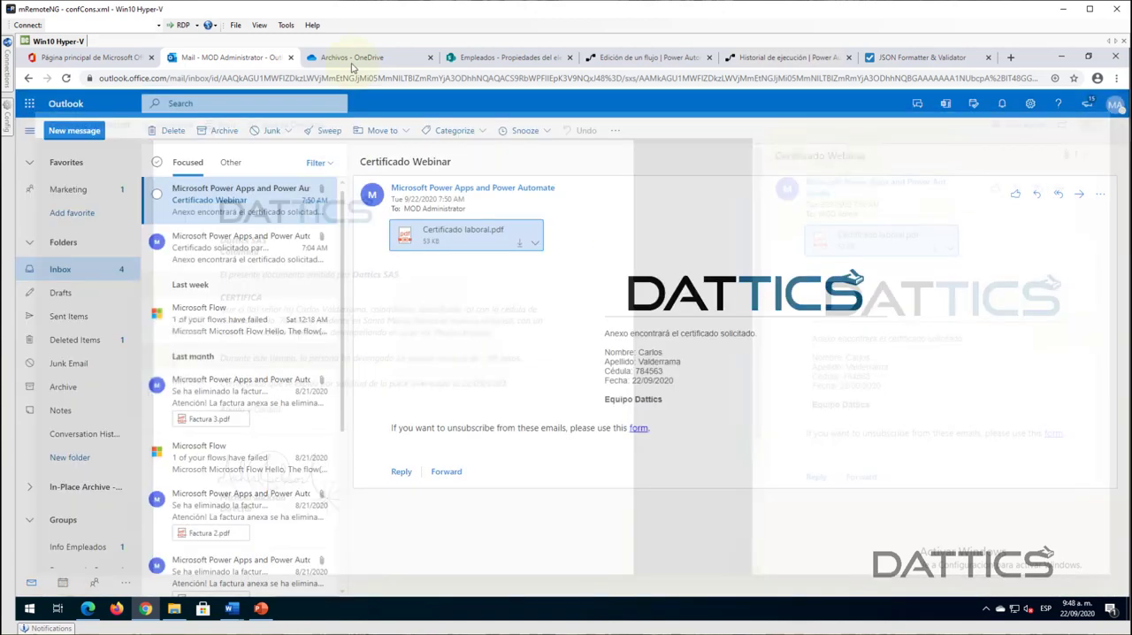
# - Inspect the generated PDF's entry in OneDrive and the actions inside Aplicar a cada uno in the flow's run history
pyautogui.click(351, 58)
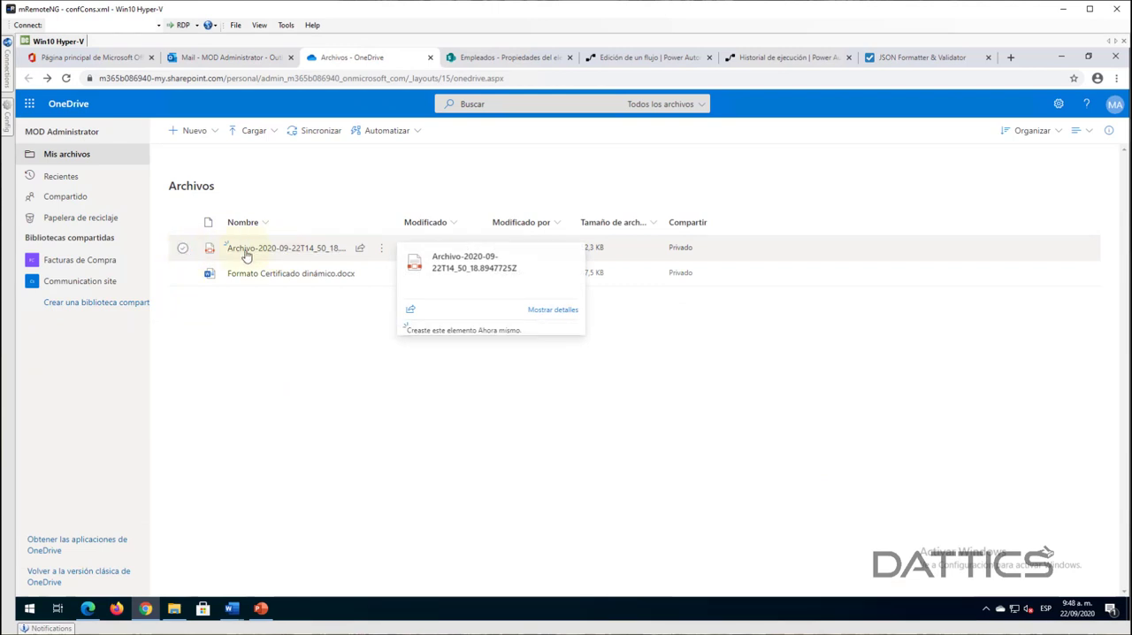
pyautogui.moveTo(273, 254)
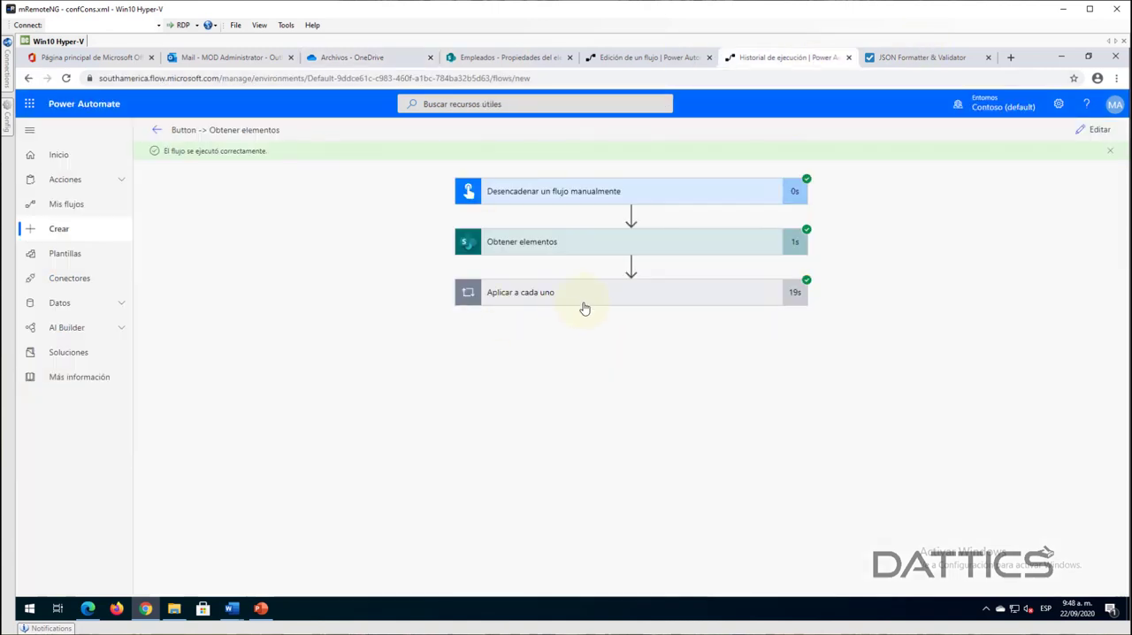
pyautogui.click(581, 307)
pyautogui.scroll(-2, 913, 297)
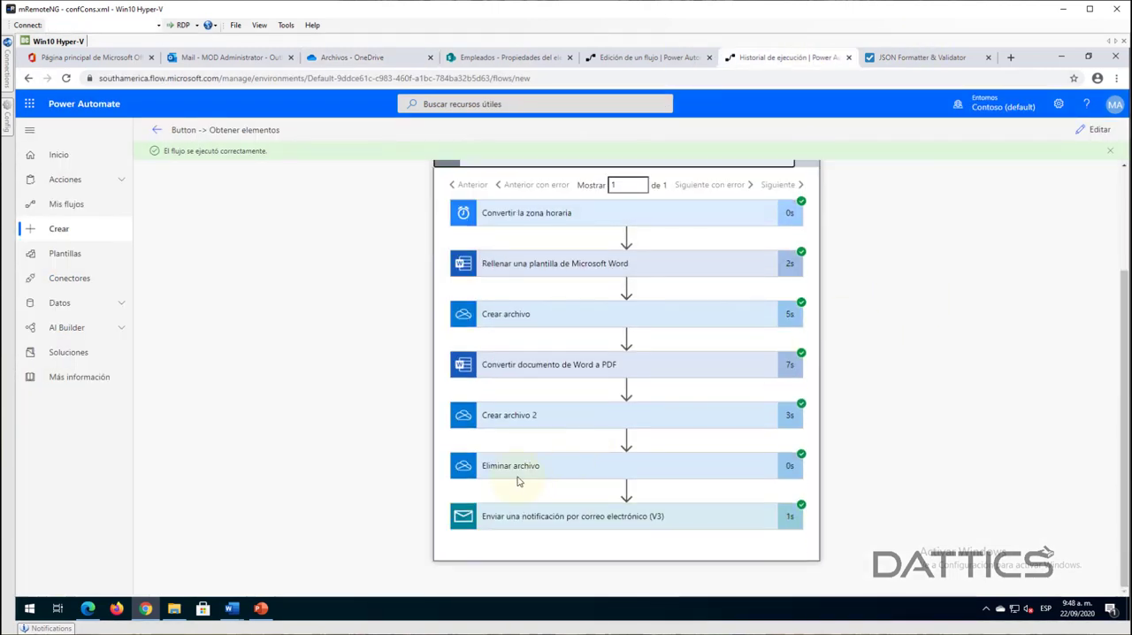
# - Reopen the flow for editing, view its email action, and compare it with the earlier Certificado solicitado email in Outlook
pyautogui.click(1089, 130)
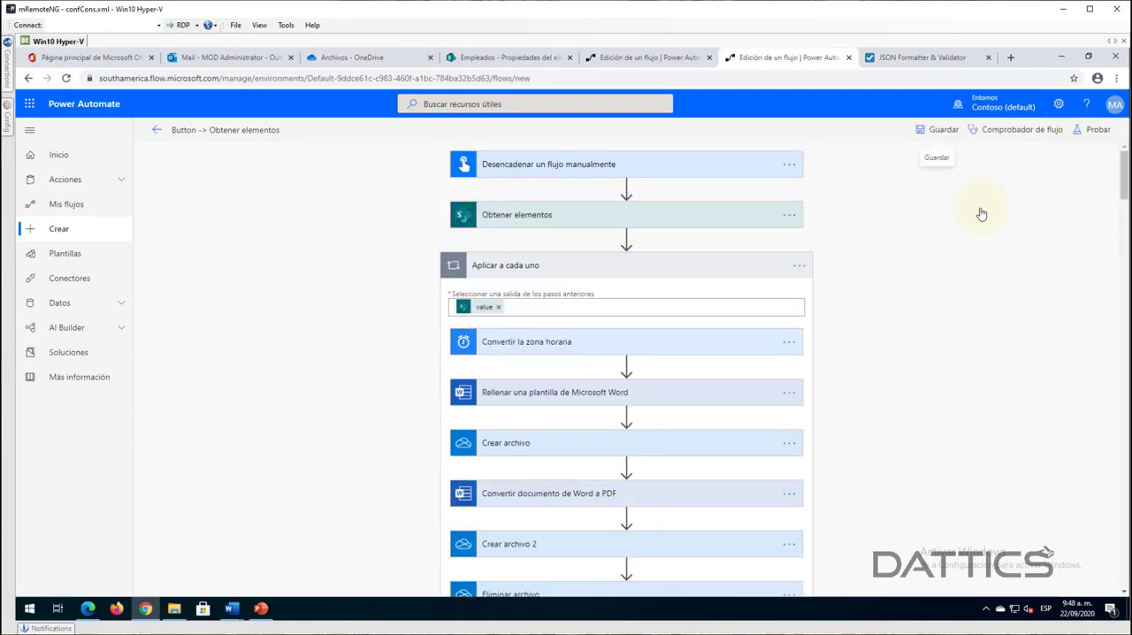
pyautogui.scroll(-4, 925, 369)
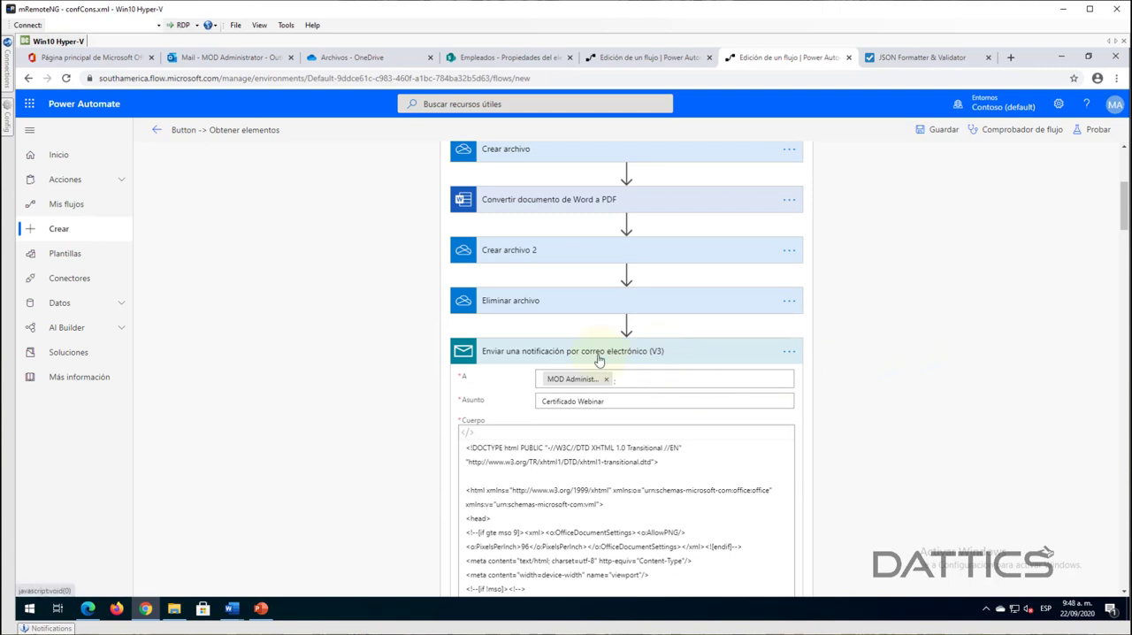
pyautogui.click(218, 57)
pyautogui.click(225, 243)
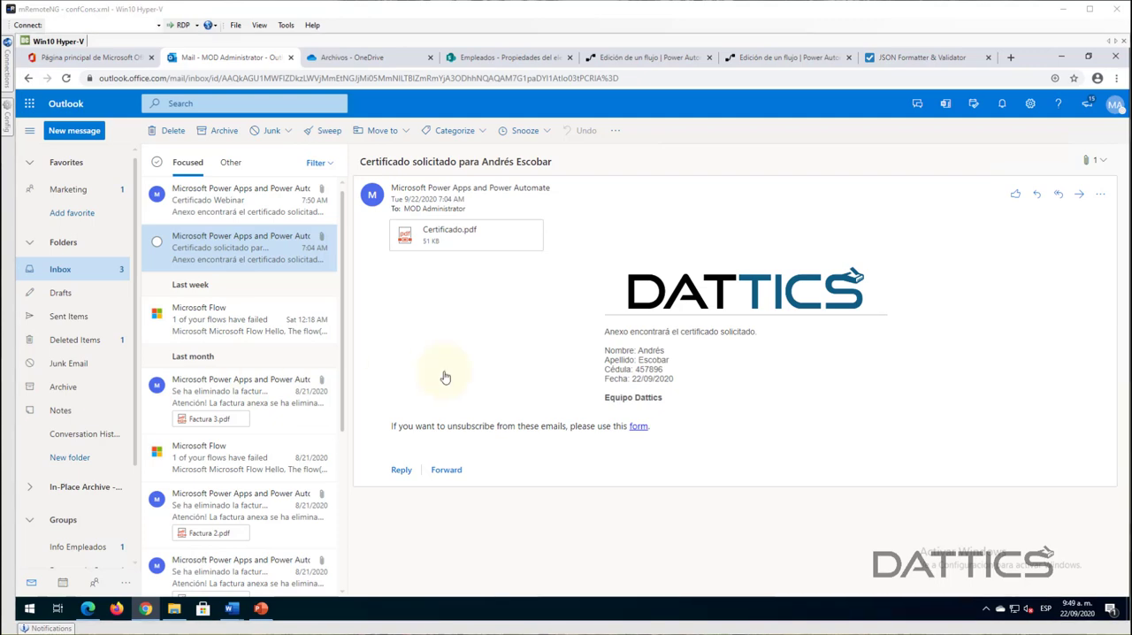
# - Back in the flow editor, collapse the Enviar una notificación por correo electrónico (V3) action and view the flow from its trigger
pyautogui.click(777, 58)
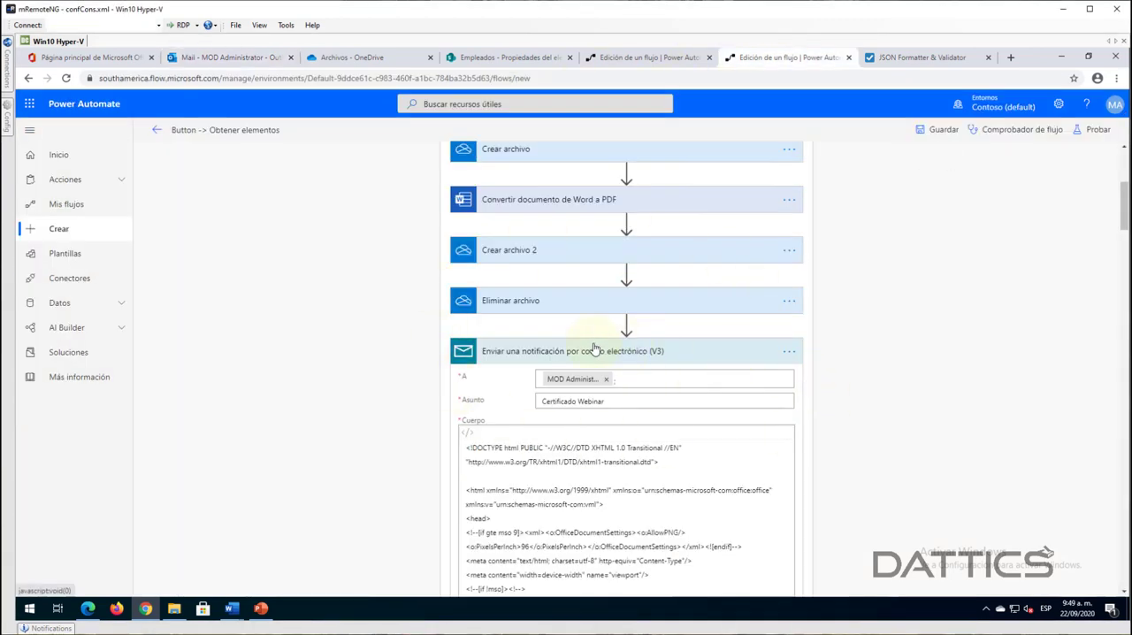
pyautogui.click(594, 348)
pyautogui.scroll(3, 943, 404)
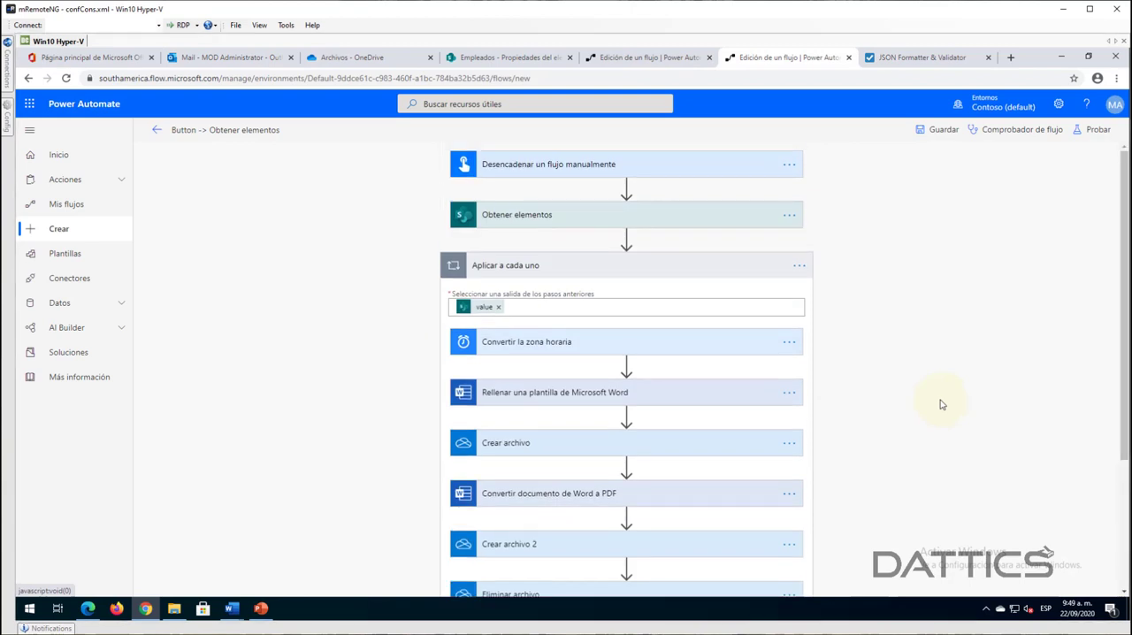
# - Collapse Aplicar a cada uno, search a new step's connectors for "mailc" and "sendgr", and discard the step
pyautogui.click(585, 270)
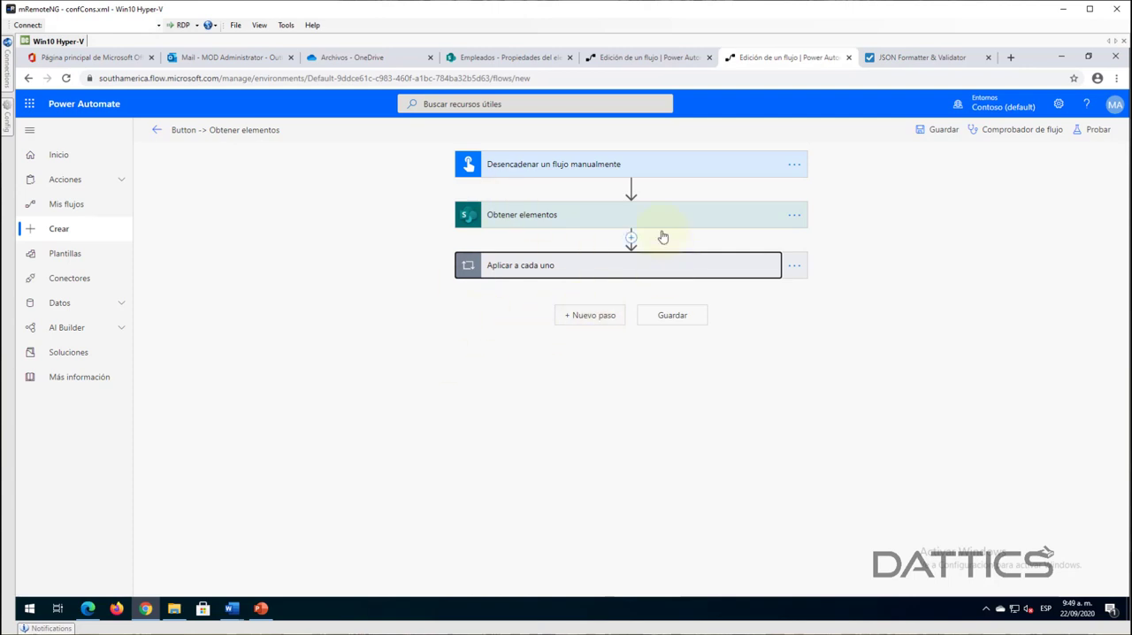
pyautogui.click(590, 317)
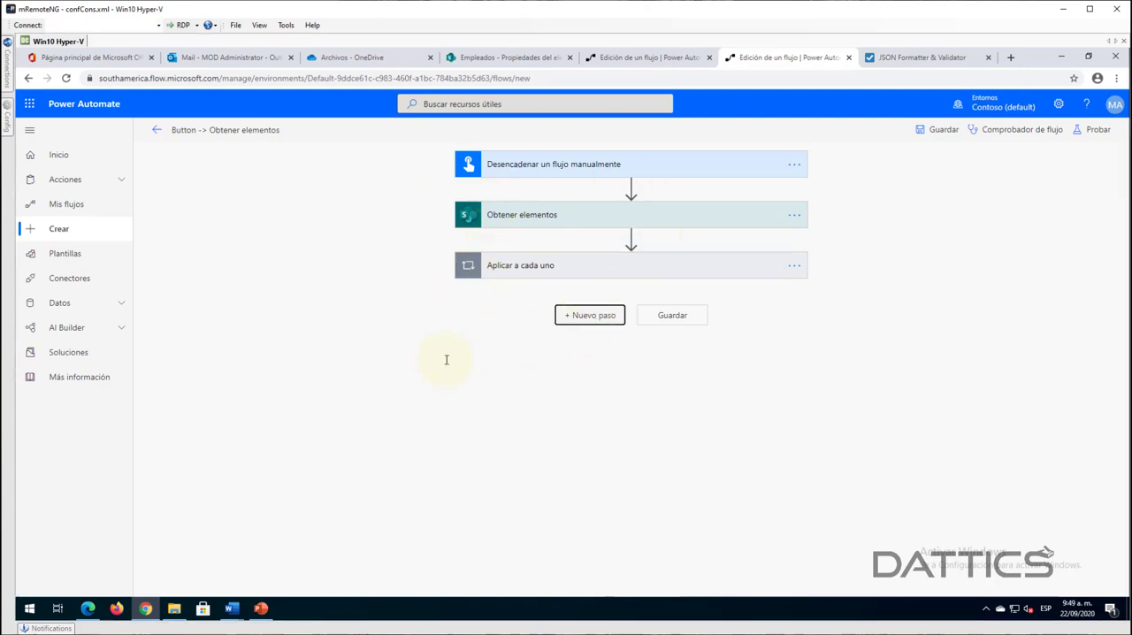
pyautogui.click(528, 346)
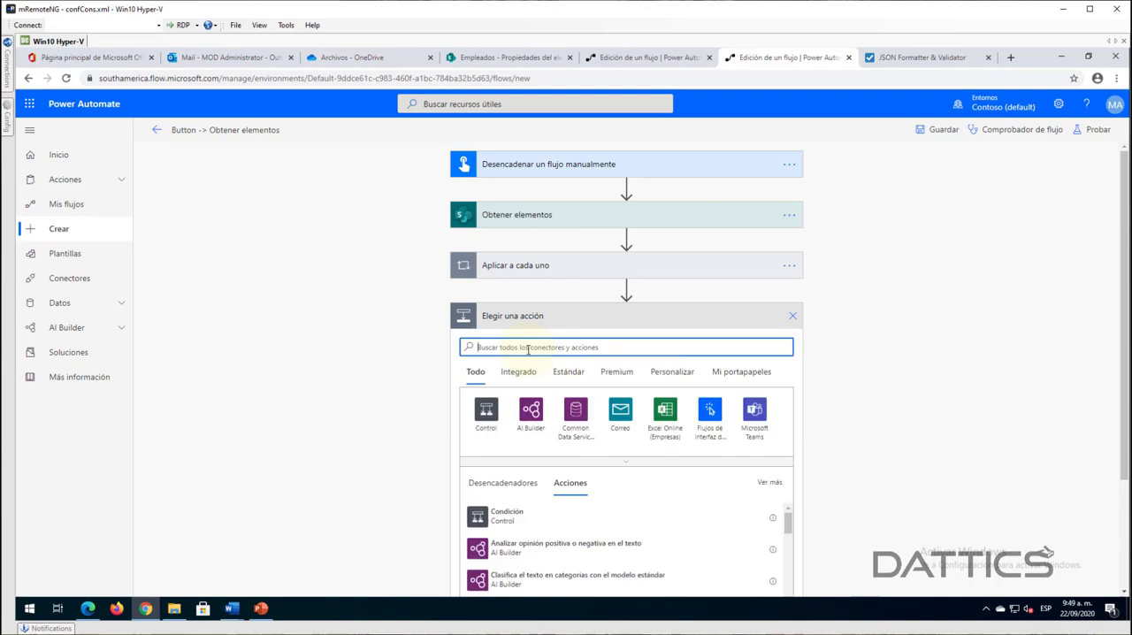
pyautogui.write('mailc')
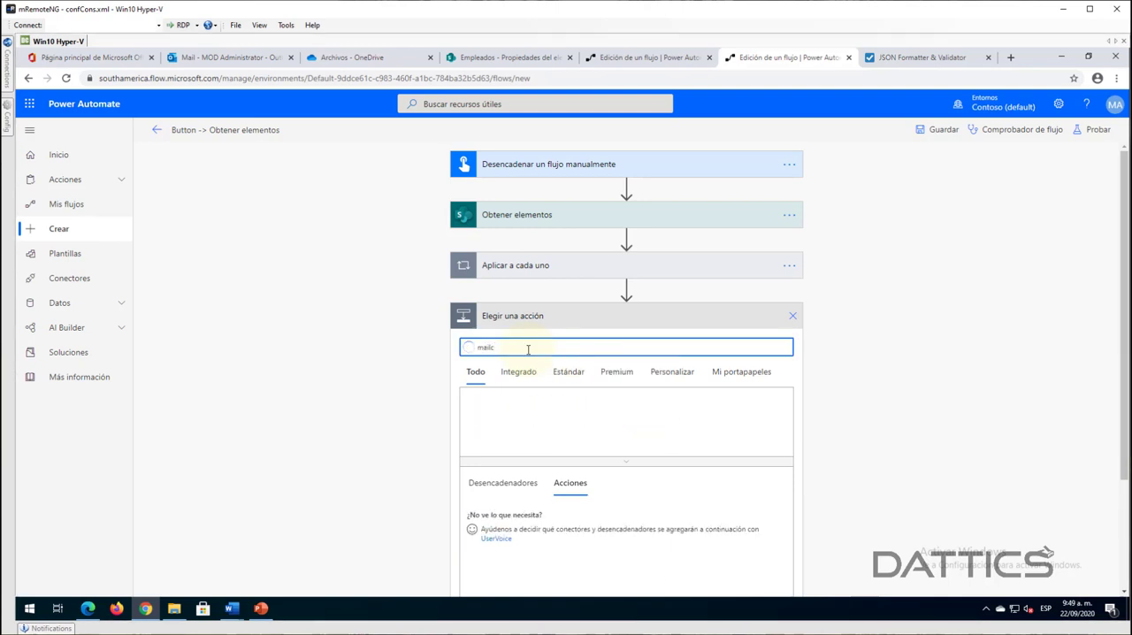
pyautogui.scroll(-1, 385, 391)
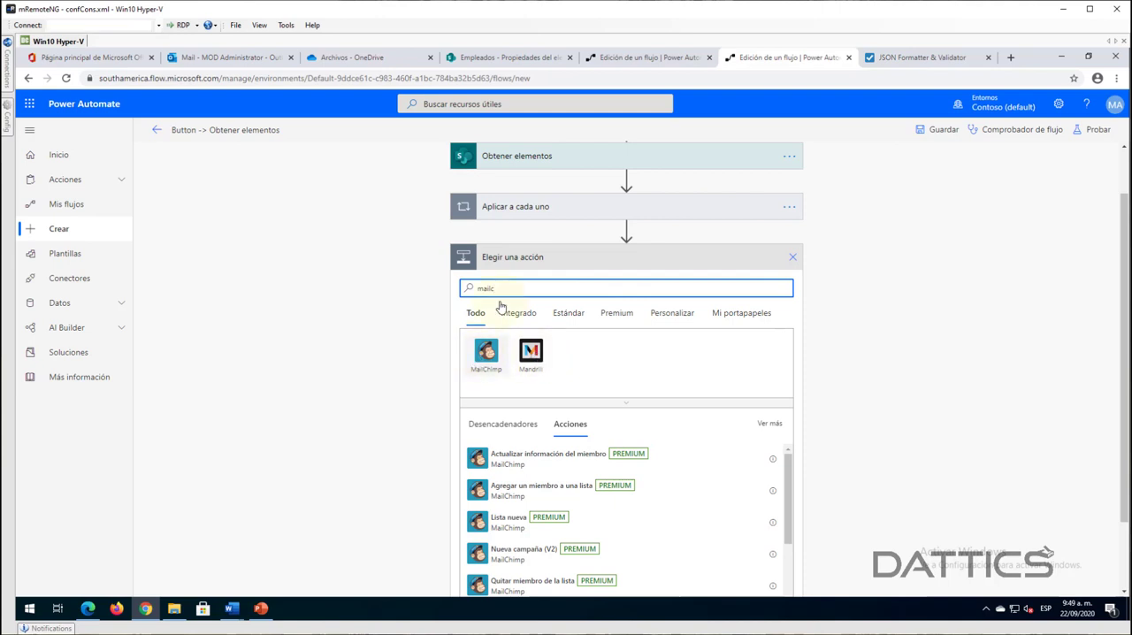
pyautogui.moveTo(508, 281); pyautogui.dragTo(457, 286)
pyautogui.write('send')
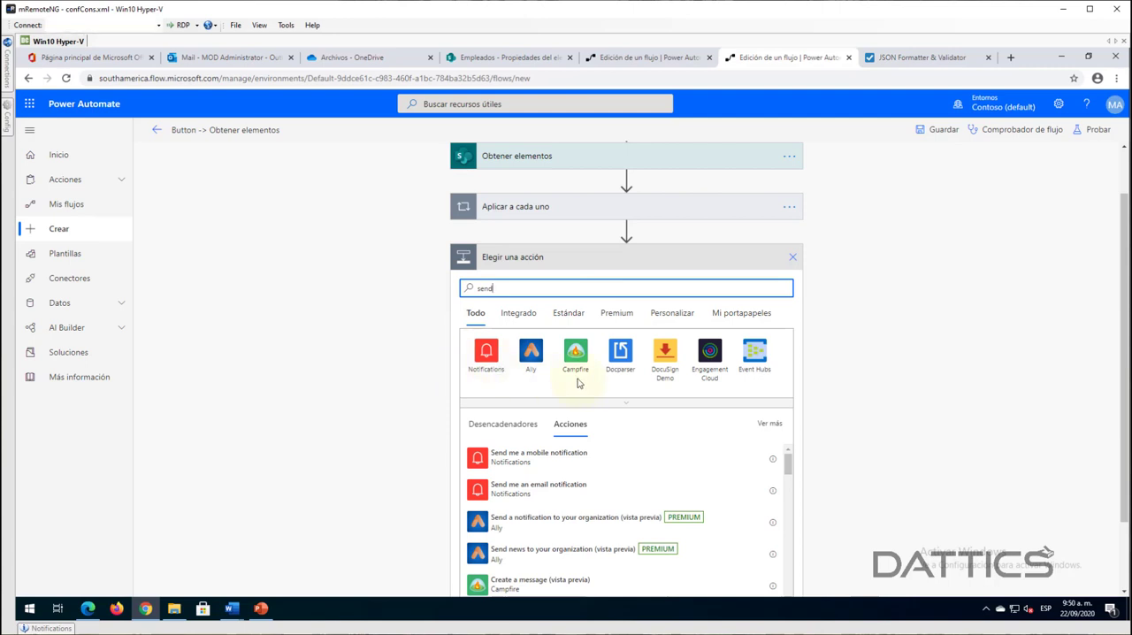
pyautogui.write('gr')
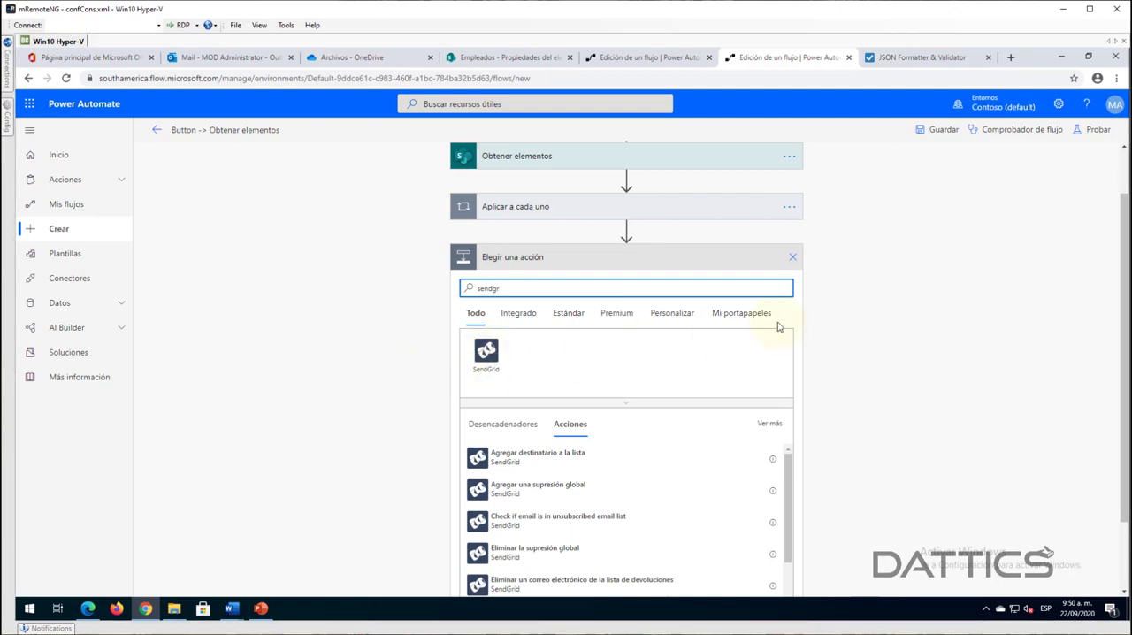
pyautogui.click(793, 257)
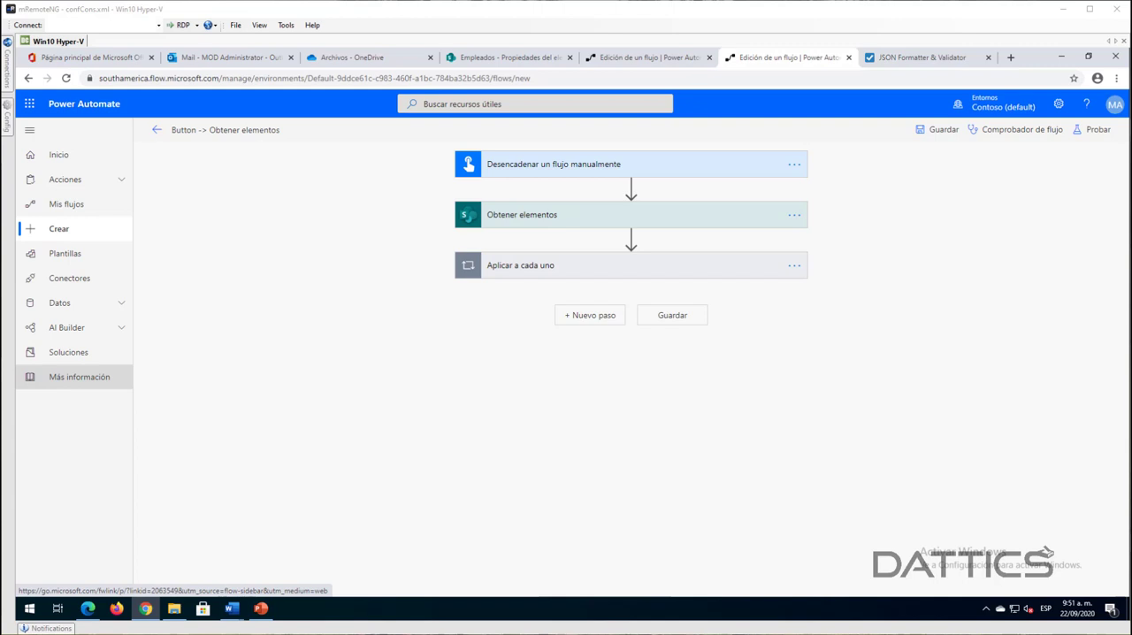
# - Browse the Excel Online (Empresas) actions available for a new step and return to the full connector list
pyautogui.click(589, 318)
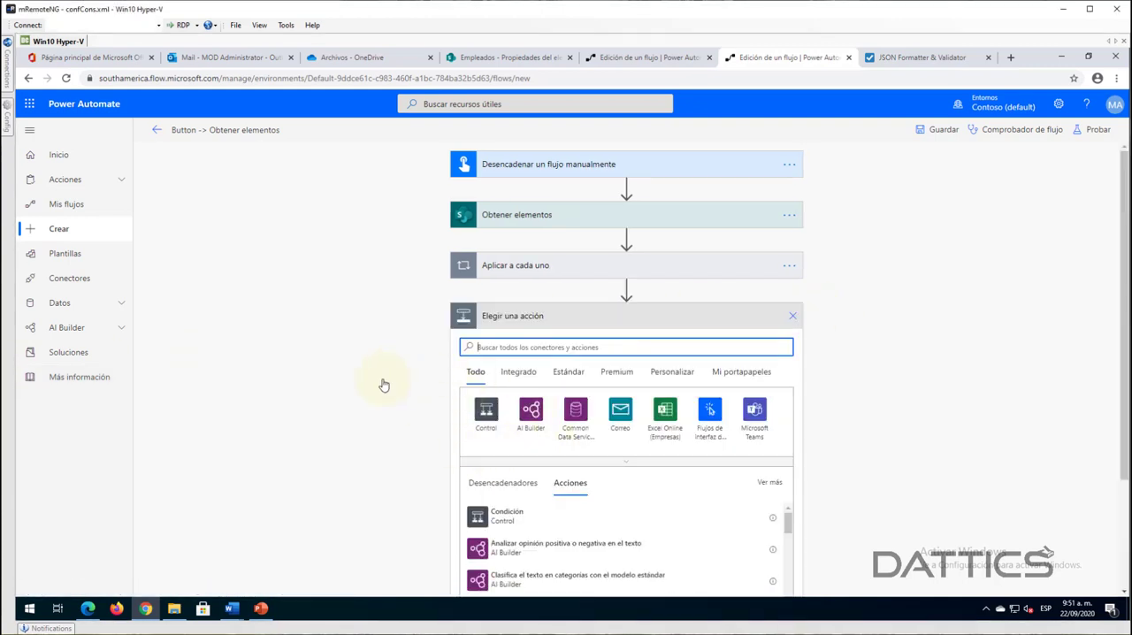
pyautogui.click(663, 409)
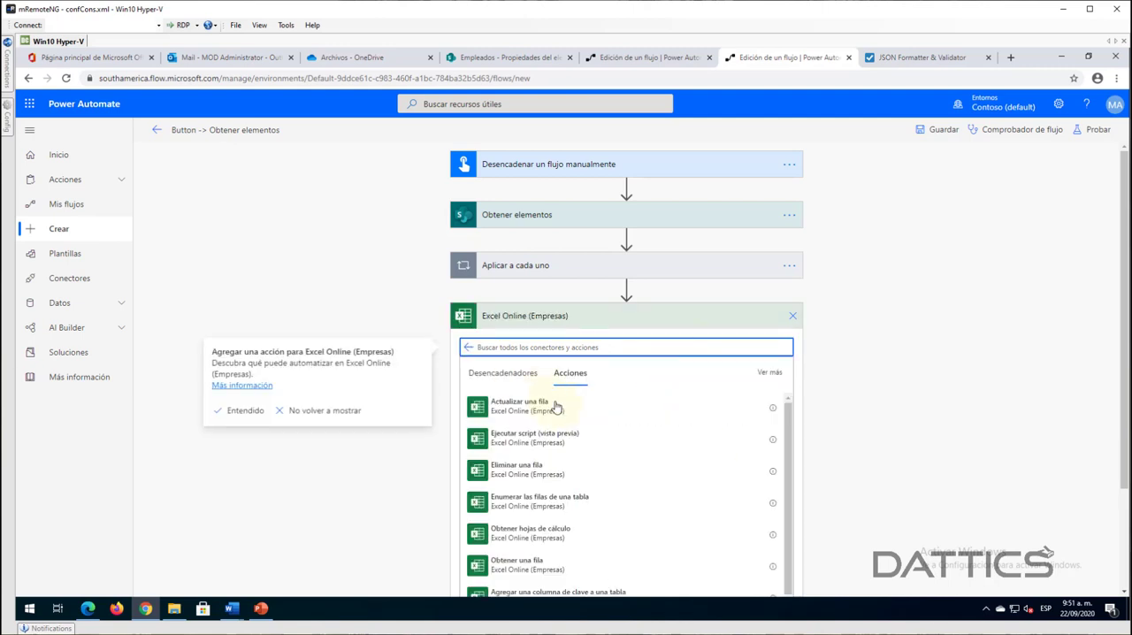
pyautogui.scroll(-2, 604, 476)
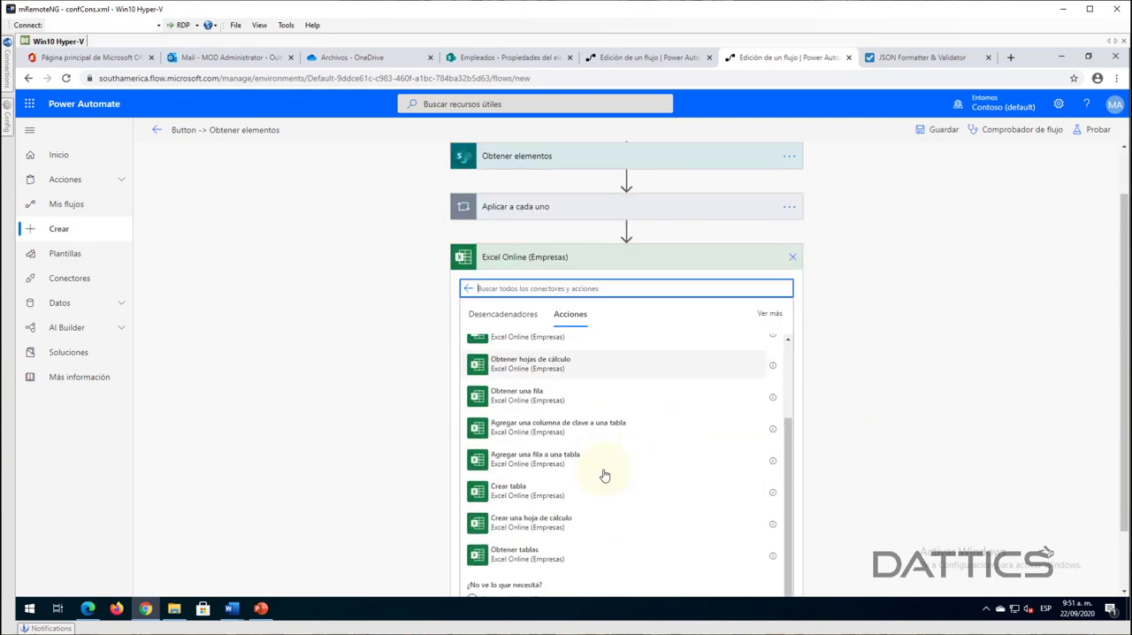
pyautogui.scroll(-1, 604, 476)
pyautogui.scroll(5, 589, 452)
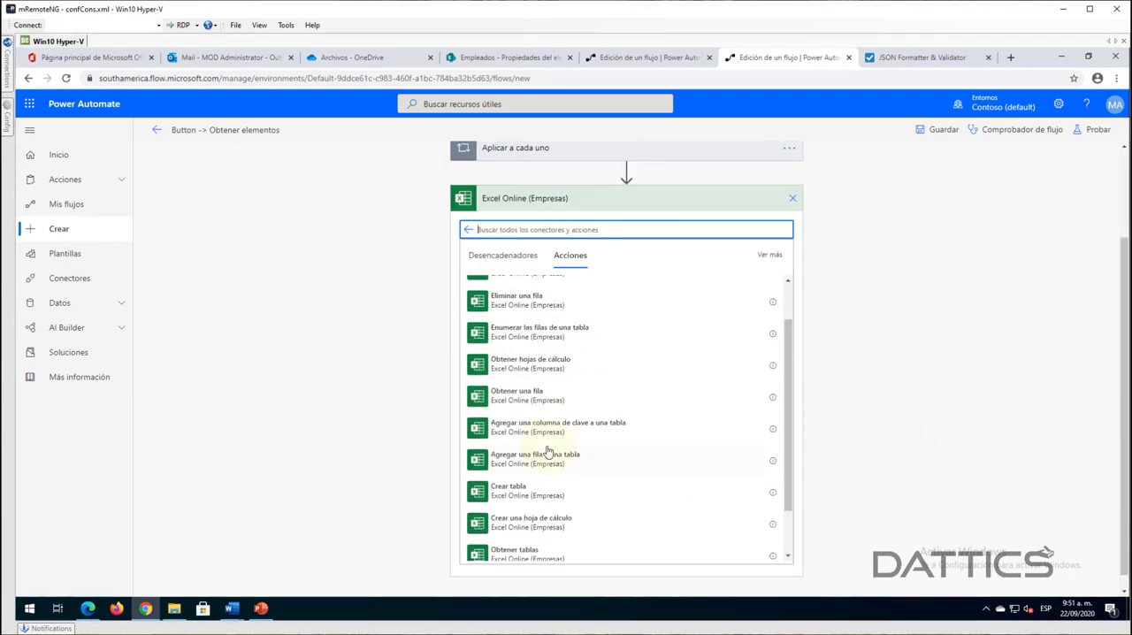
pyautogui.click(466, 229)
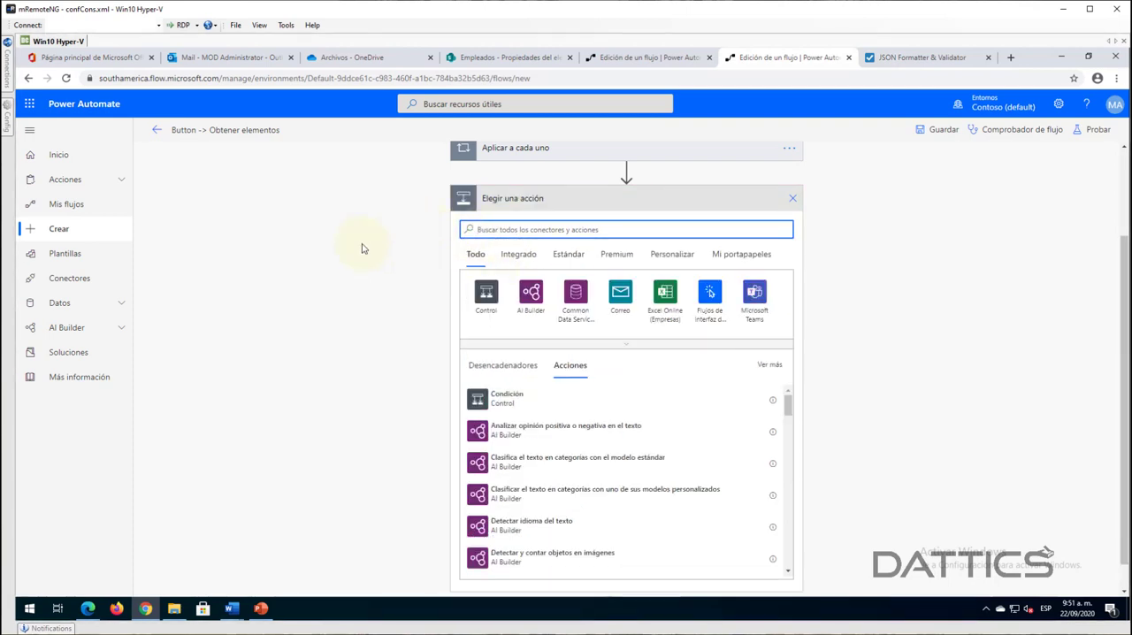
# - Search the connectors for "cloudmer", browse the Cloudmersive Document Conversion actions, and discard the new step
pyautogui.write('cloud')
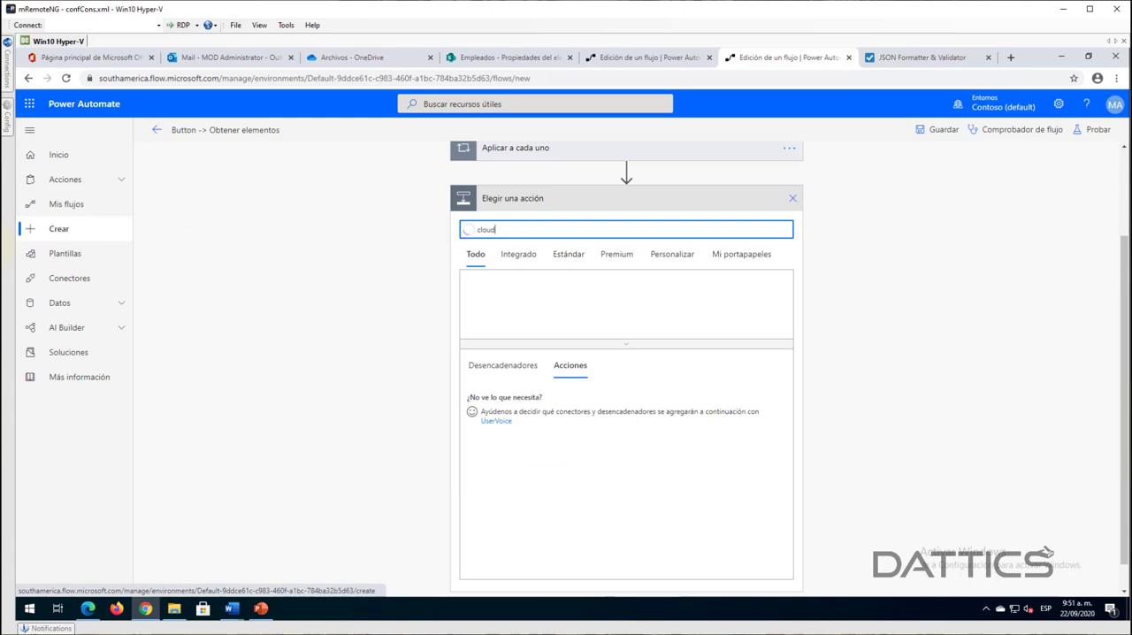
pyautogui.write('me')
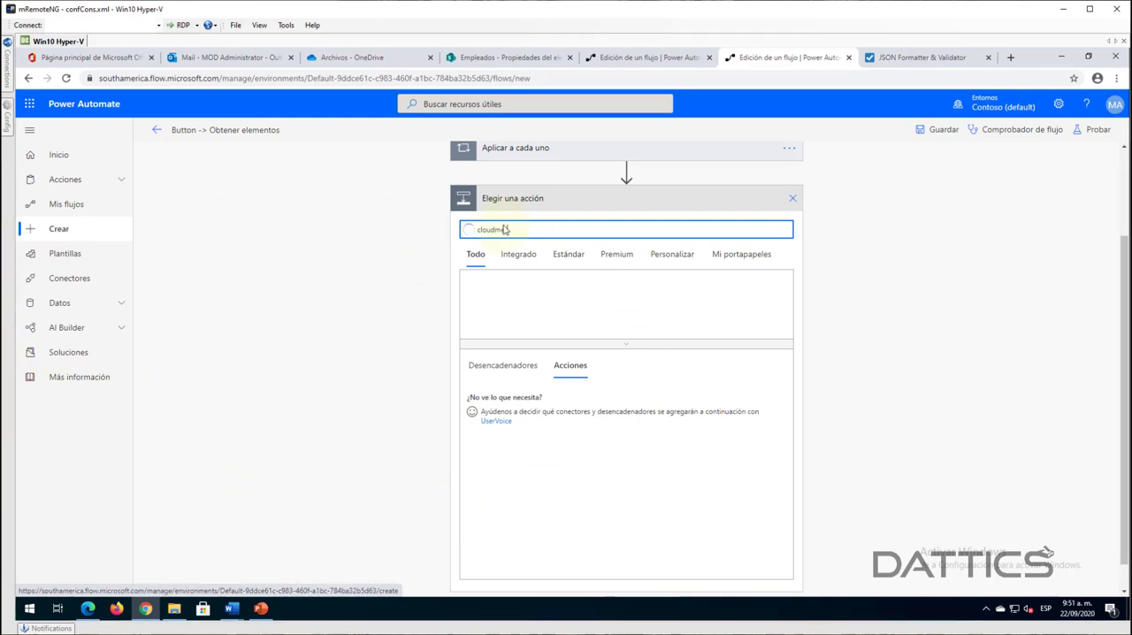
pyautogui.write('r')
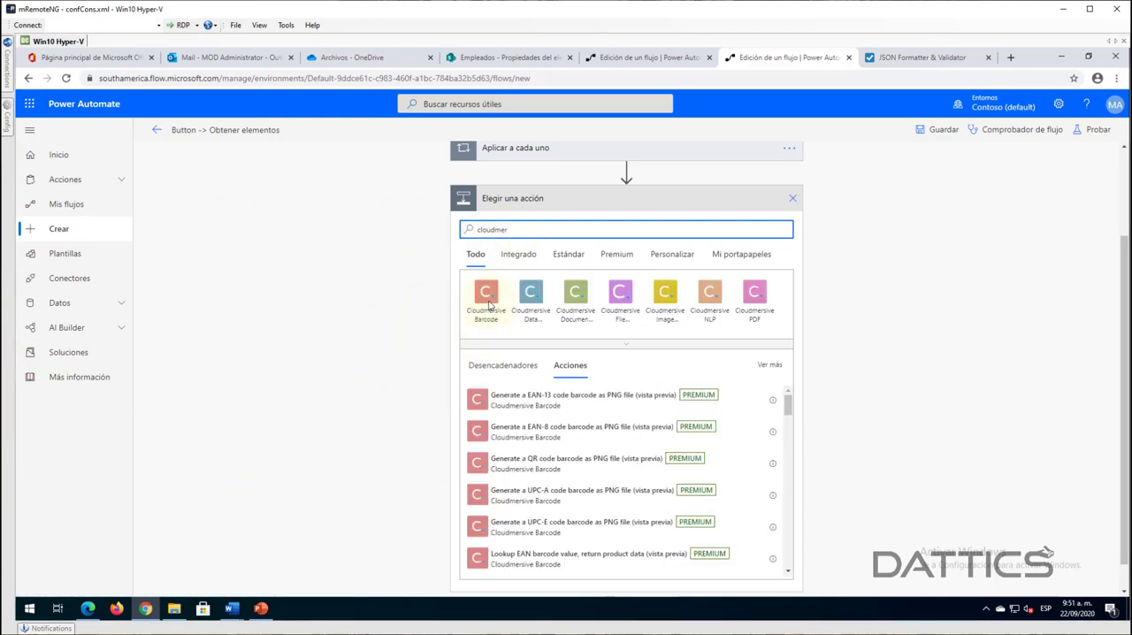
pyautogui.click(577, 301)
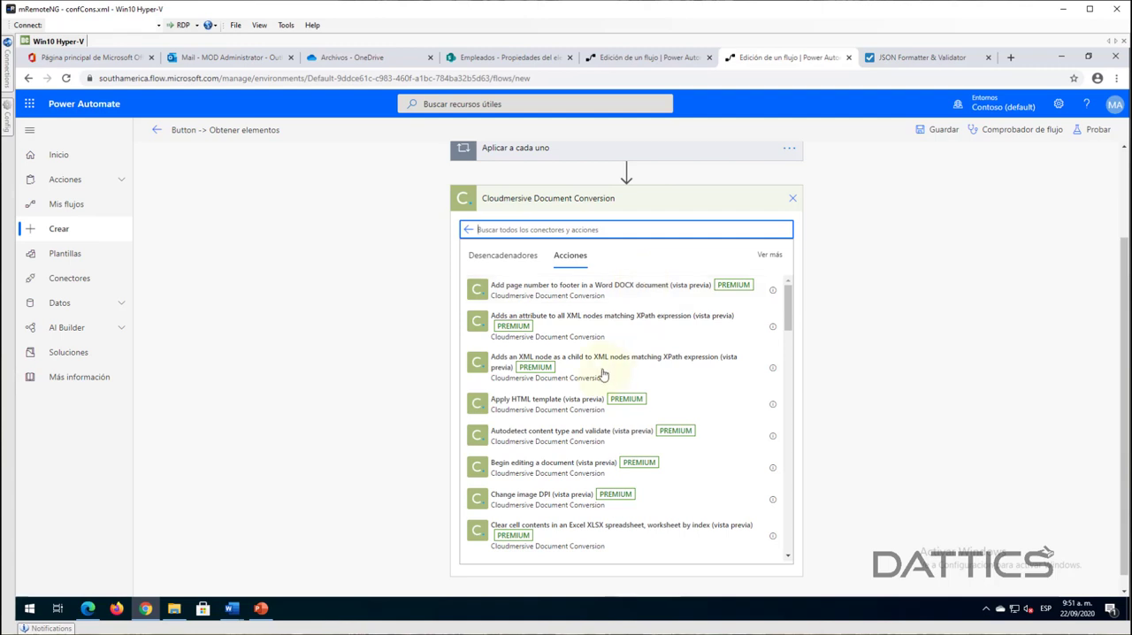
pyautogui.scroll(-3, 575, 478)
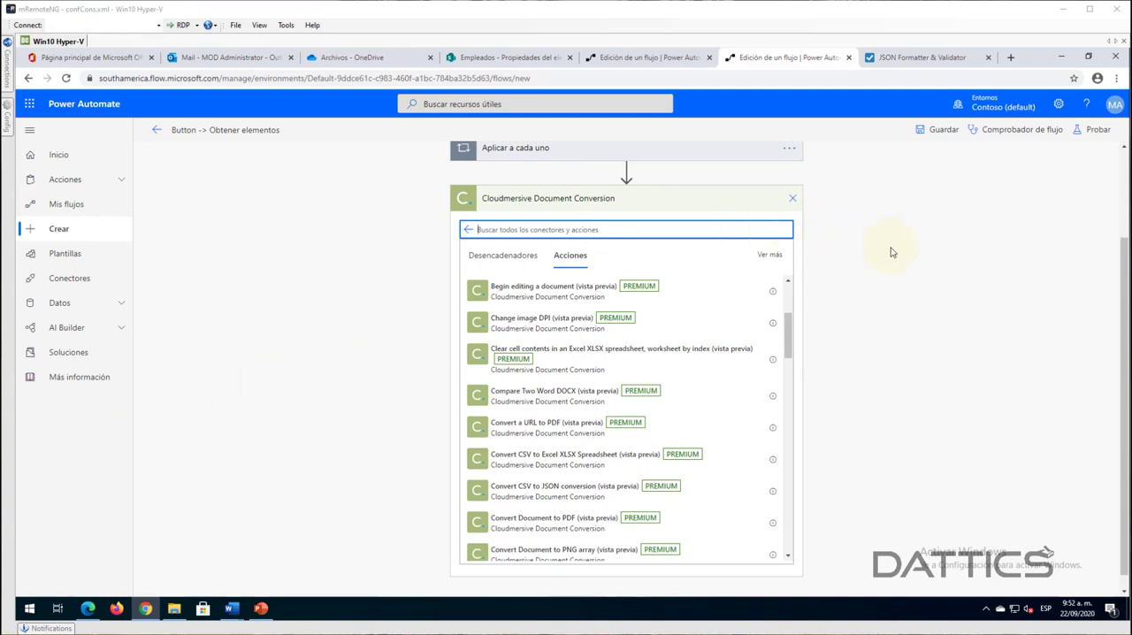
pyautogui.click(793, 200)
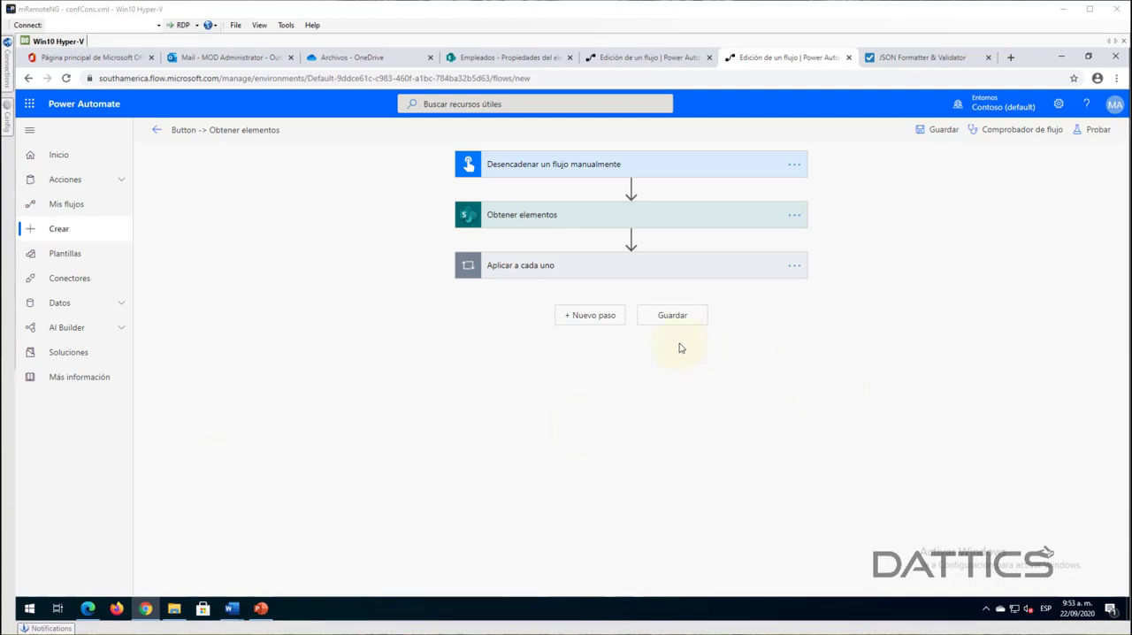
# - In the email action inside Aplicar a cada uno, insert Nombre, Apellidos and Cédula between "Certificado laboral" and ".pdf" in the attachment name
pyautogui.click(549, 274)
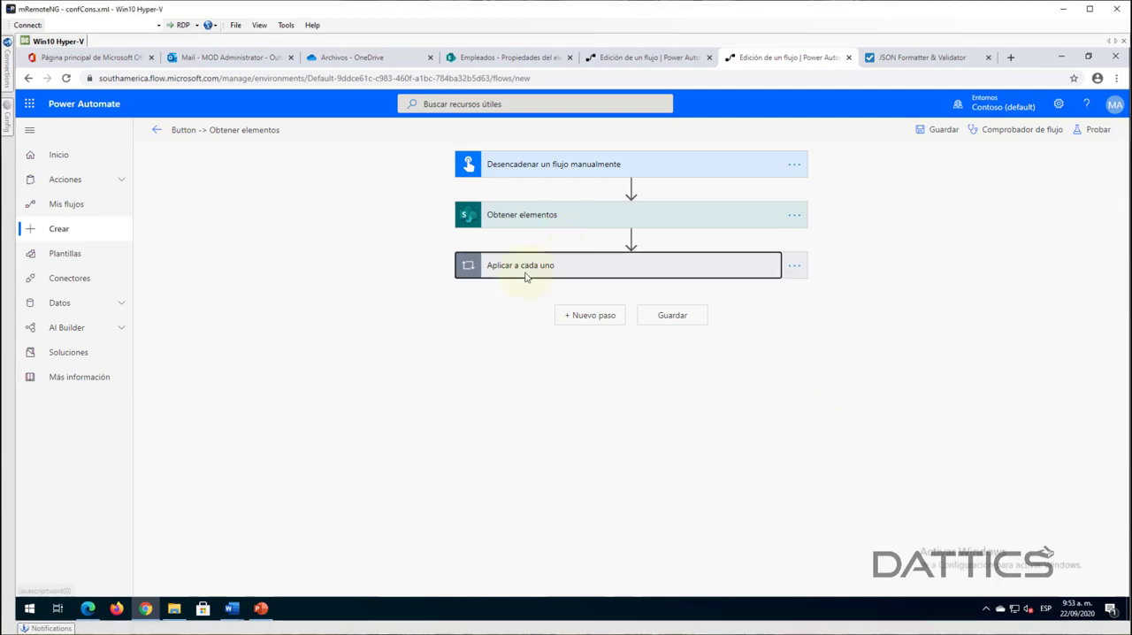
pyautogui.scroll(-2, 939, 420)
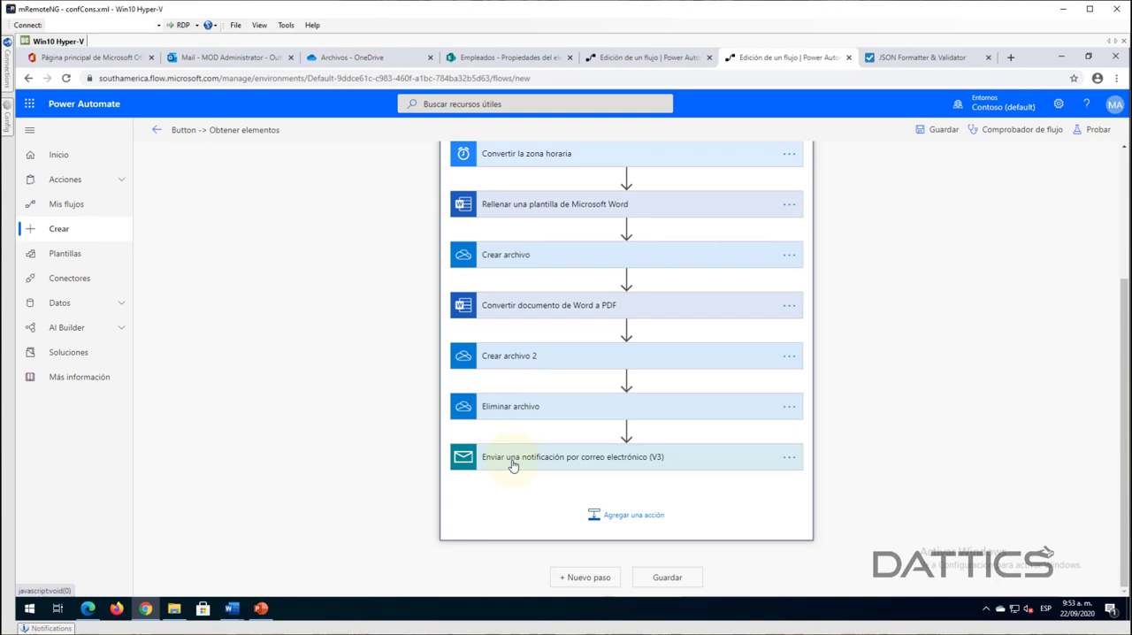
pyautogui.click(517, 356)
pyautogui.click(517, 357)
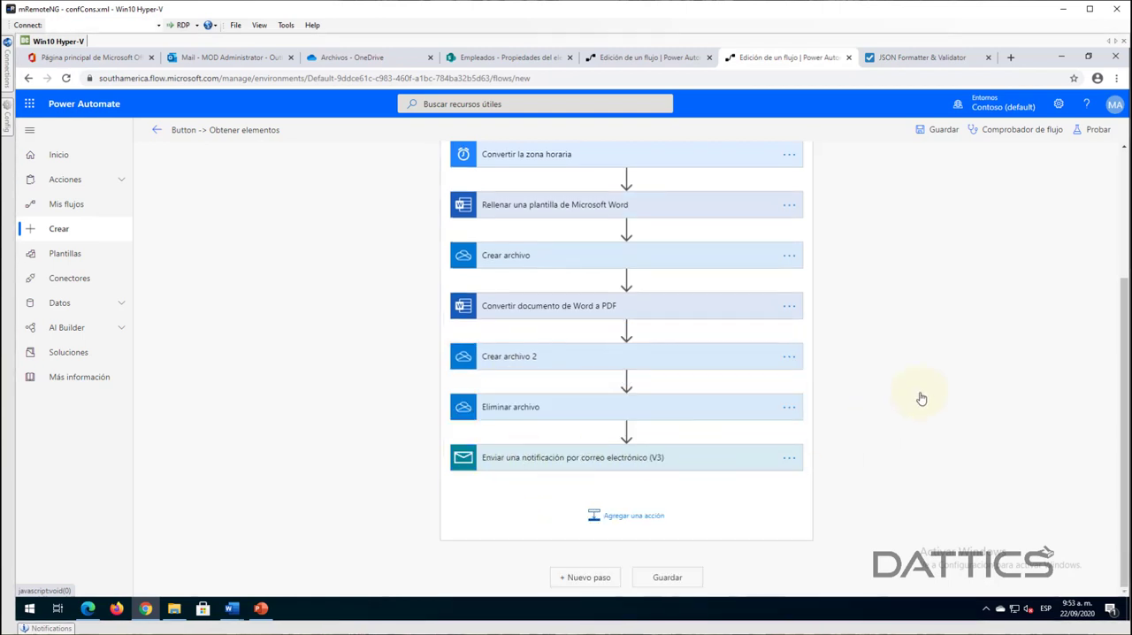
pyautogui.scroll(-10, 908, 389)
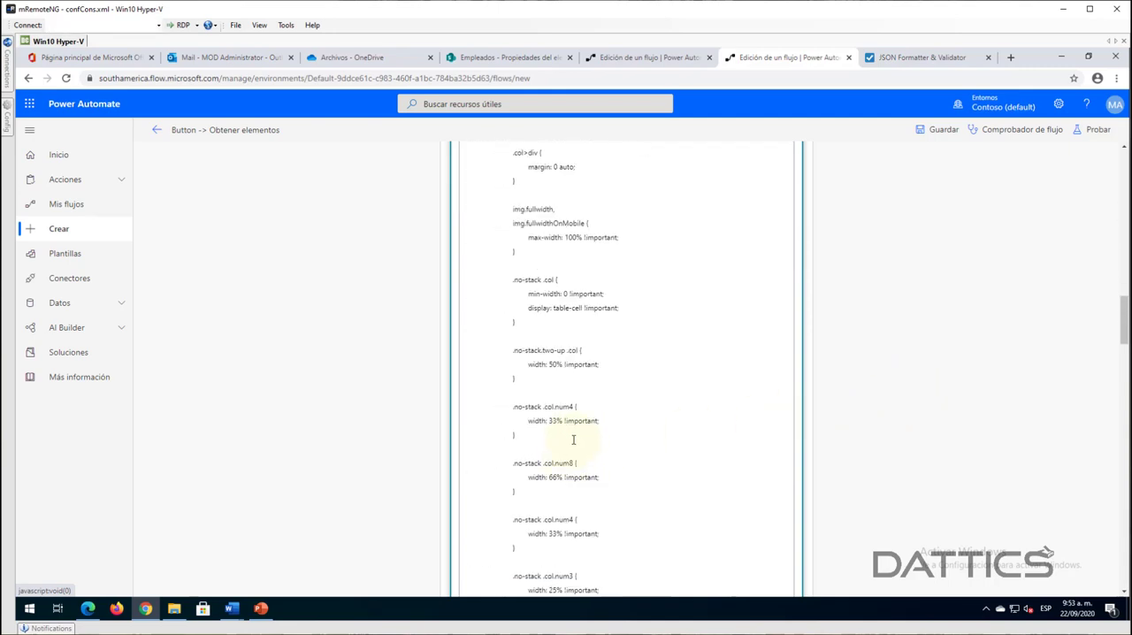
pyautogui.scroll(-15, 573, 439)
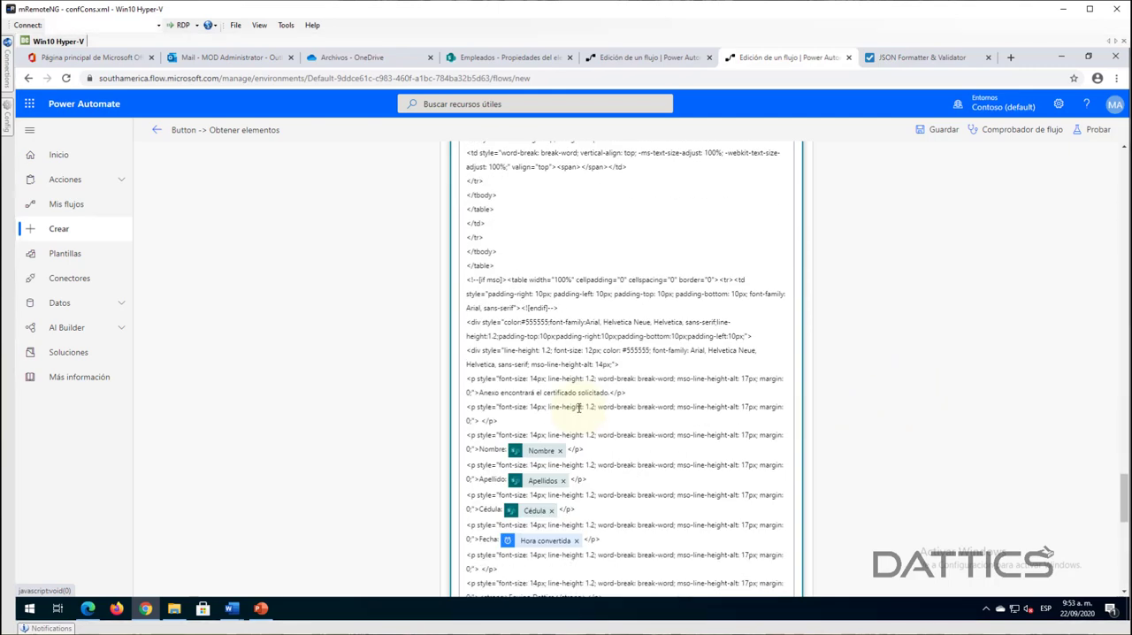
pyautogui.scroll(-10, 578, 407)
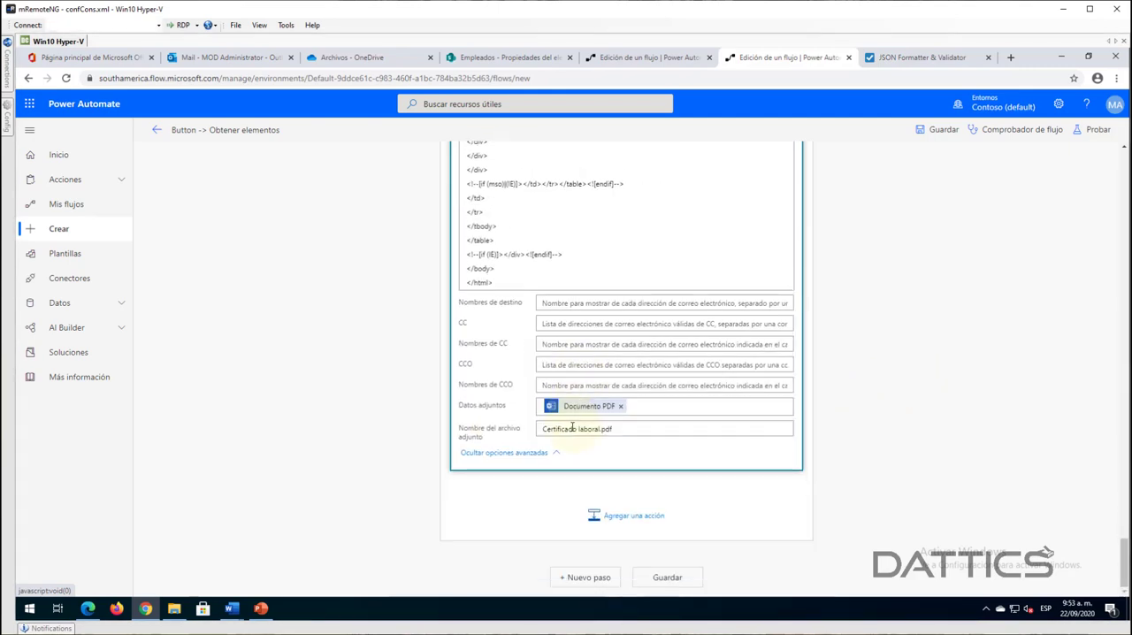
pyautogui.click(602, 429)
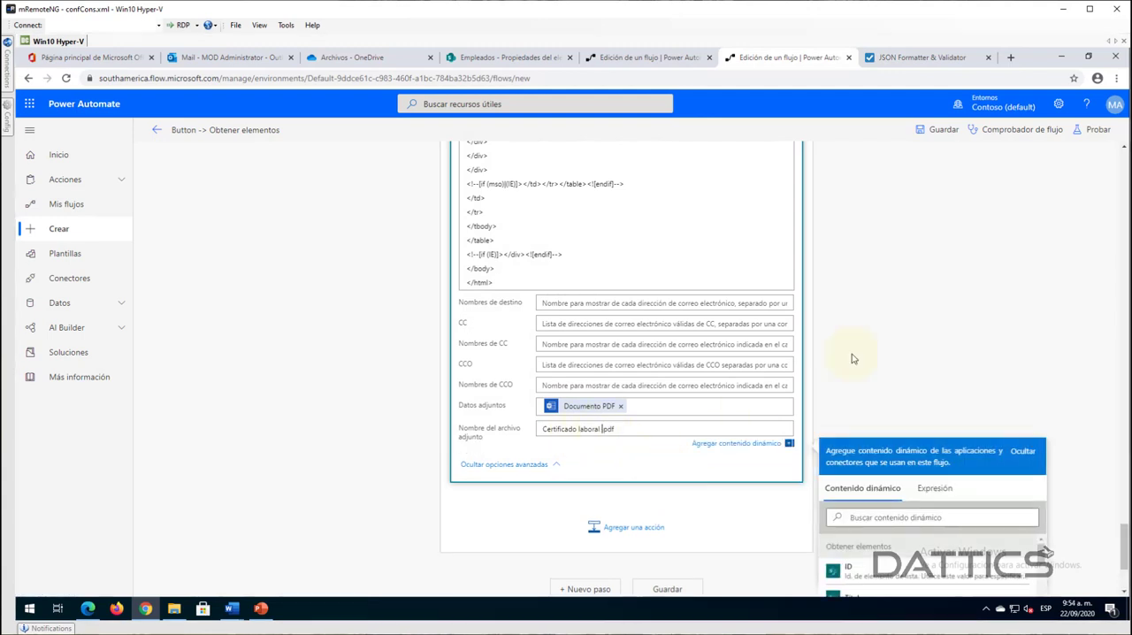
pyautogui.scroll(-2, 931, 394)
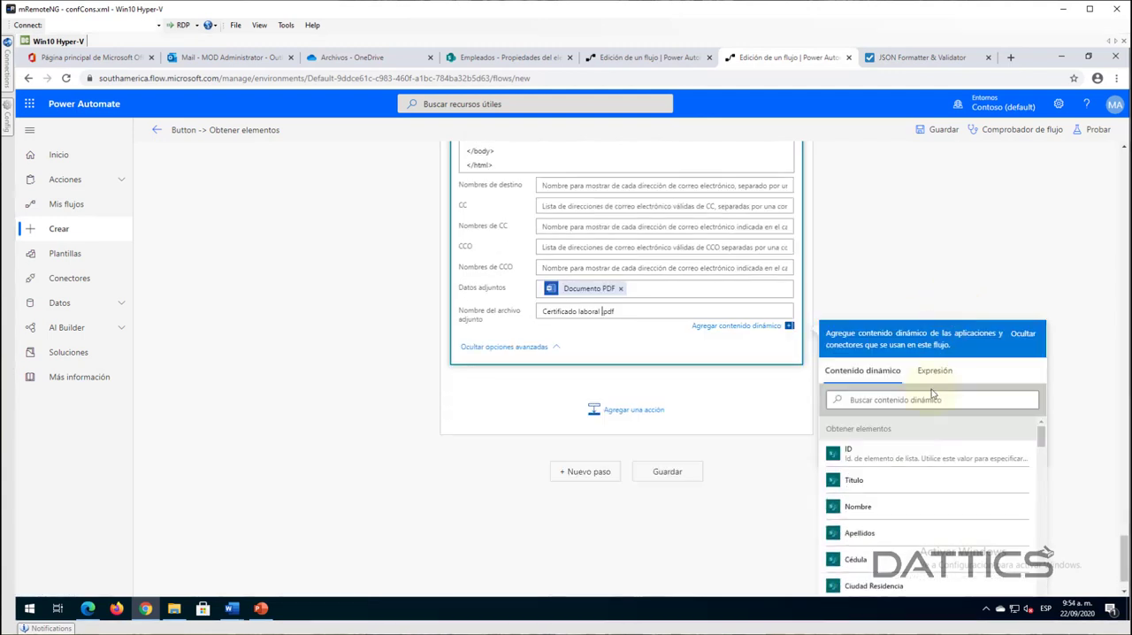
pyautogui.click(869, 510)
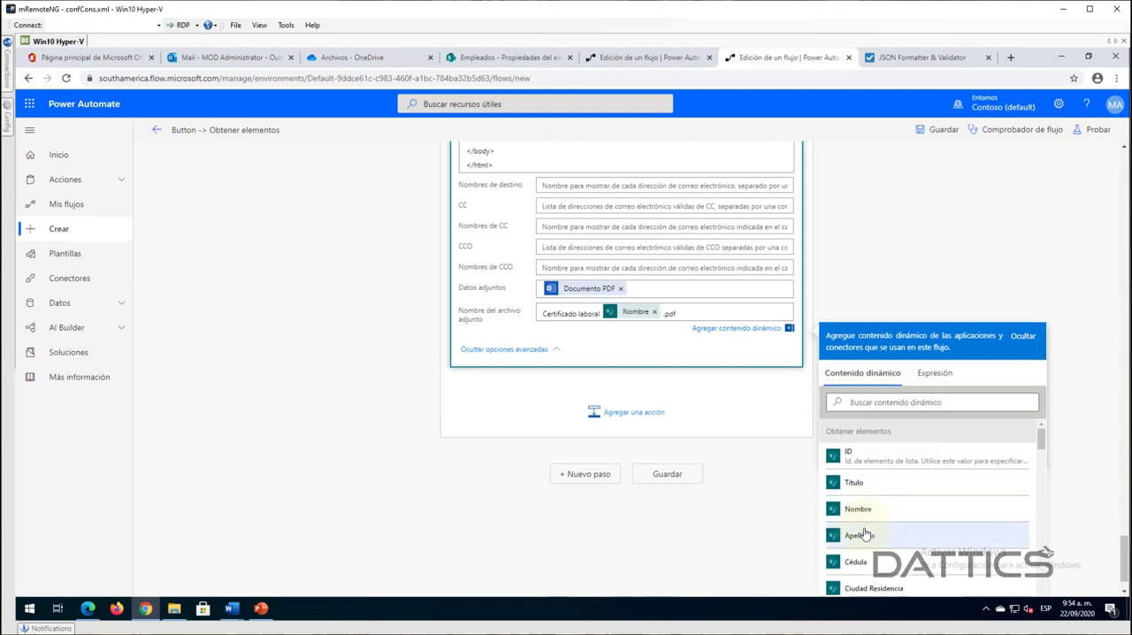
pyautogui.click(865, 534)
pyautogui.click(858, 562)
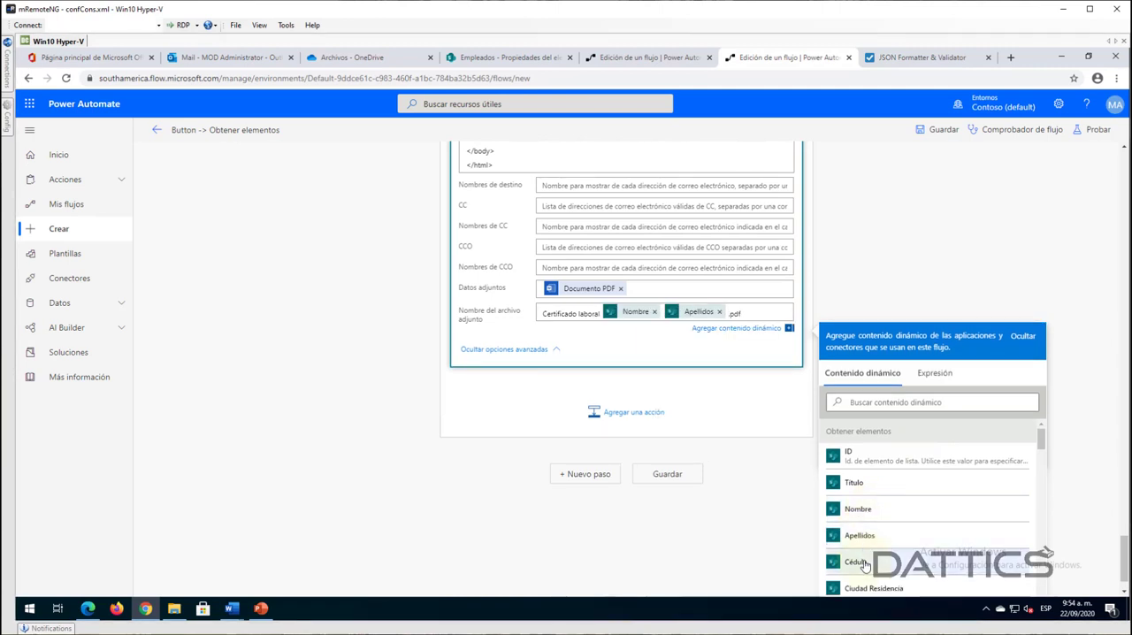
pyautogui.click(913, 274)
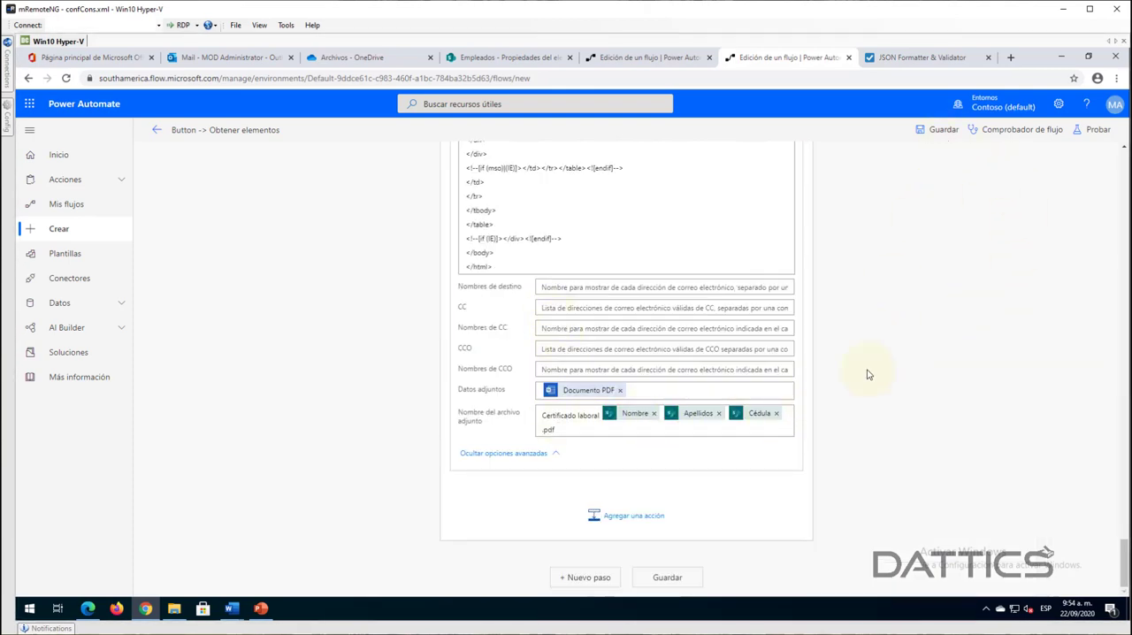
# - Review the HTML body and attachment fields of the email action, and save the flow
pyautogui.scroll(5, 866, 376)
pyautogui.scroll(1, 866, 377)
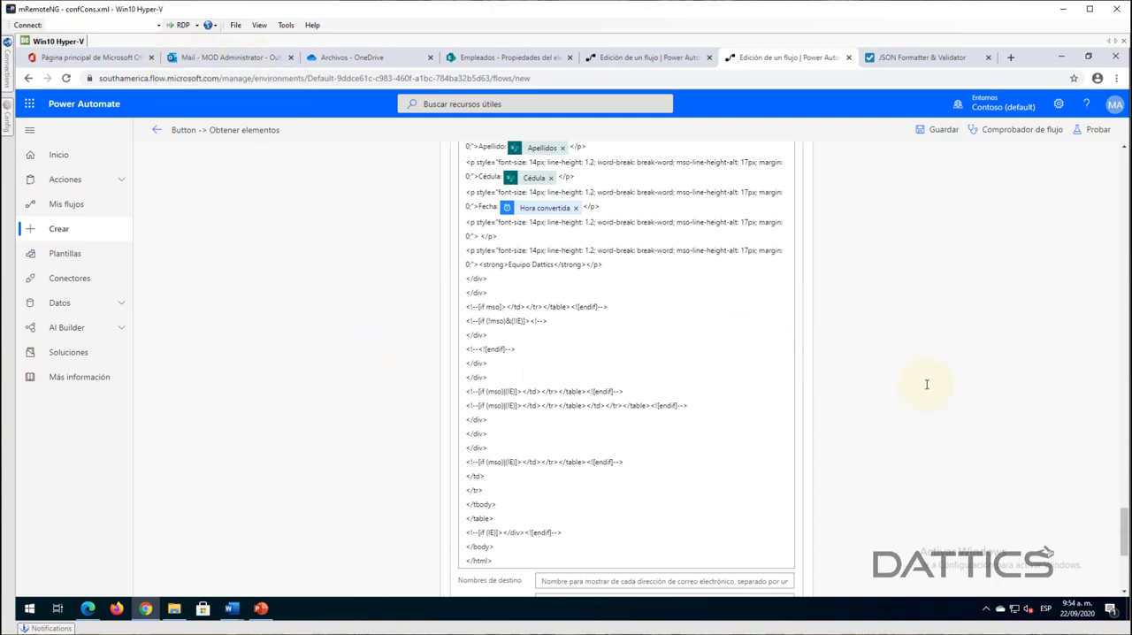
pyautogui.scroll(6, 928, 384)
pyautogui.scroll(2, 928, 380)
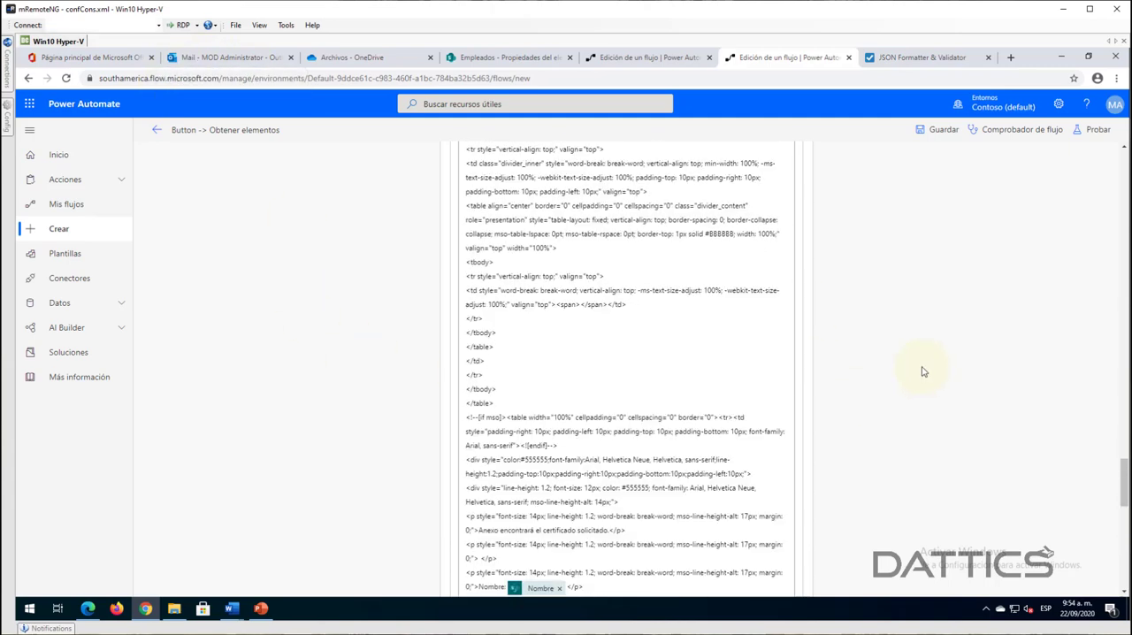
pyautogui.scroll(-10, 922, 371)
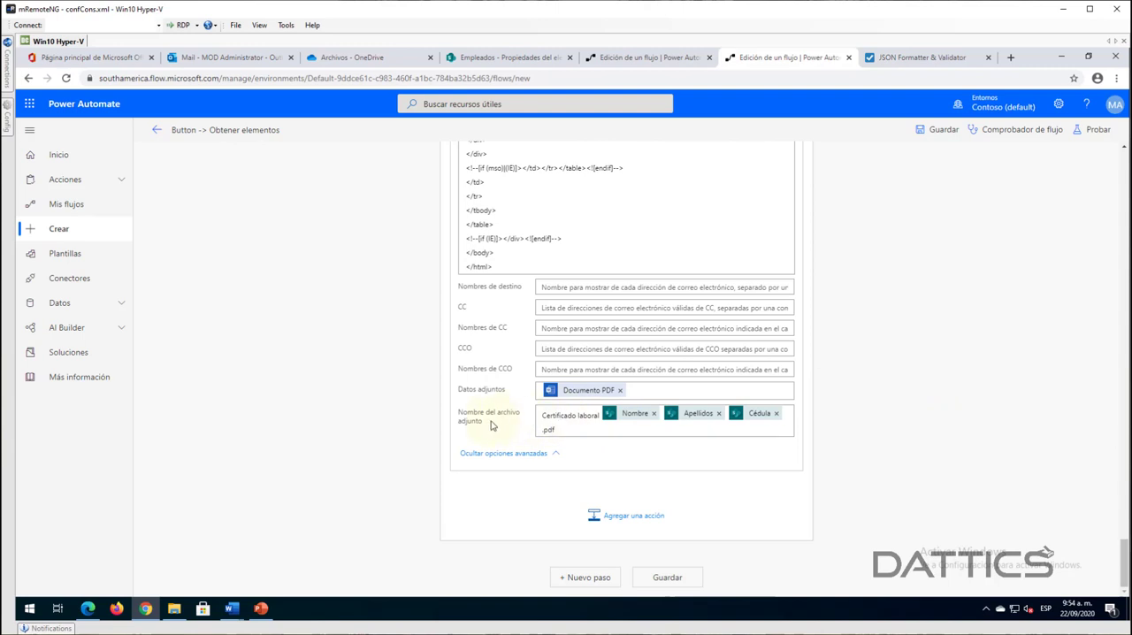
pyautogui.click(937, 131)
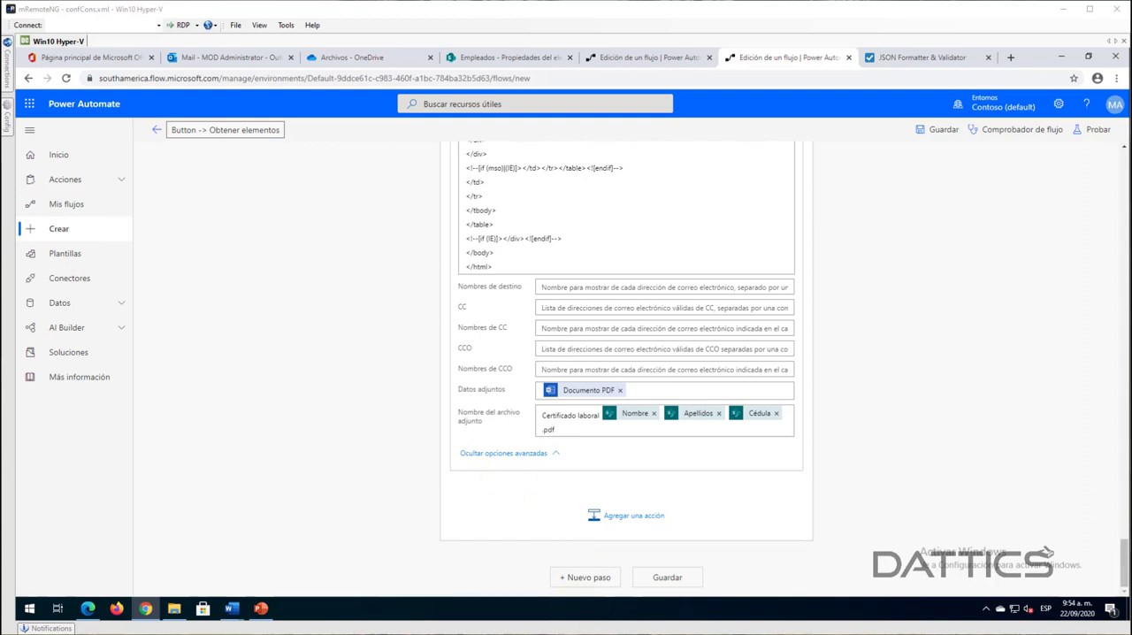
# - Start a new step at the end of the flow and search the connectors for "oracl" and "azure"
pyautogui.click(597, 577)
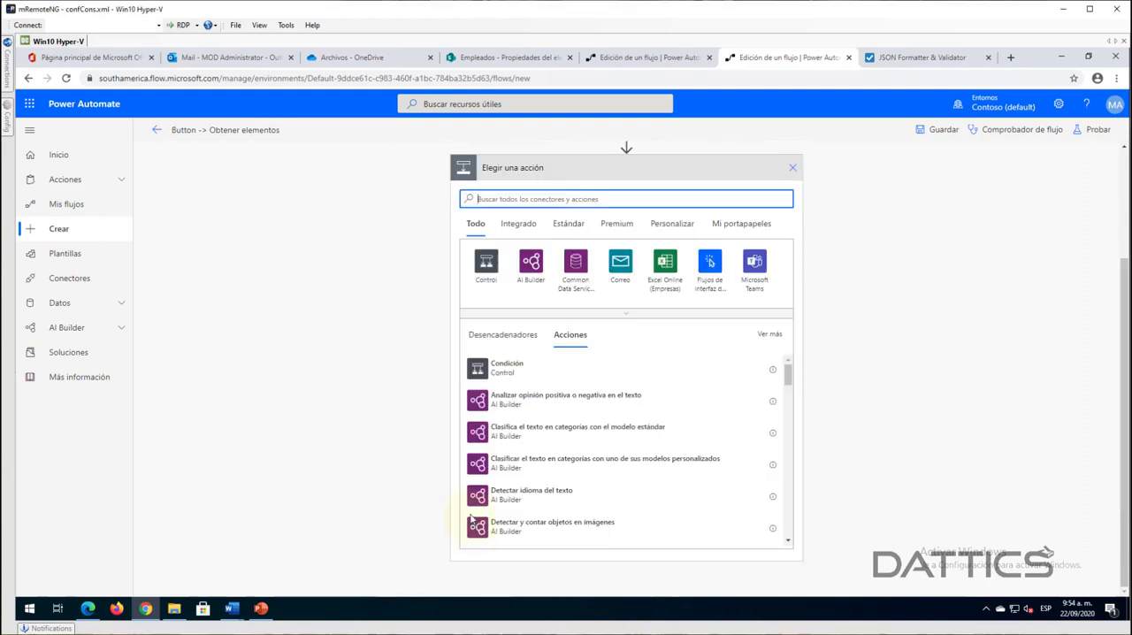
pyautogui.write('oracl')
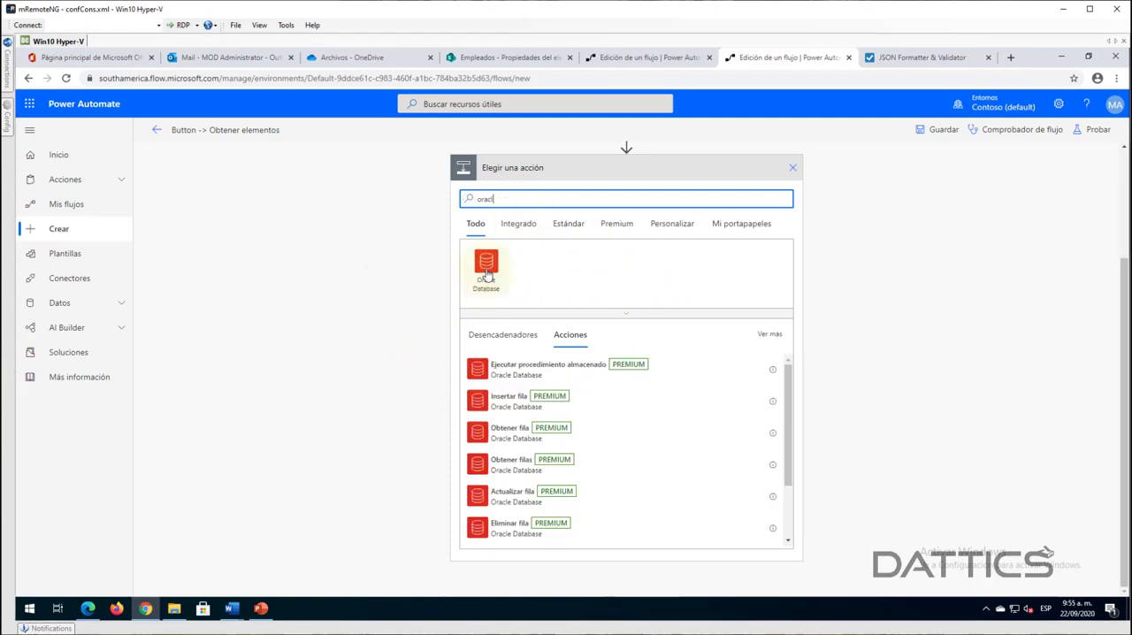
pyautogui.write('azure')
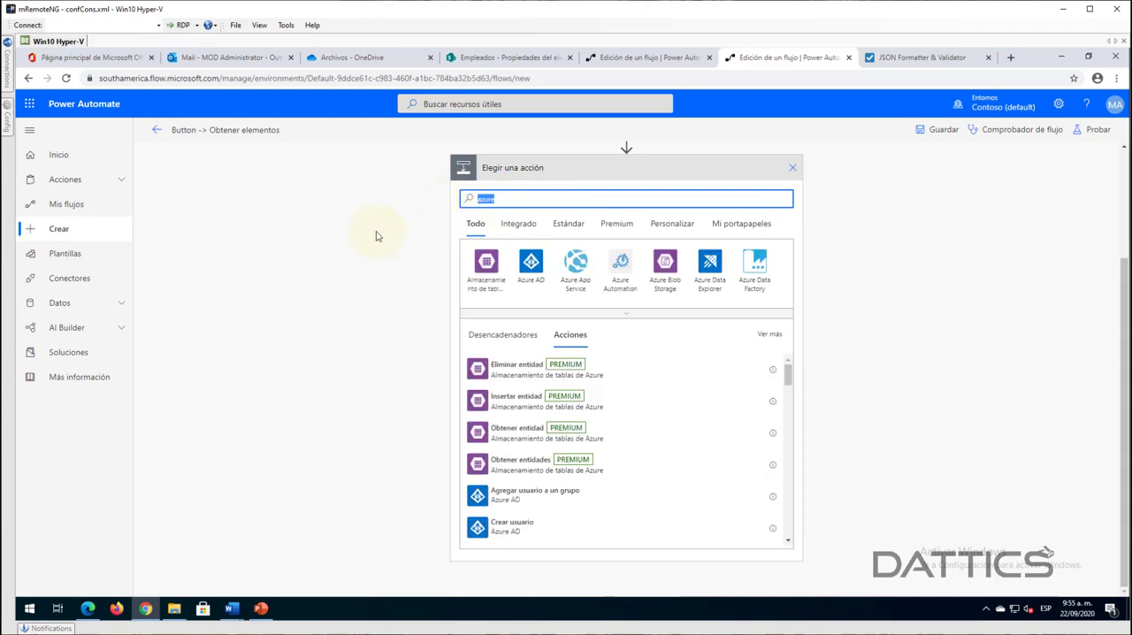
pyautogui.write('az')
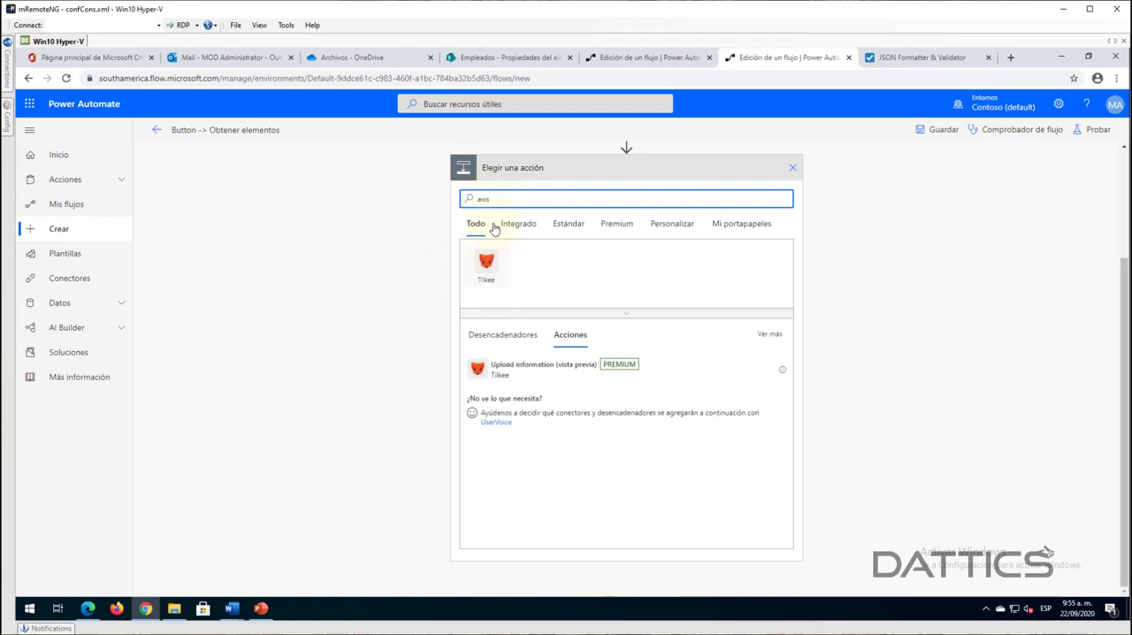
# - Search the connectors for "aws" and "amaz", and clear the search
pyautogui.hotkey('ctrl', 'a')
pyautogui.write('a')
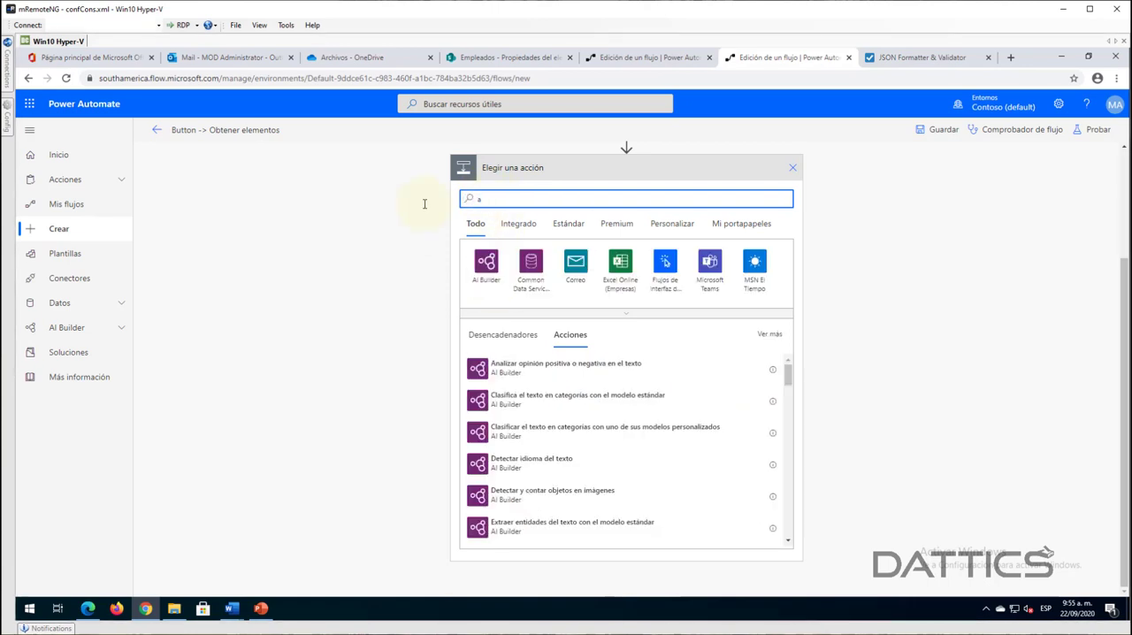
pyautogui.write('mkazon')
pyautogui.press('BackSpace')
pyautogui.press('BackSpace')
pyautogui.press('BackSpace')
pyautogui.press('BackSpace')
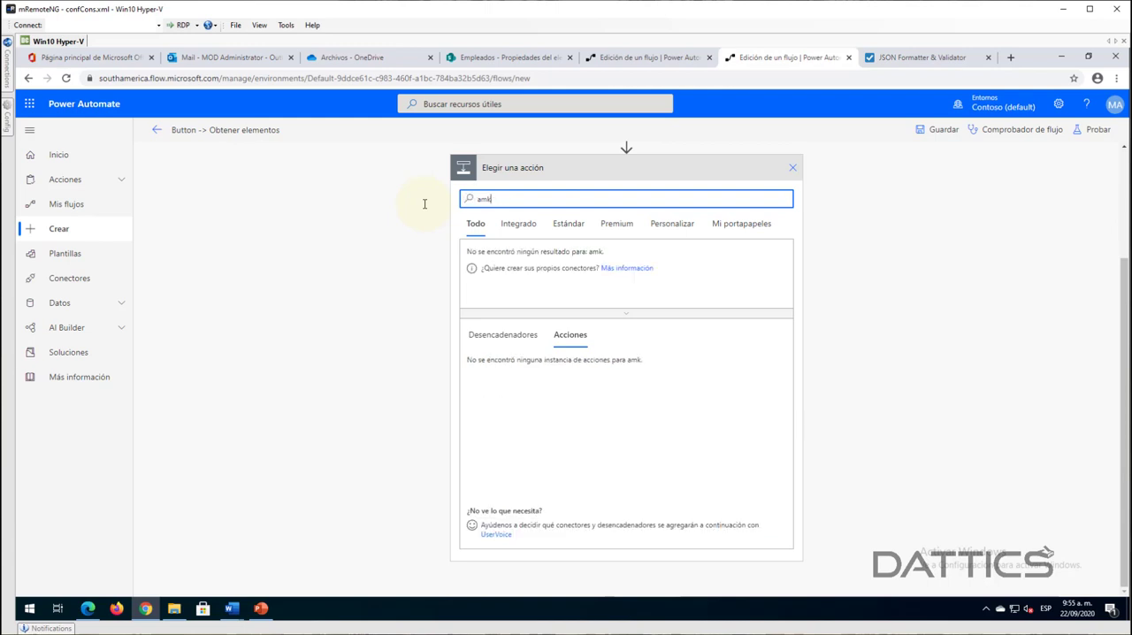
pyautogui.write('z')
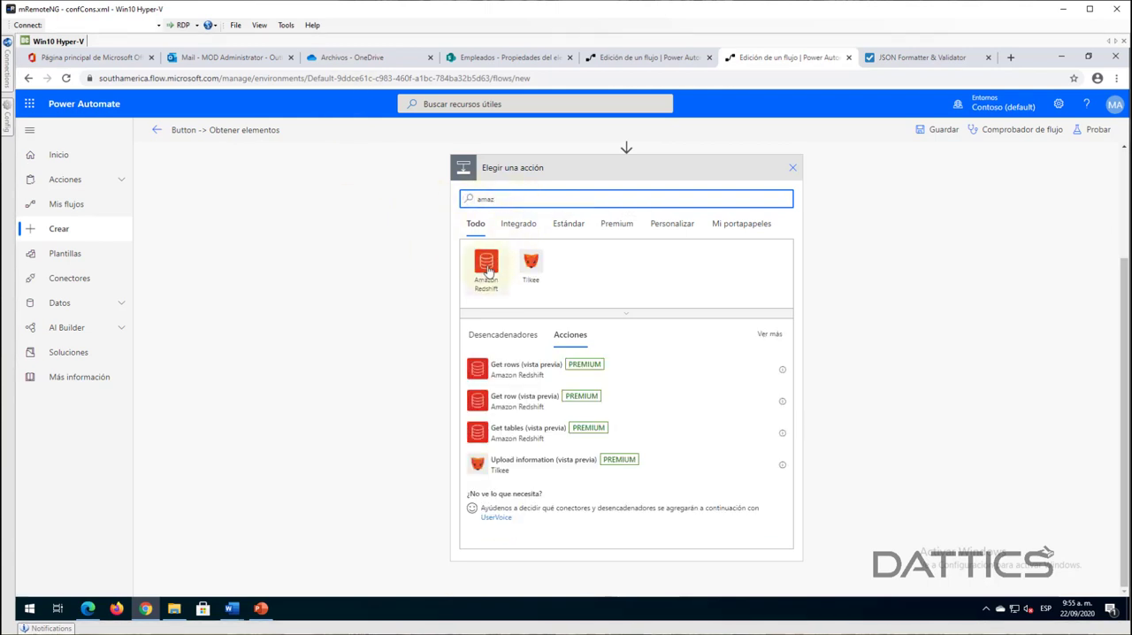
pyautogui.hotkey('ctrl', 'a')
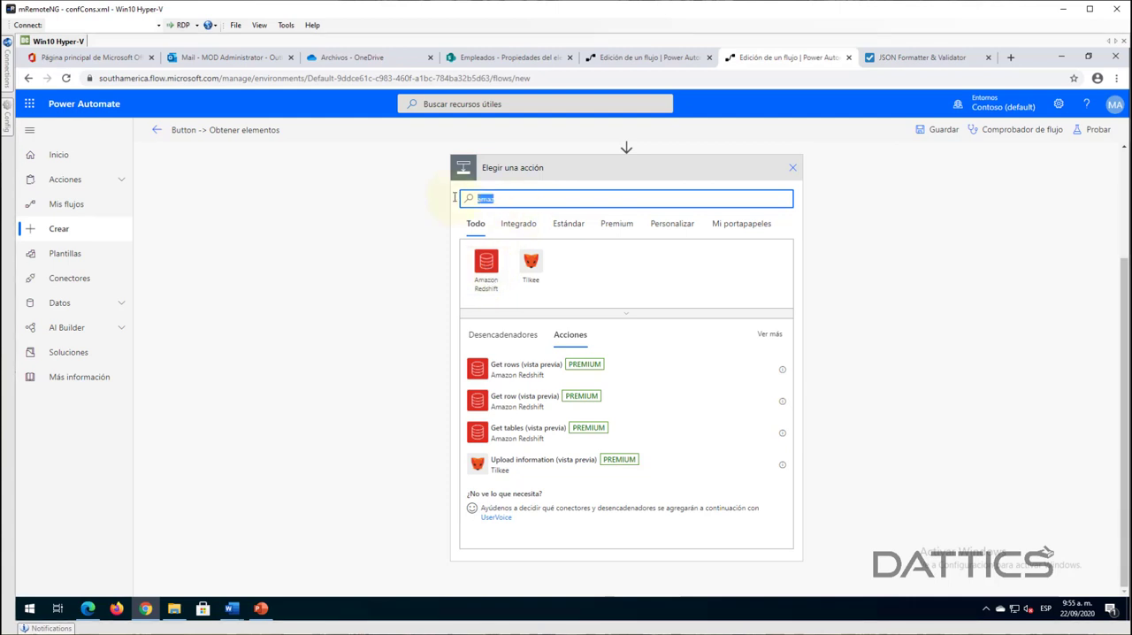
pyautogui.press('BackSpace')
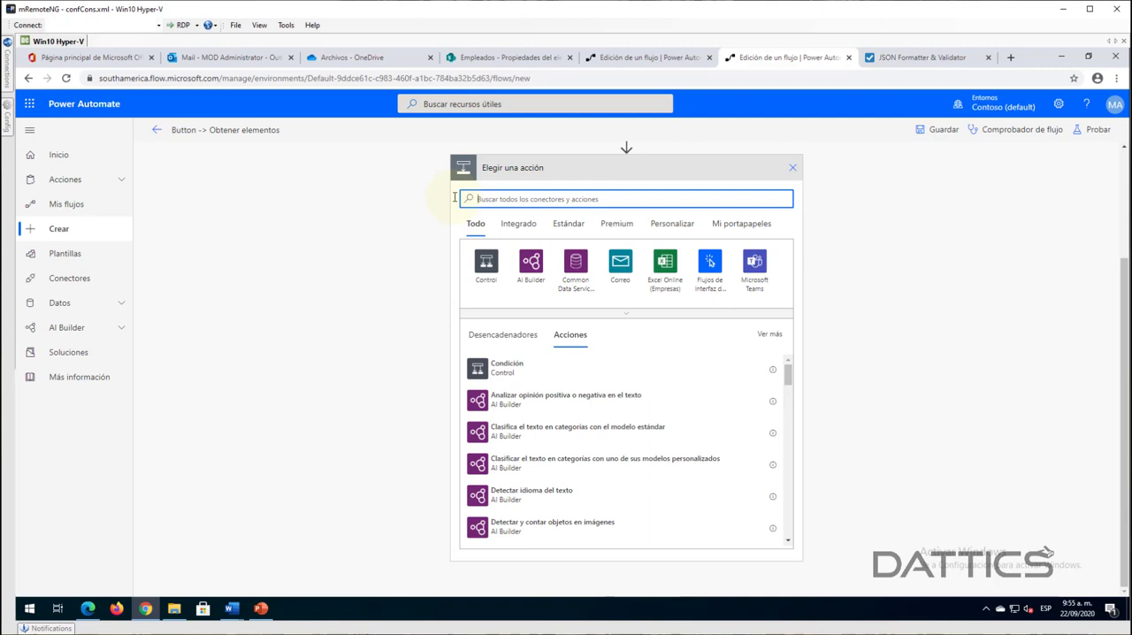
# - Search the connectors for "sql" and return to the full connector list
pyautogui.write('sql')
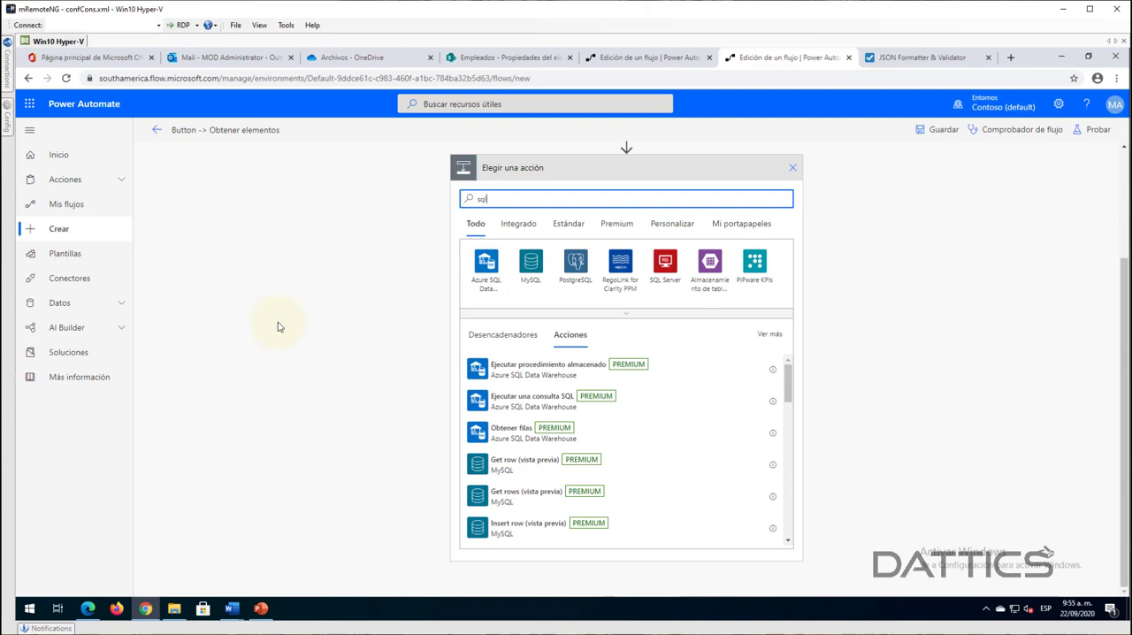
pyautogui.press('BackSpace')
pyautogui.press('BackSpace')
pyautogui.press('BackSpace')
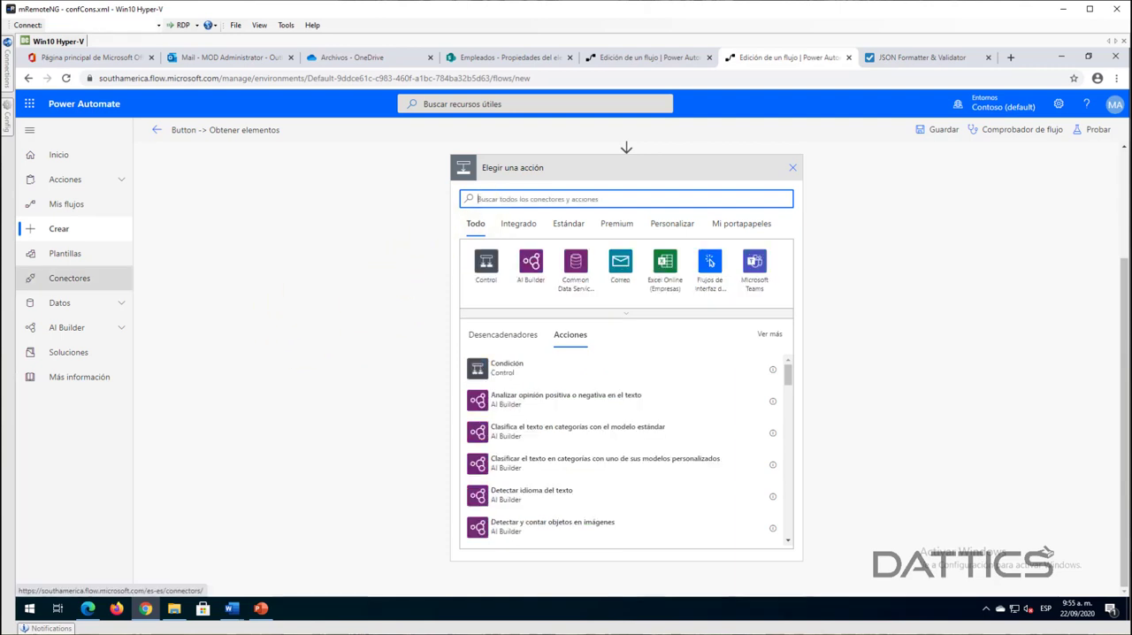